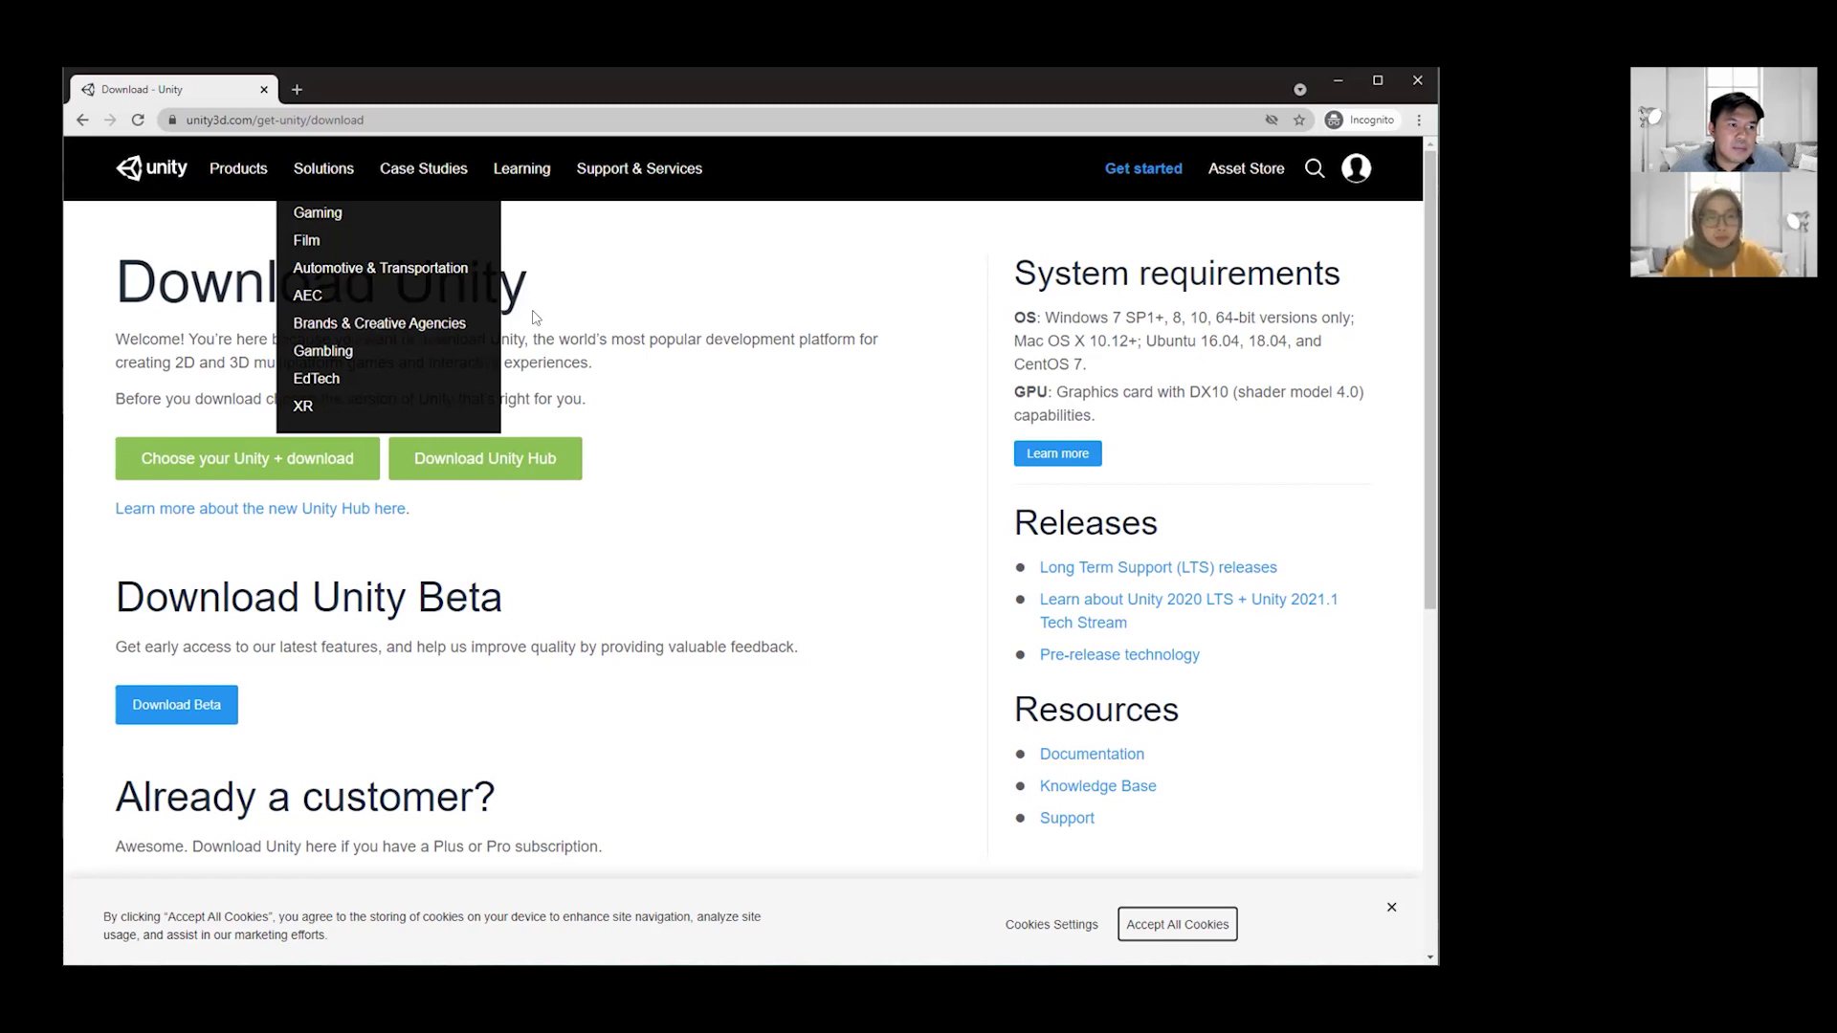
- Reload the Unity download page and open the detailed system requirements in a separate browser tab
{"action": "left_click", "coordinate": [345, 120]}
{"action": "key", "text": "Return"}
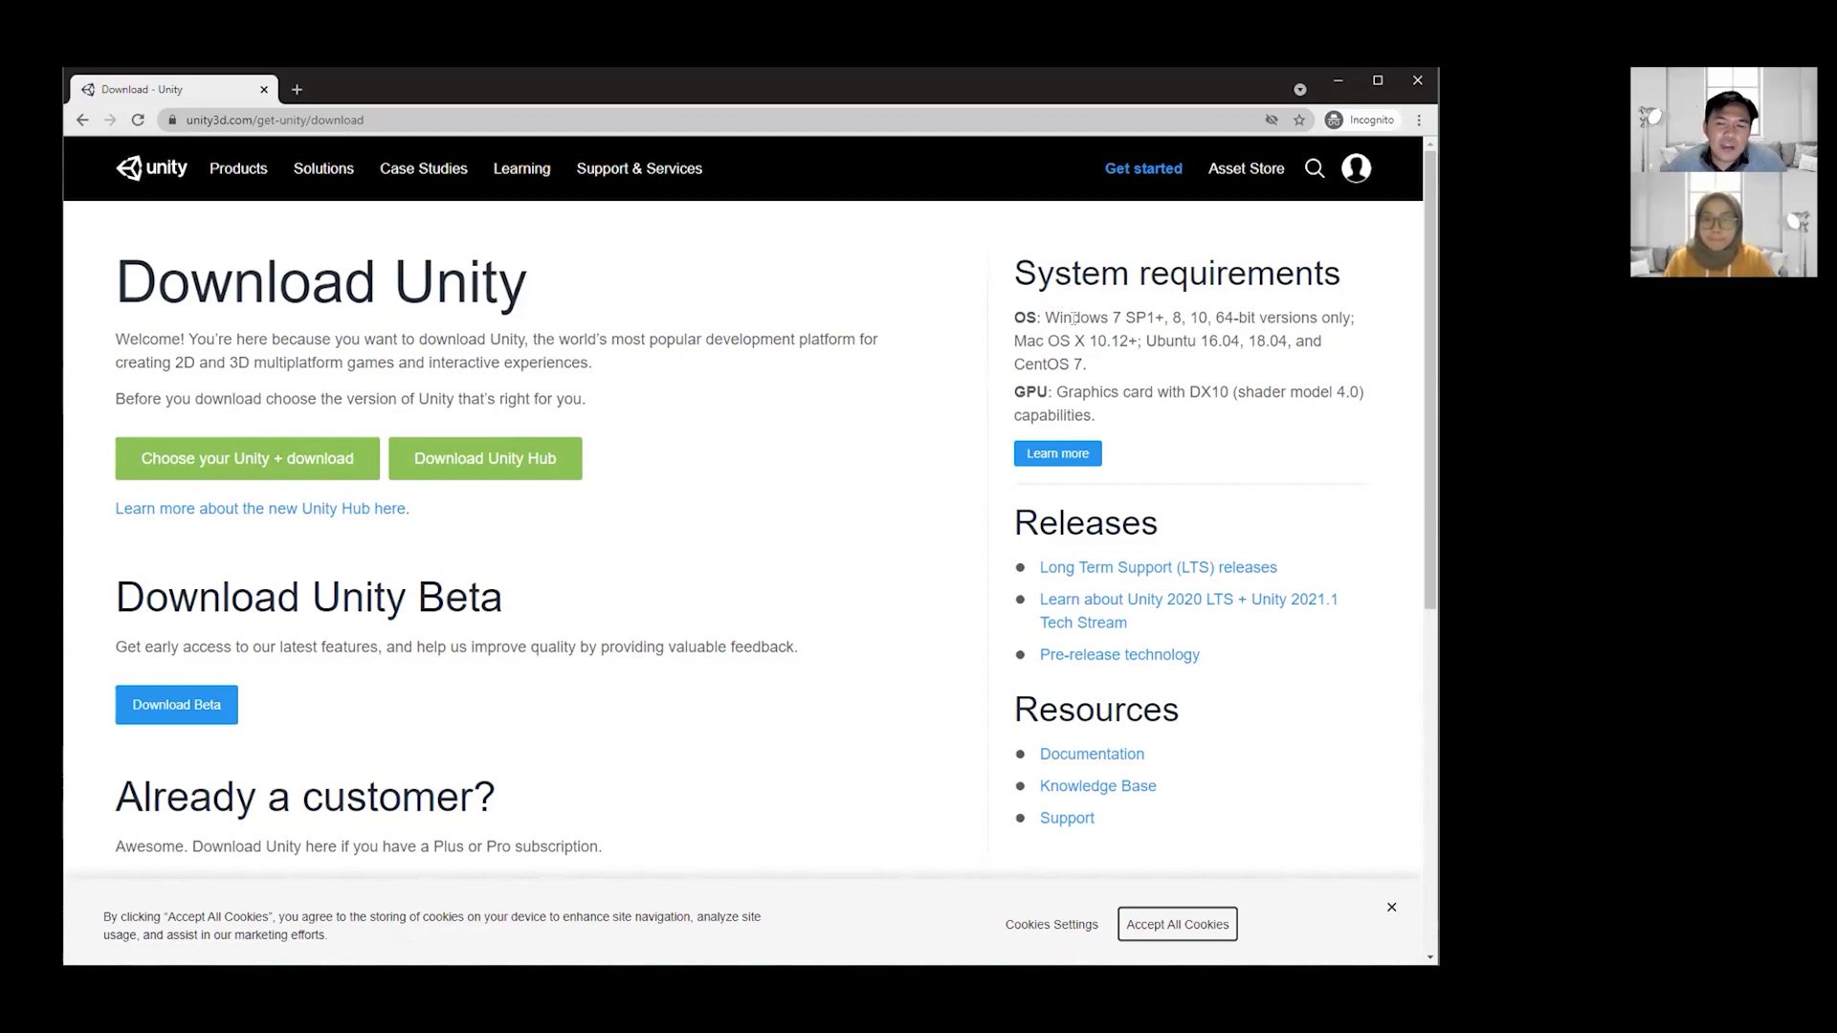
{"action": "right_click", "coordinate": [1062, 455]}
{"action": "left_click", "coordinate": [1081, 469]}
{"action": "left_click", "coordinate": [352, 84]}
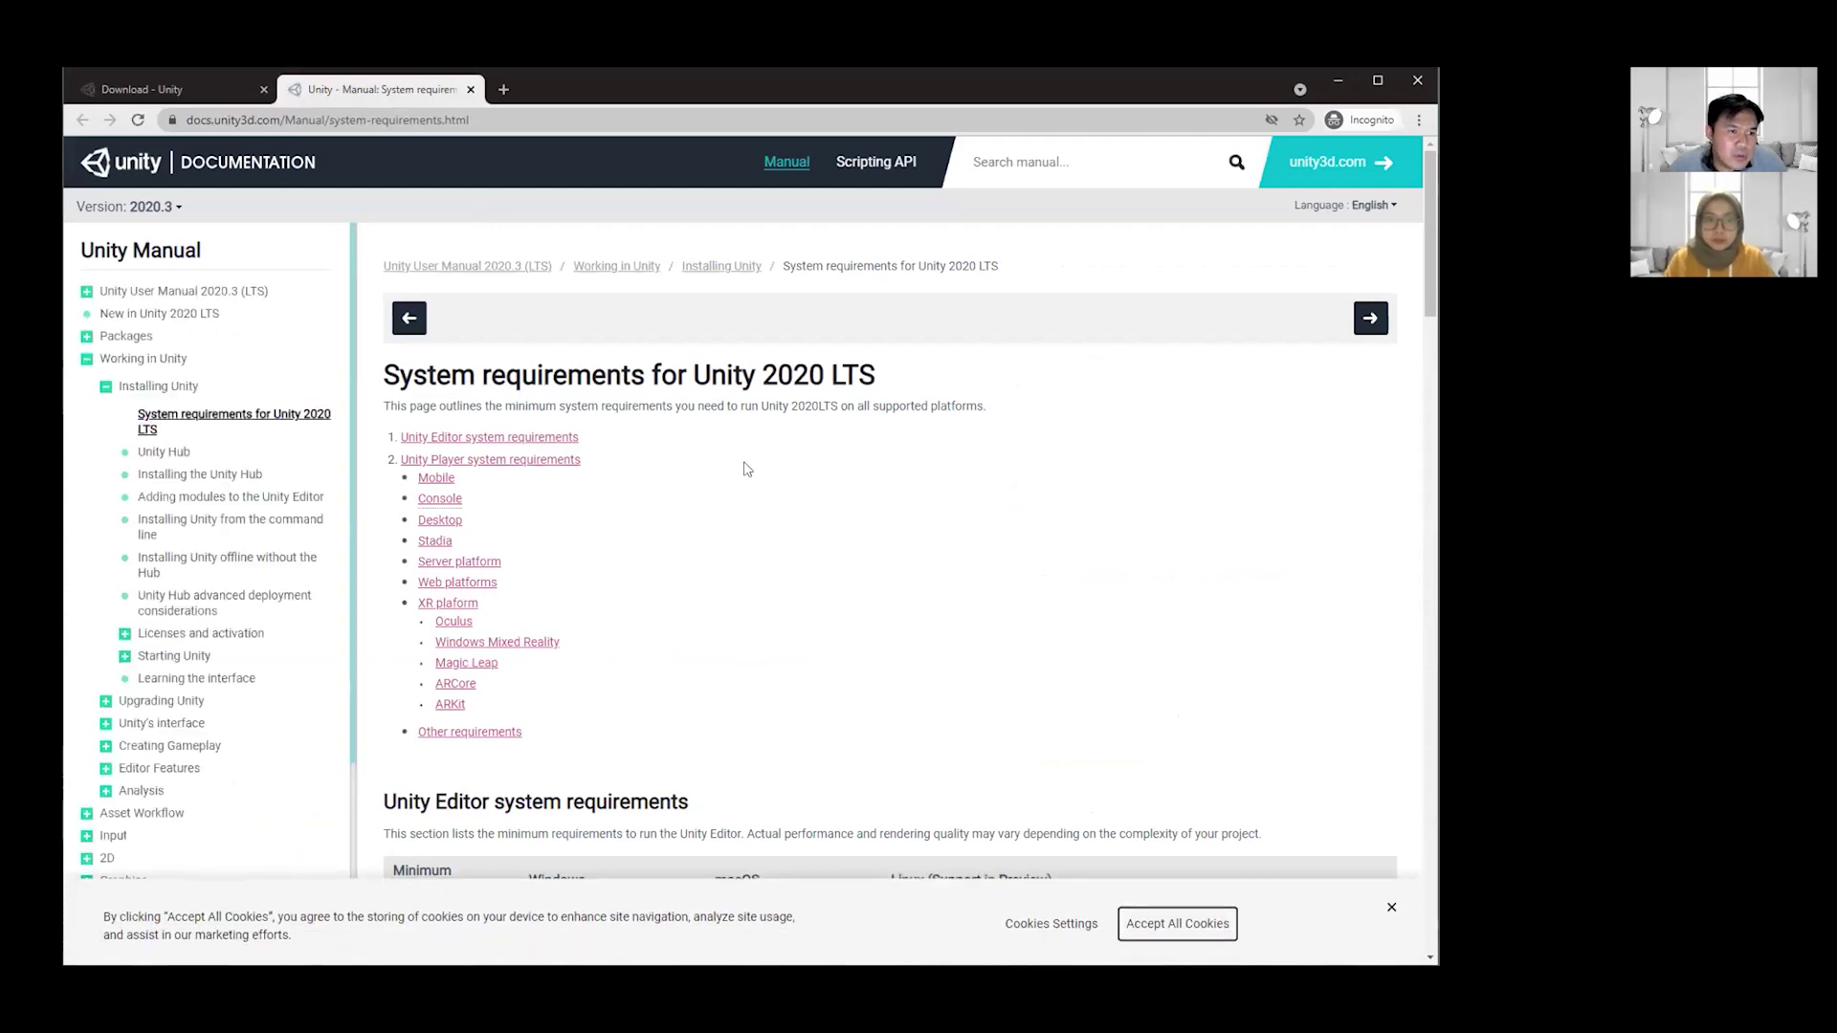
- Review the Unity Editor minimum requirements, especially the Windows operating system, CPU and graphics API entries
{"action": "scroll", "coordinate": [637, 469], "scroll_direction": "down", "scroll_amount": 5}
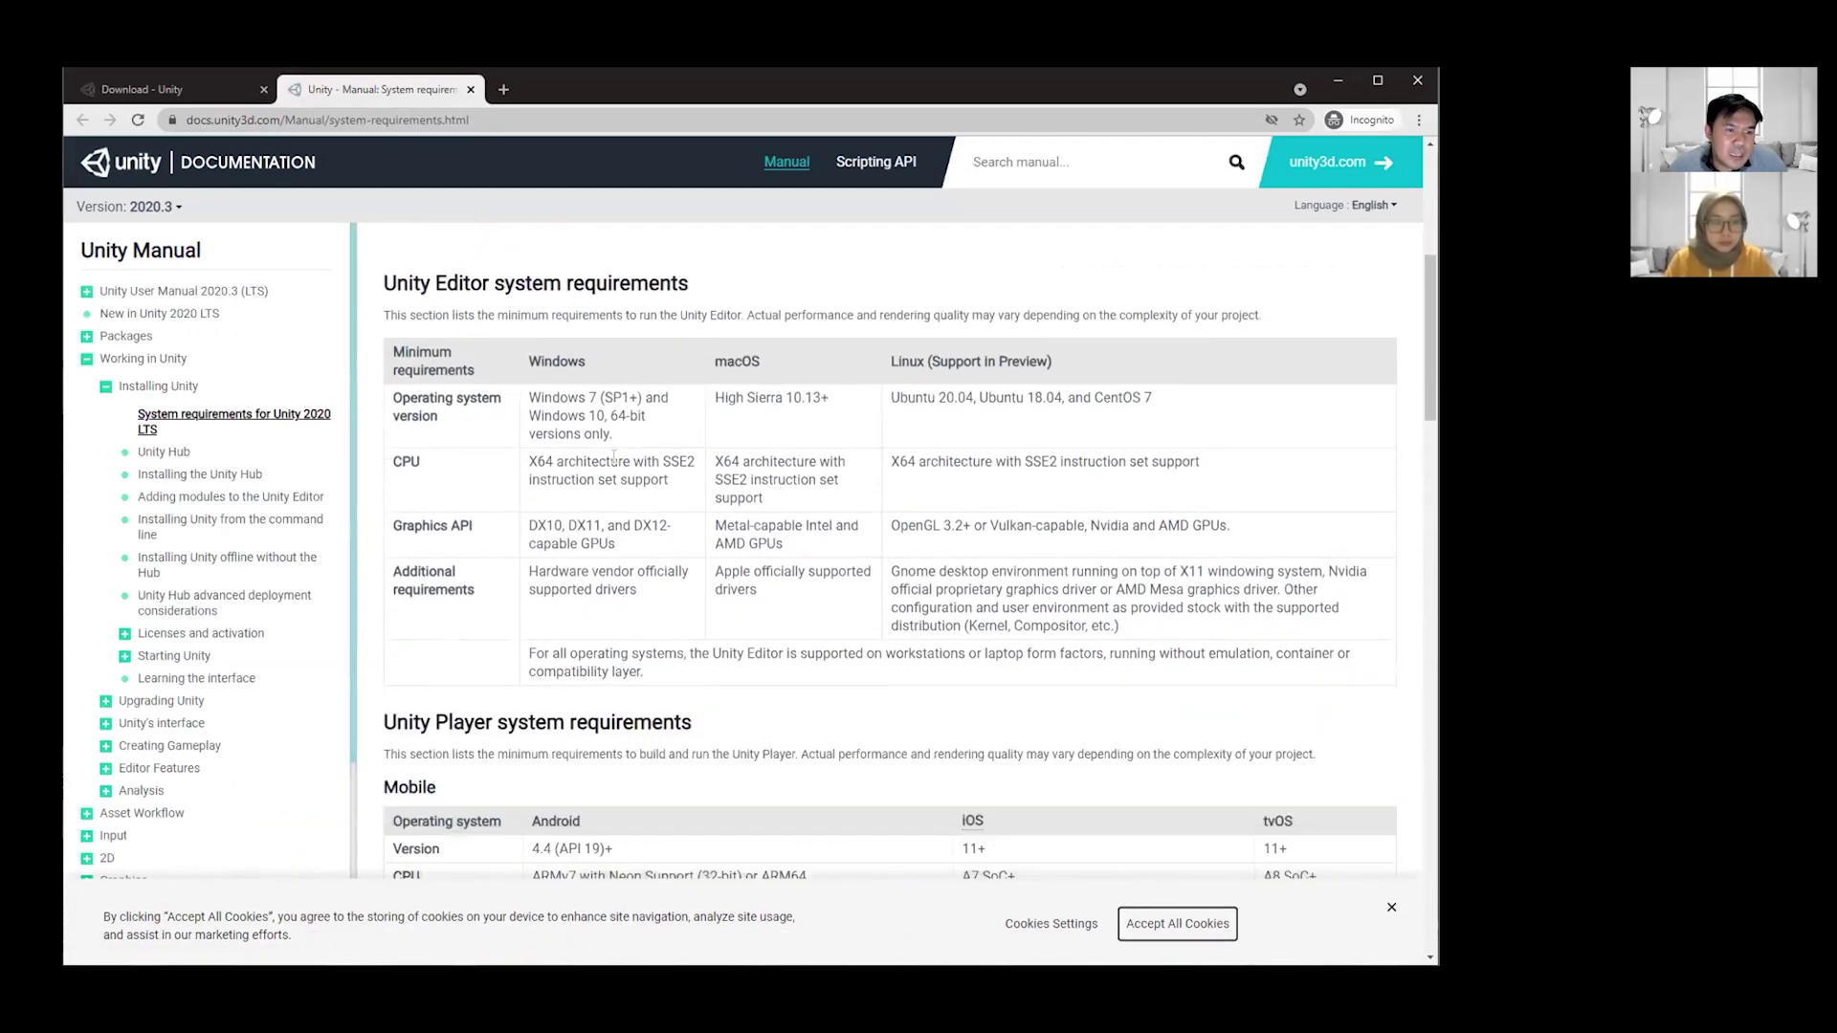
{"action": "double_click", "coordinate": [556, 364]}
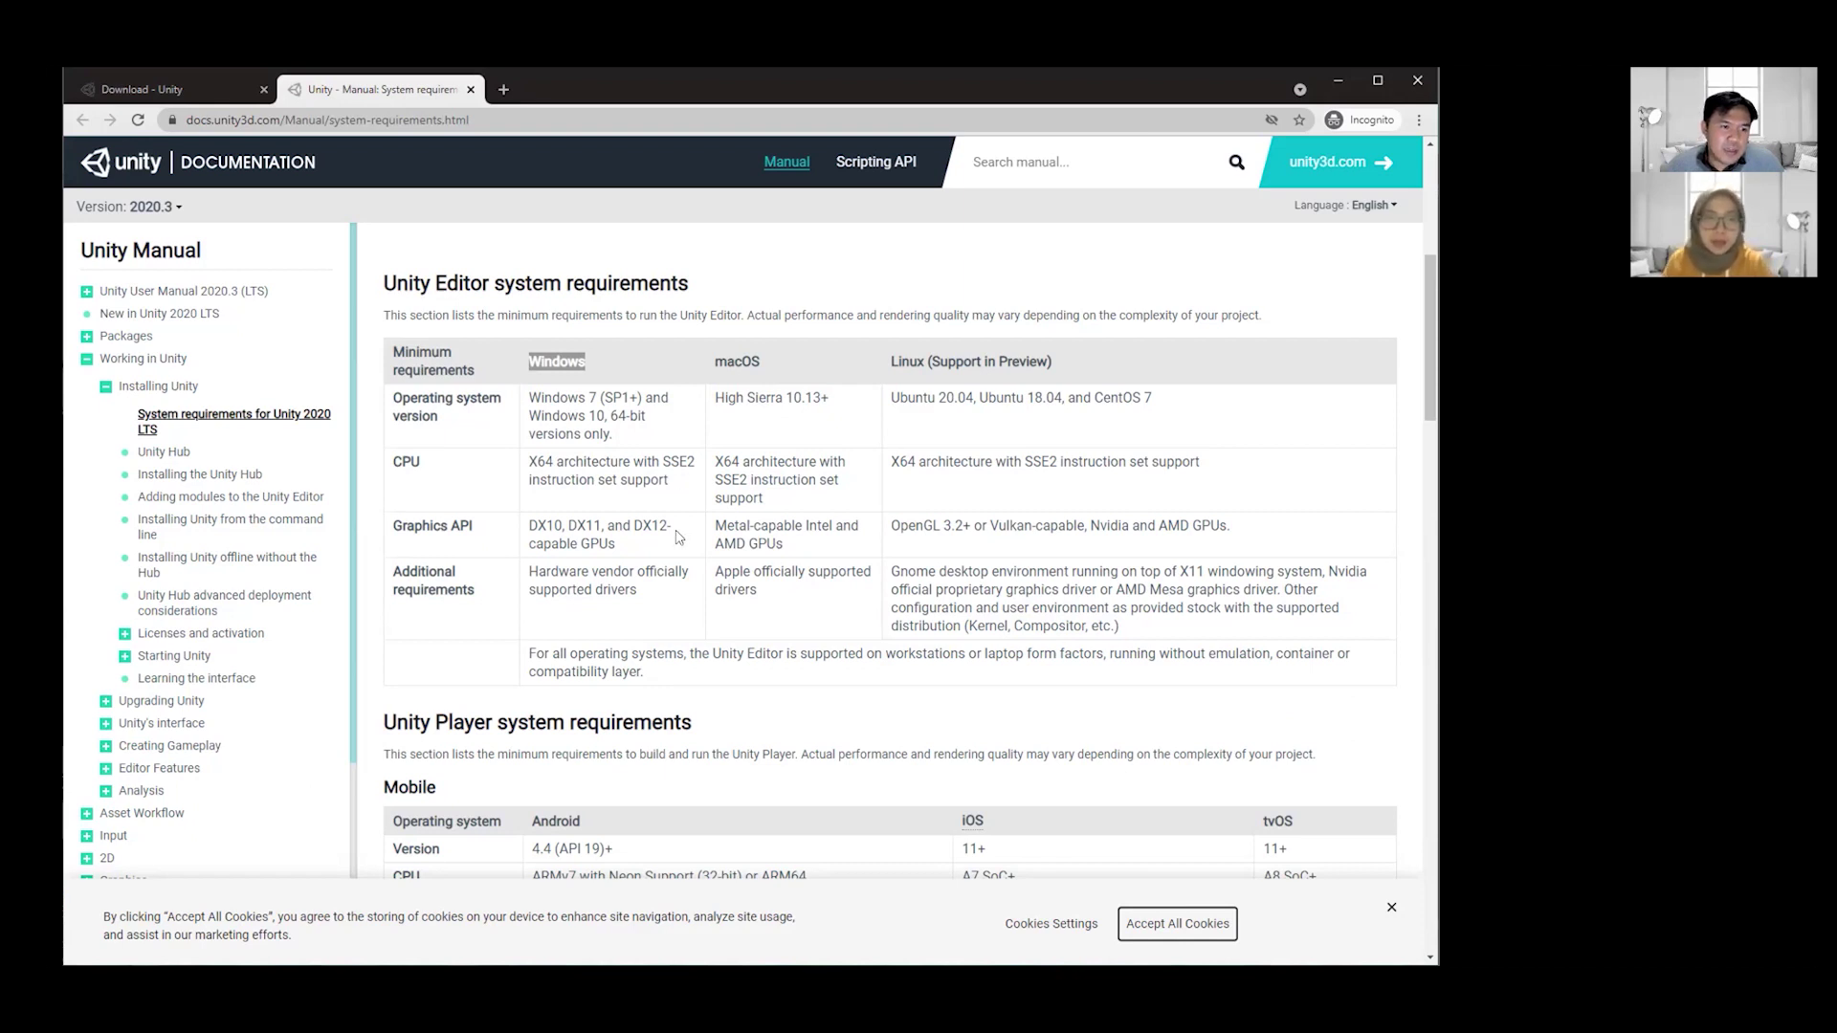
{"action": "scroll", "coordinate": [678, 541], "scroll_direction": "down", "scroll_amount": 2}
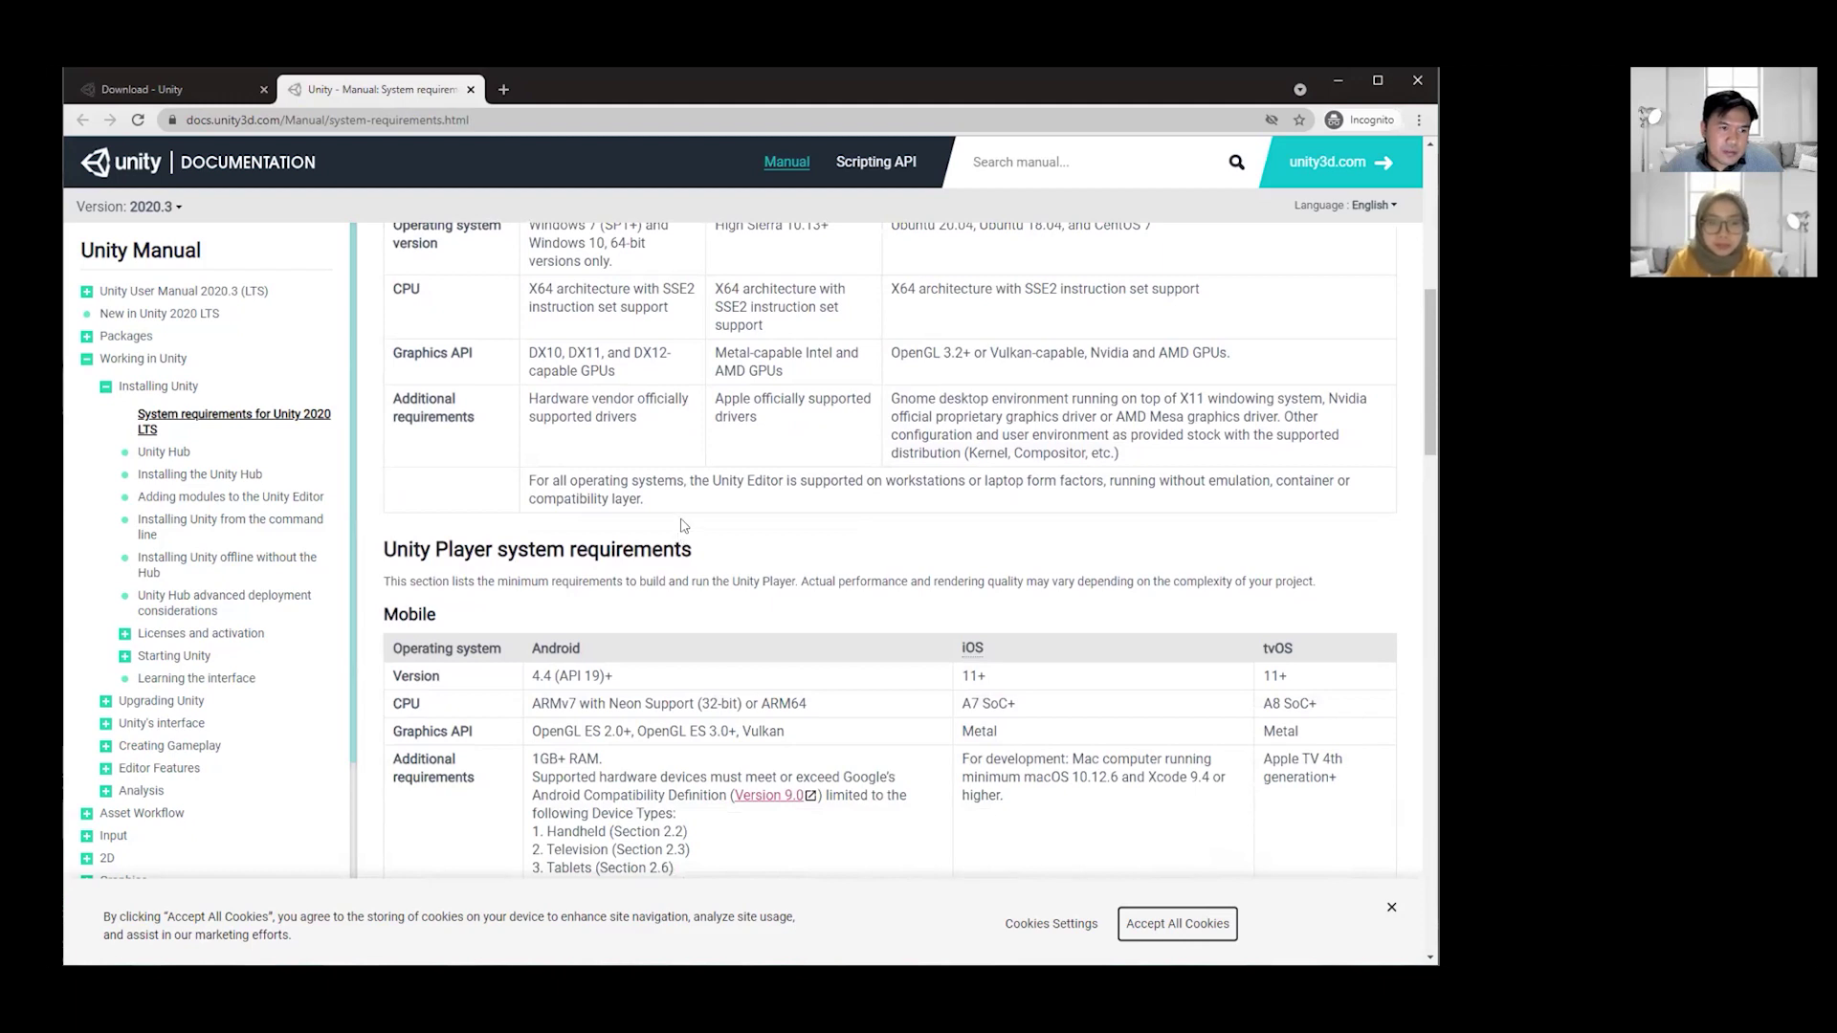
{"action": "scroll", "coordinate": [681, 528], "scroll_direction": "up", "scroll_amount": 2}
{"action": "scroll", "coordinate": [682, 525], "scroll_direction": "down", "scroll_amount": 2}
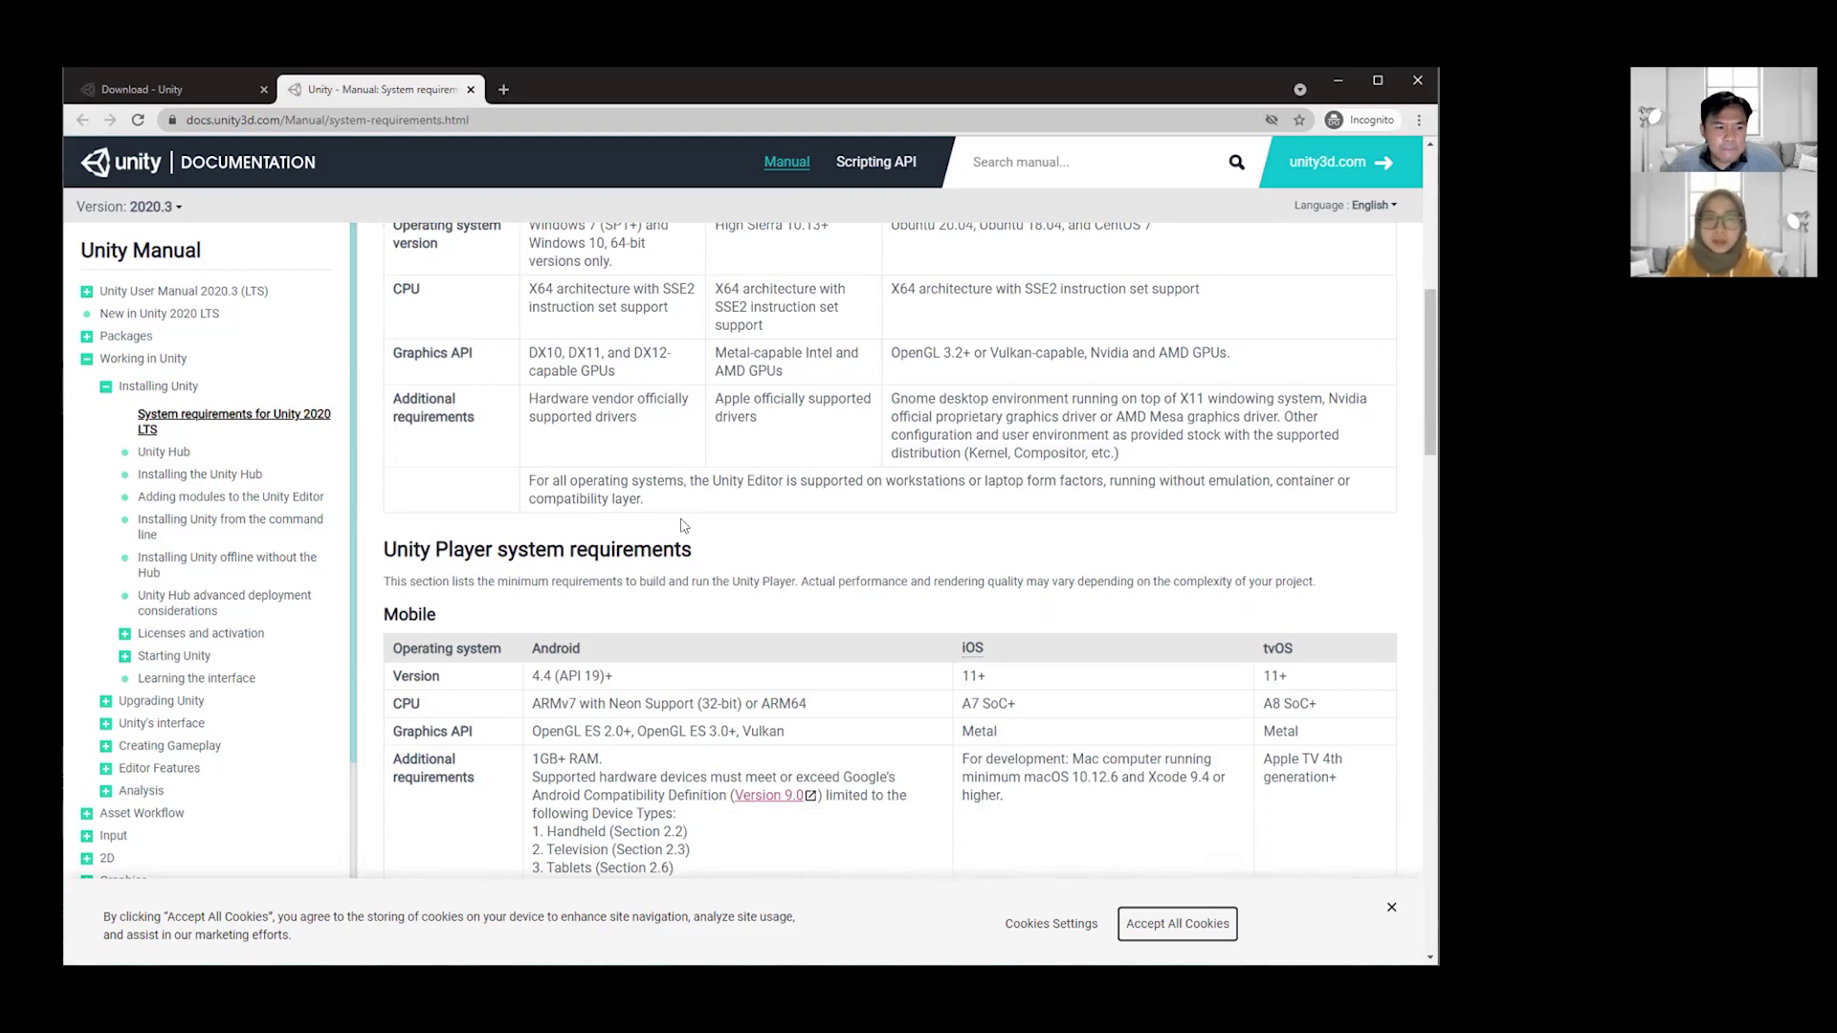
{"action": "scroll", "coordinate": [706, 534], "scroll_direction": "down", "scroll_amount": 1}
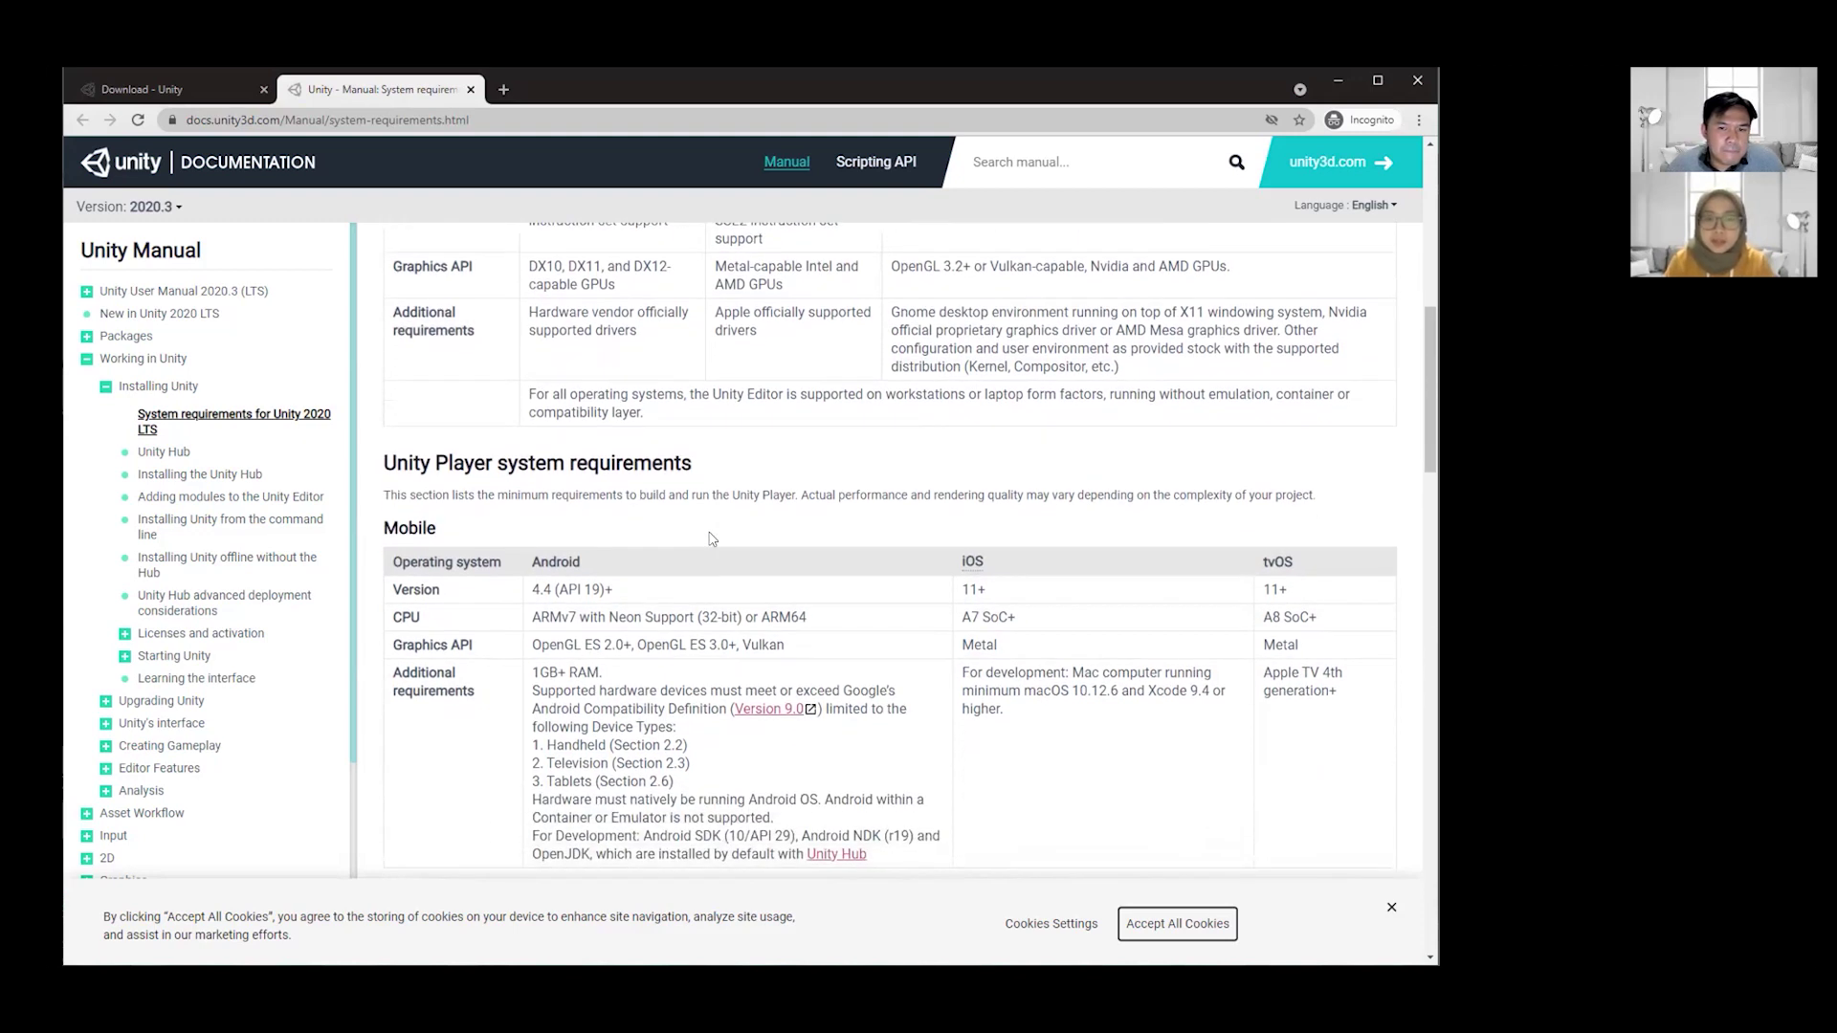
{"action": "scroll", "coordinate": [712, 539], "scroll_direction": "up", "scroll_amount": 2}
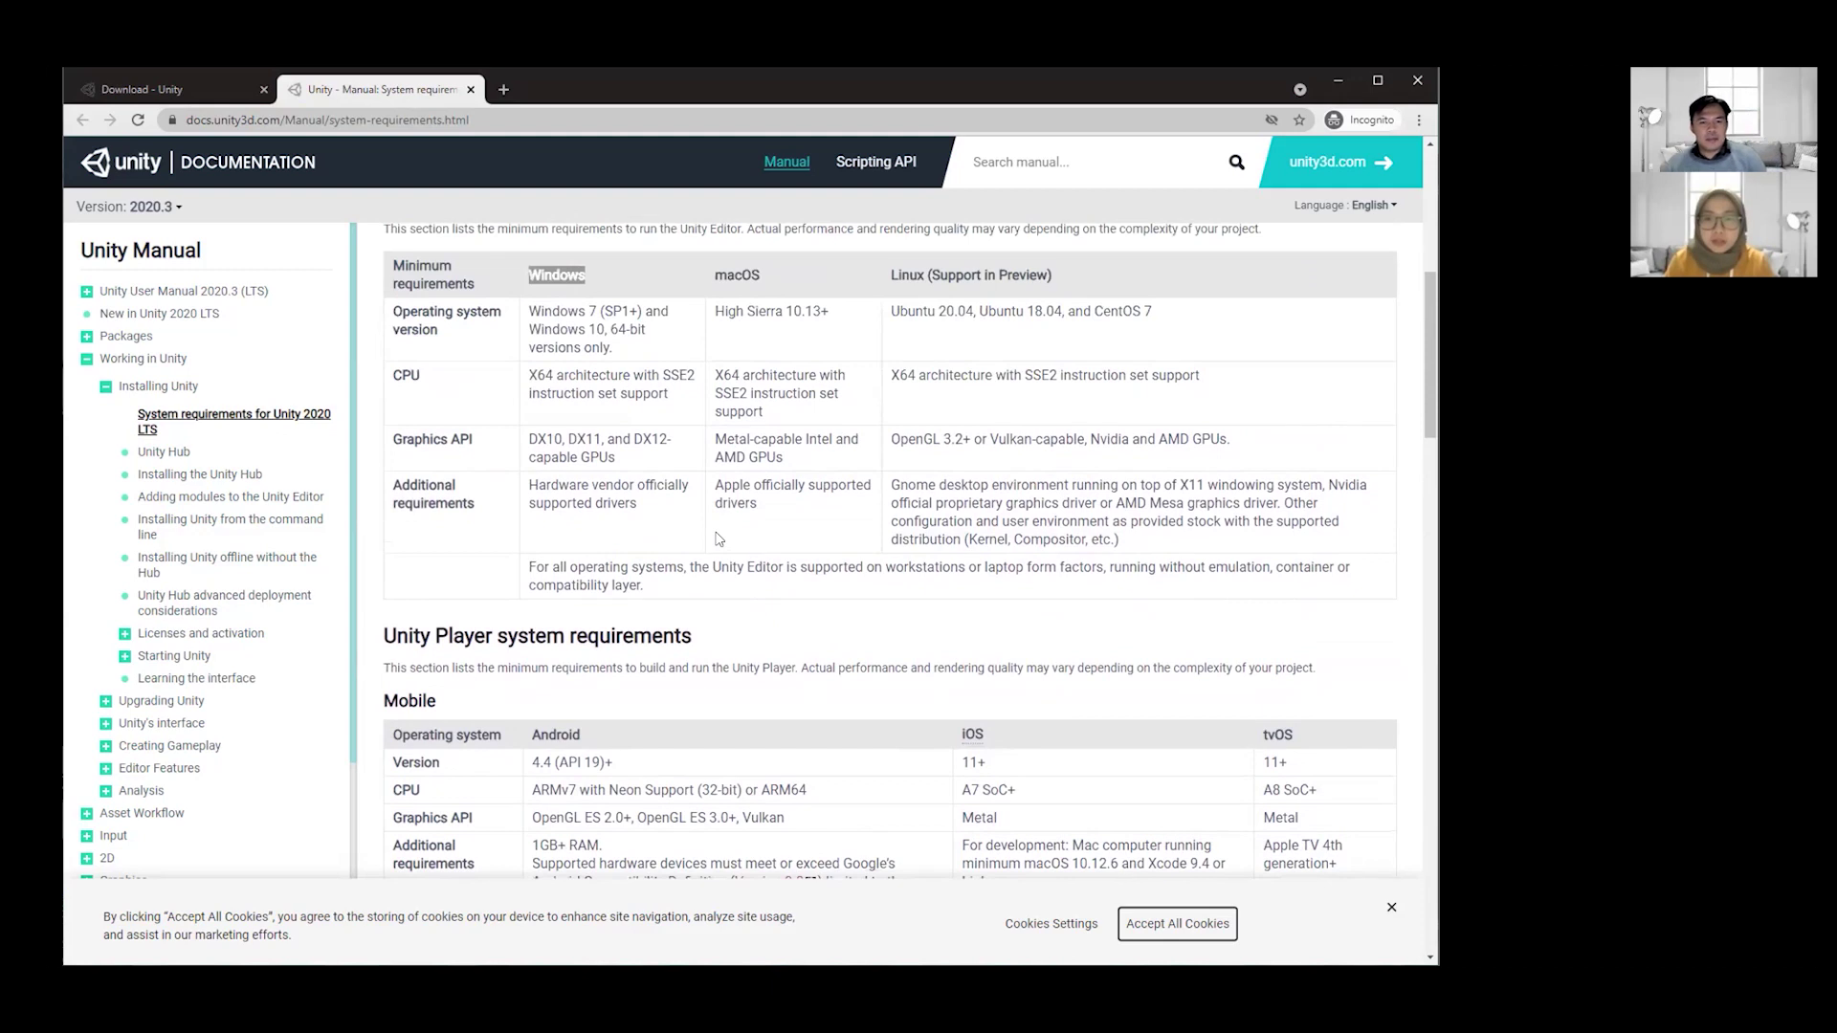
{"action": "scroll", "coordinate": [719, 539], "scroll_direction": "up", "scroll_amount": 1}
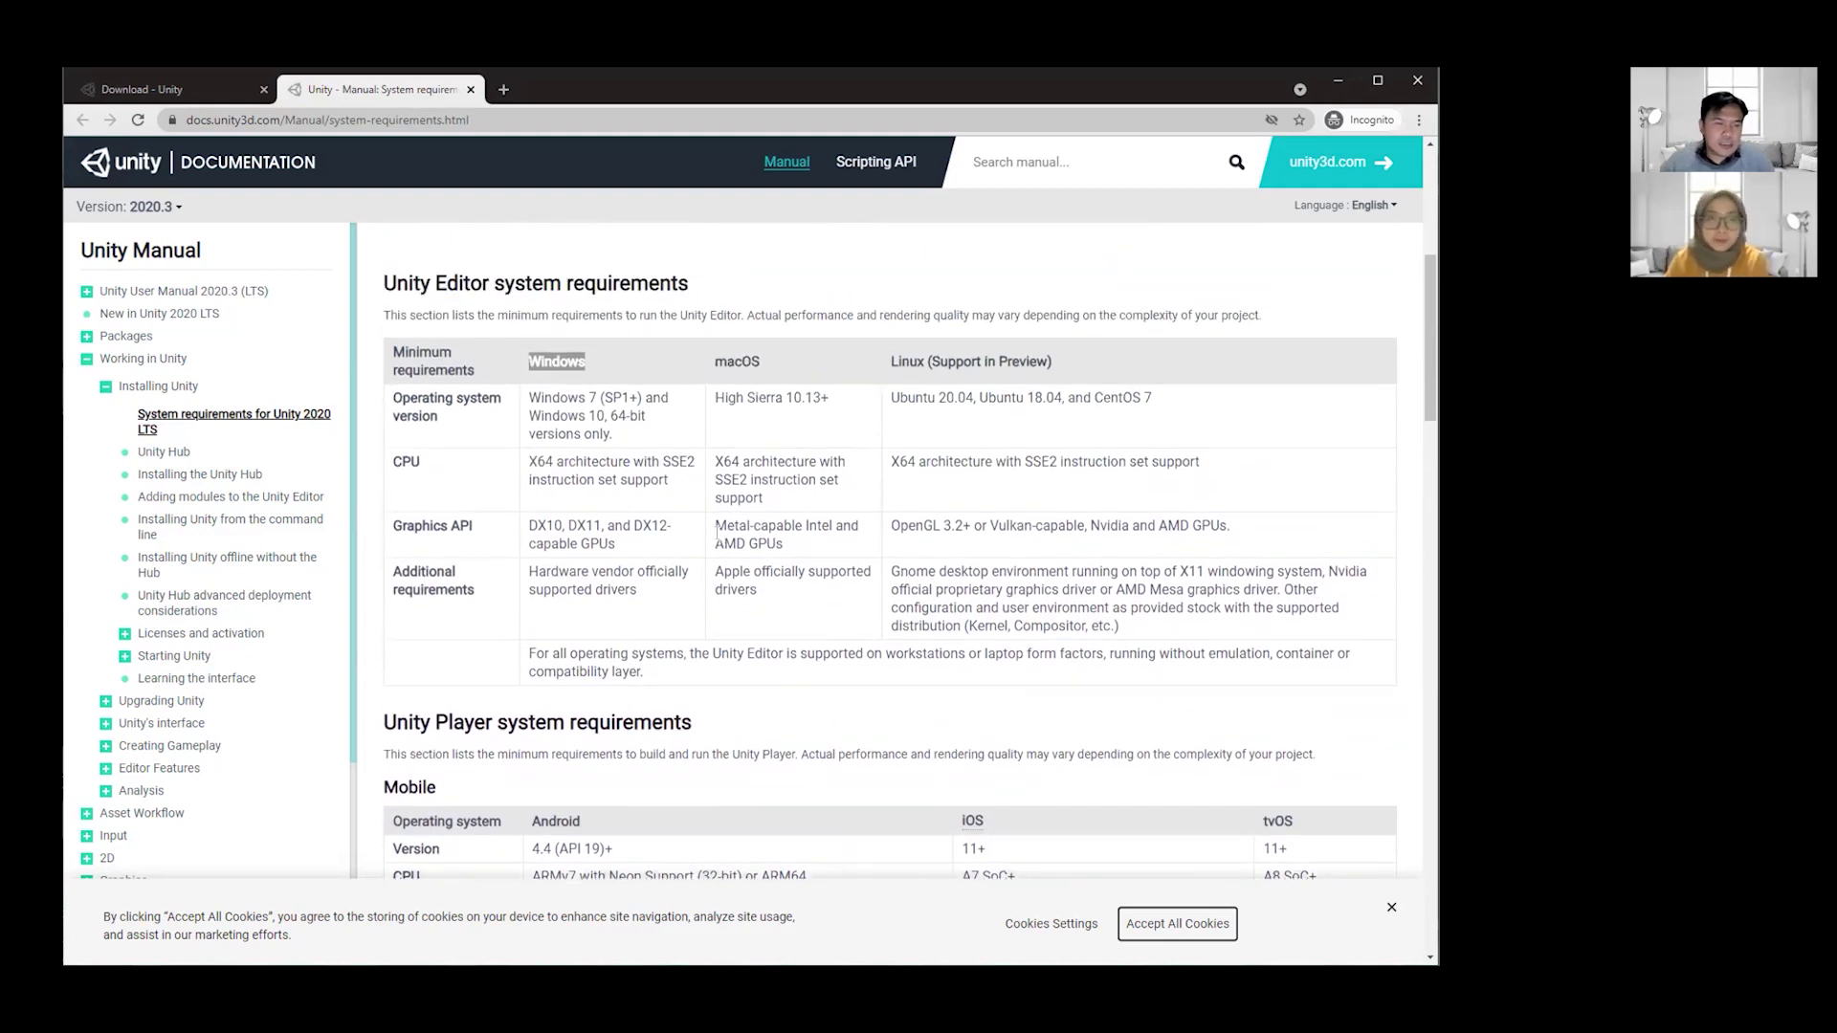
{"action": "double_click", "coordinate": [550, 397]}
{"action": "scroll", "coordinate": [466, 373], "scroll_direction": "up", "scroll_amount": 1}
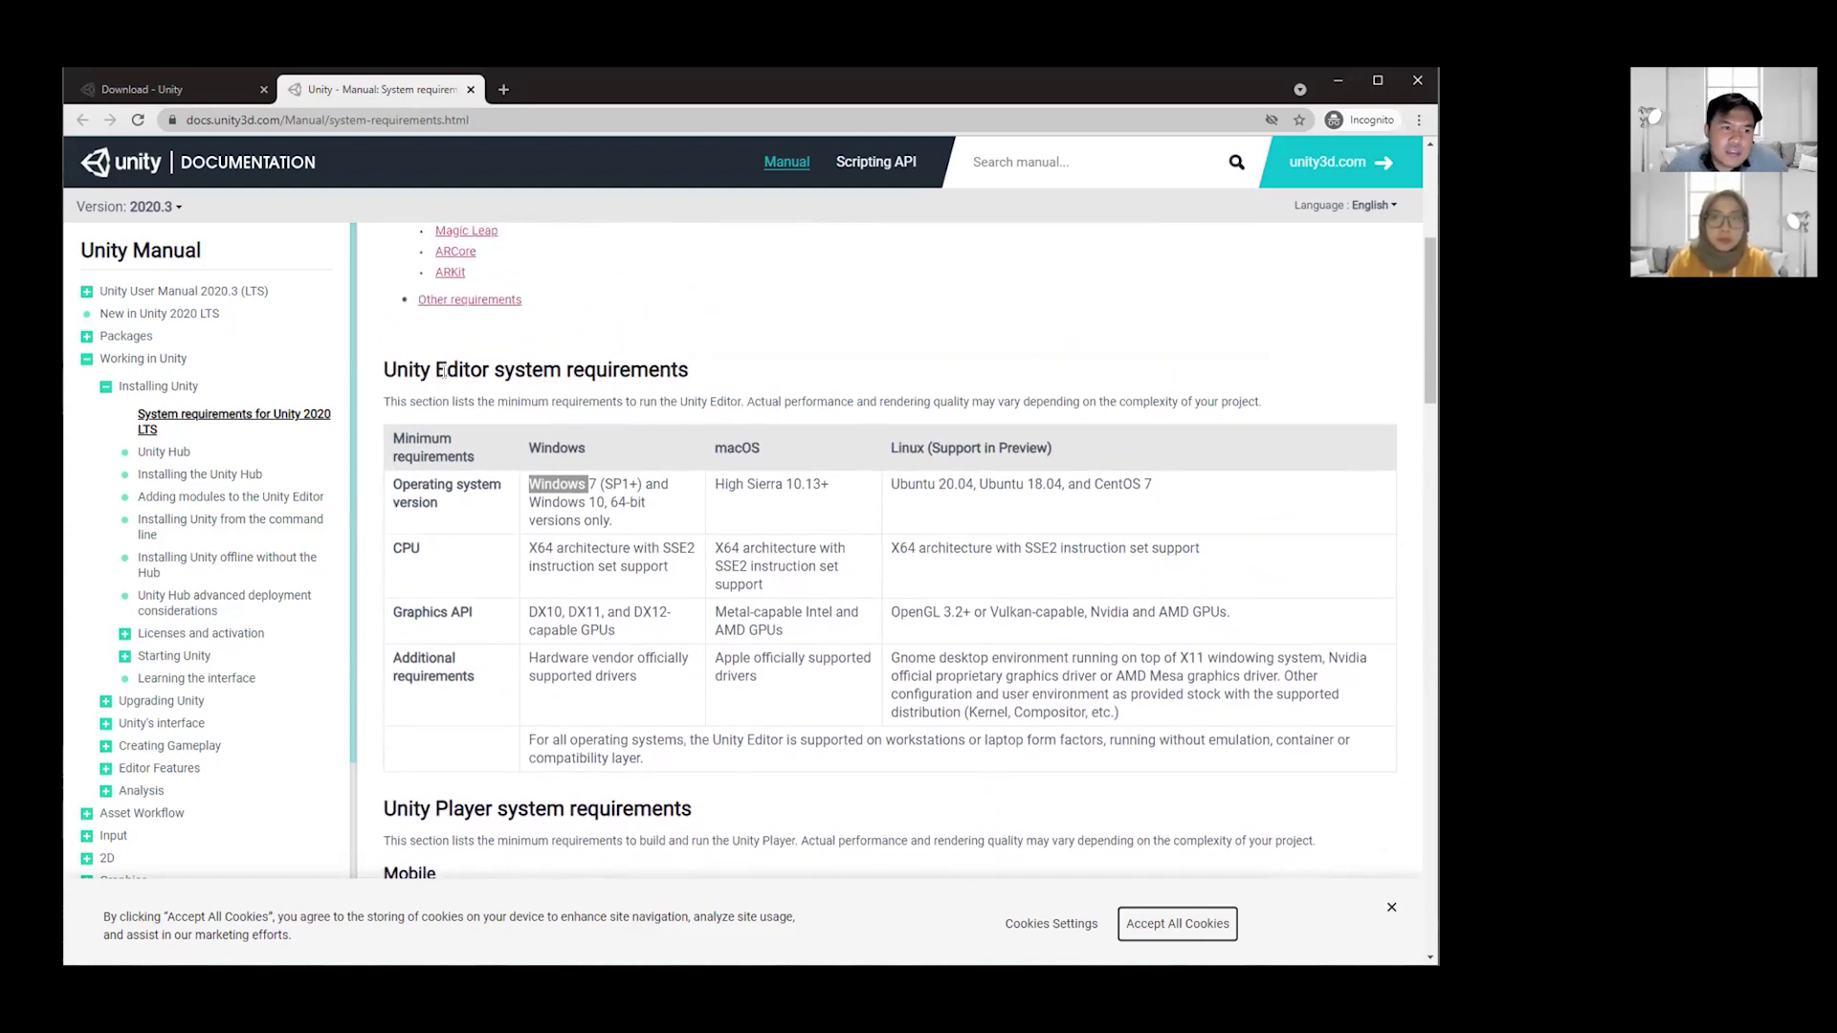
- Examine the Android additional requirements for the Unity Player, covering RAM, the development SDK, NDK and OpenJDK, and Unity Hub
{"action": "scroll", "coordinate": [459, 373], "scroll_direction": "down", "scroll_amount": 5}
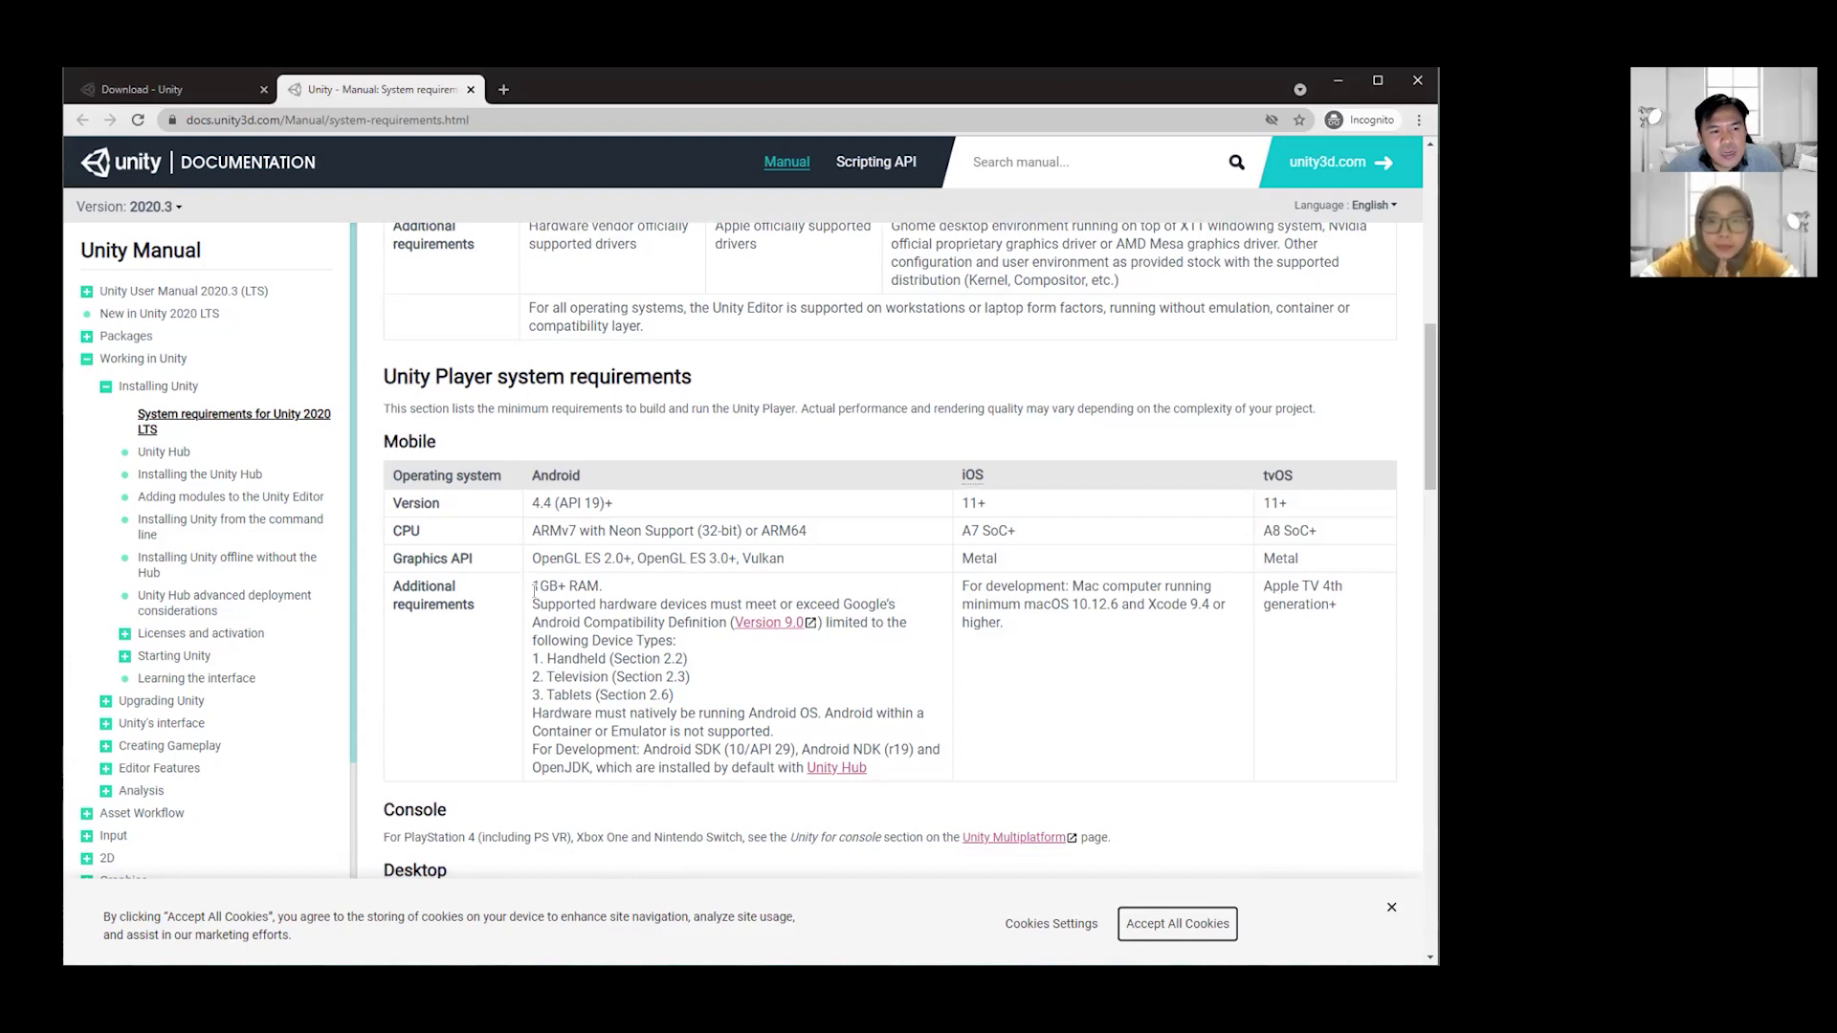
{"action": "left_click_drag", "start_coordinate": [535, 588], "coordinate": [603, 586]}
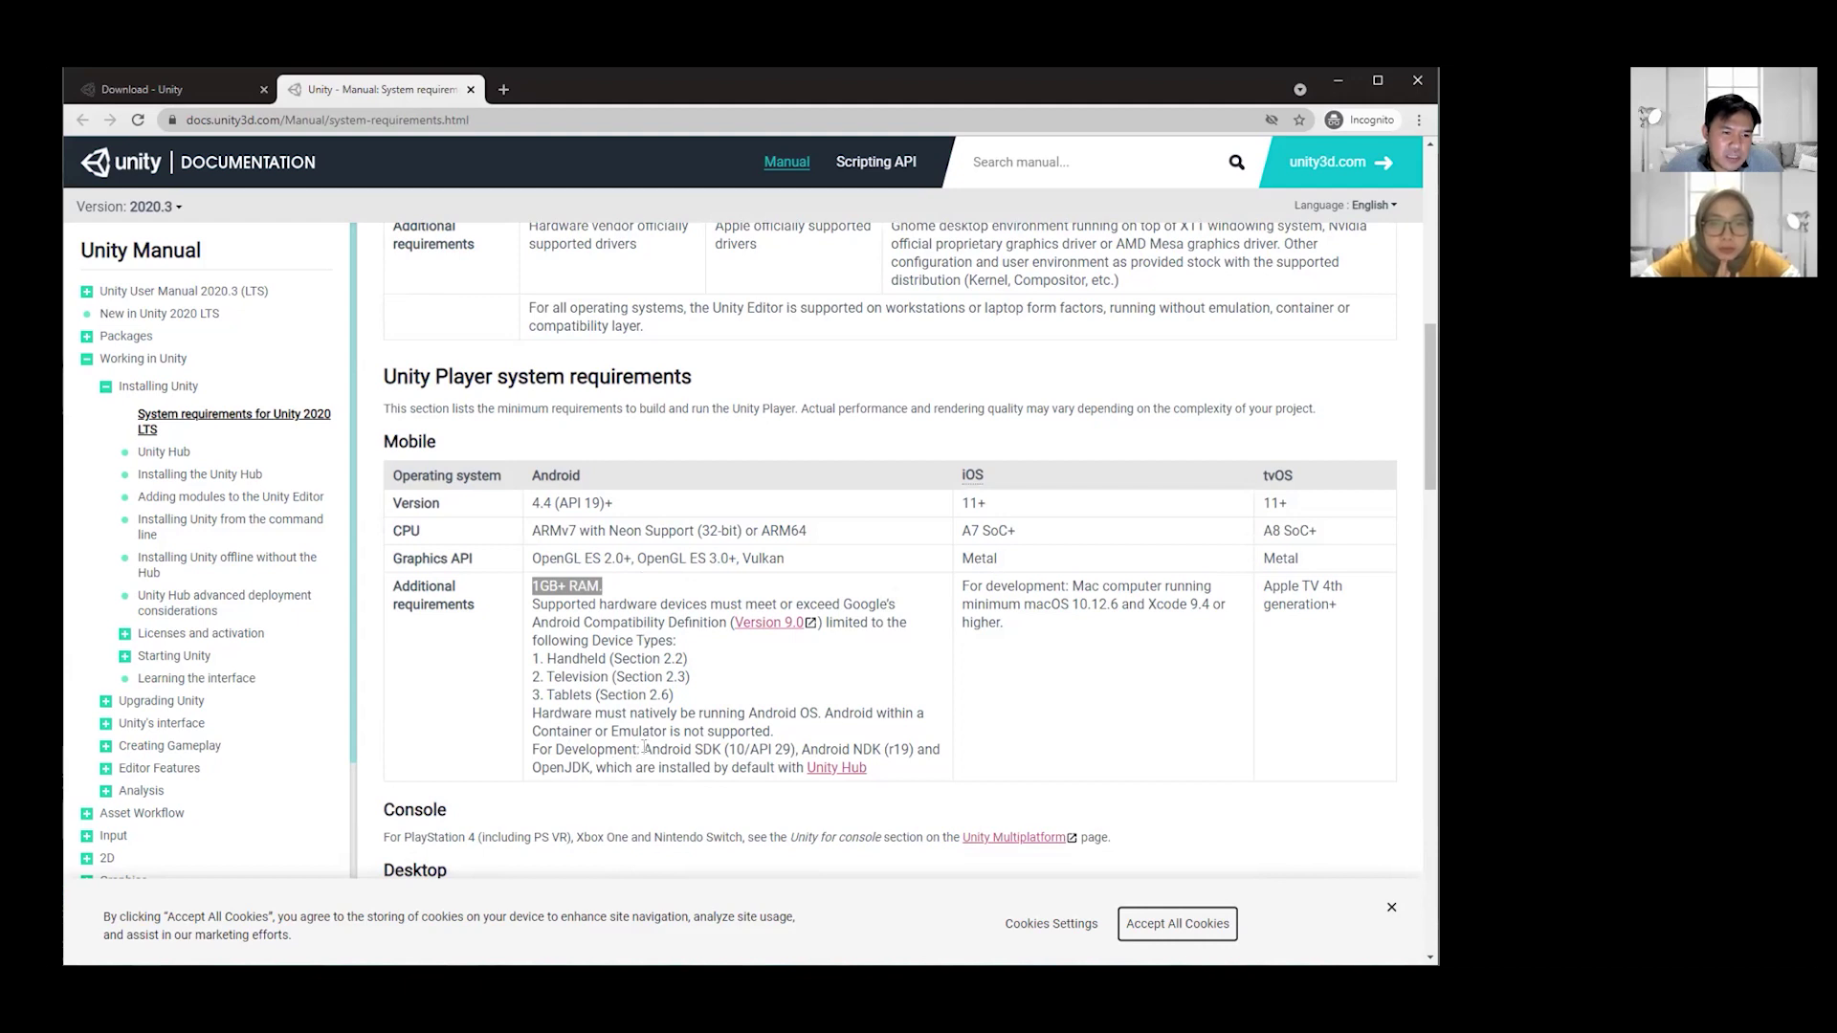
{"action": "left_click_drag", "start_coordinate": [642, 748], "coordinate": [881, 771]}
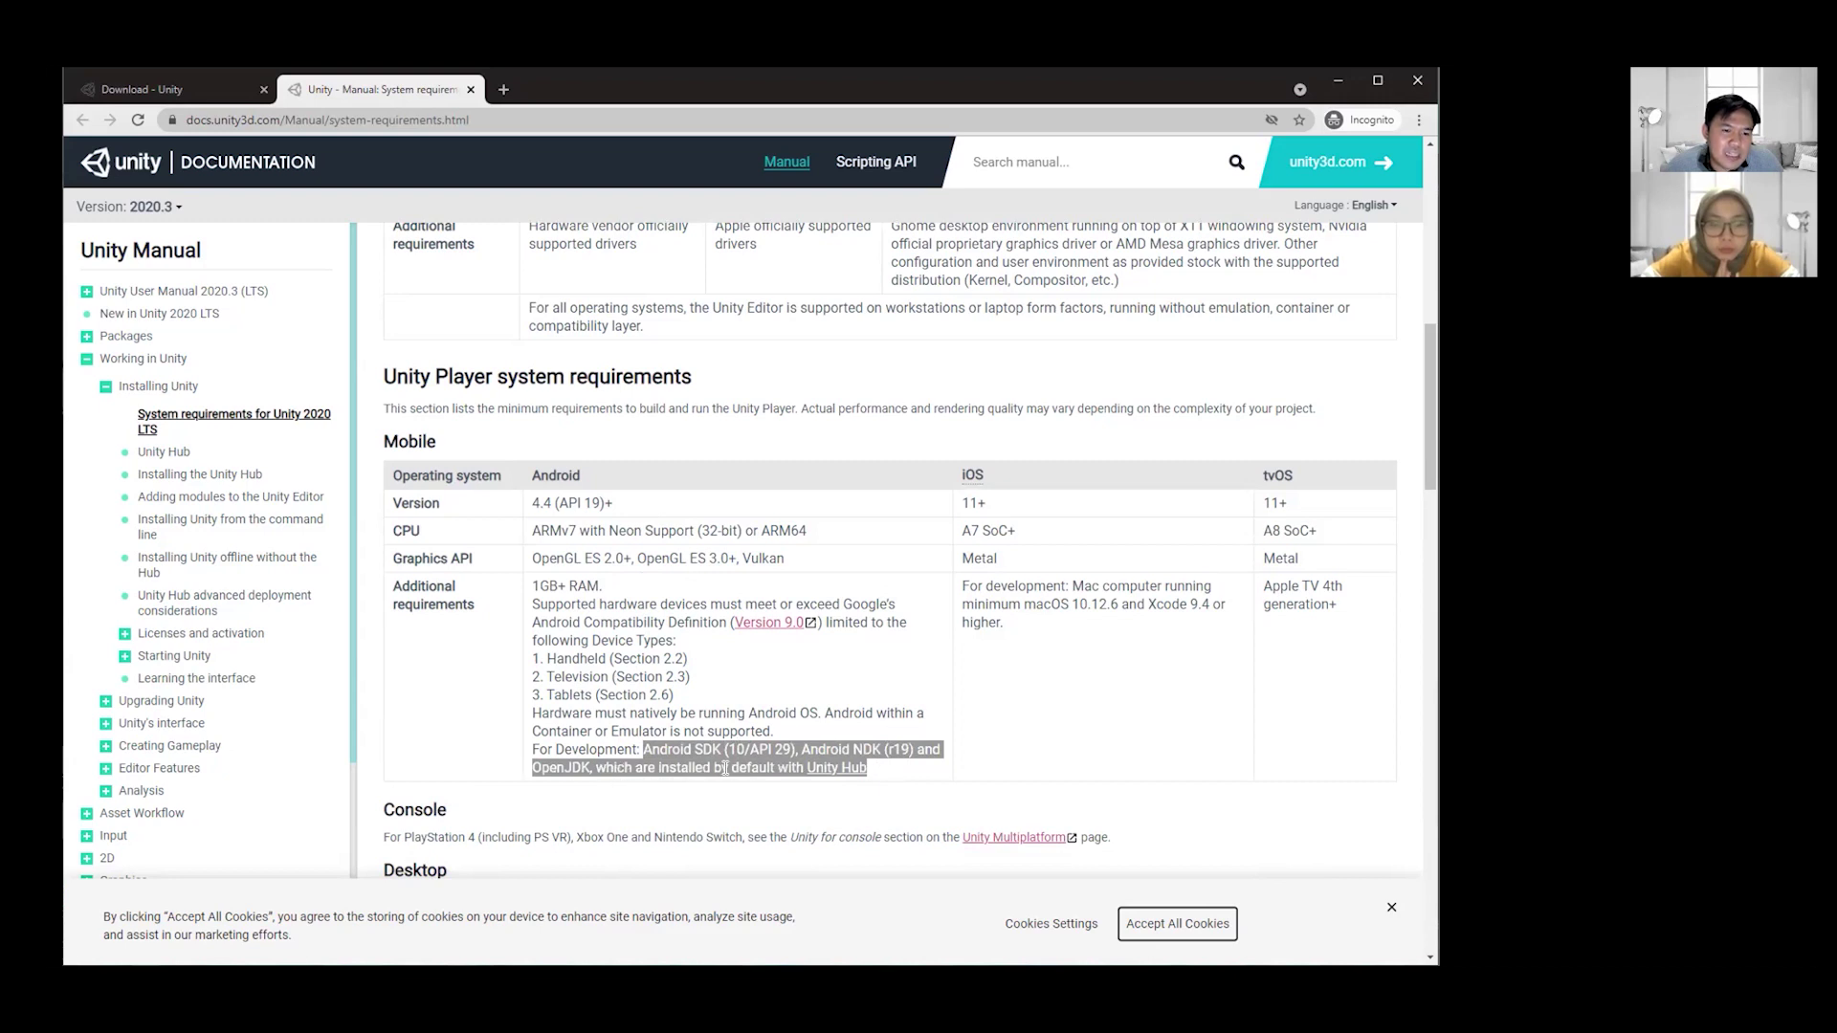
{"action": "left_click", "coordinate": [890, 774]}
{"action": "left_click_drag", "start_coordinate": [890, 775], "coordinate": [807, 770]}
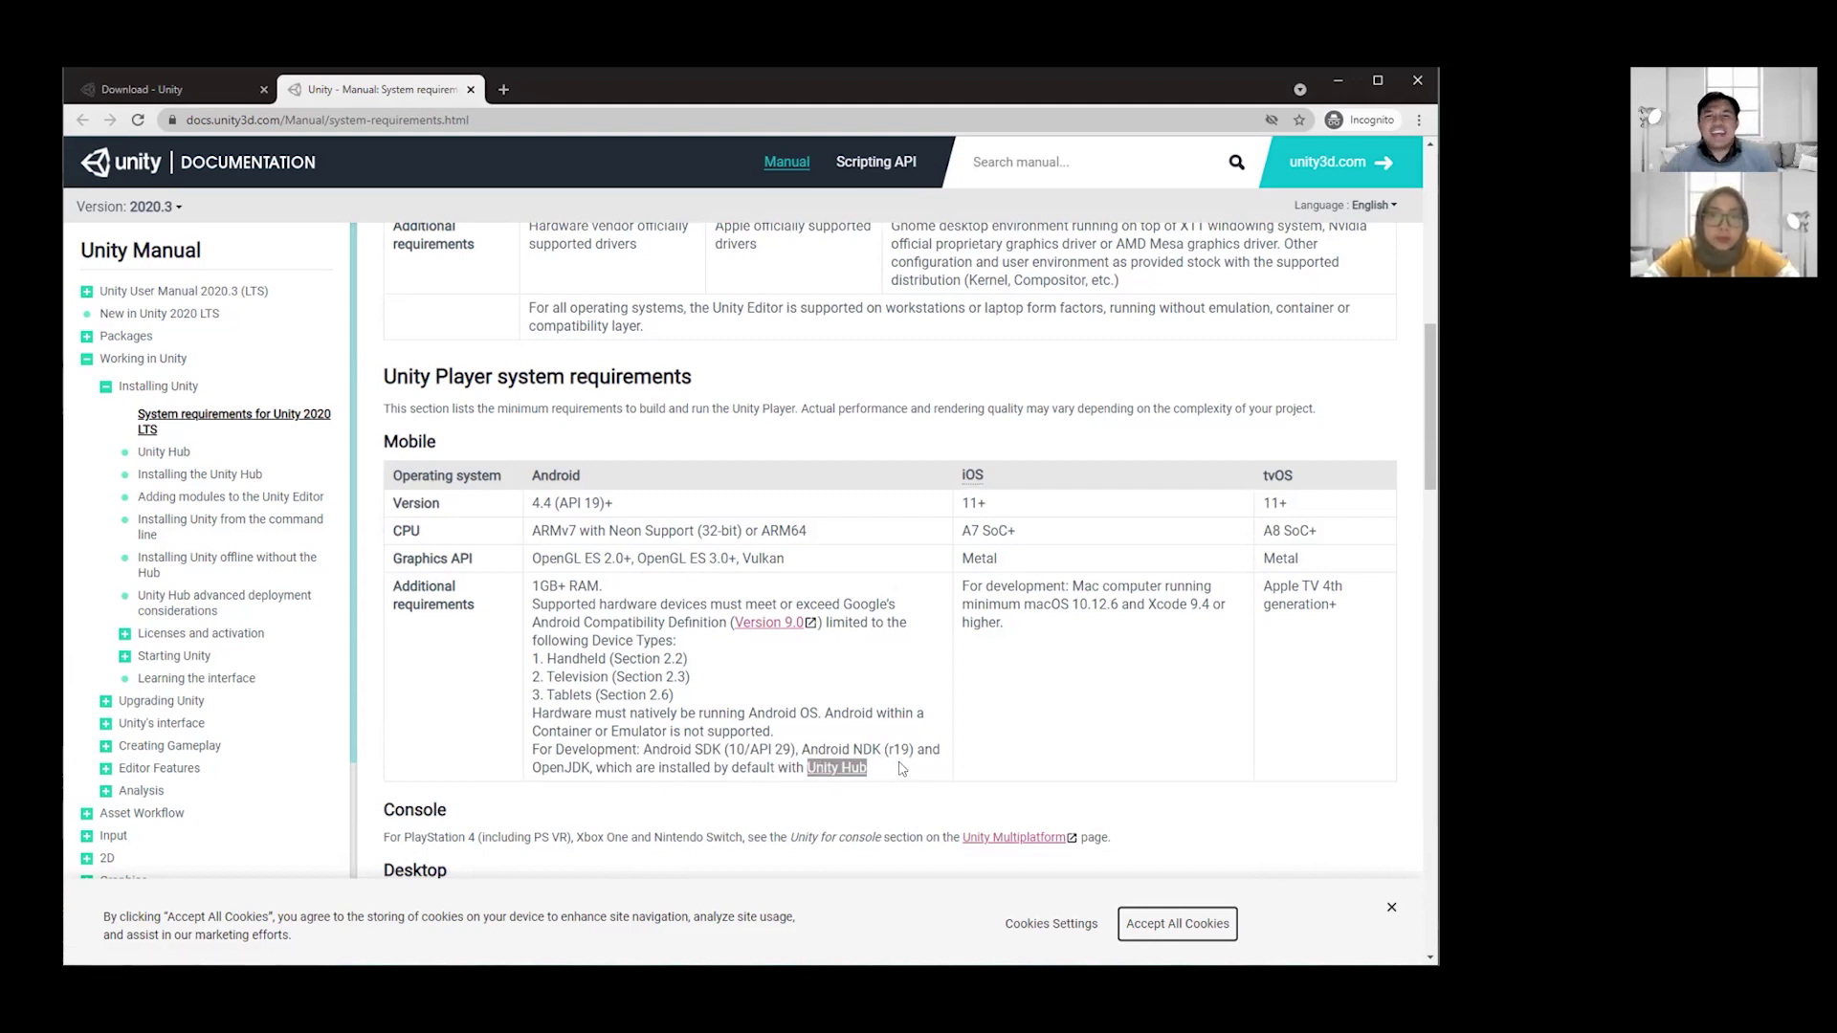
- Return to the Unity download page and download Unity Hub as UnityHubSetup.exe into the 13 folder under 09_SEPTEMBER
{"action": "left_click", "coordinate": [141, 86]}
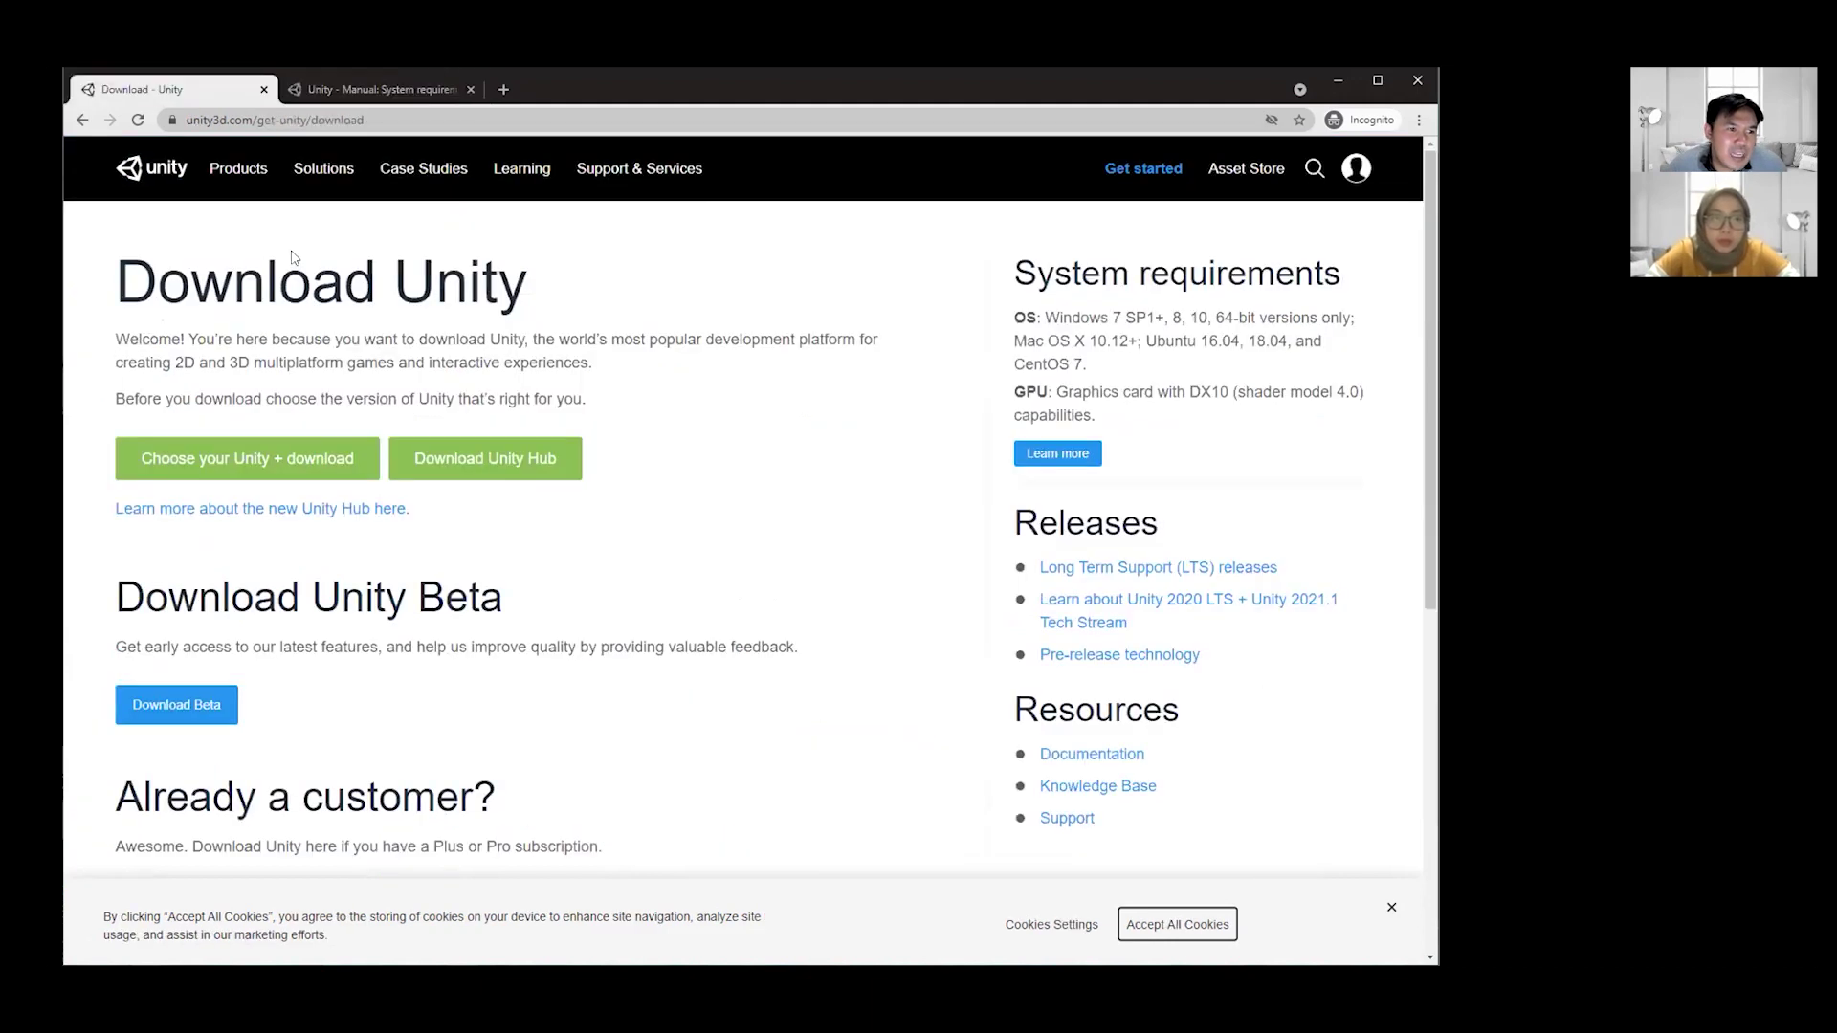
{"action": "left_click", "coordinate": [511, 467]}
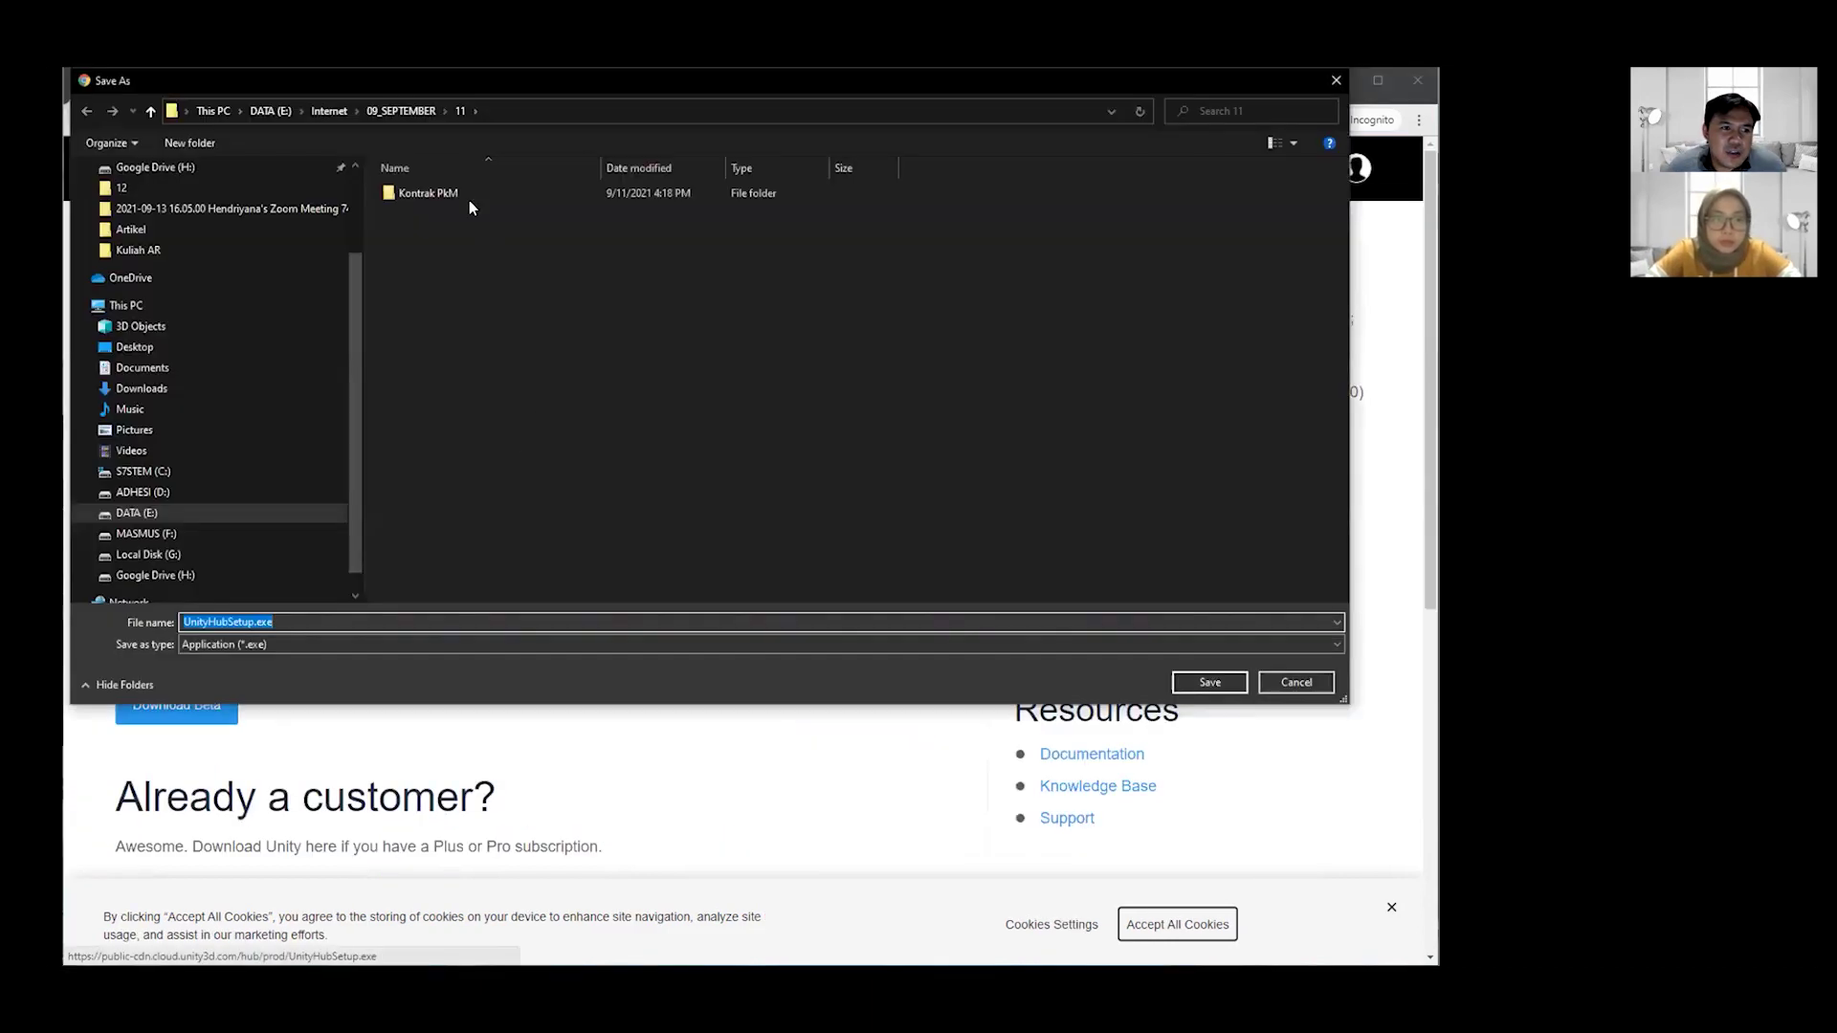
{"action": "left_click", "coordinate": [413, 113]}
{"action": "double_click", "coordinate": [422, 393]}
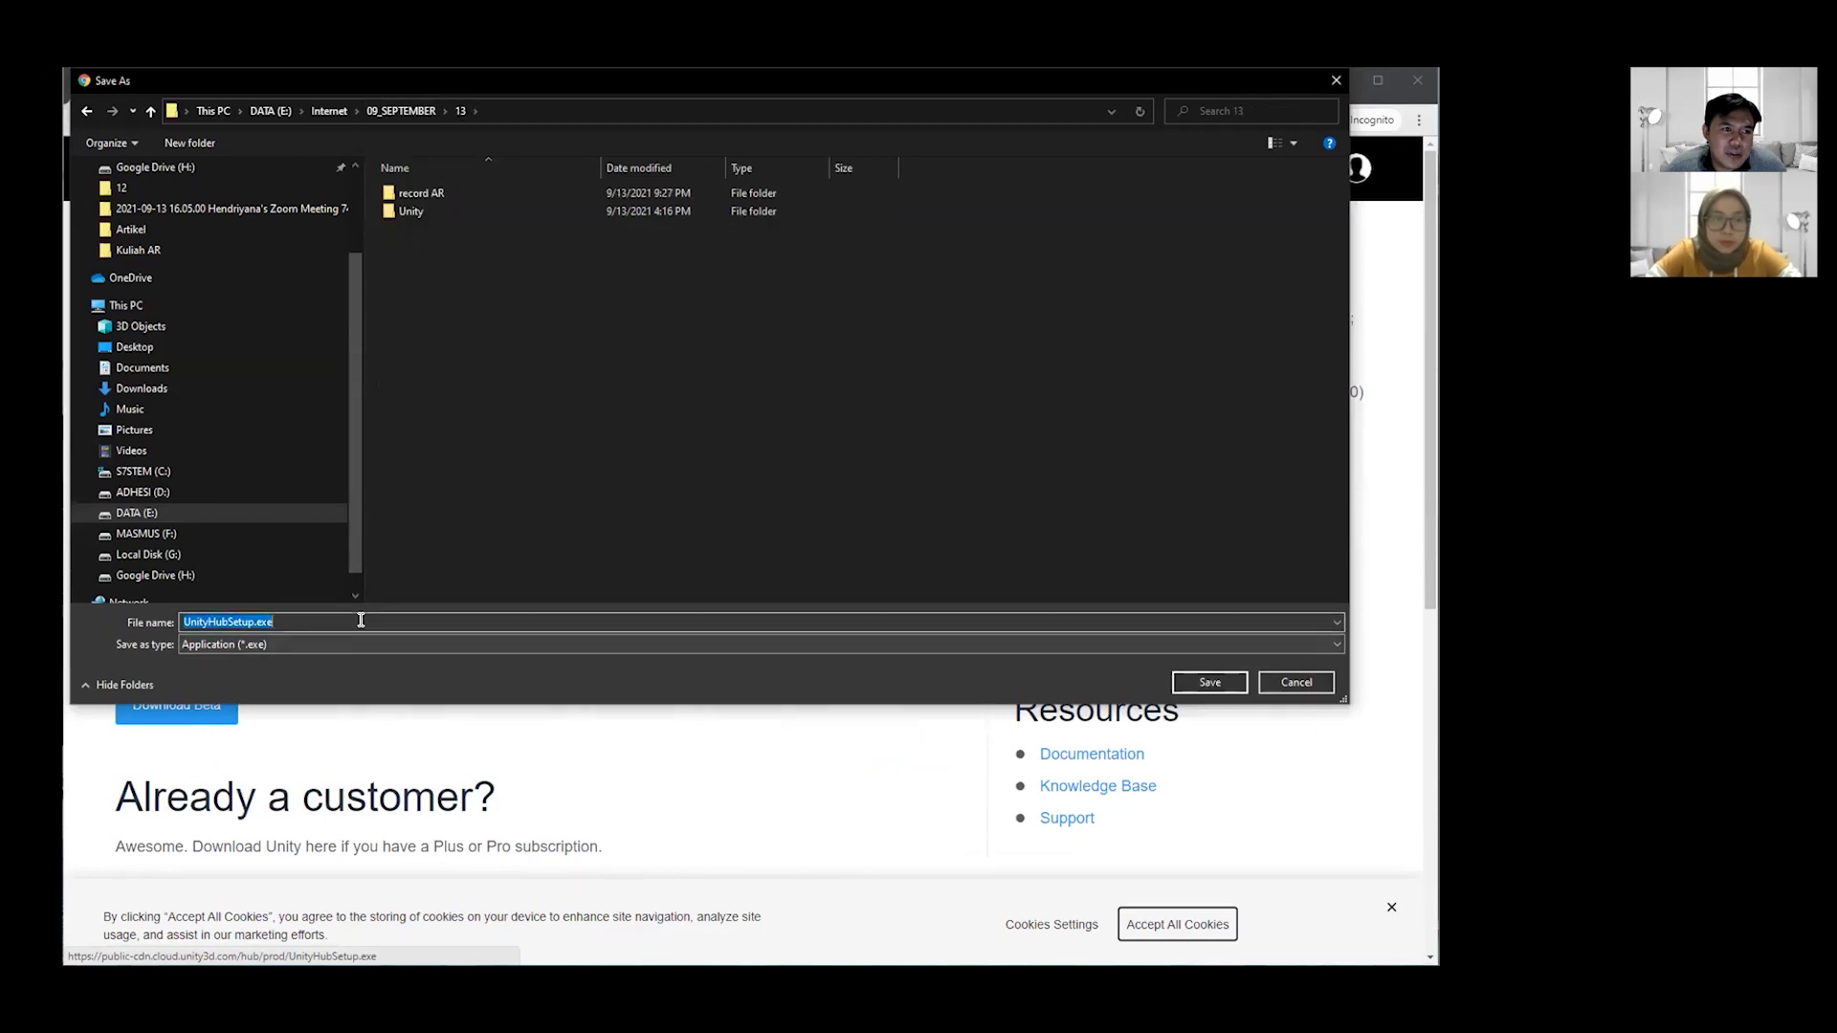
{"action": "left_click", "coordinate": [1196, 685]}
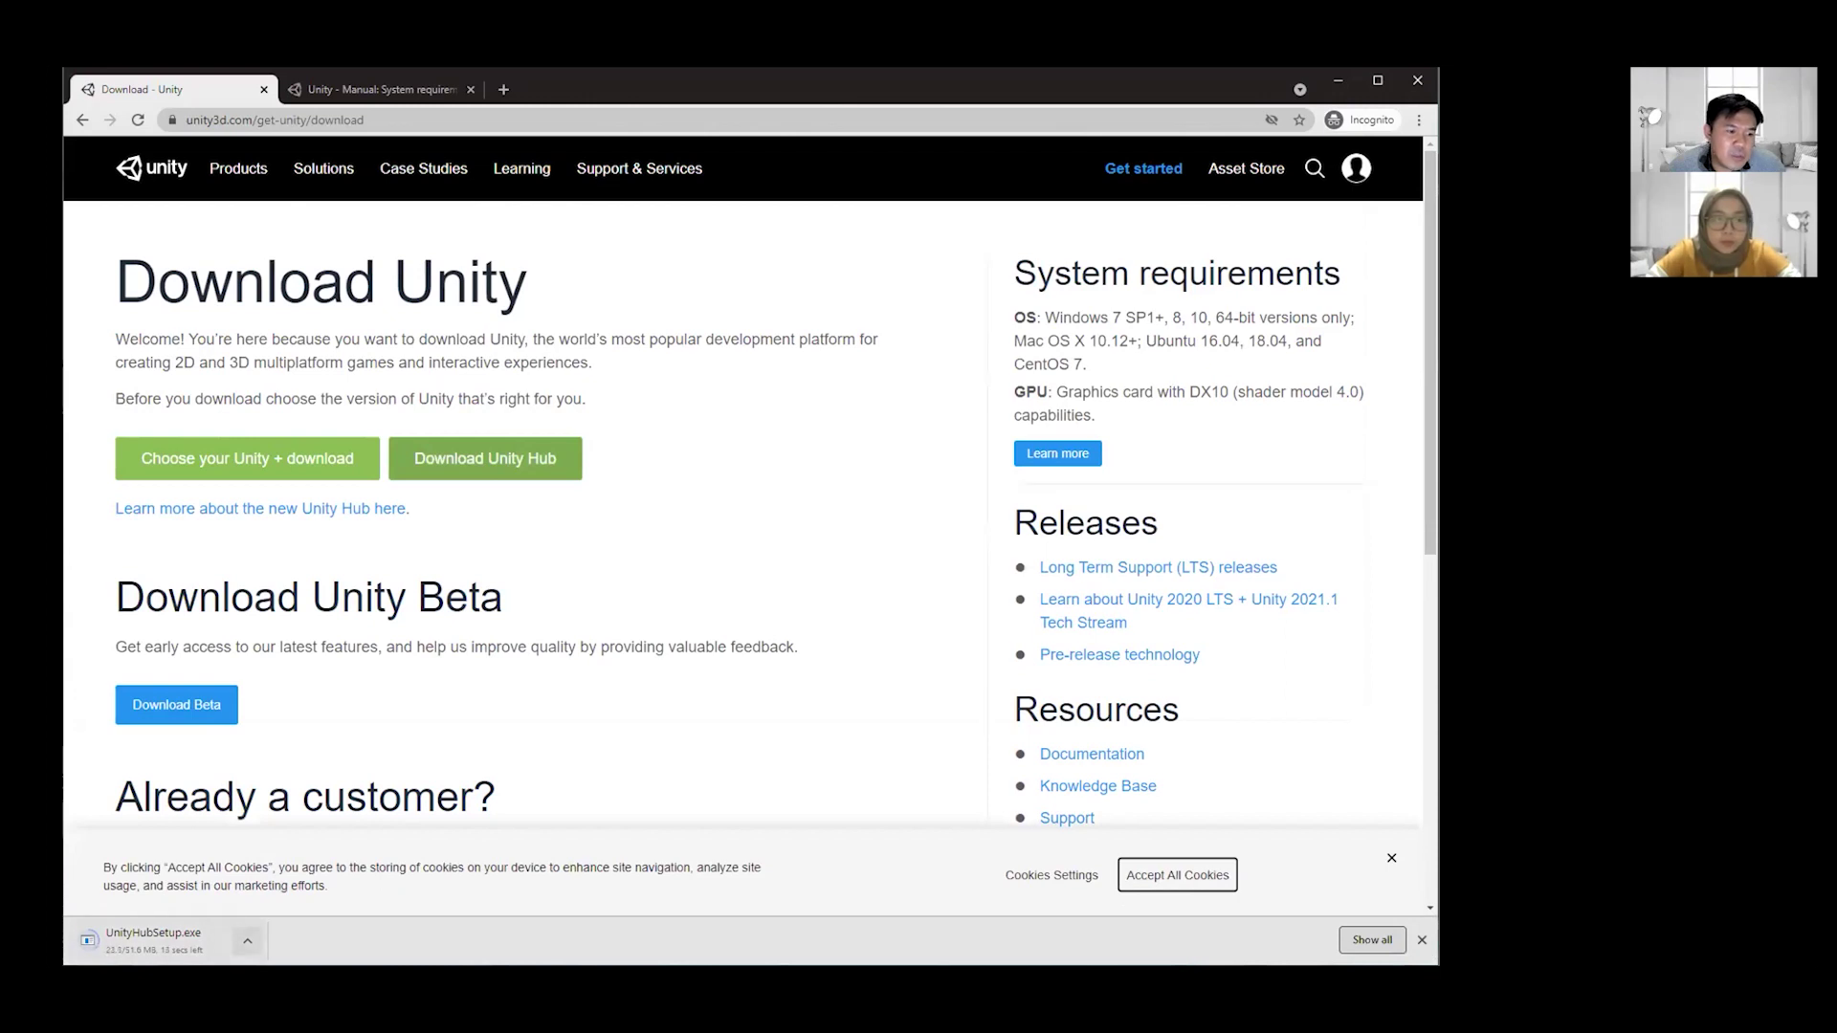
{"action": "left_click", "coordinate": [247, 940]}
{"action": "left_click", "coordinate": [587, 718]}
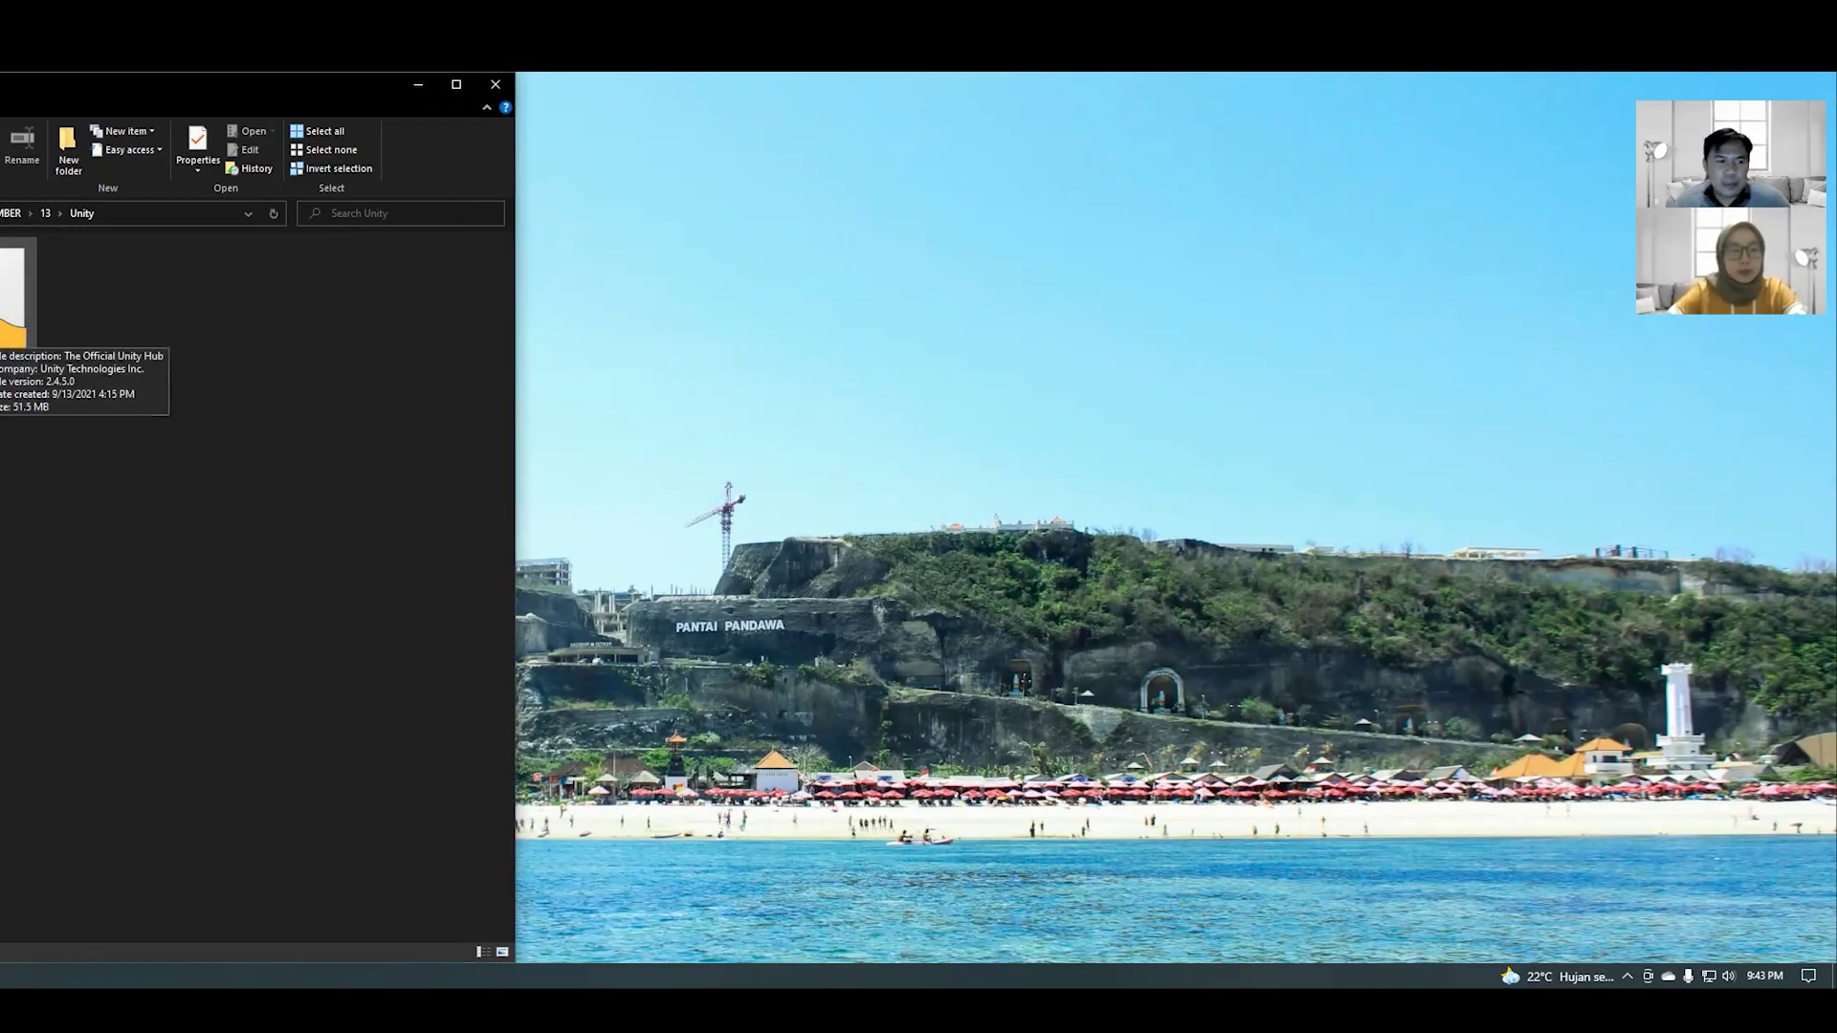
- Try to install Unity Hub from the setup file, accepting the license agreement and keeping the destination C:\Program Files\Unity Hub
{"action": "left_click", "coordinate": [10, 328]}
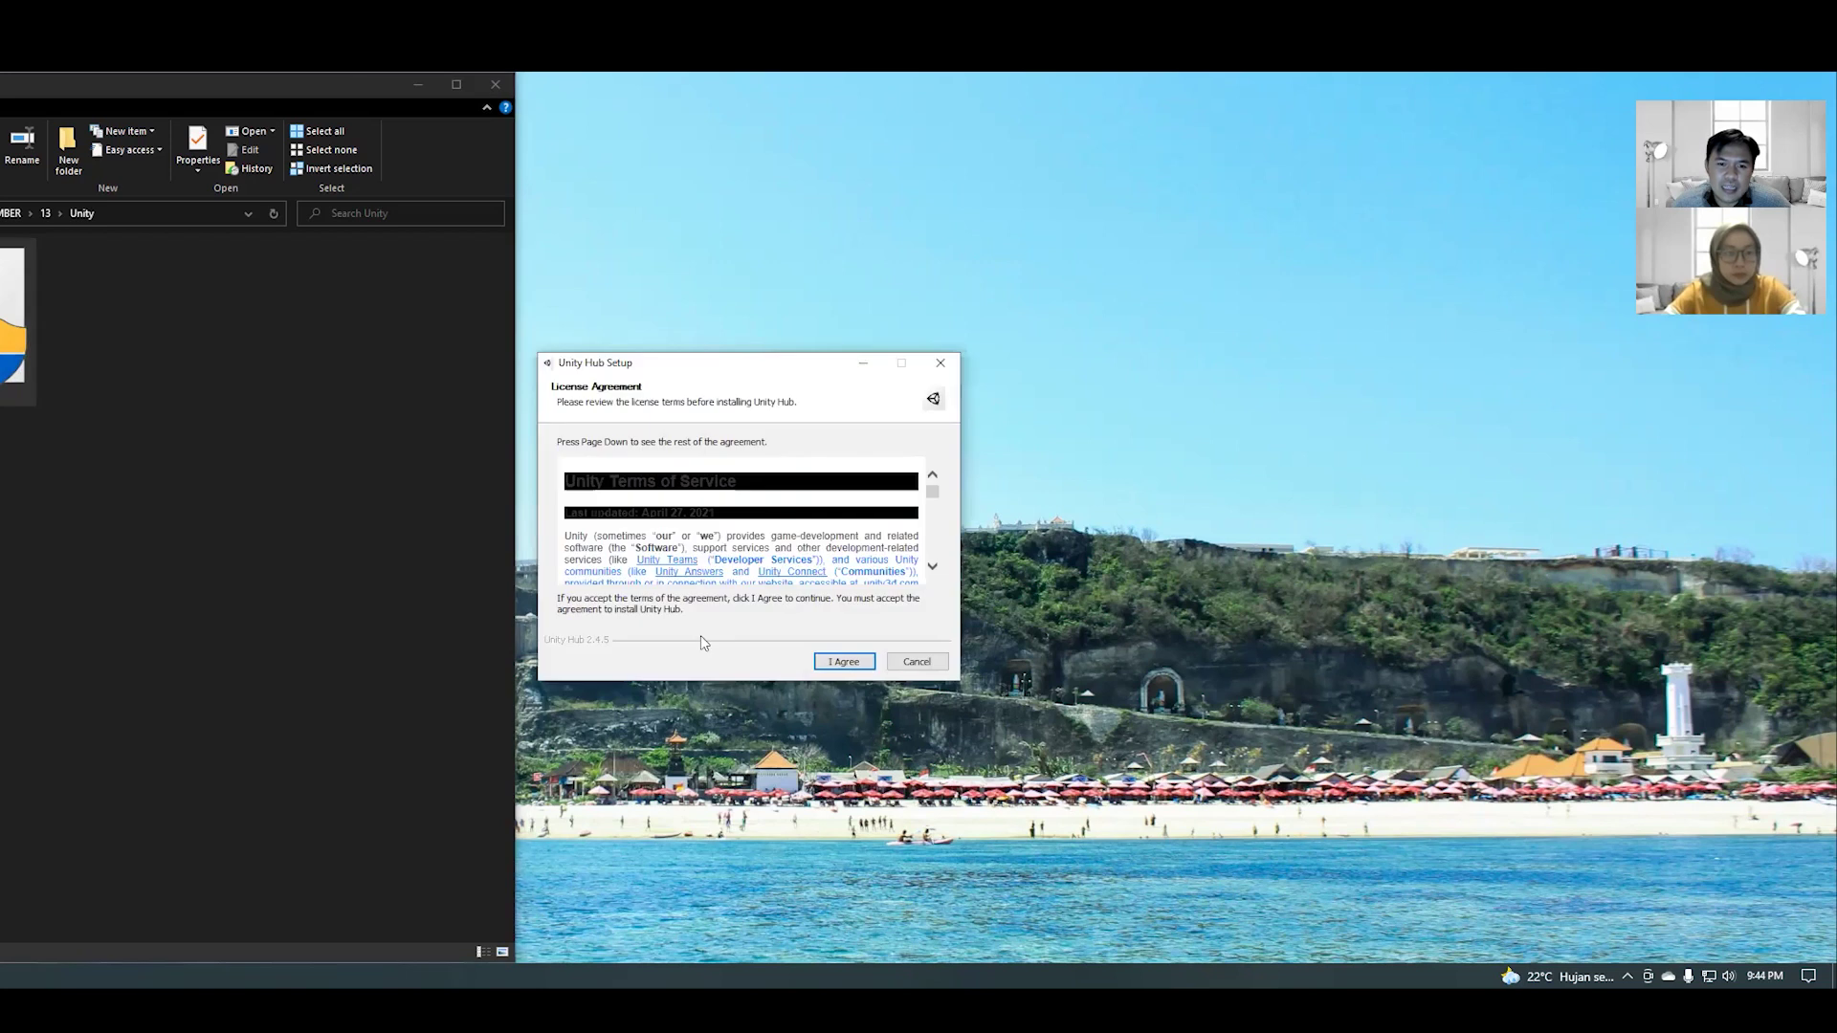
{"action": "left_click_drag", "start_coordinate": [751, 376], "coordinate": [628, 358]}
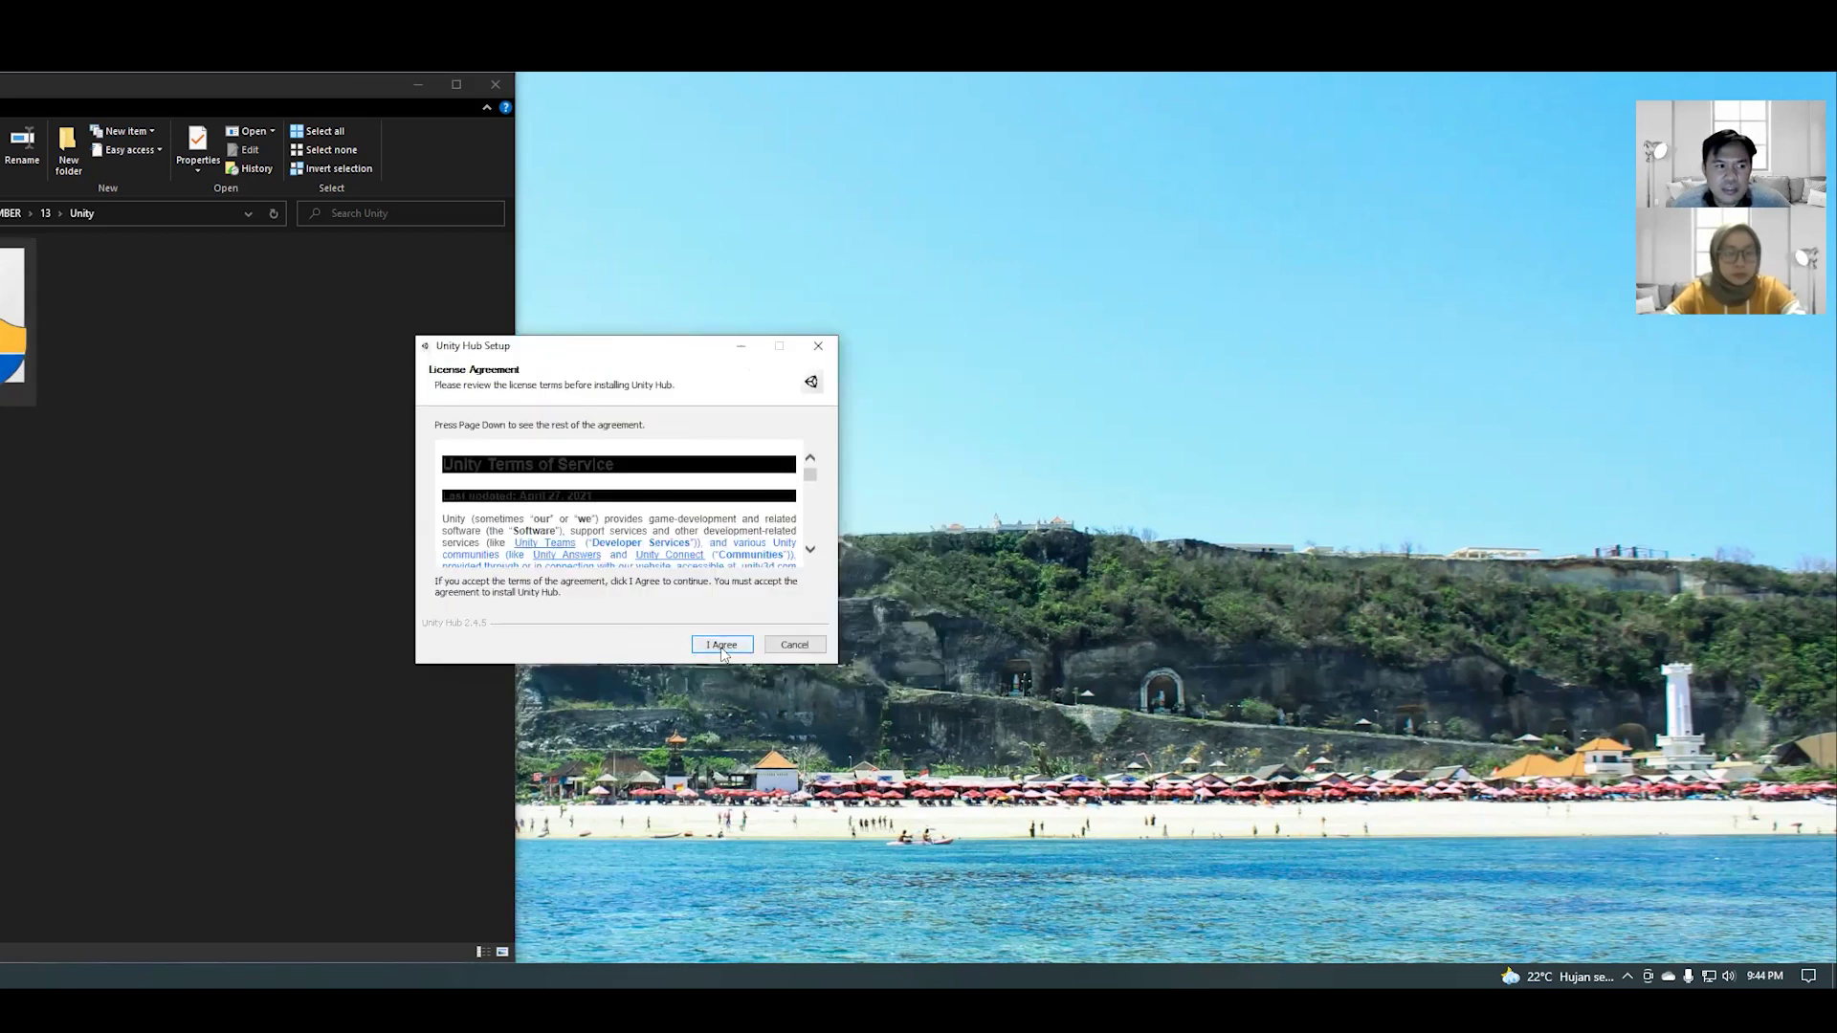
{"action": "left_click", "coordinate": [725, 646]}
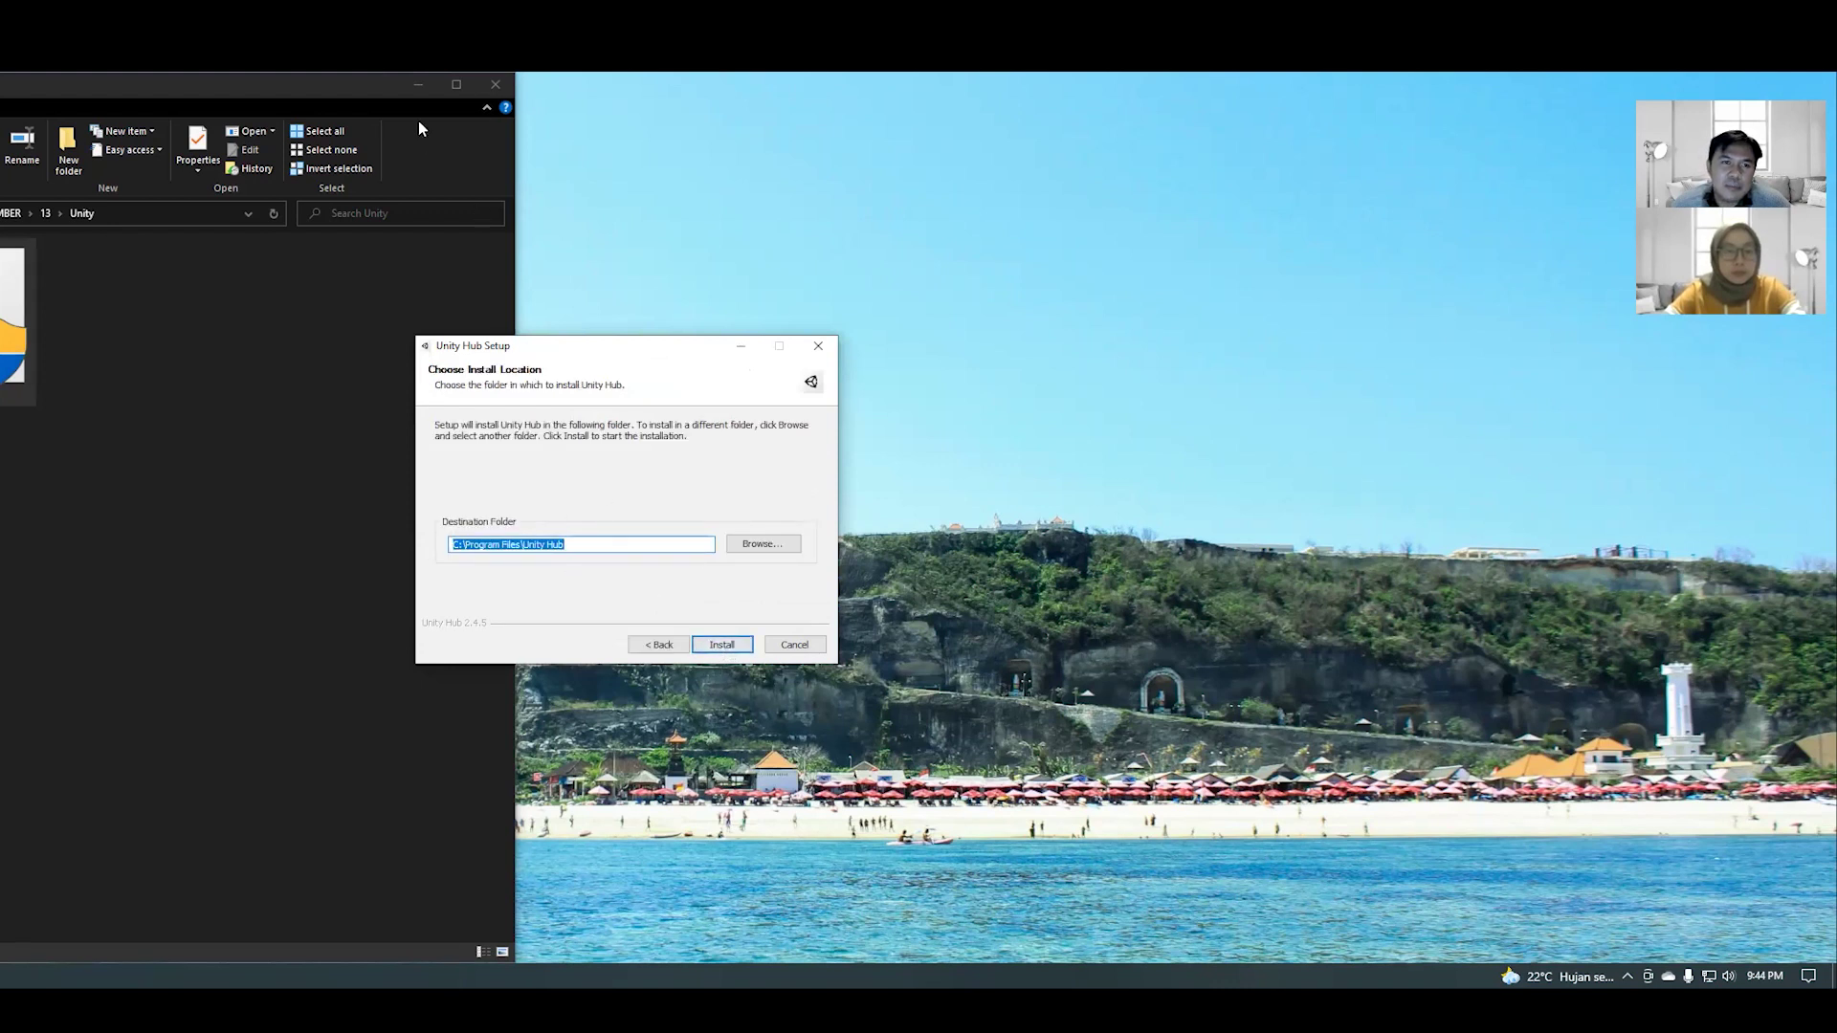
{"action": "left_click", "coordinate": [419, 86]}
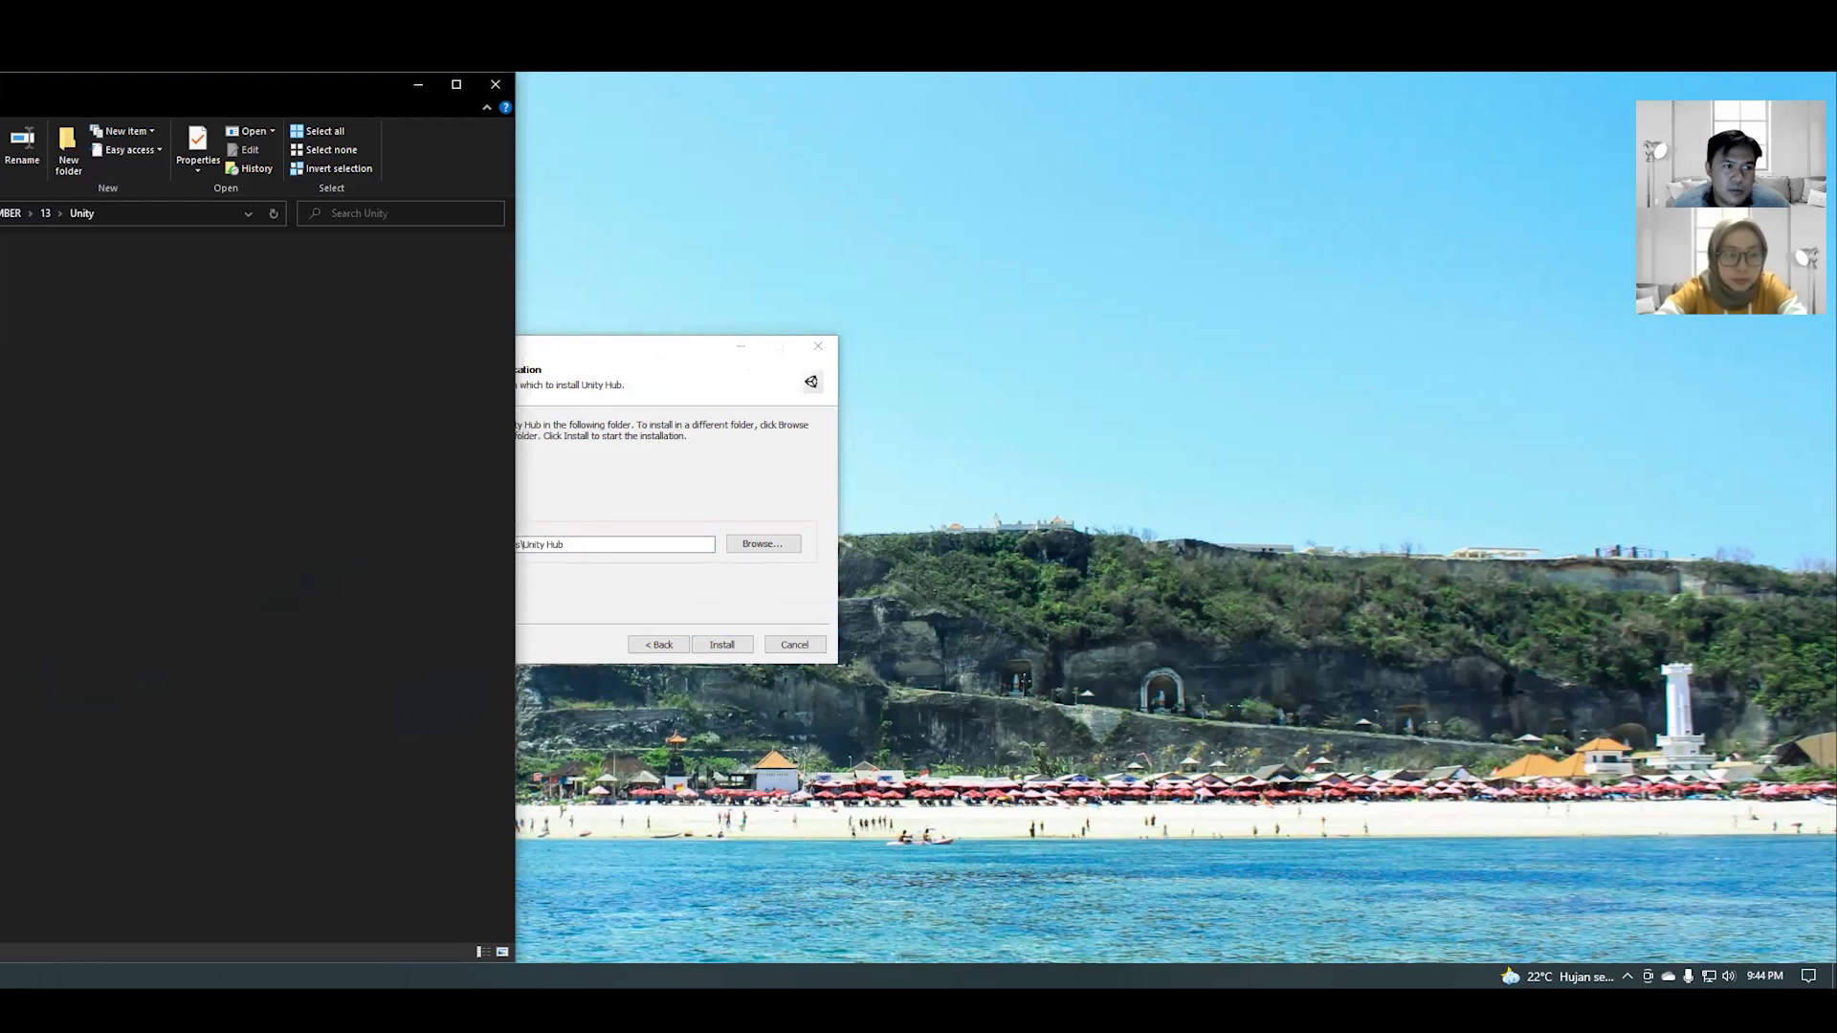
{"action": "left_click", "coordinate": [577, 422]}
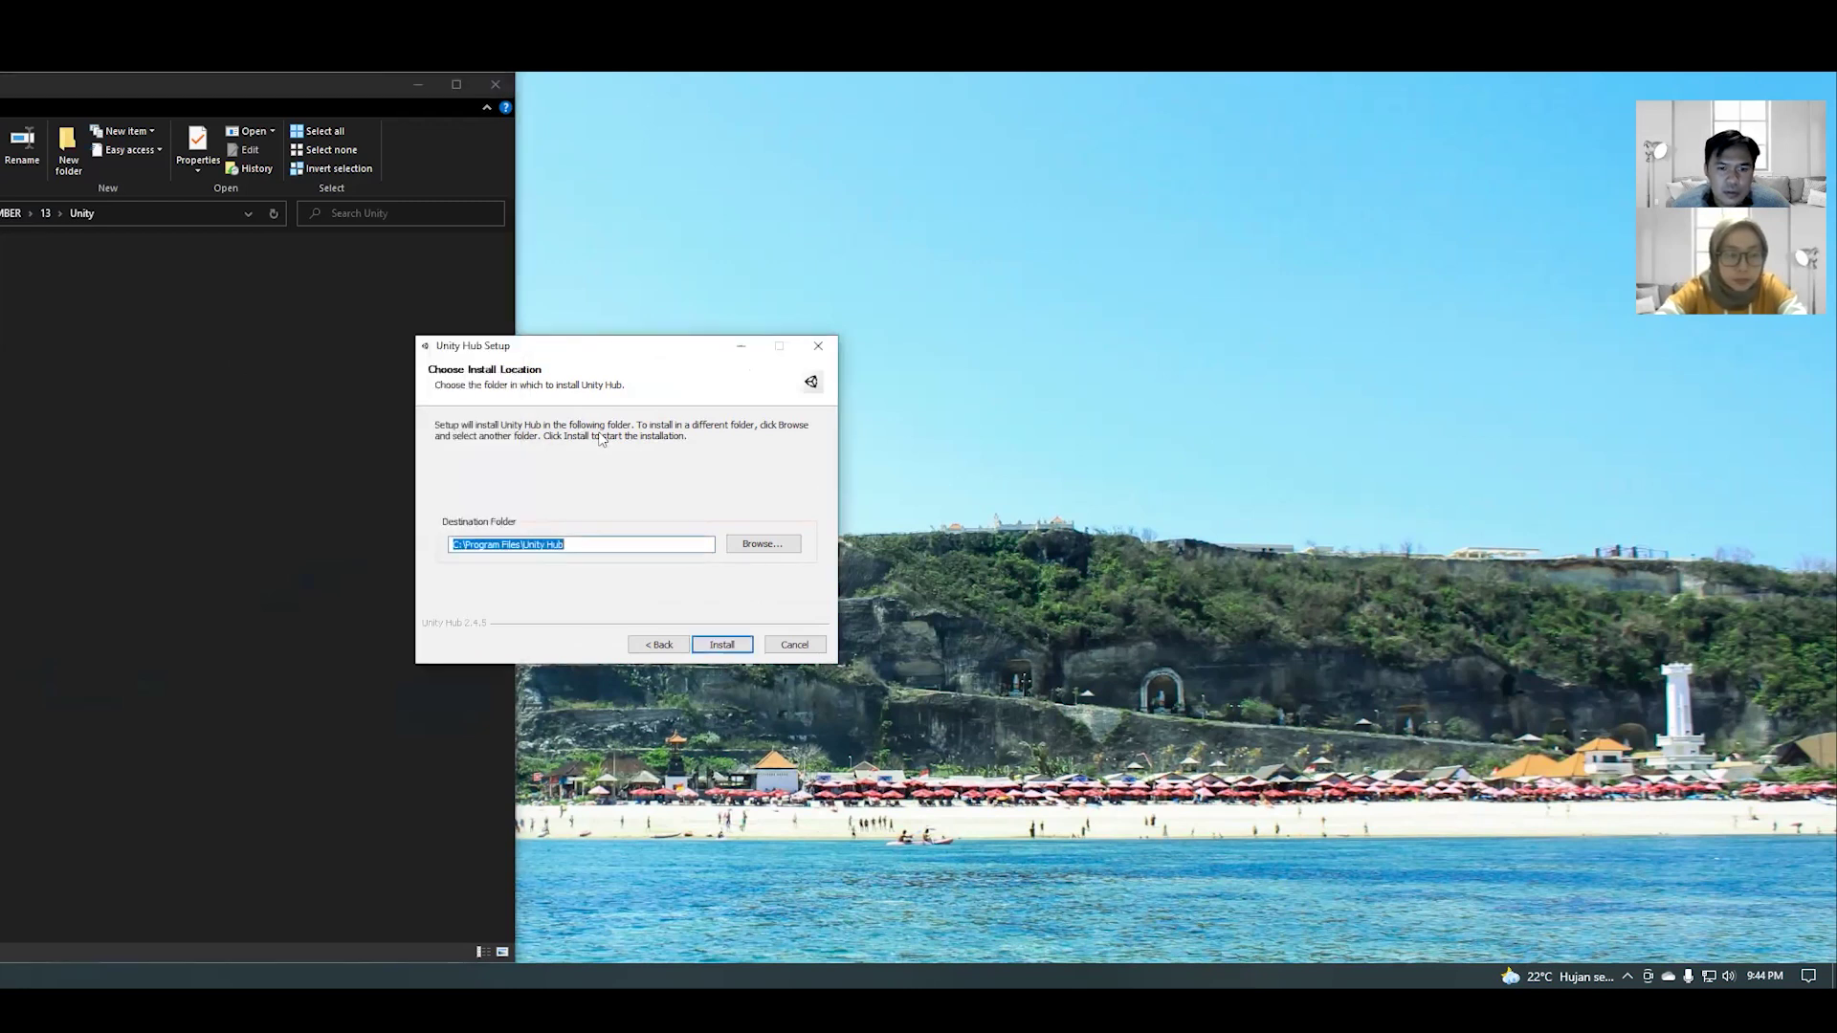
{"action": "left_click", "coordinate": [741, 650]}
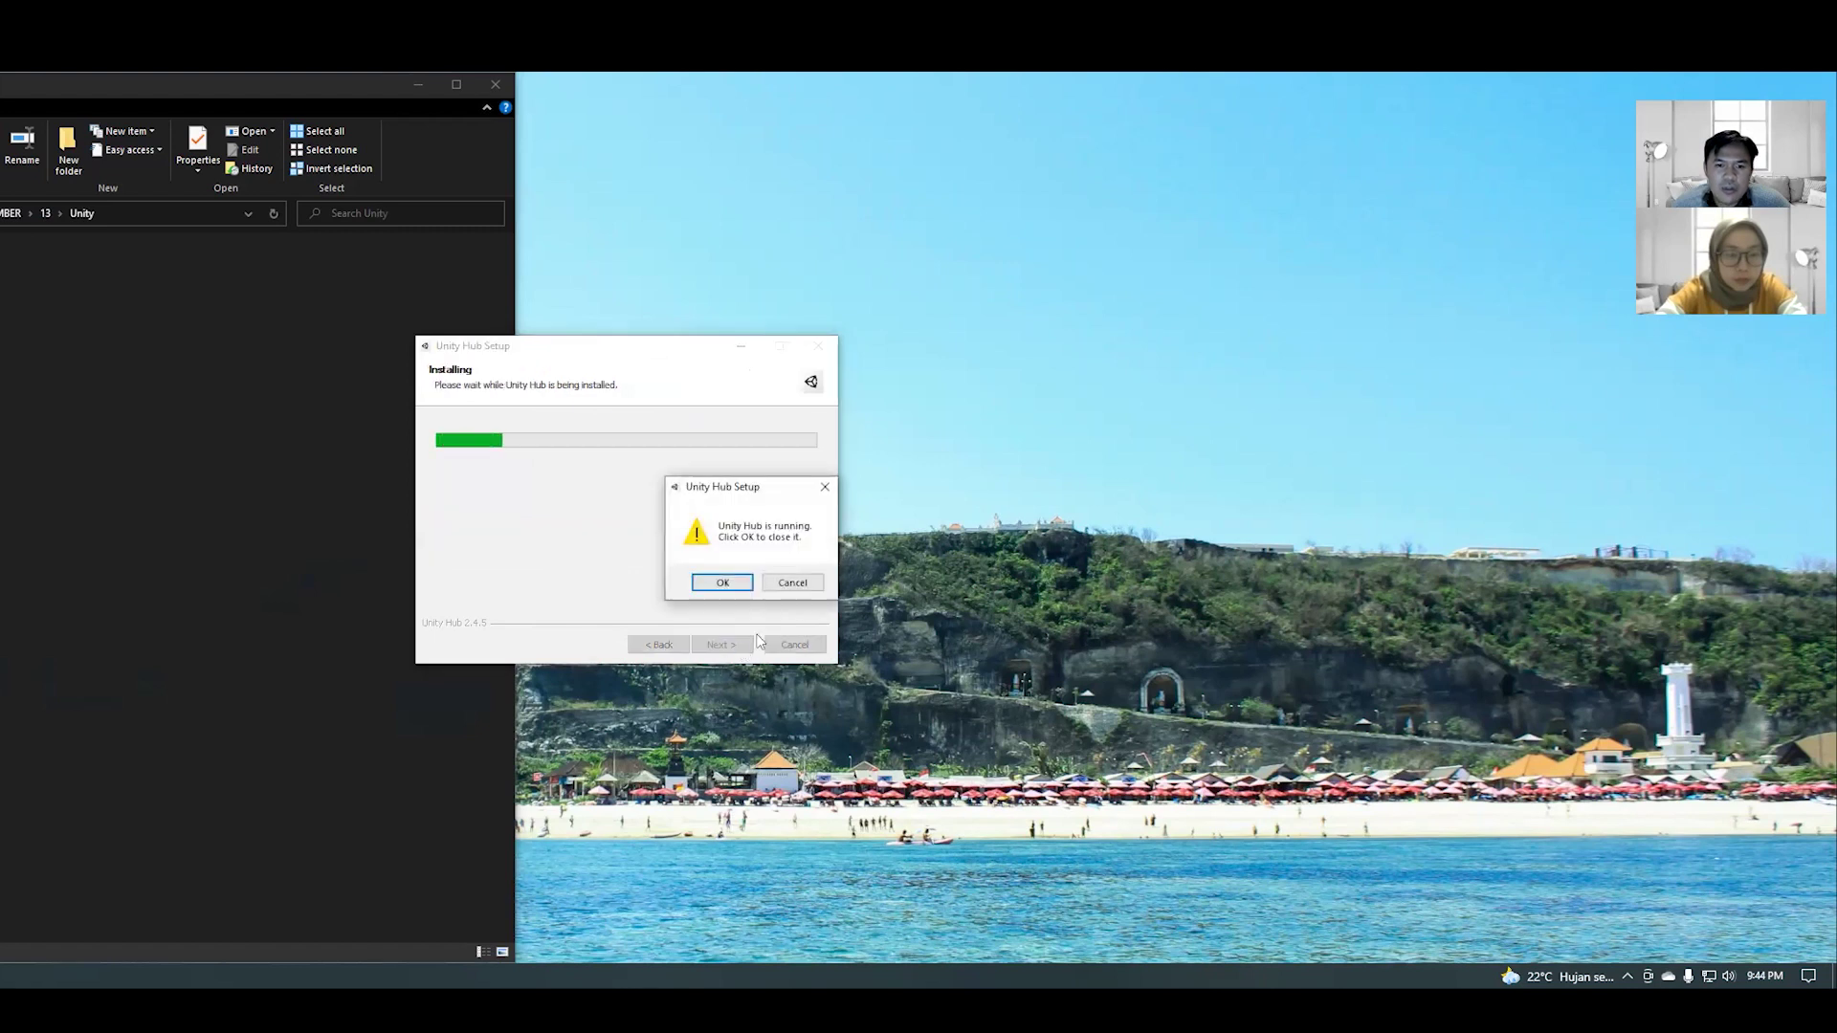
{"action": "left_click", "coordinate": [796, 586]}
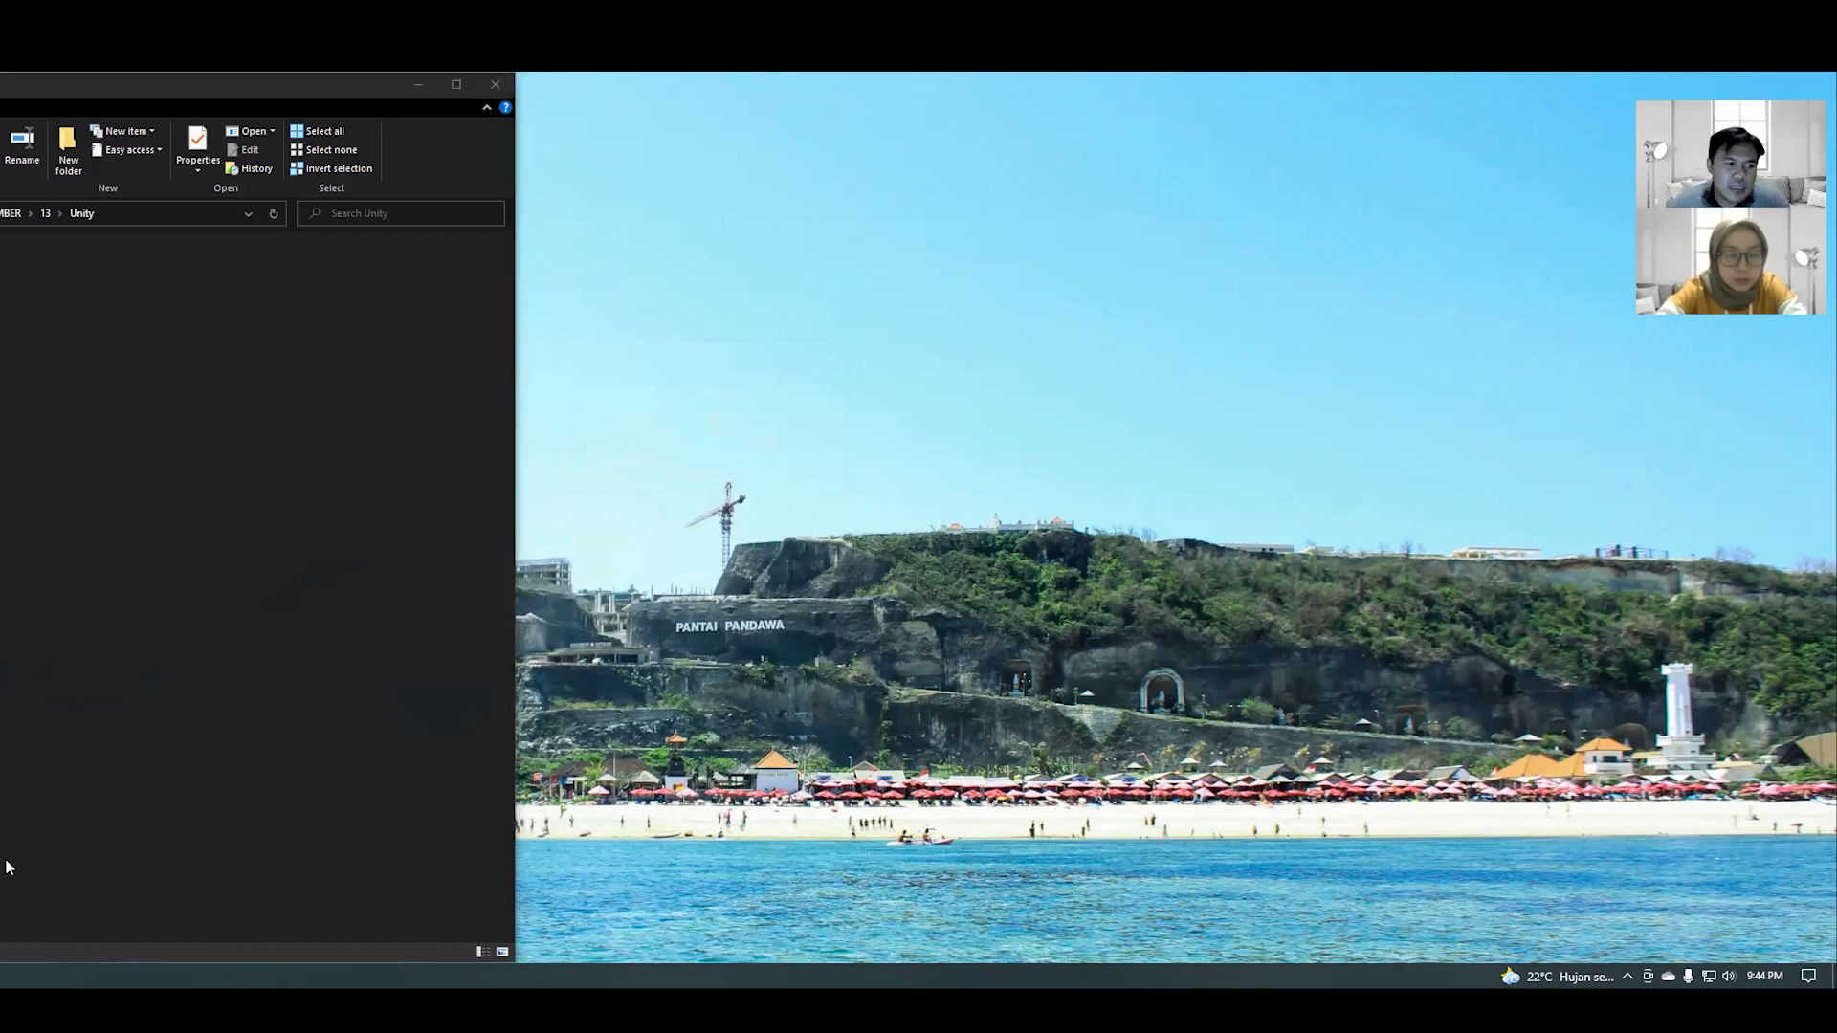
- Launch the already installed Unity Hub, then enlarge its window and move it so the whole Projects list is in view
{"action": "key", "text": "super"}
{"action": "type", "text": "unity"}
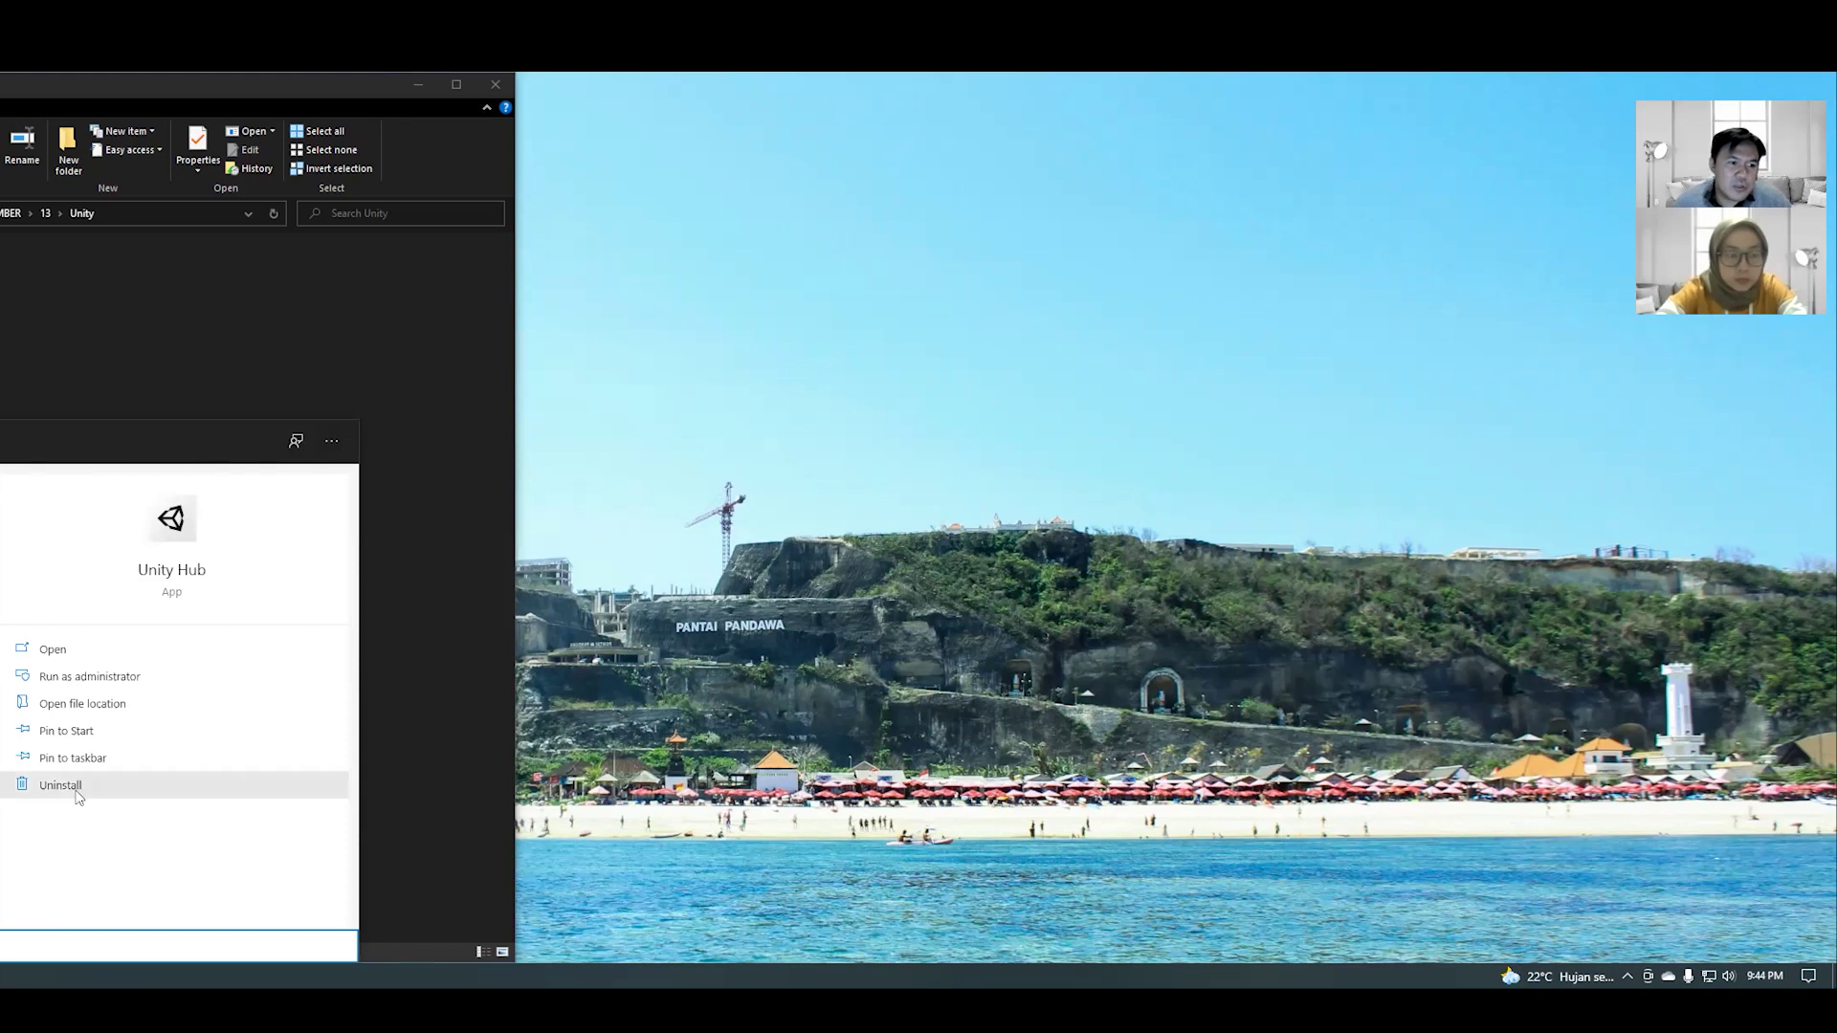
{"action": "key", "text": "Return"}
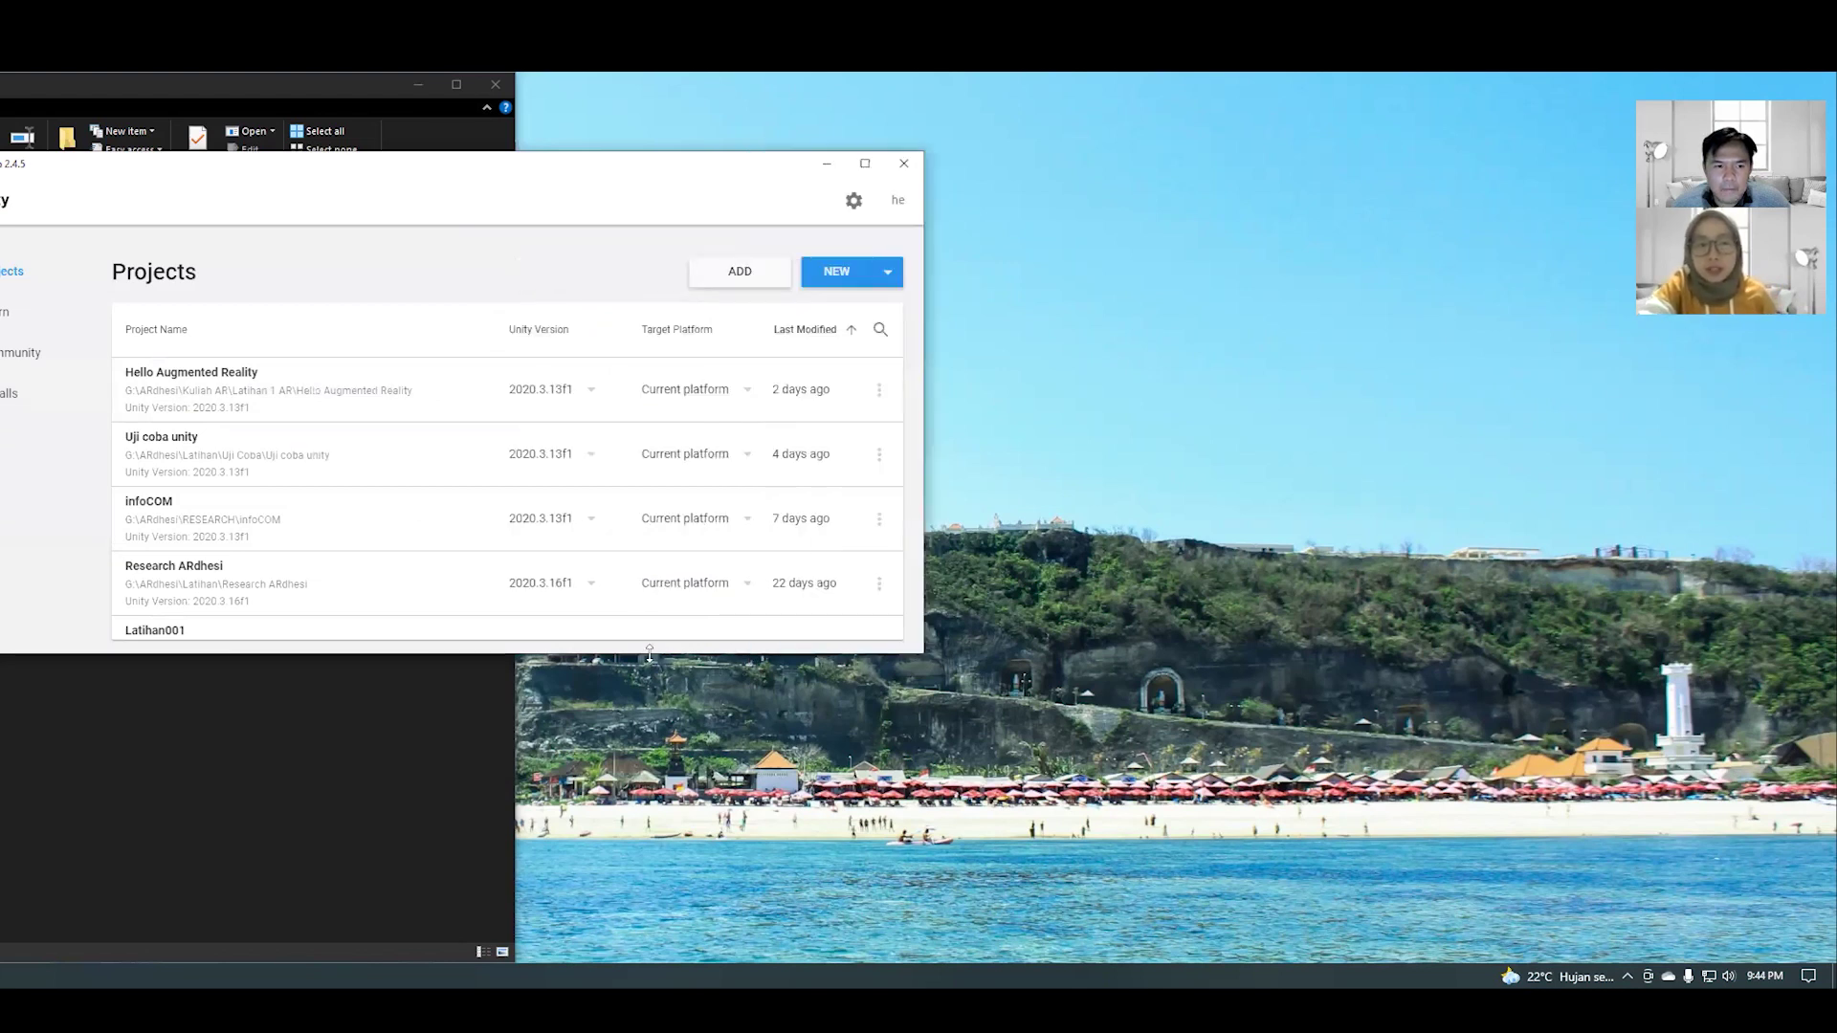
{"action": "left_click_drag", "start_coordinate": [649, 654], "coordinate": [650, 880]}
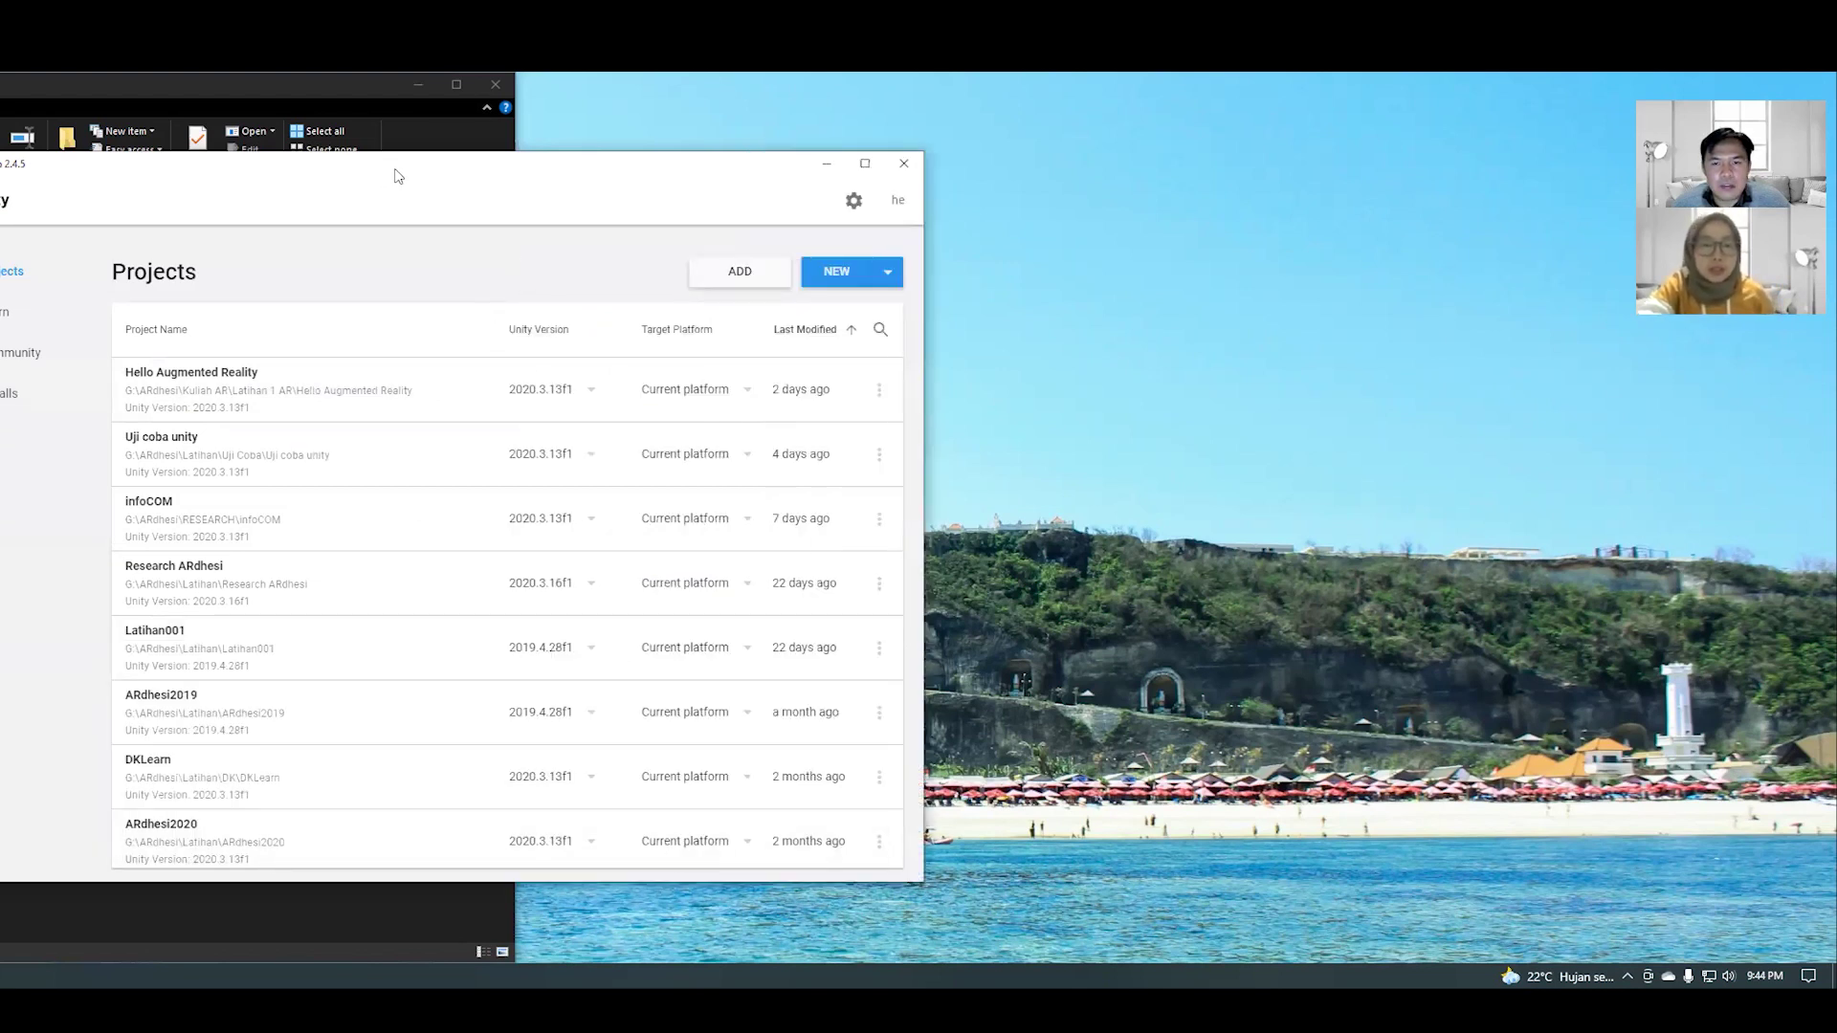
{"action": "left_click_drag", "start_coordinate": [397, 175], "coordinate": [462, 140]}
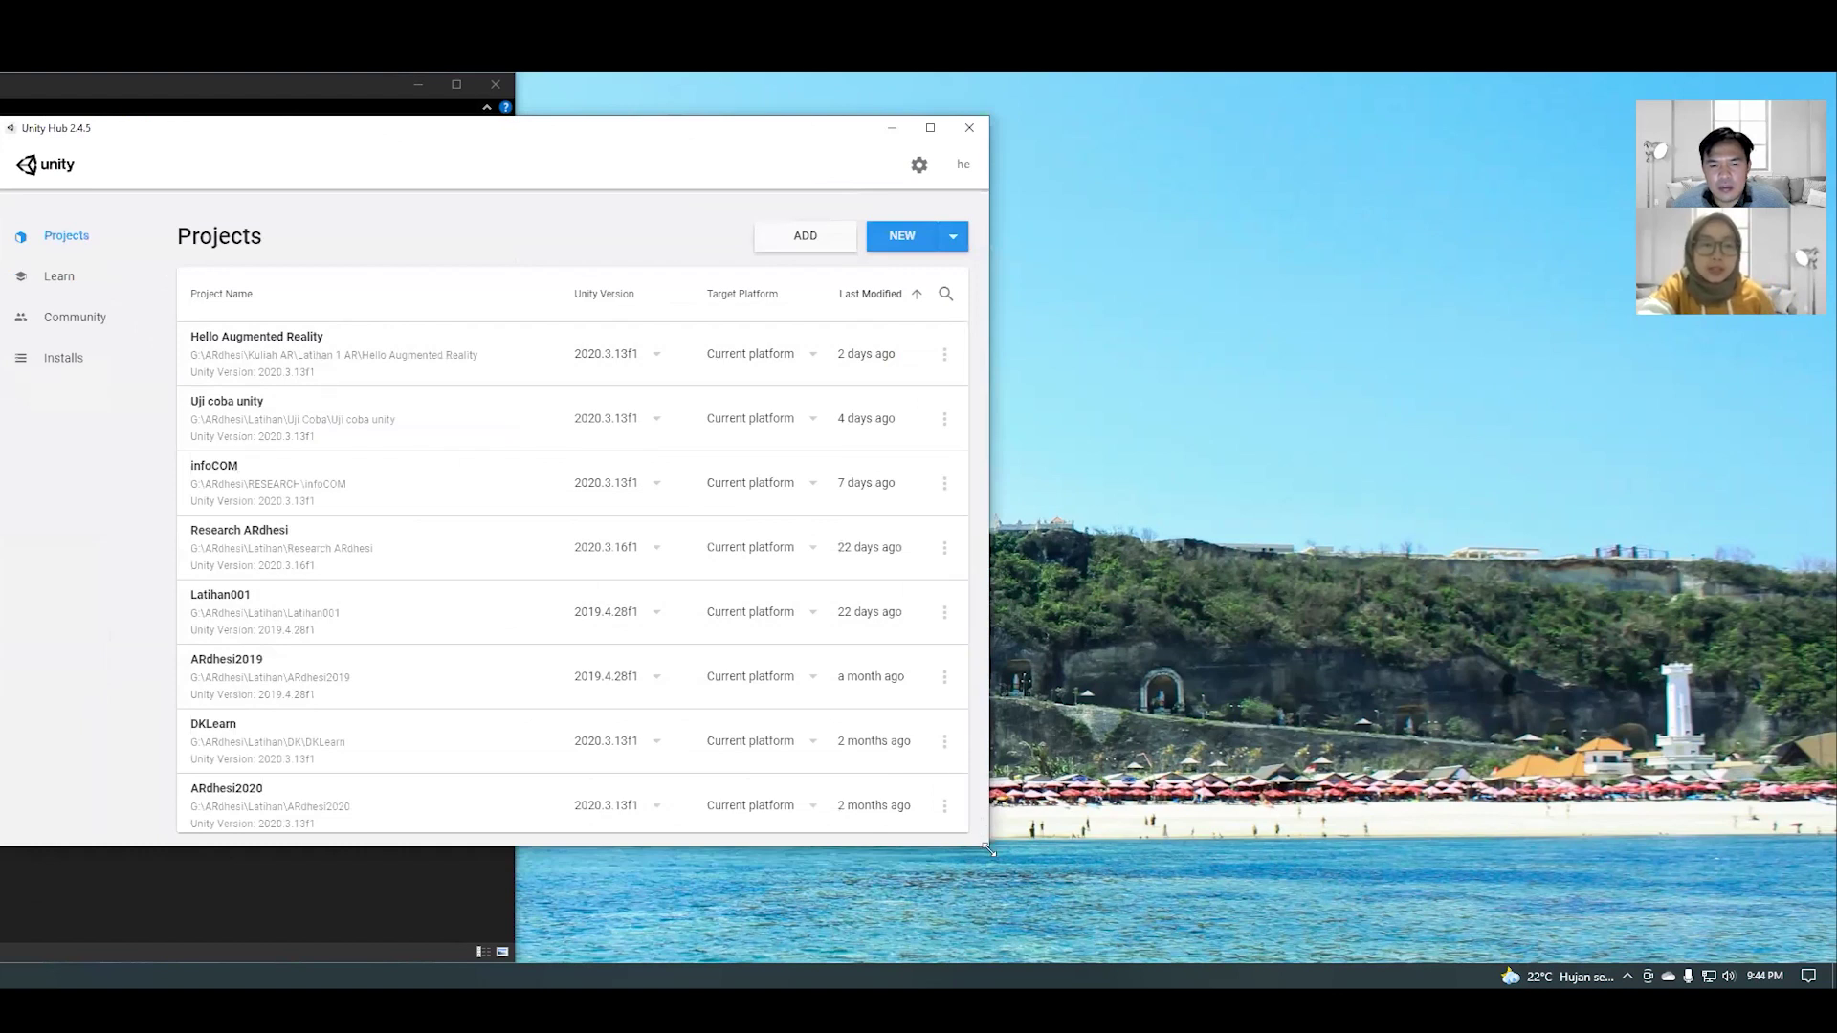
{"action": "left_click_drag", "start_coordinate": [988, 848], "coordinate": [1050, 913]}
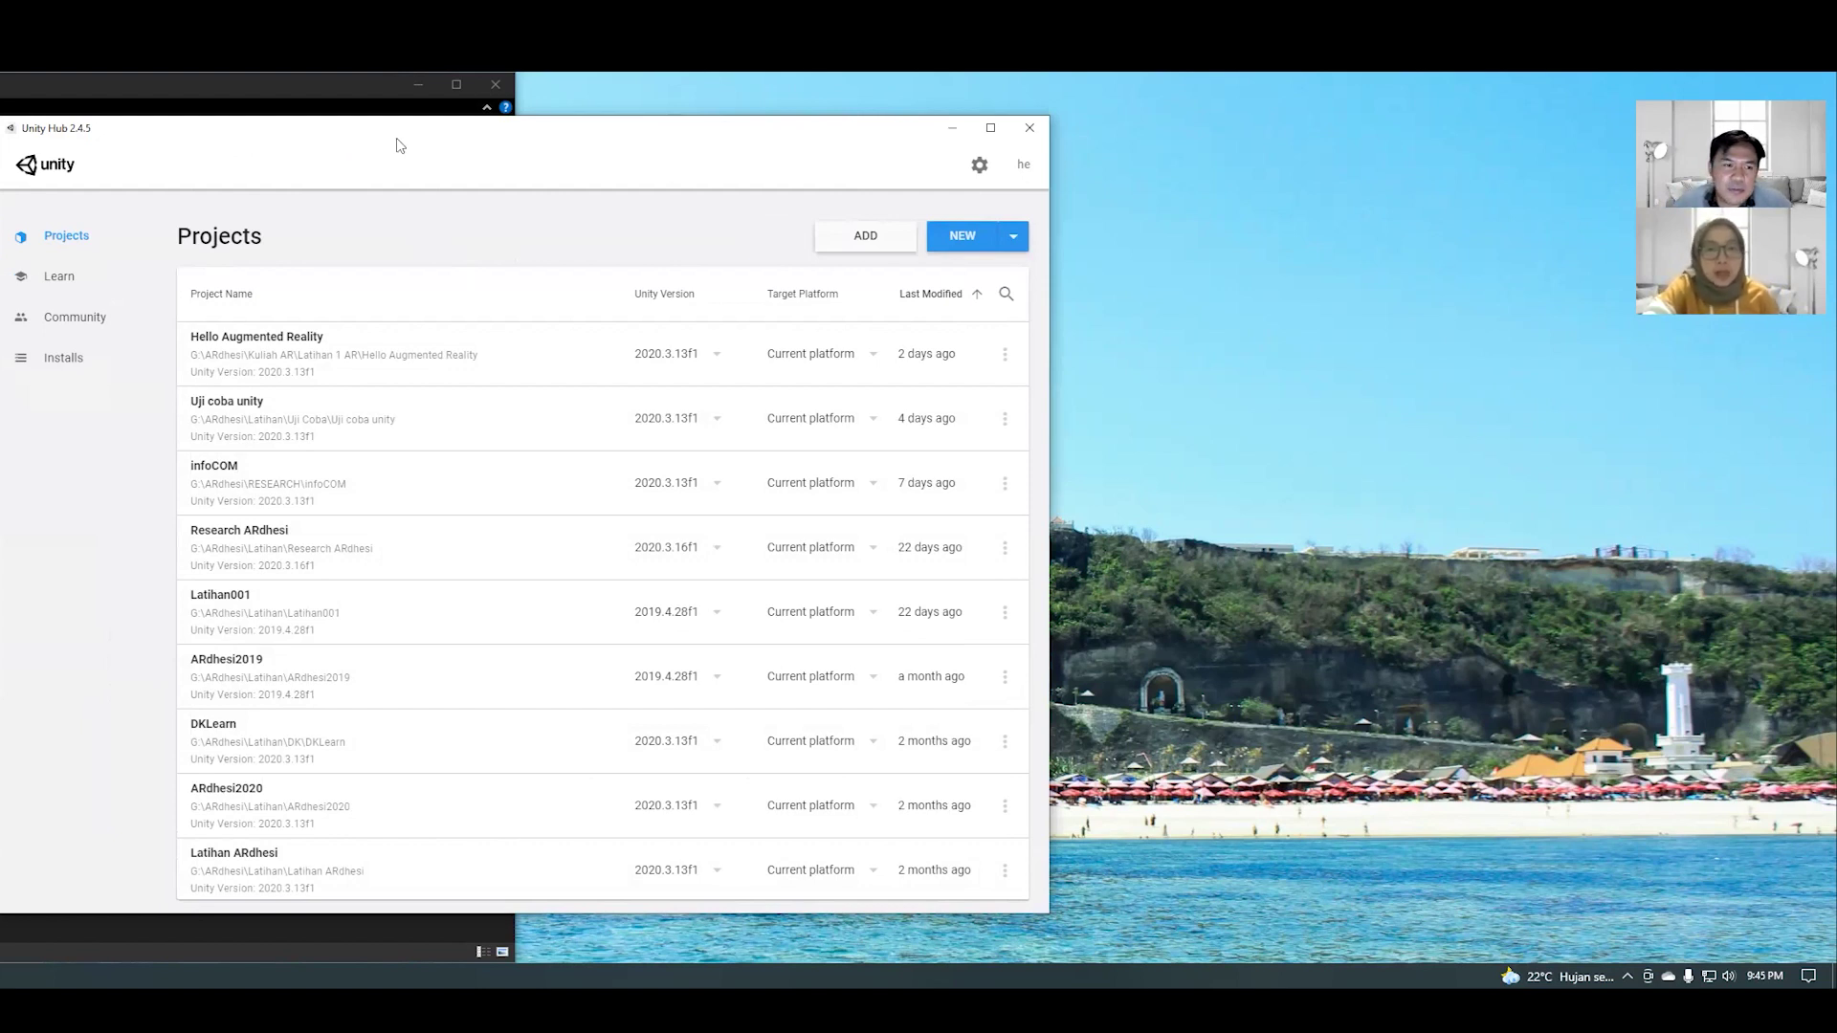
{"action": "left_click_drag", "start_coordinate": [400, 145], "coordinate": [471, 152]}
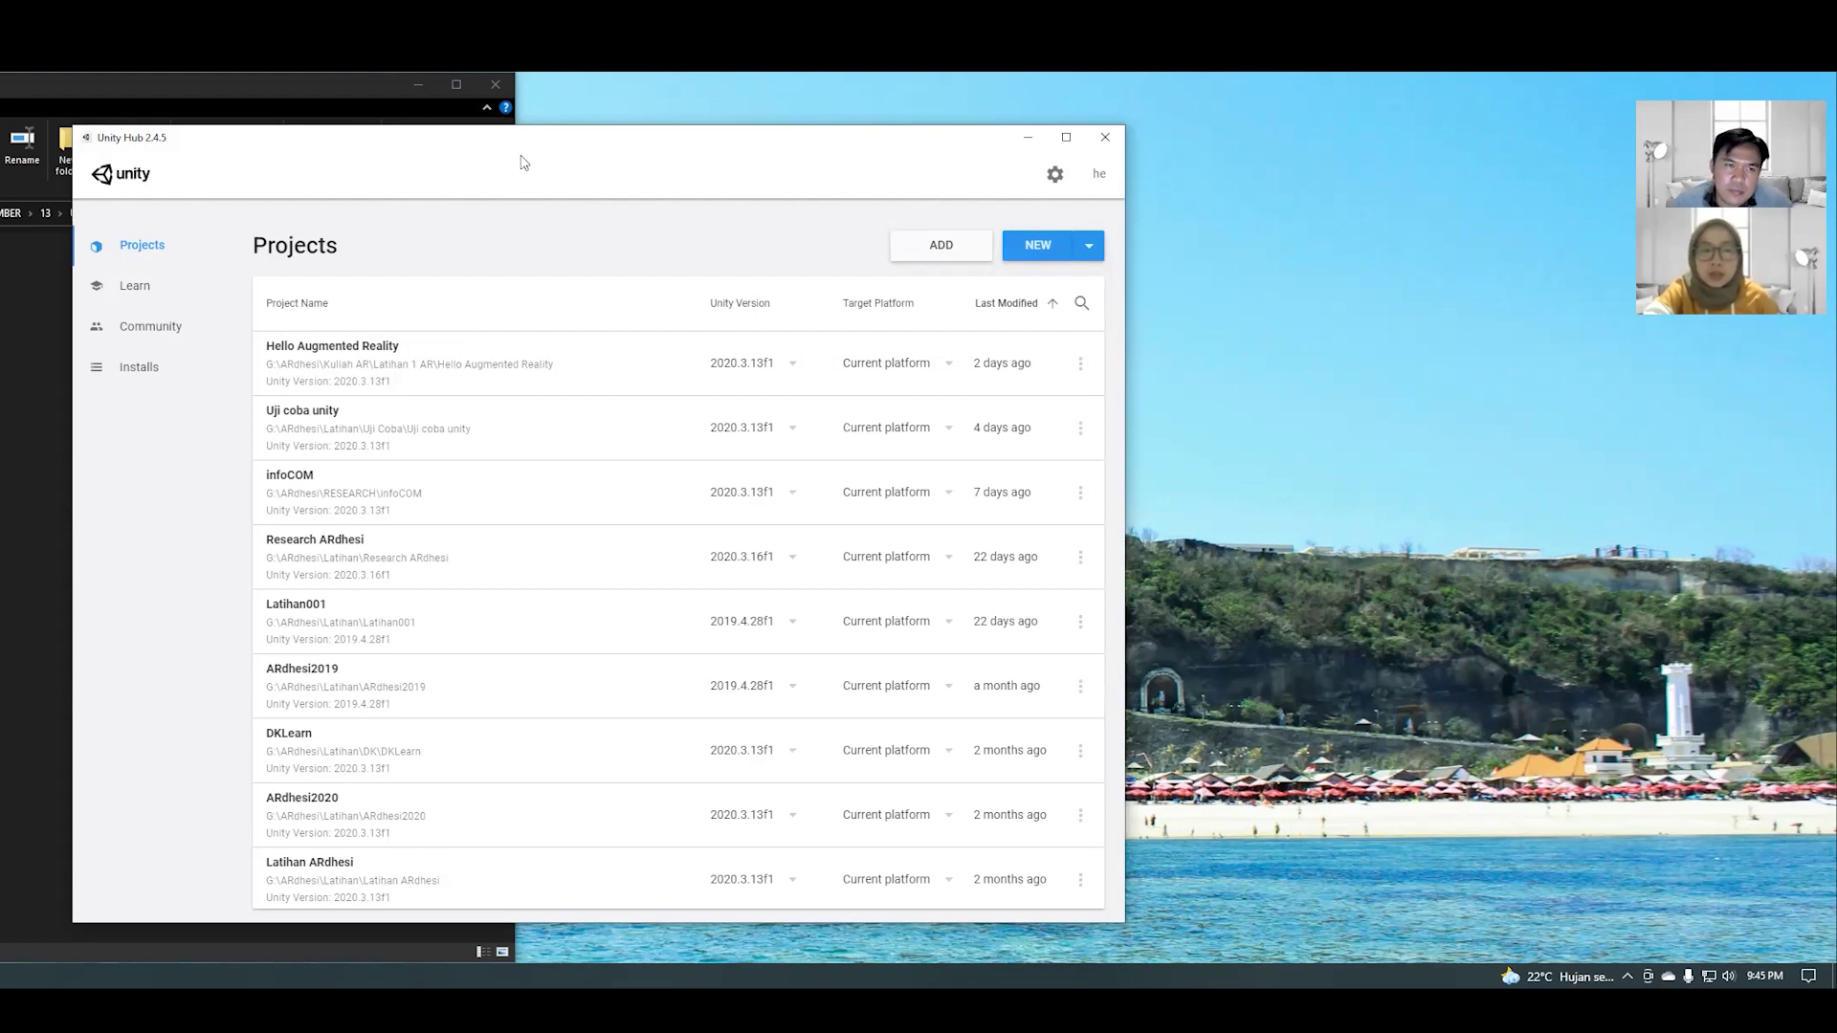
{"action": "left_click_drag", "start_coordinate": [578, 157], "coordinate": [596, 153]}
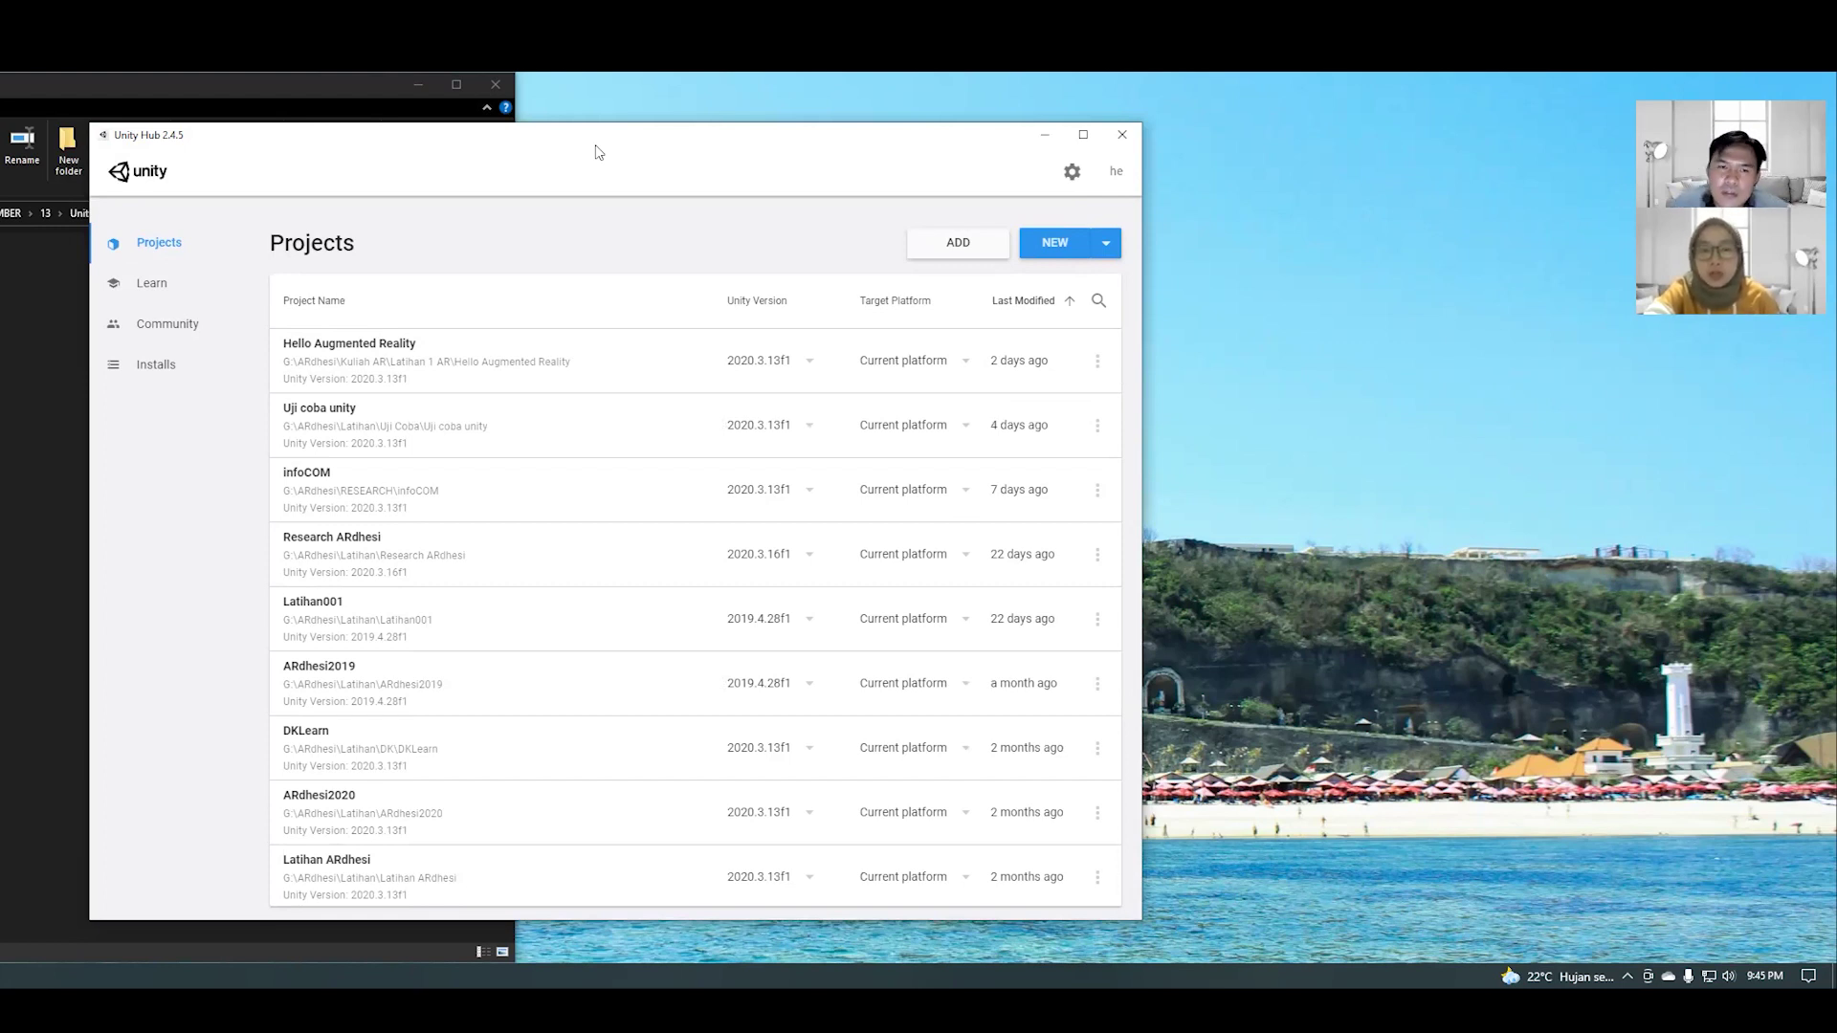
- Show the installed Unity versions in Unity Hub and check the available options for the 2019.4.28f1 install
{"action": "left_click", "coordinate": [171, 370]}
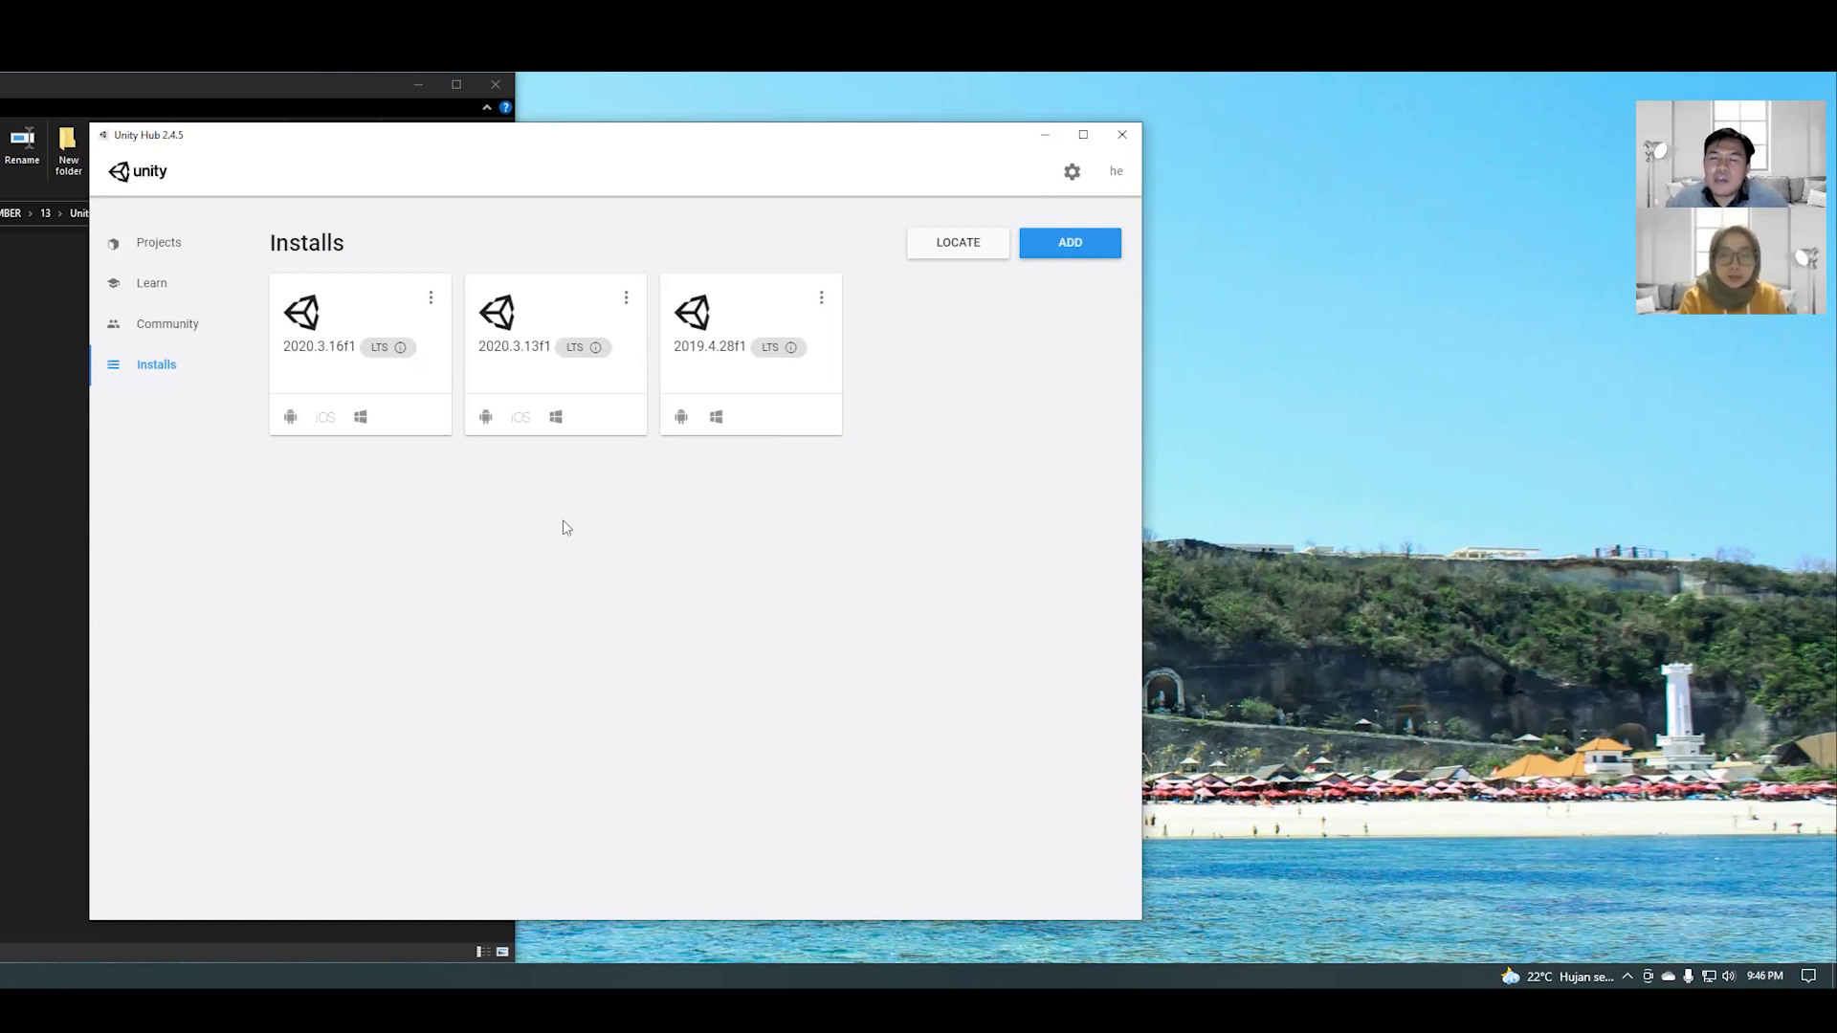
{"action": "left_click", "coordinate": [822, 300]}
{"action": "left_click", "coordinate": [935, 511]}
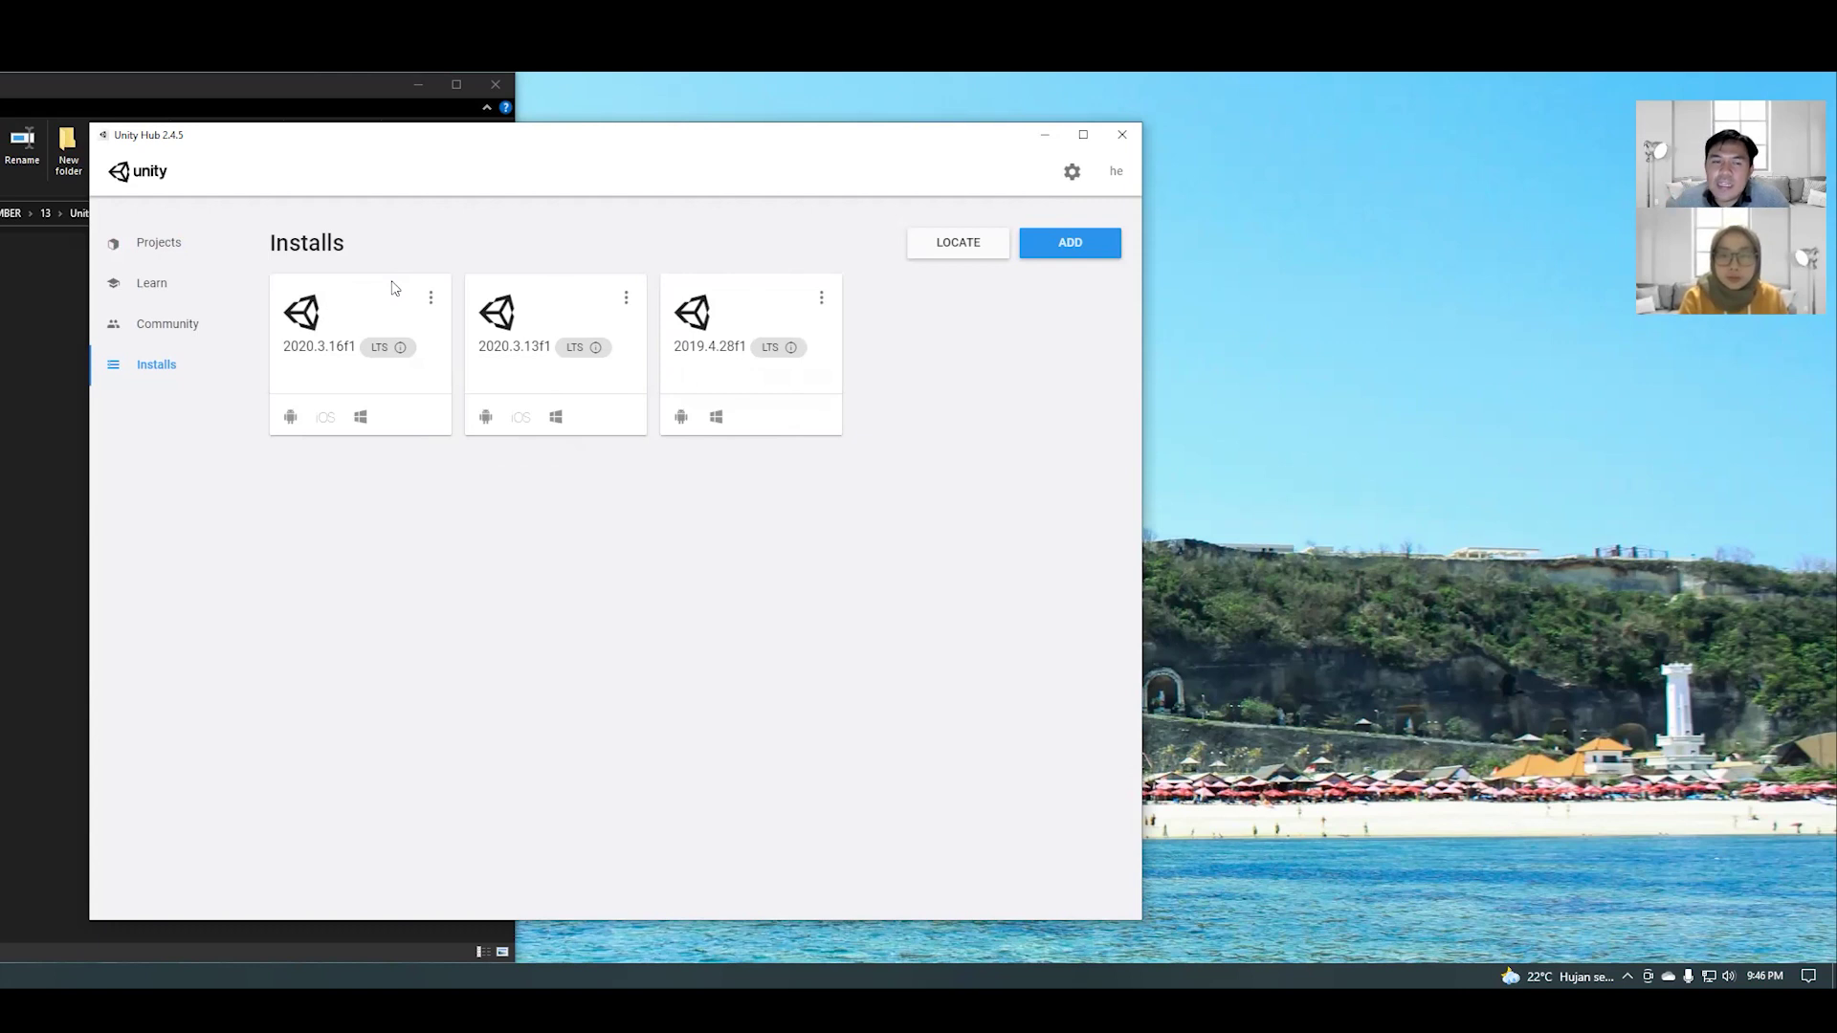
{"action": "left_click", "coordinate": [1073, 246]}
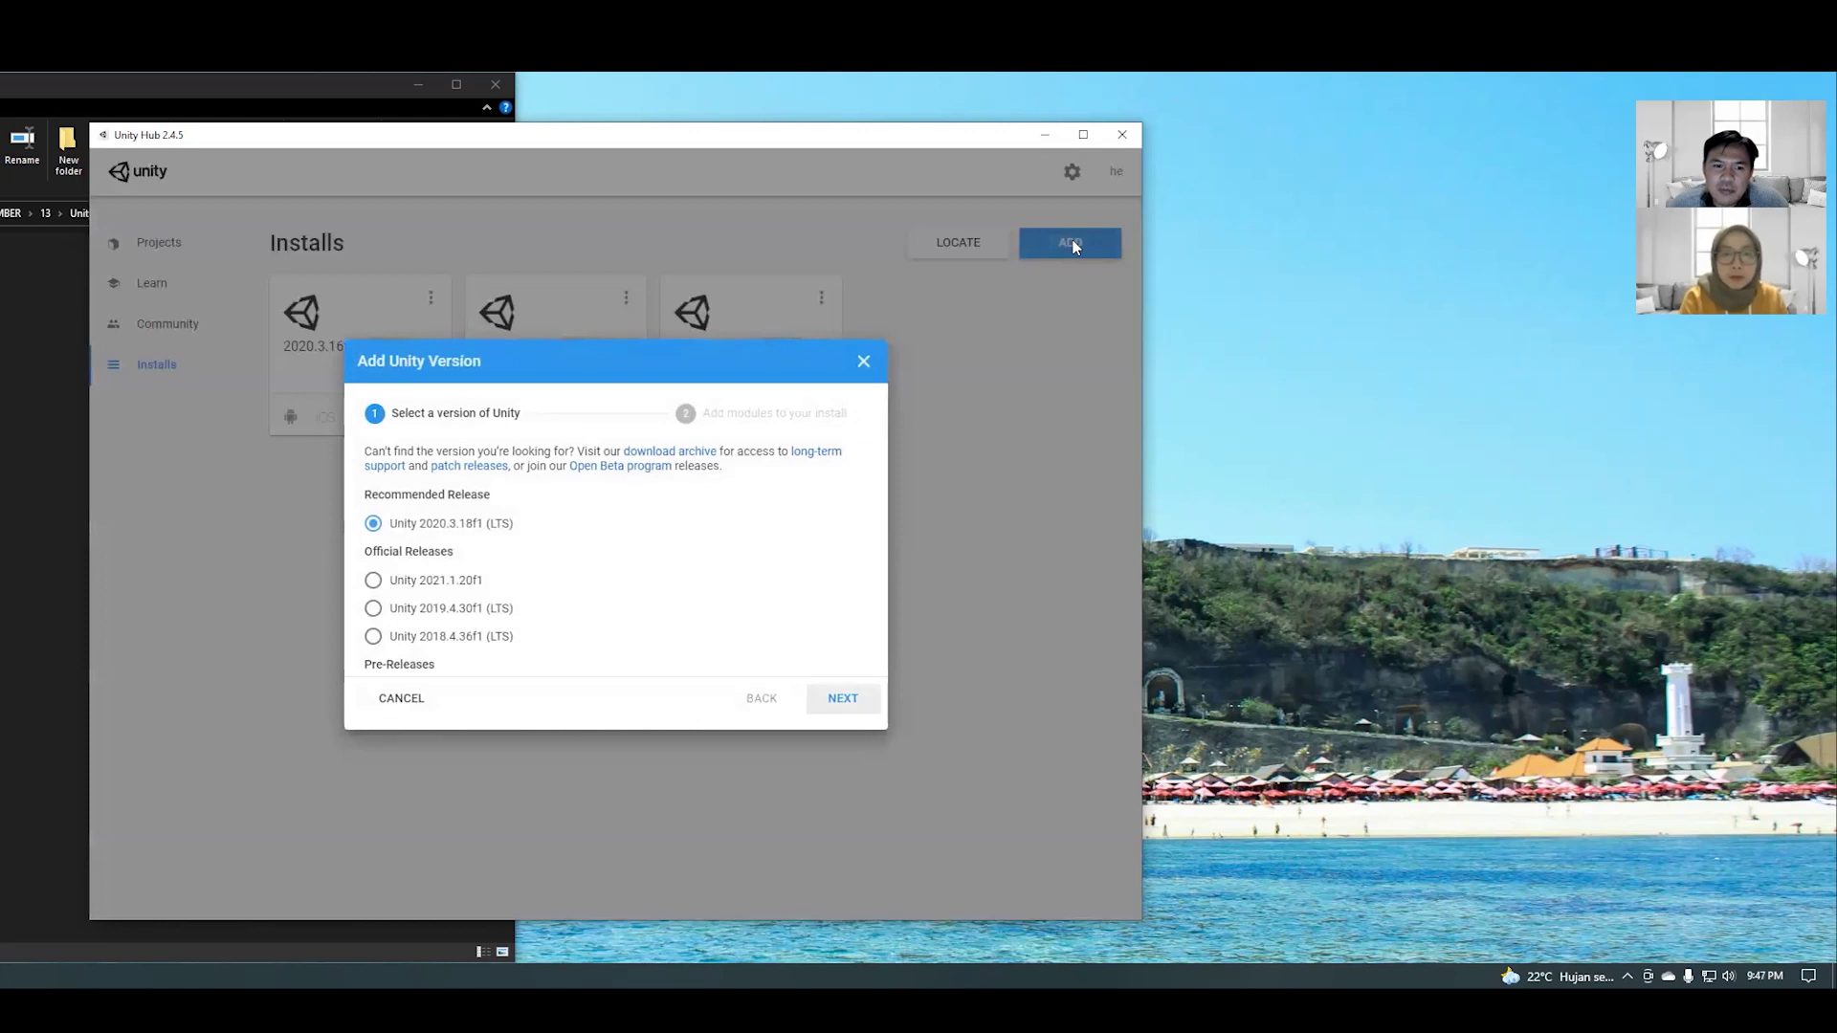
{"action": "left_click", "coordinate": [860, 364]}
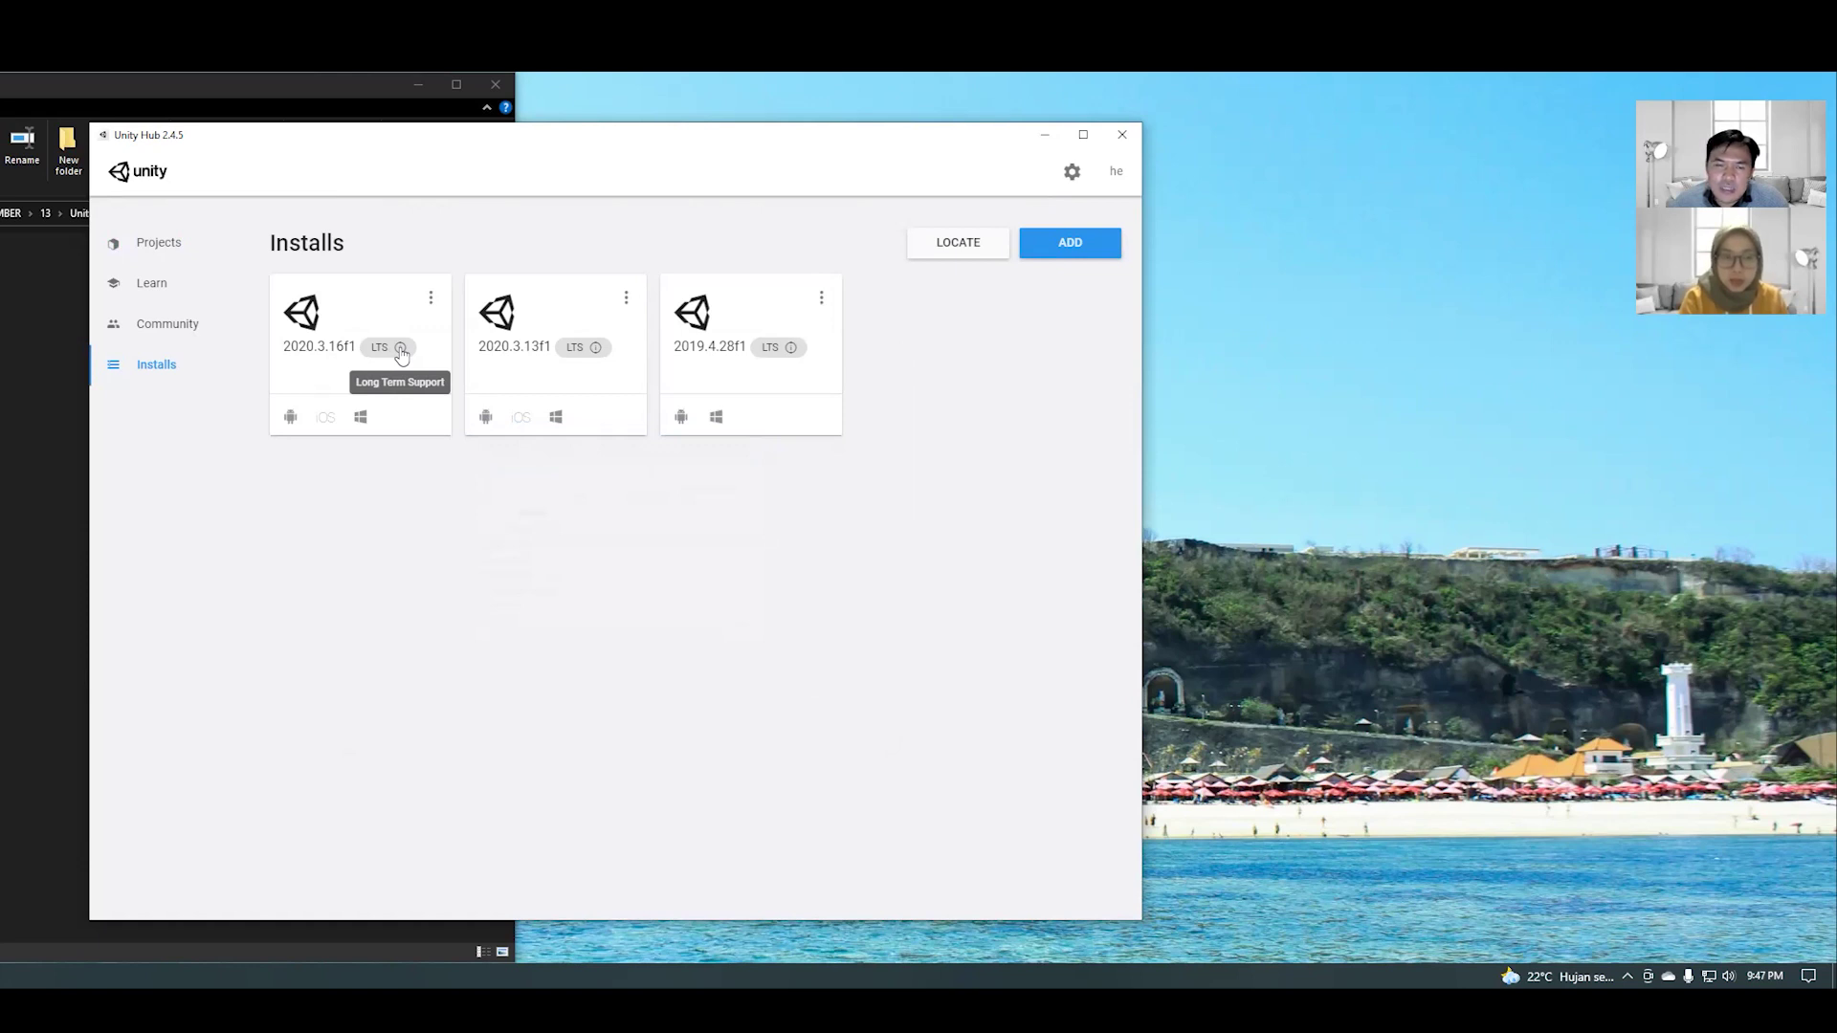
{"action": "left_click", "coordinate": [1092, 247]}
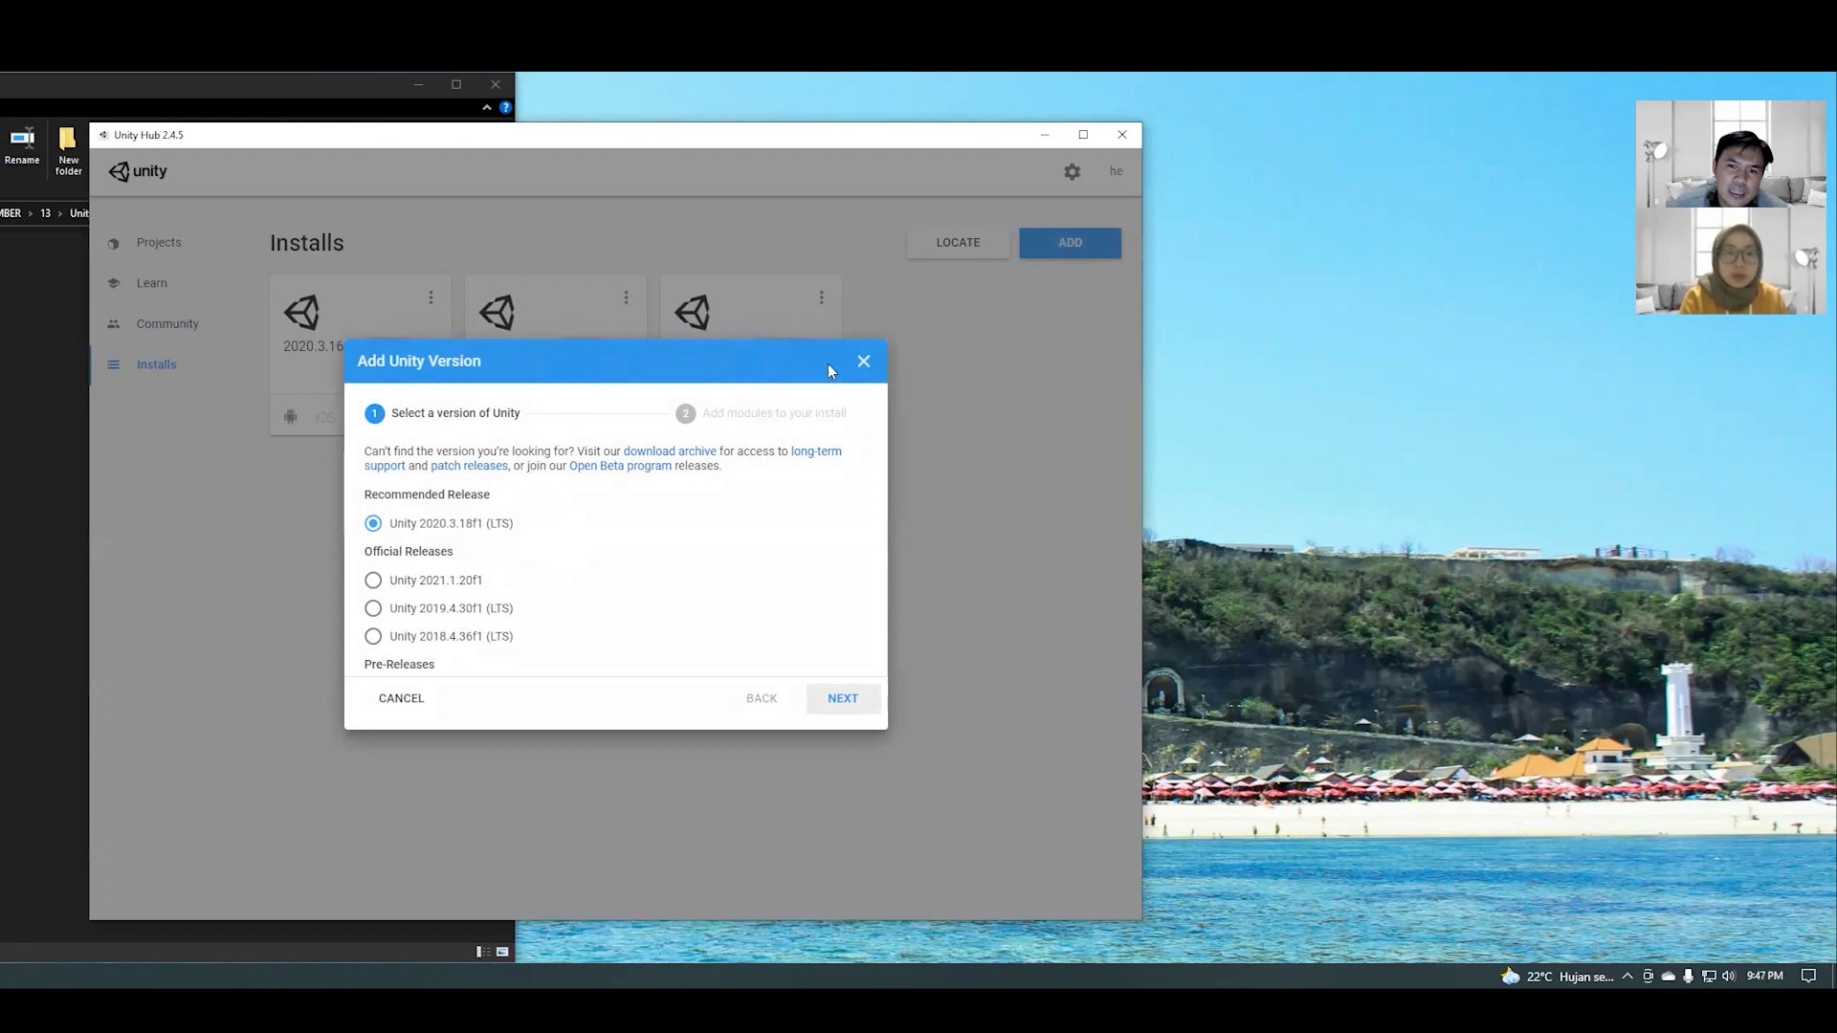
{"action": "left_click", "coordinate": [863, 362]}
- Start adding the recommended Unity 2020.3.18f1 (LTS) release, review the other offered releases, and continue to its module selection
{"action": "left_click", "coordinate": [1076, 245]}
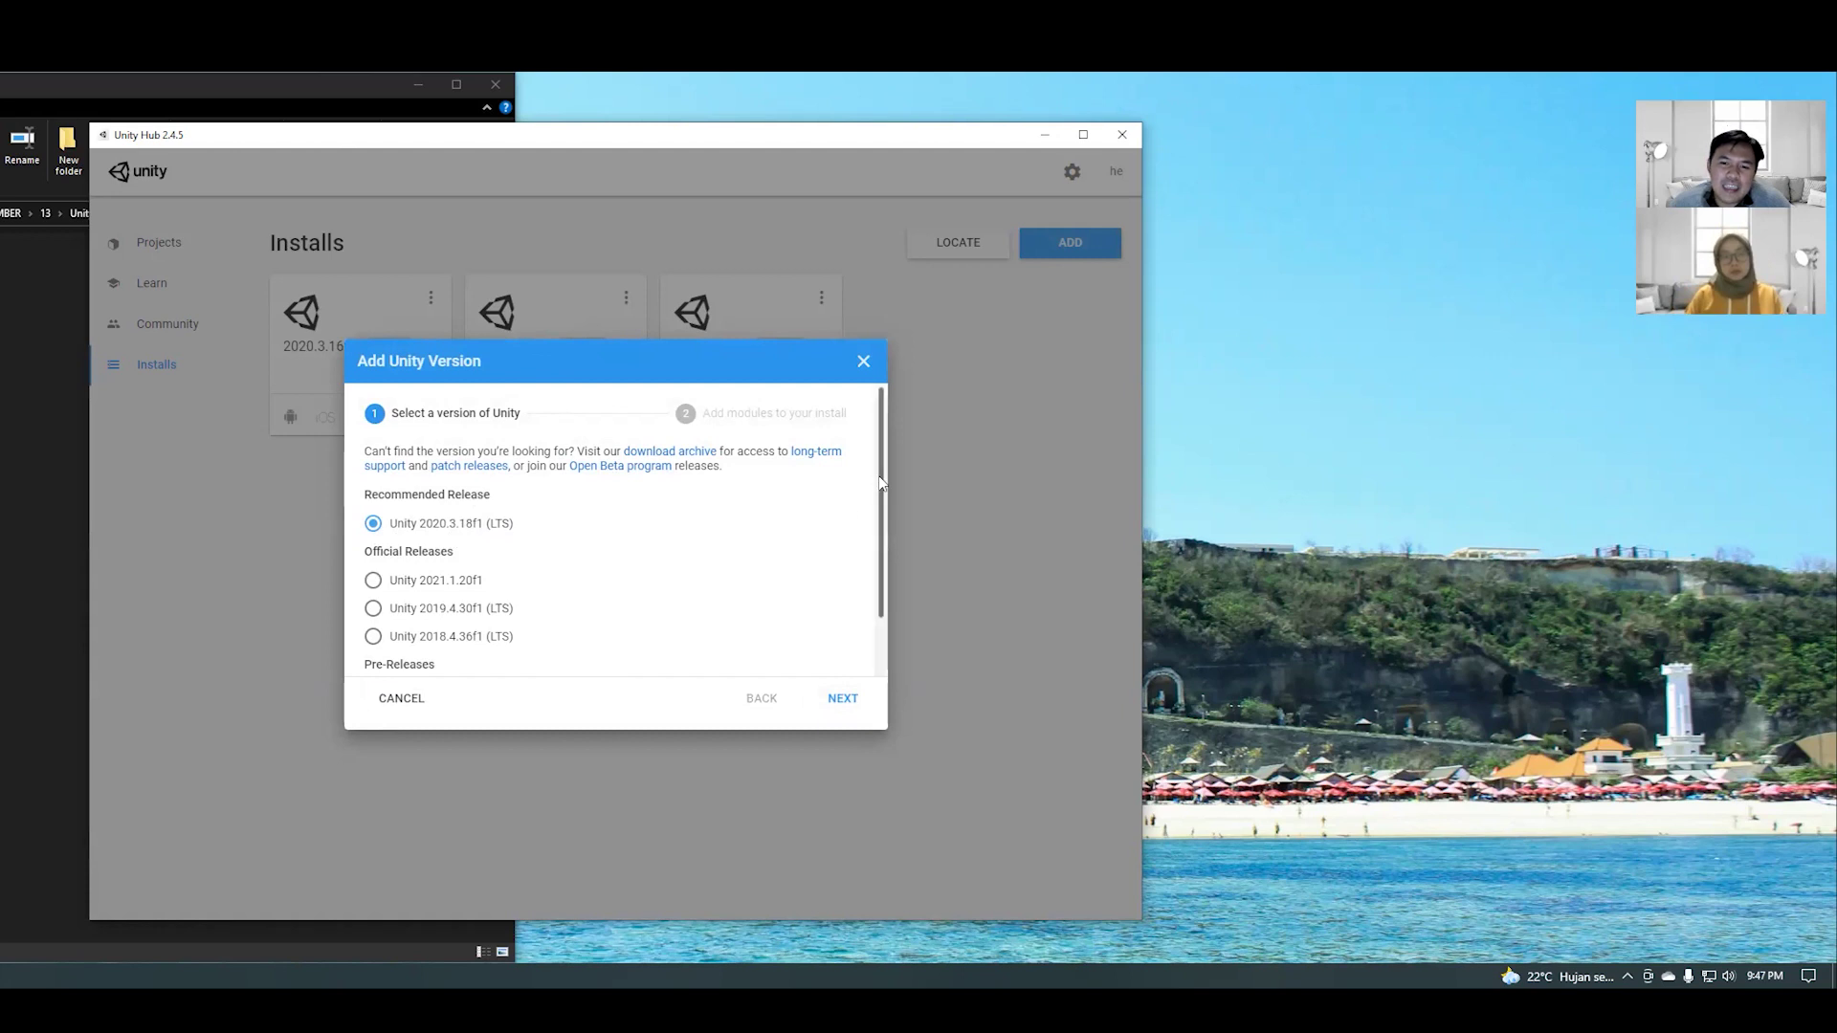
{"action": "left_click_drag", "start_coordinate": [879, 474], "coordinate": [880, 553]}
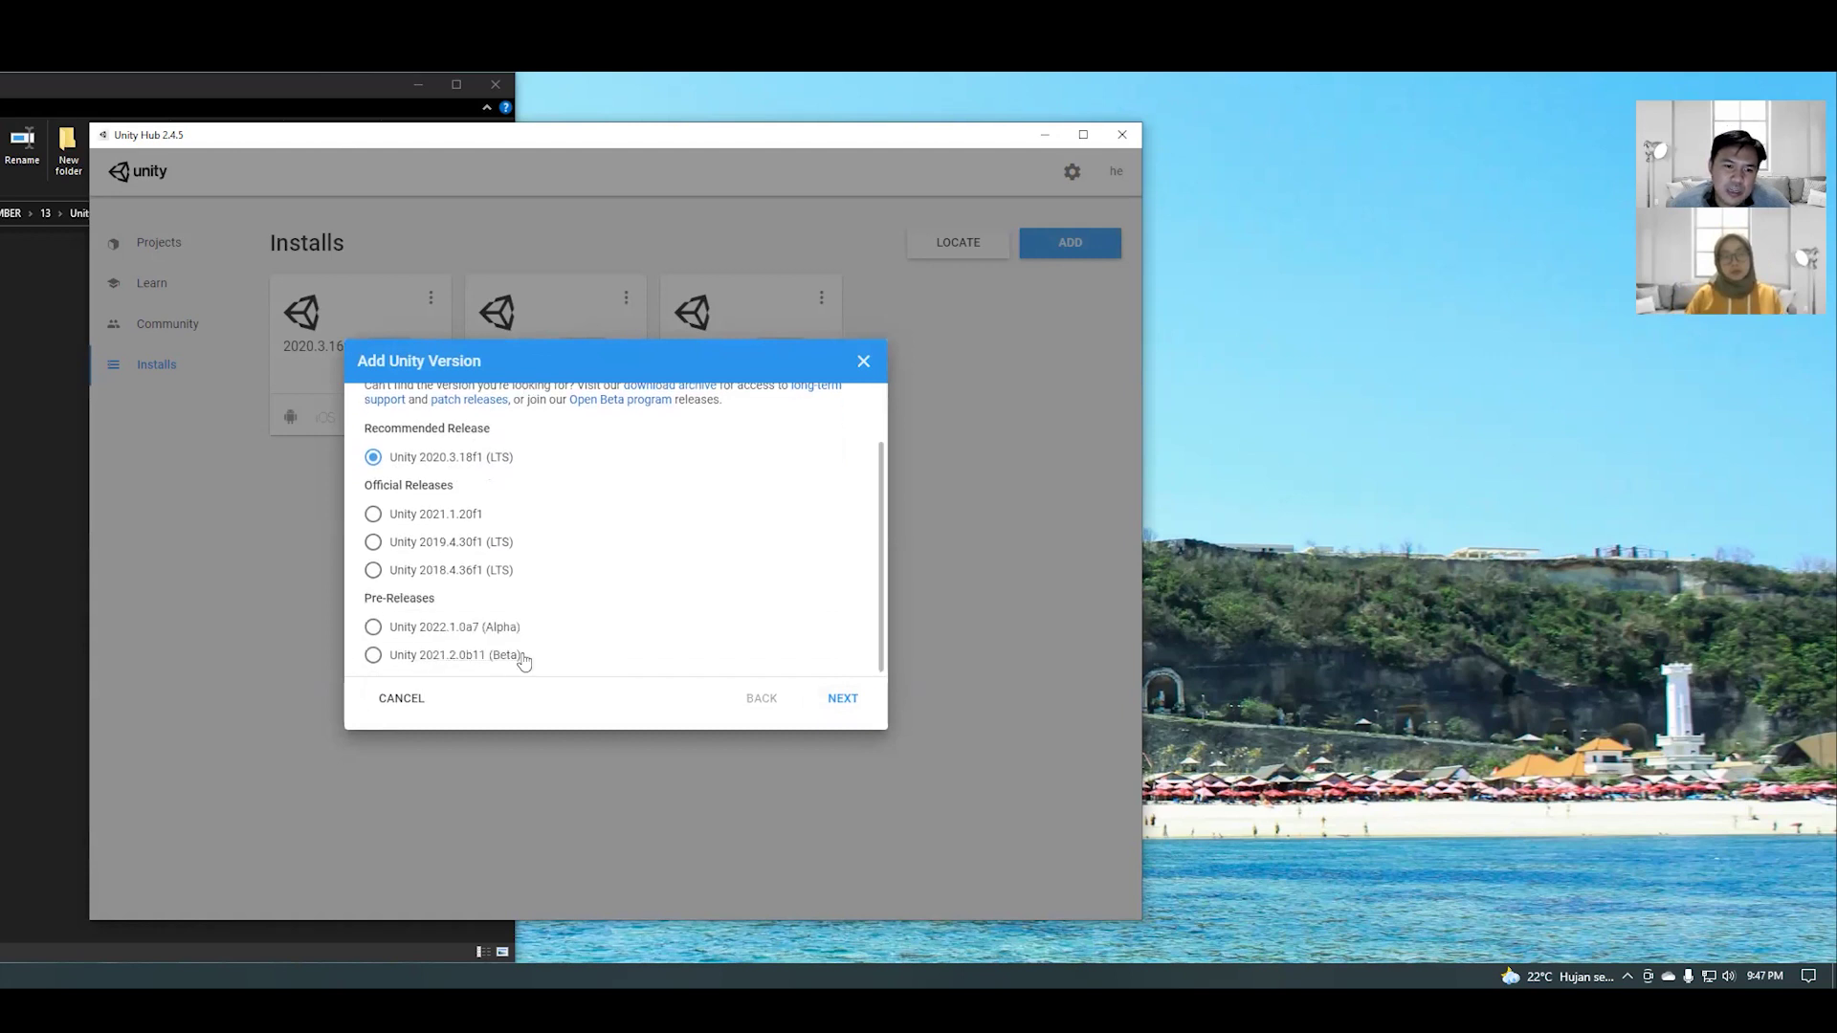
{"action": "left_click_drag", "start_coordinate": [880, 584], "coordinate": [884, 488]}
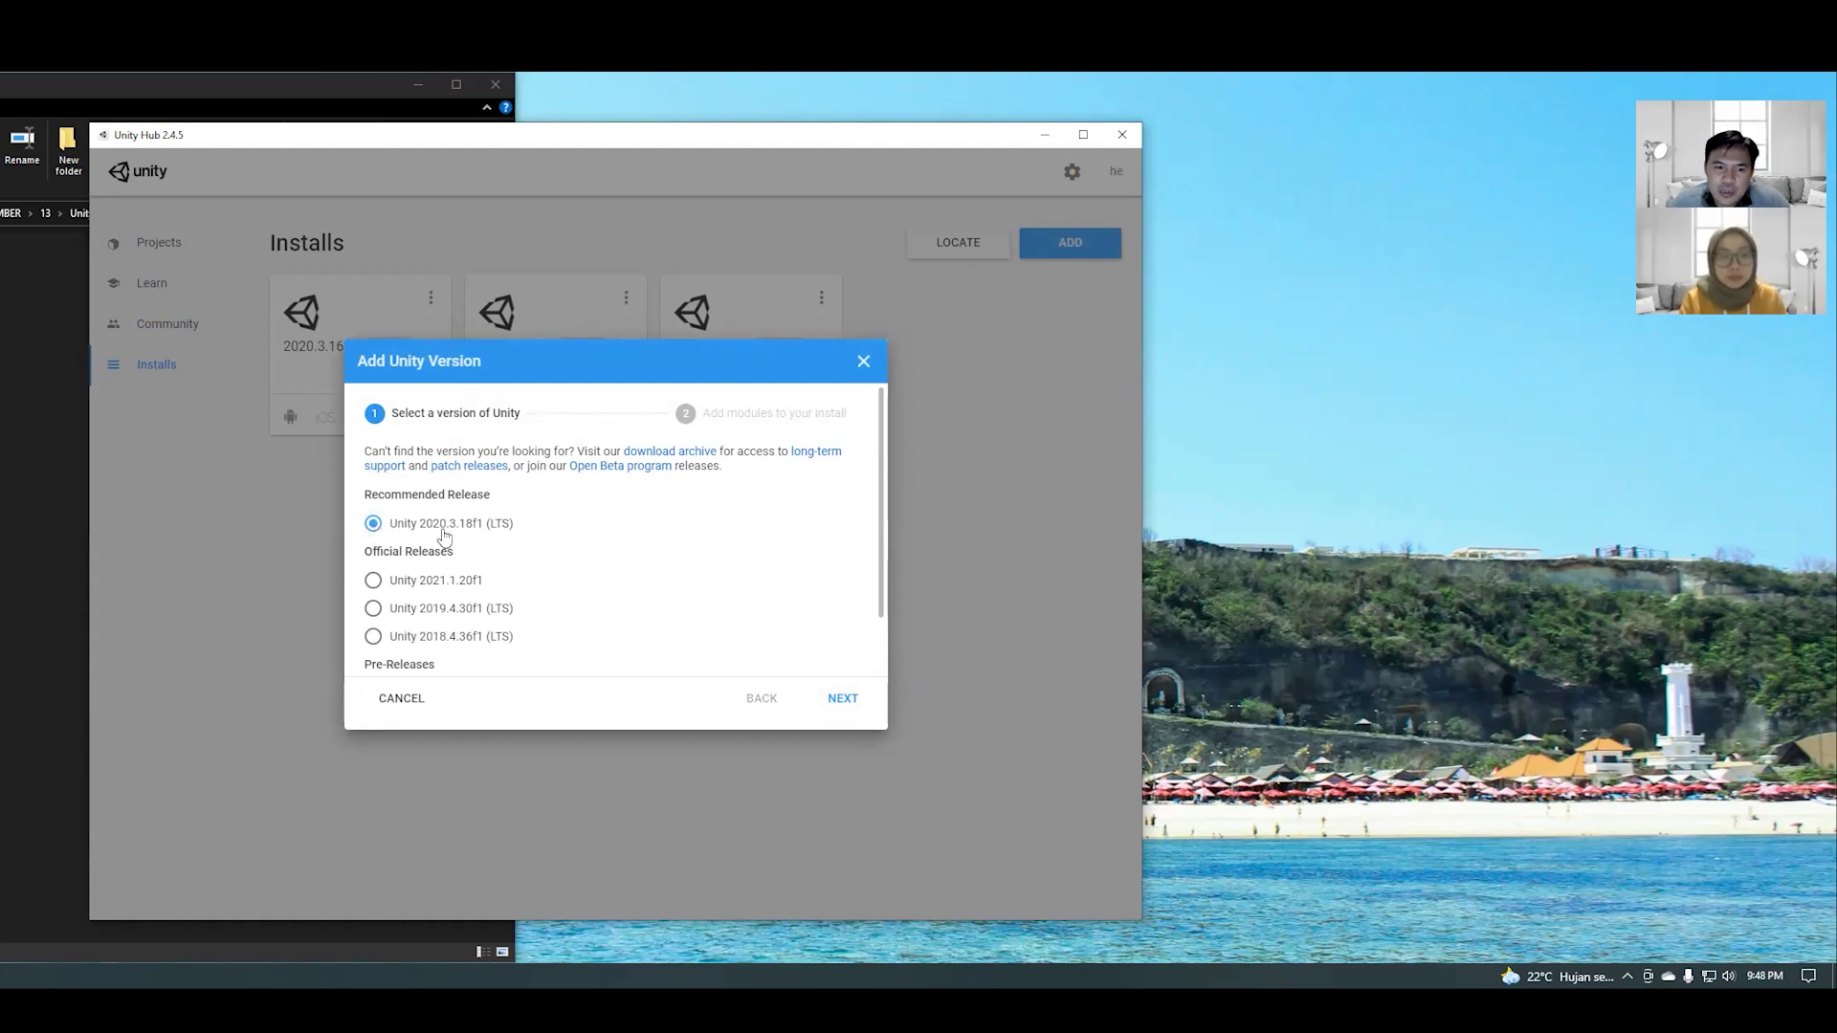
{"action": "left_click", "coordinate": [849, 705]}
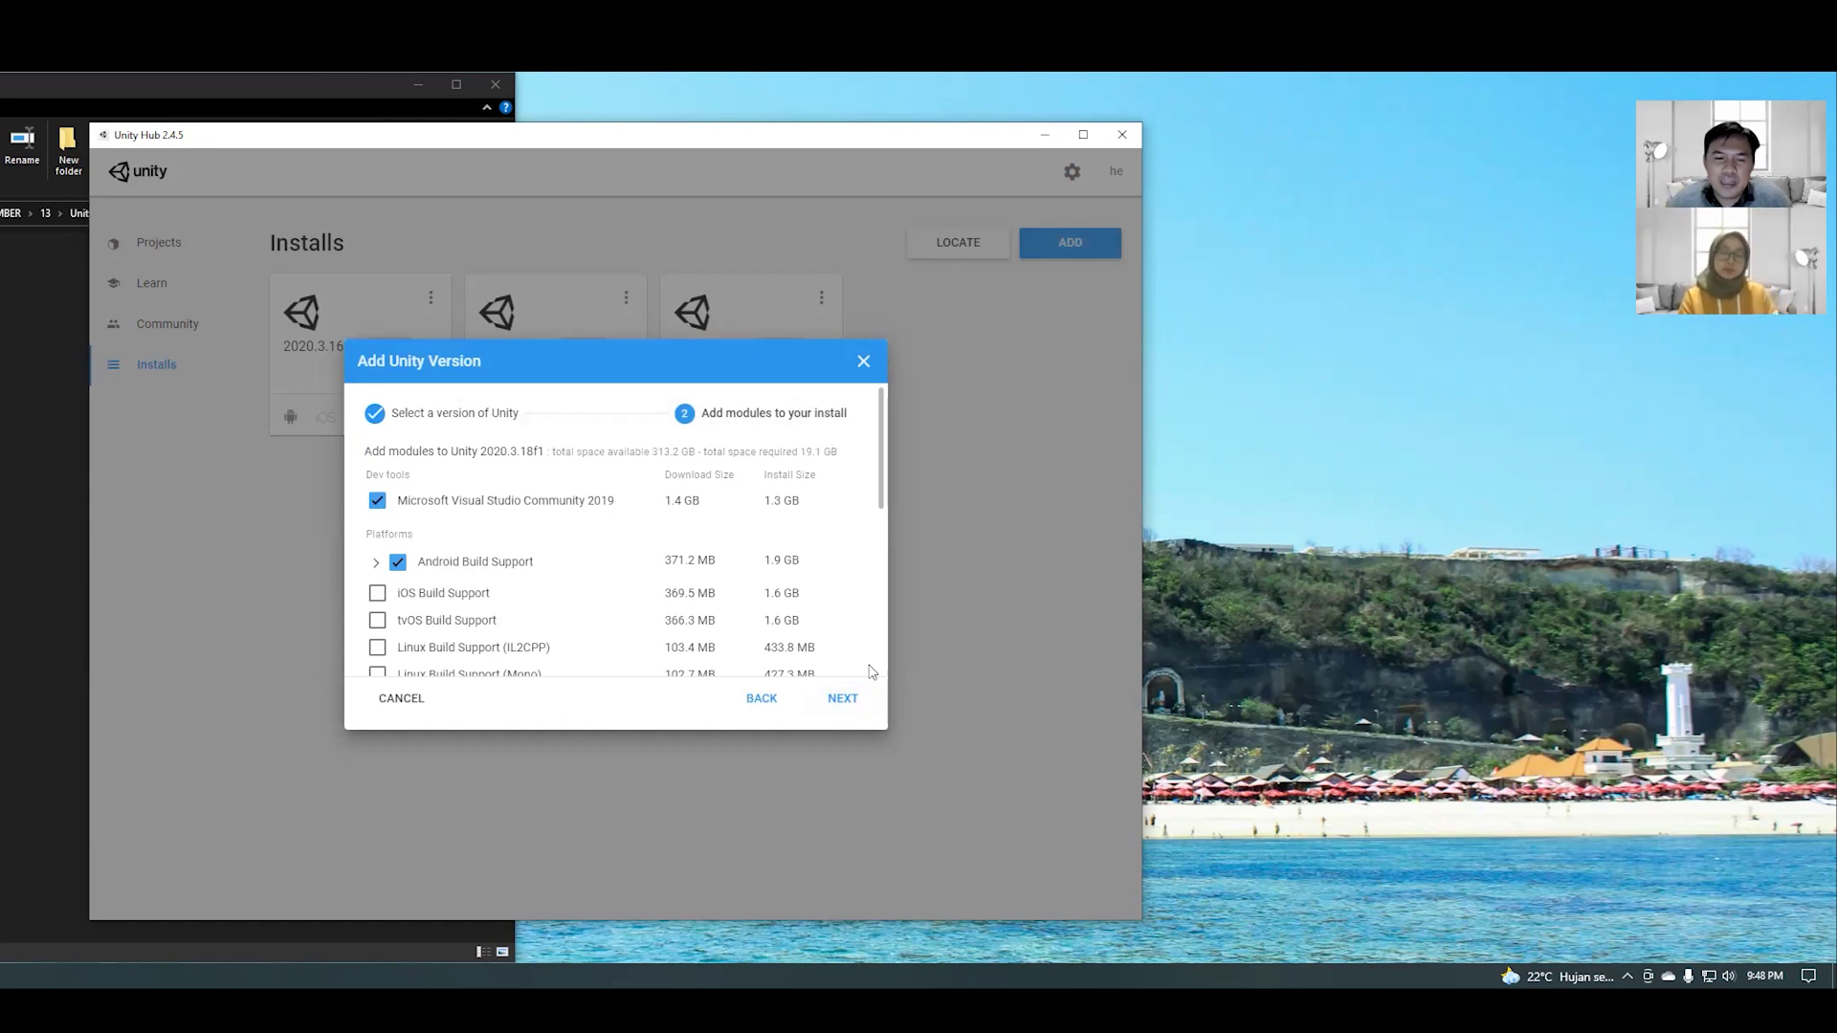
{"action": "left_click", "coordinate": [762, 699]}
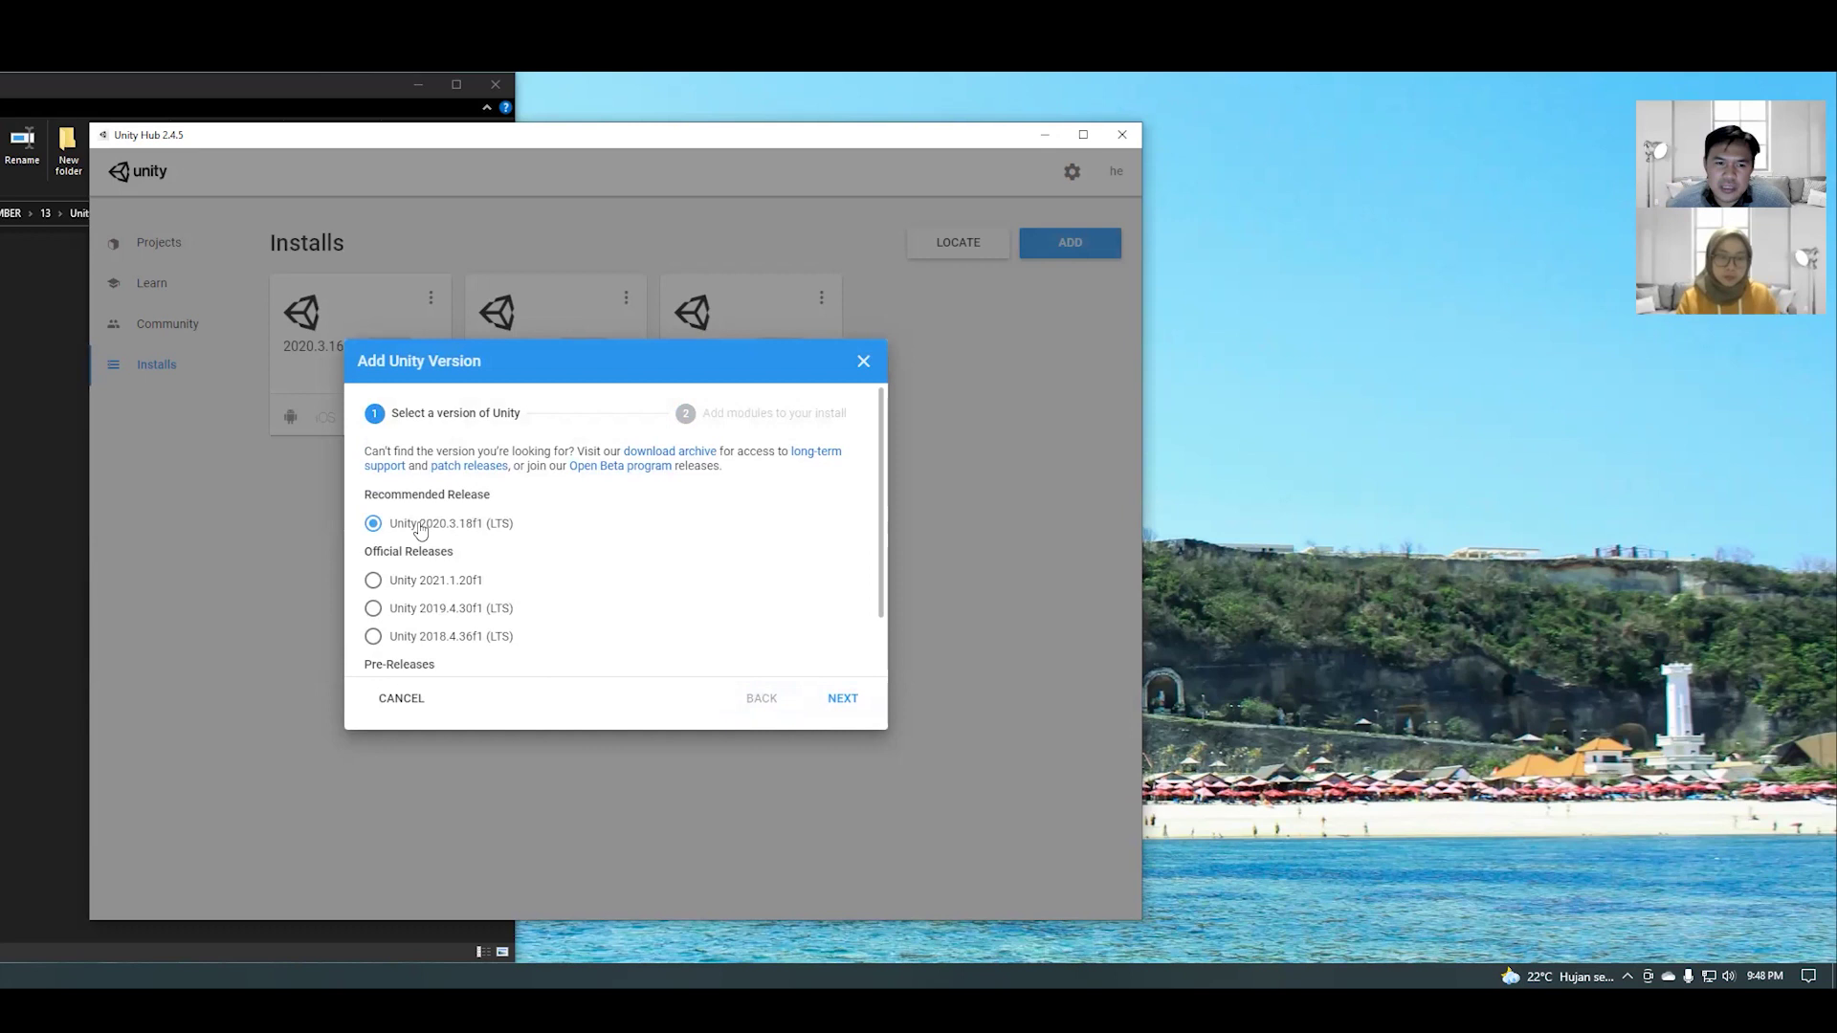
{"action": "left_click", "coordinate": [838, 698]}
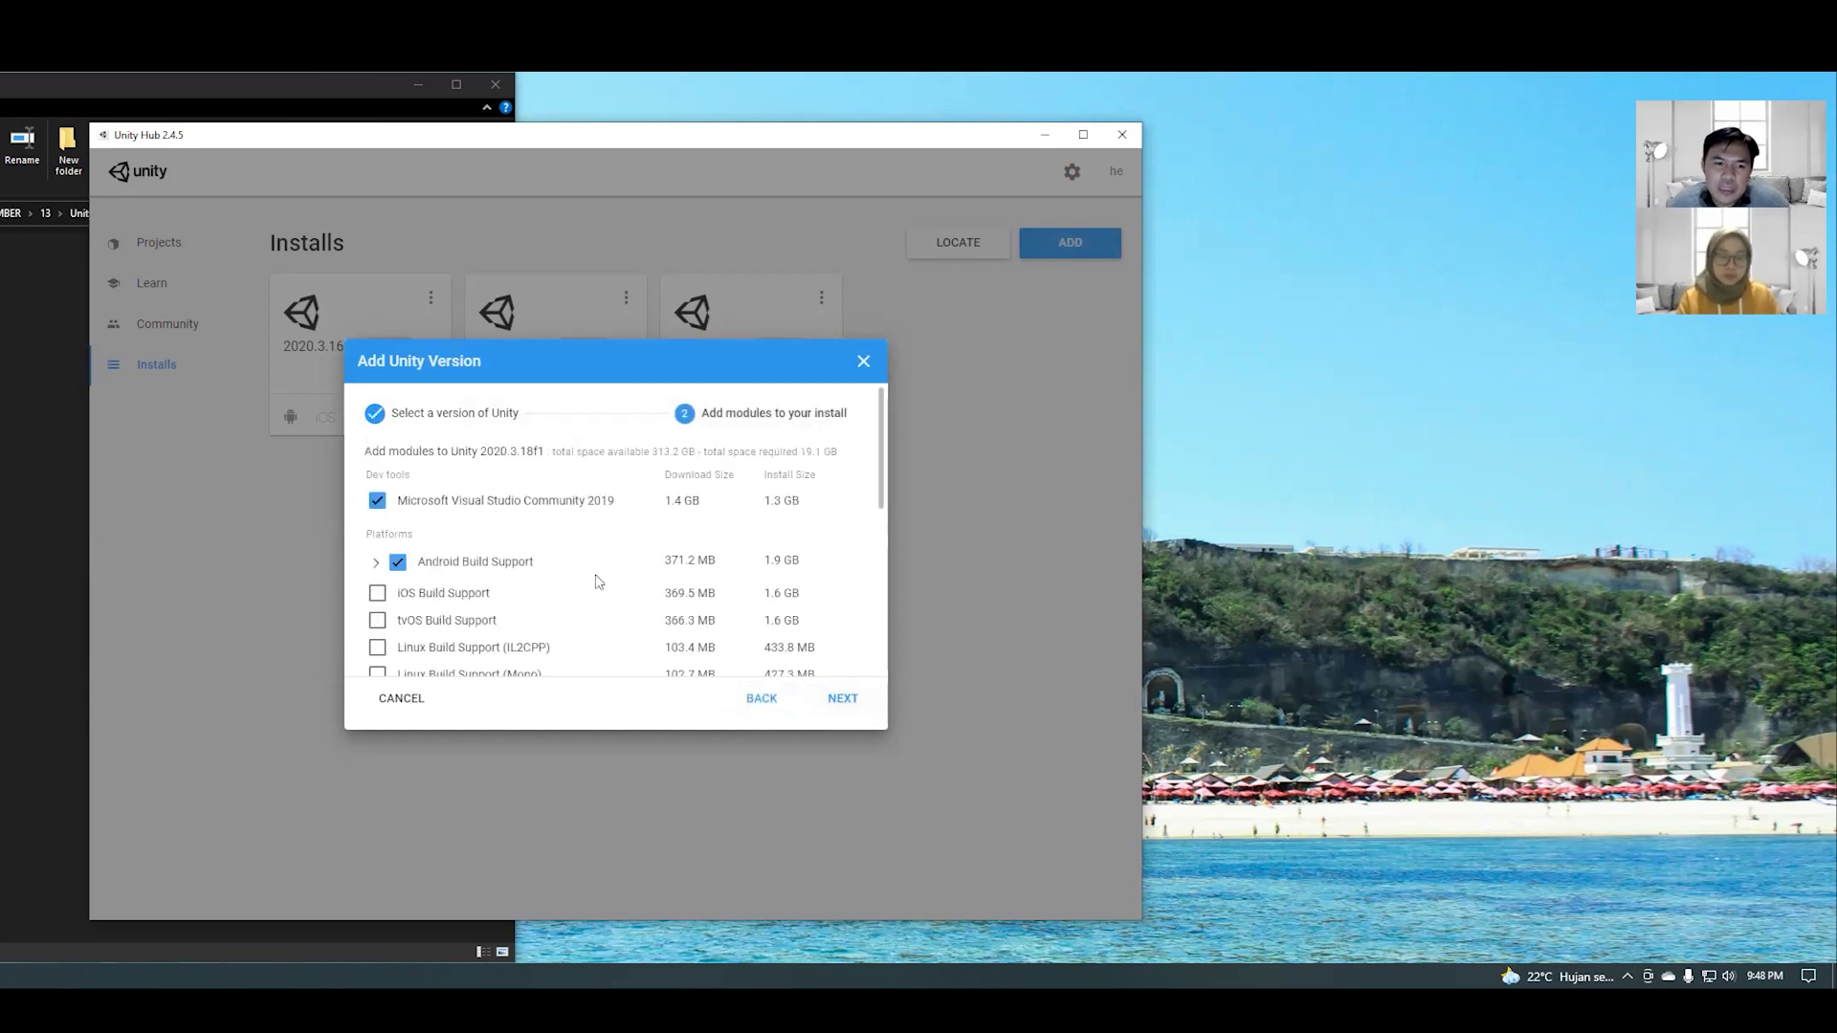
- Try switching Android Build Support and Microsoft Visual Studio Community 2019 off and back on in the module selection
{"action": "left_click", "coordinate": [397, 561]}
{"action": "left_click", "coordinate": [377, 502]}
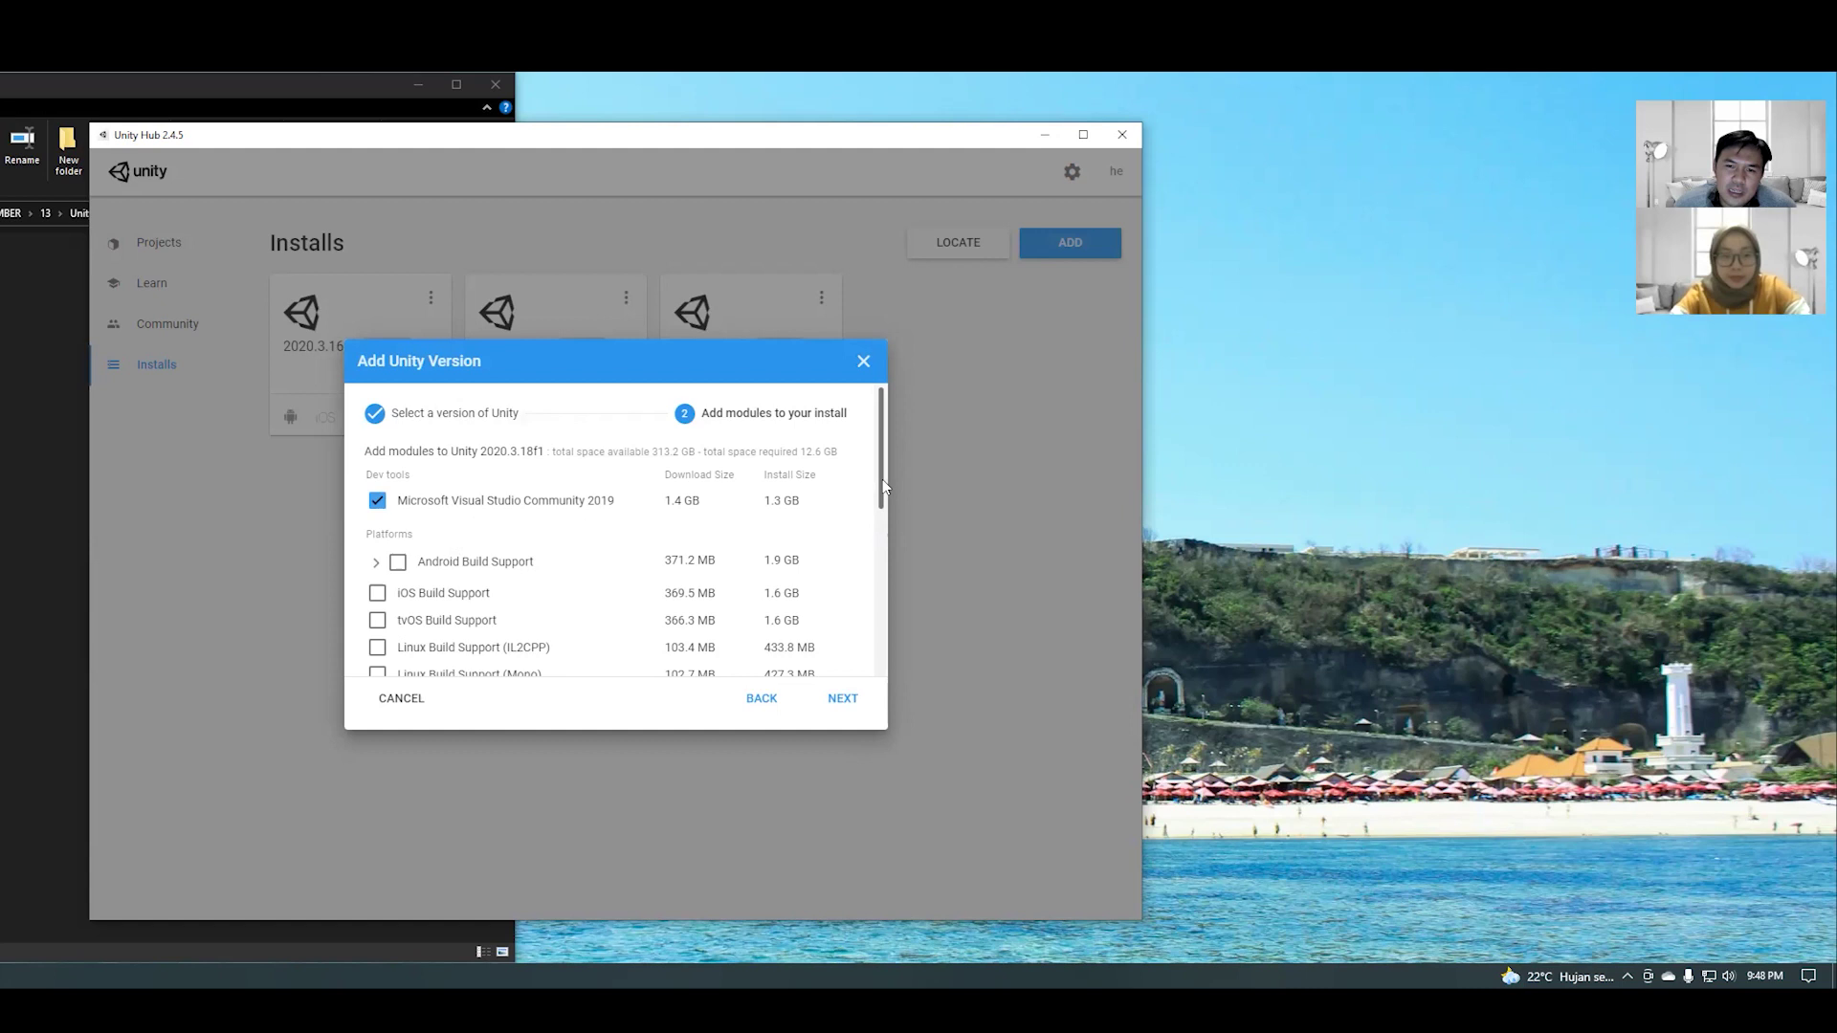
{"action": "left_click", "coordinate": [398, 563]}
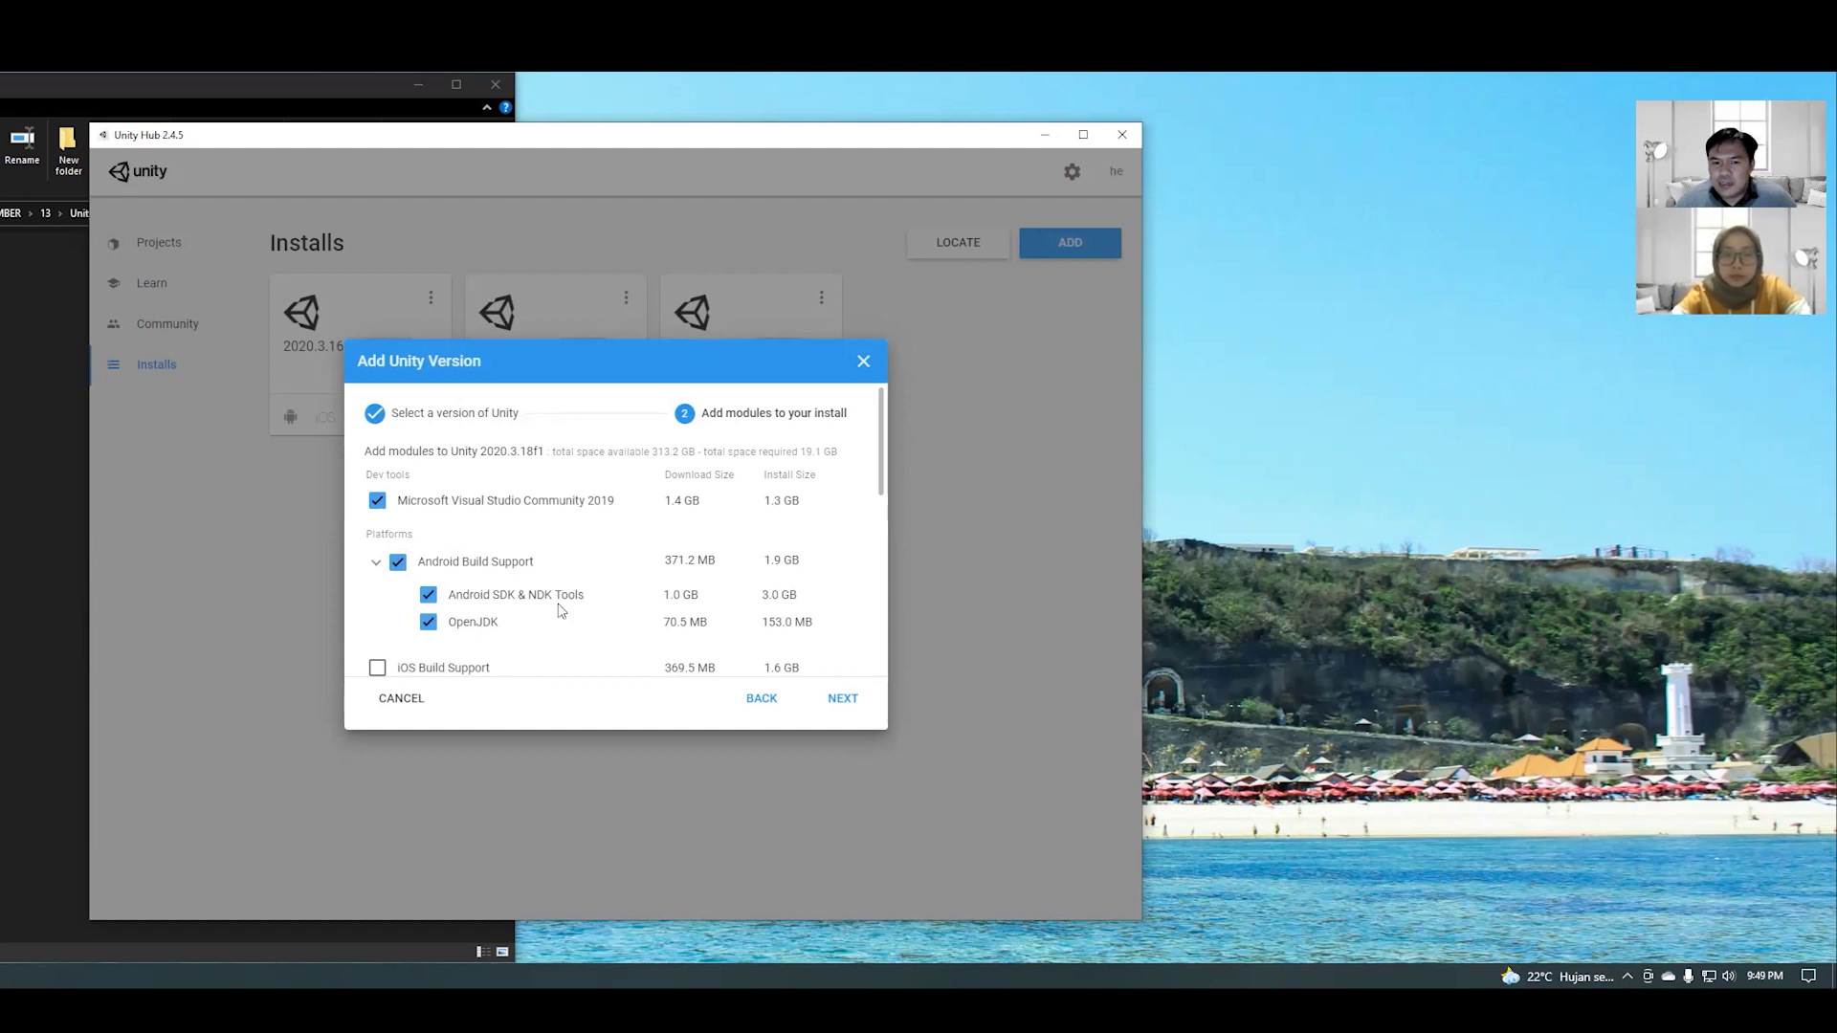
{"action": "left_click", "coordinate": [399, 565]}
{"action": "left_click", "coordinate": [399, 565]}
{"action": "scroll", "coordinate": [494, 583], "scroll_direction": "down", "scroll_amount": 1}
{"action": "scroll", "coordinate": [509, 593], "scroll_direction": "up", "scroll_amount": 1}
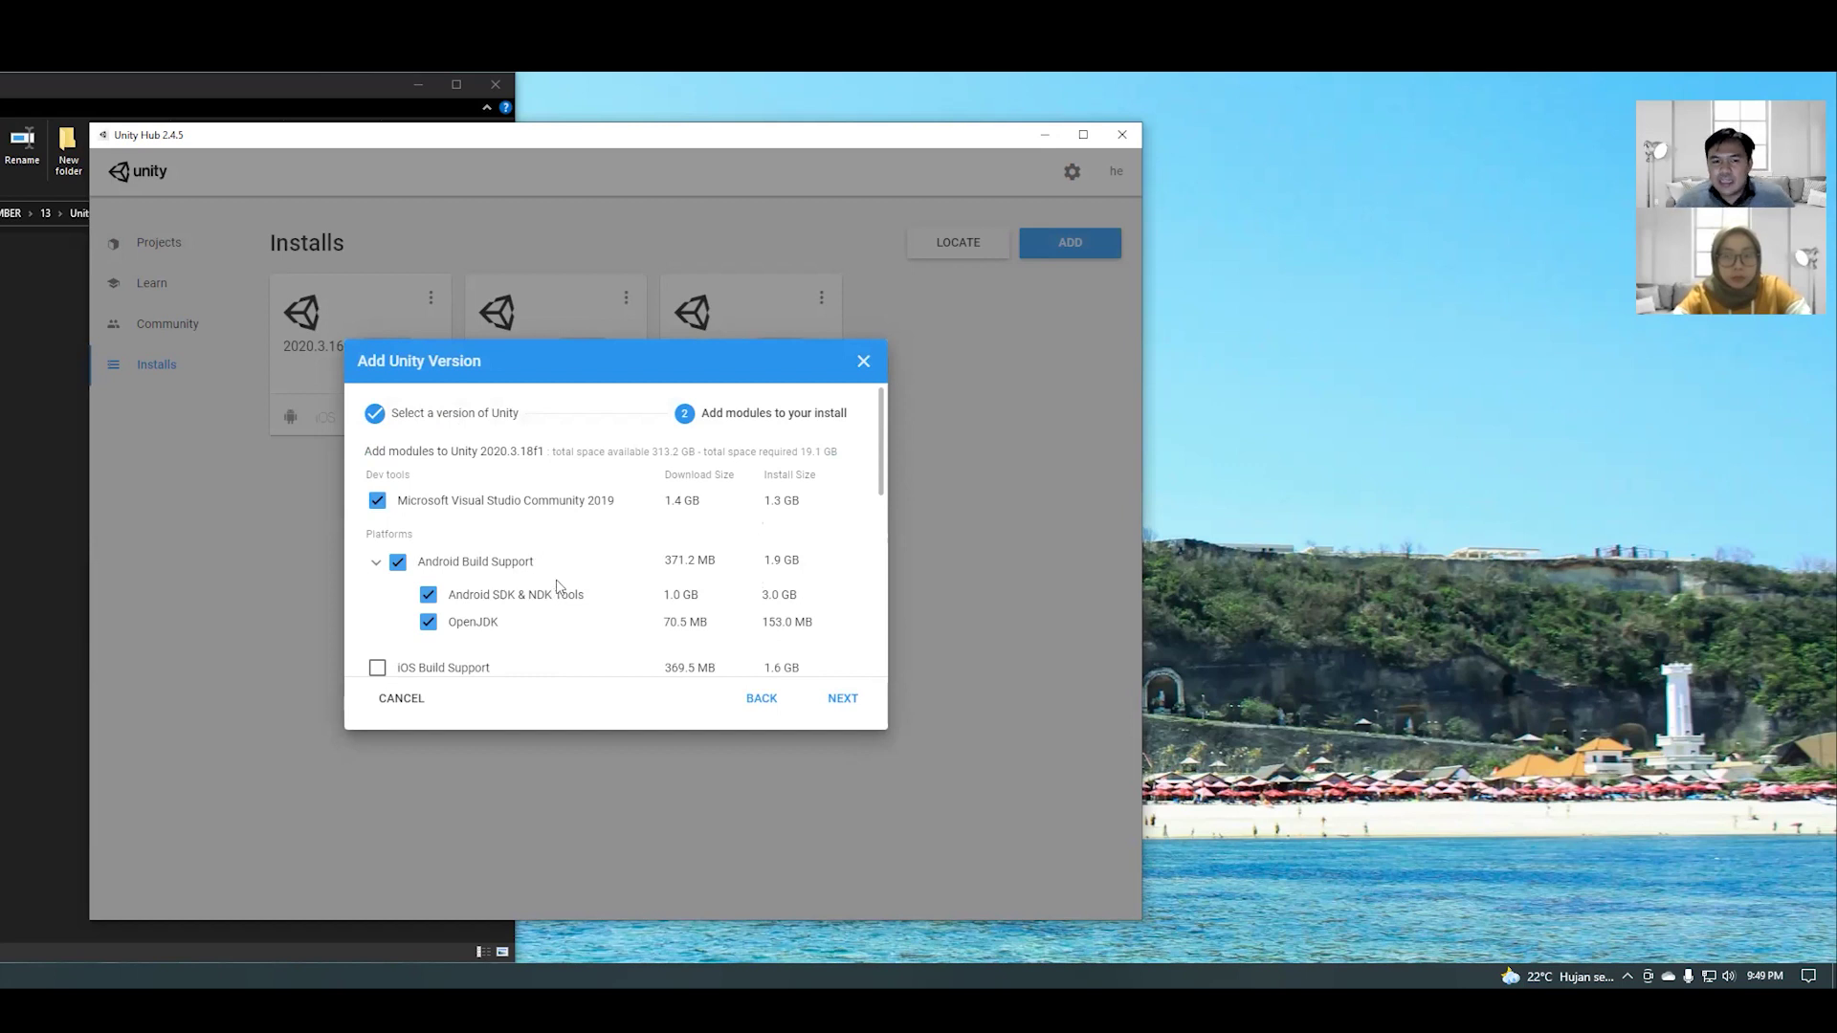
- Try including iOS Build Support in the Unity 2020.3.18f1 modules, and leave it out again
{"action": "left_click", "coordinate": [380, 669]}
{"action": "left_click_drag", "start_coordinate": [880, 459], "coordinate": [880, 460]}
{"action": "left_click", "coordinate": [378, 667]}
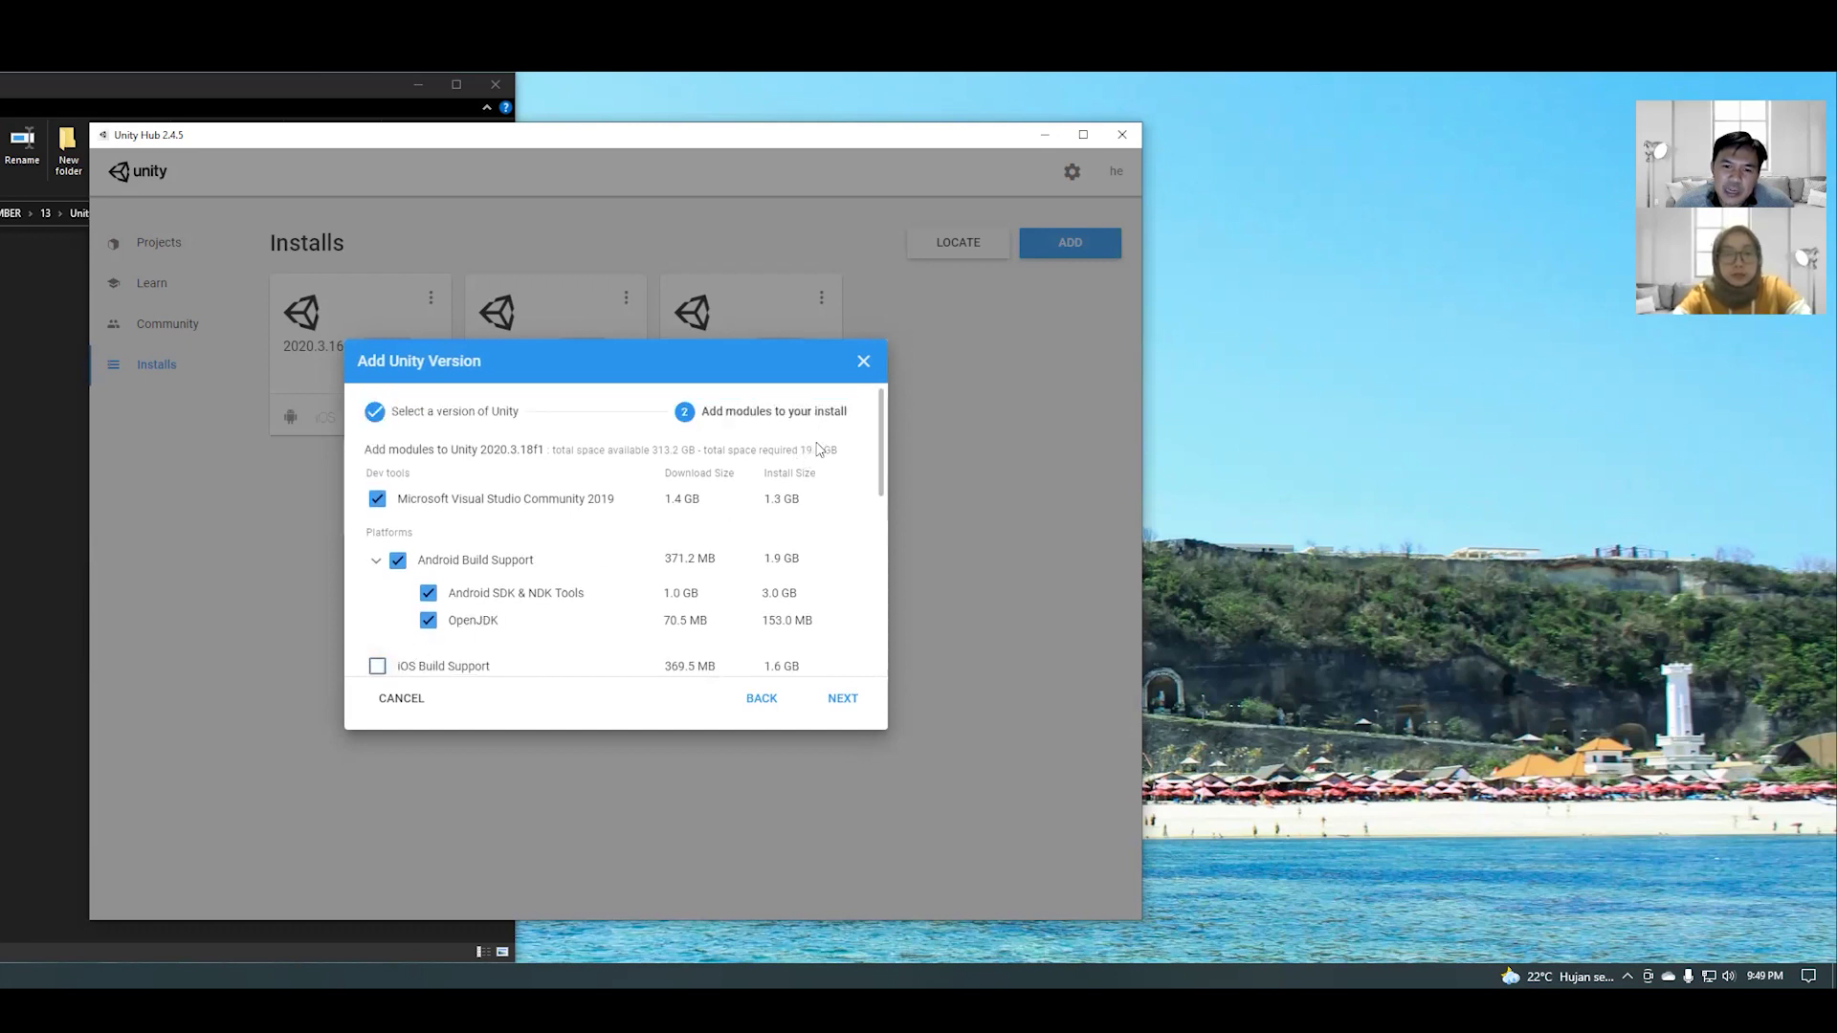
{"action": "left_click", "coordinate": [378, 667]}
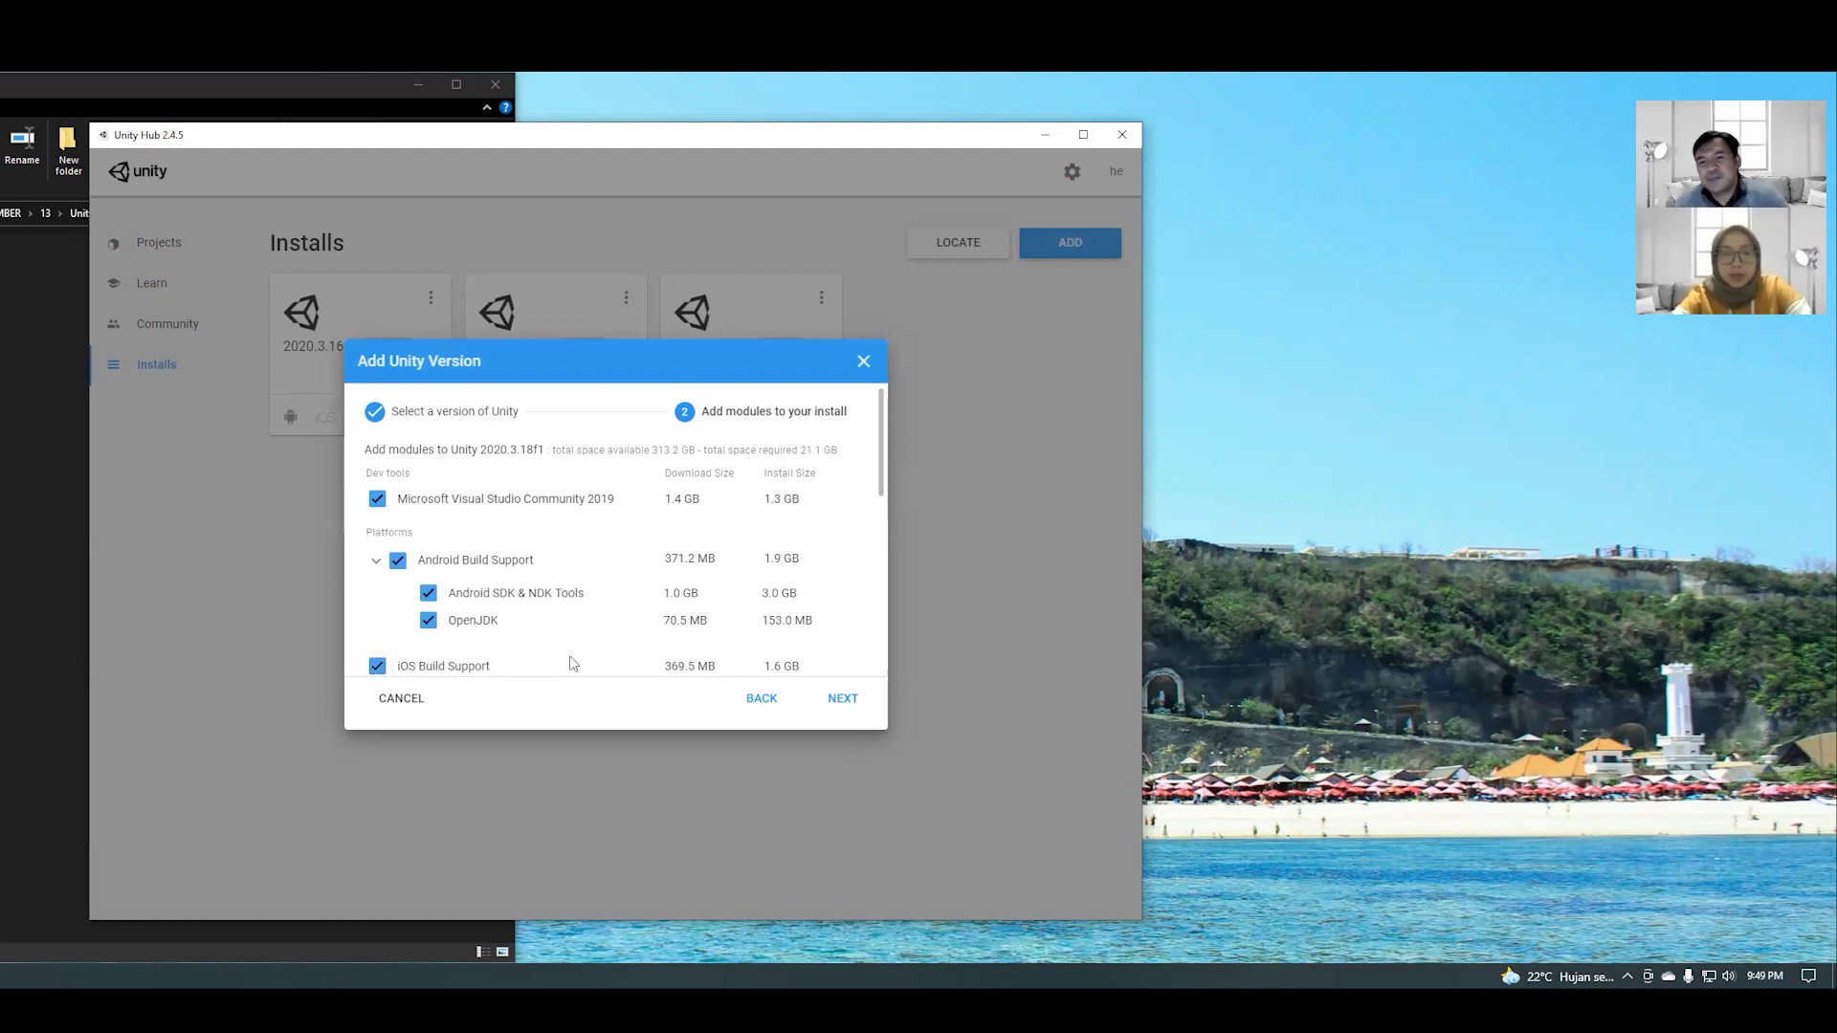
{"action": "left_click", "coordinate": [377, 667]}
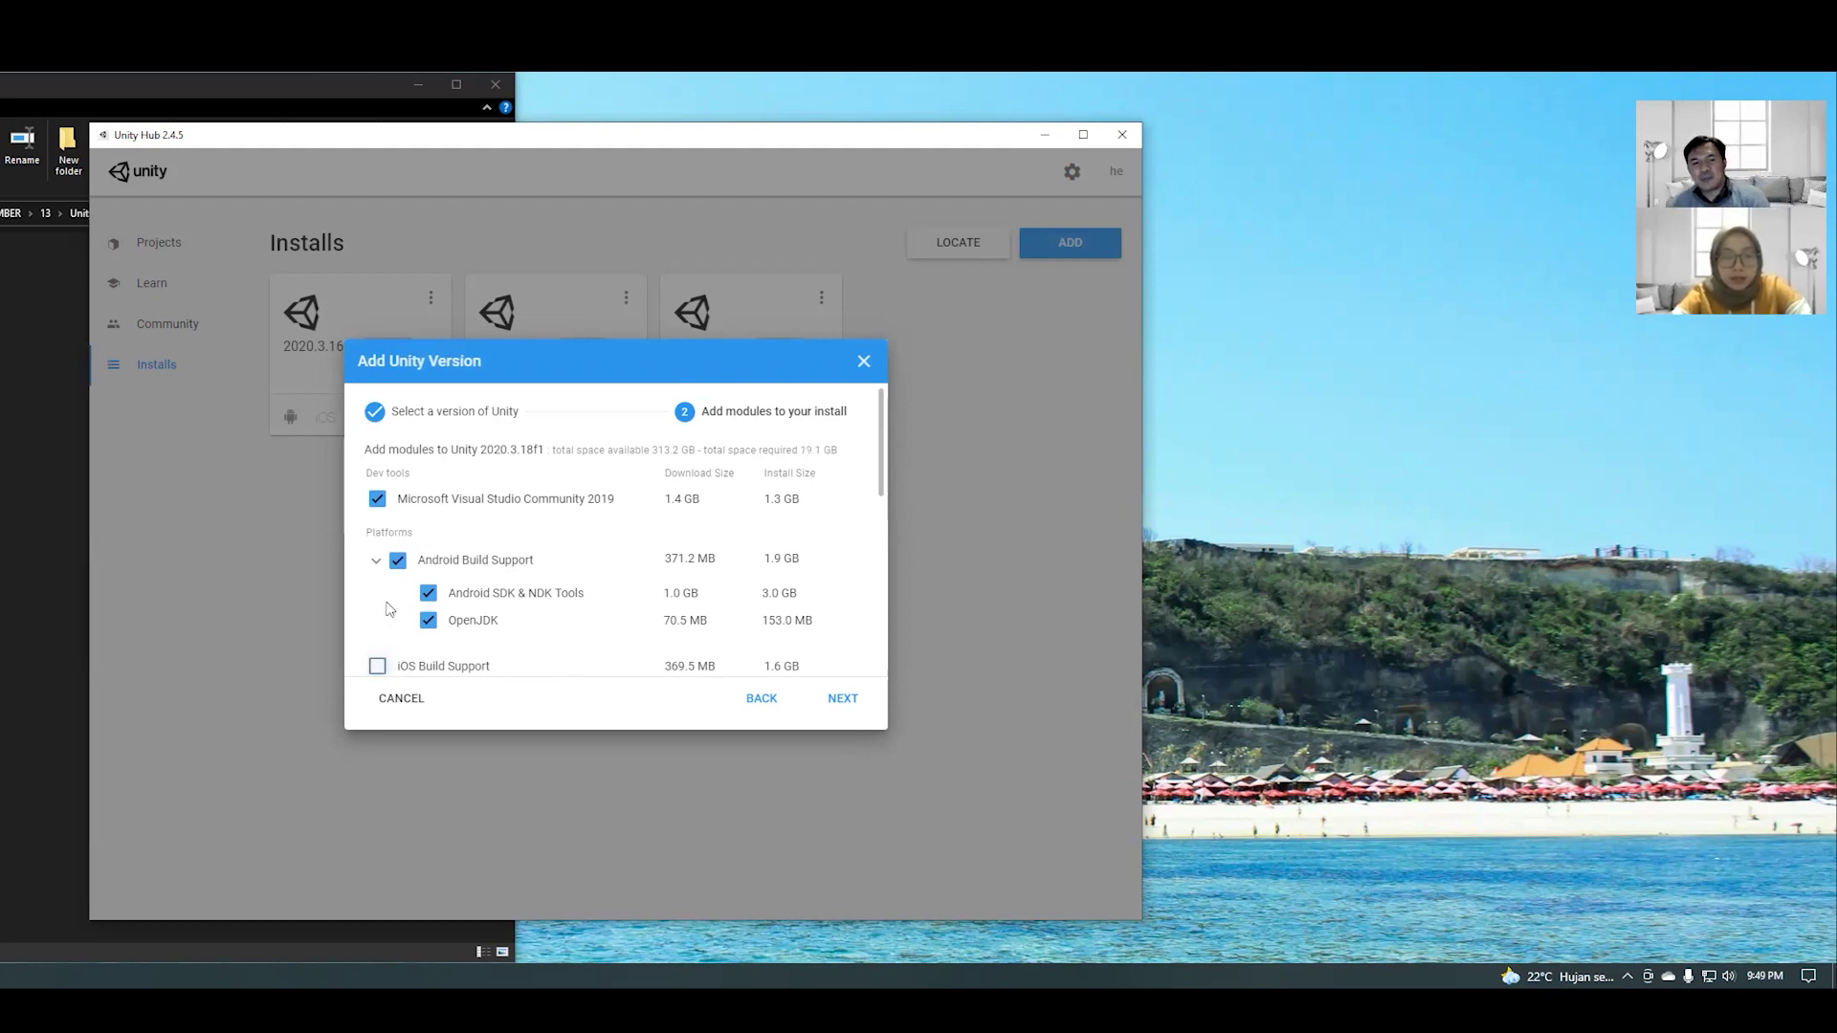
- Confirm the modules with Microsoft Visual Studio Community 2019 and Android Build Support, including Android SDK & NDK Tools and OpenJDK
{"action": "left_click", "coordinate": [381, 565]}
{"action": "left_click", "coordinate": [377, 564]}
{"action": "left_click", "coordinate": [398, 561]}
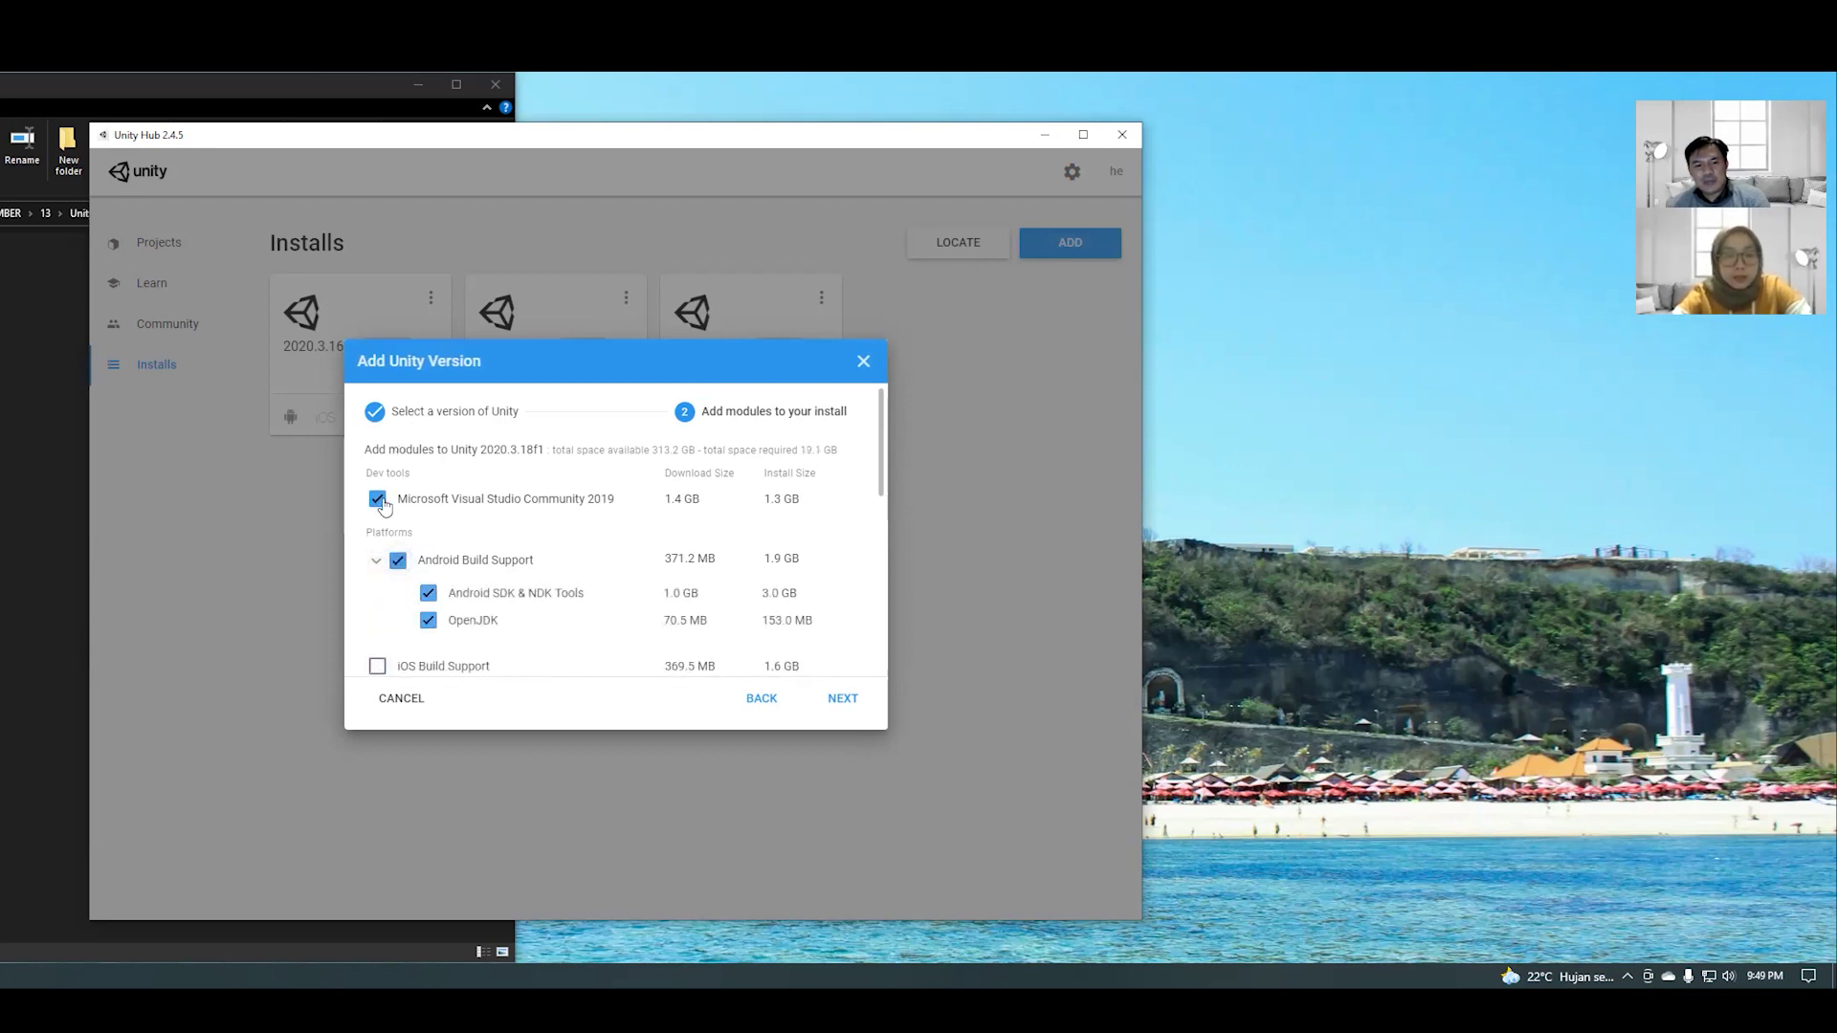
{"action": "left_click", "coordinate": [374, 562]}
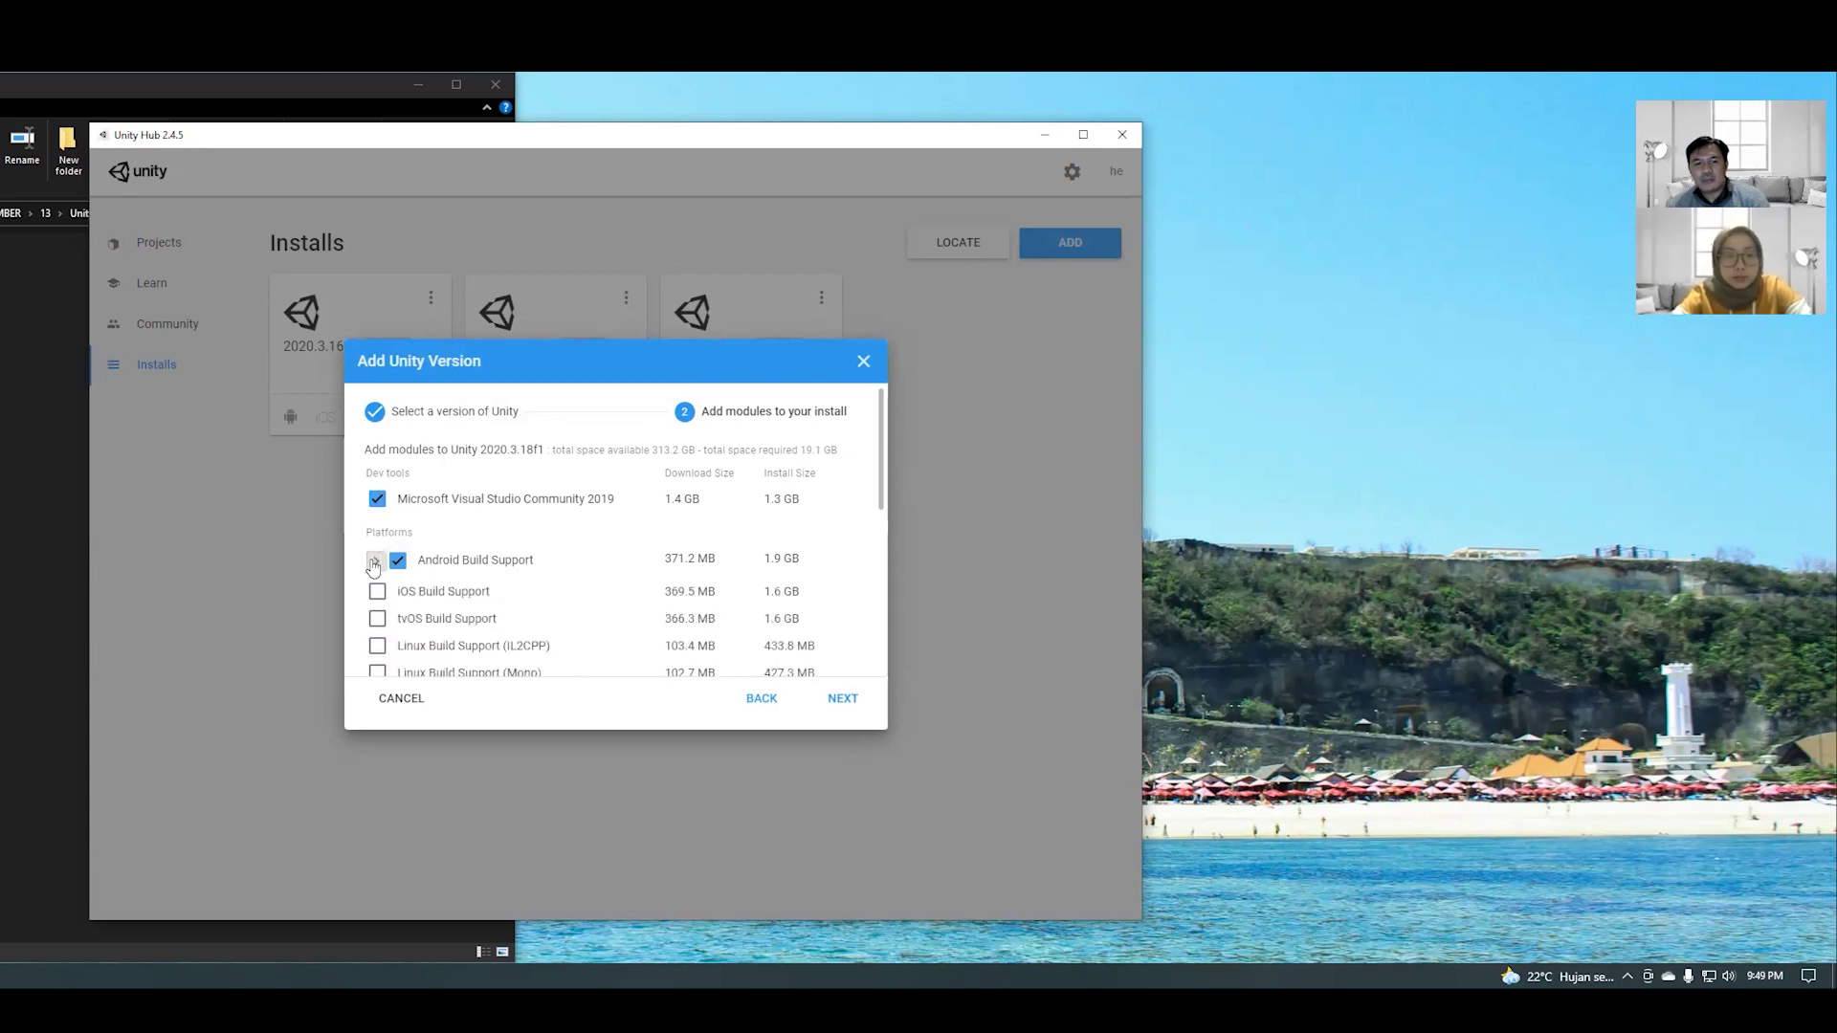
{"action": "left_click", "coordinate": [374, 562]}
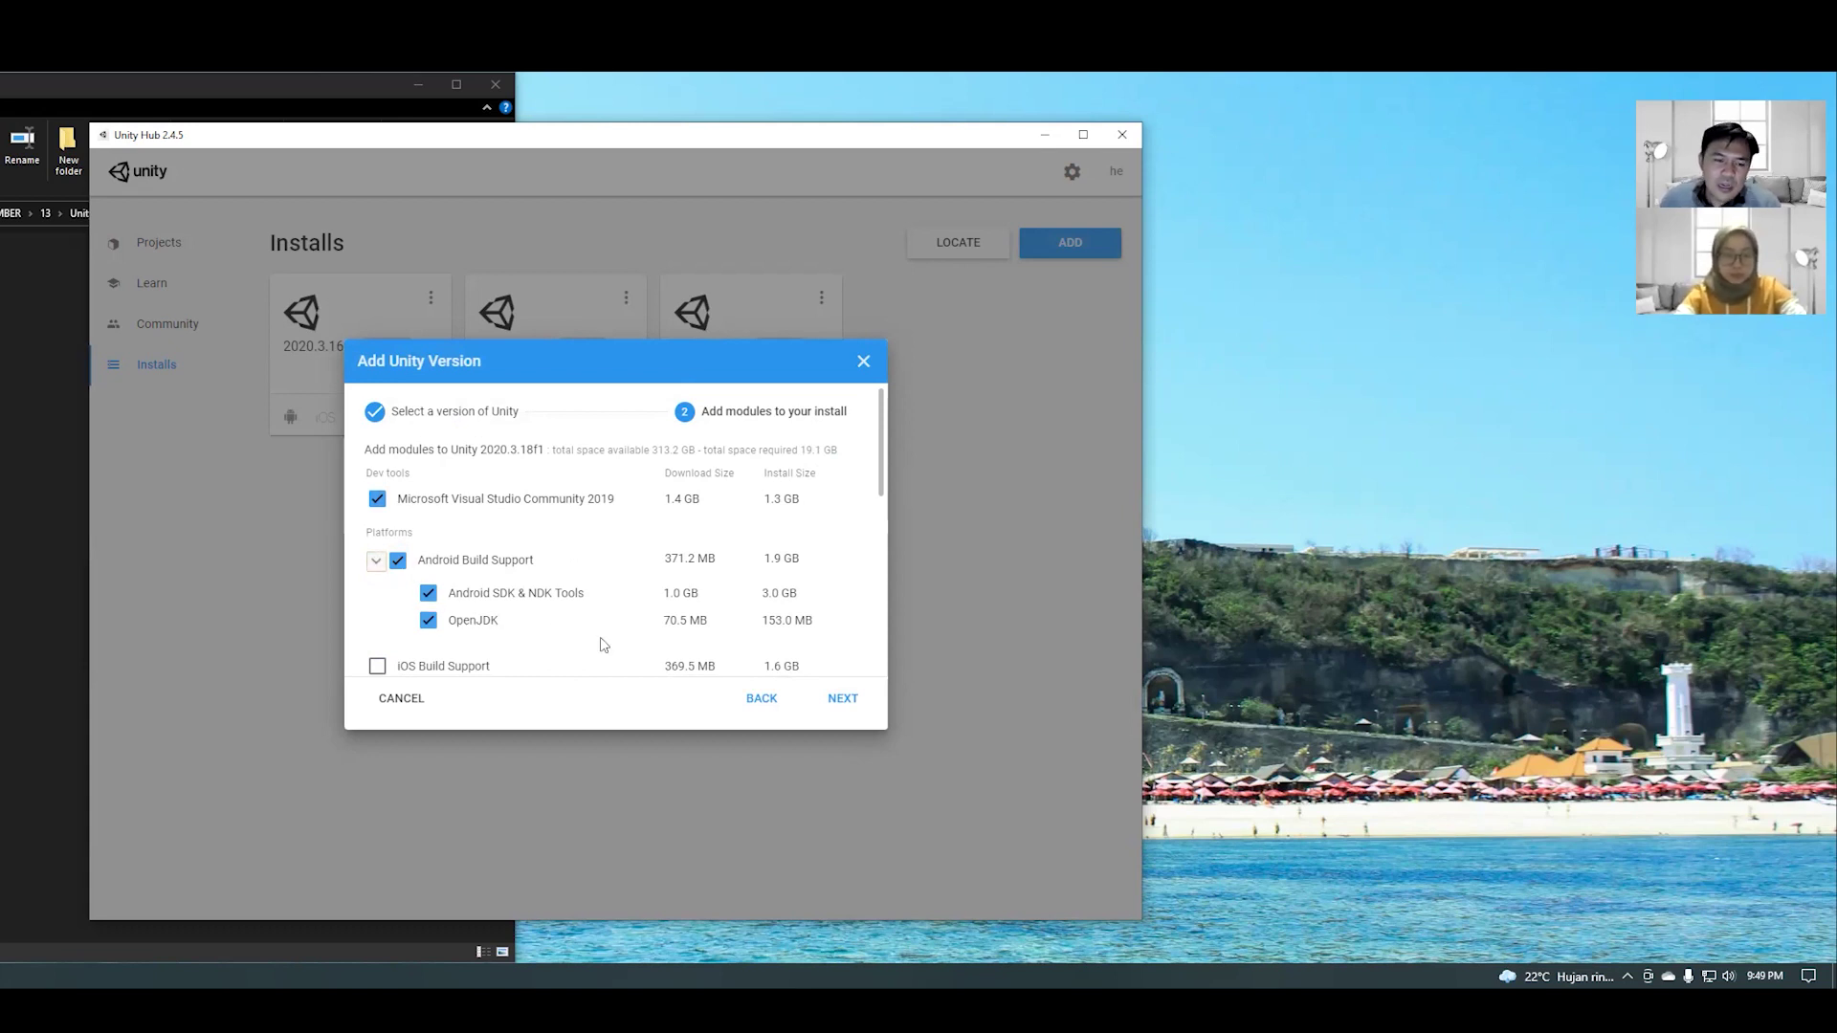
{"action": "left_click", "coordinate": [843, 703]}
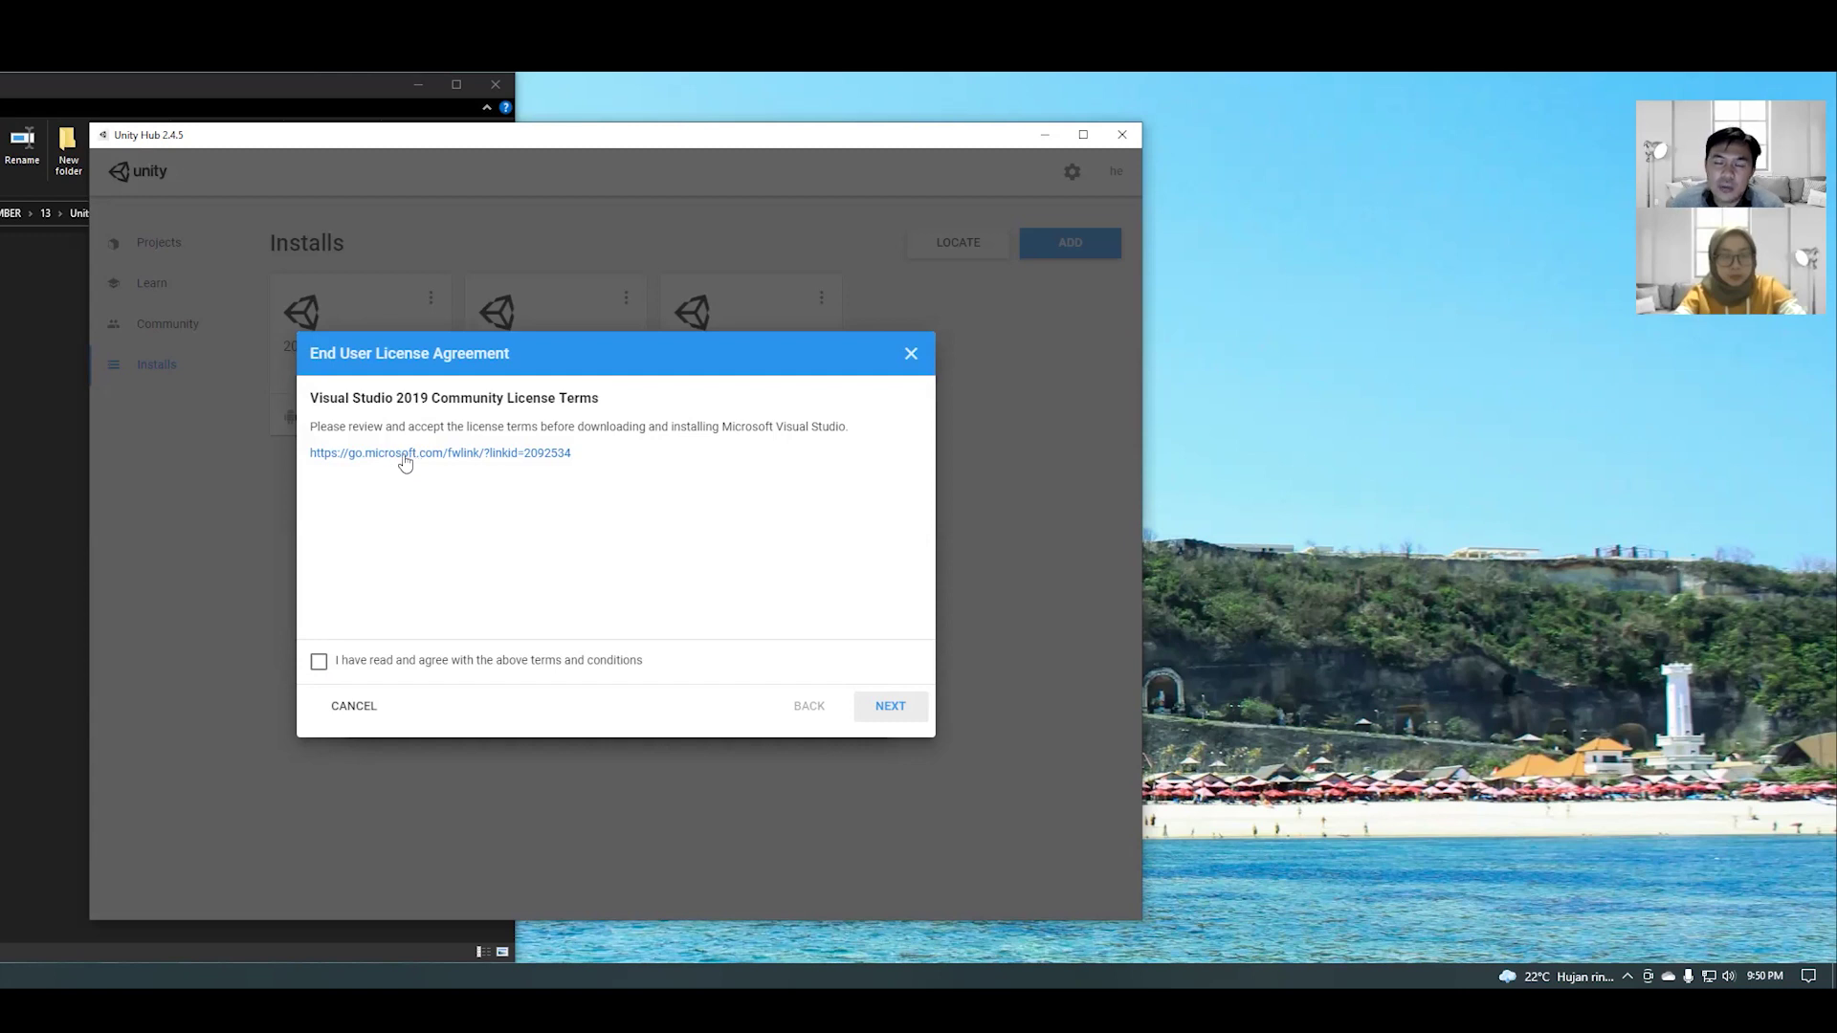
- Accept the Visual Studio 2019 Community and Android SDK and NDK license terms, and start the Unity 2020.3.18f1 installation
{"action": "left_click", "coordinate": [320, 665]}
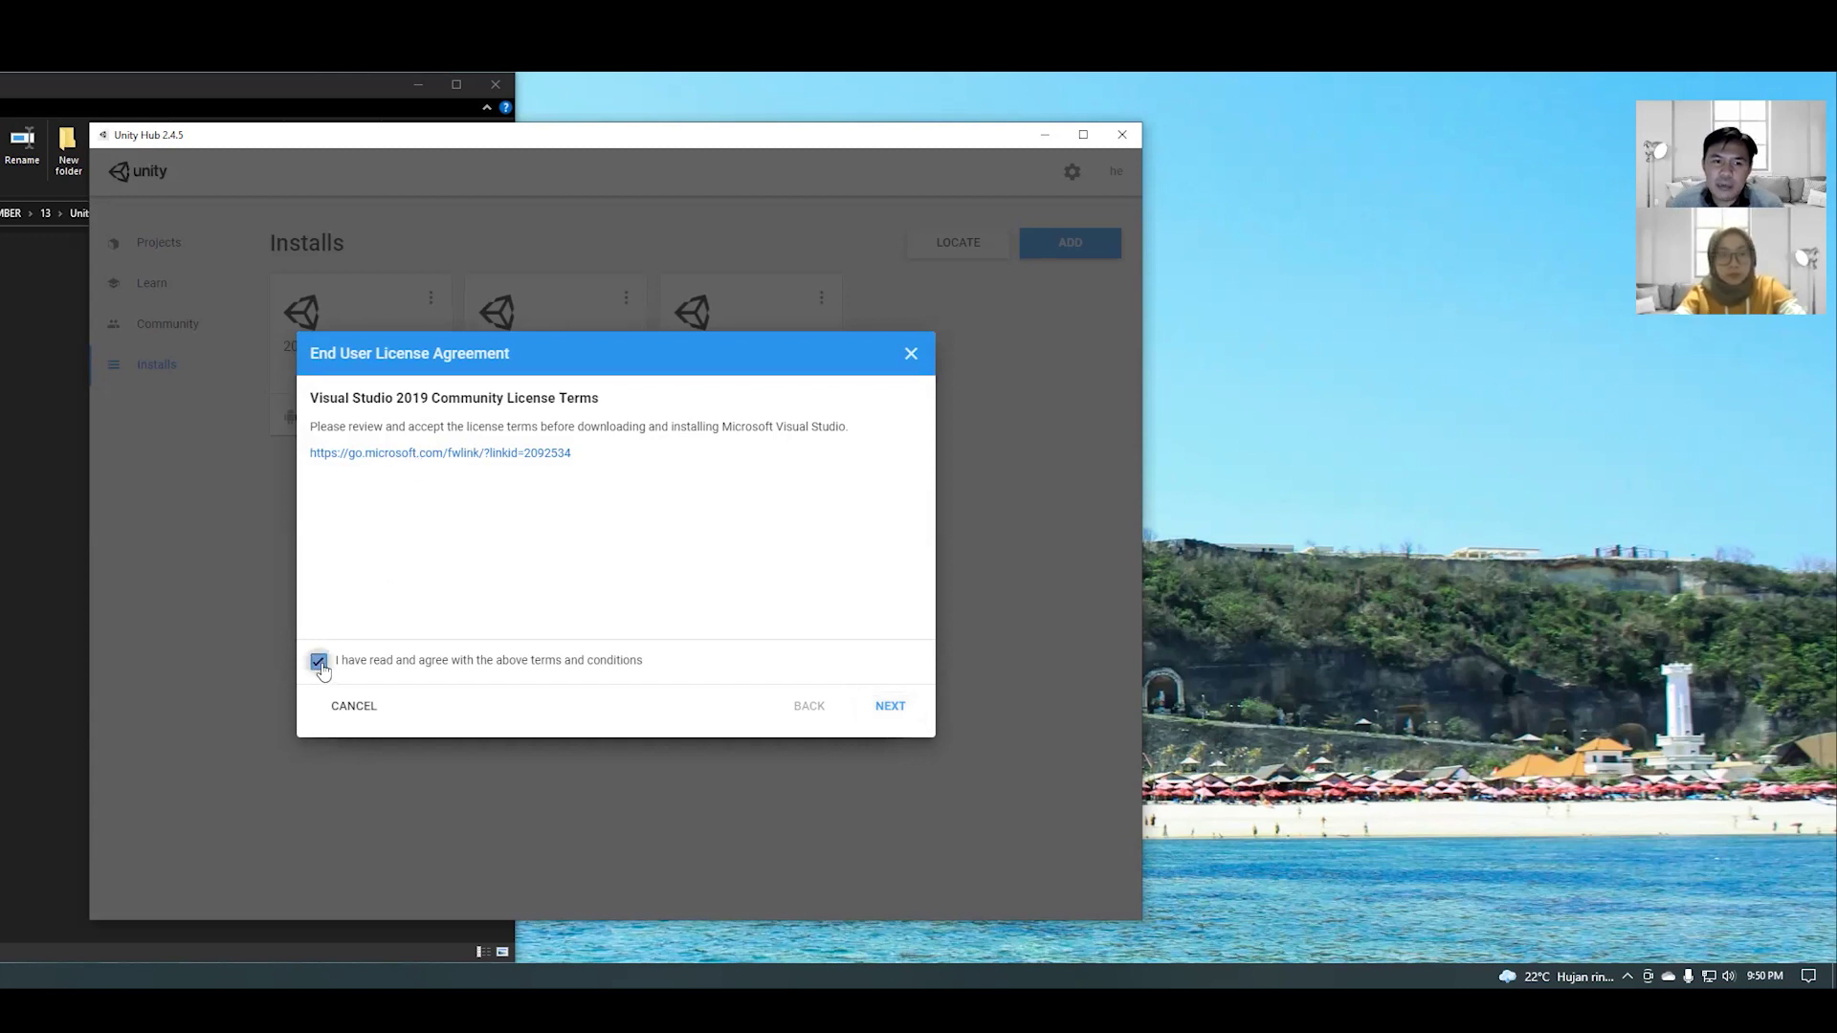
{"action": "left_click", "coordinate": [888, 710]}
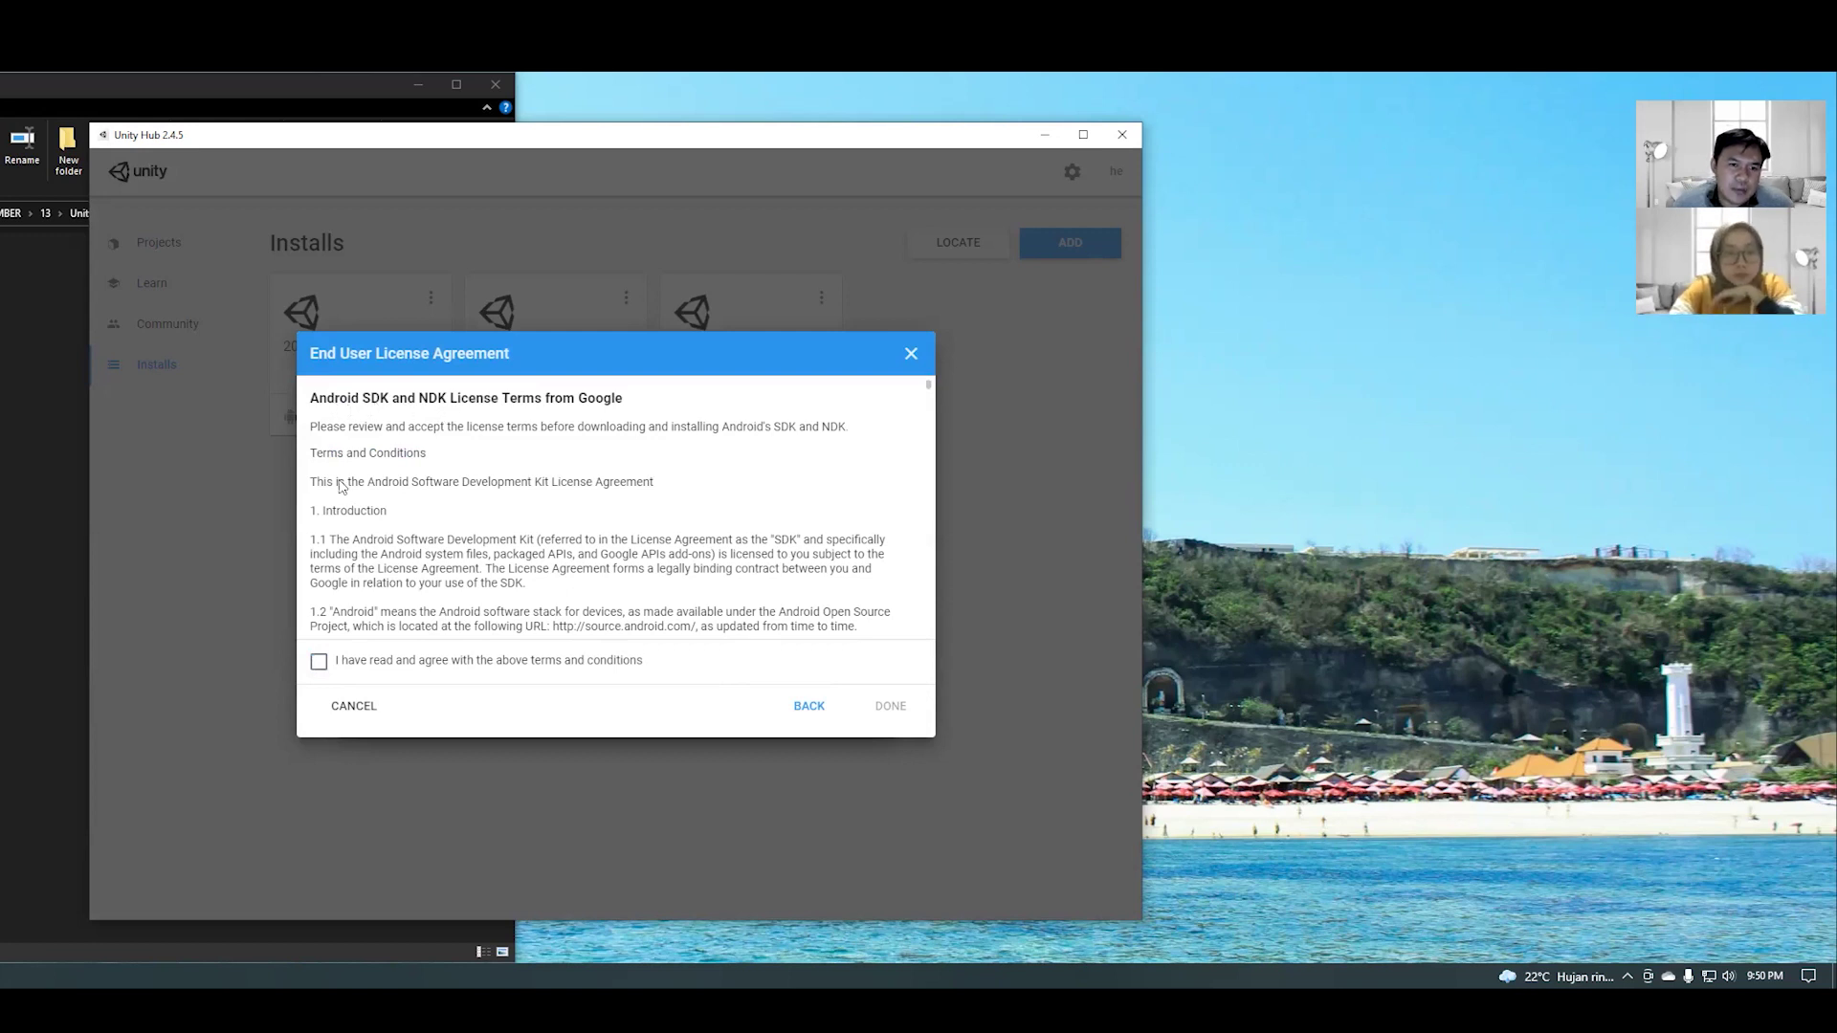
{"action": "left_click", "coordinate": [320, 662]}
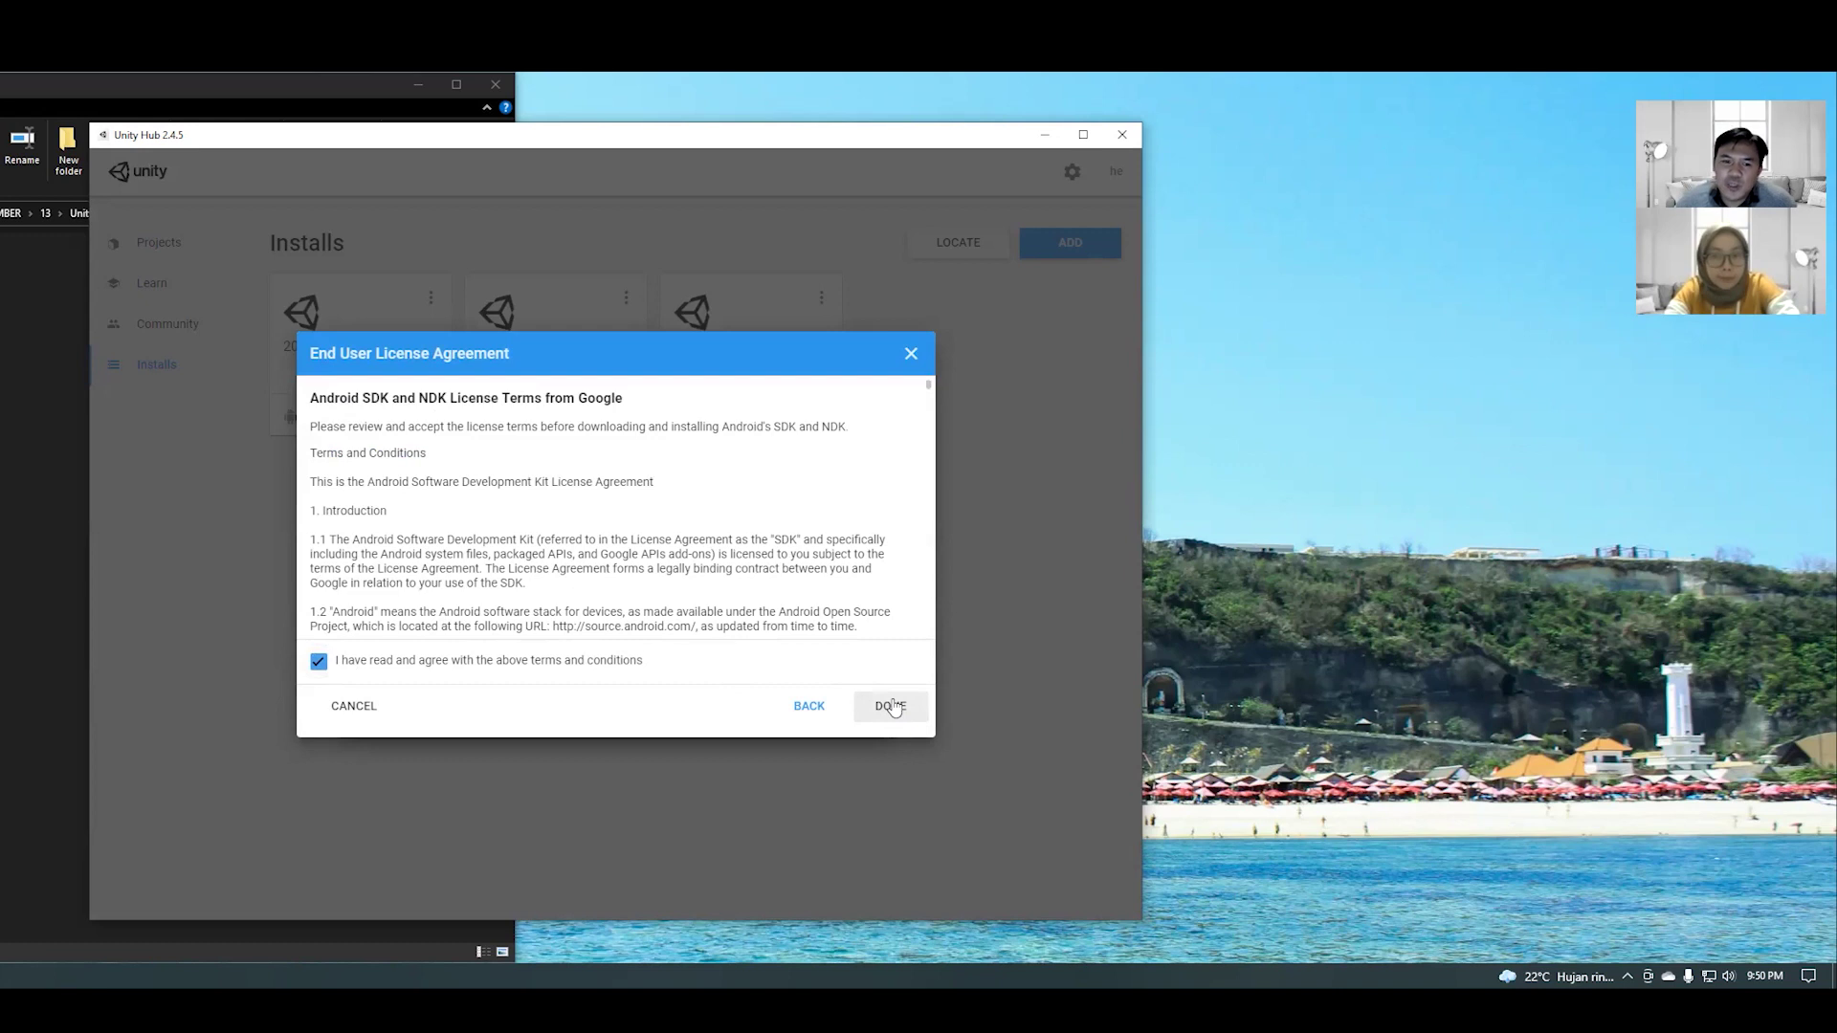
{"action": "left_click", "coordinate": [809, 706]}
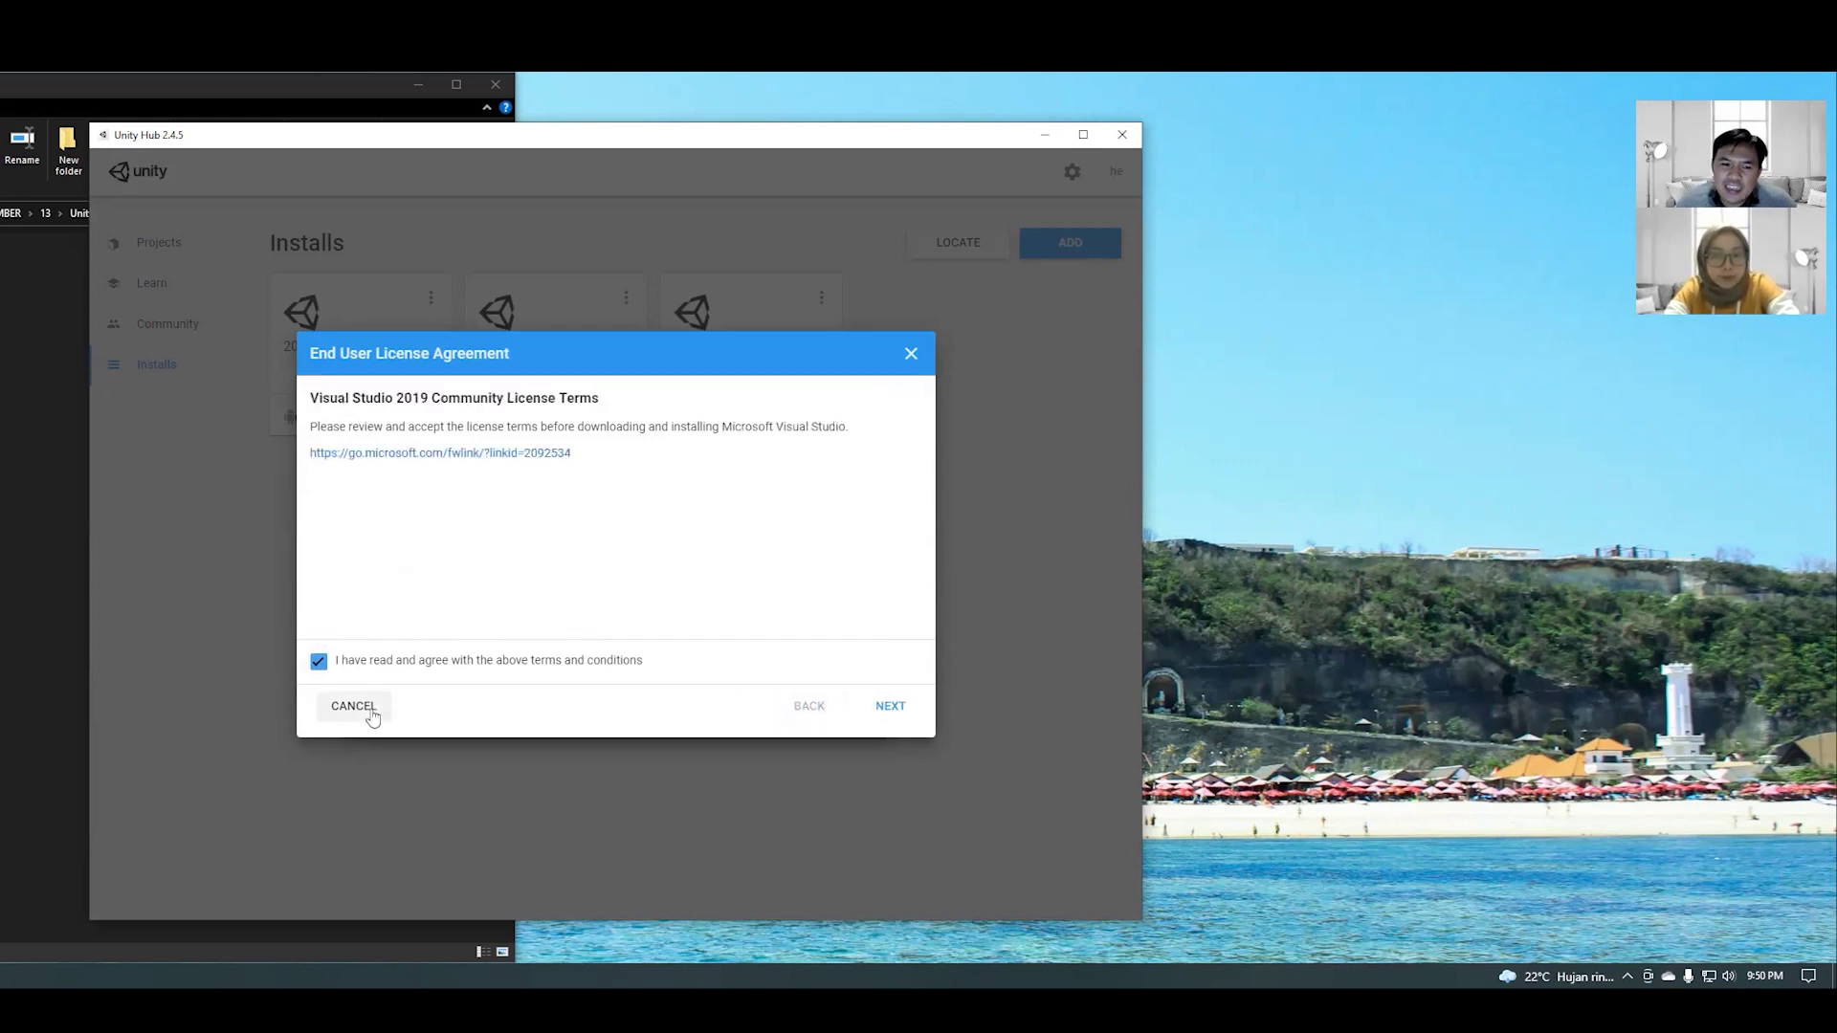
{"action": "left_click", "coordinate": [882, 706]}
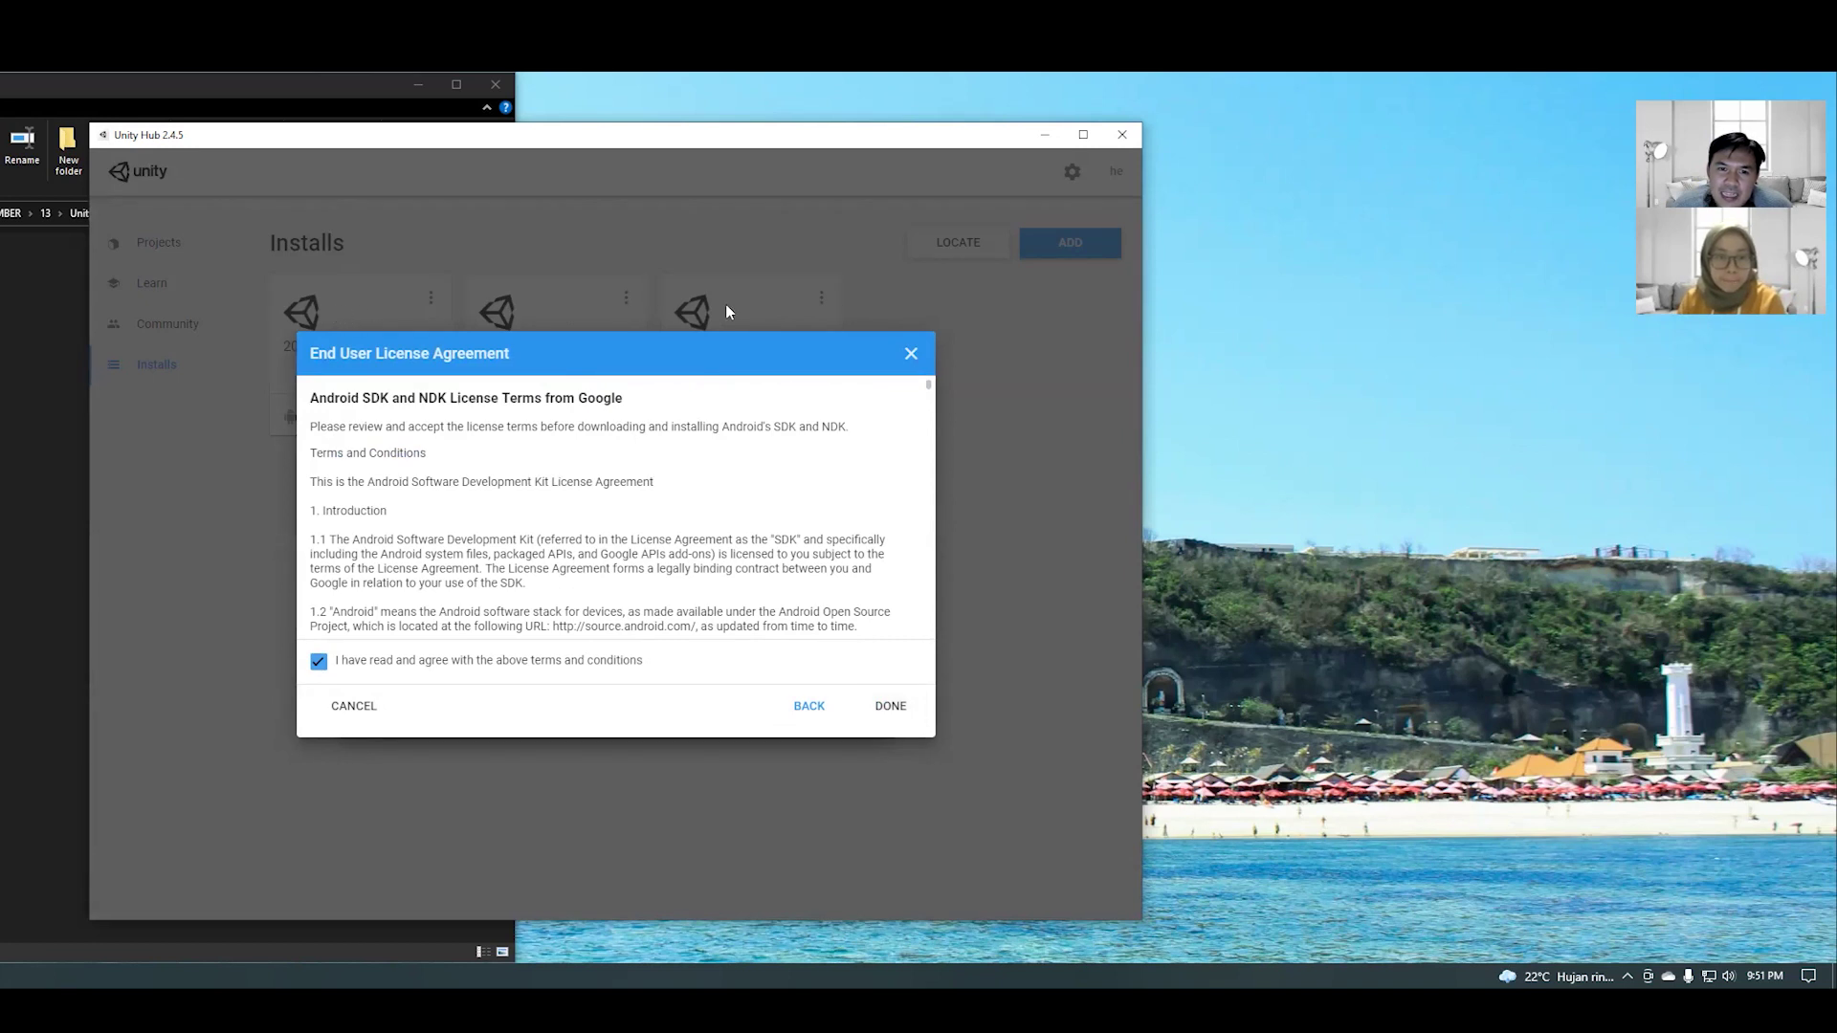
{"action": "left_click", "coordinate": [888, 705]}
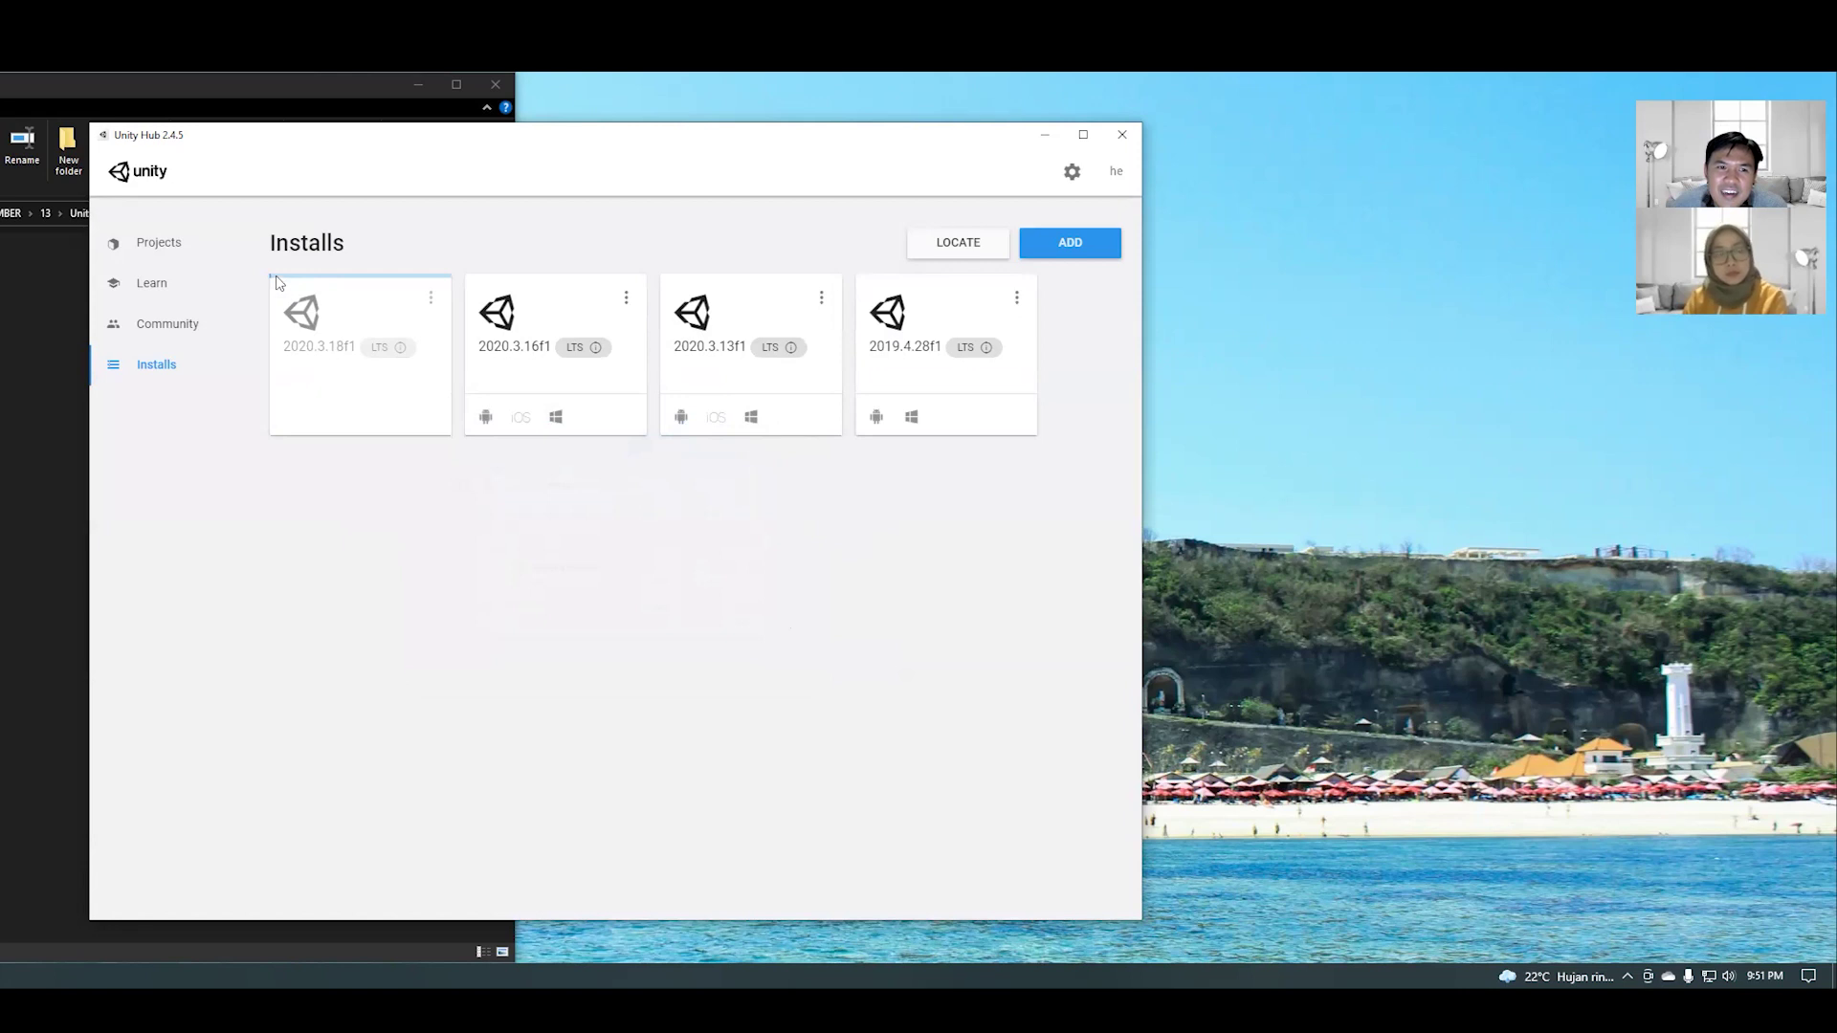
- Check the options available for the 2020.3.18f1 install in progress, leaving the installation running
{"action": "left_click", "coordinate": [431, 305]}
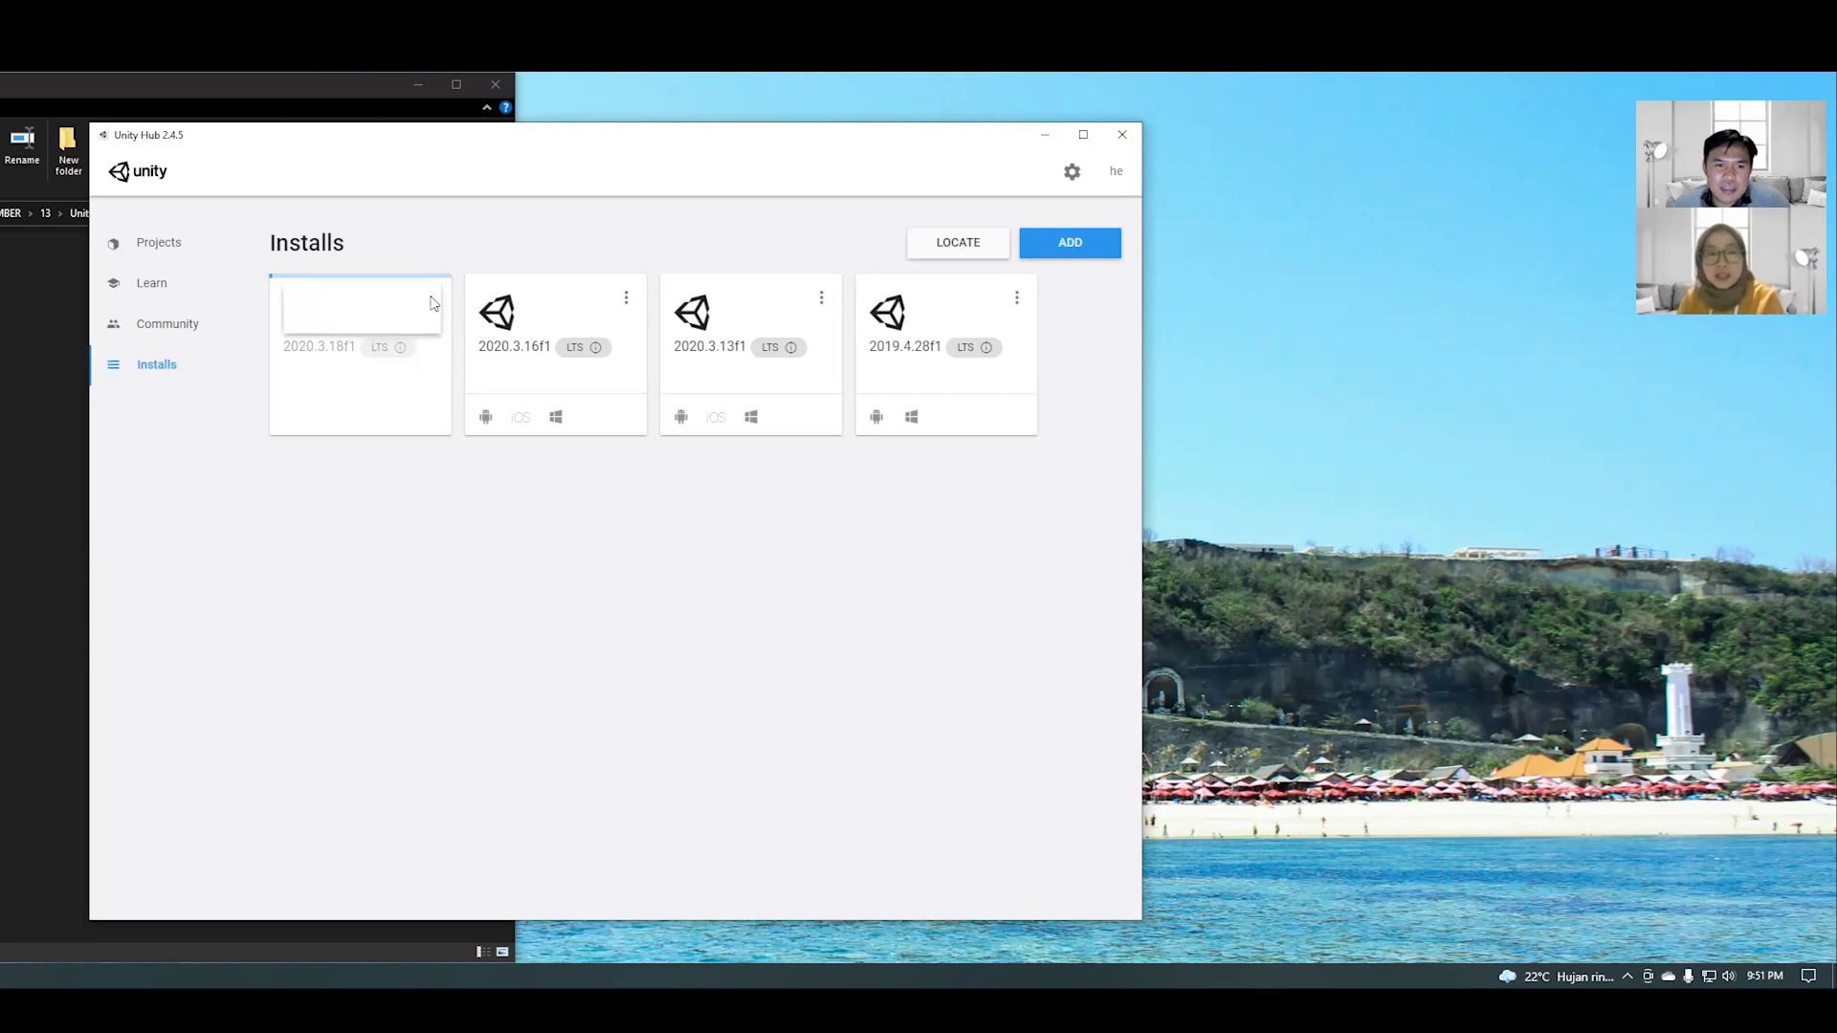
{"action": "left_click", "coordinate": [528, 493]}
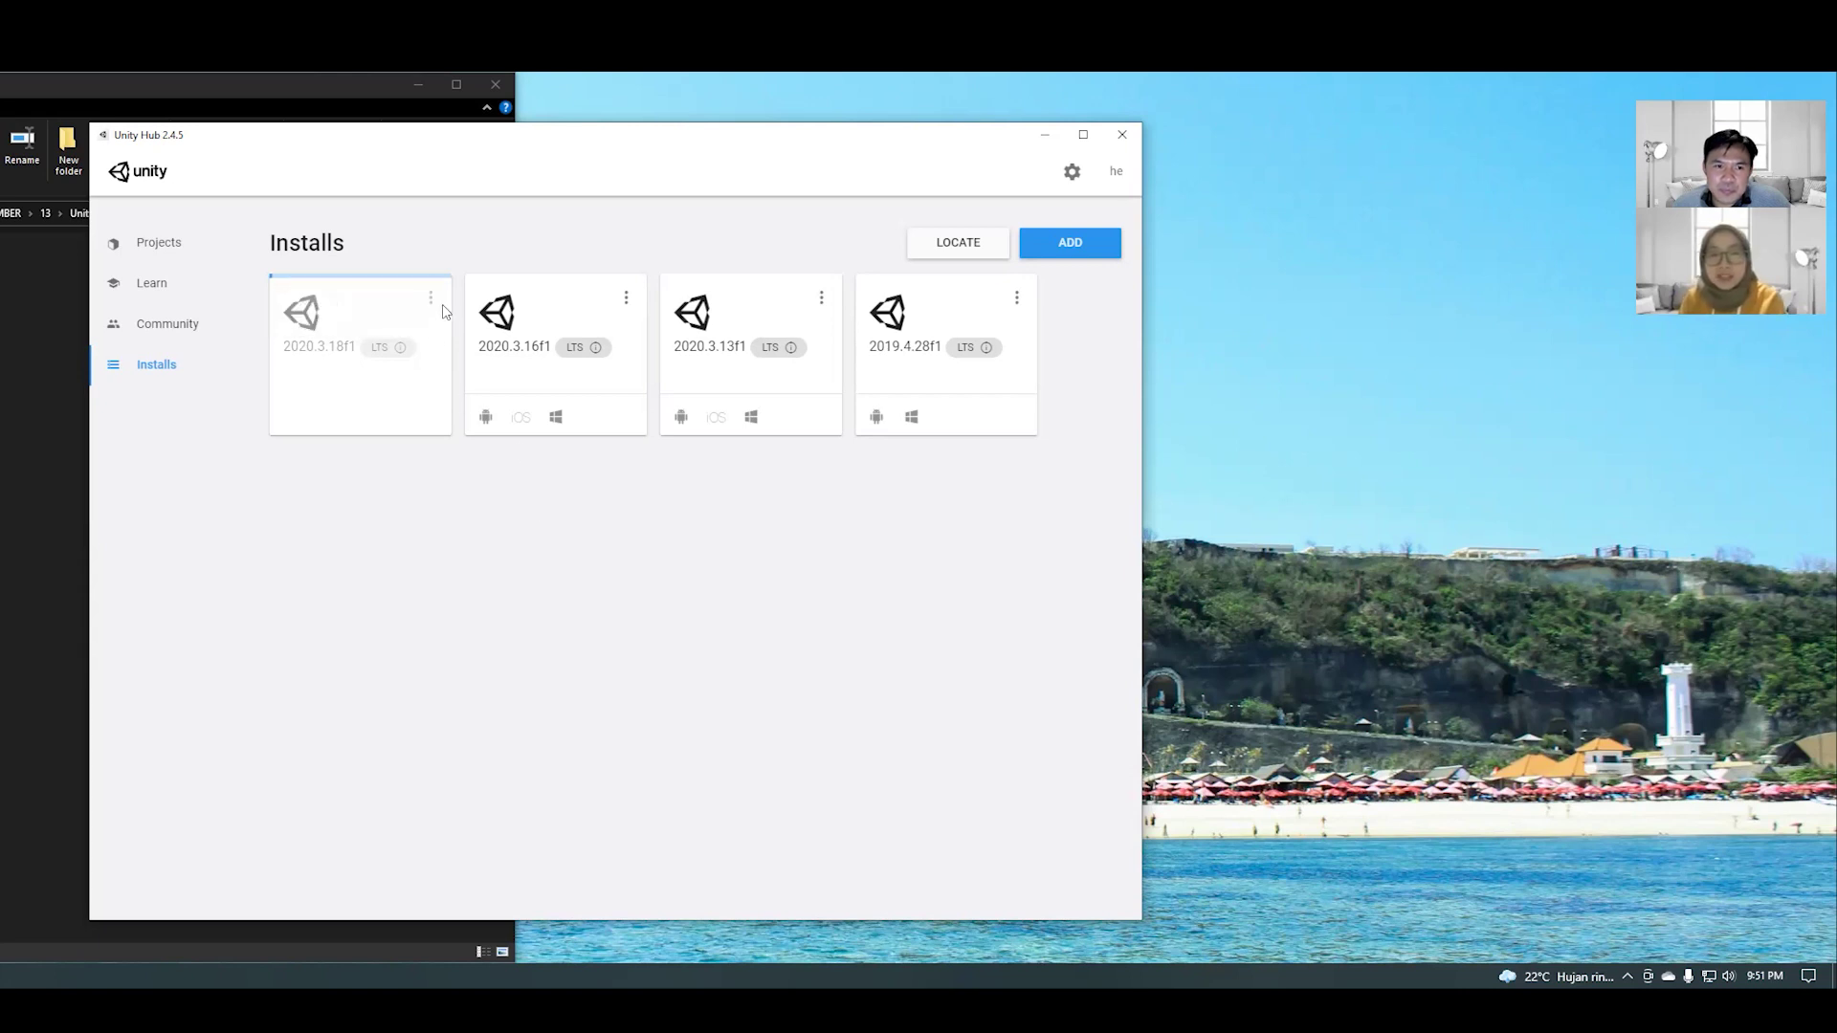
{"action": "left_click", "coordinate": [431, 300]}
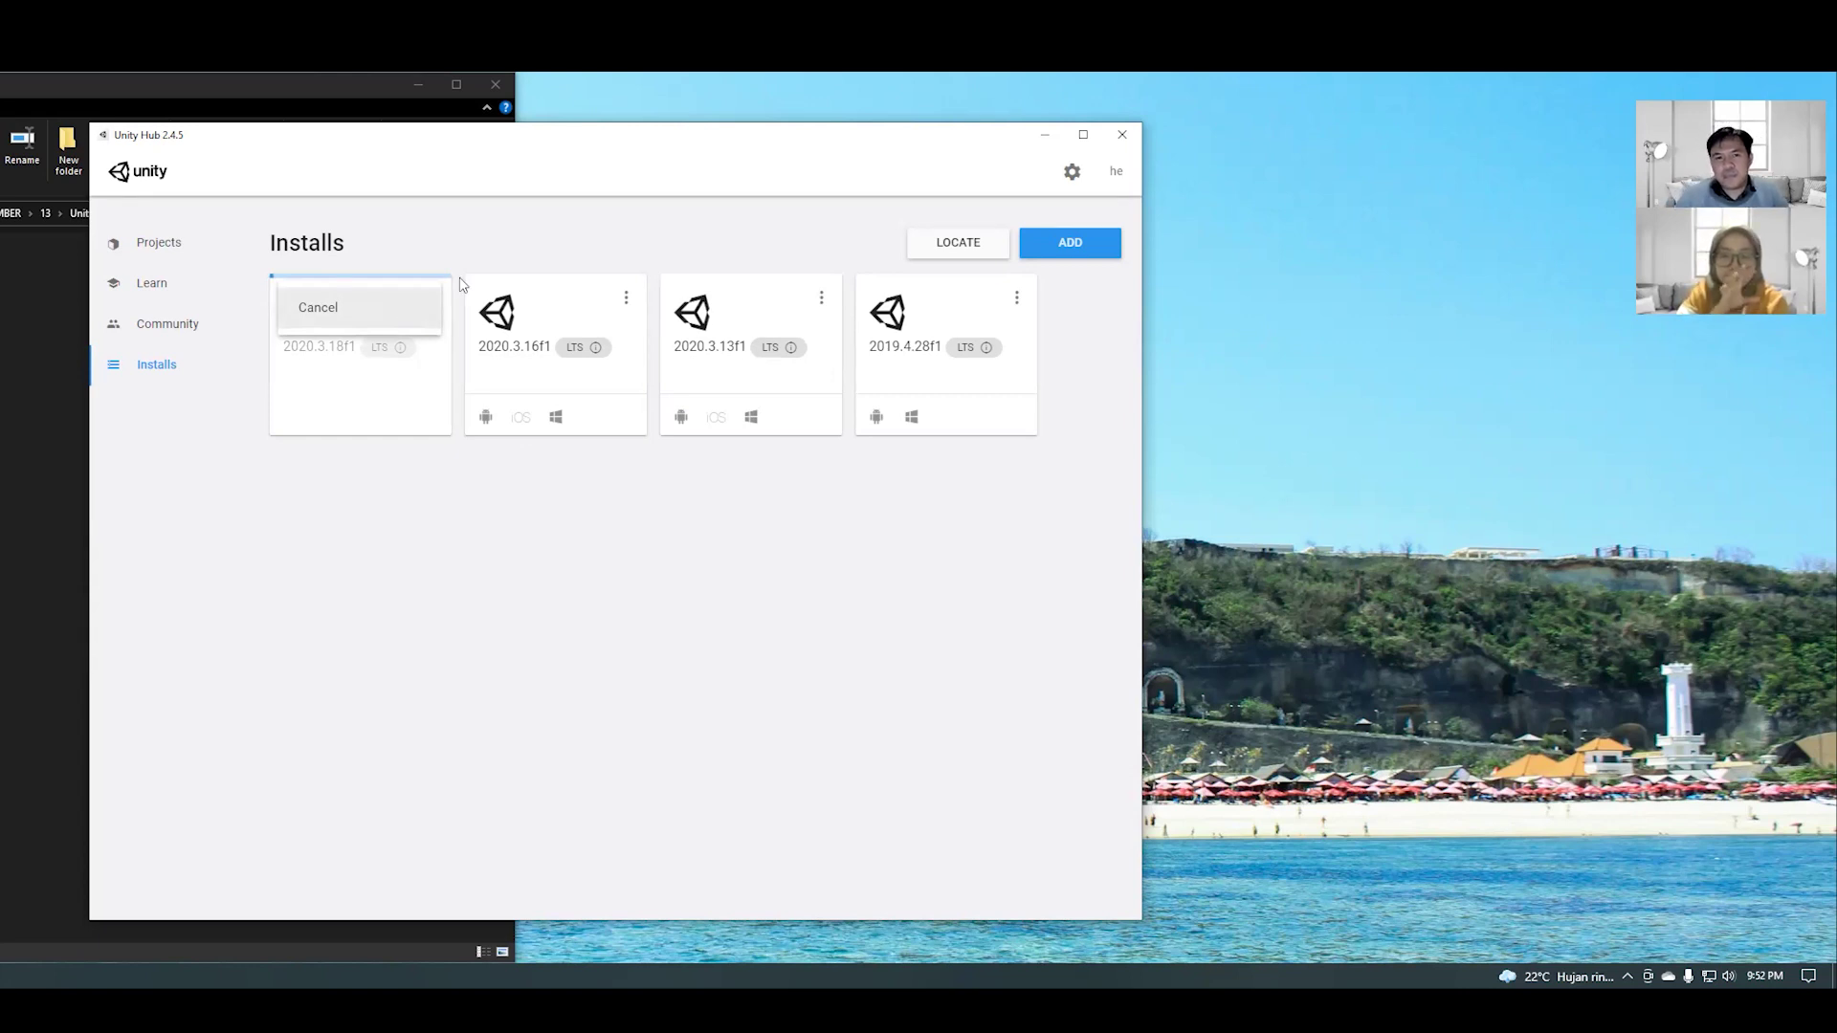
{"action": "left_click", "coordinate": [569, 521]}
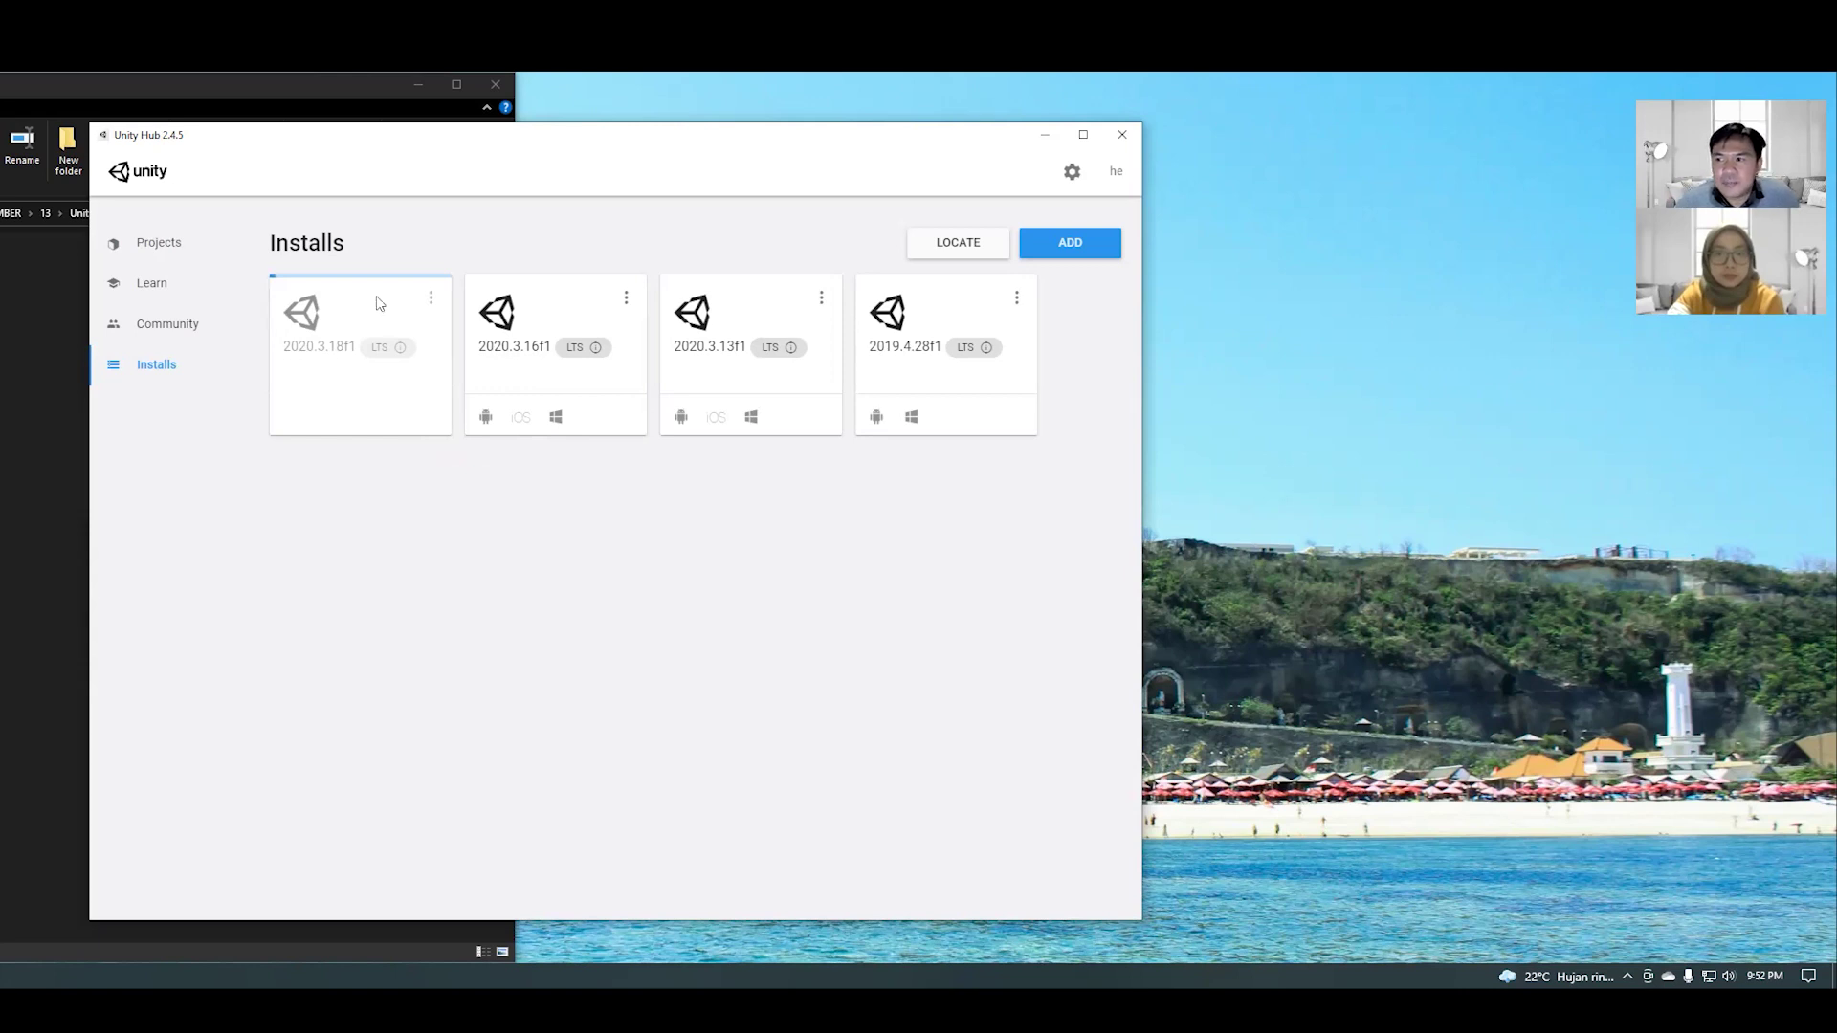
- Start a new project from the projects list using Unity version 2020.3.16f1
{"action": "left_click", "coordinate": [173, 248]}
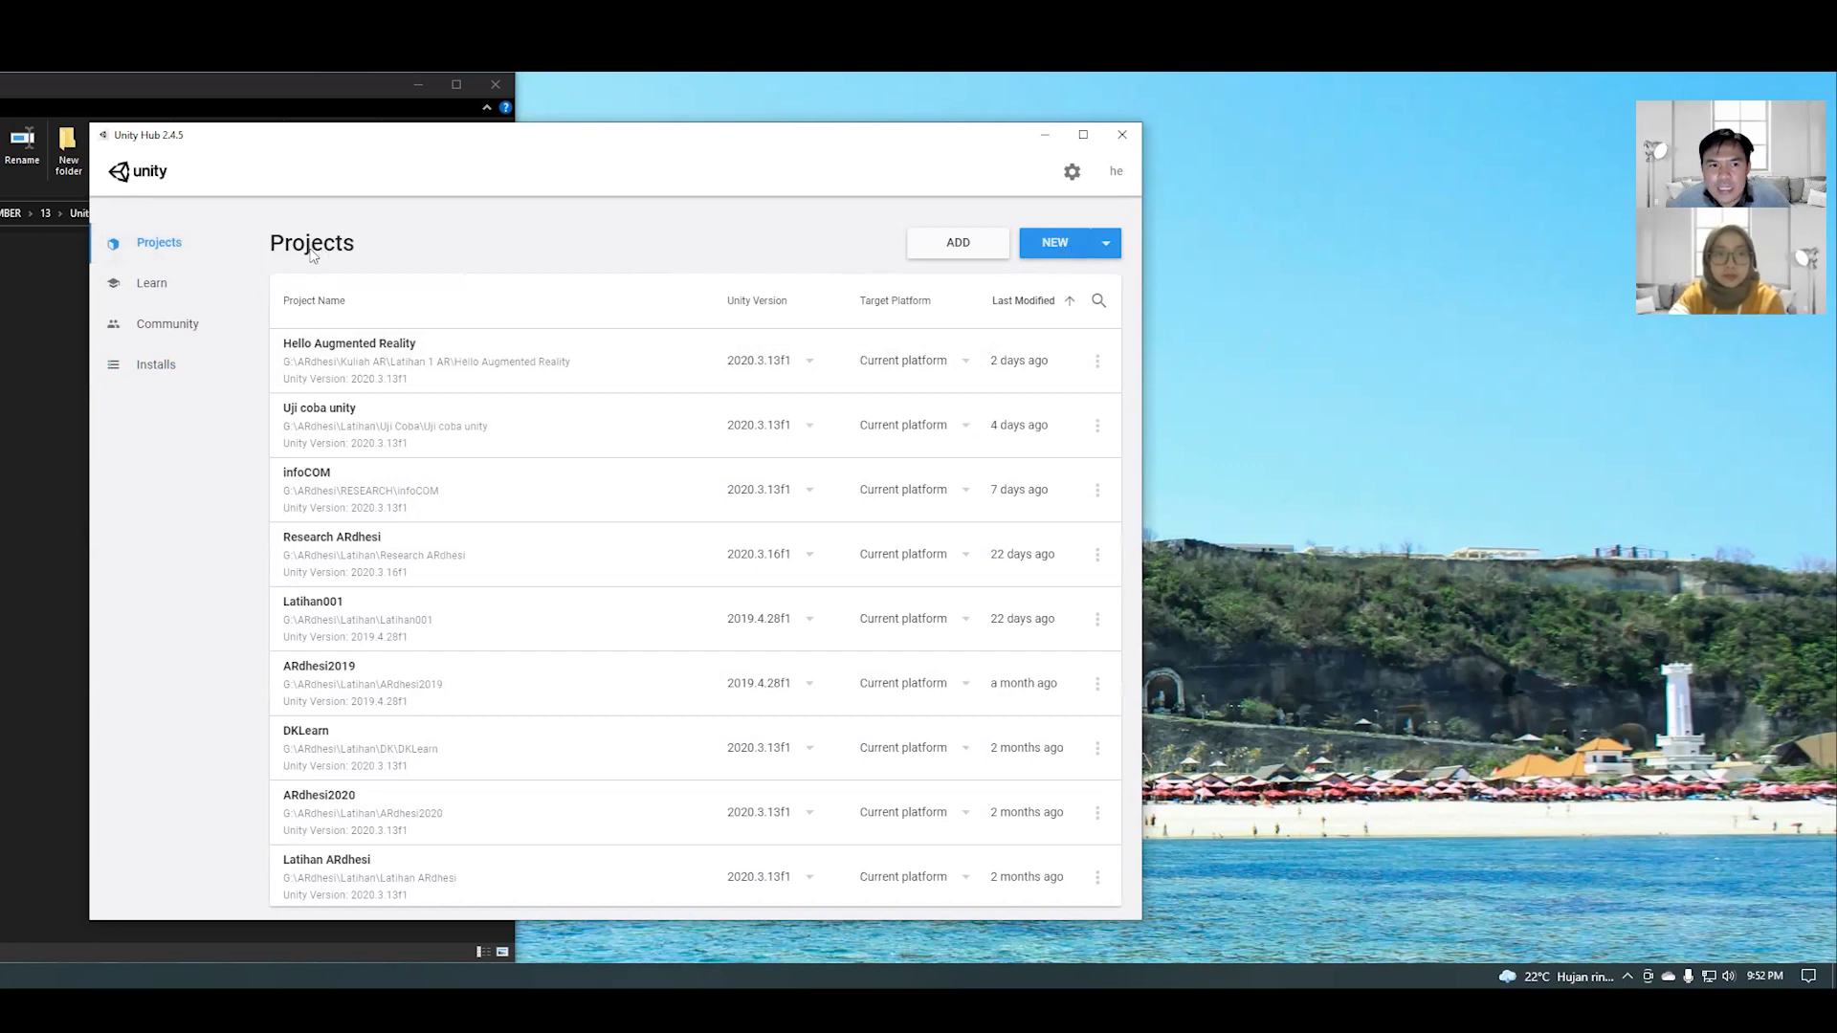
{"action": "left_click", "coordinate": [1105, 247]}
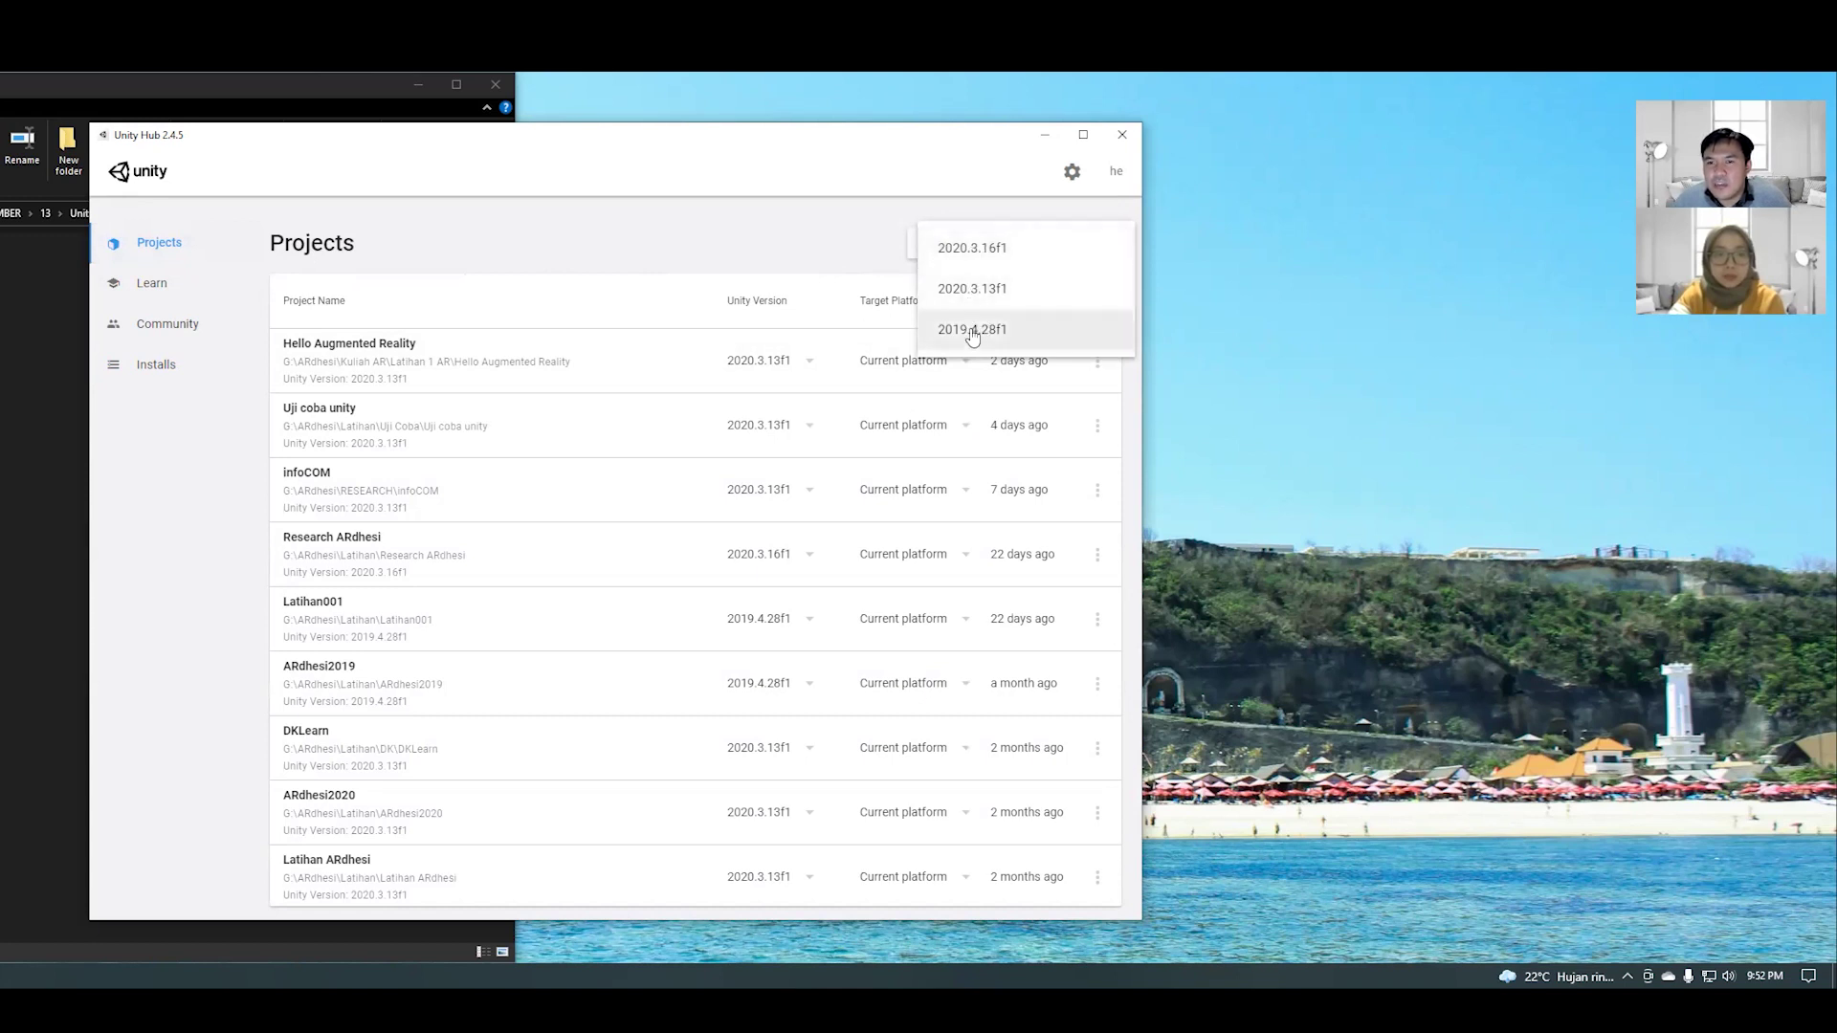
{"action": "left_click", "coordinate": [834, 230]}
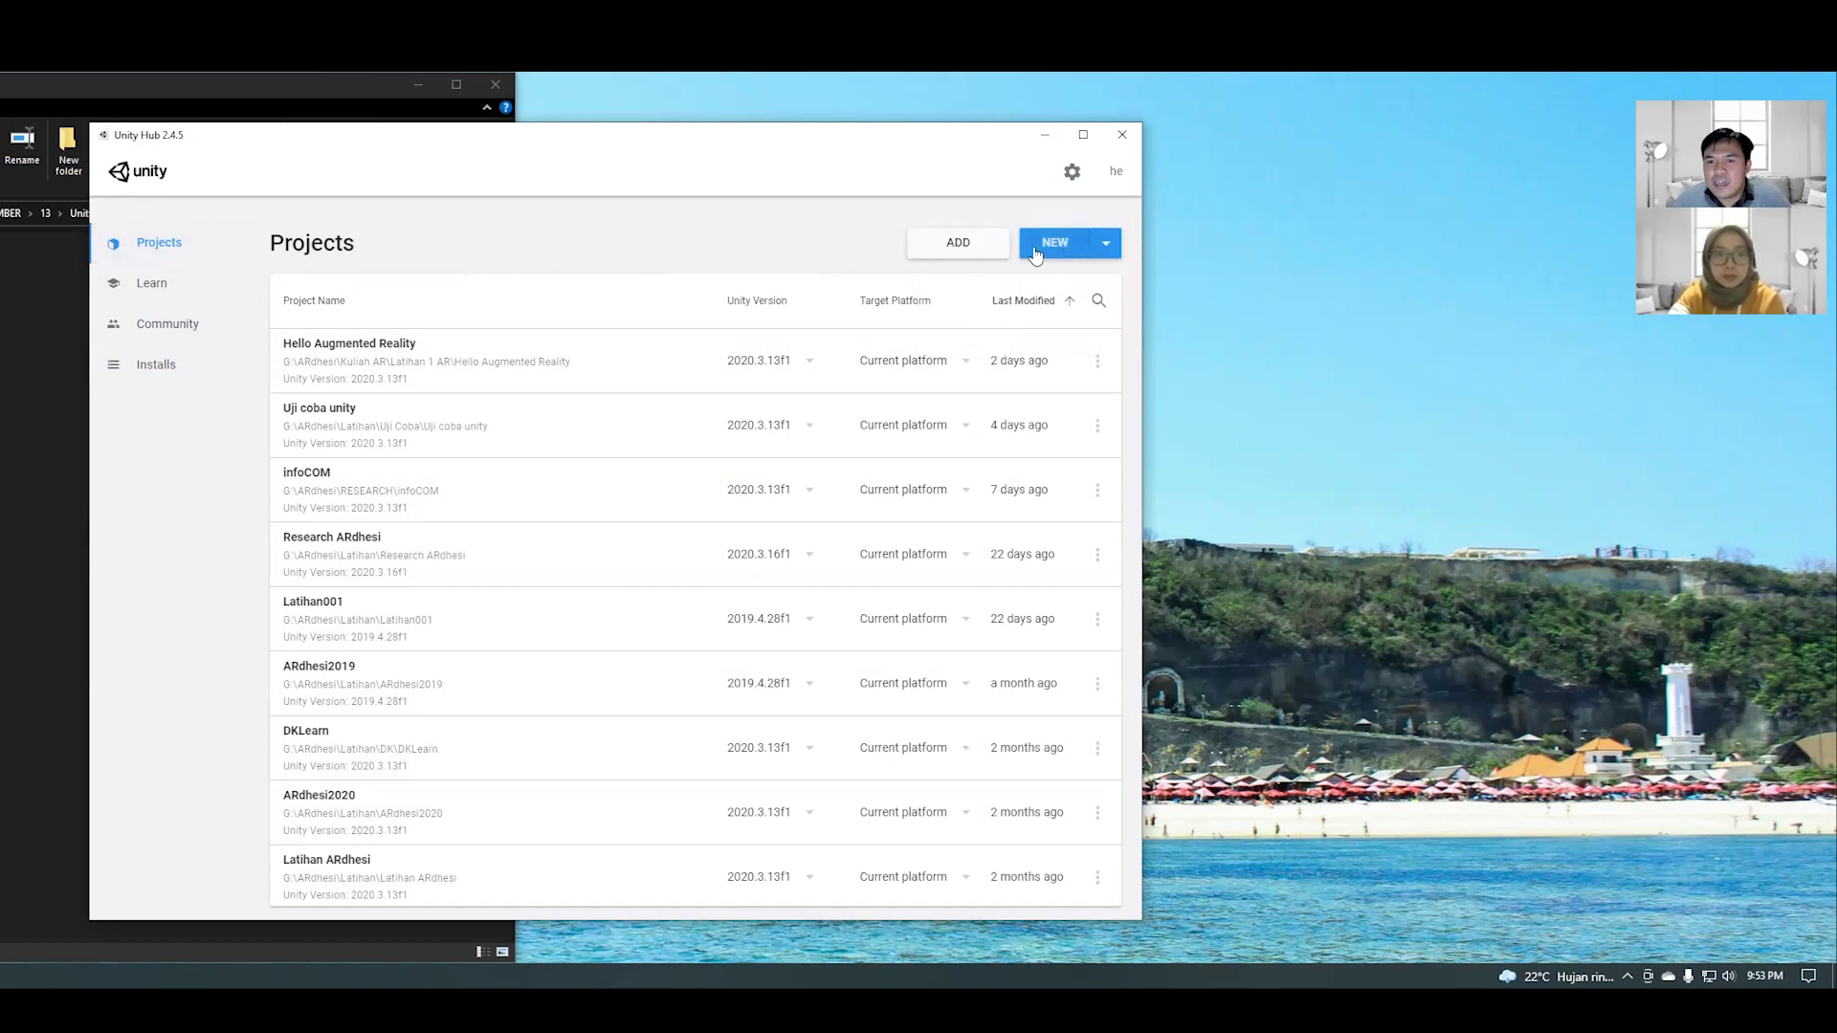
{"action": "left_click", "coordinate": [1100, 246]}
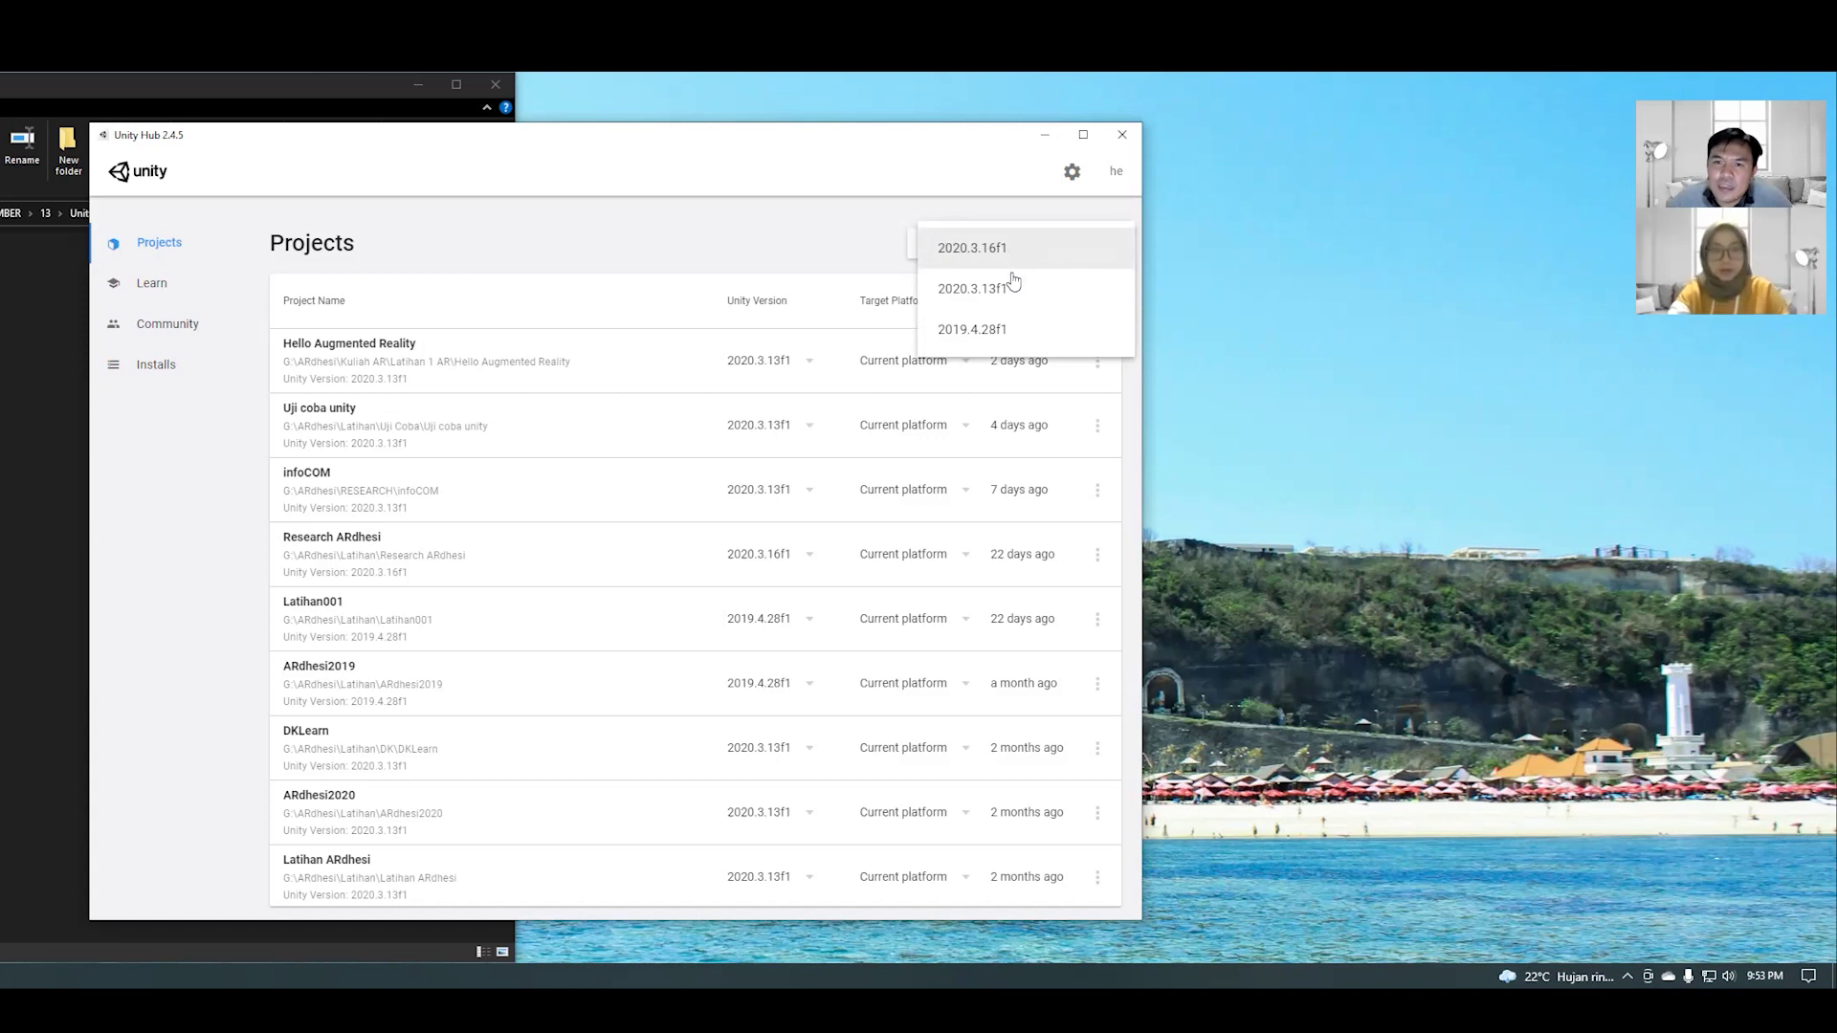
{"action": "left_click", "coordinate": [996, 255]}
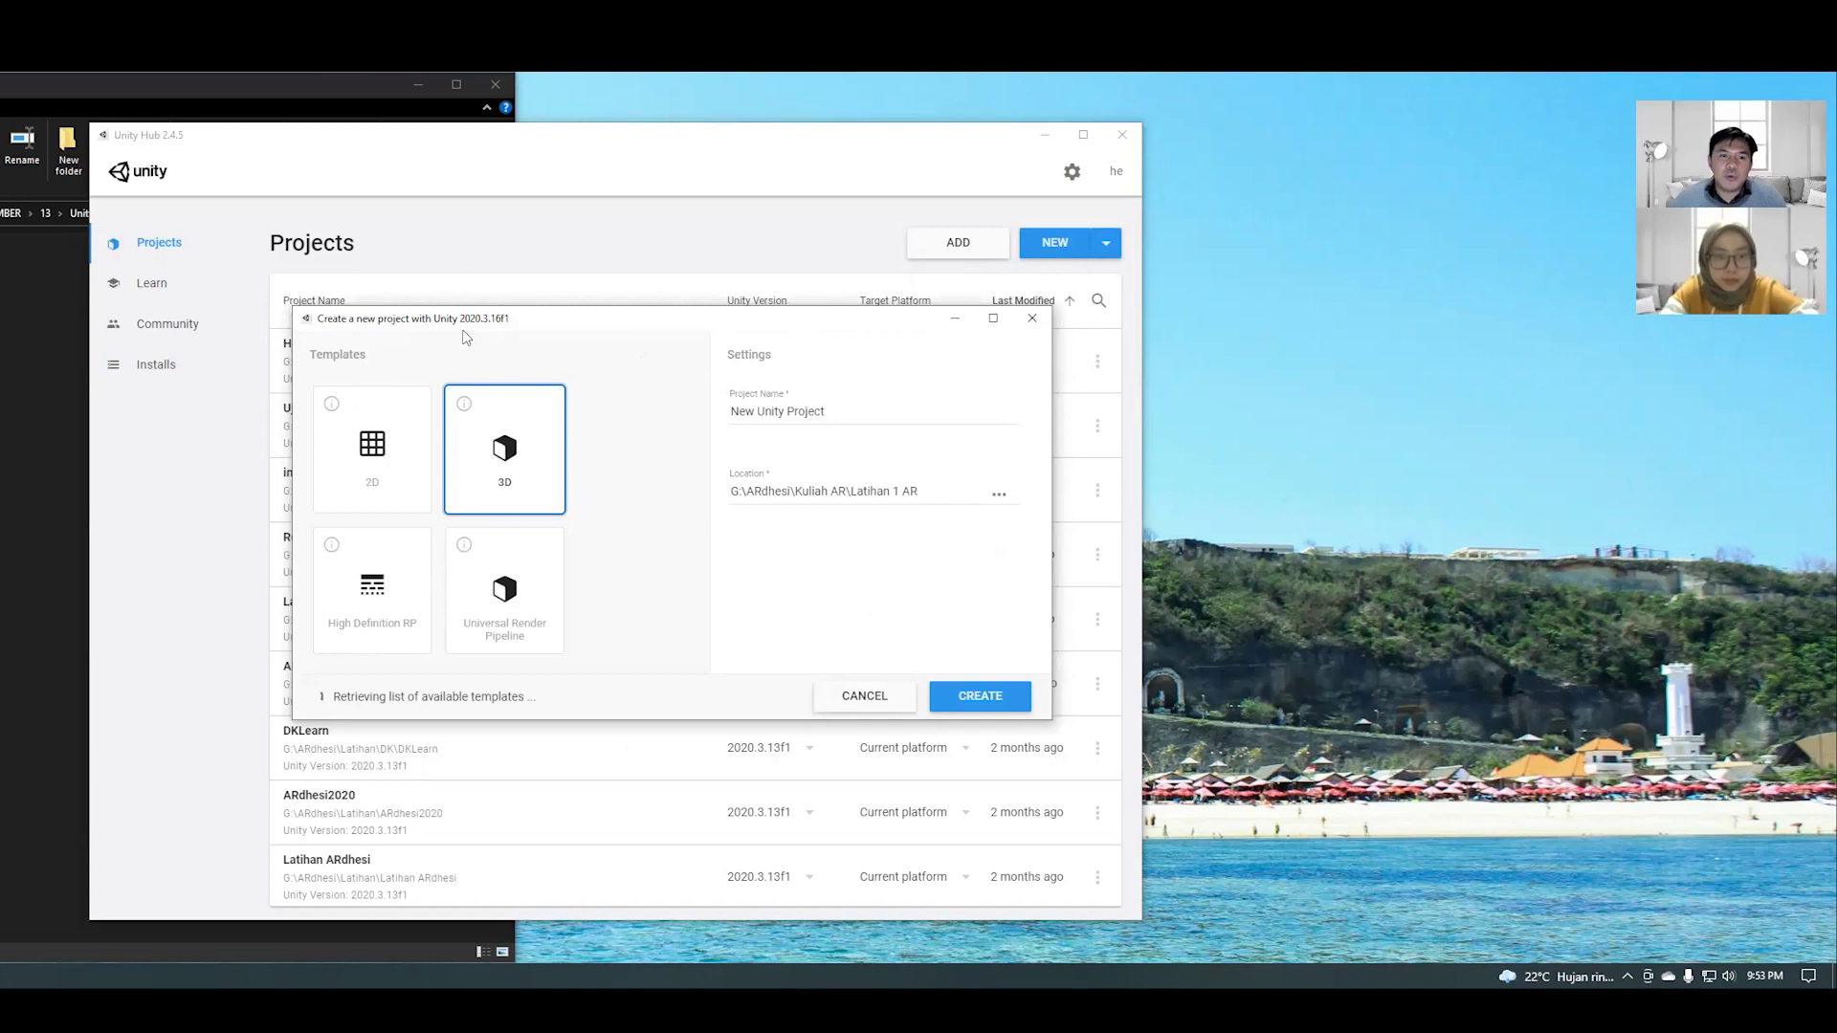
- Name the new 3D project Latihan_1_AR
{"action": "left_click_drag", "start_coordinate": [855, 411], "coordinate": [735, 413]}
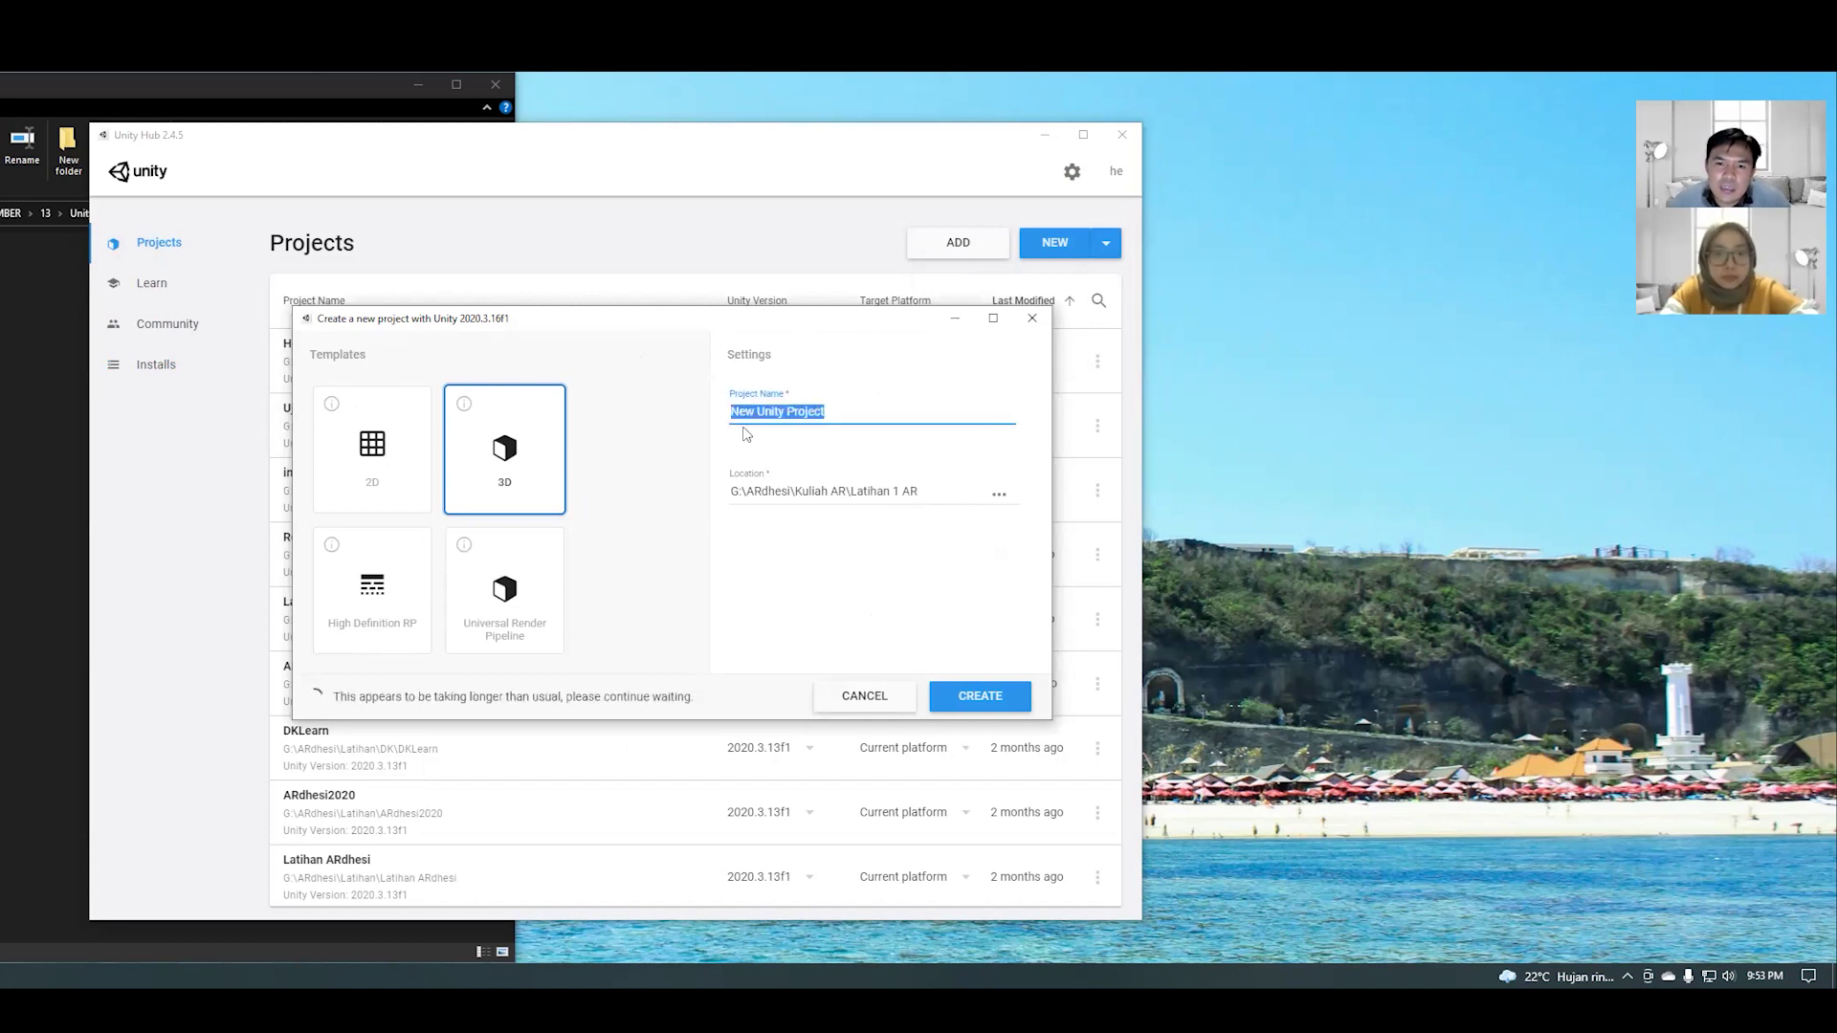
{"action": "left_click", "coordinate": [854, 413]}
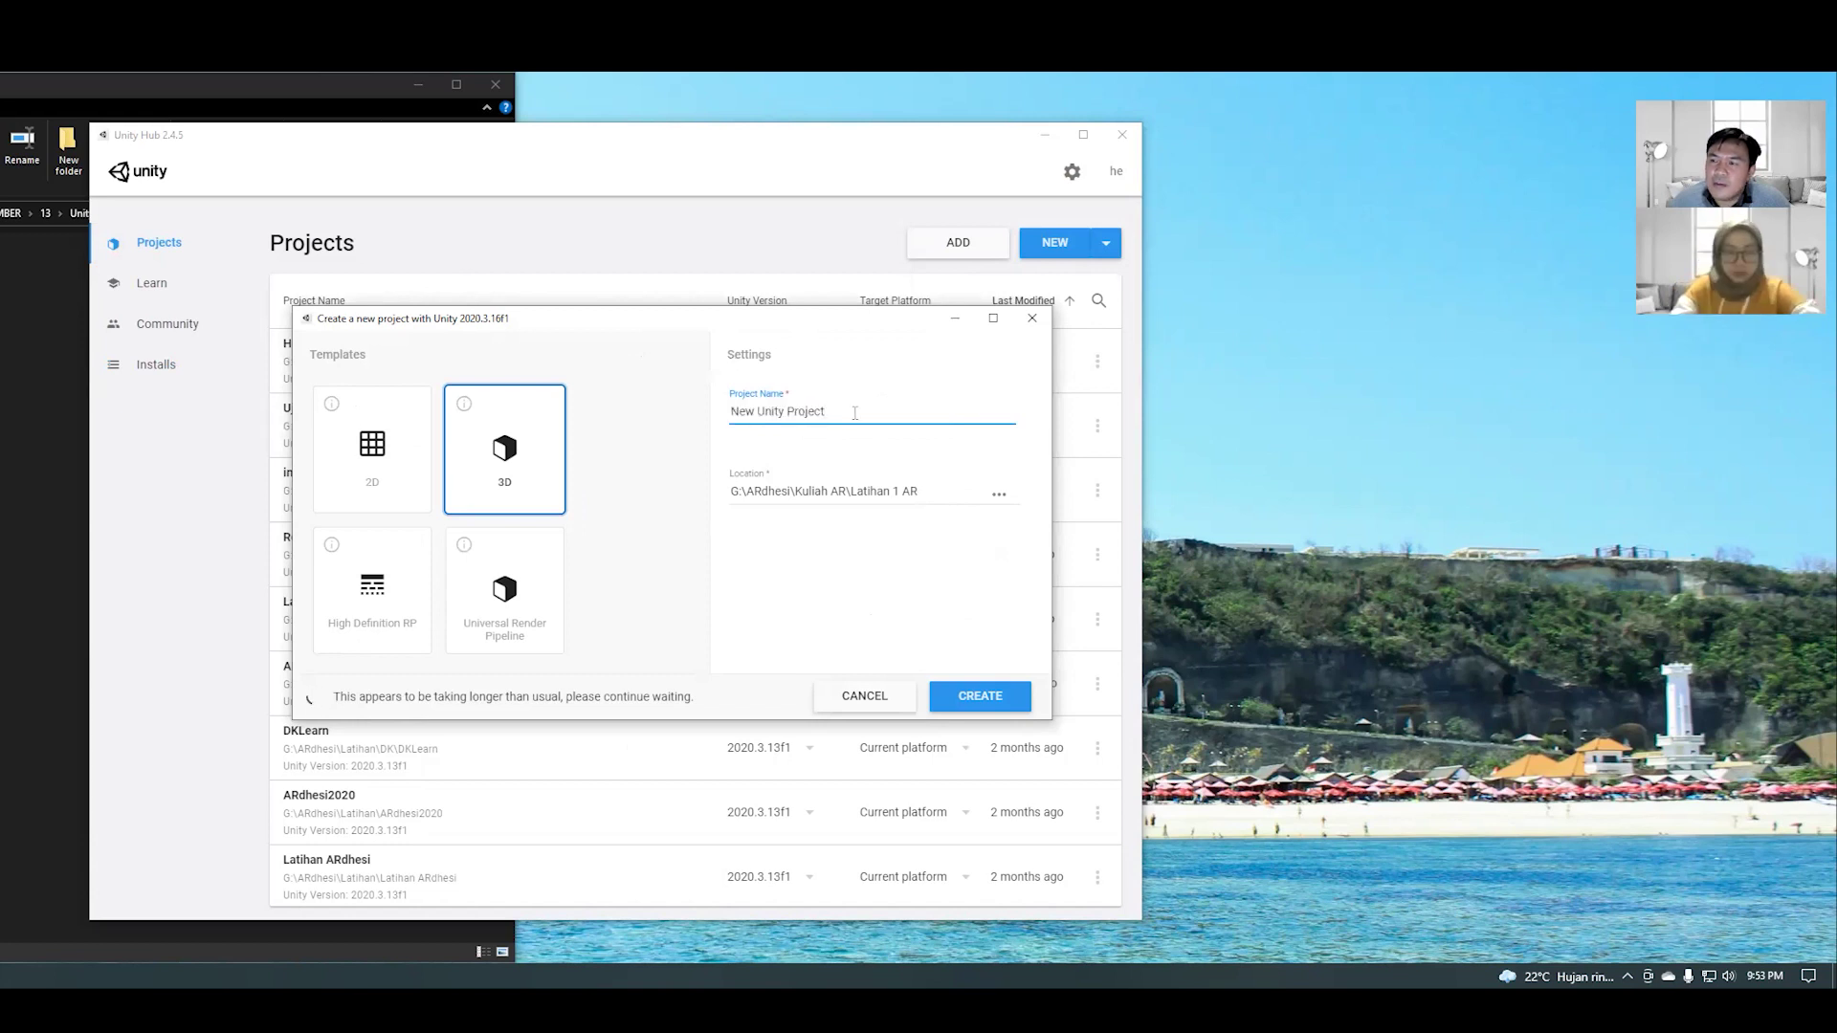
{"action": "triple_click", "coordinate": [854, 414]}
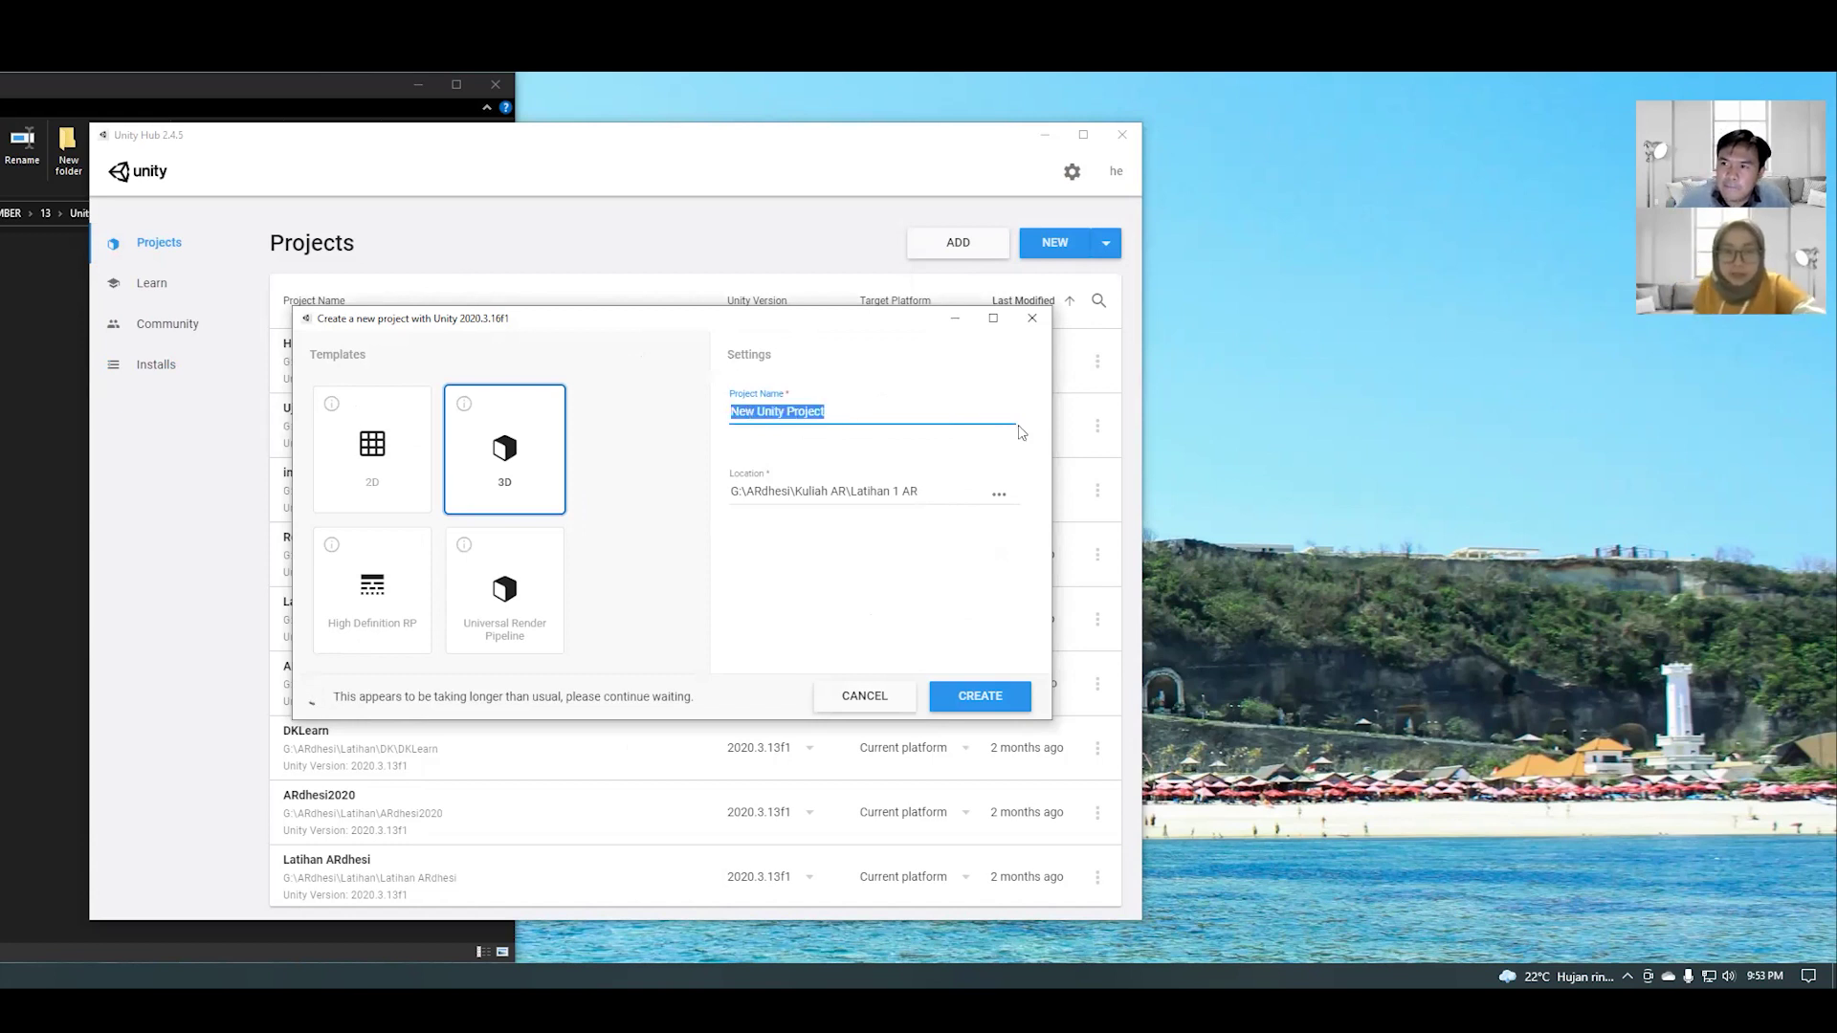
{"action": "type", "text": "Latihan AR"}
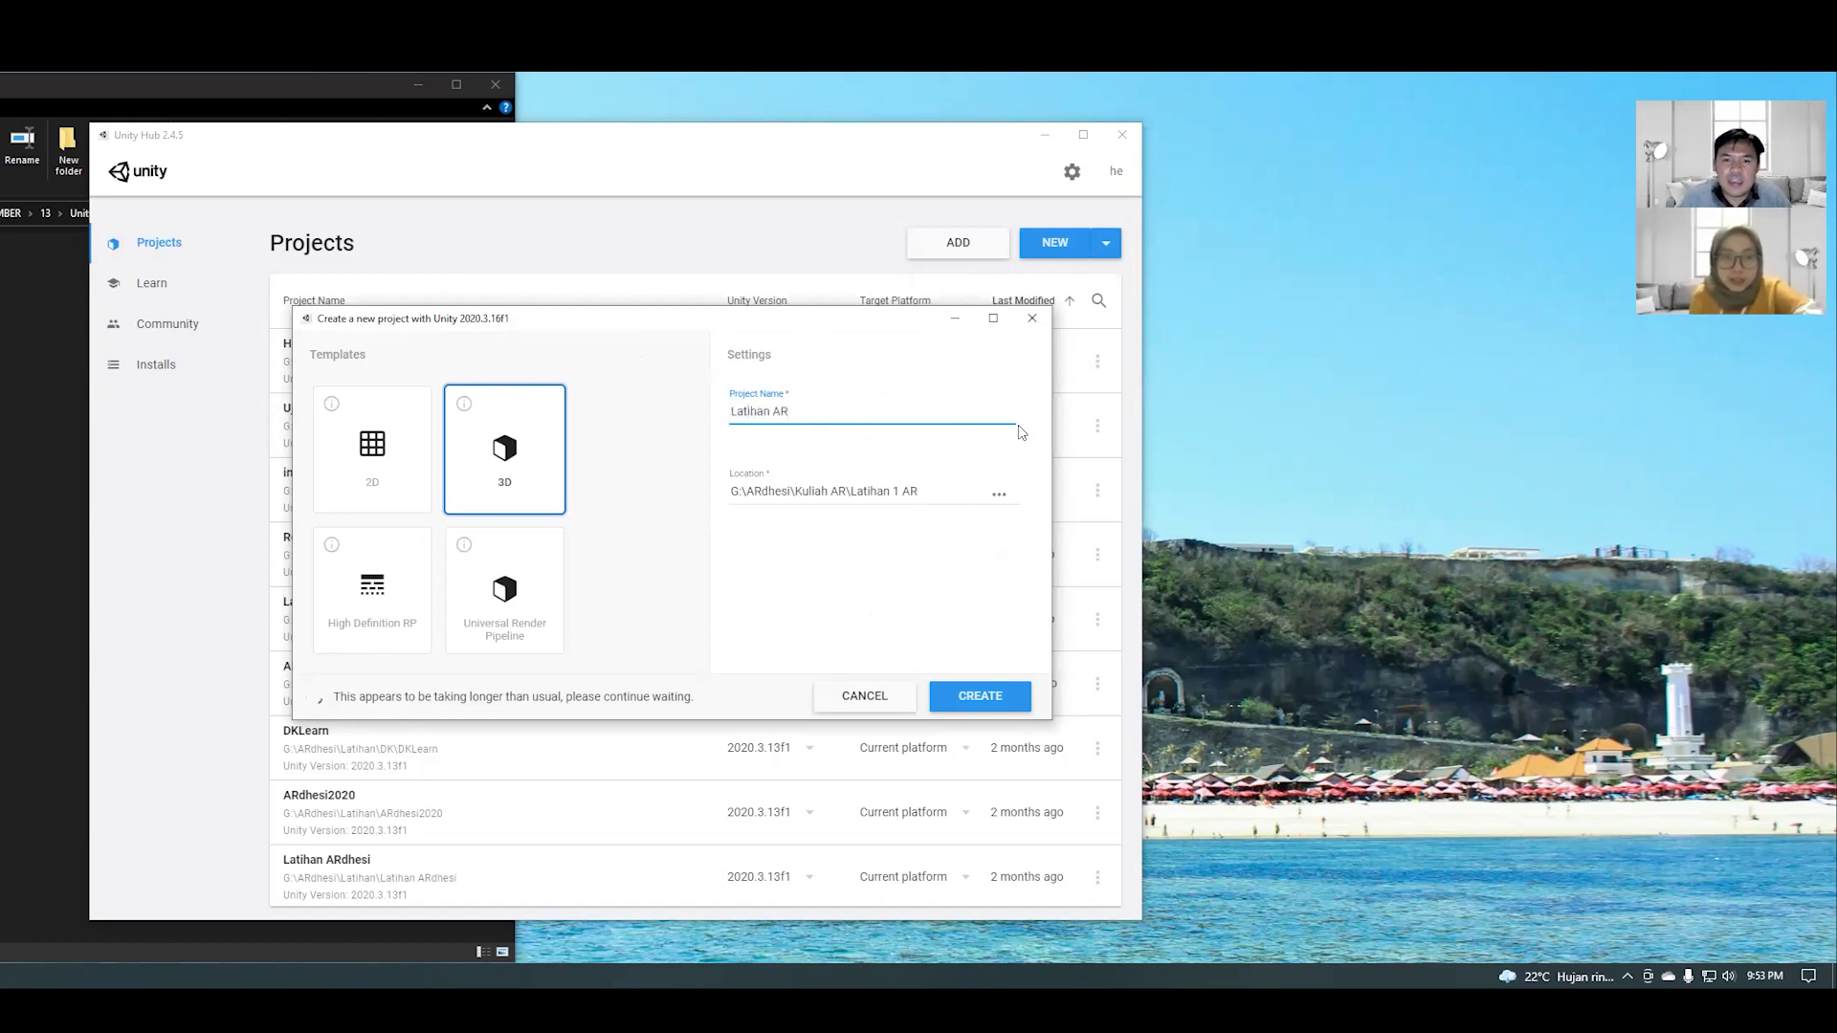
{"action": "type", "text": "1"}
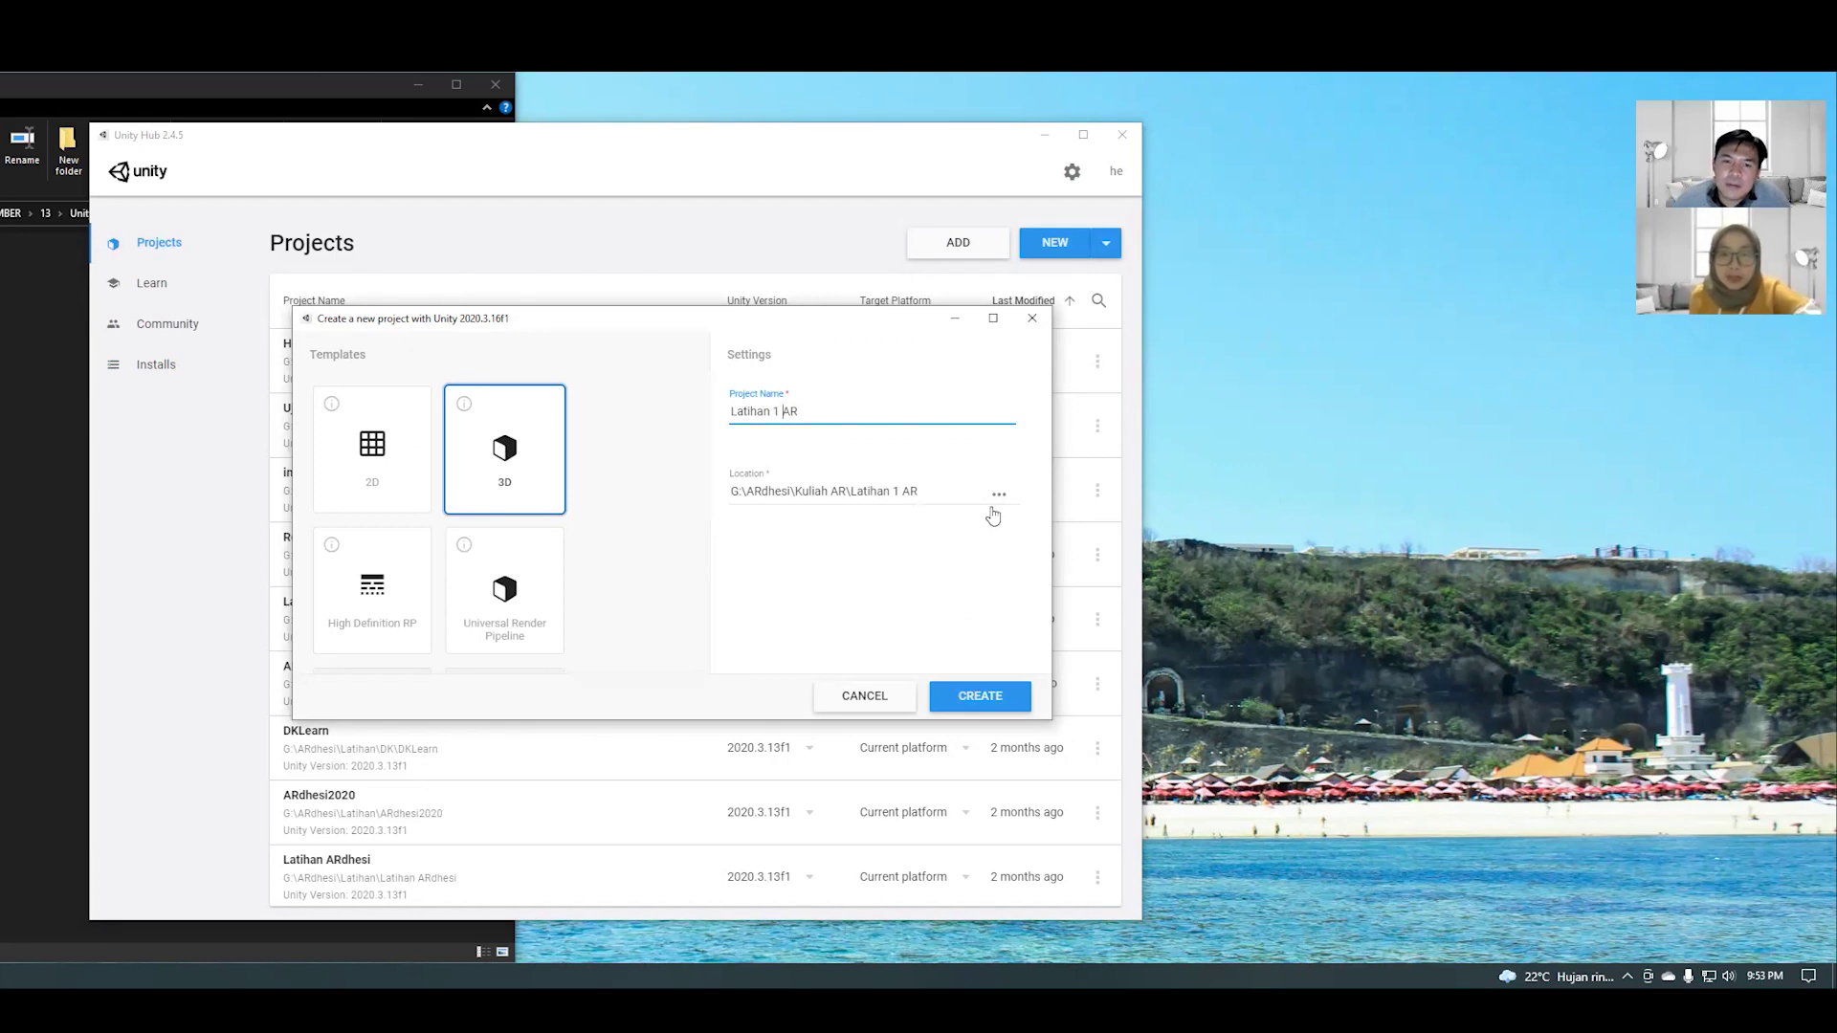
{"action": "key", "text": "BackSpace"}
{"action": "type", "text": "_"}
{"action": "key", "text": "BackSpace"}
{"action": "type", "text": "_"}
{"action": "key", "text": "Delete"}
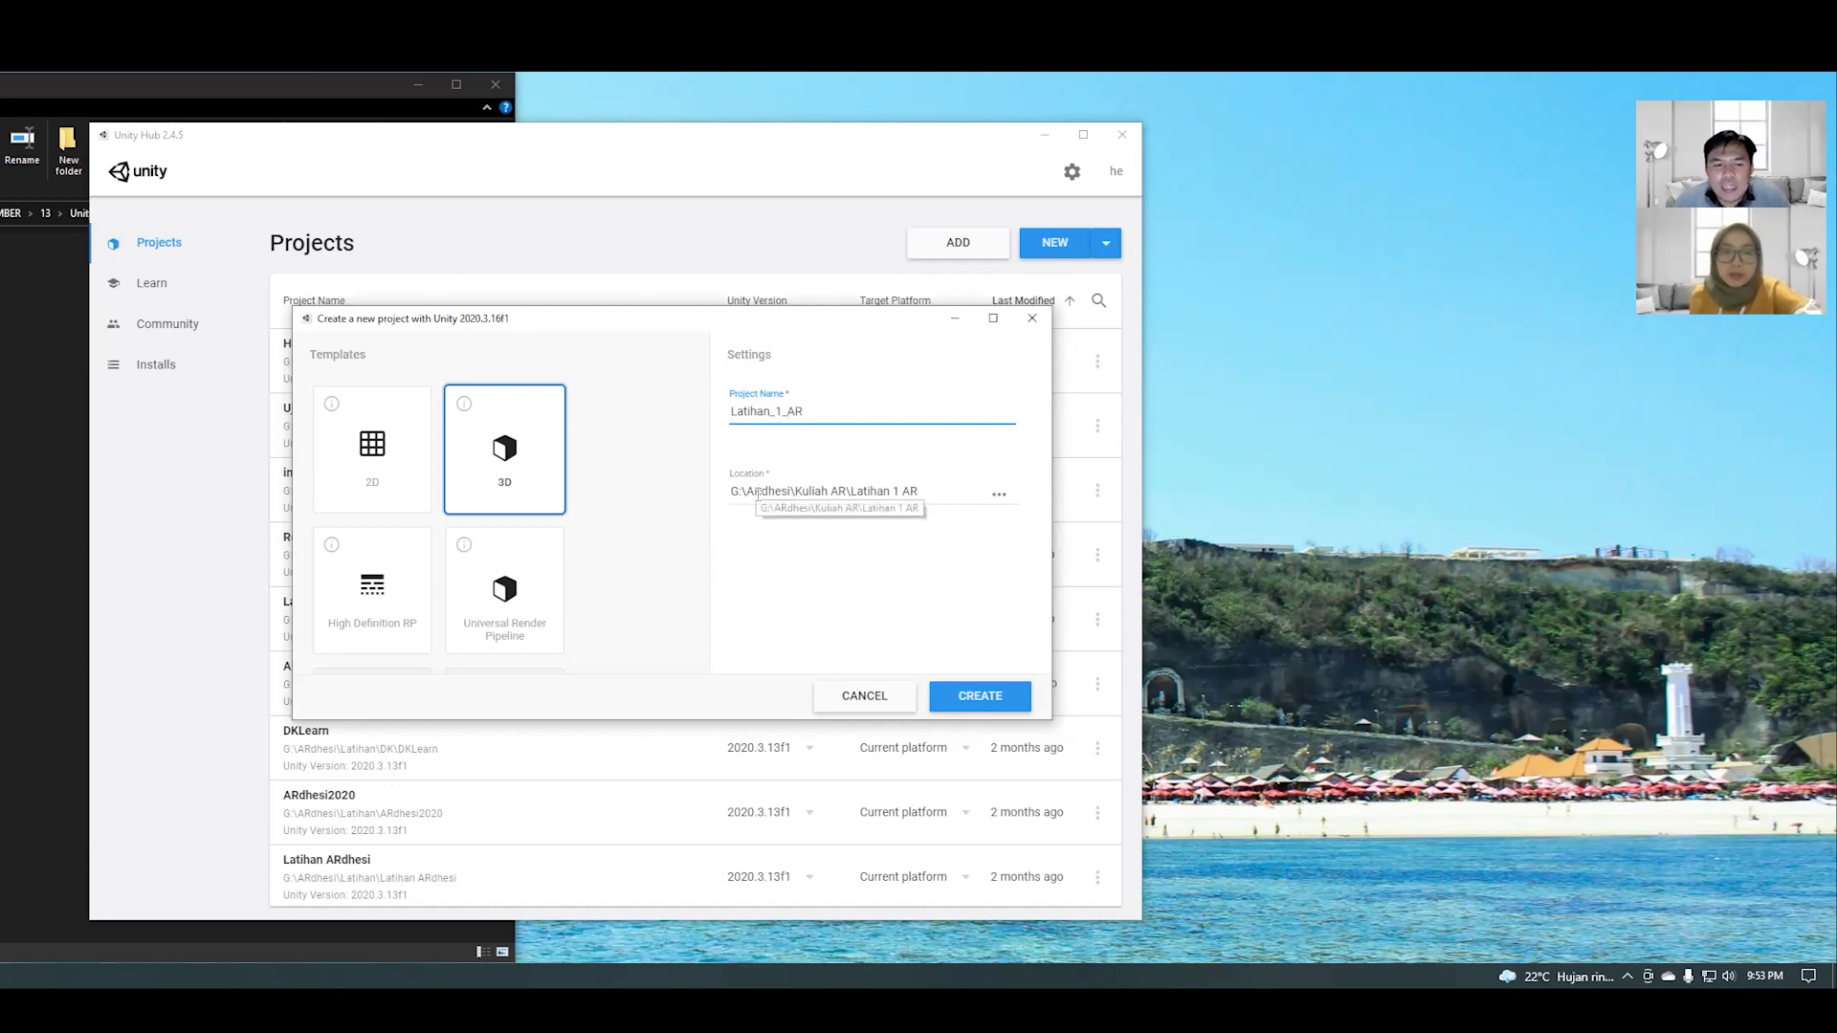
- Set the project location to a new folder named Latihan Baru inside Kuliah AR, and create the project
{"action": "left_click", "coordinate": [999, 496]}
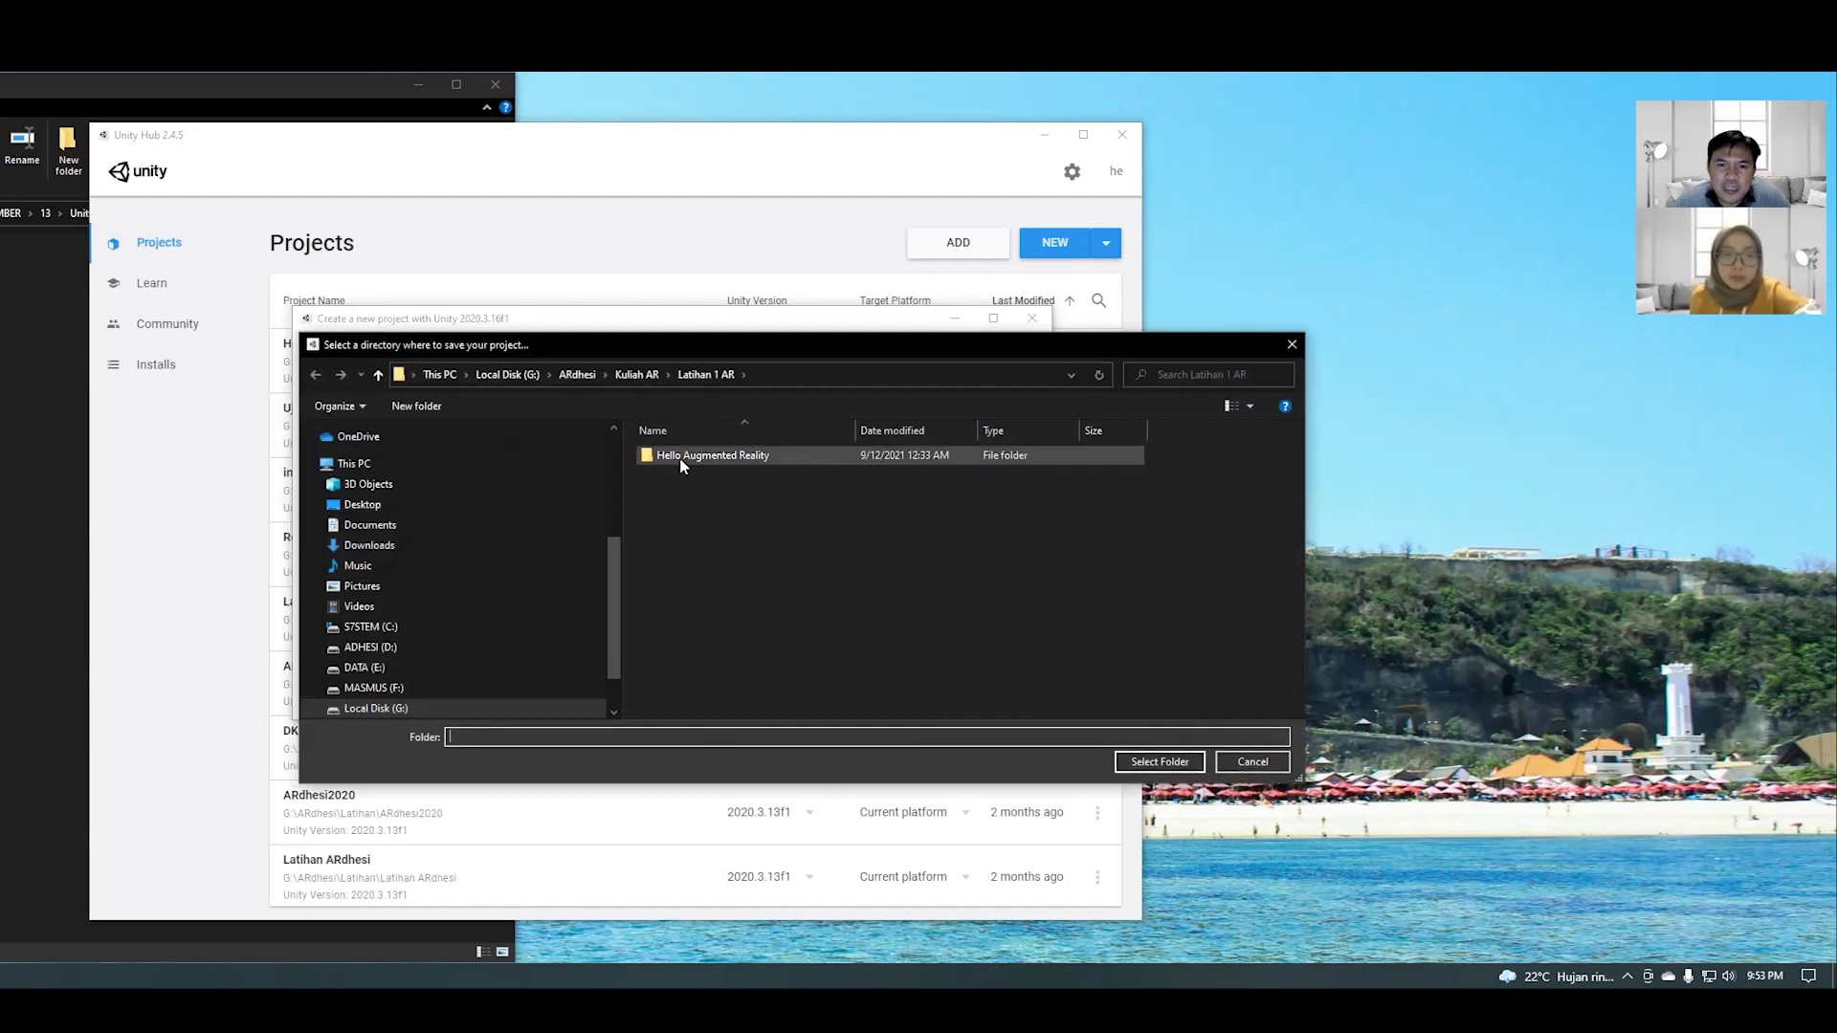
{"action": "left_click", "coordinate": [646, 384]}
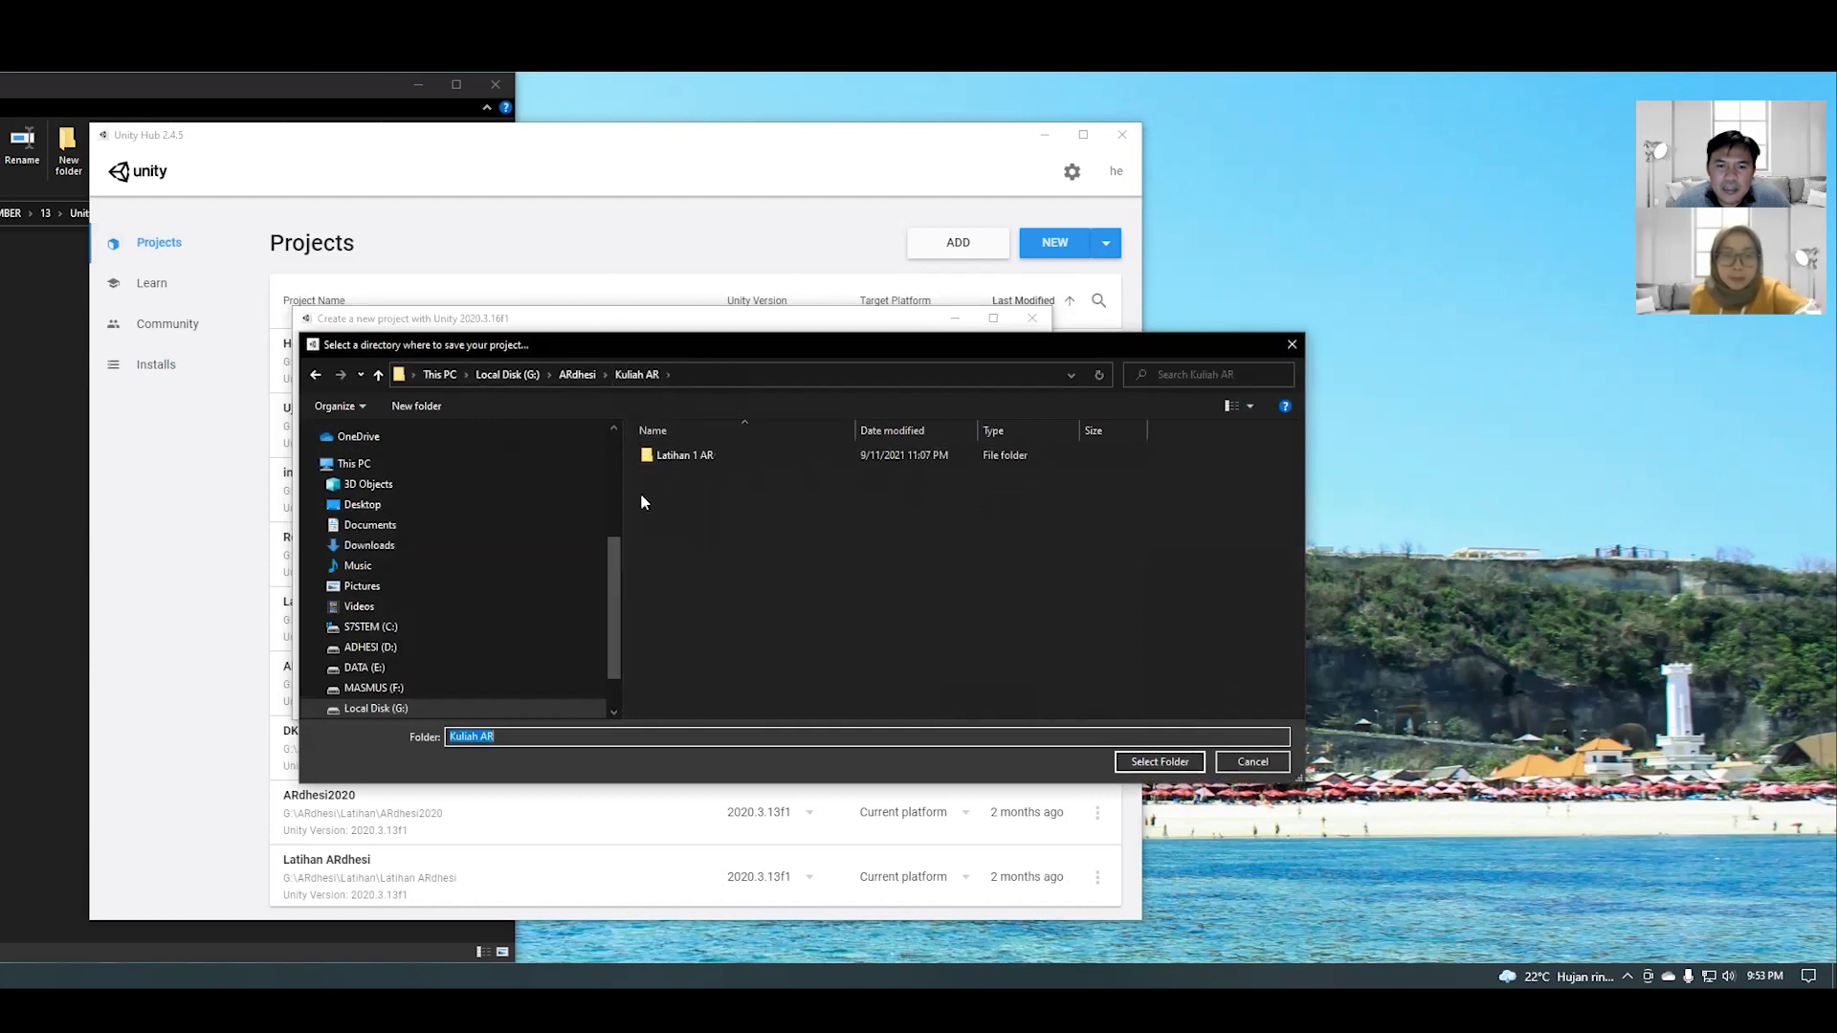
{"action": "left_click", "coordinate": [417, 407]}
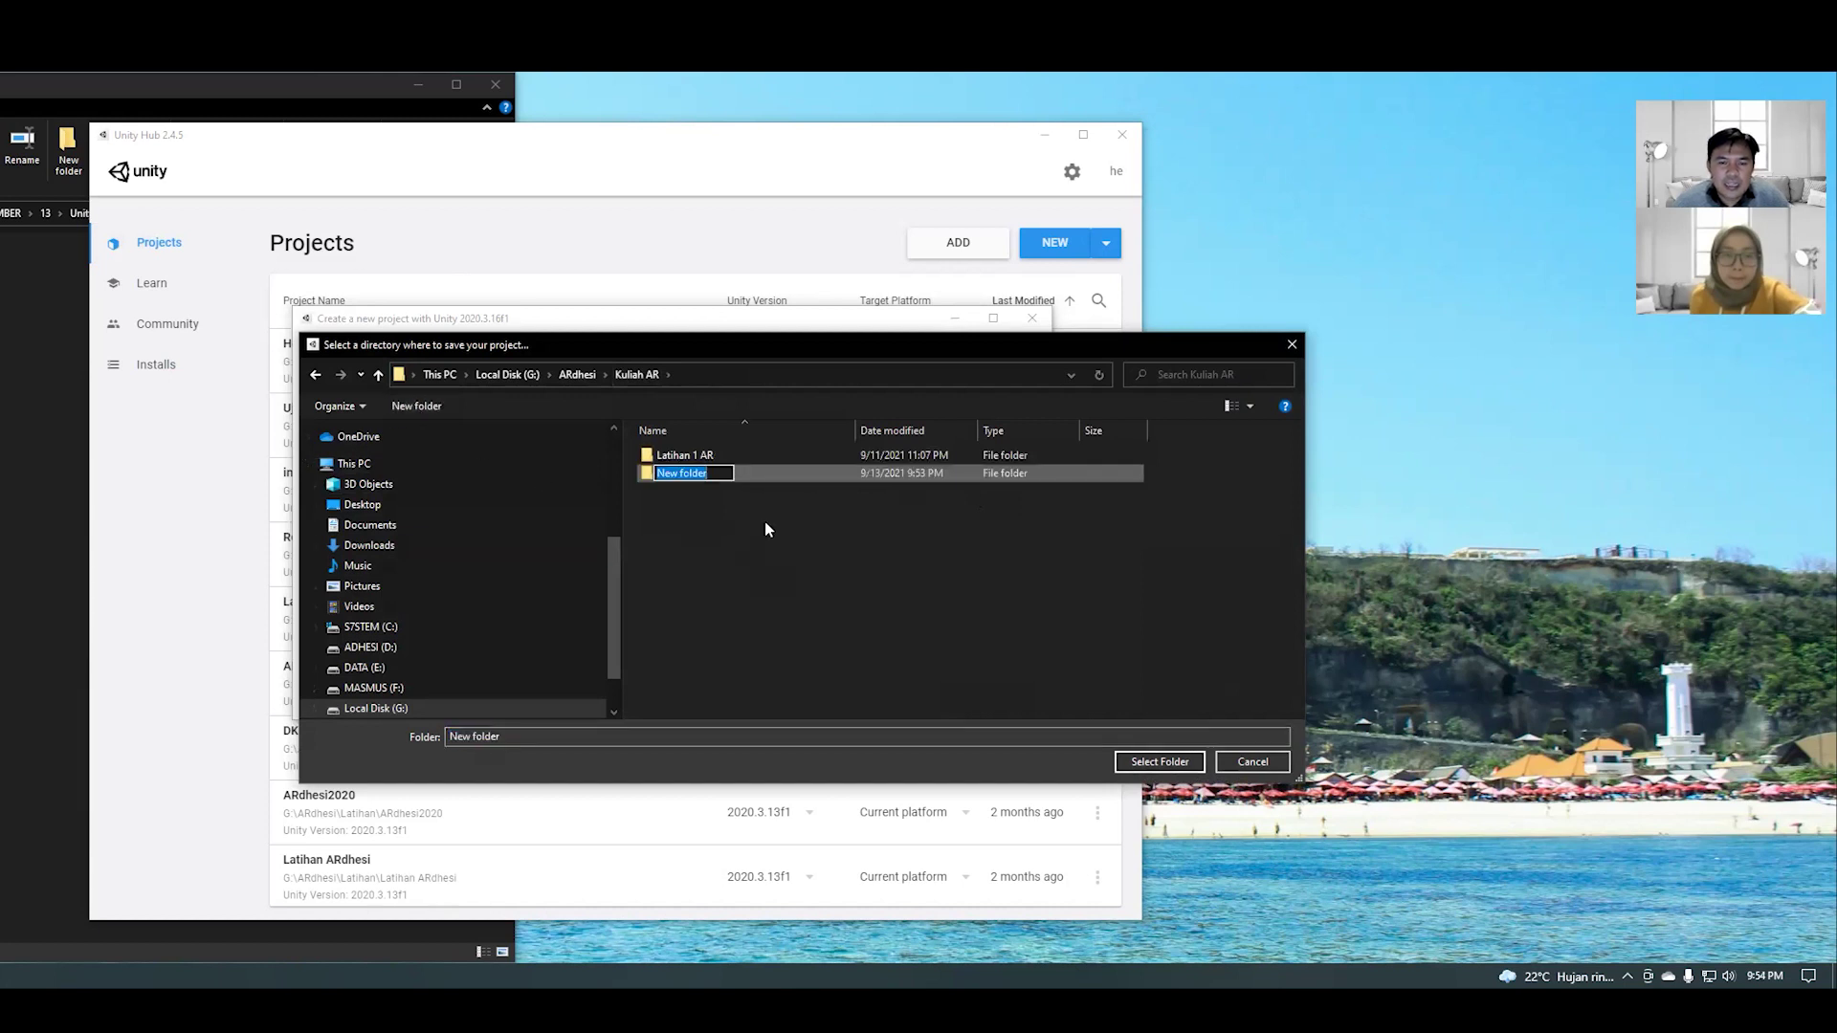
{"action": "type", "text": "Latihan Baru"}
{"action": "key", "text": "Return"}
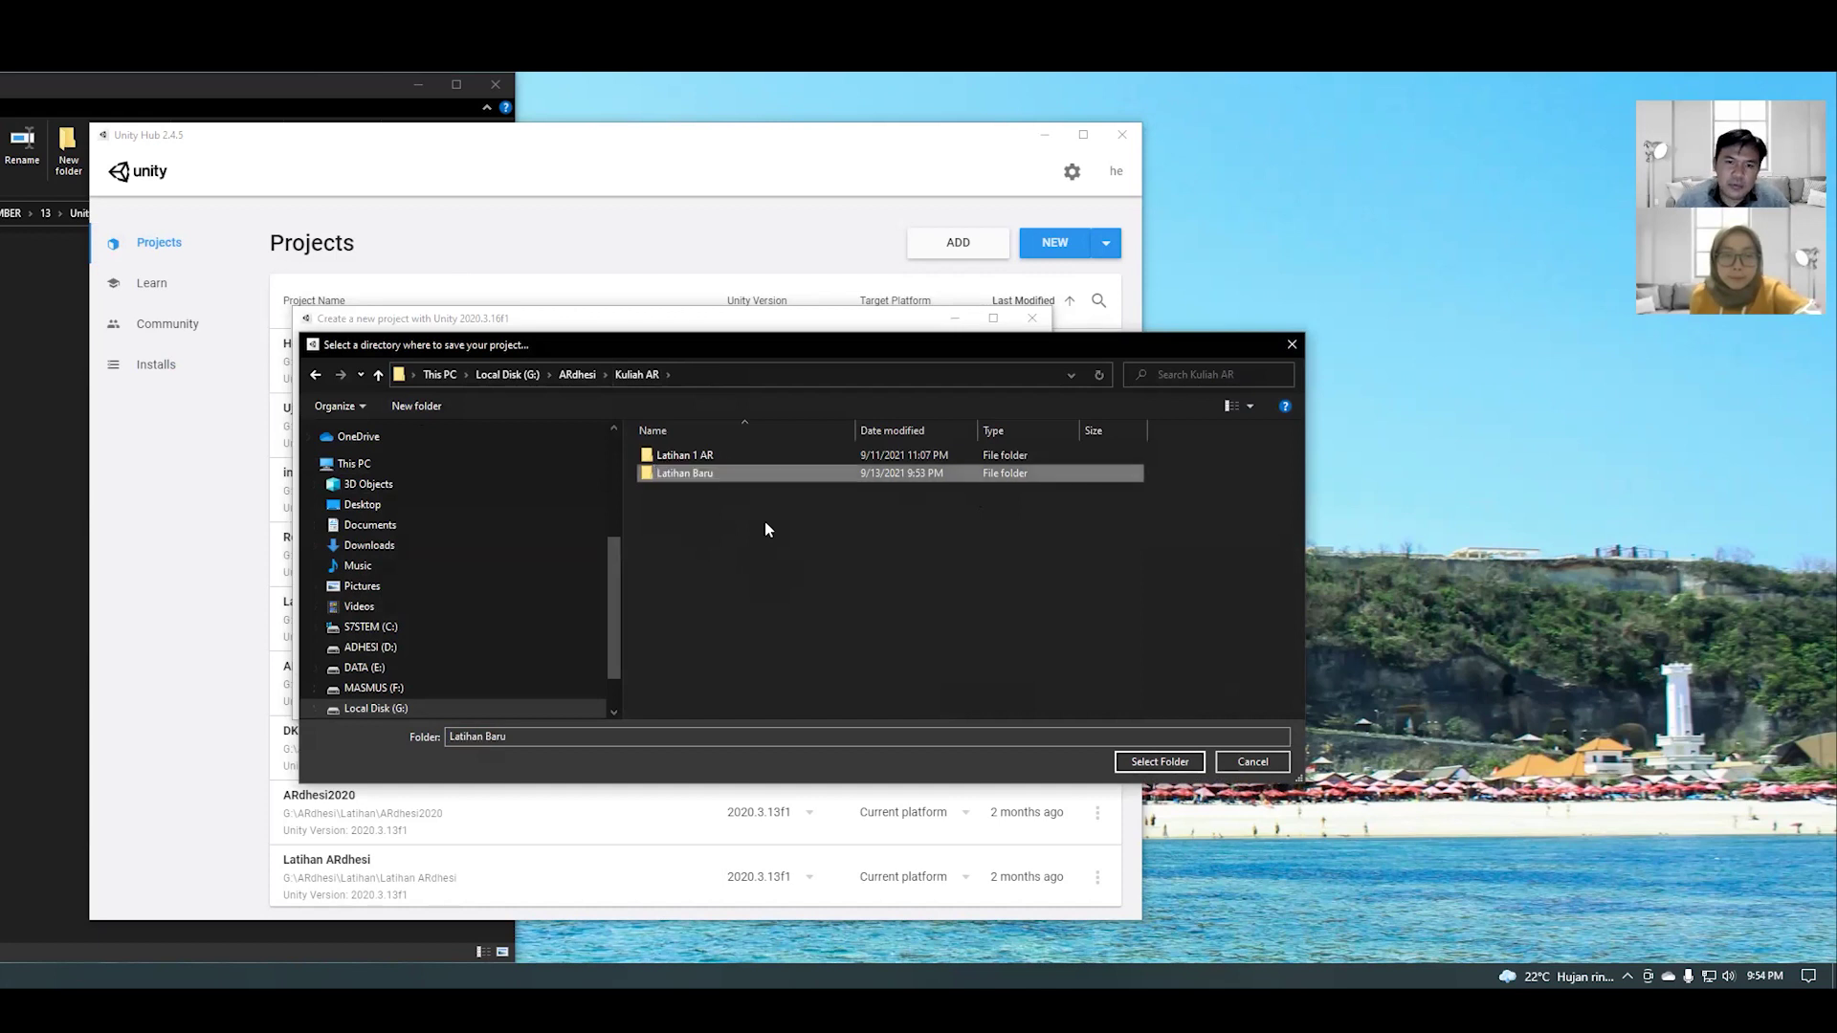
{"action": "double_click", "coordinate": [687, 473]}
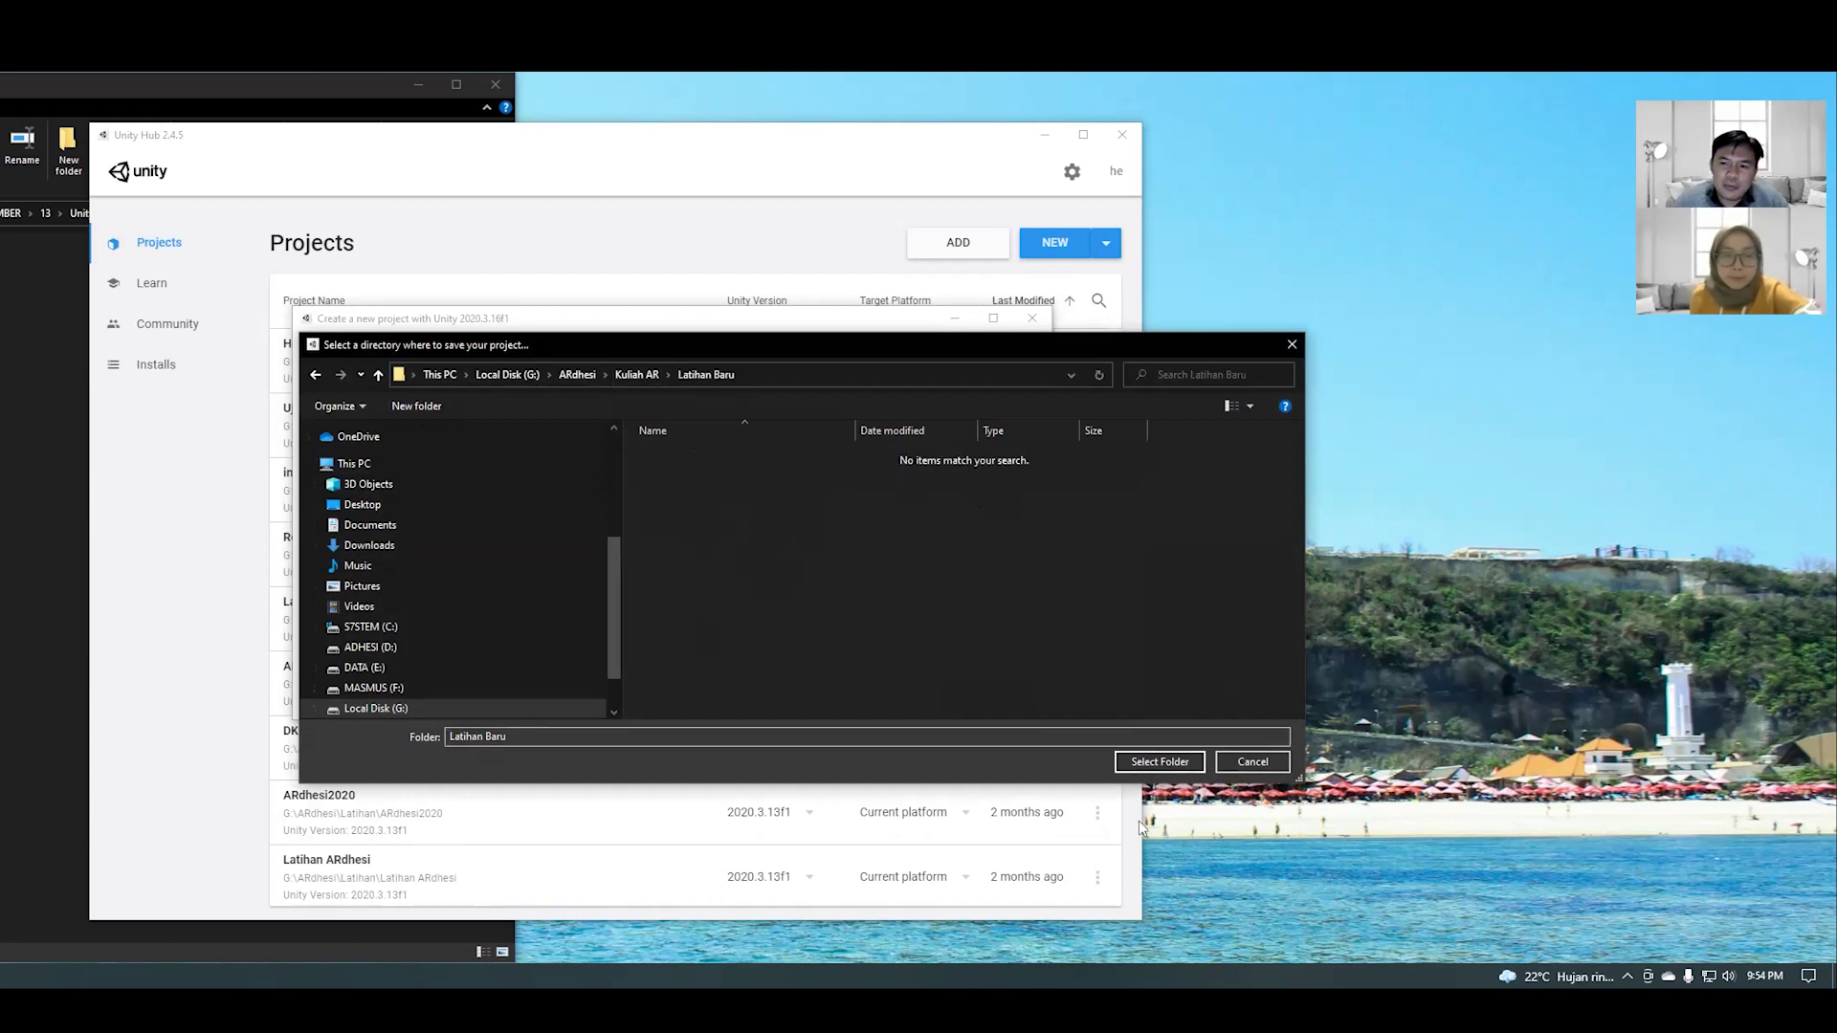
{"action": "left_click", "coordinate": [1159, 762]}
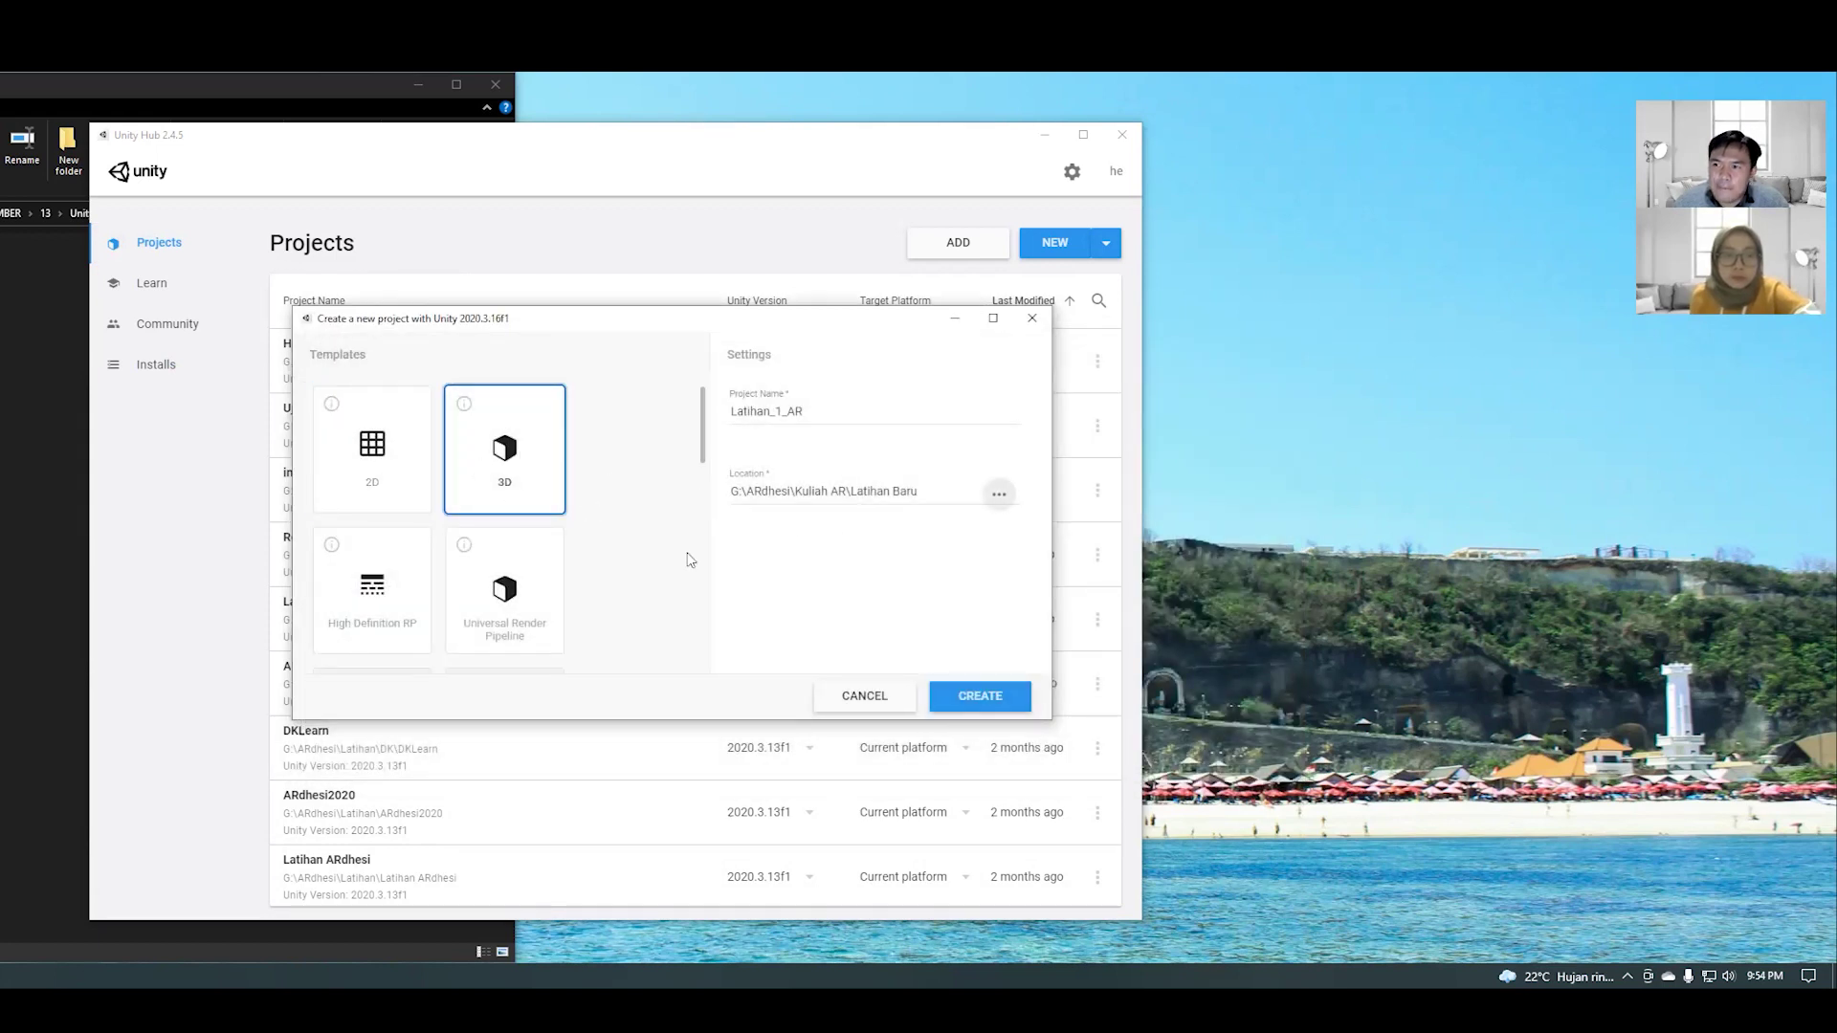
{"action": "left_click", "coordinate": [980, 696]}
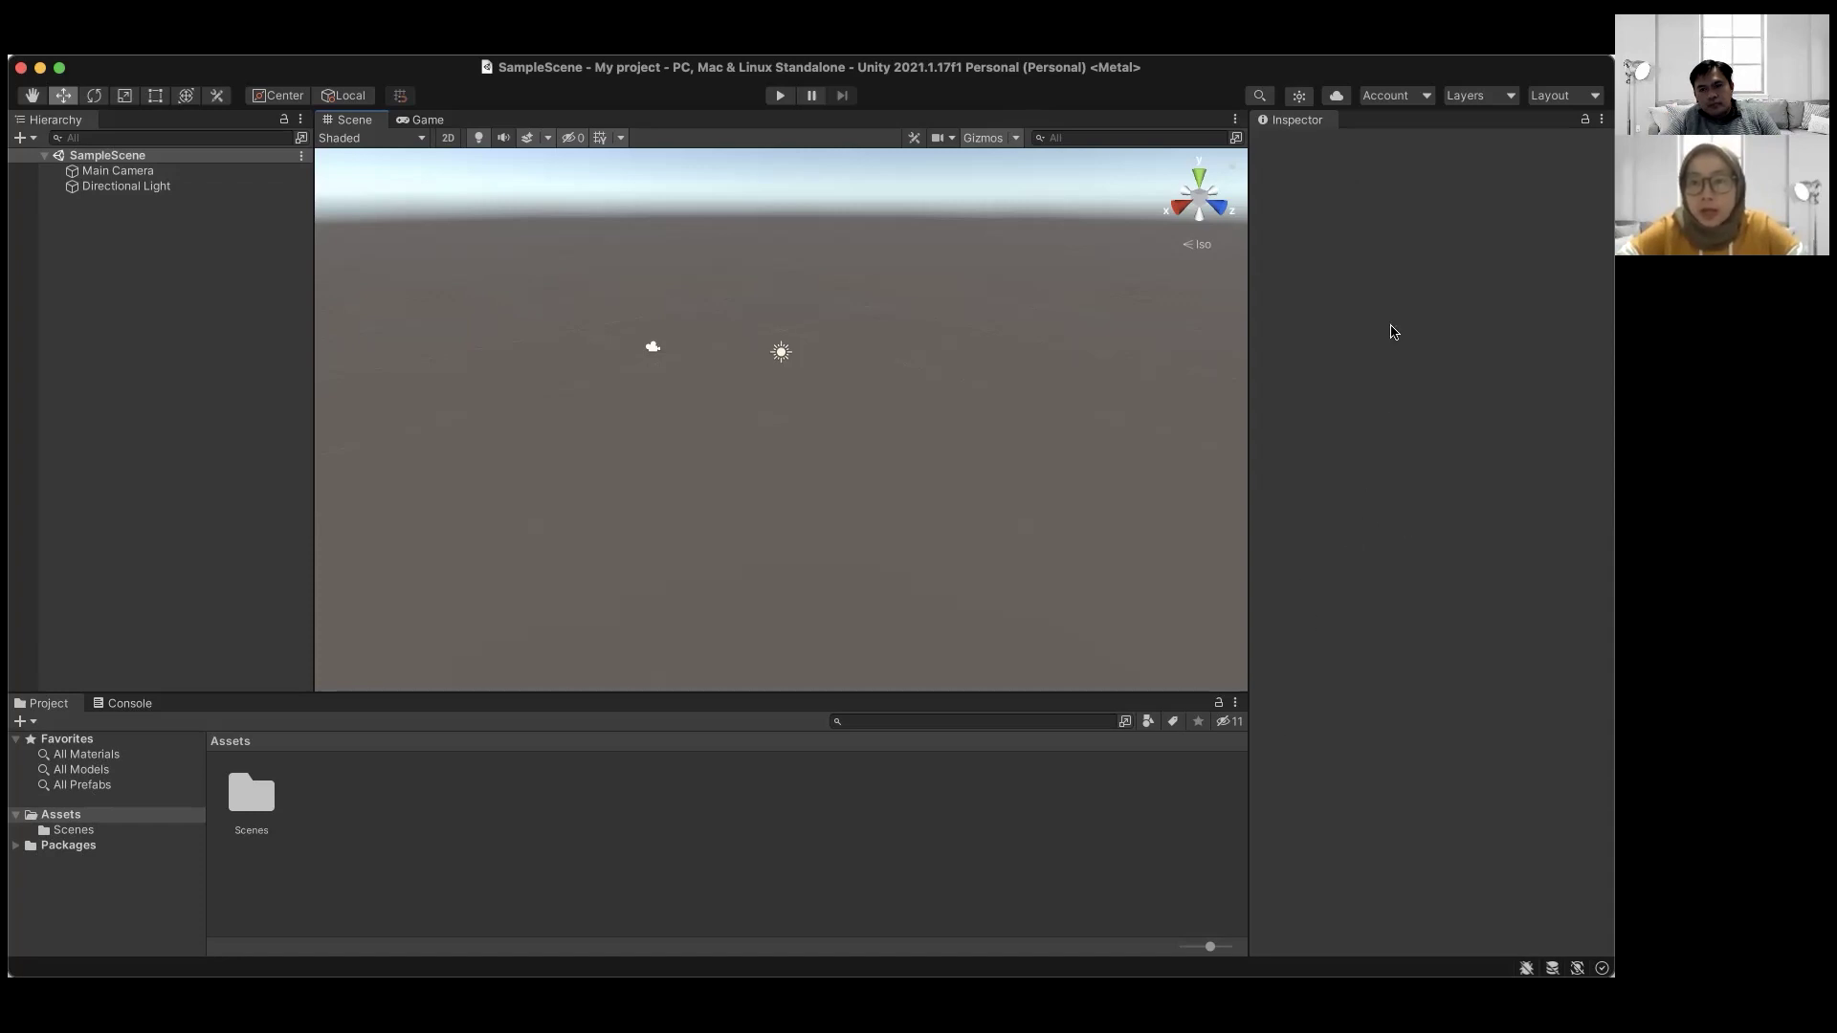
- In the Unity Editor, examine the Main Camera's properties, and compare the Game view of SampleScene with its Scene view
{"action": "left_click", "coordinate": [108, 172]}
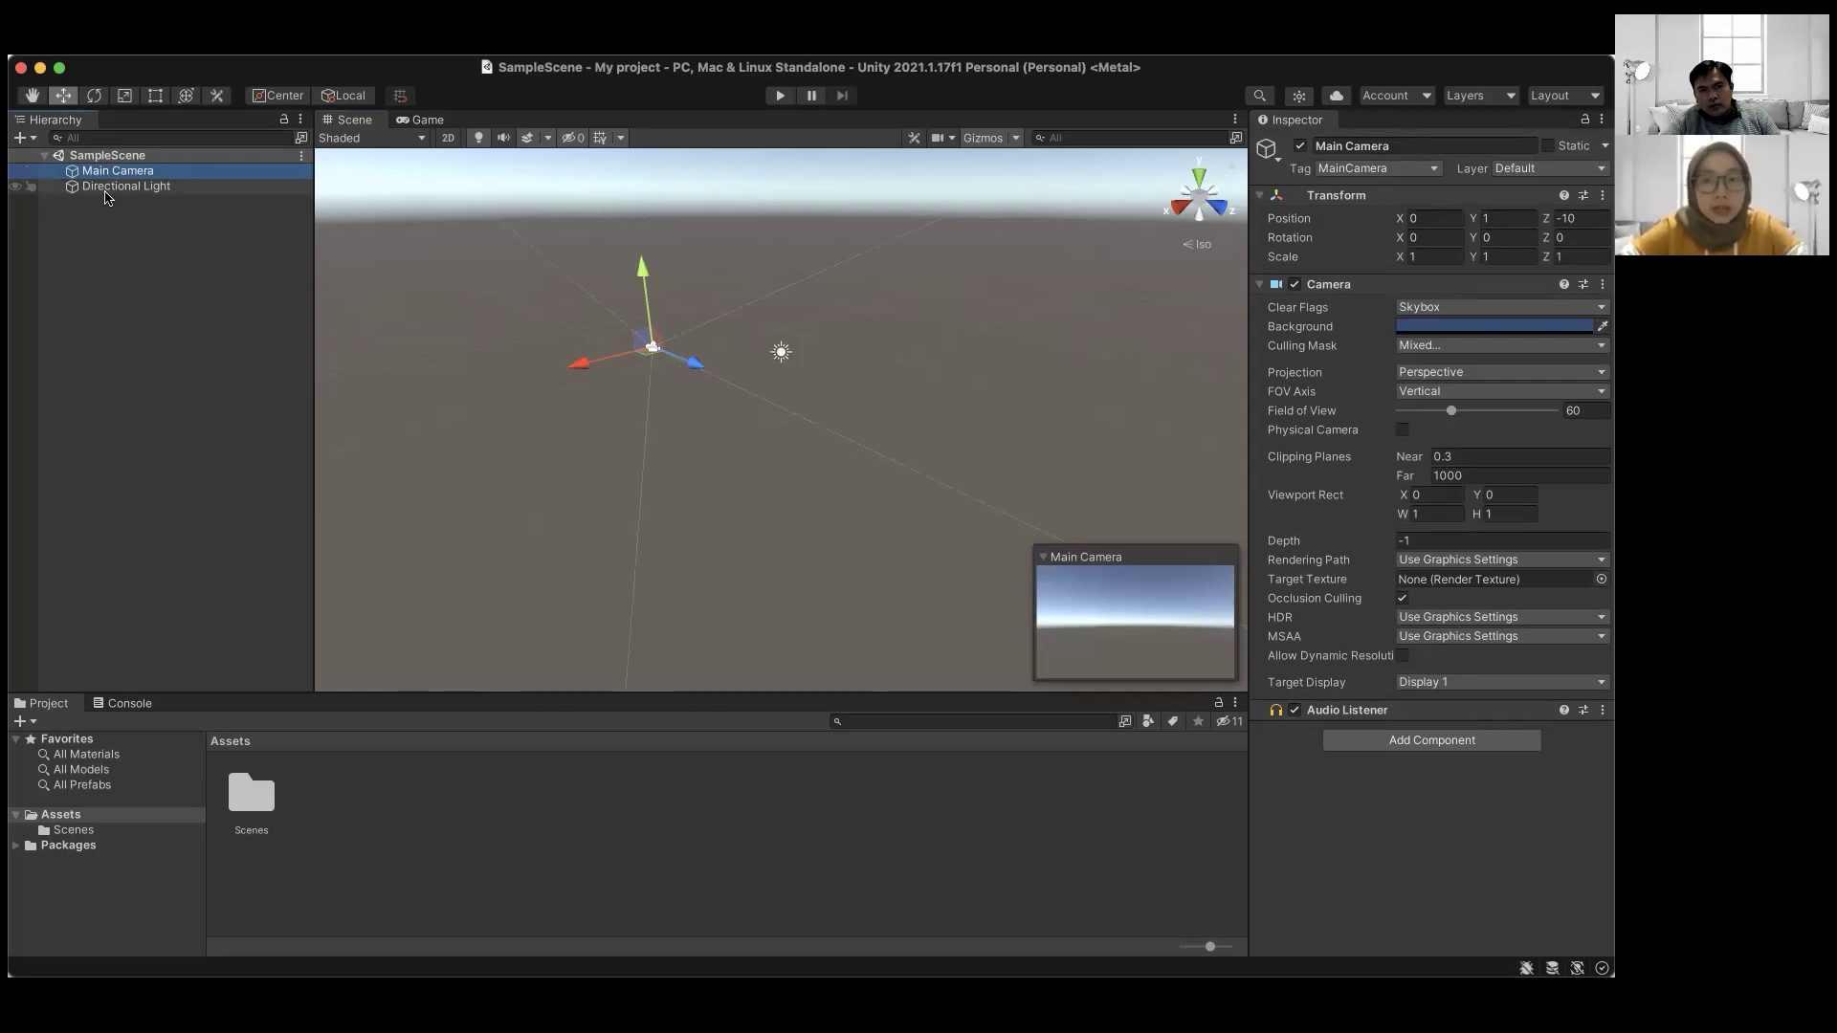
{"action": "left_click", "coordinate": [98, 188]}
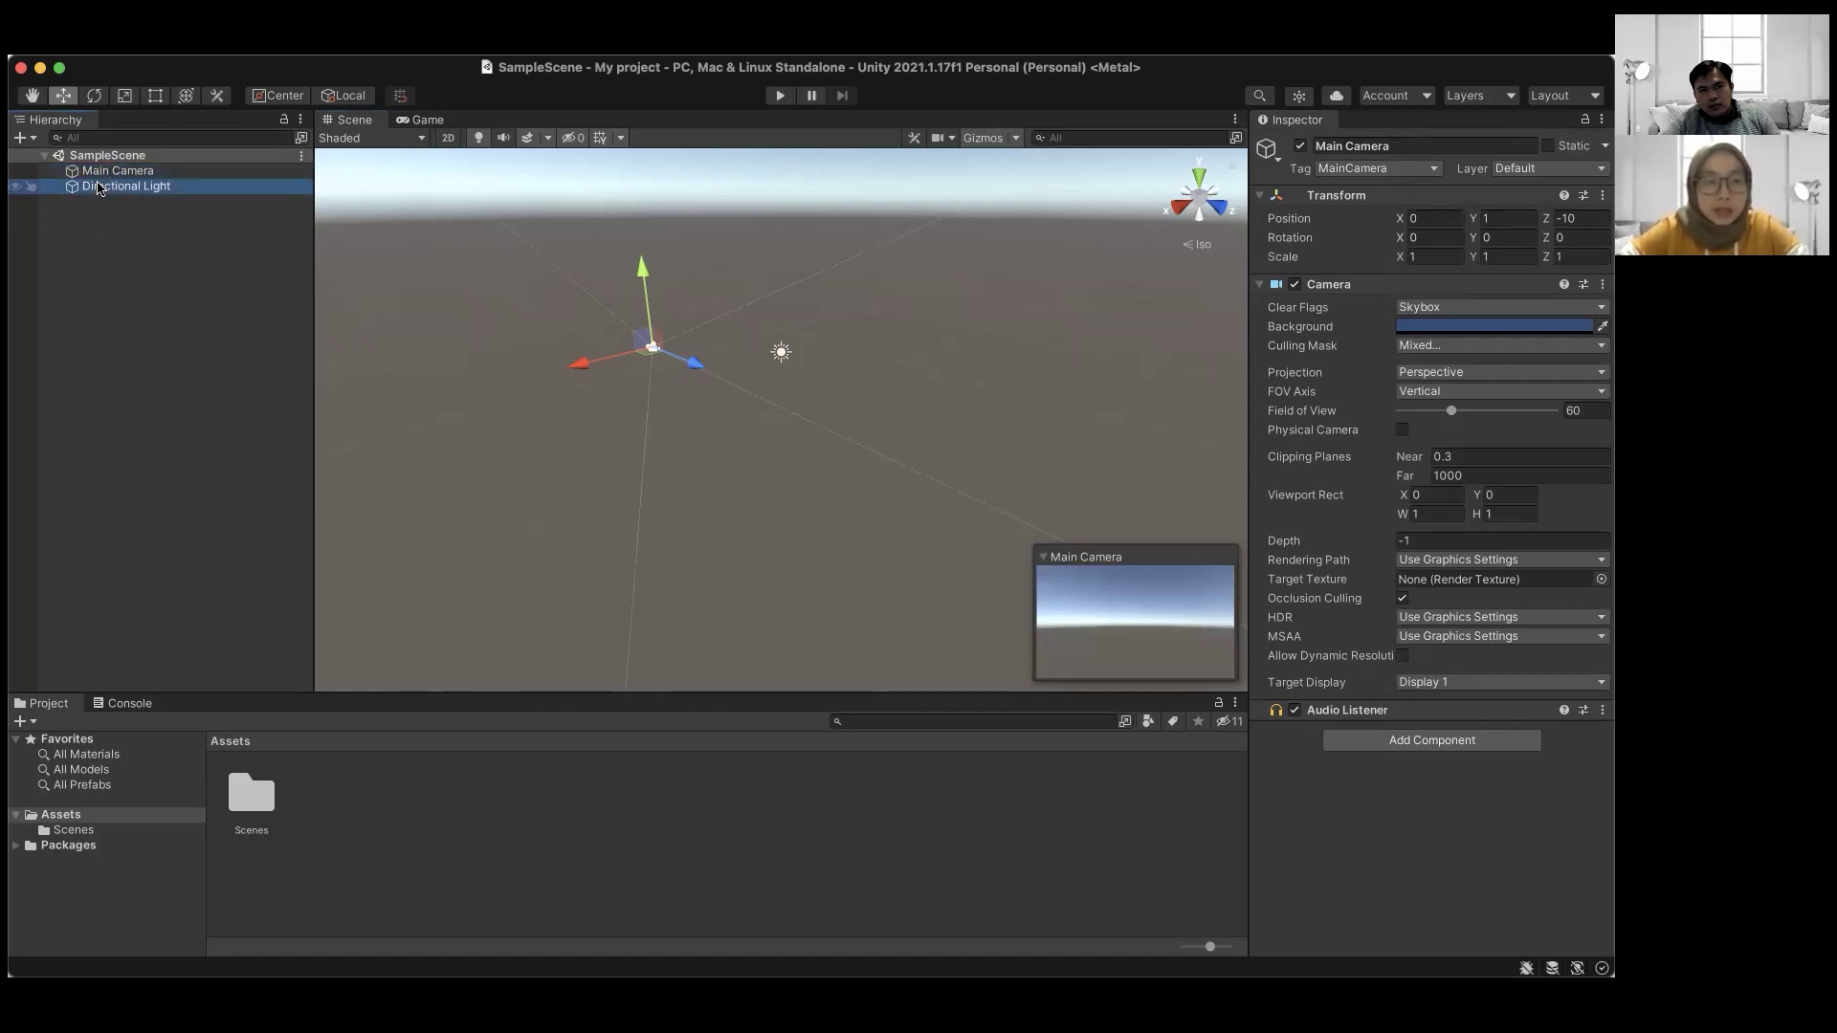
{"action": "left_click", "coordinate": [98, 172]}
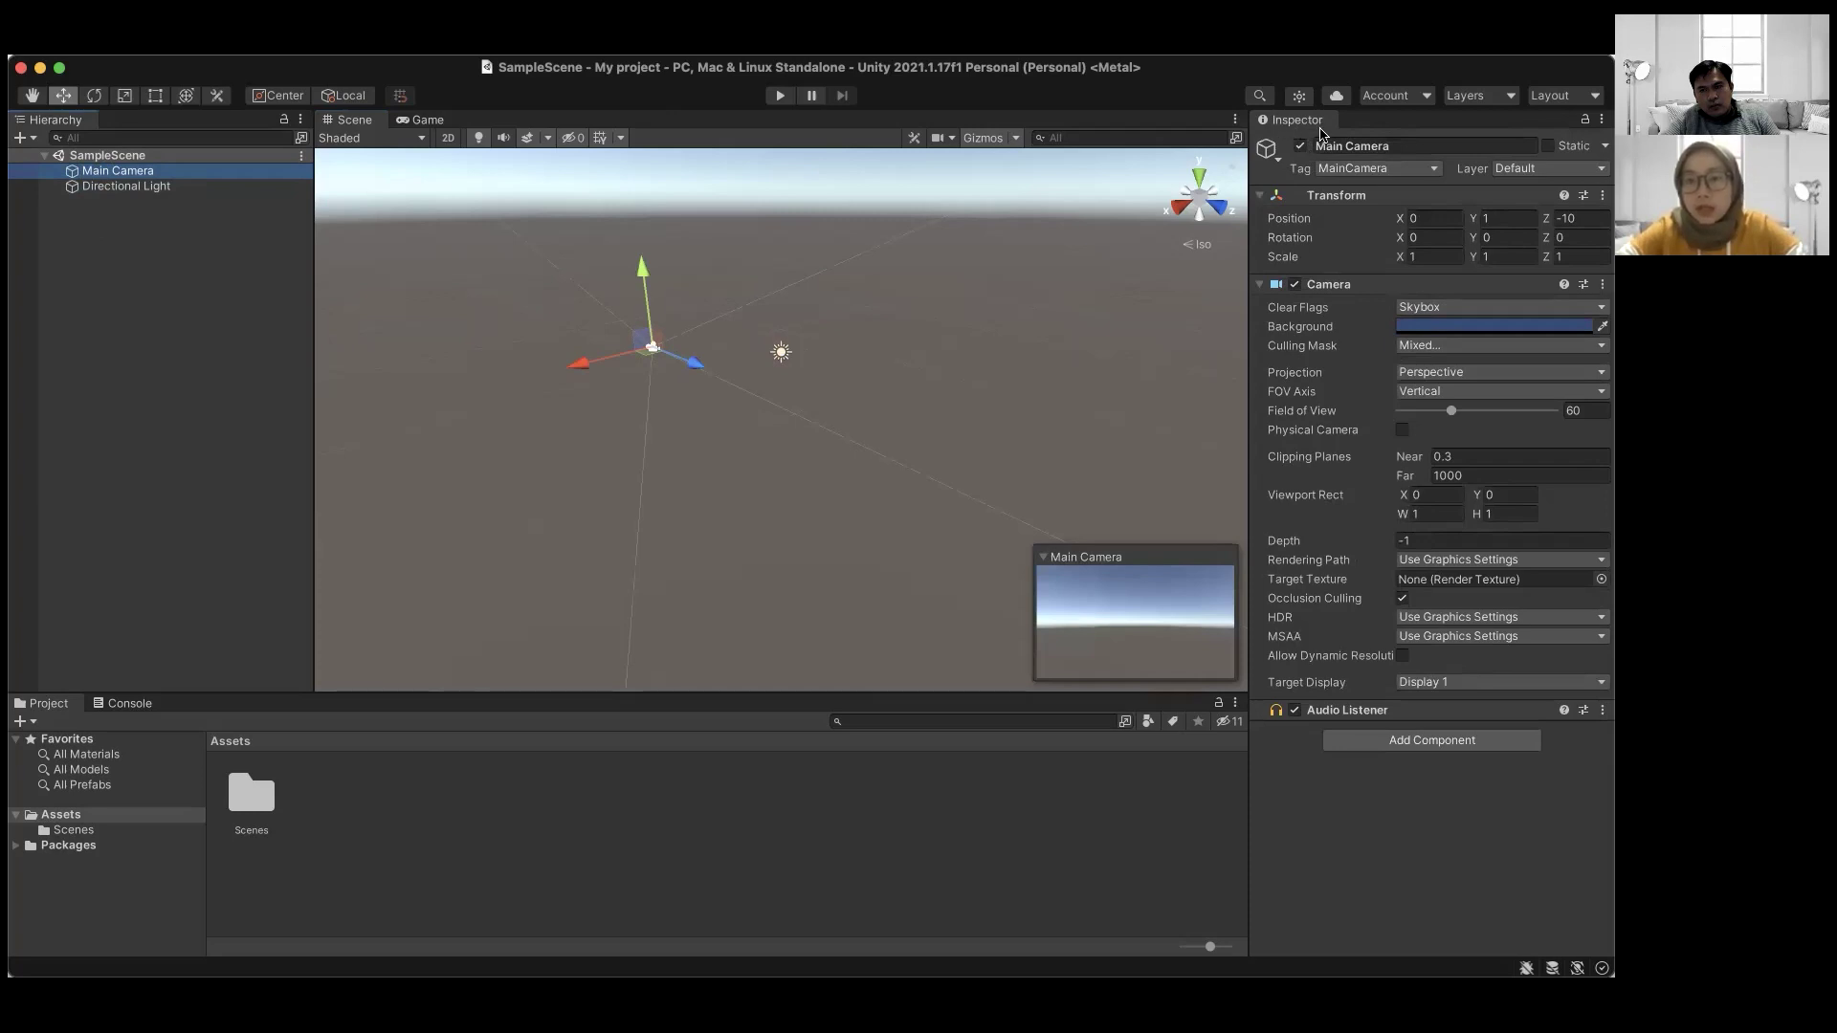
{"action": "left_click", "coordinate": [1403, 149]}
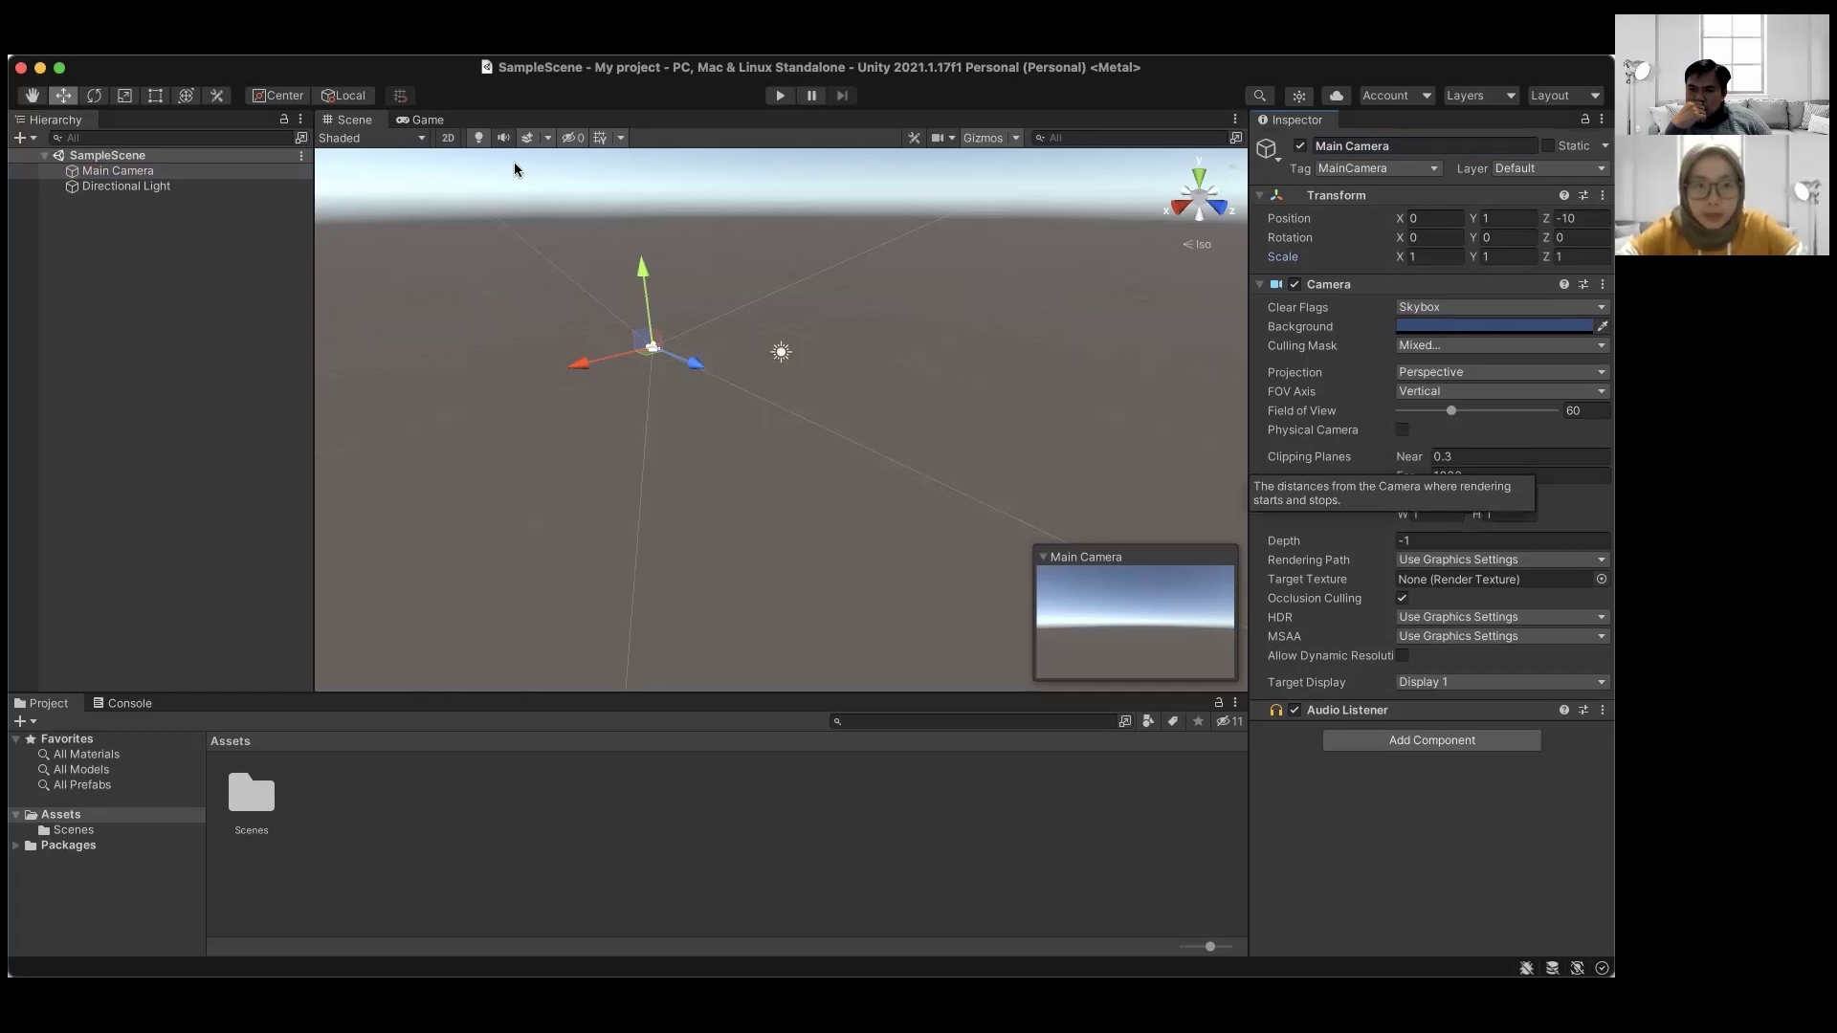
{"action": "left_click", "coordinate": [421, 119]}
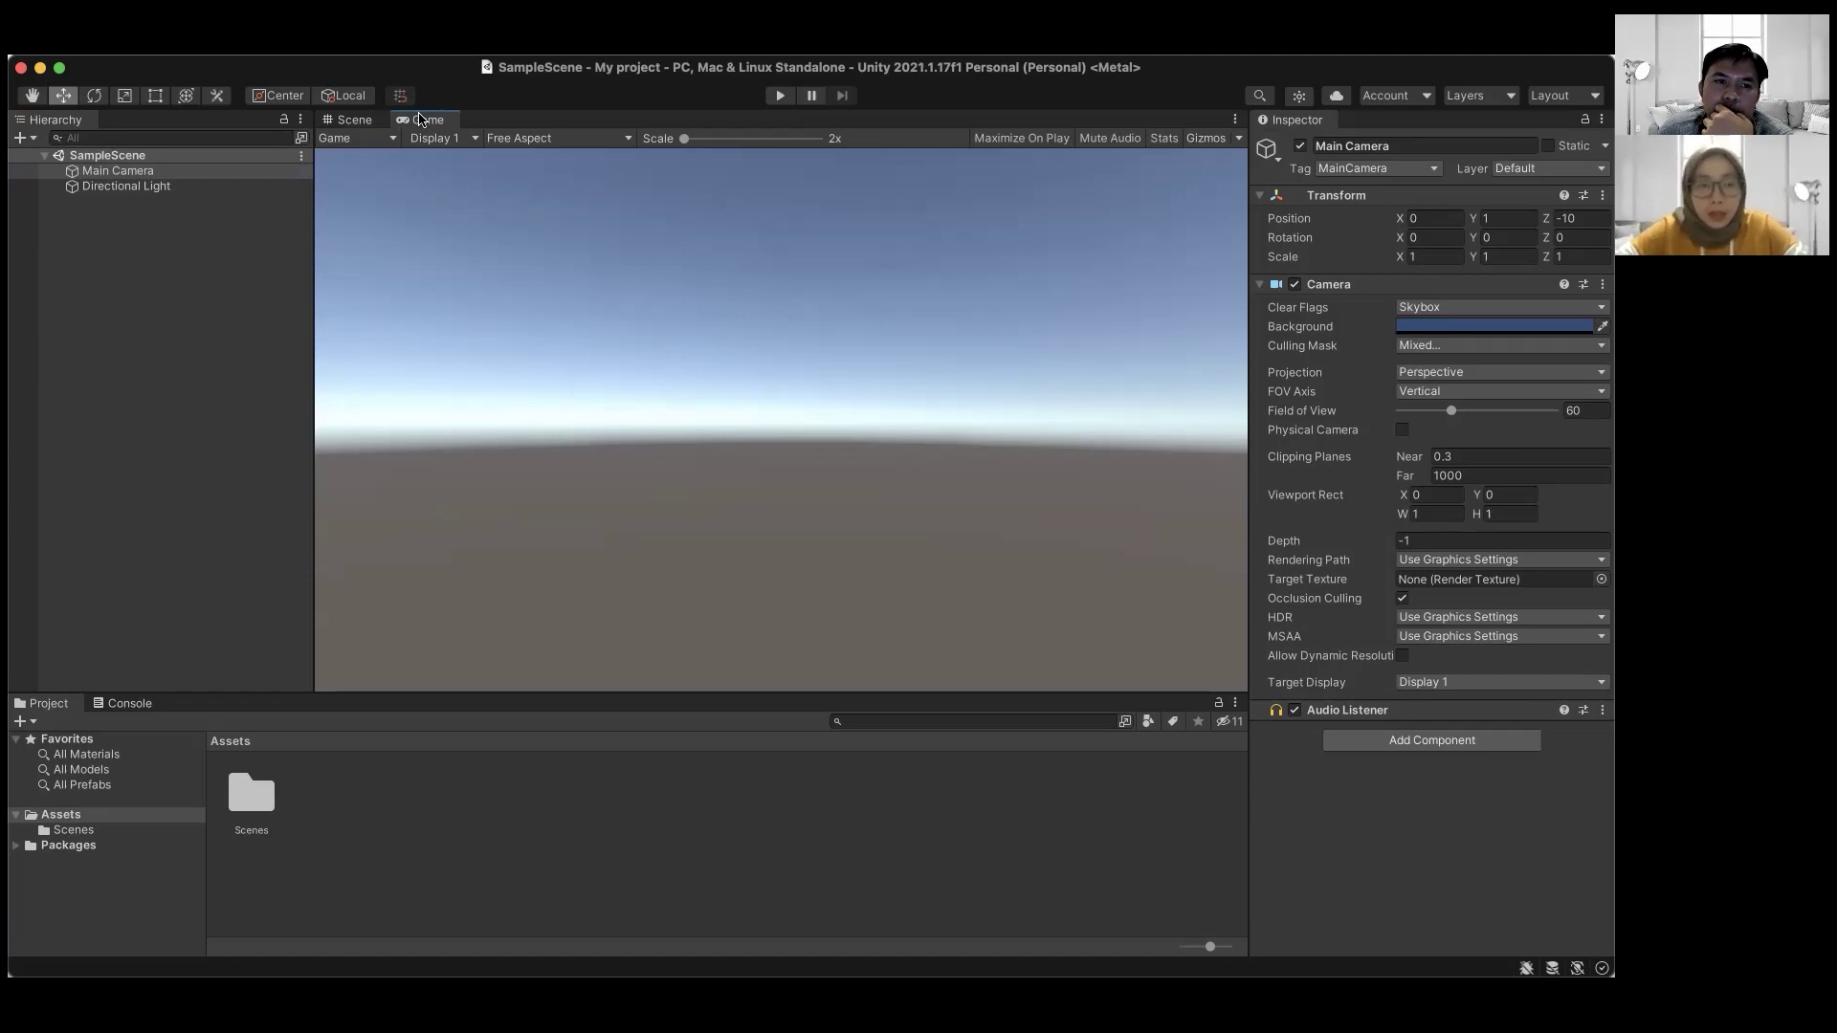
{"action": "left_click", "coordinate": [100, 157]}
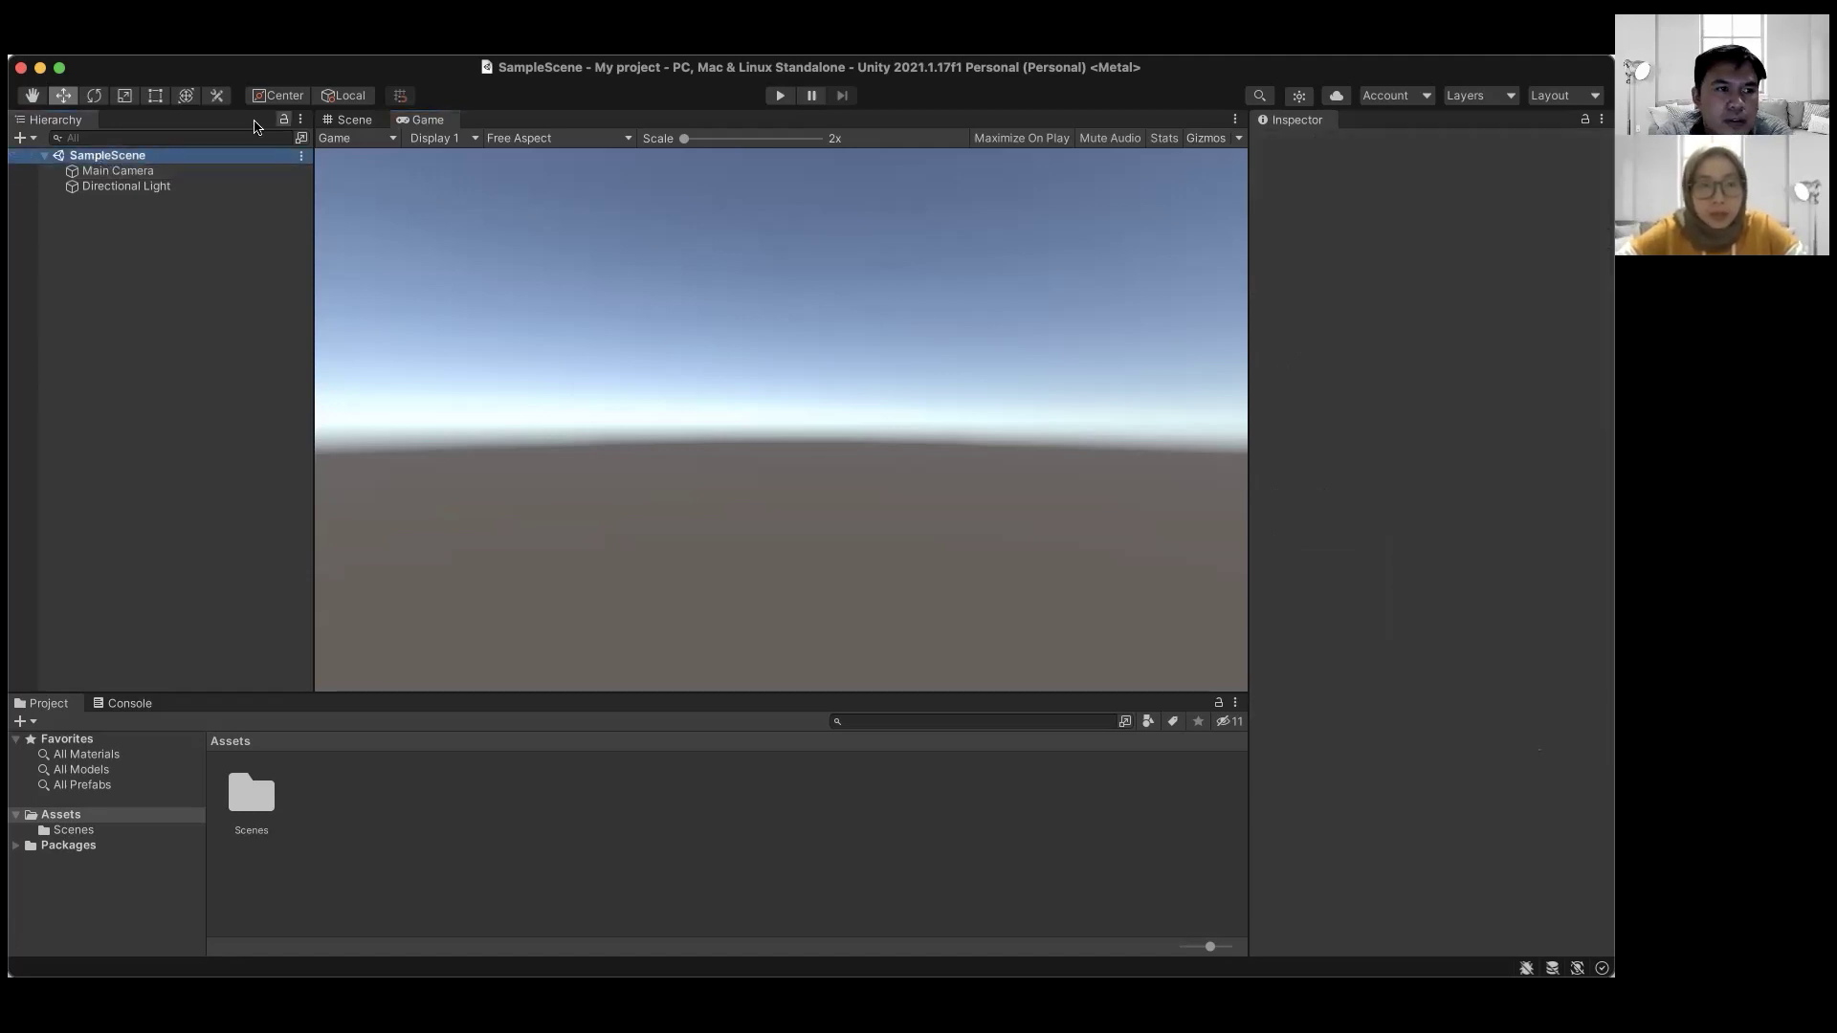
{"action": "left_click", "coordinate": [344, 122]}
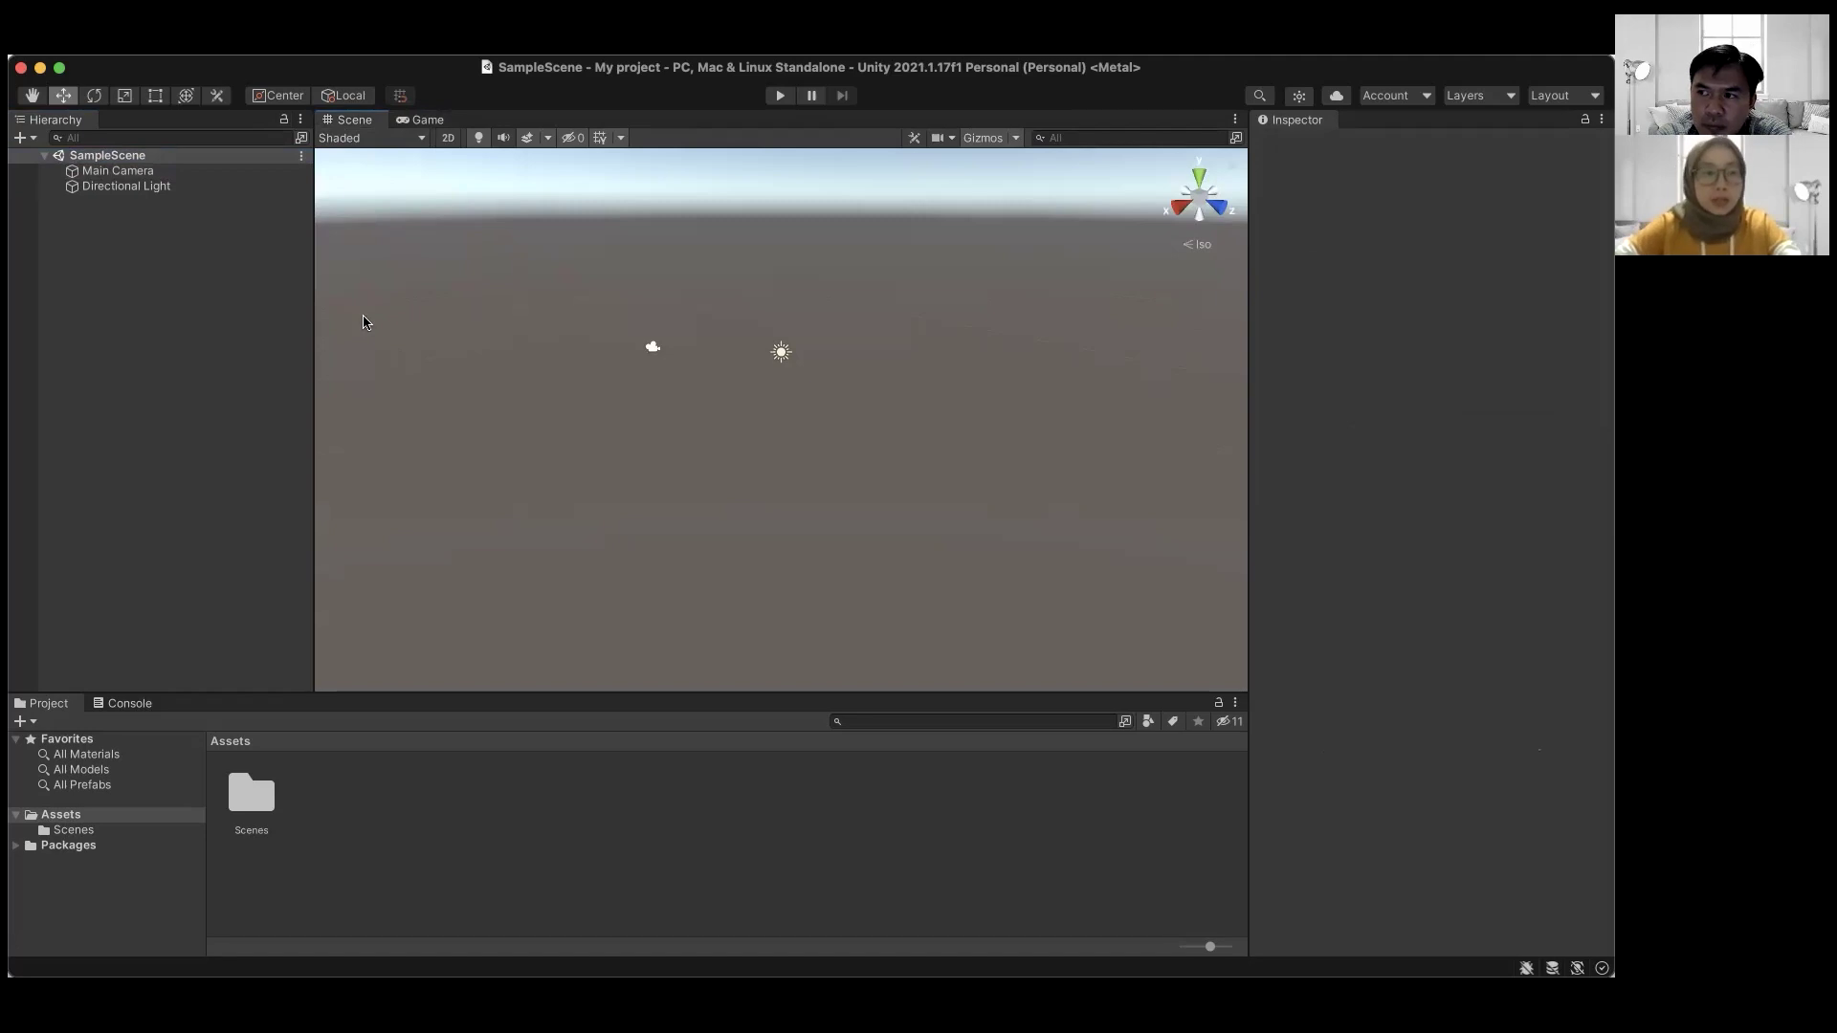
{"action": "left_click", "coordinate": [273, 45]}
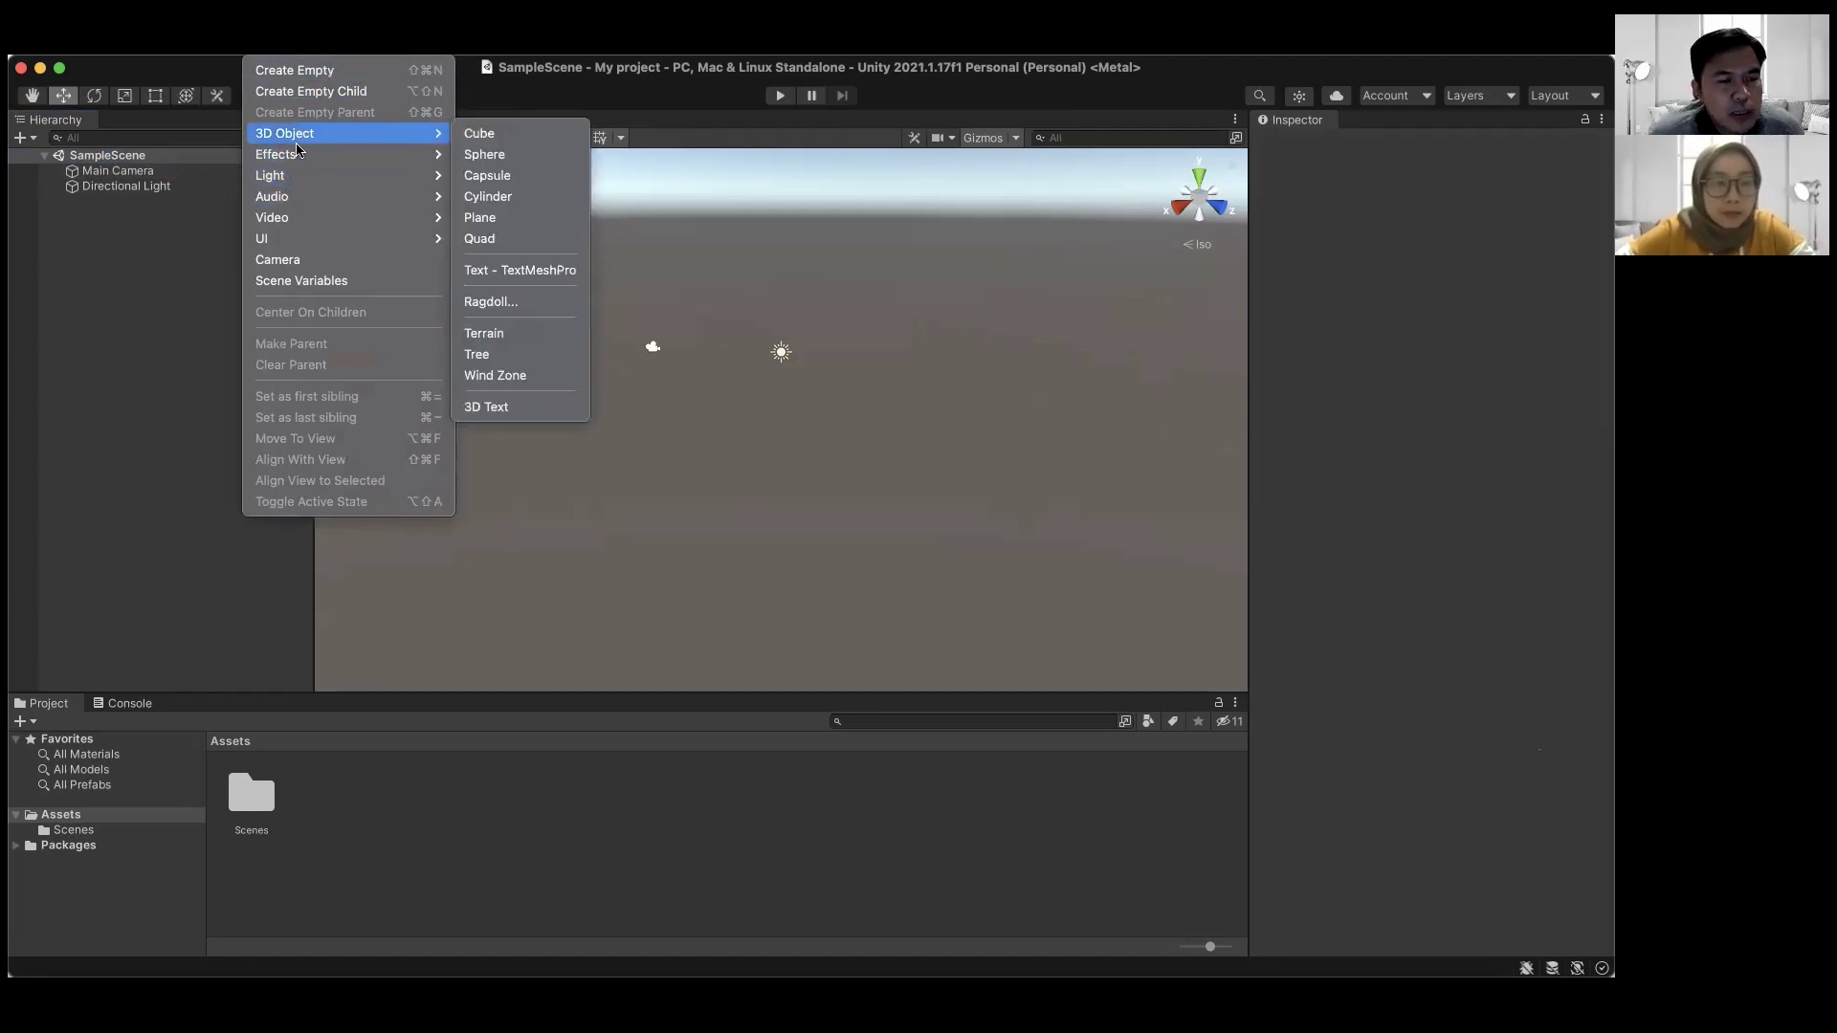
{"action": "mouse_move", "coordinate": [291, 159]}
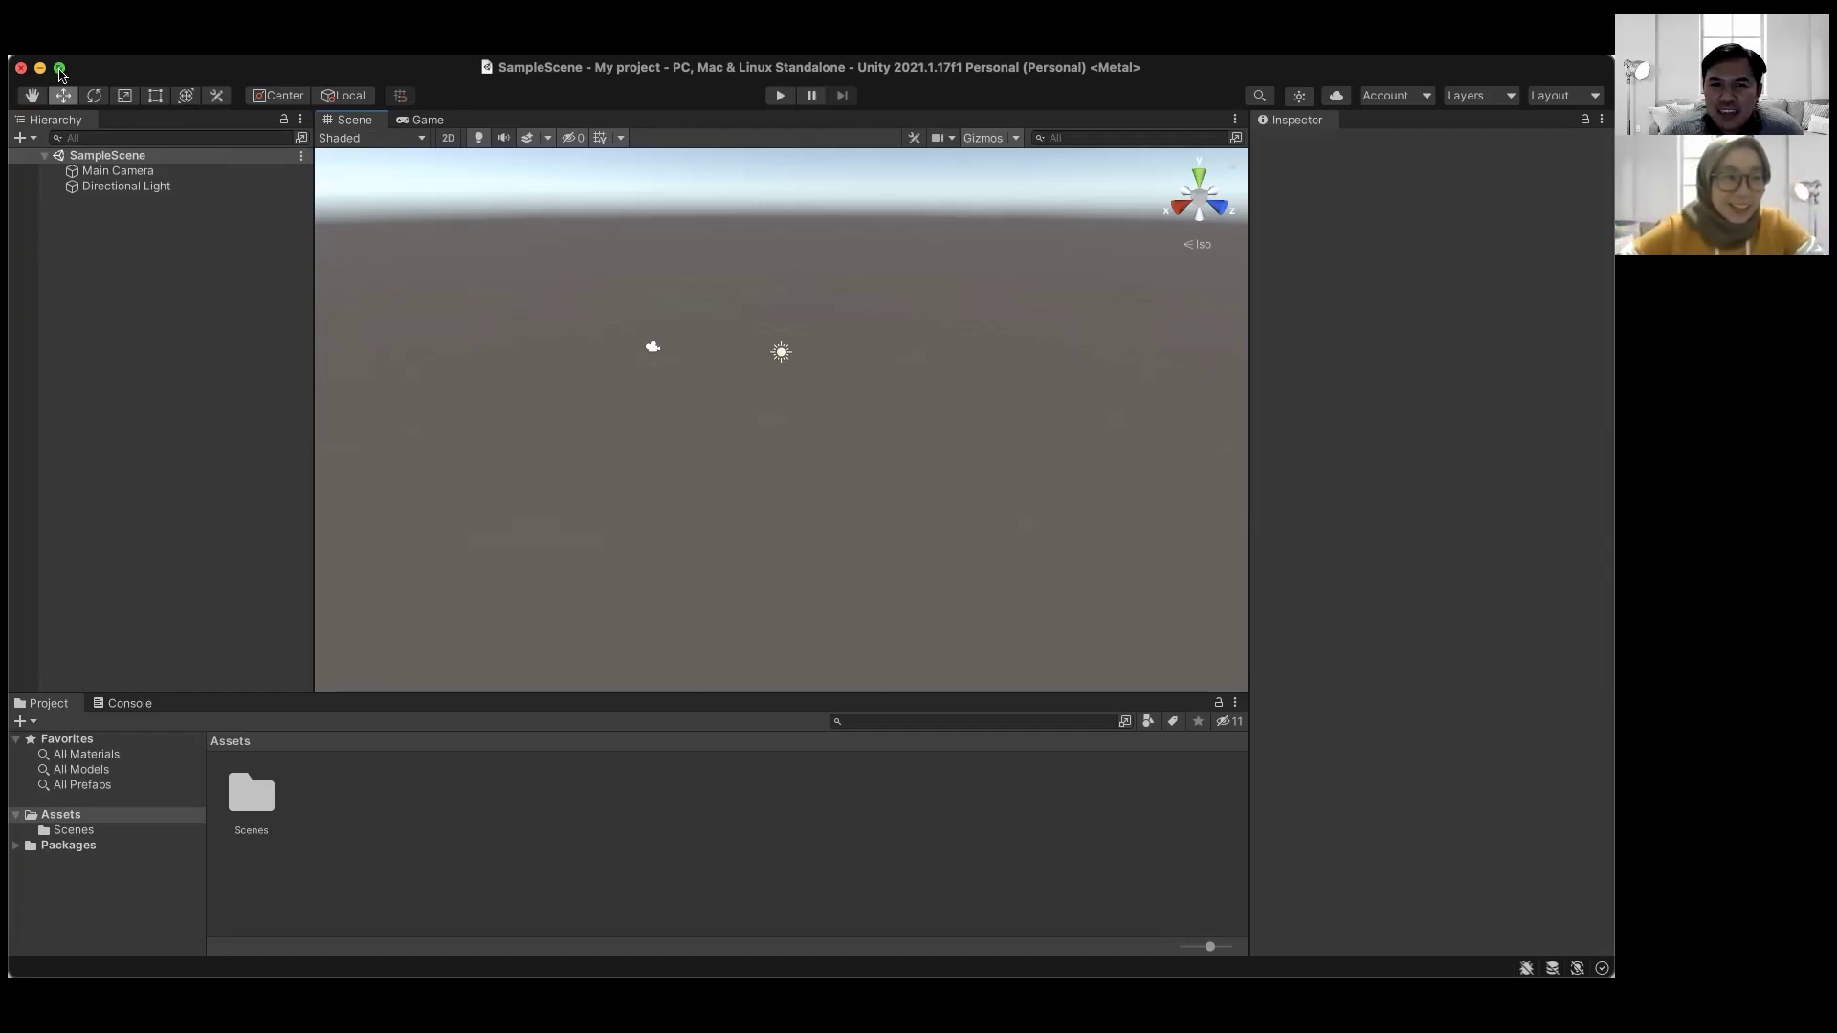
{"action": "mouse_move", "coordinate": [60, 68]}
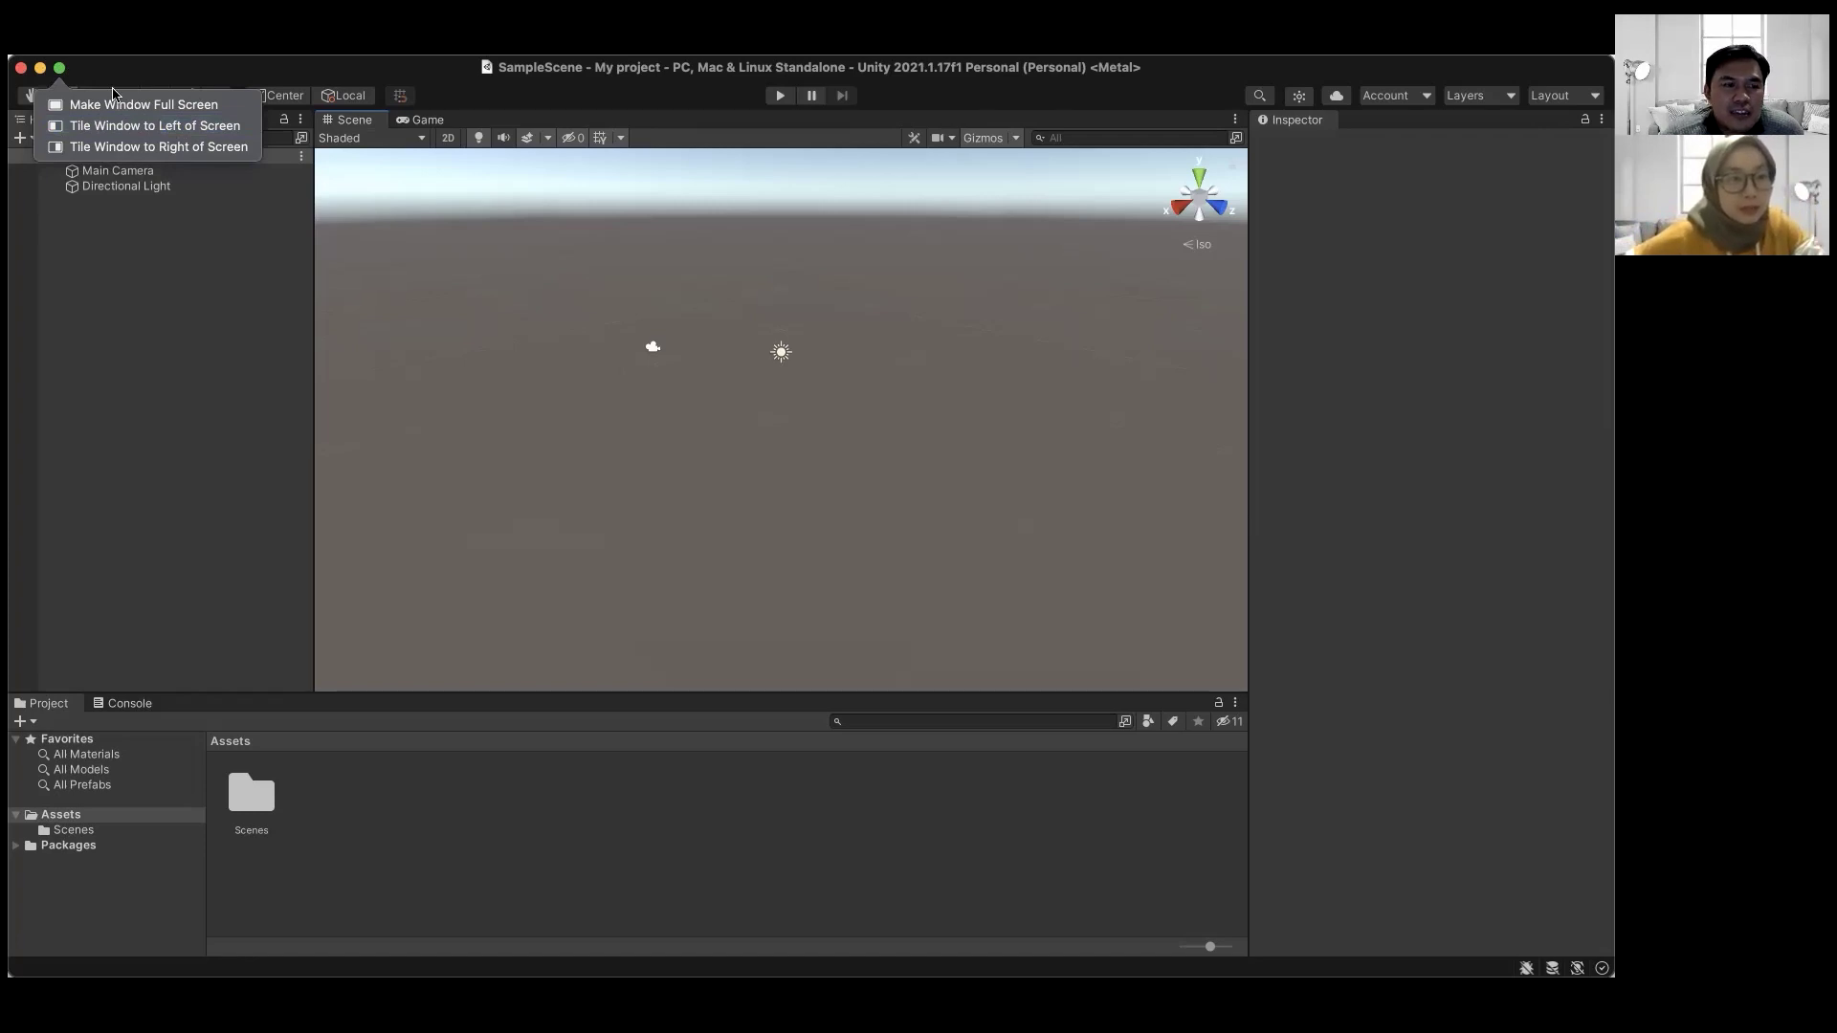
{"action": "left_click", "coordinate": [59, 68]}
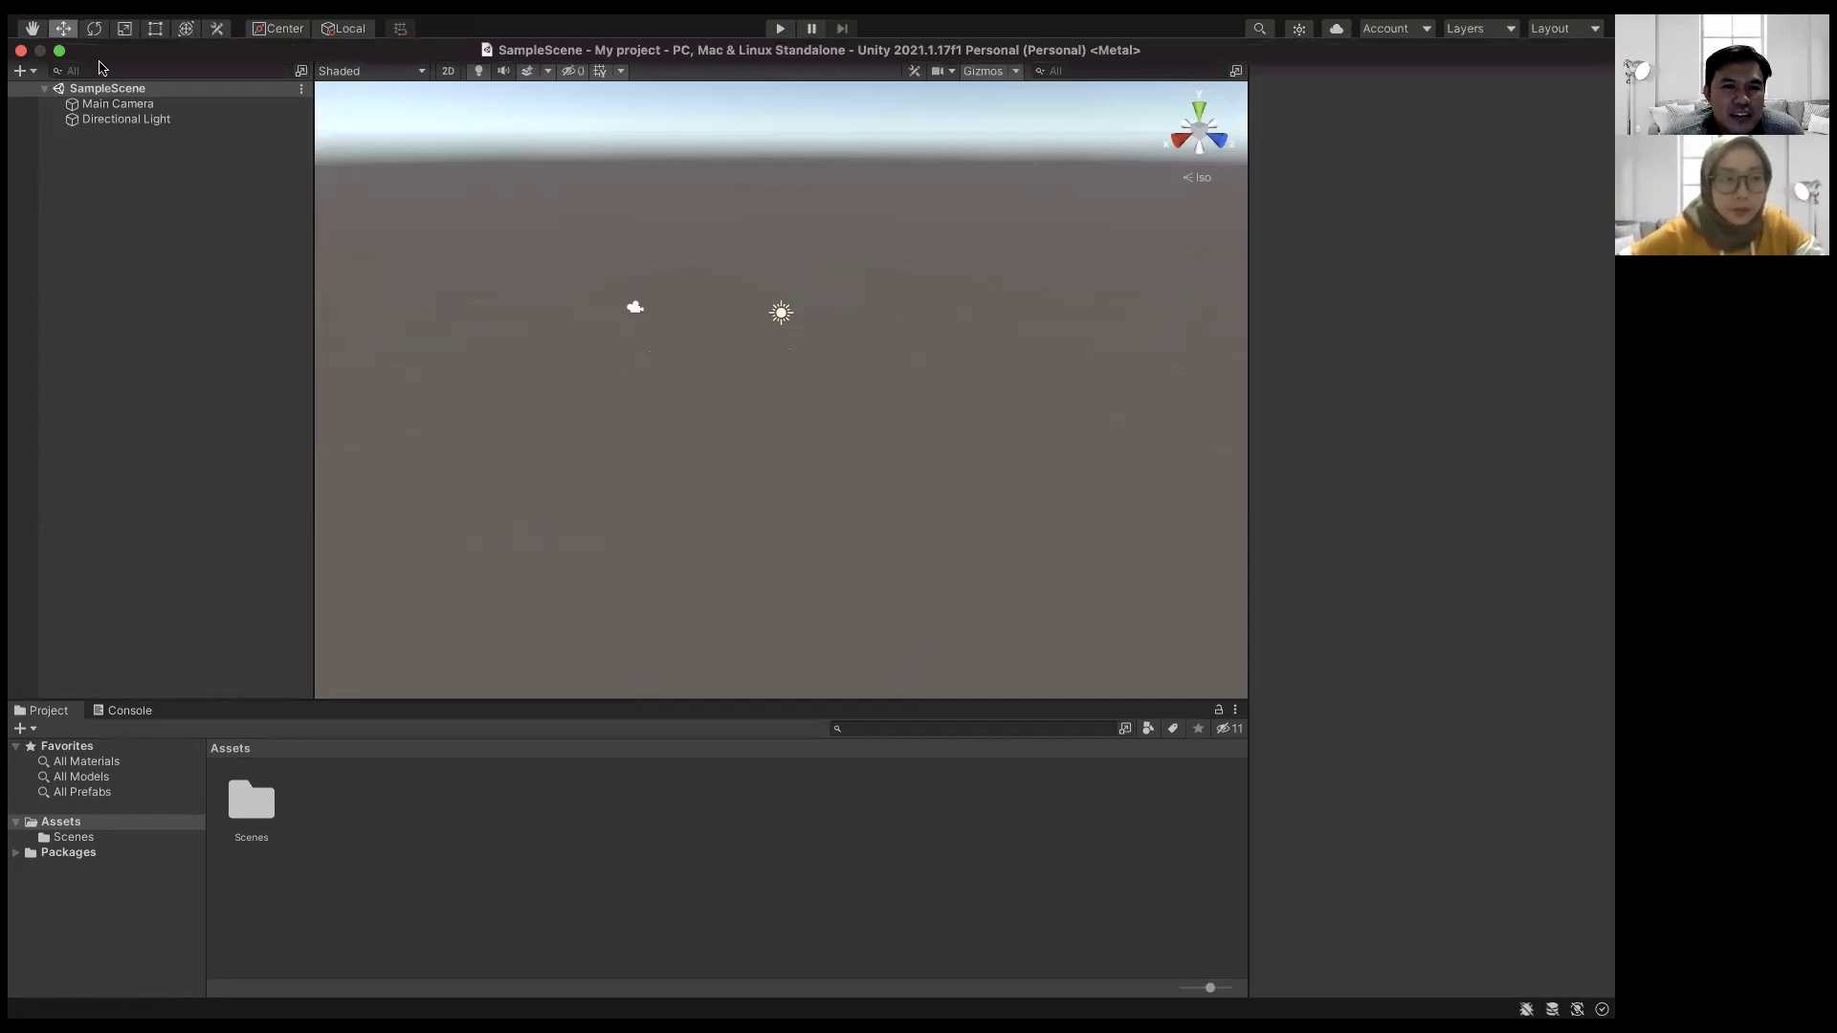
{"action": "left_click", "coordinate": [60, 52]}
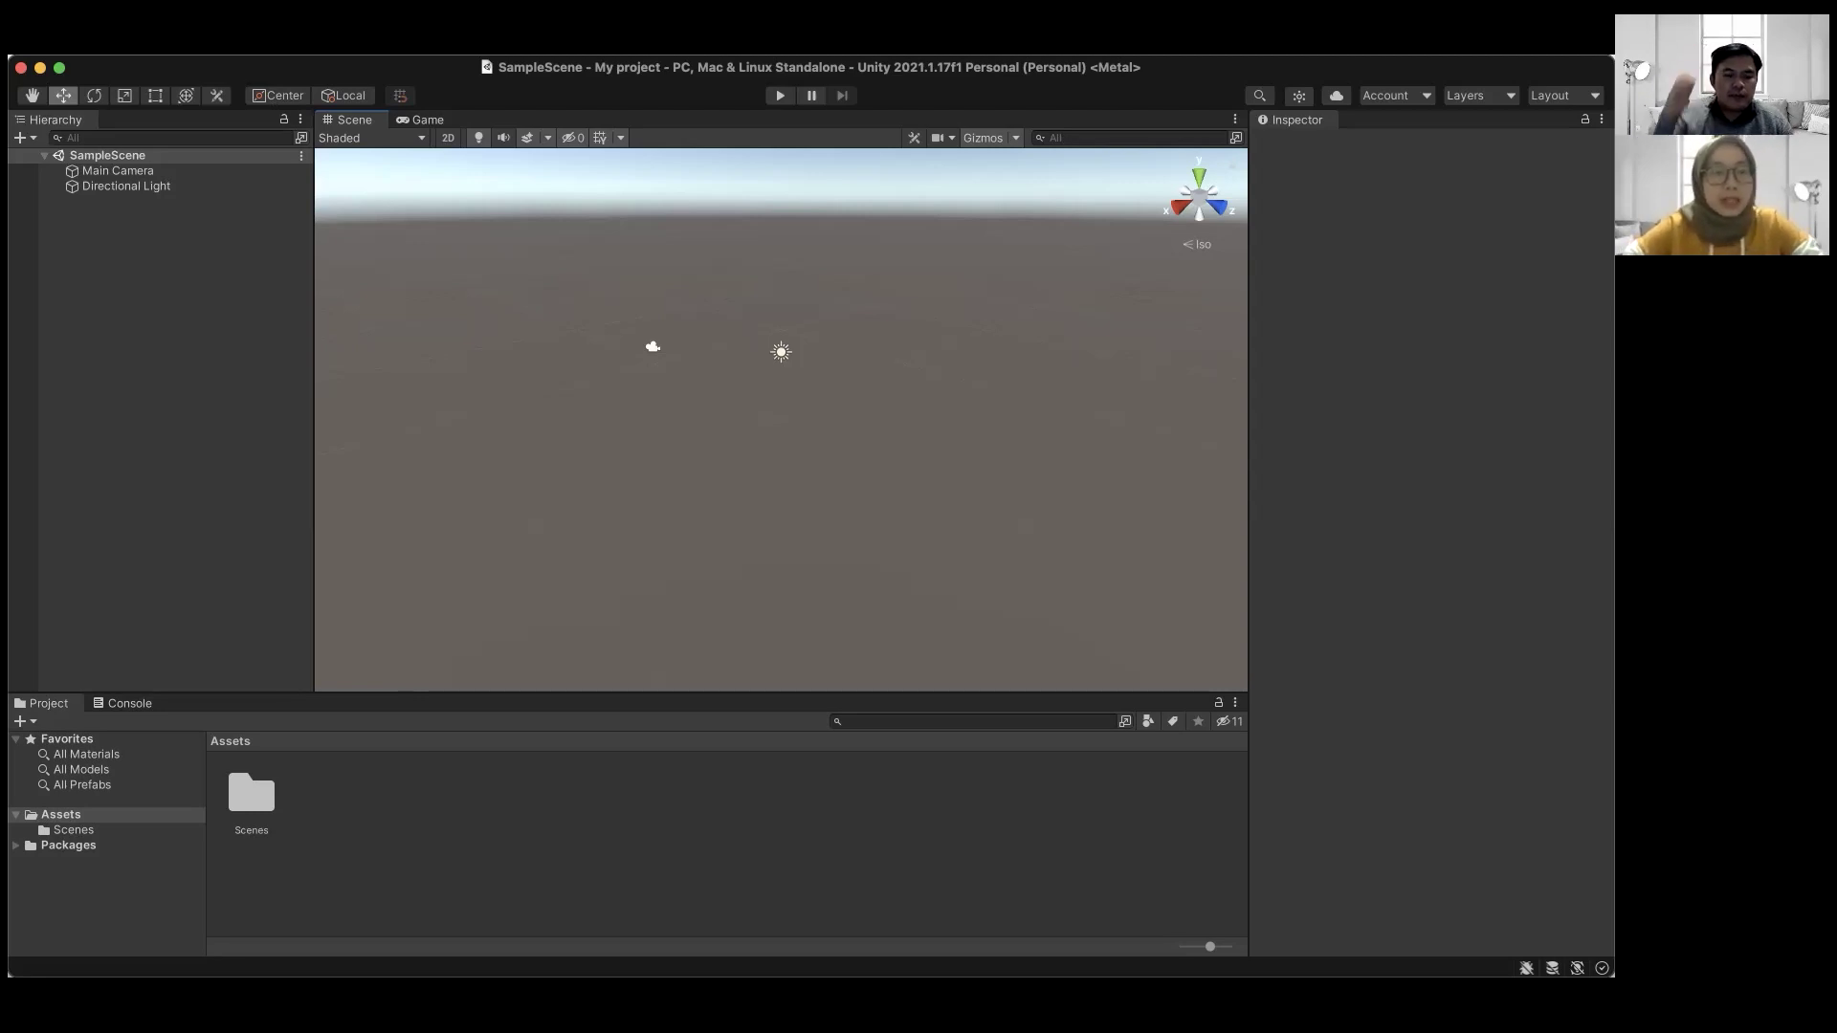
{"action": "left_click", "coordinate": [284, 47]}
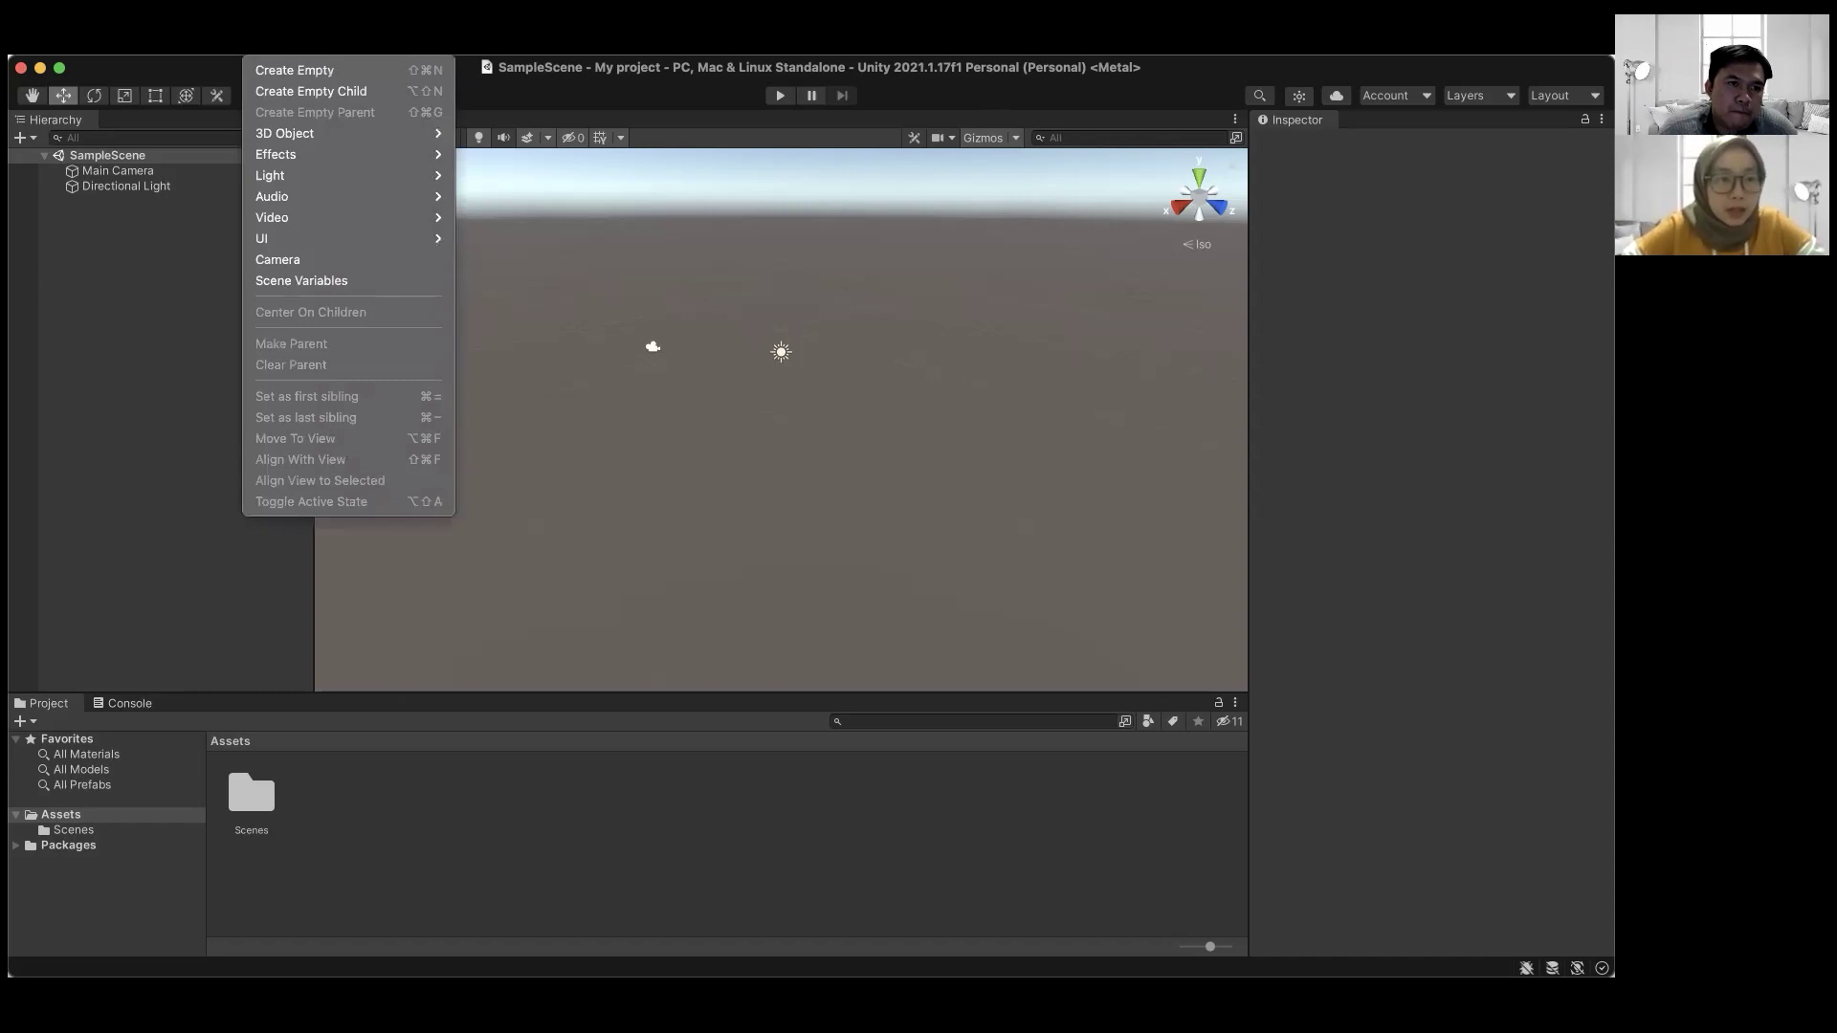
{"action": "mouse_move", "coordinate": [271, 139]}
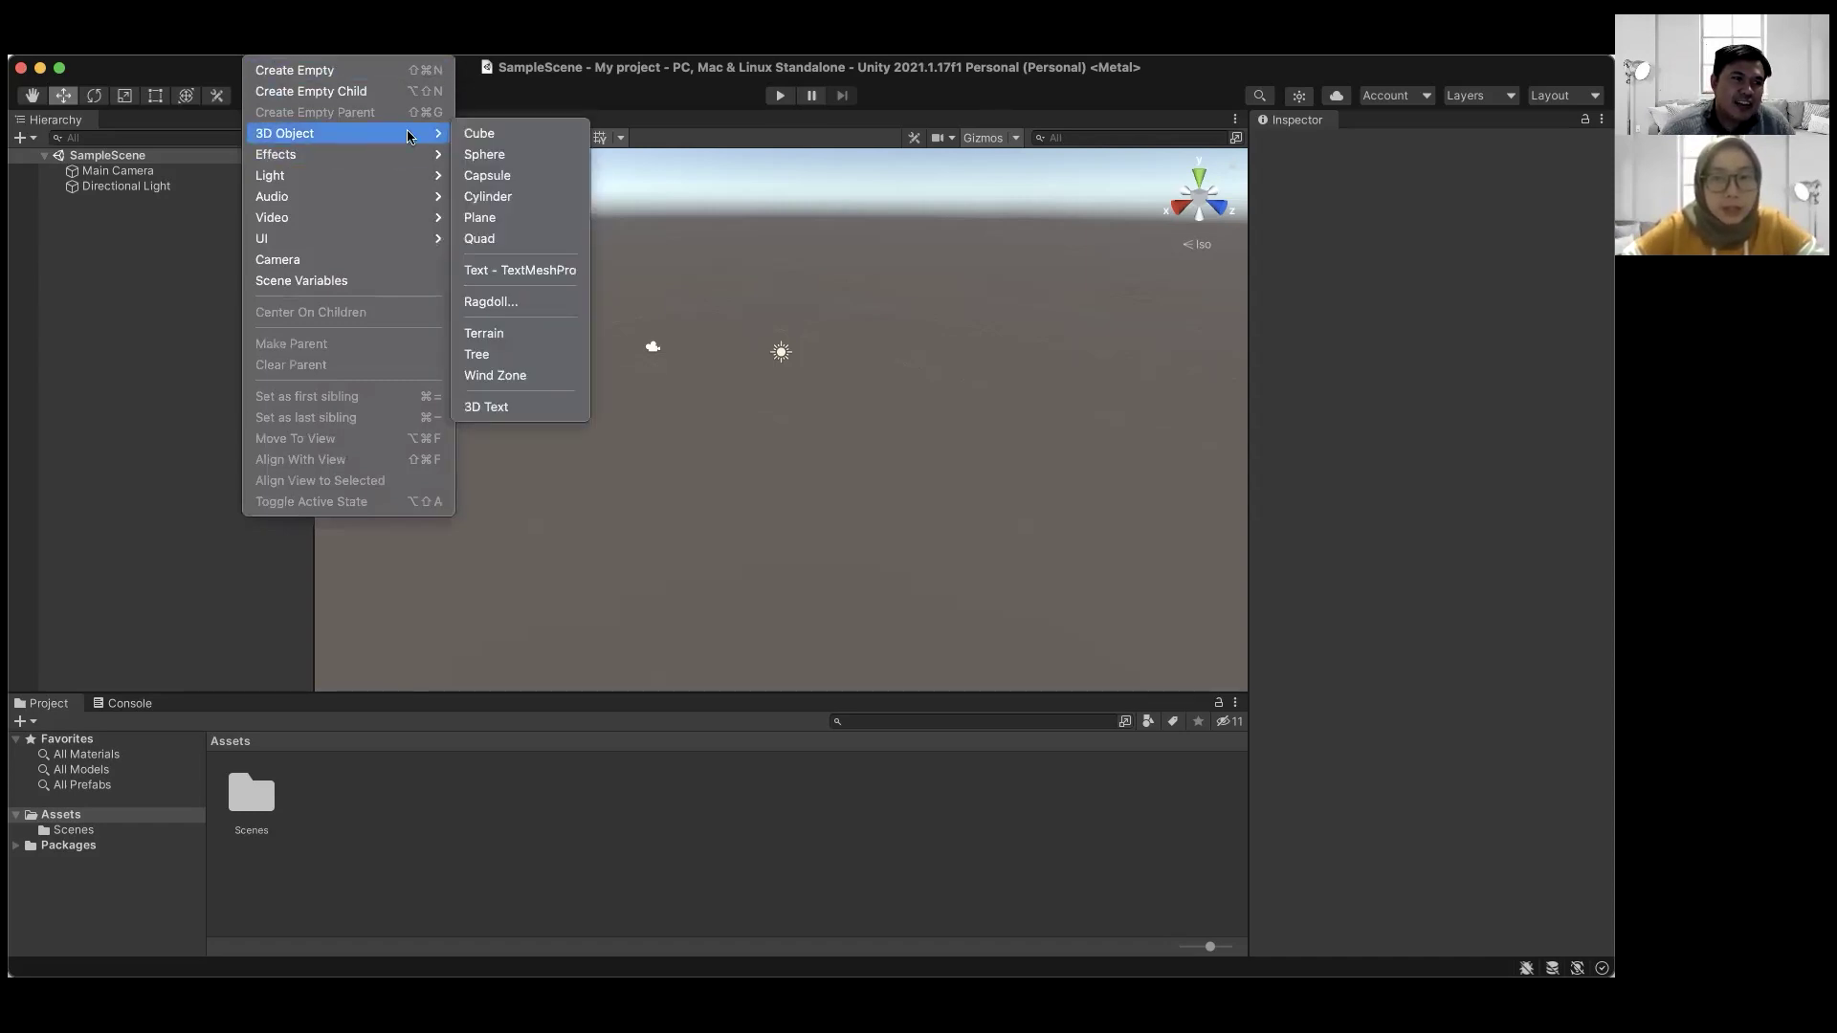
{"action": "left_click", "coordinate": [1003, 308]}
- Add a 3D cube to SampleScene, keep its default name, and clear the selection
{"action": "left_click", "coordinate": [277, 44]}
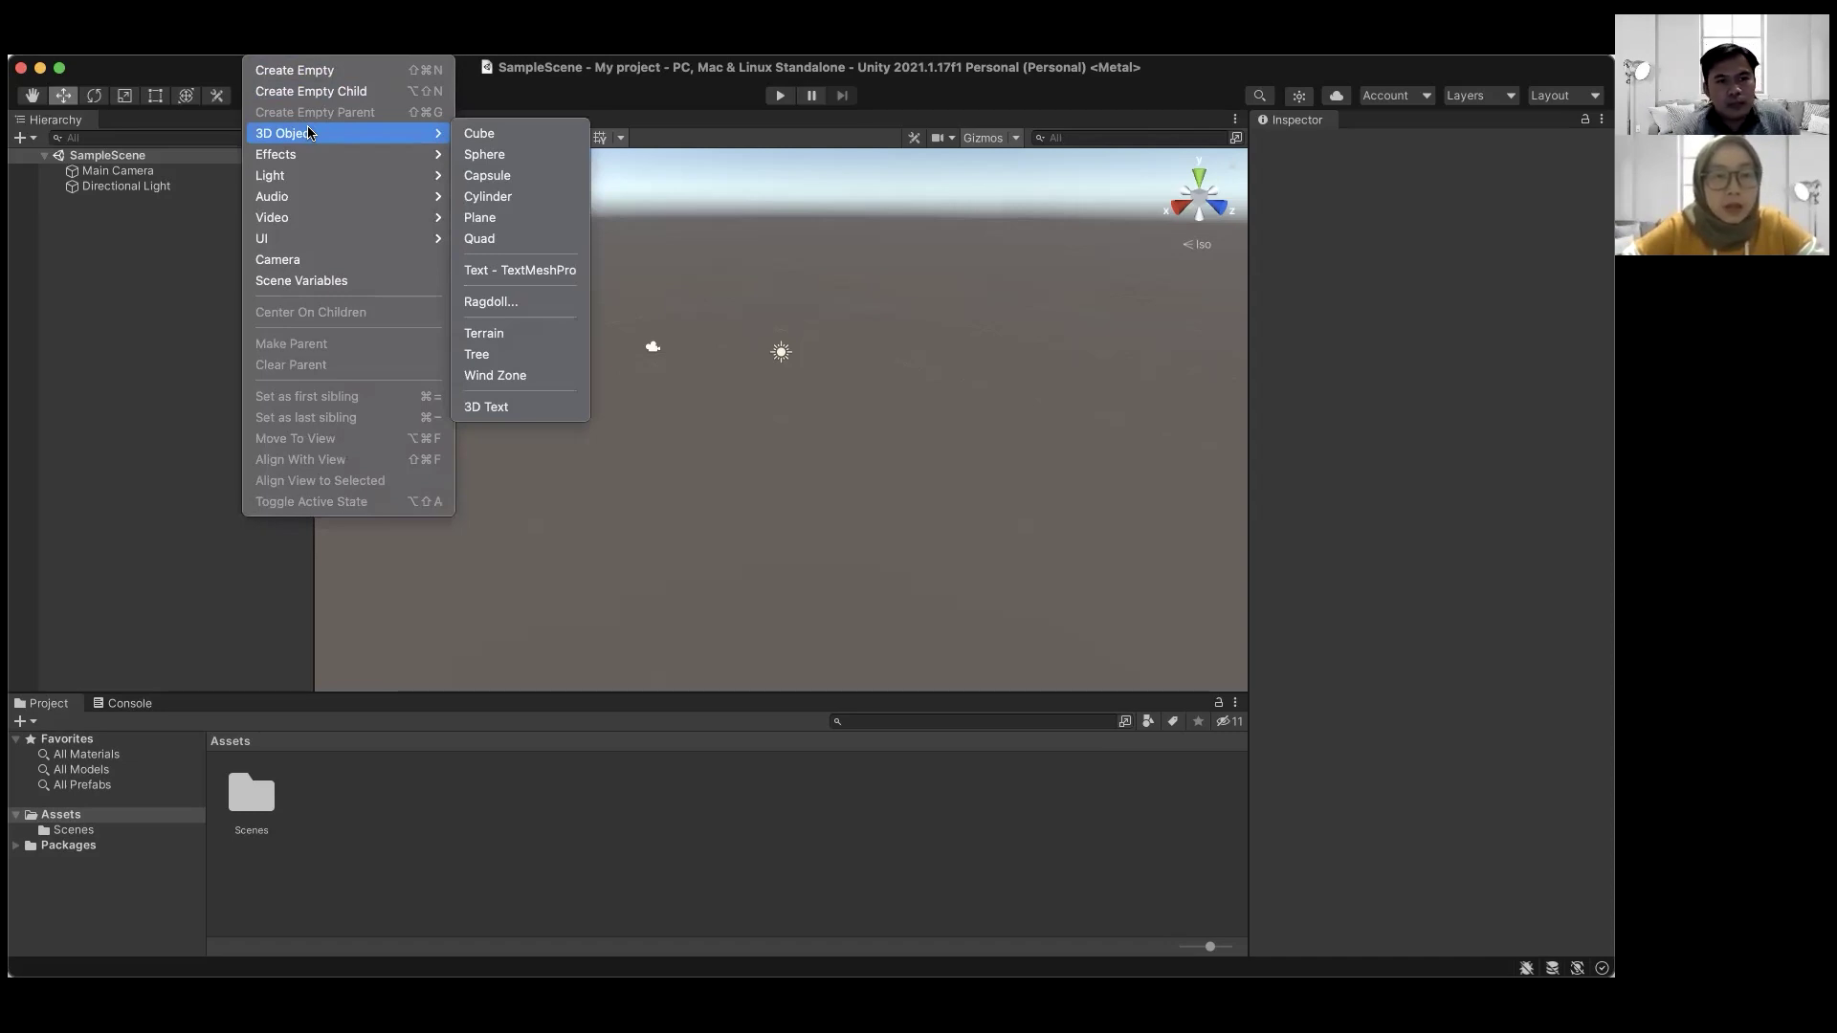
{"action": "left_click", "coordinate": [481, 136]}
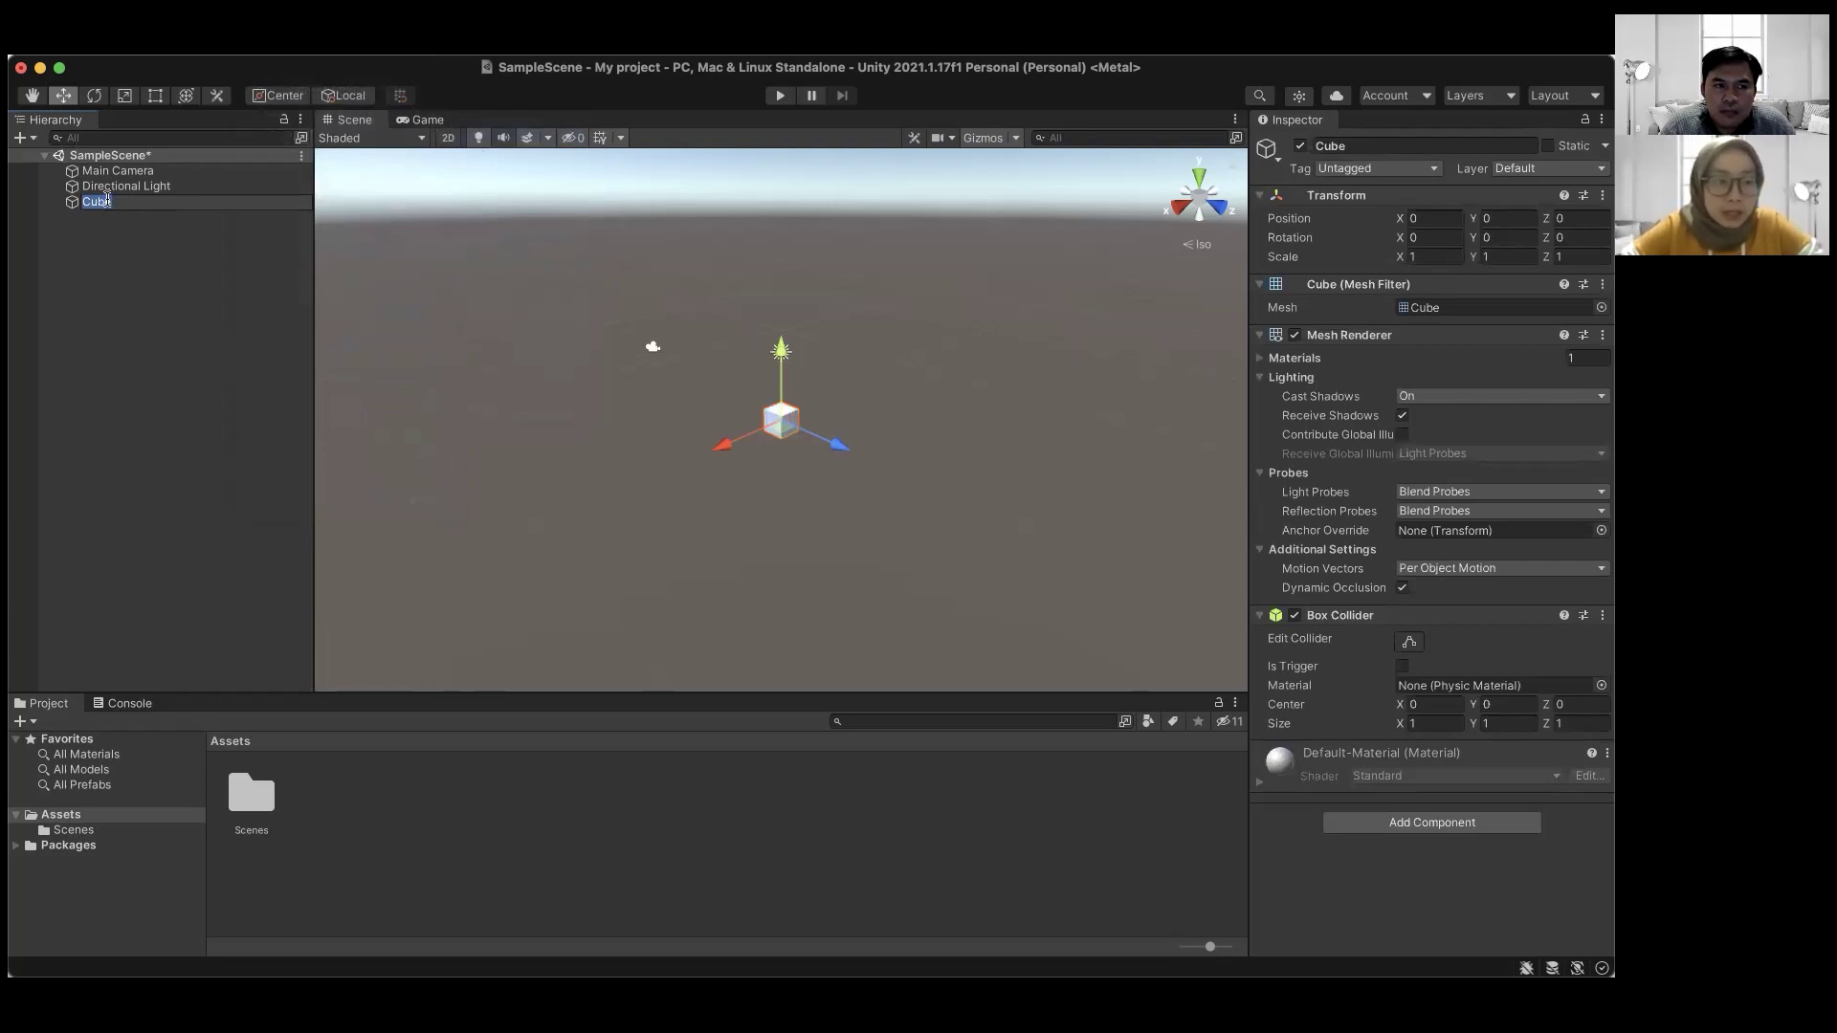
{"action": "left_click", "coordinate": [111, 228]}
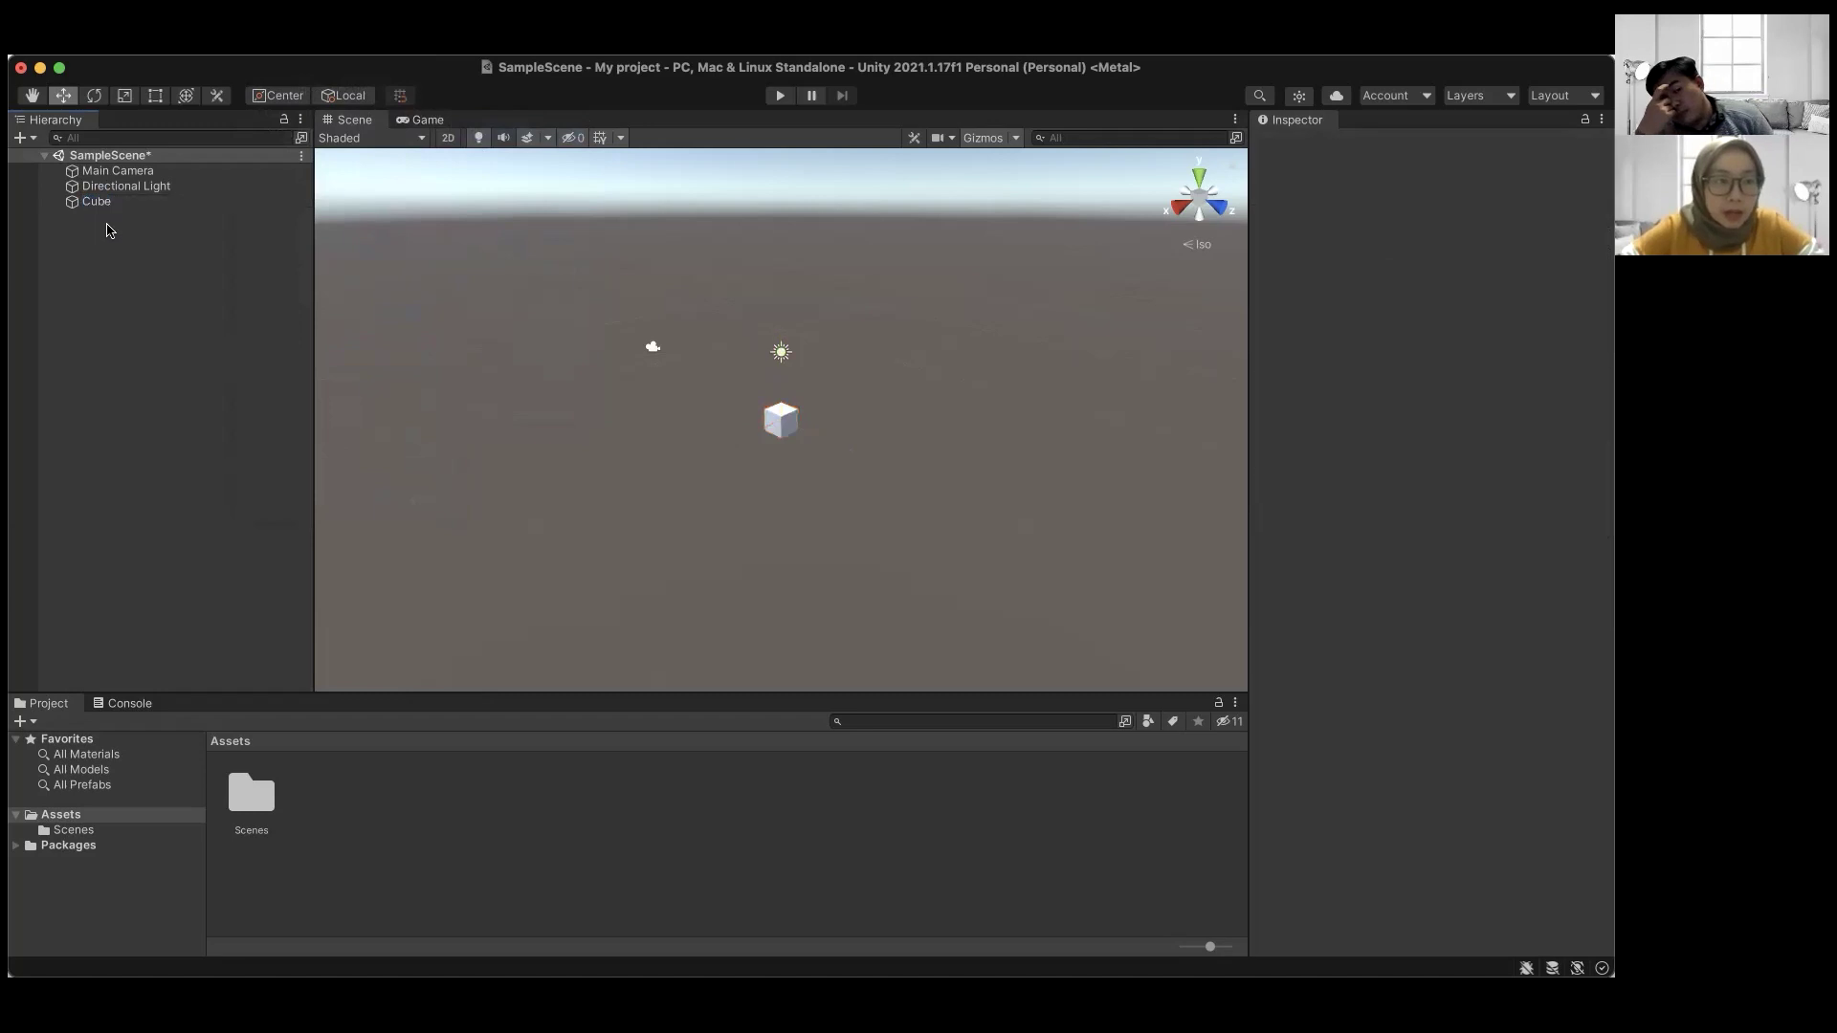
- Rename the Cube object as rumah and clear the selection
{"action": "left_click", "coordinate": [100, 199]}
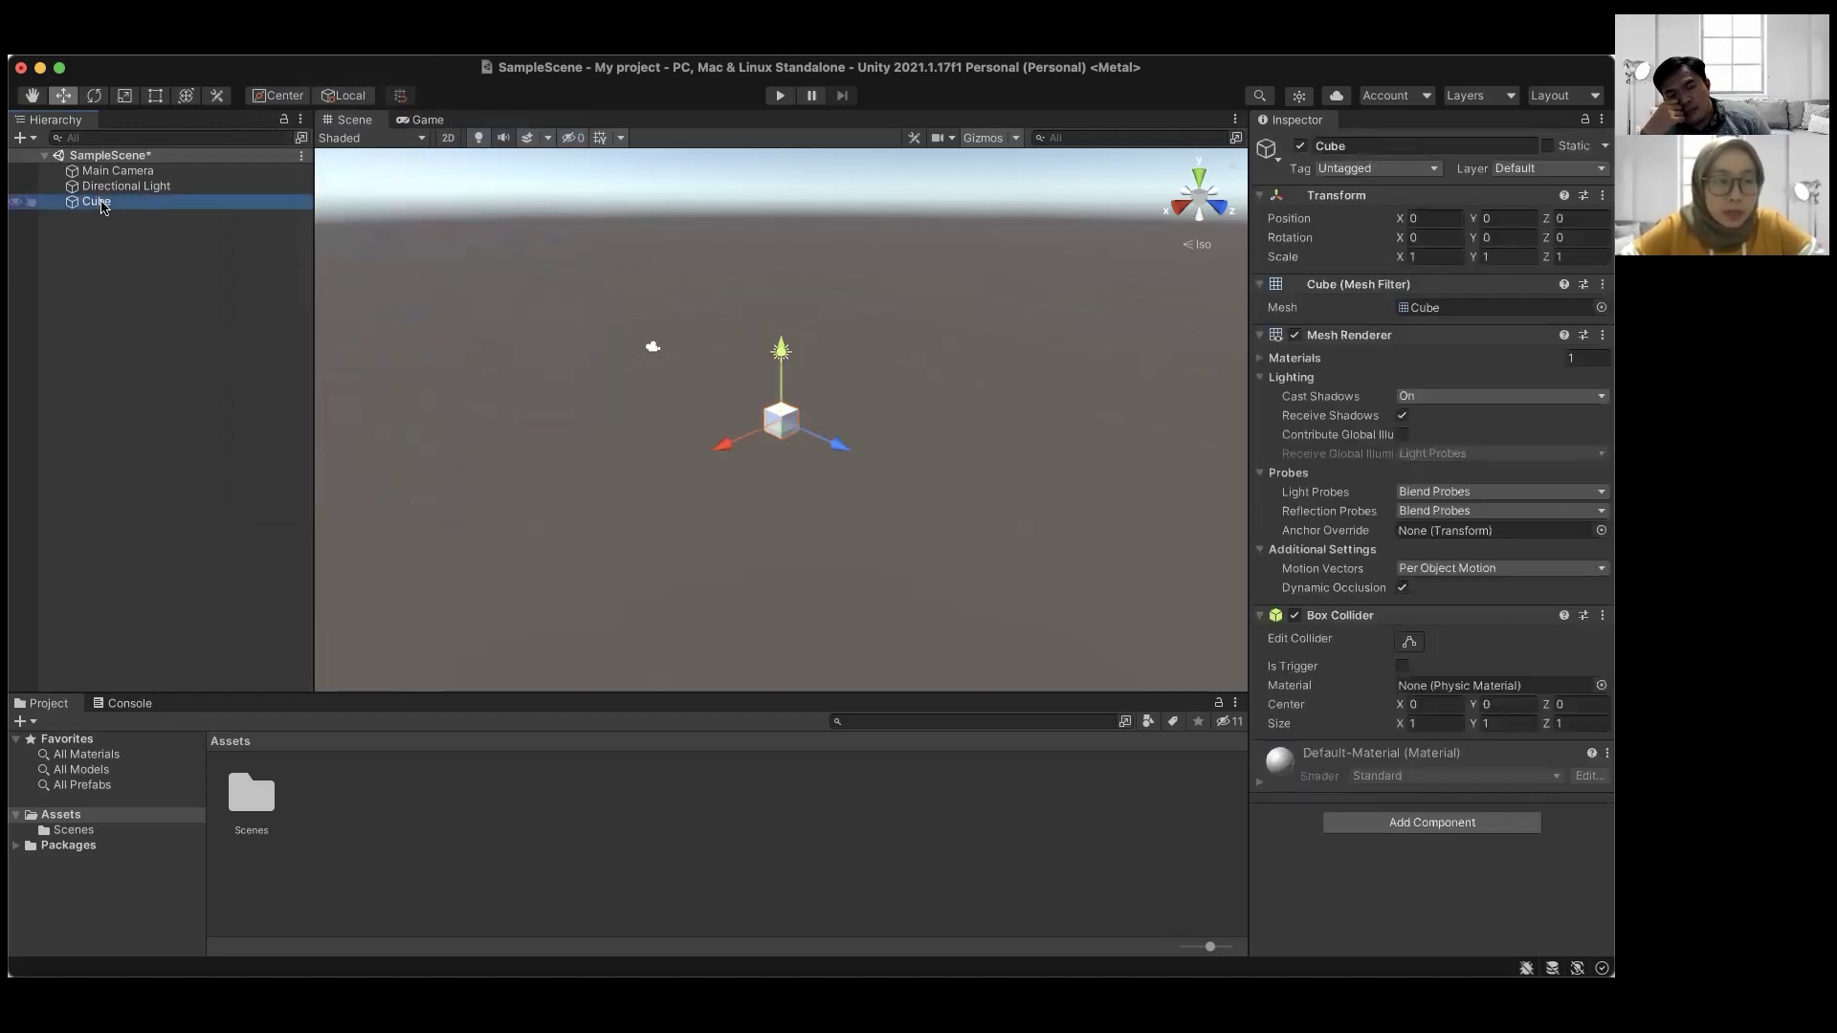
{"action": "left_click", "coordinate": [1330, 145]}
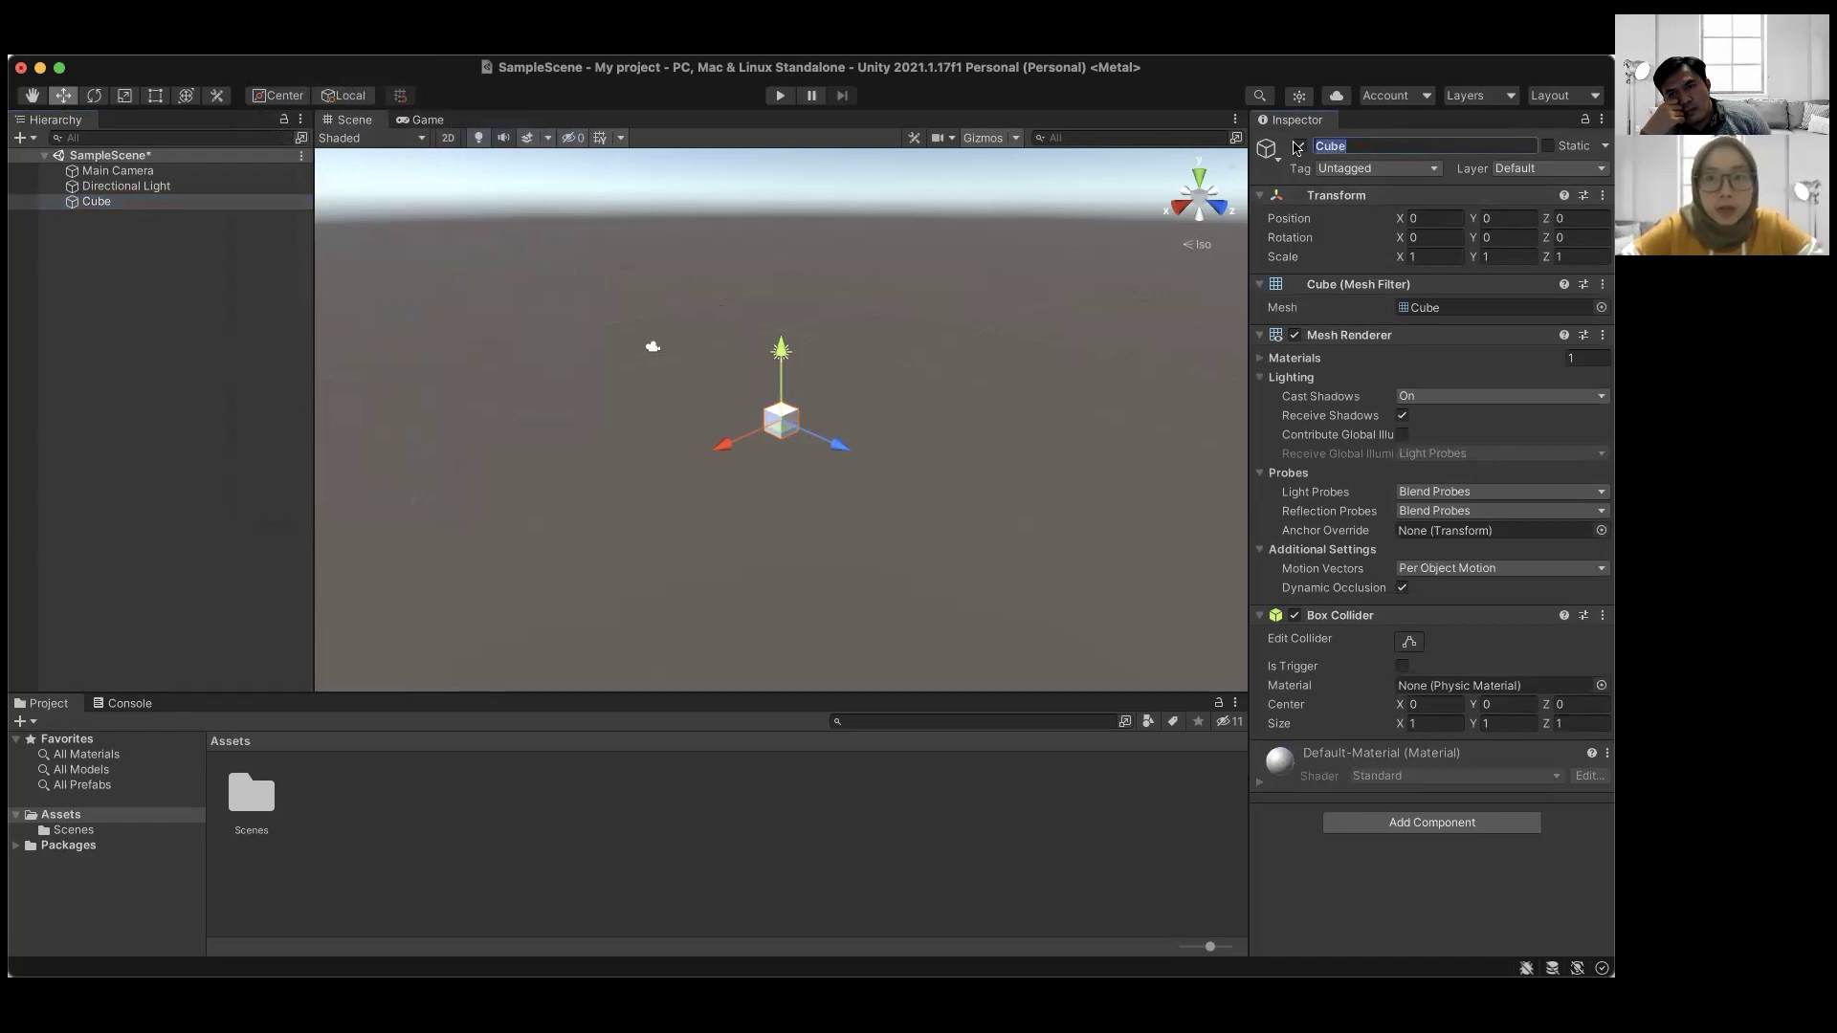
{"action": "type", "text": "kotak"}
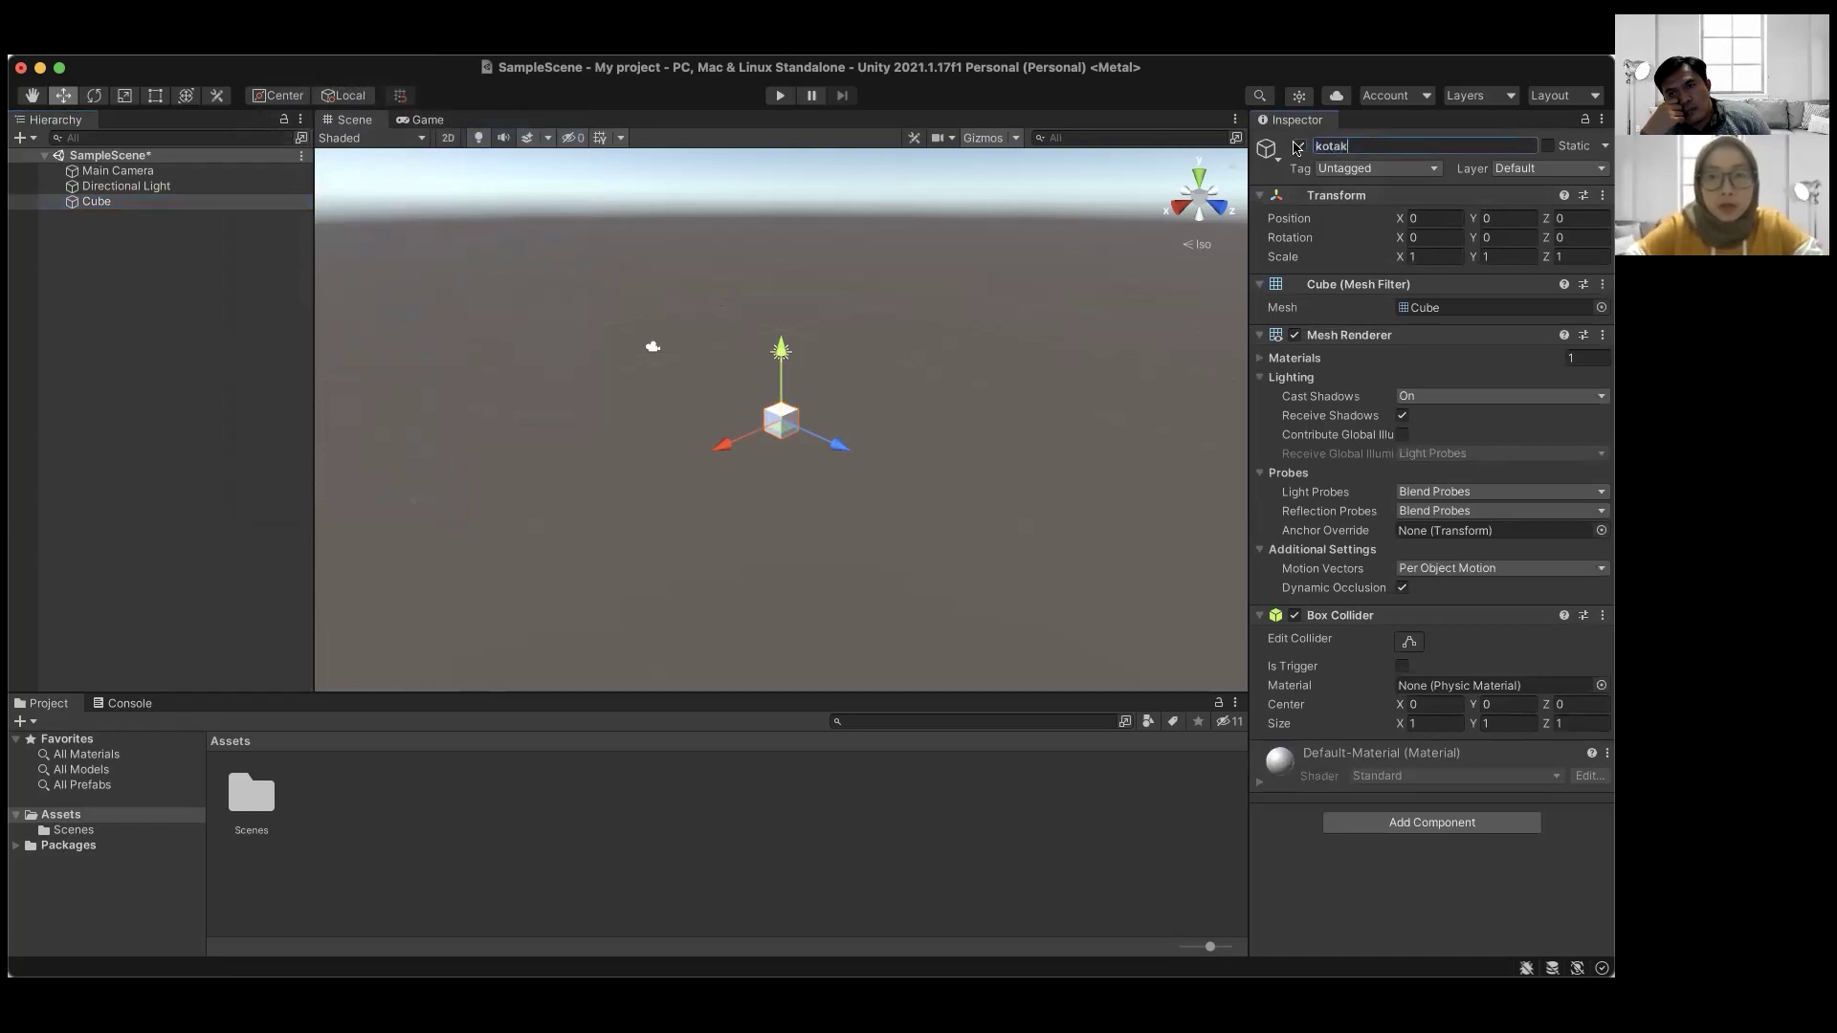
{"action": "key", "text": "BackSpace"}
{"action": "key", "text": "BackSpace"}
{"action": "key", "text": "BackSpace"}
{"action": "key", "text": "BackSpace"}
{"action": "key", "text": "BackSpace"}
{"action": "type", "text": "rumah"}
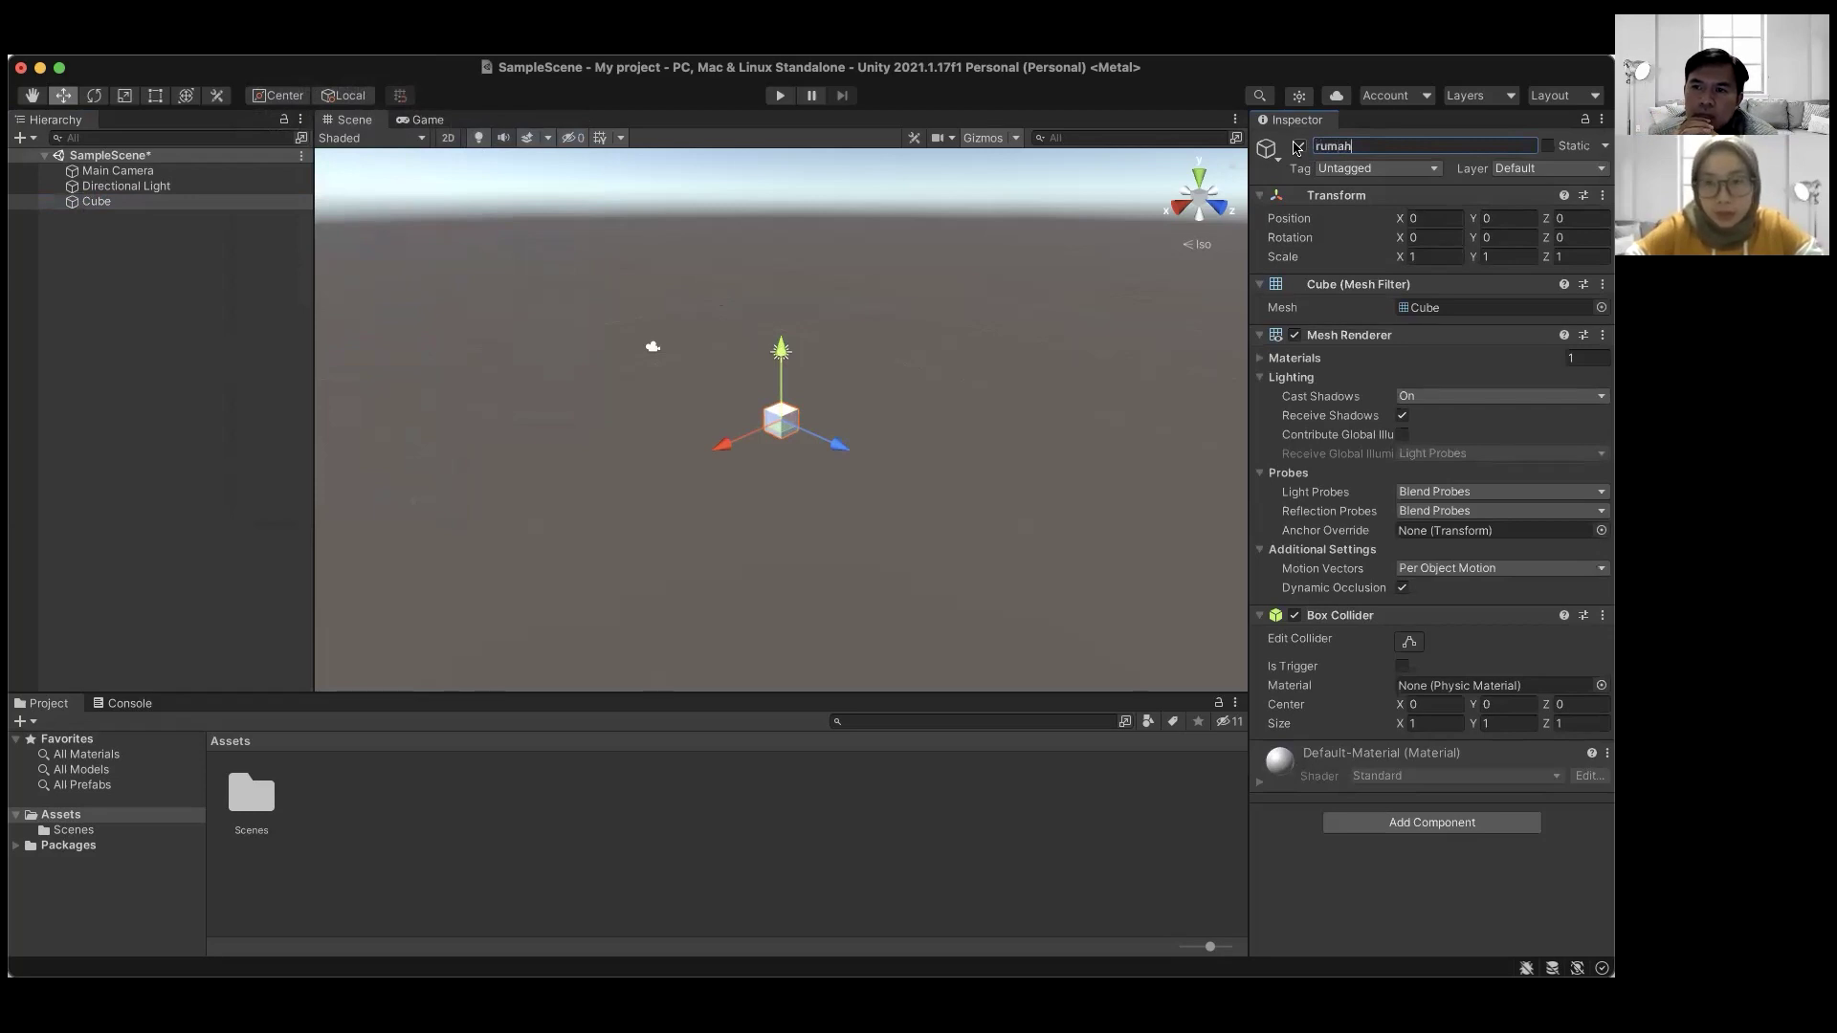
{"action": "key", "text": "Return"}
{"action": "left_click", "coordinate": [1081, 294]}
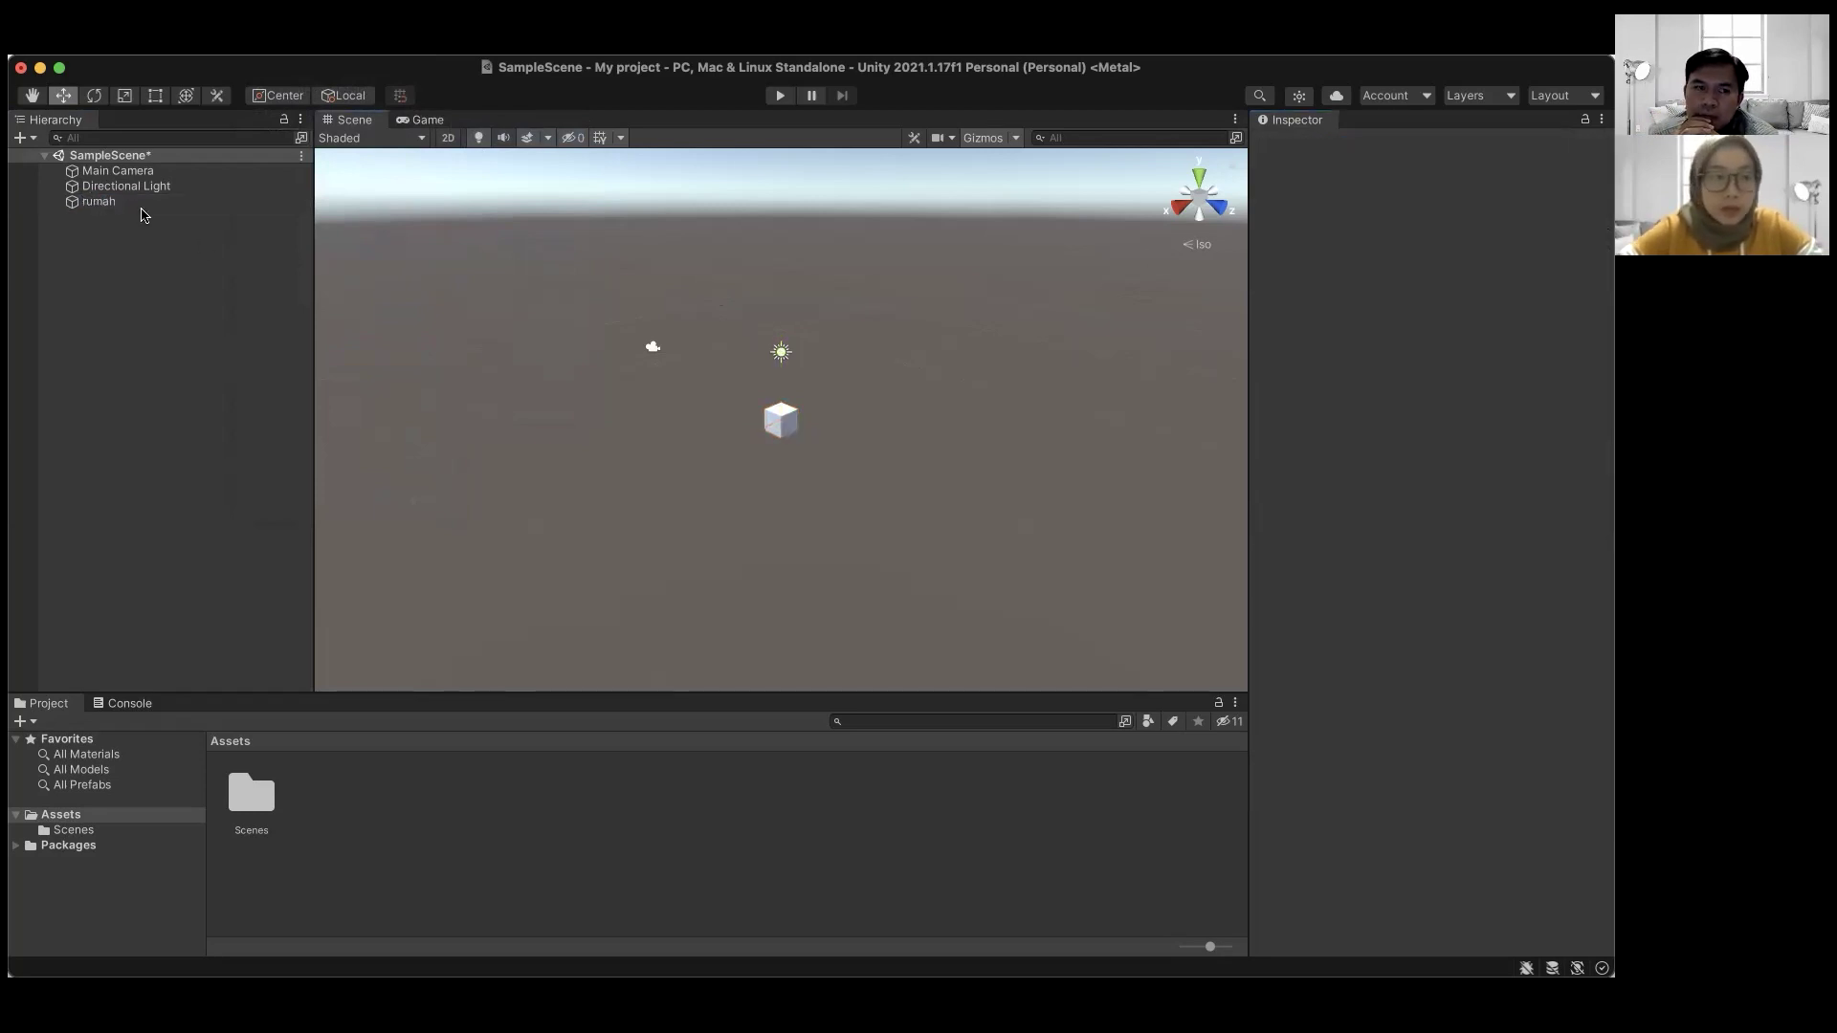
- Select rumah and examine it in the Scene view from different distances and angles
{"action": "left_click", "coordinate": [131, 203]}
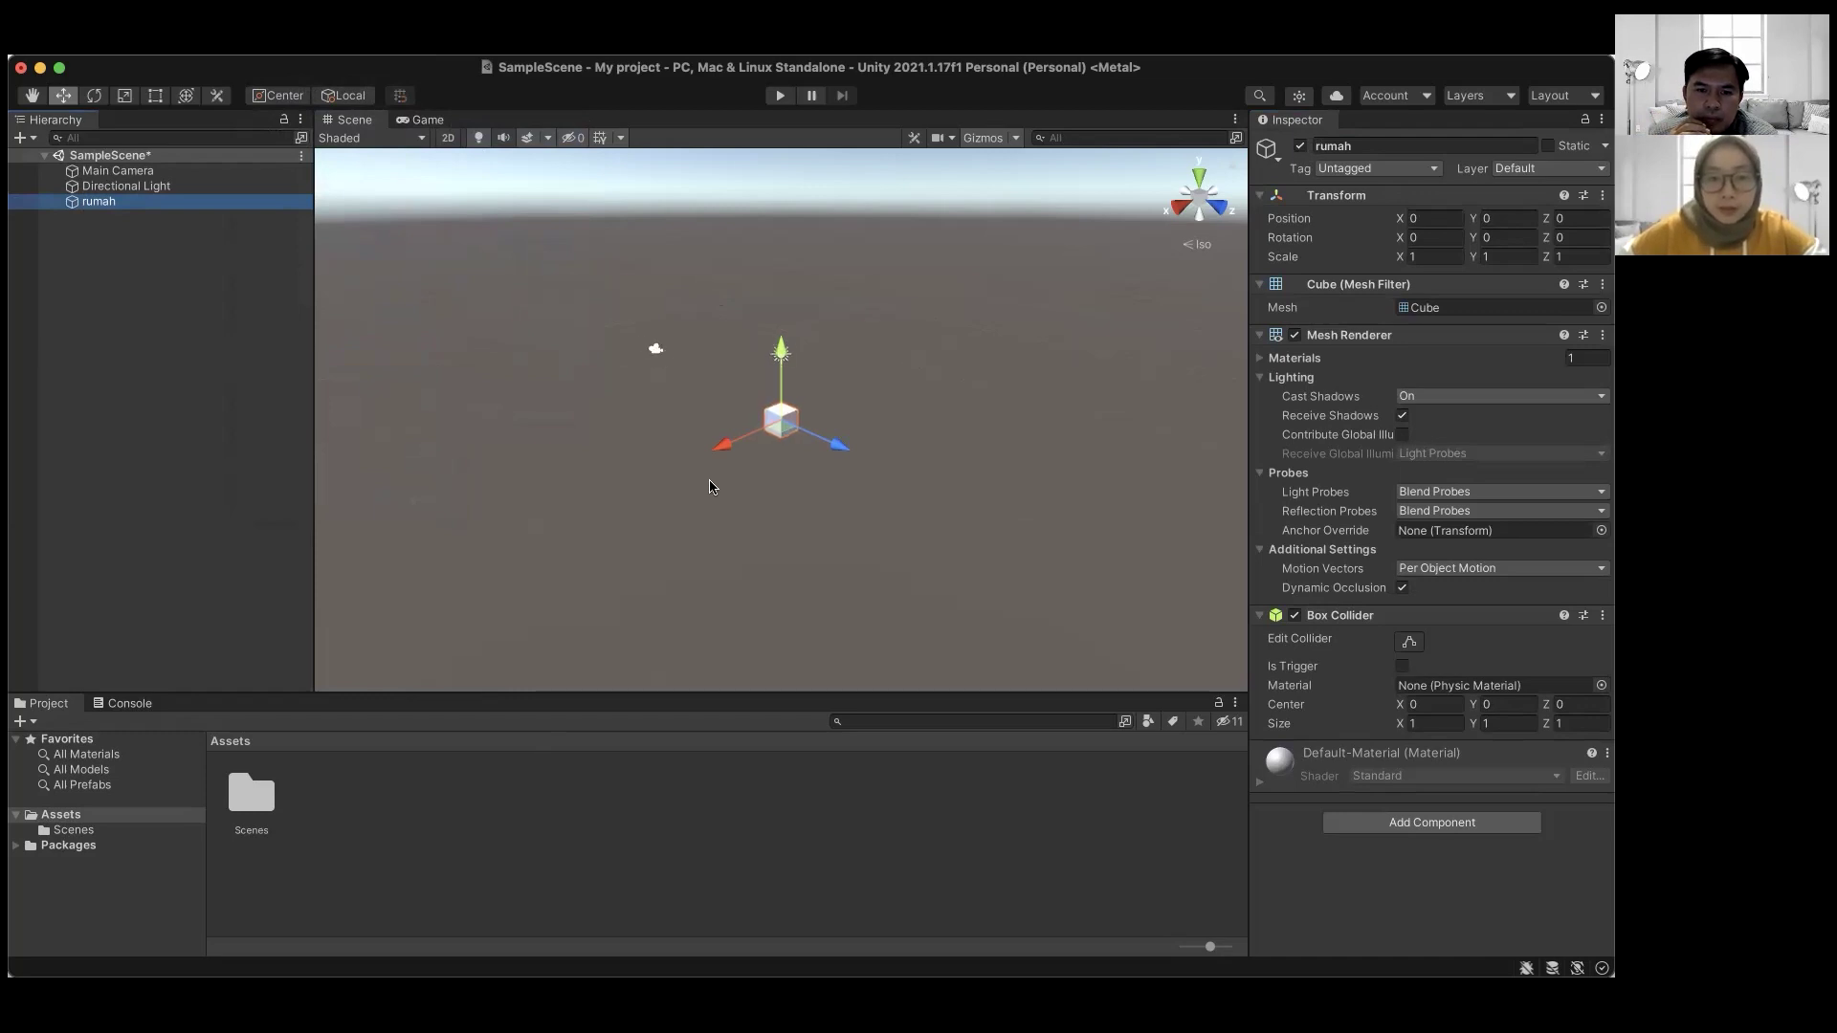
{"action": "scroll", "coordinate": [709, 487], "scroll_direction": "up", "scroll_amount": 5}
{"action": "scroll", "coordinate": [709, 487], "scroll_direction": "up", "scroll_amount": 3}
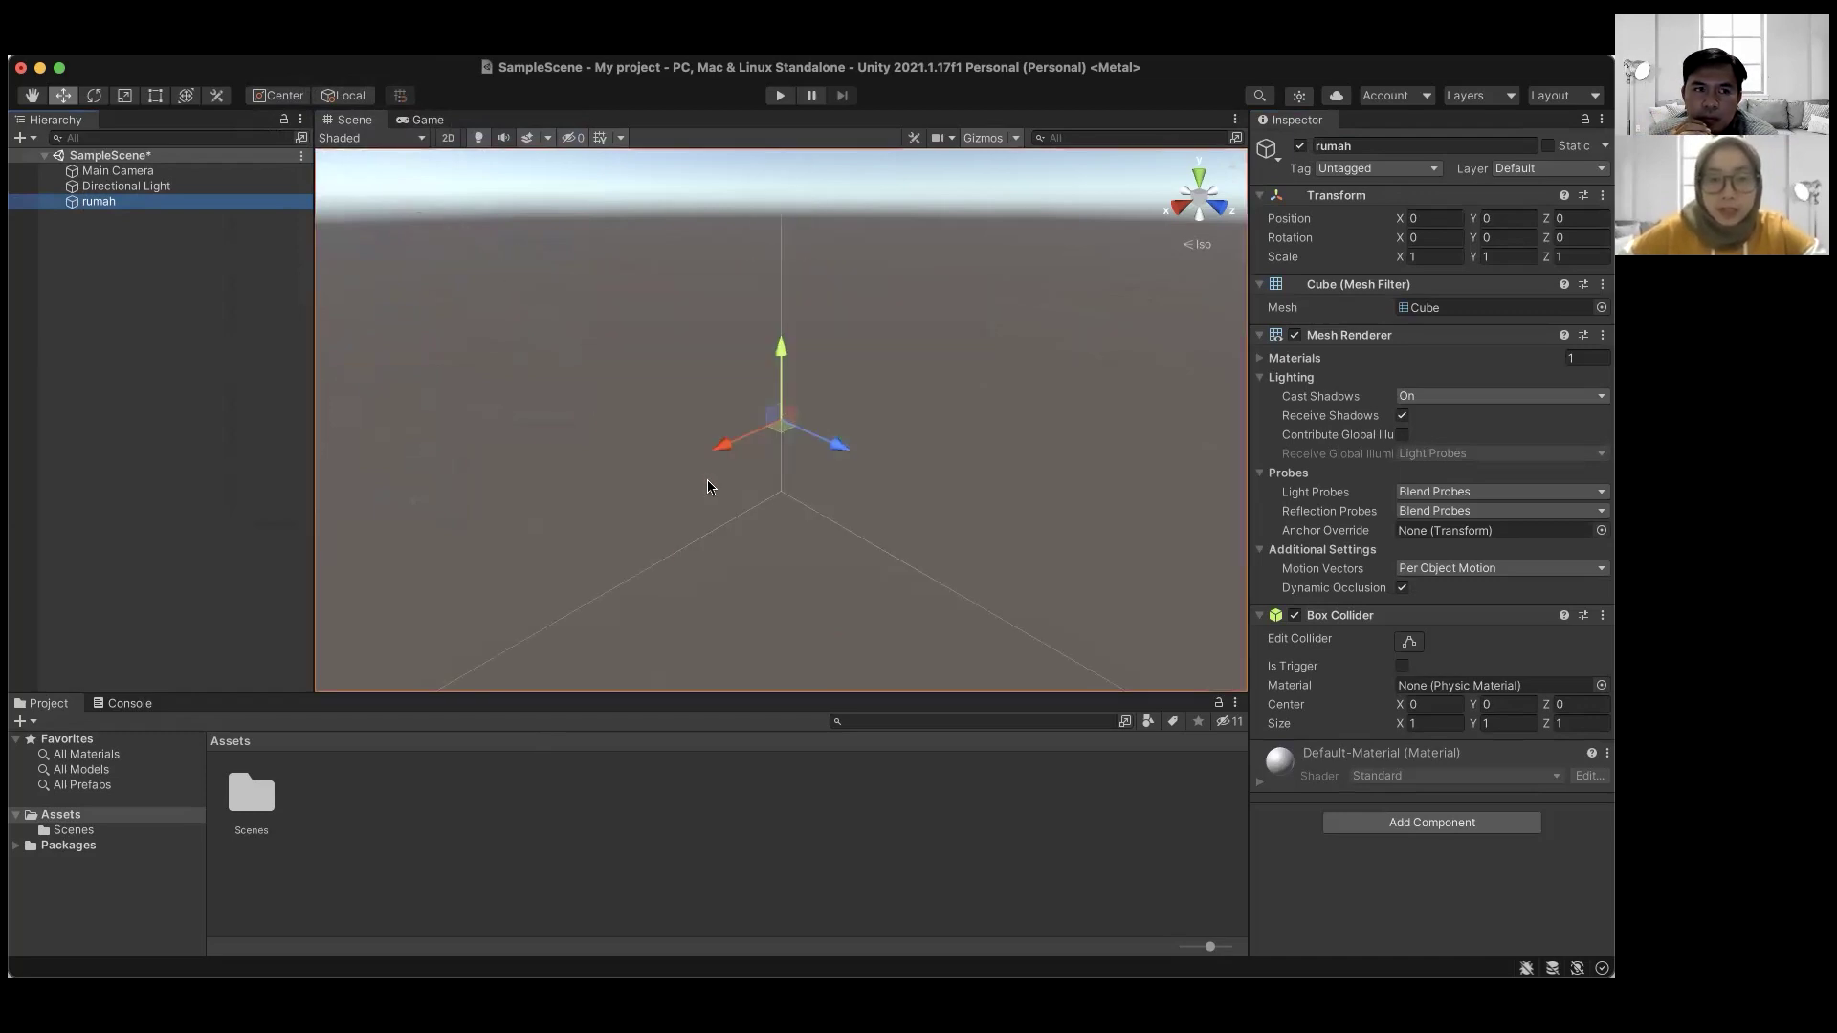
{"action": "scroll", "coordinate": [709, 485], "scroll_direction": "down", "scroll_amount": 5}
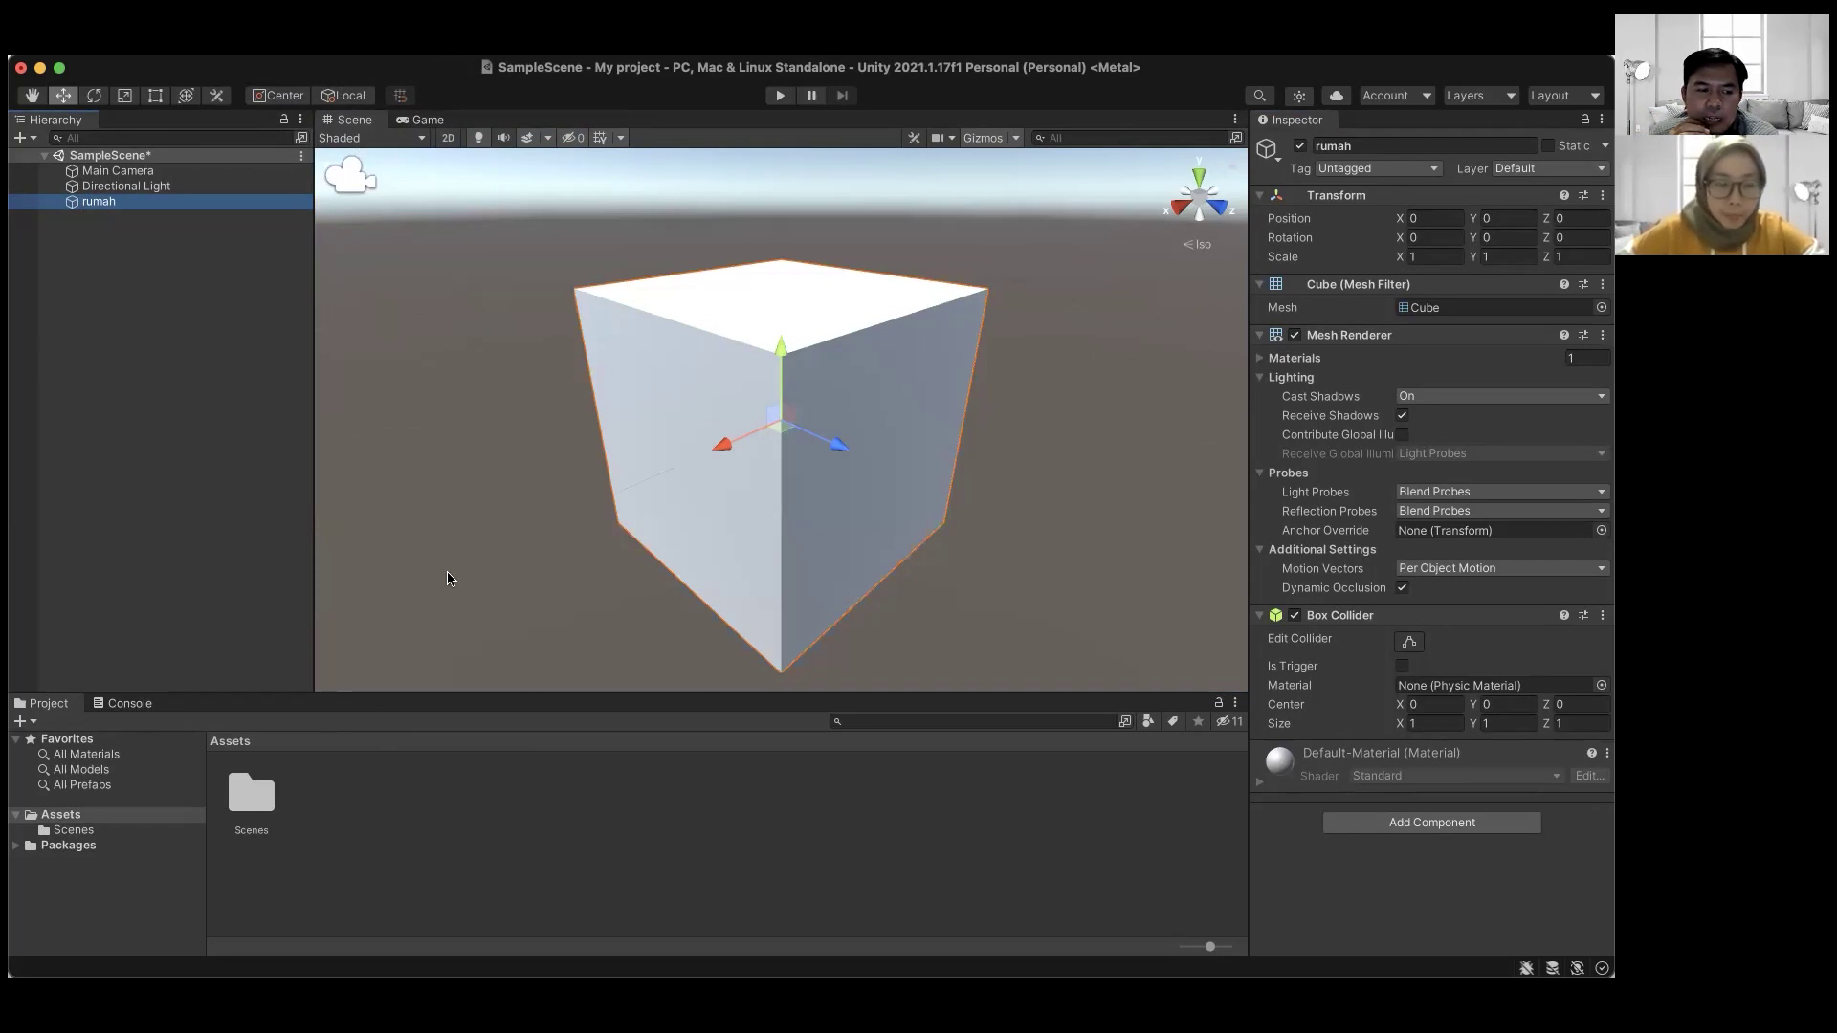
{"action": "scroll", "coordinate": [640, 383], "scroll_direction": "up", "scroll_amount": 3}
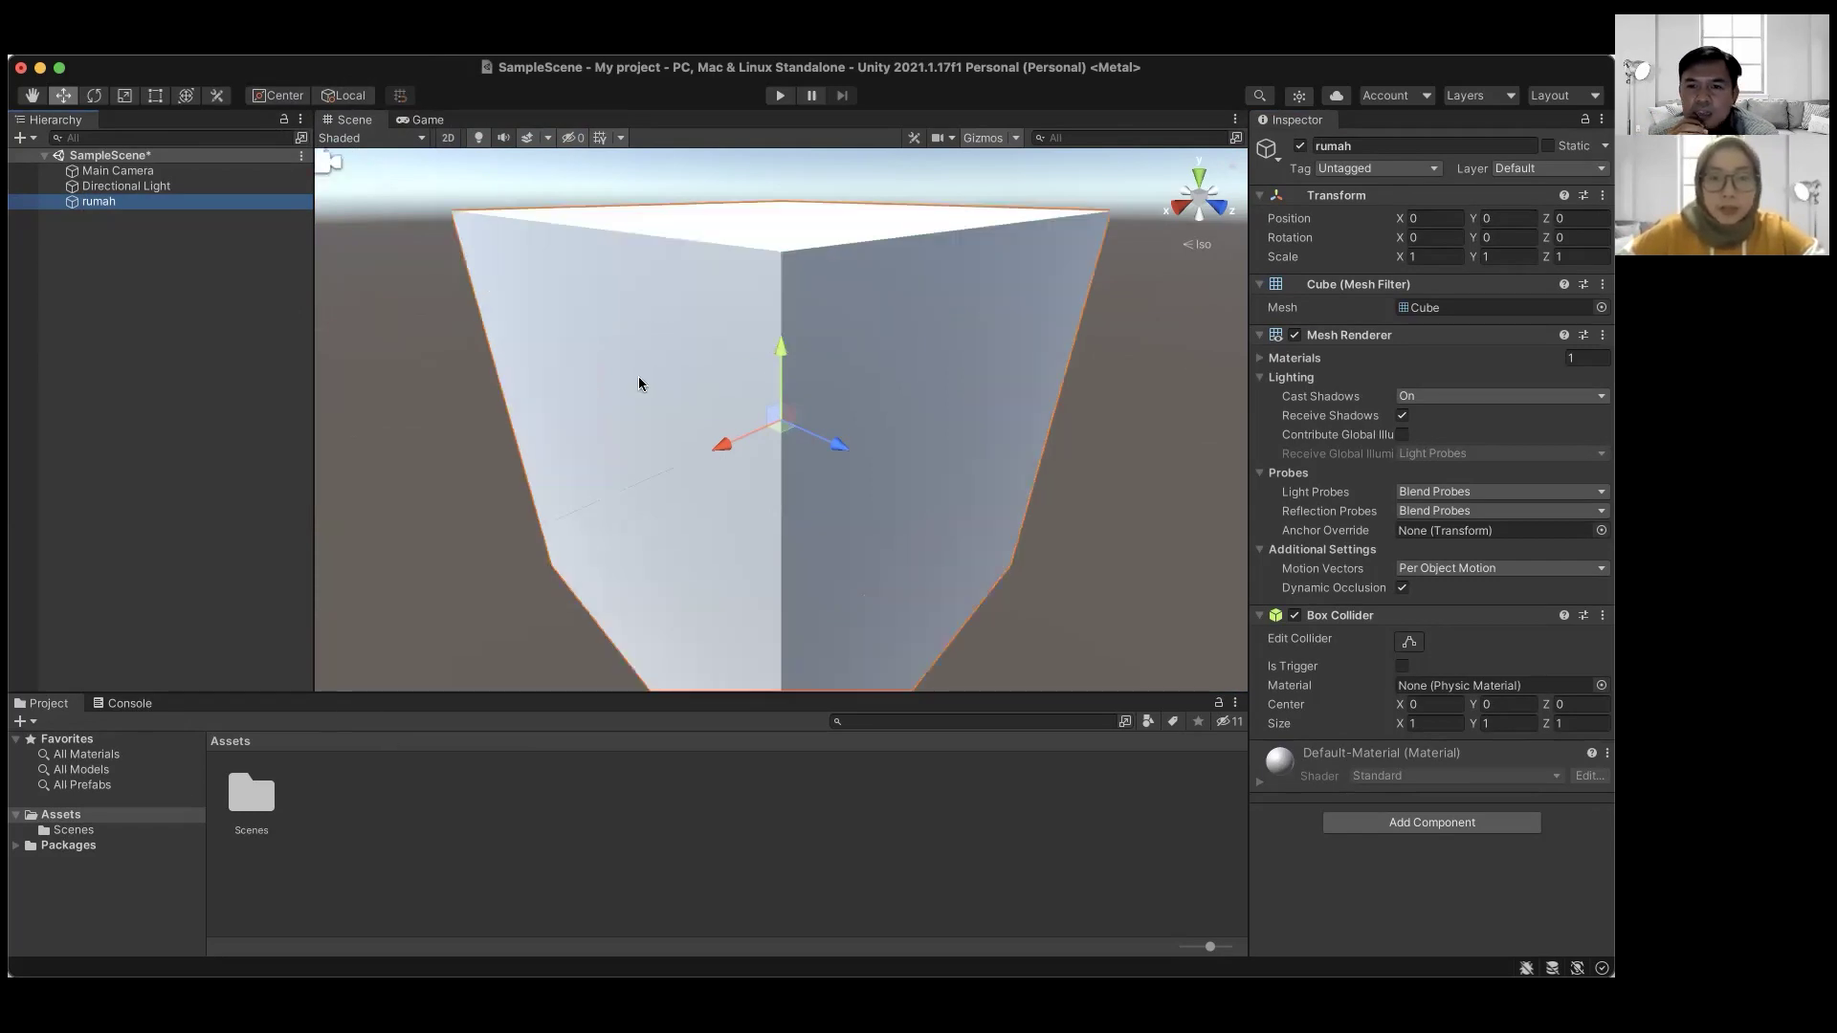
{"action": "scroll", "coordinate": [640, 381], "scroll_direction": "down", "scroll_amount": 4}
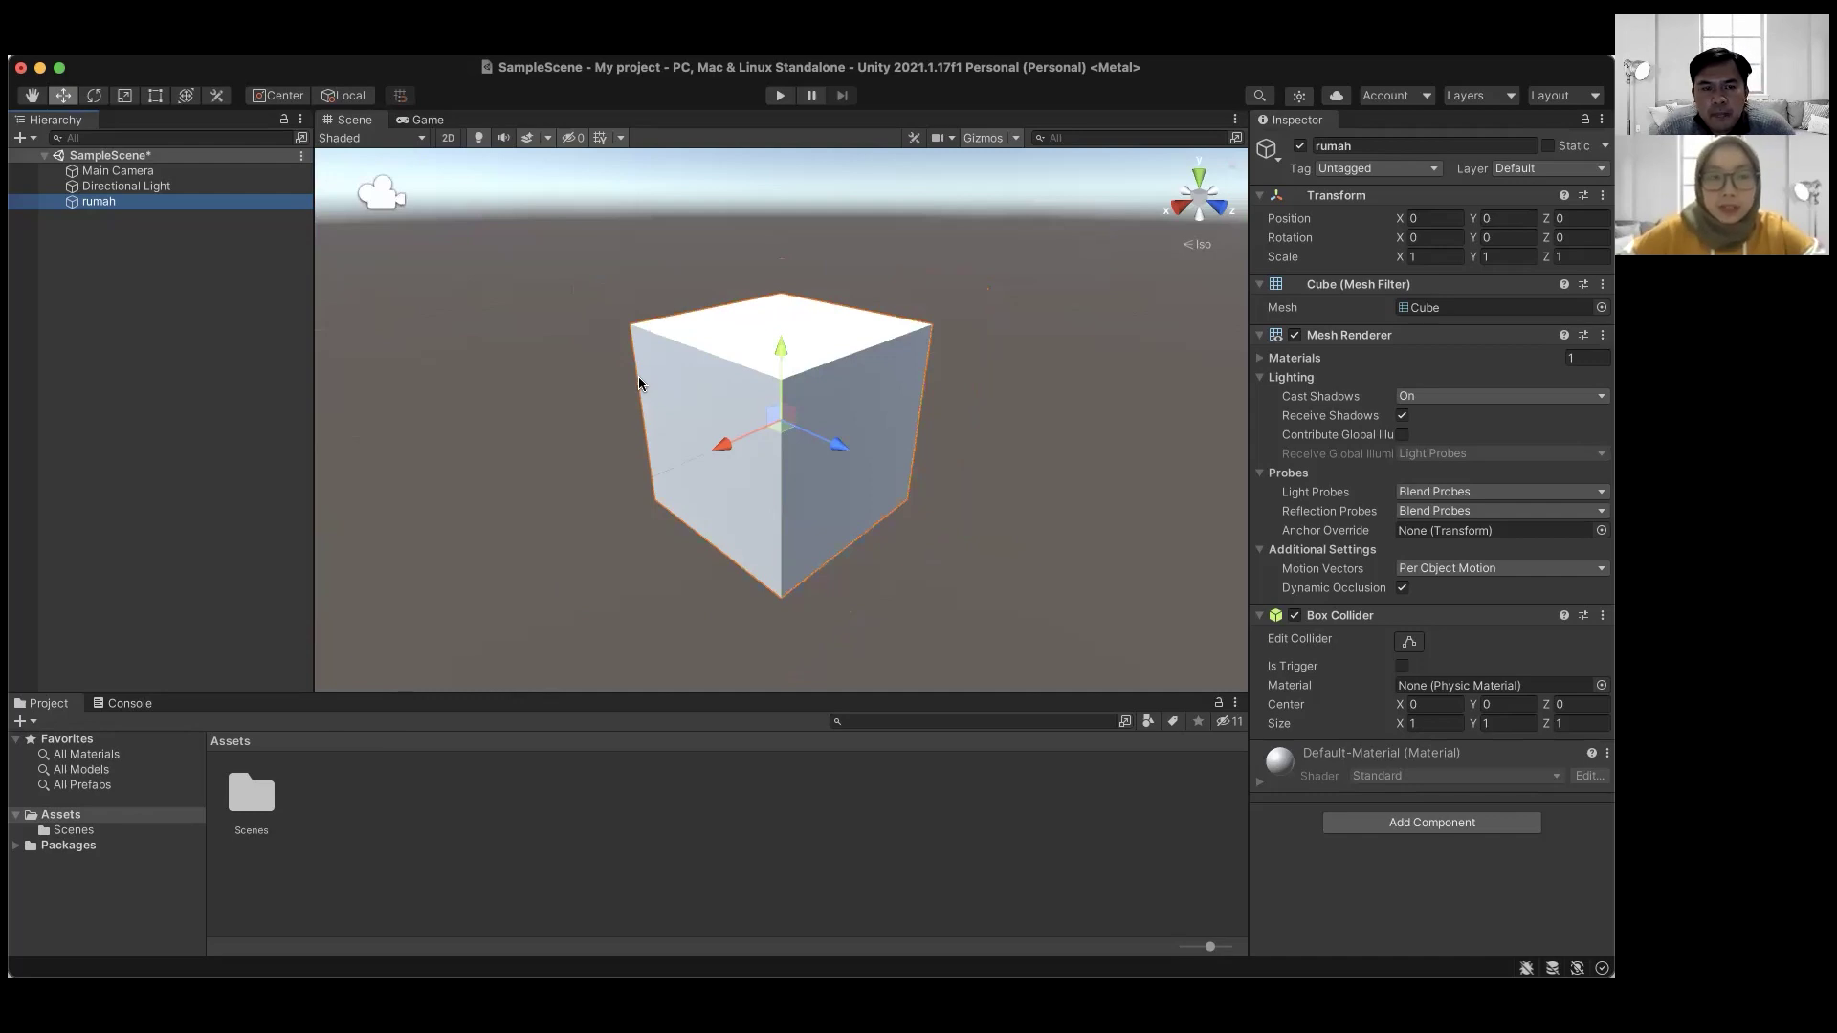
{"action": "scroll", "coordinate": [638, 375], "scroll_direction": "up", "scroll_amount": 2}
{"action": "scroll", "coordinate": [636, 377], "scroll_direction": "down", "scroll_amount": 3}
{"action": "scroll", "coordinate": [638, 379], "scroll_direction": "up", "scroll_amount": 5}
{"action": "scroll", "coordinate": [636, 376], "scroll_direction": "down", "scroll_amount": 5}
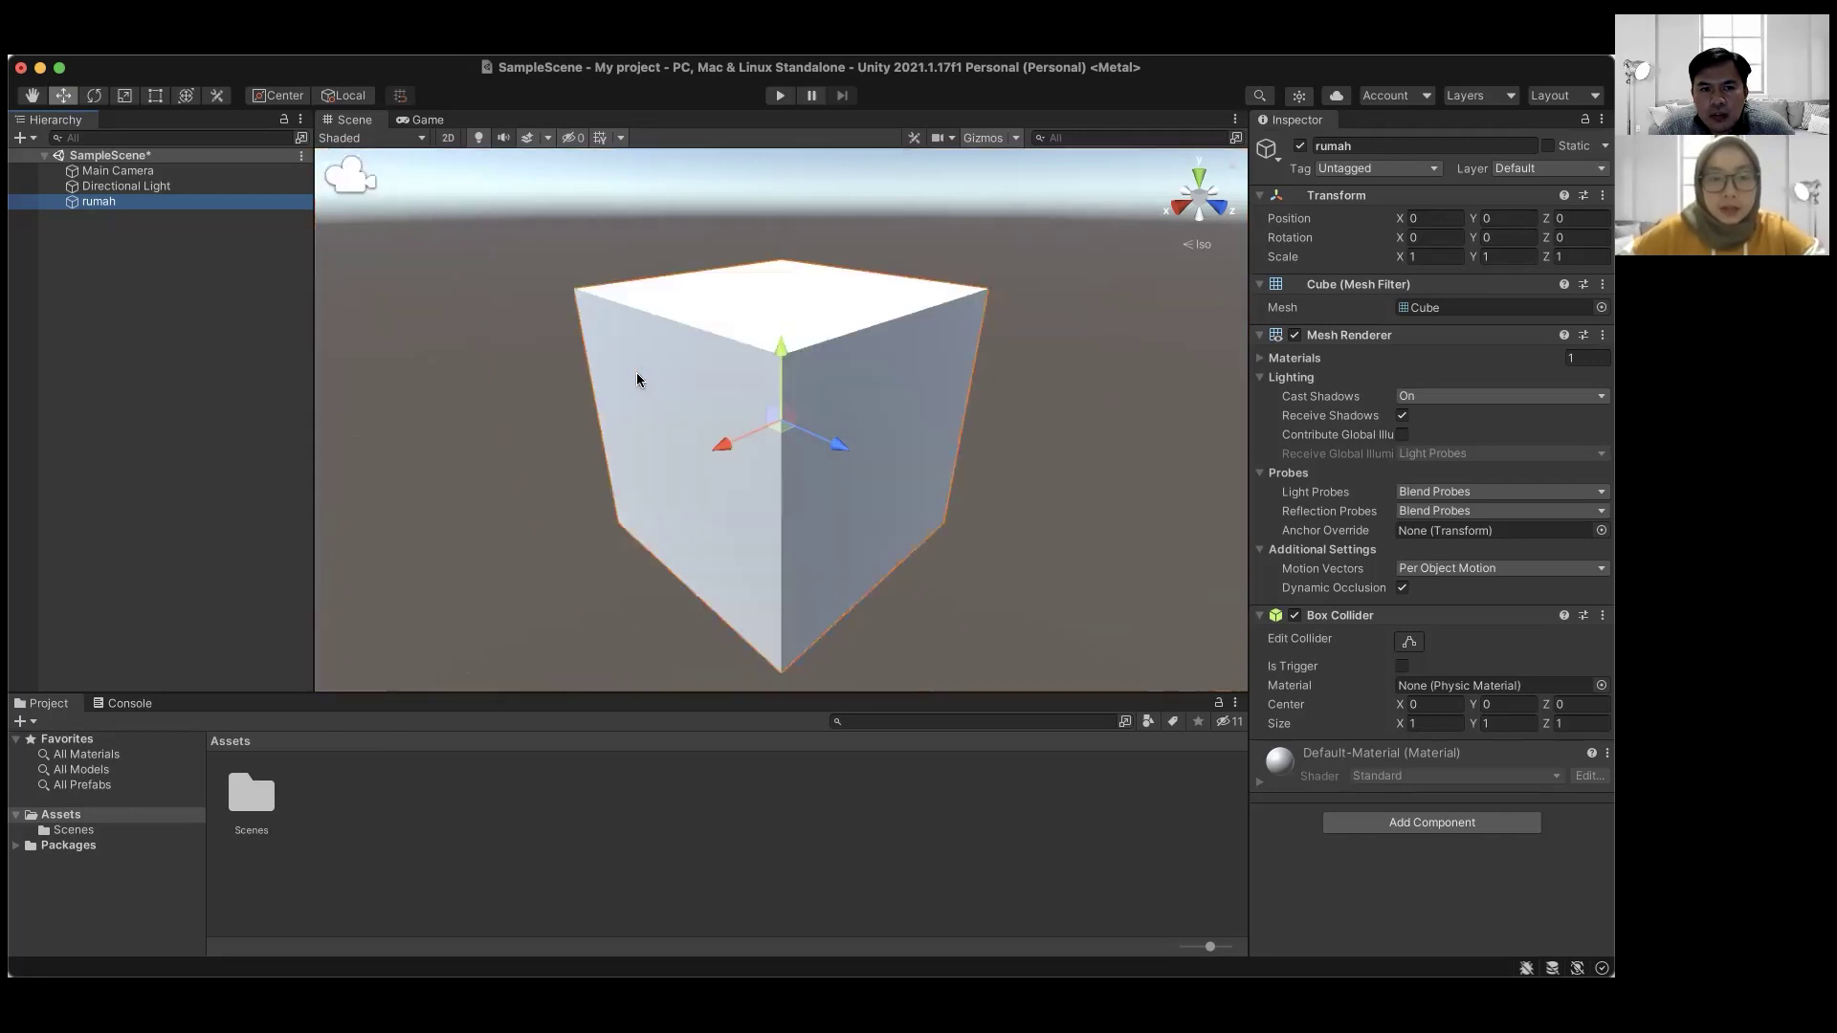
{"action": "left_click_drag", "start_coordinate": [943, 435], "coordinate": [888, 398], "text": "alt"}
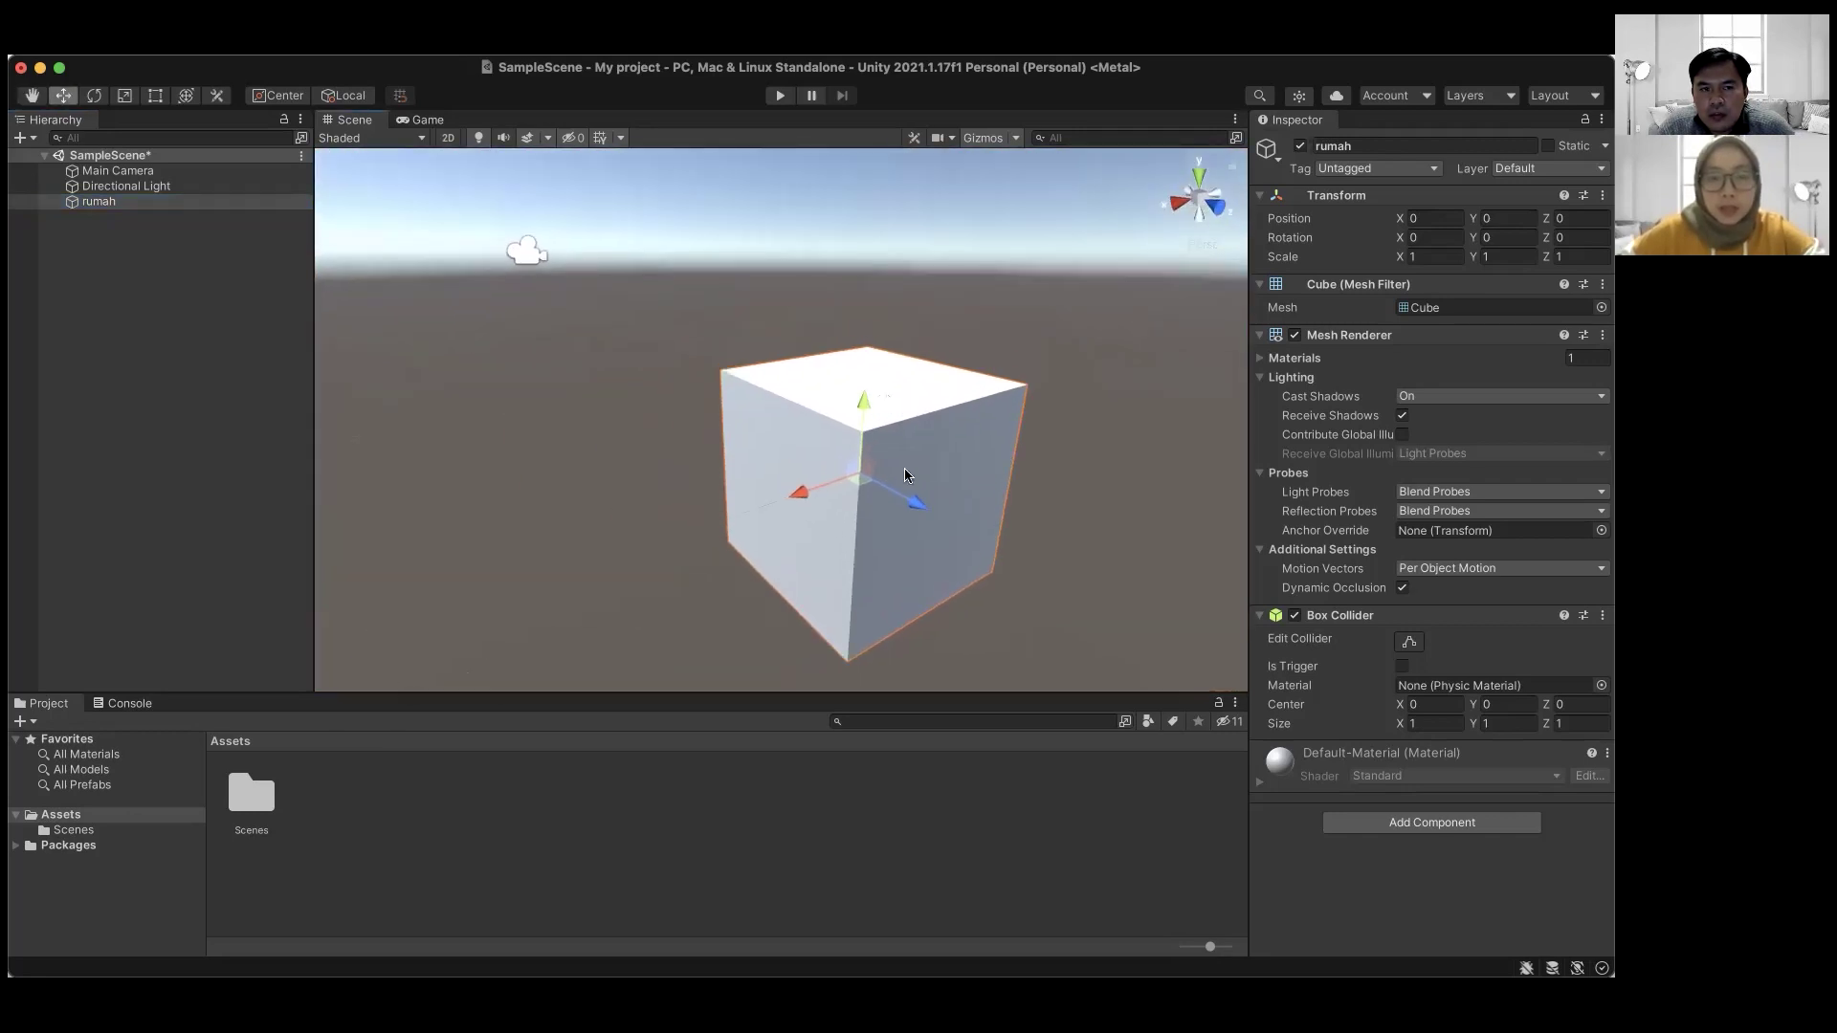
{"action": "left_click_drag", "start_coordinate": [904, 521], "coordinate": [876, 521], "text": "alt"}
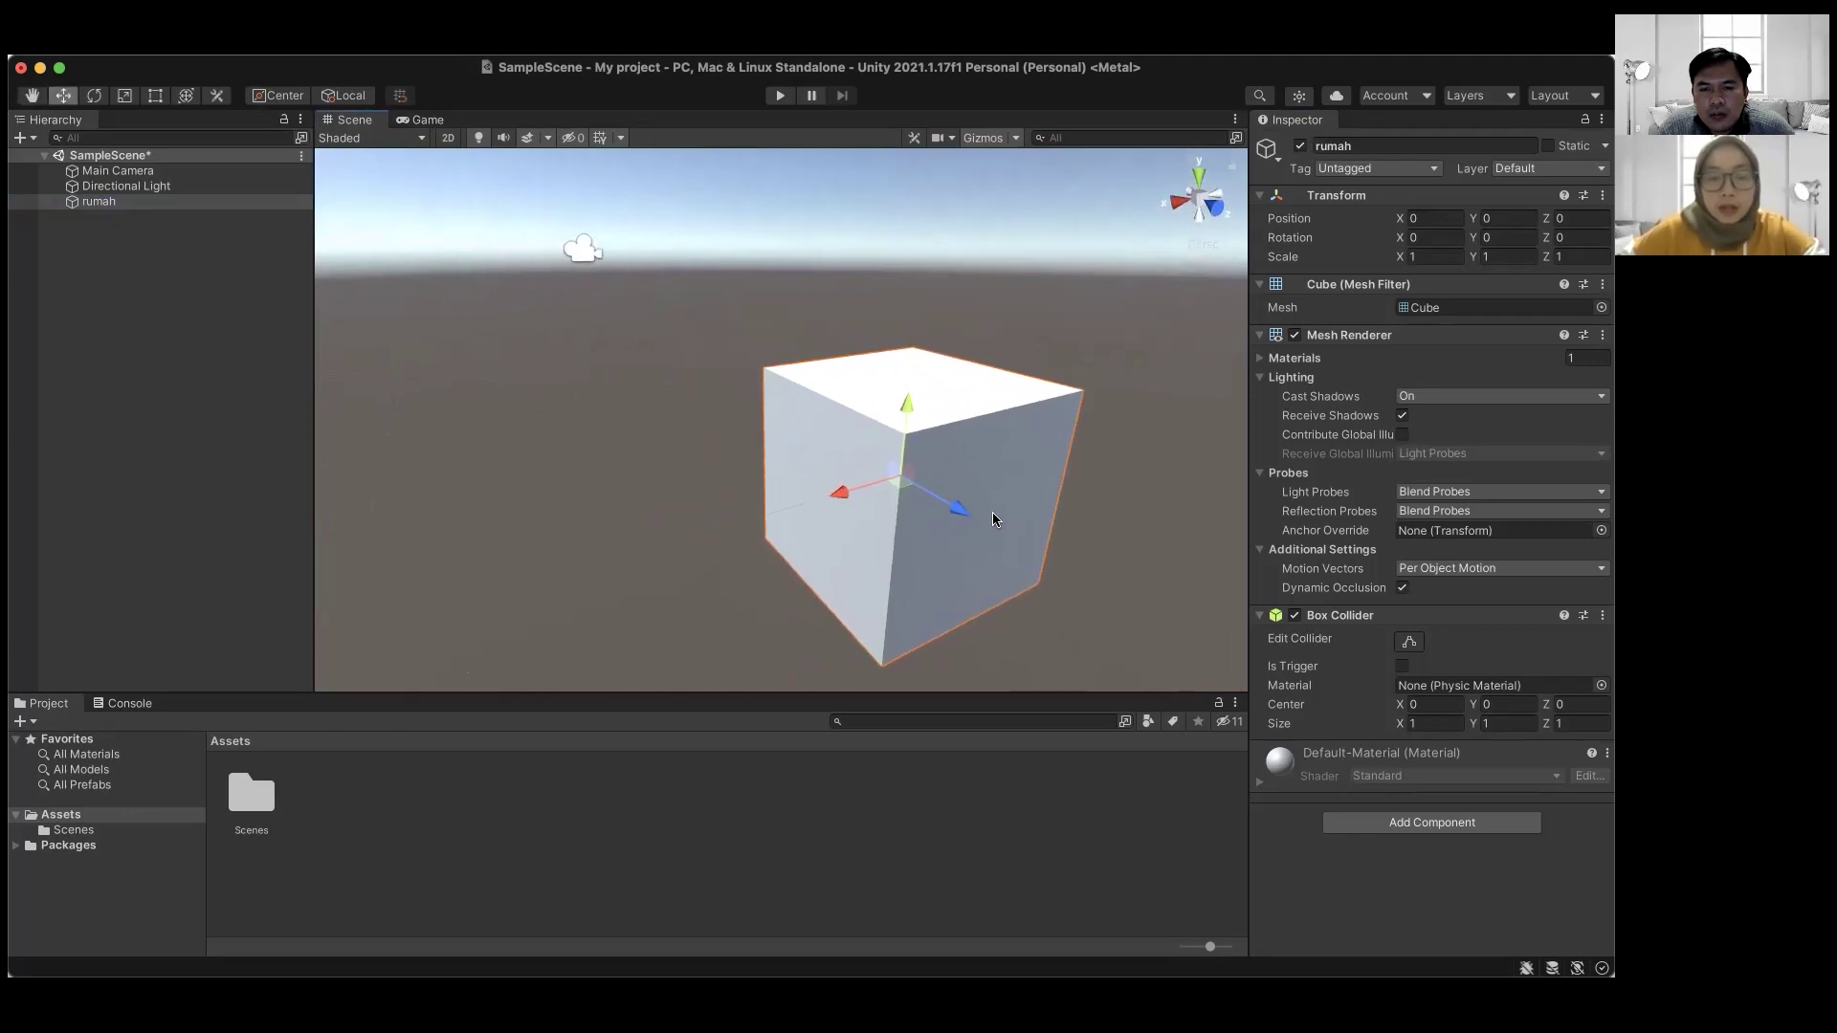
{"action": "left_click_drag", "start_coordinate": [991, 493], "coordinate": [791, 594], "text": "alt"}
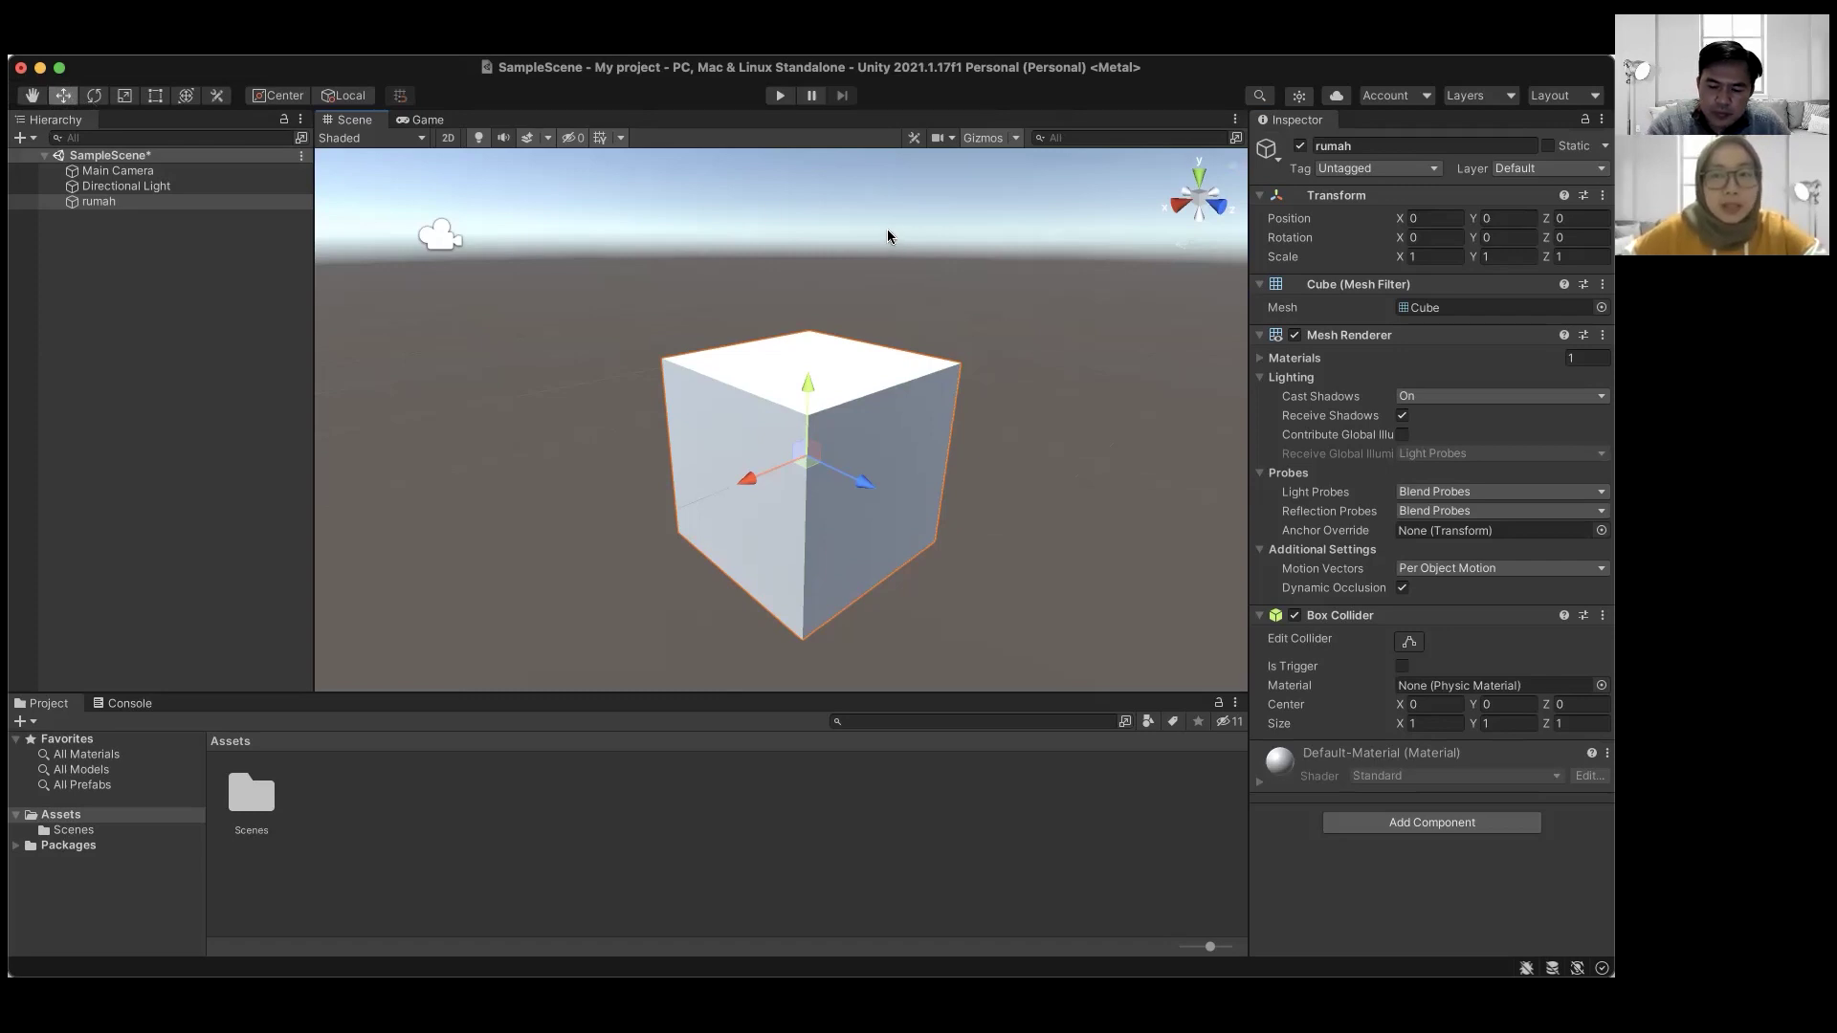
- Compare the Move, Rotate and Scale gizmos on rumah, finishing with the Move tool active
{"action": "left_click", "coordinate": [1432, 218]}
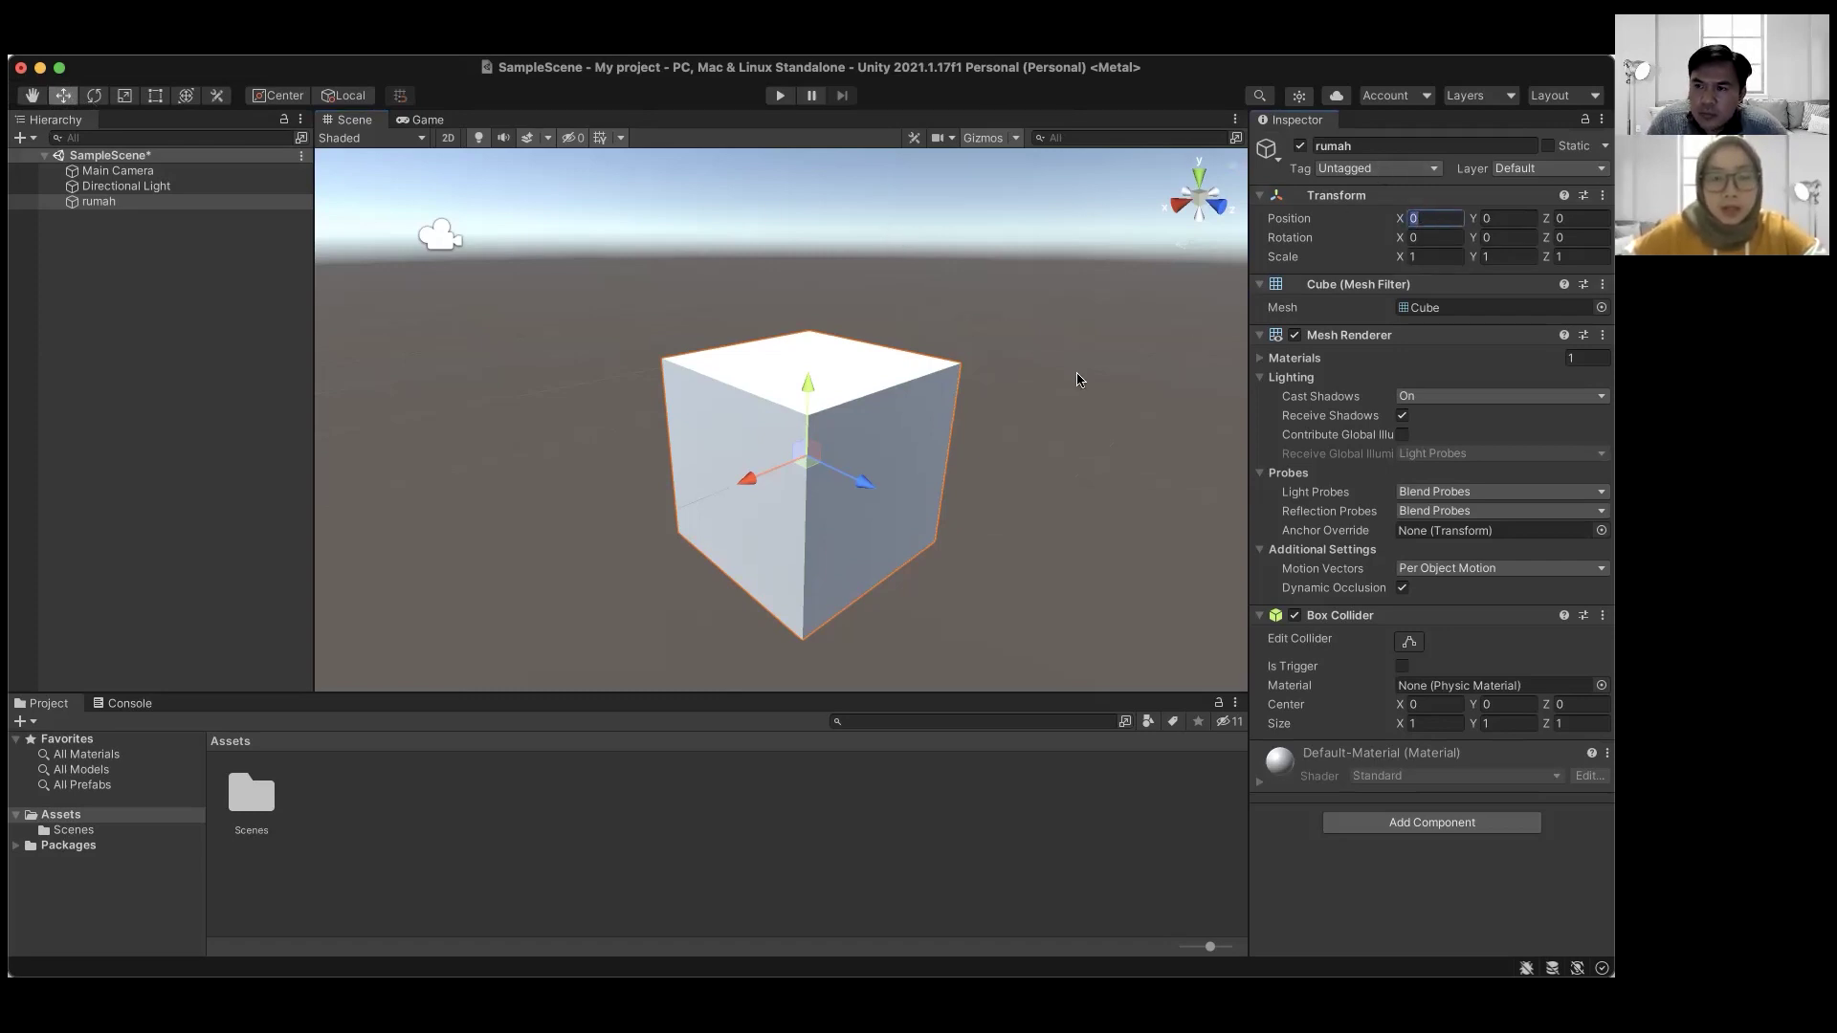
{"action": "left_click", "coordinate": [59, 98]}
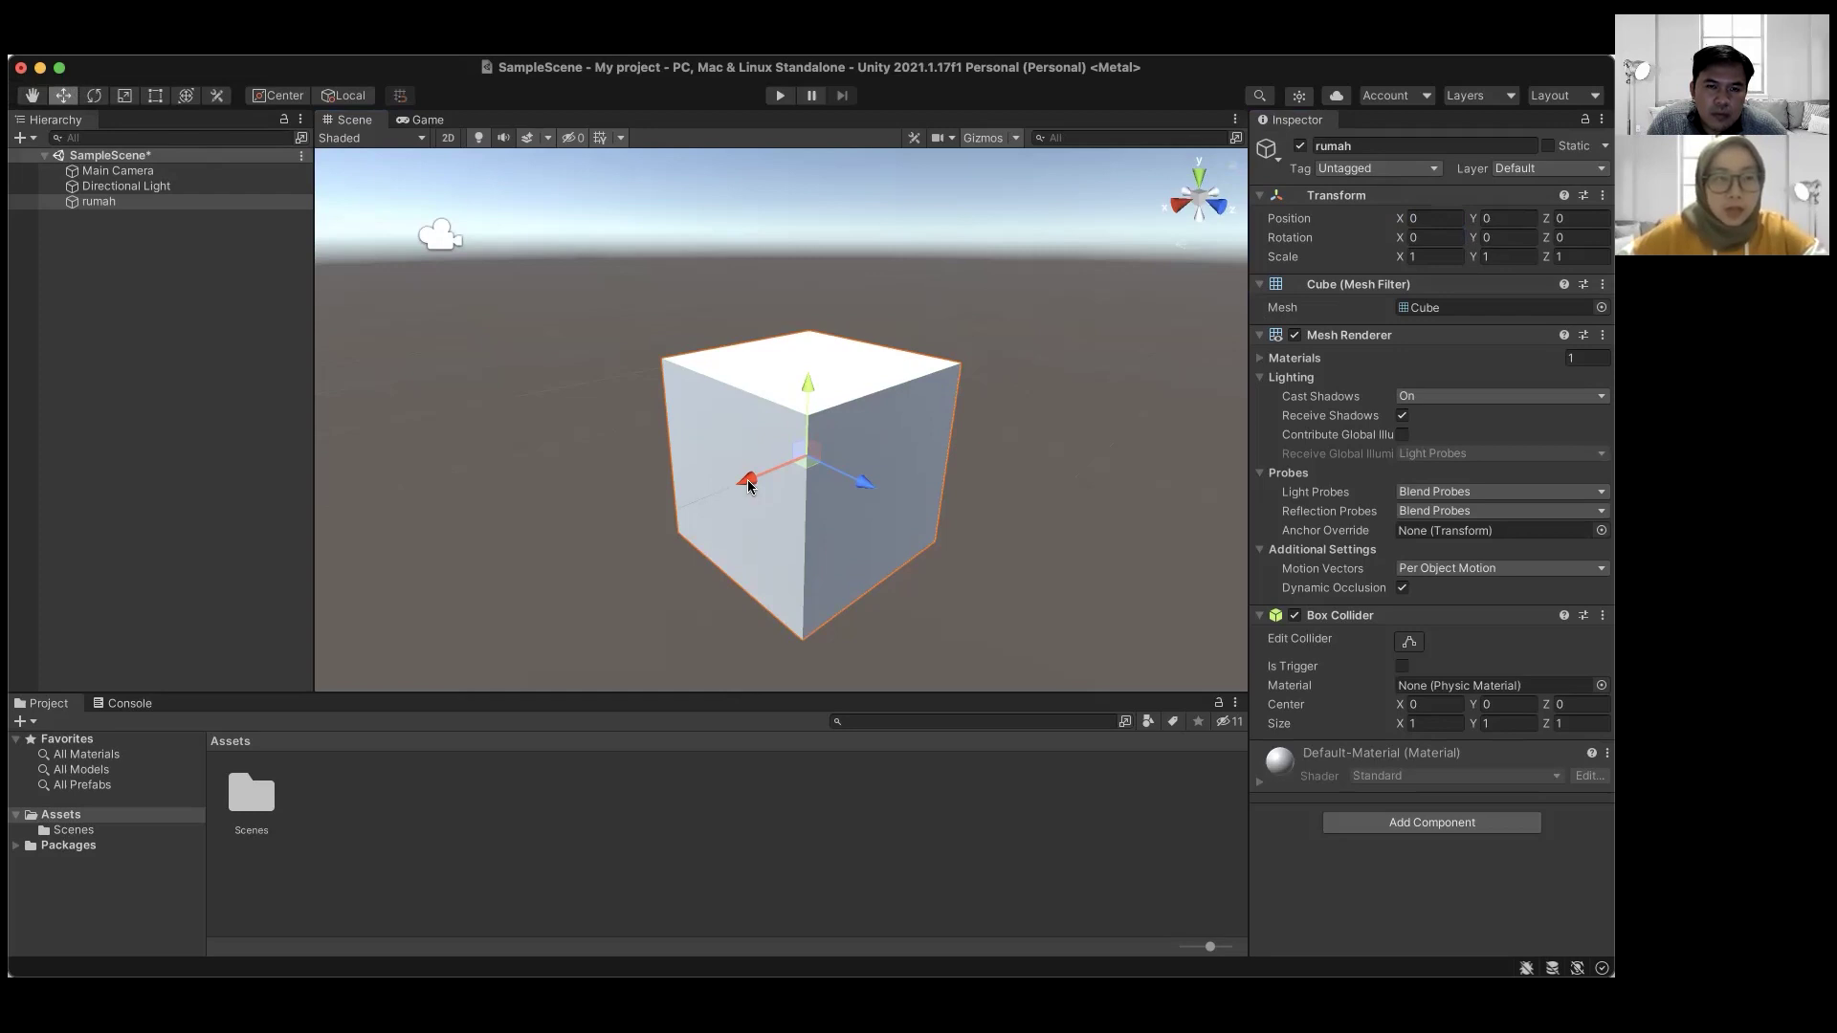
{"action": "key", "text": "e"}
{"action": "key", "text": "w"}
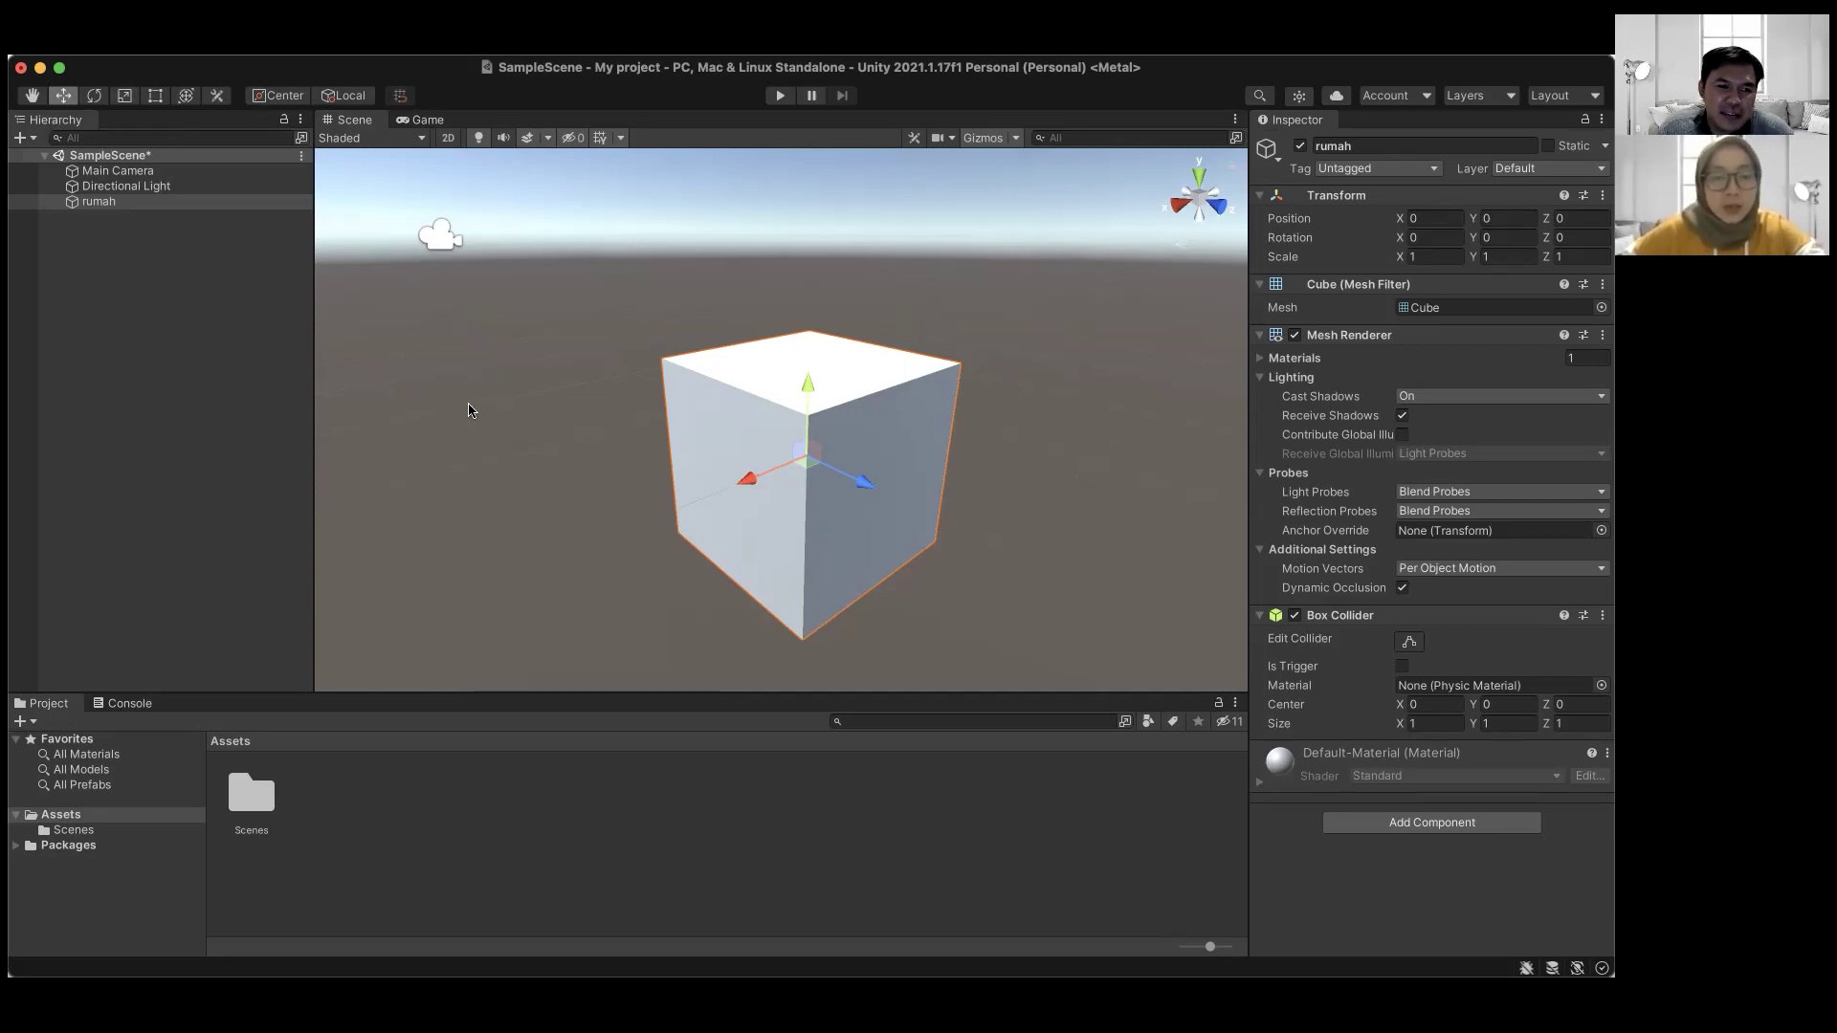
{"action": "key", "text": "e"}
{"action": "key", "text": "w"}
{"action": "key", "text": "e"}
{"action": "key", "text": "r"}
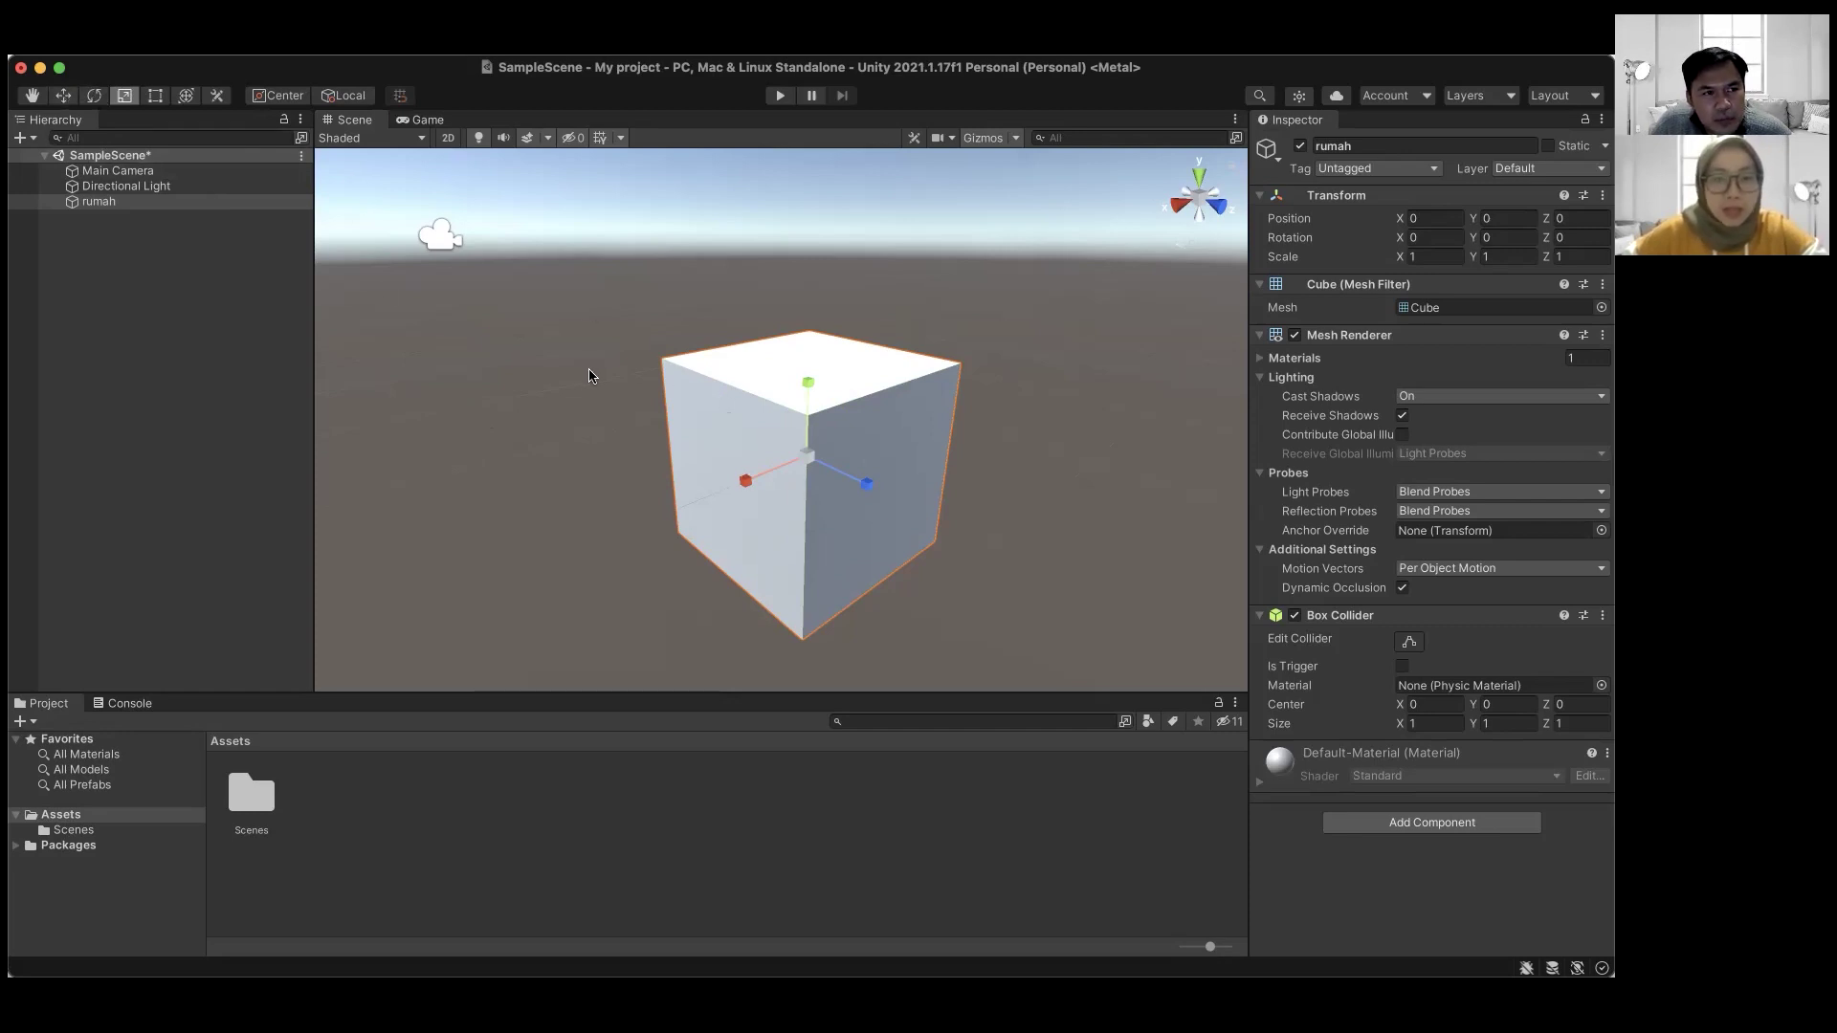
{"action": "key", "text": "w"}
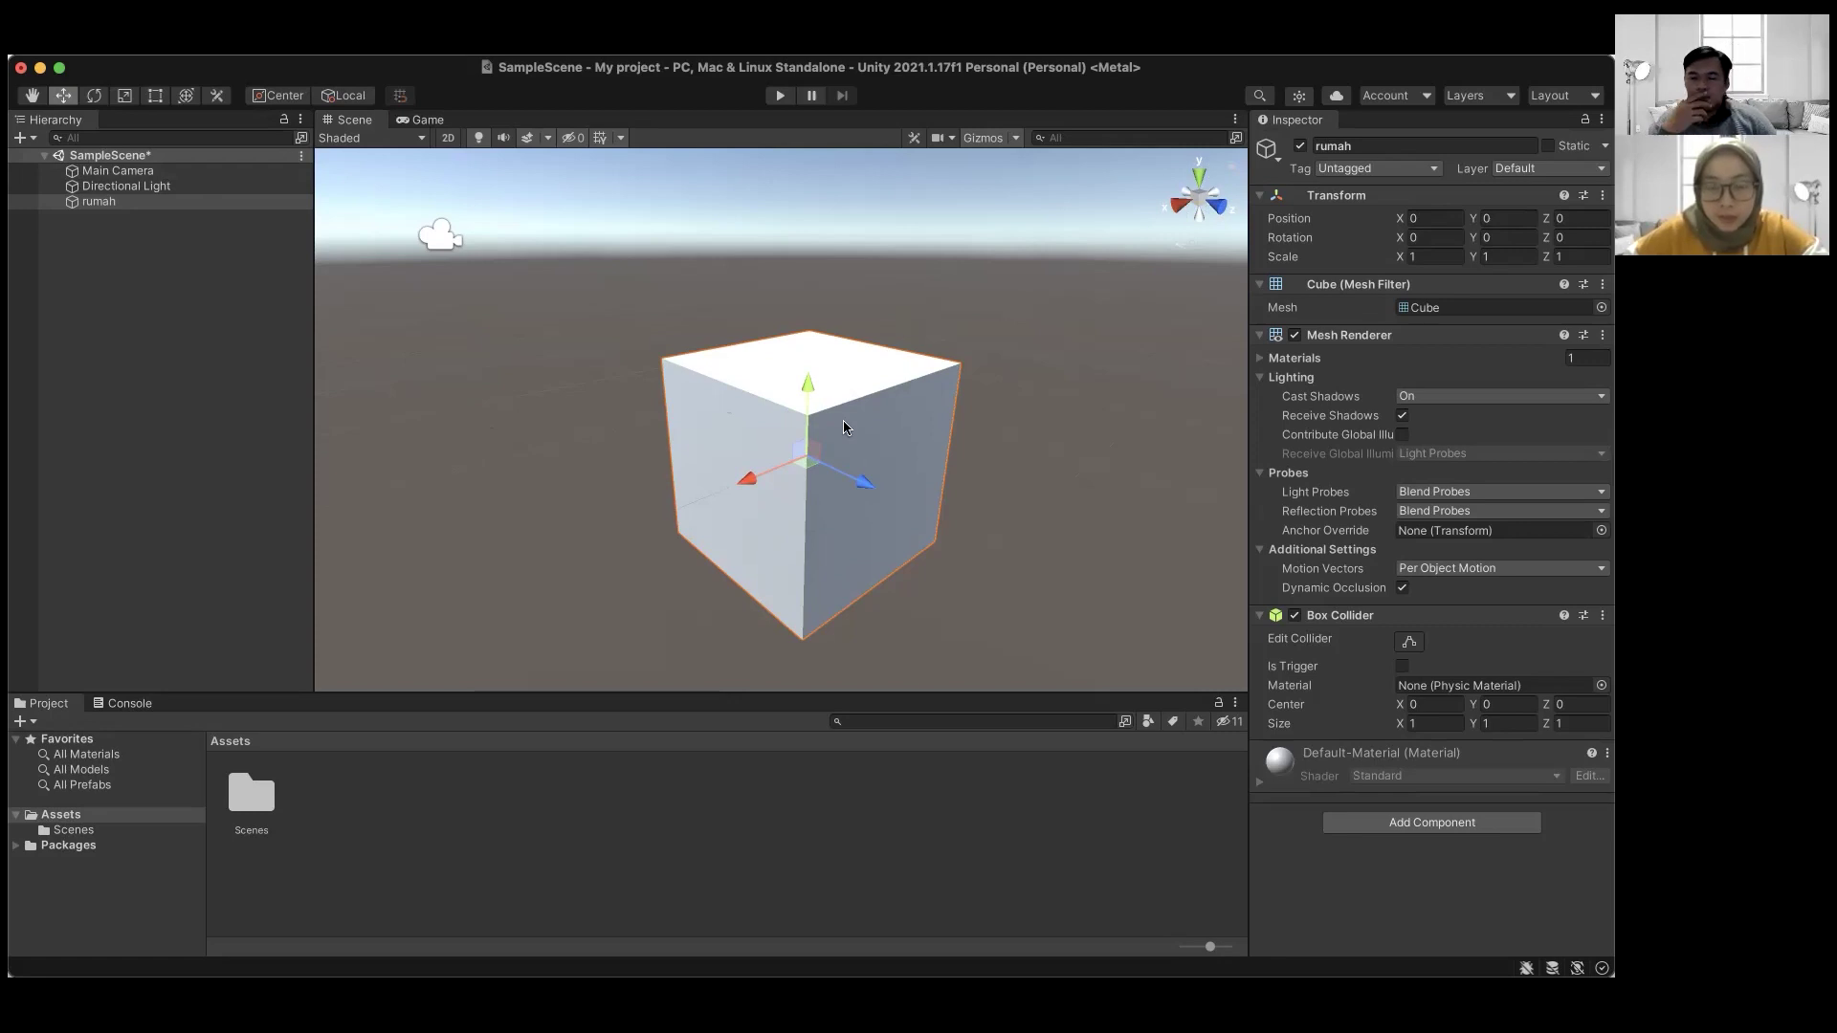
- Move rumah along its X axis to a position of about 0.68
{"action": "left_click_drag", "start_coordinate": [750, 488], "coordinate": [735, 487]}
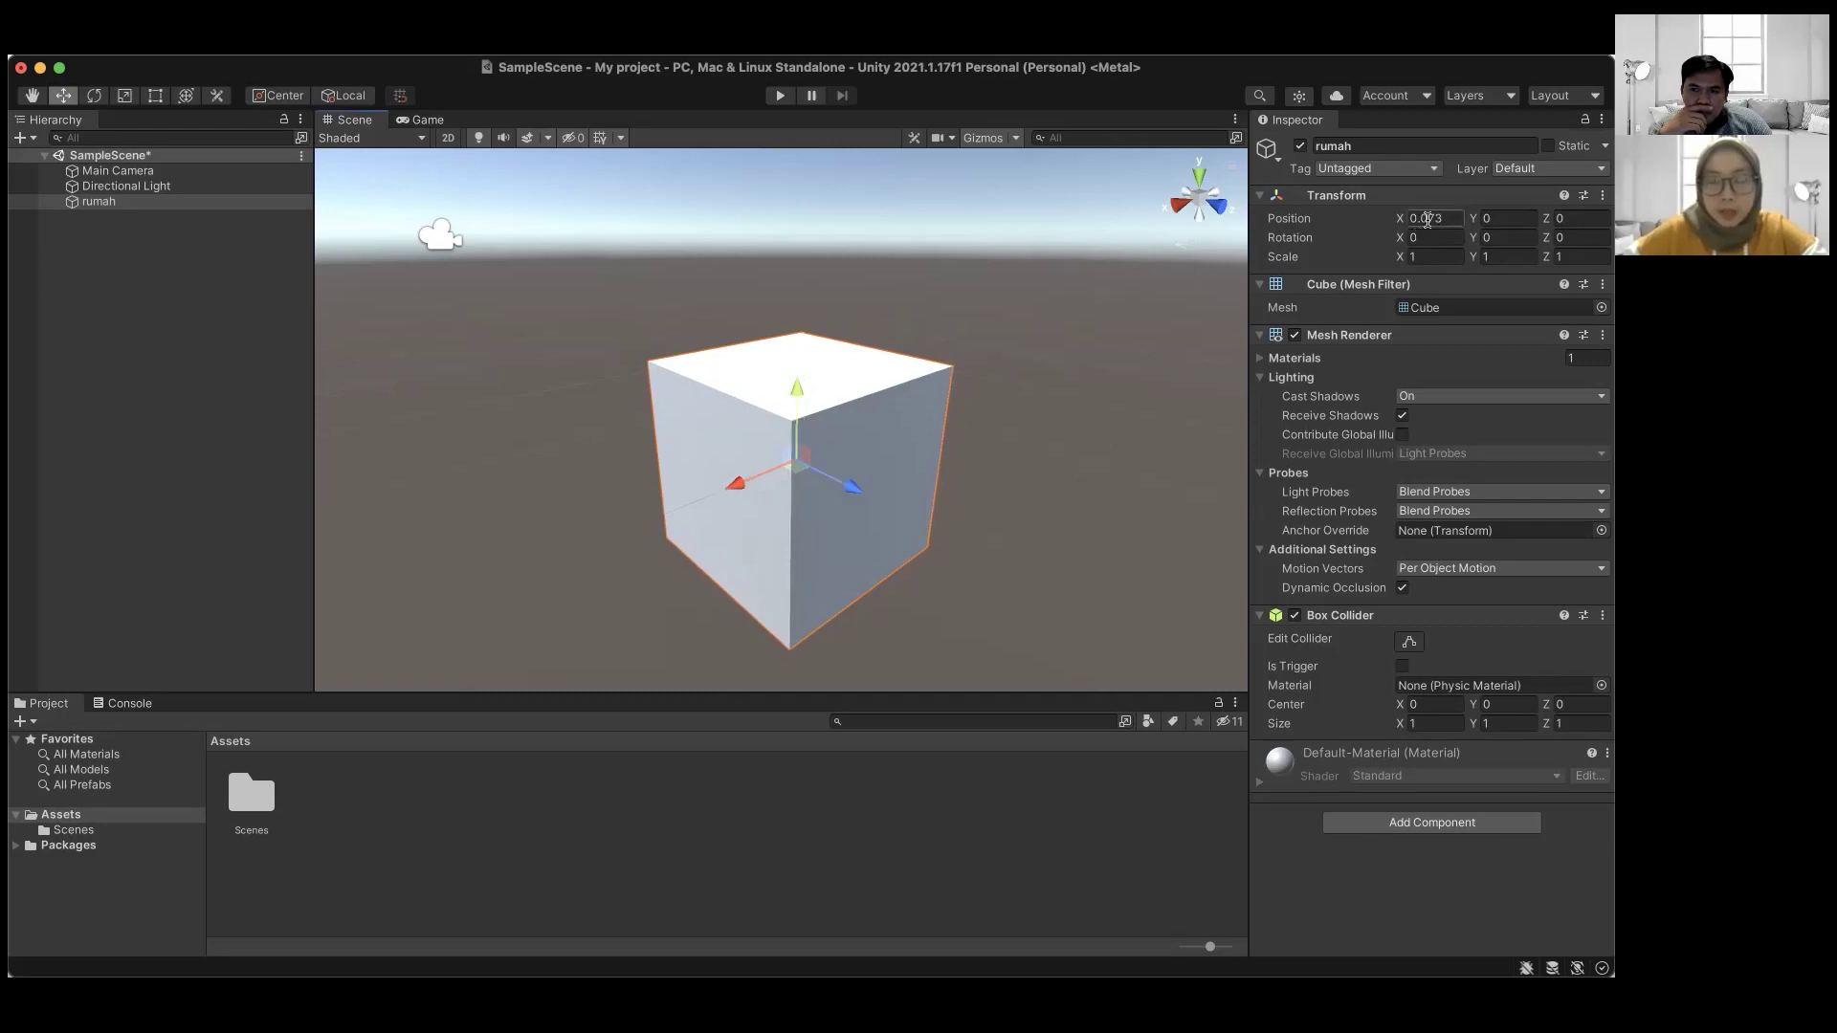
{"action": "left_click_drag", "start_coordinate": [737, 486], "coordinate": [715, 492]}
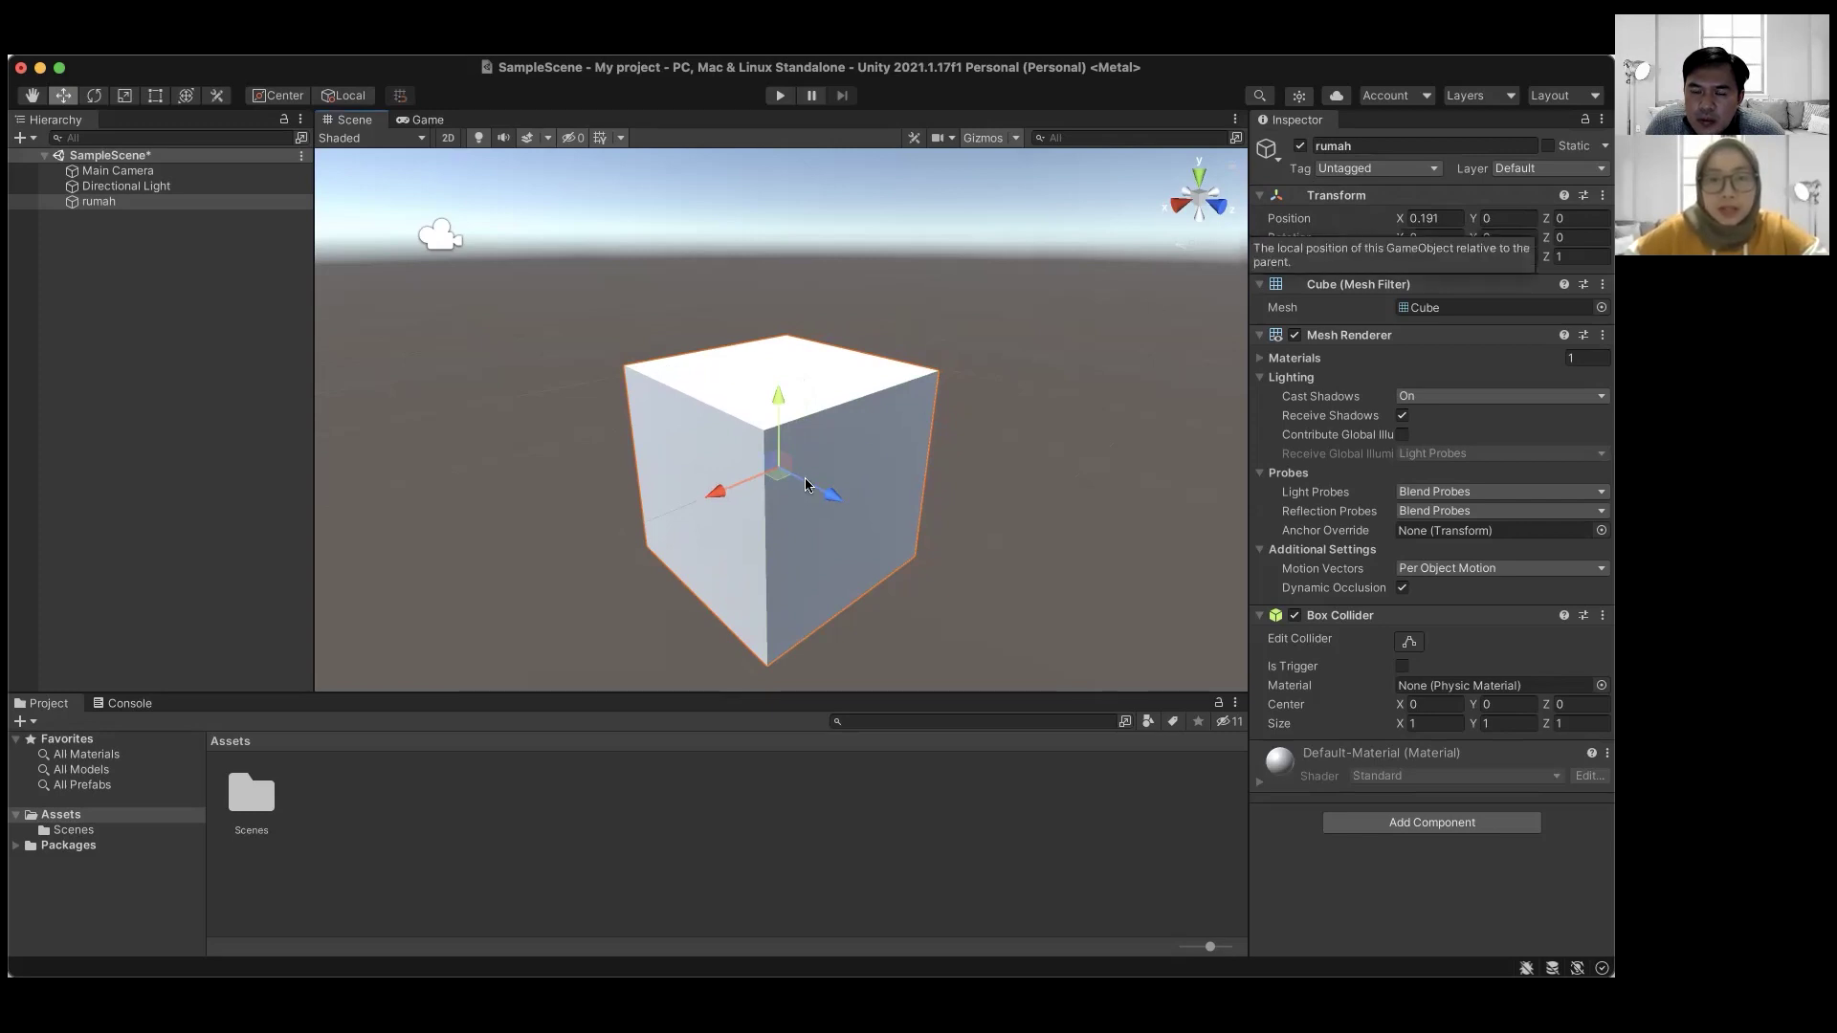
{"action": "left_click_drag", "start_coordinate": [709, 496], "coordinate": [772, 480]}
{"action": "left_click_drag", "start_coordinate": [1024, 380], "coordinate": [623, 556]}
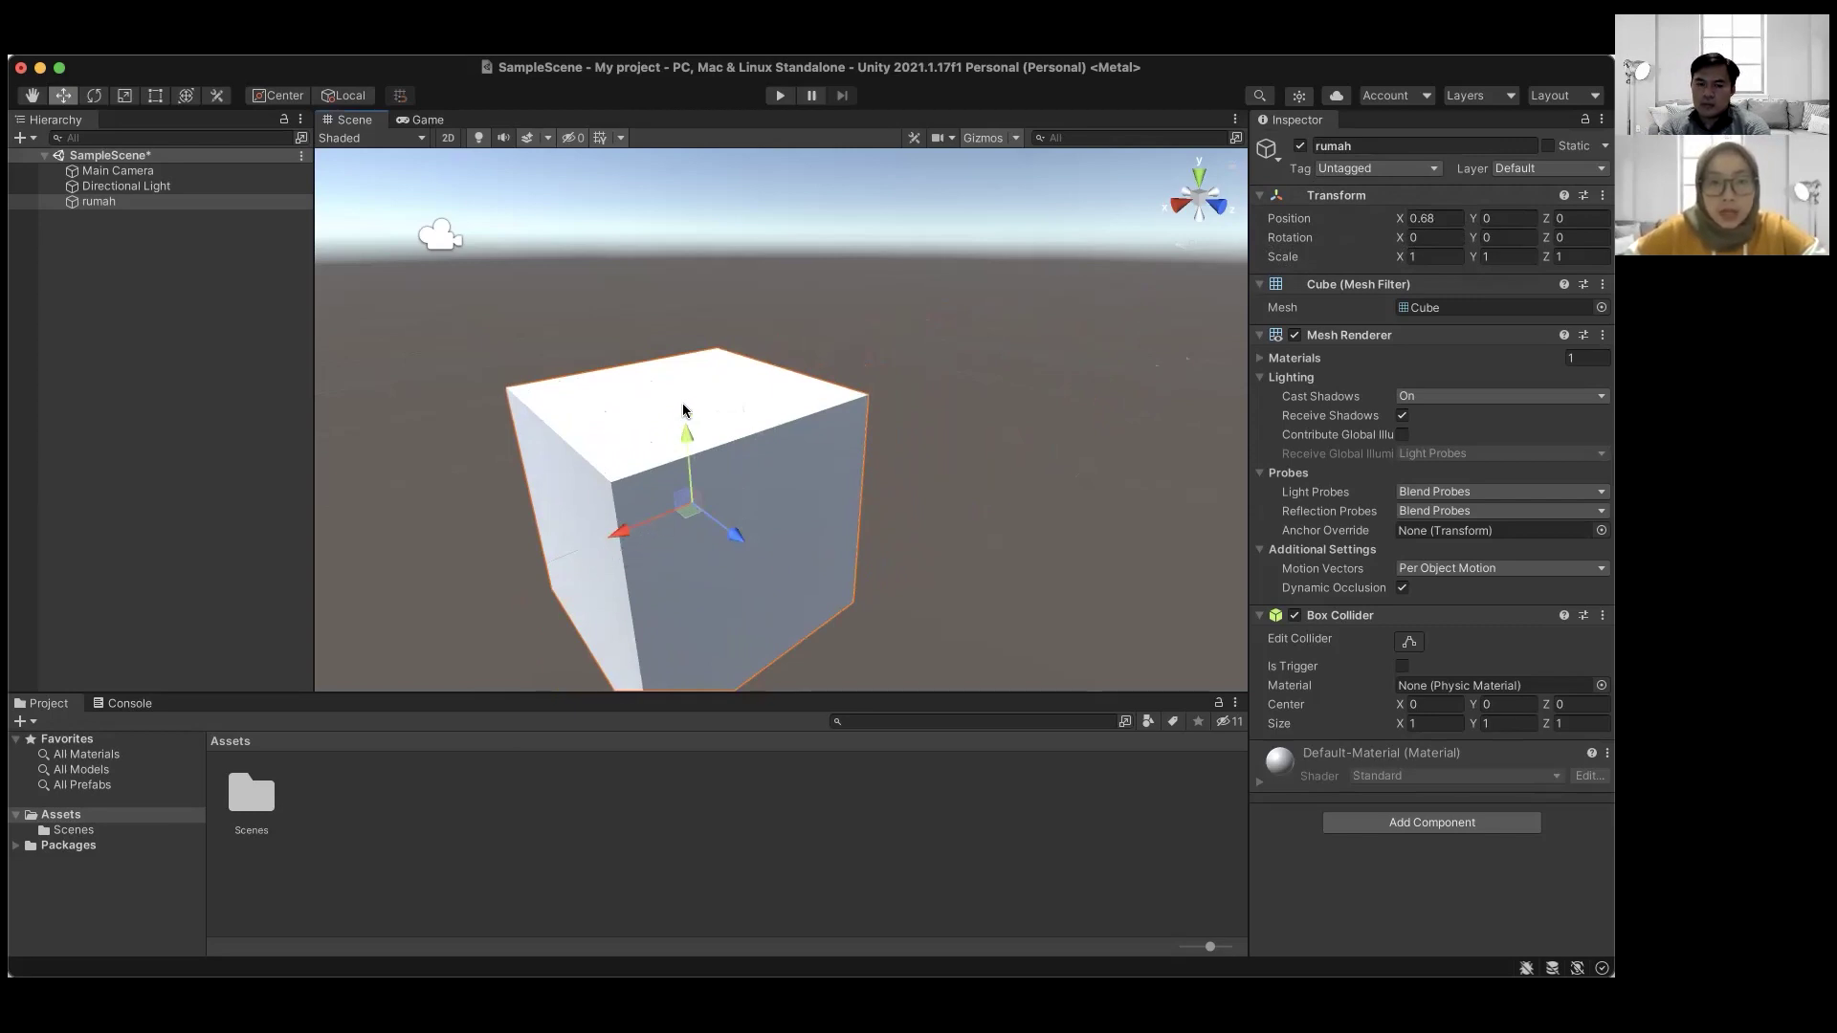
- Move rumah up to about 0.607 on the Y axis and along the Z axis to about 0.332
{"action": "left_click_drag", "start_coordinate": [685, 439], "coordinate": [692, 307]}
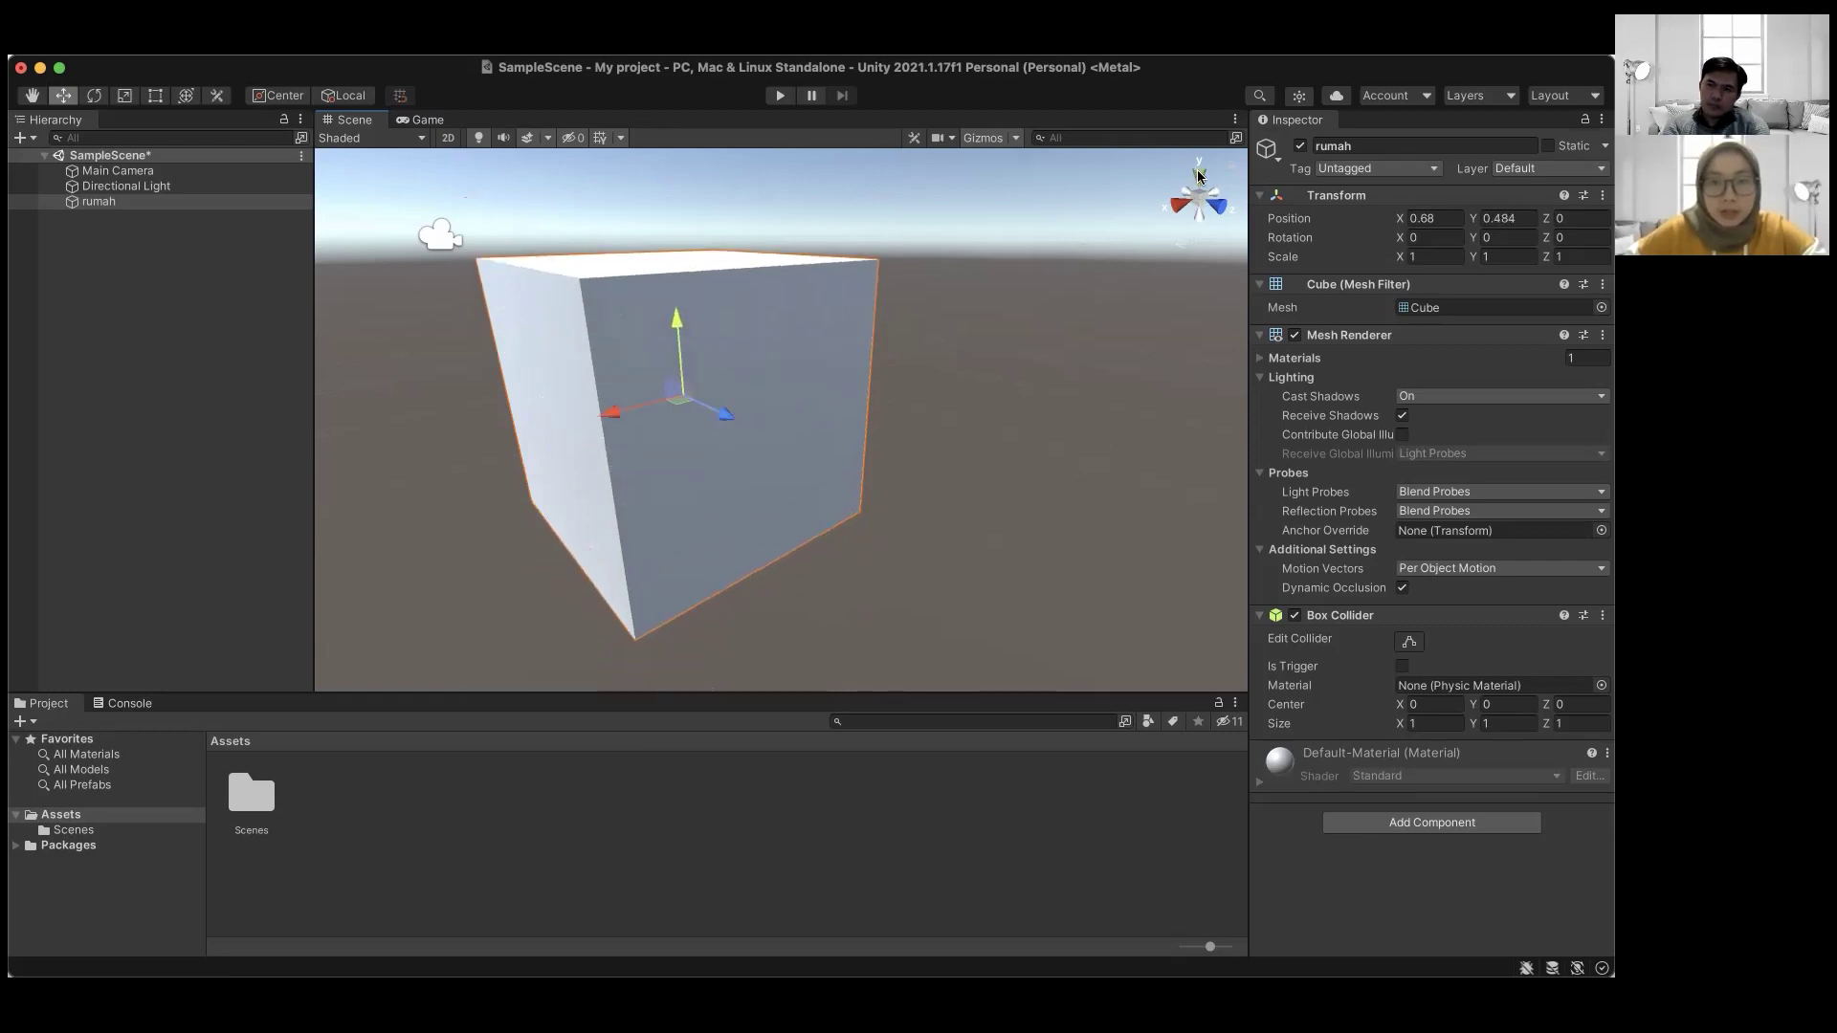
{"action": "mouse_move", "coordinate": [673, 326]}
{"action": "left_mouse_down"}
{"action": "mouse_move", "coordinate": [667, 278]}
{"action": "mouse_move", "coordinate": [666, 296]}
{"action": "left_mouse_up"}
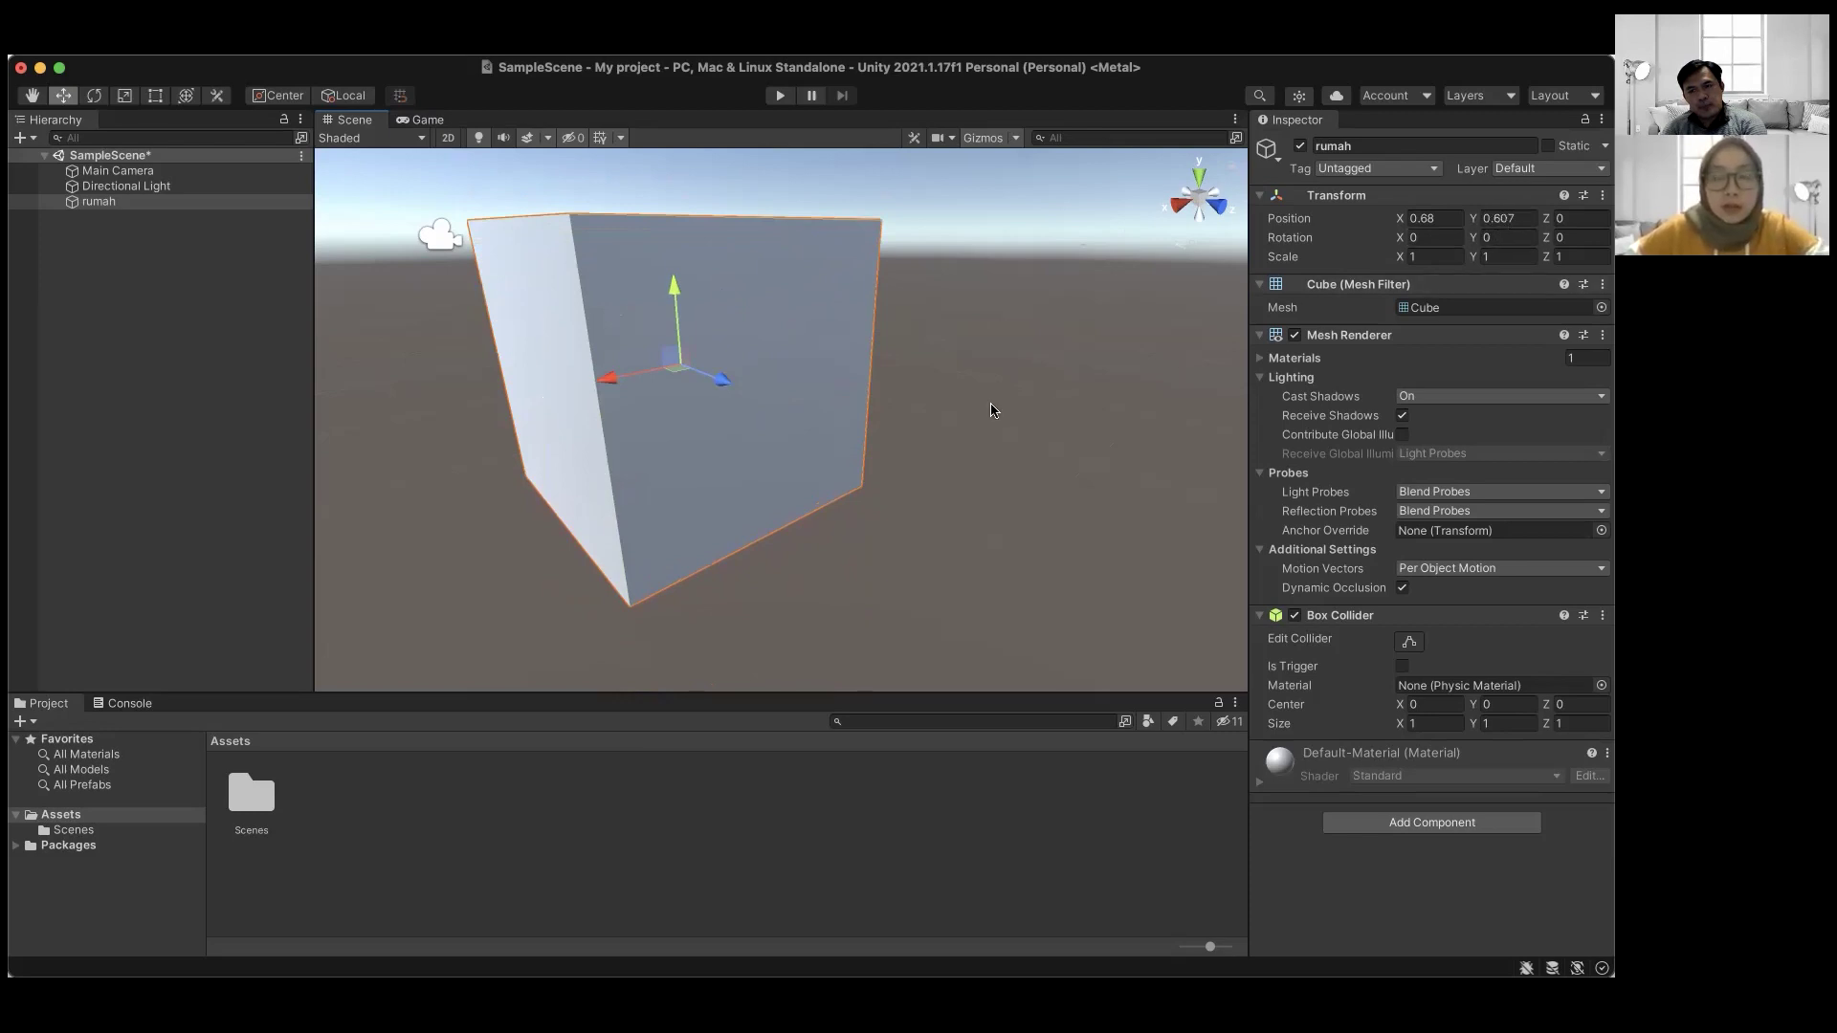
{"action": "scroll", "coordinate": [831, 421], "scroll_direction": "up", "scroll_amount": 3}
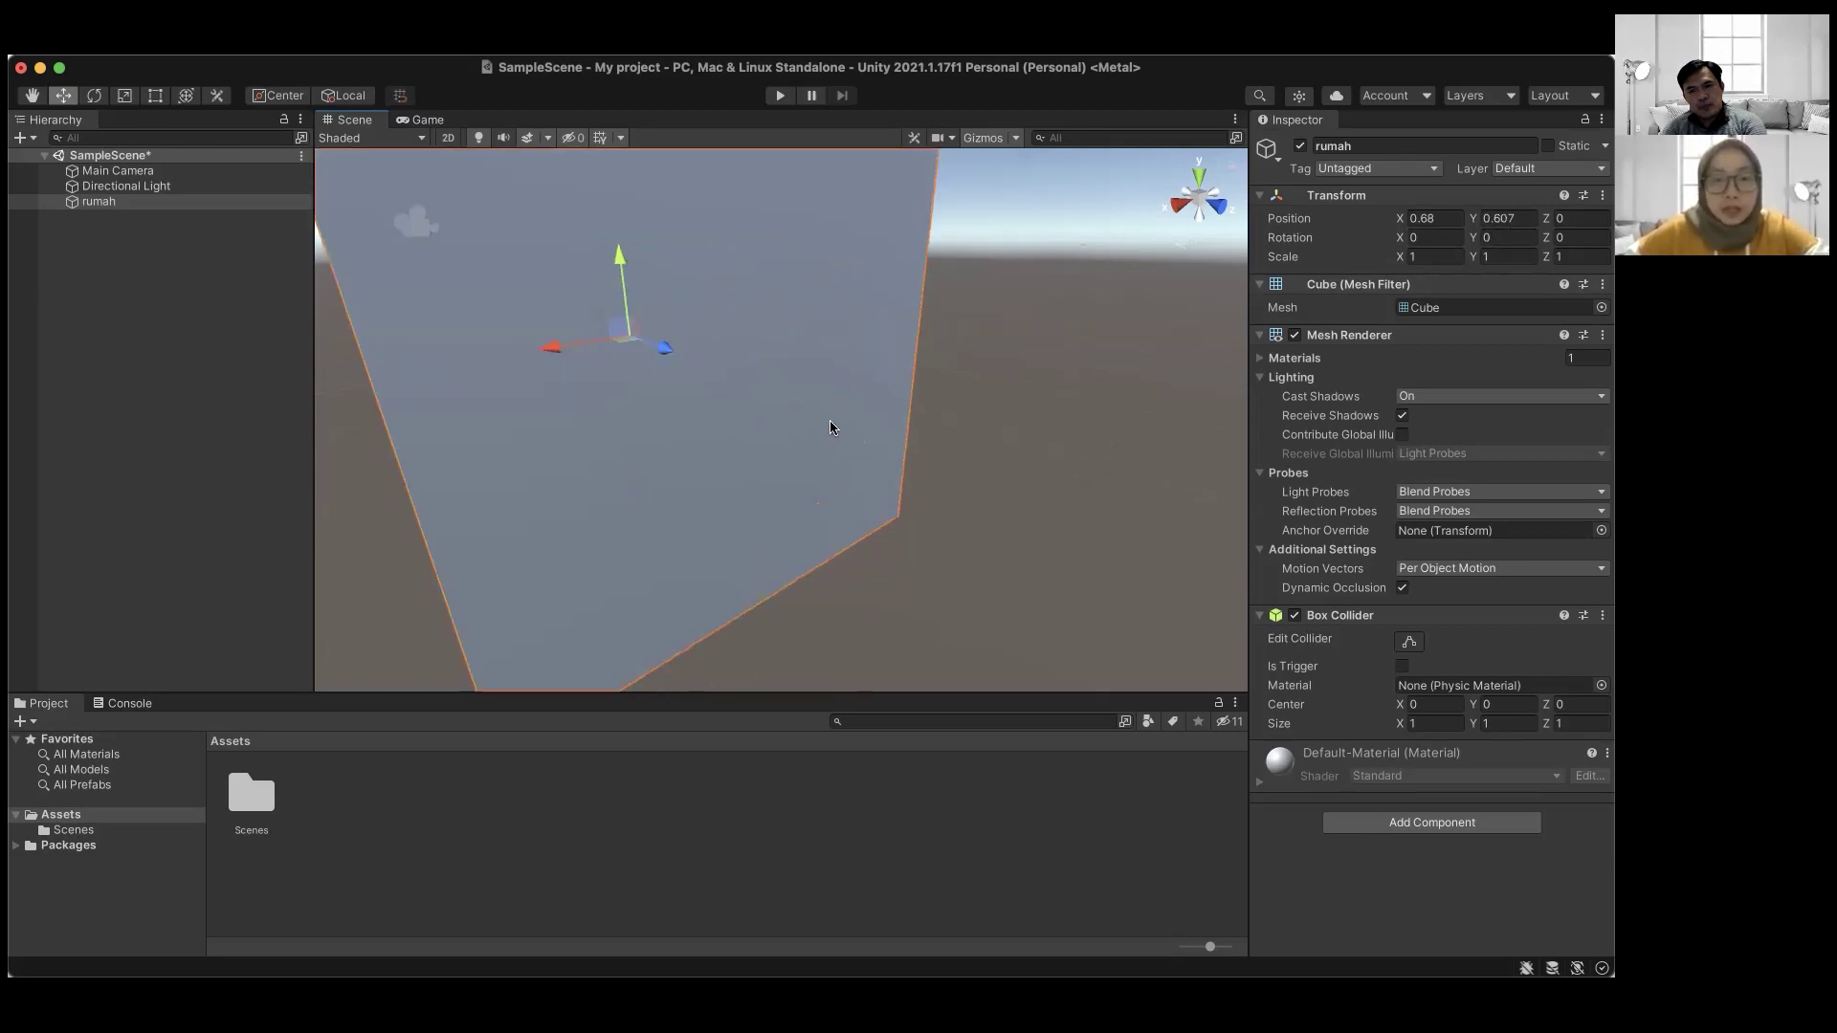
{"action": "scroll", "coordinate": [830, 426], "scroll_direction": "down", "scroll_amount": 3}
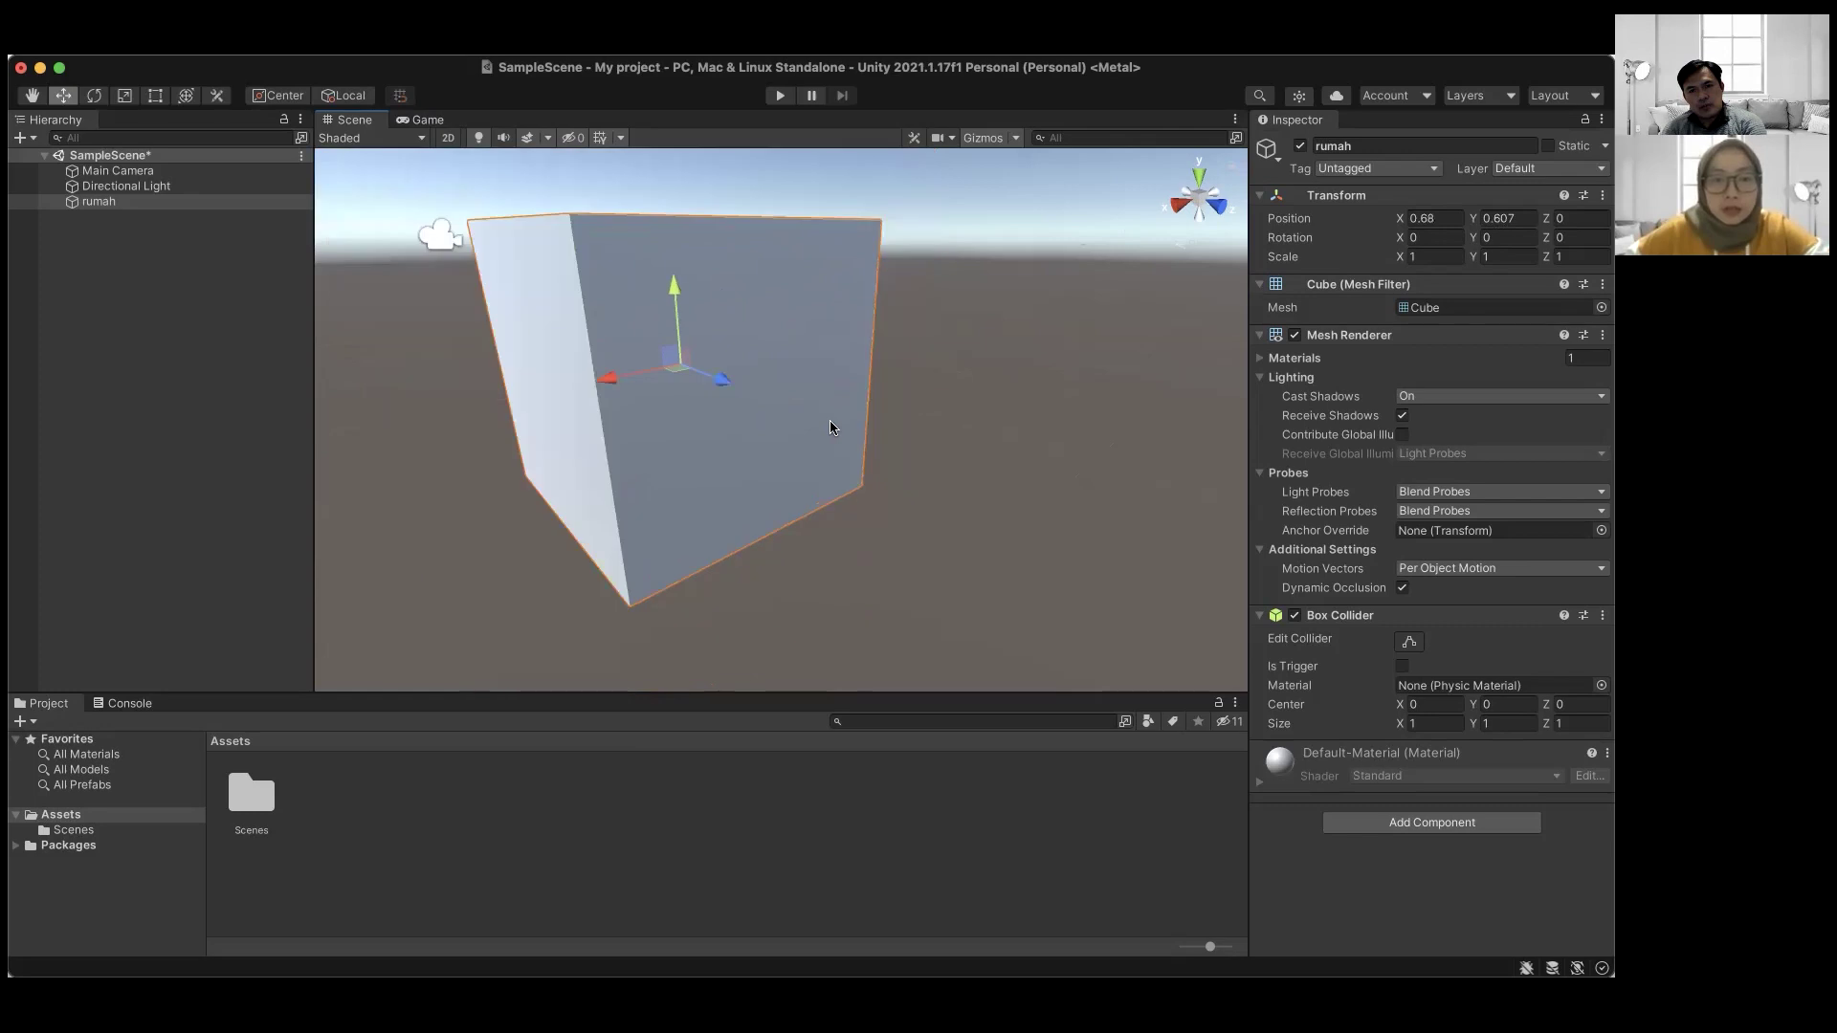
{"action": "scroll", "coordinate": [993, 349], "scroll_direction": "down", "scroll_amount": 1}
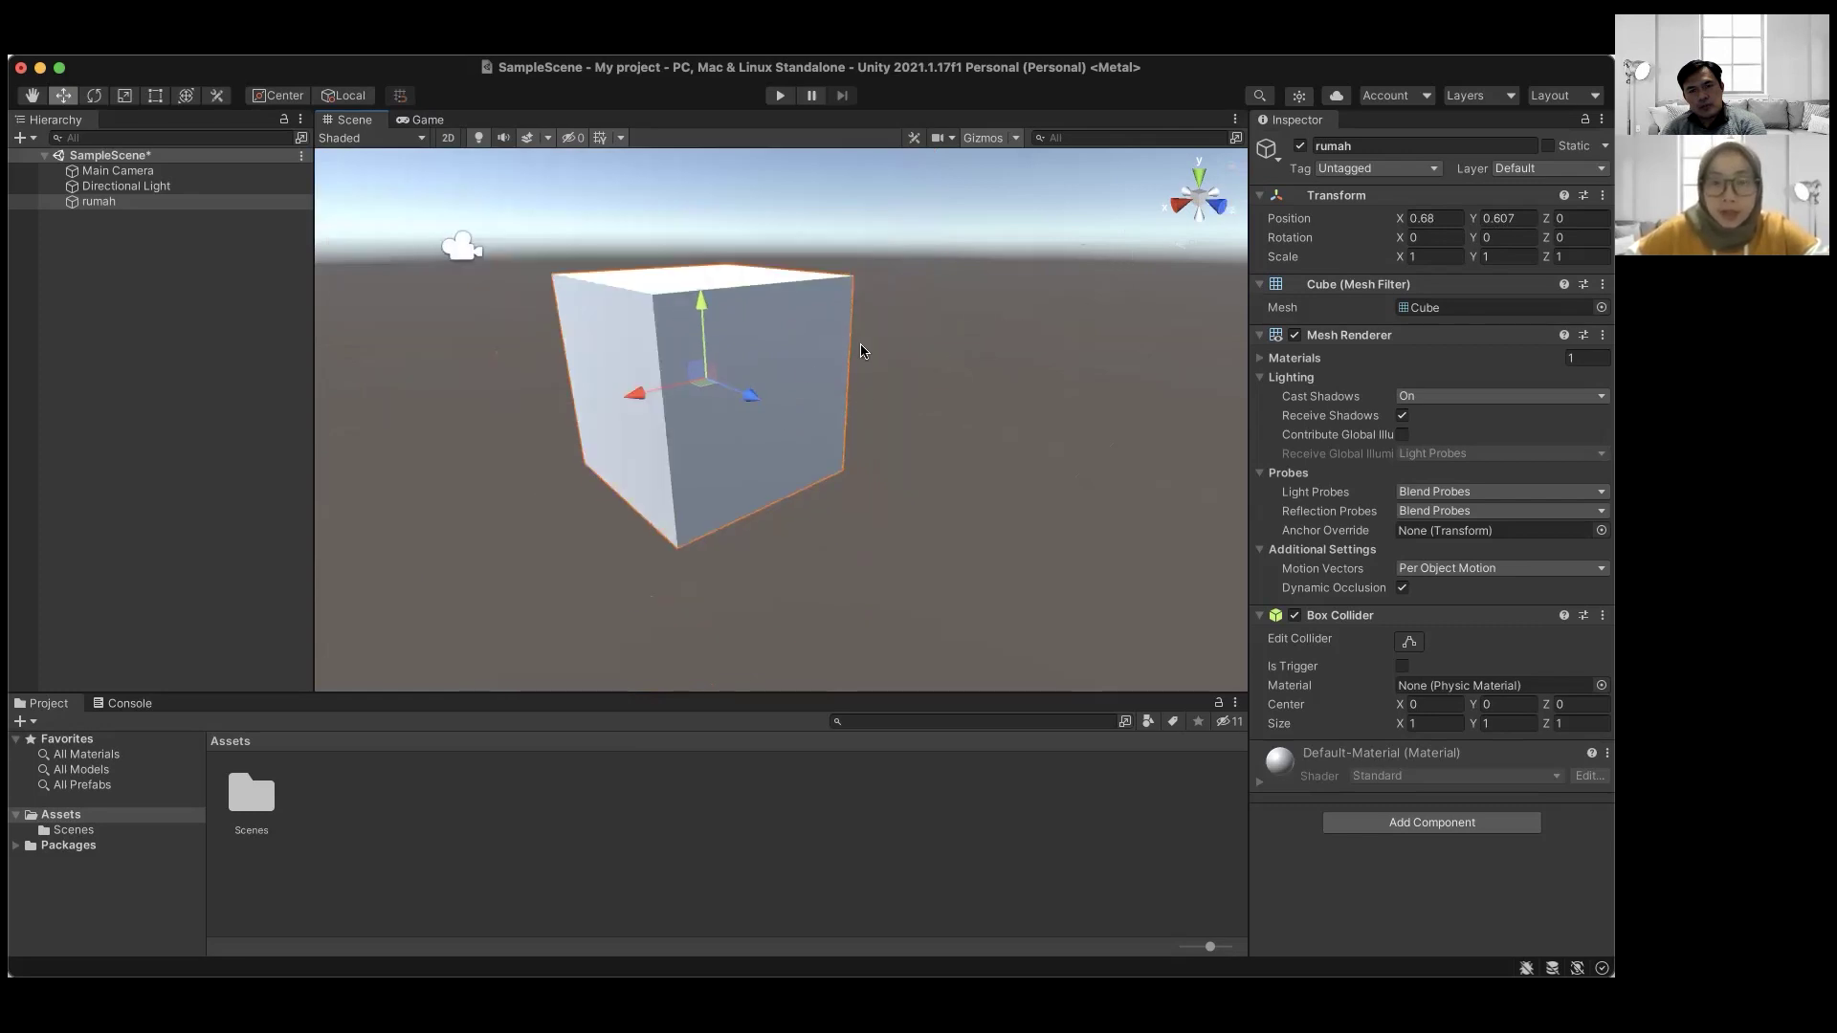
{"action": "left_click_drag", "start_coordinate": [766, 399], "coordinate": [841, 411]}
- Set rumah's position to X 1, Y 1, Z 1 and clear the selection
{"action": "left_click", "coordinate": [1449, 219]}
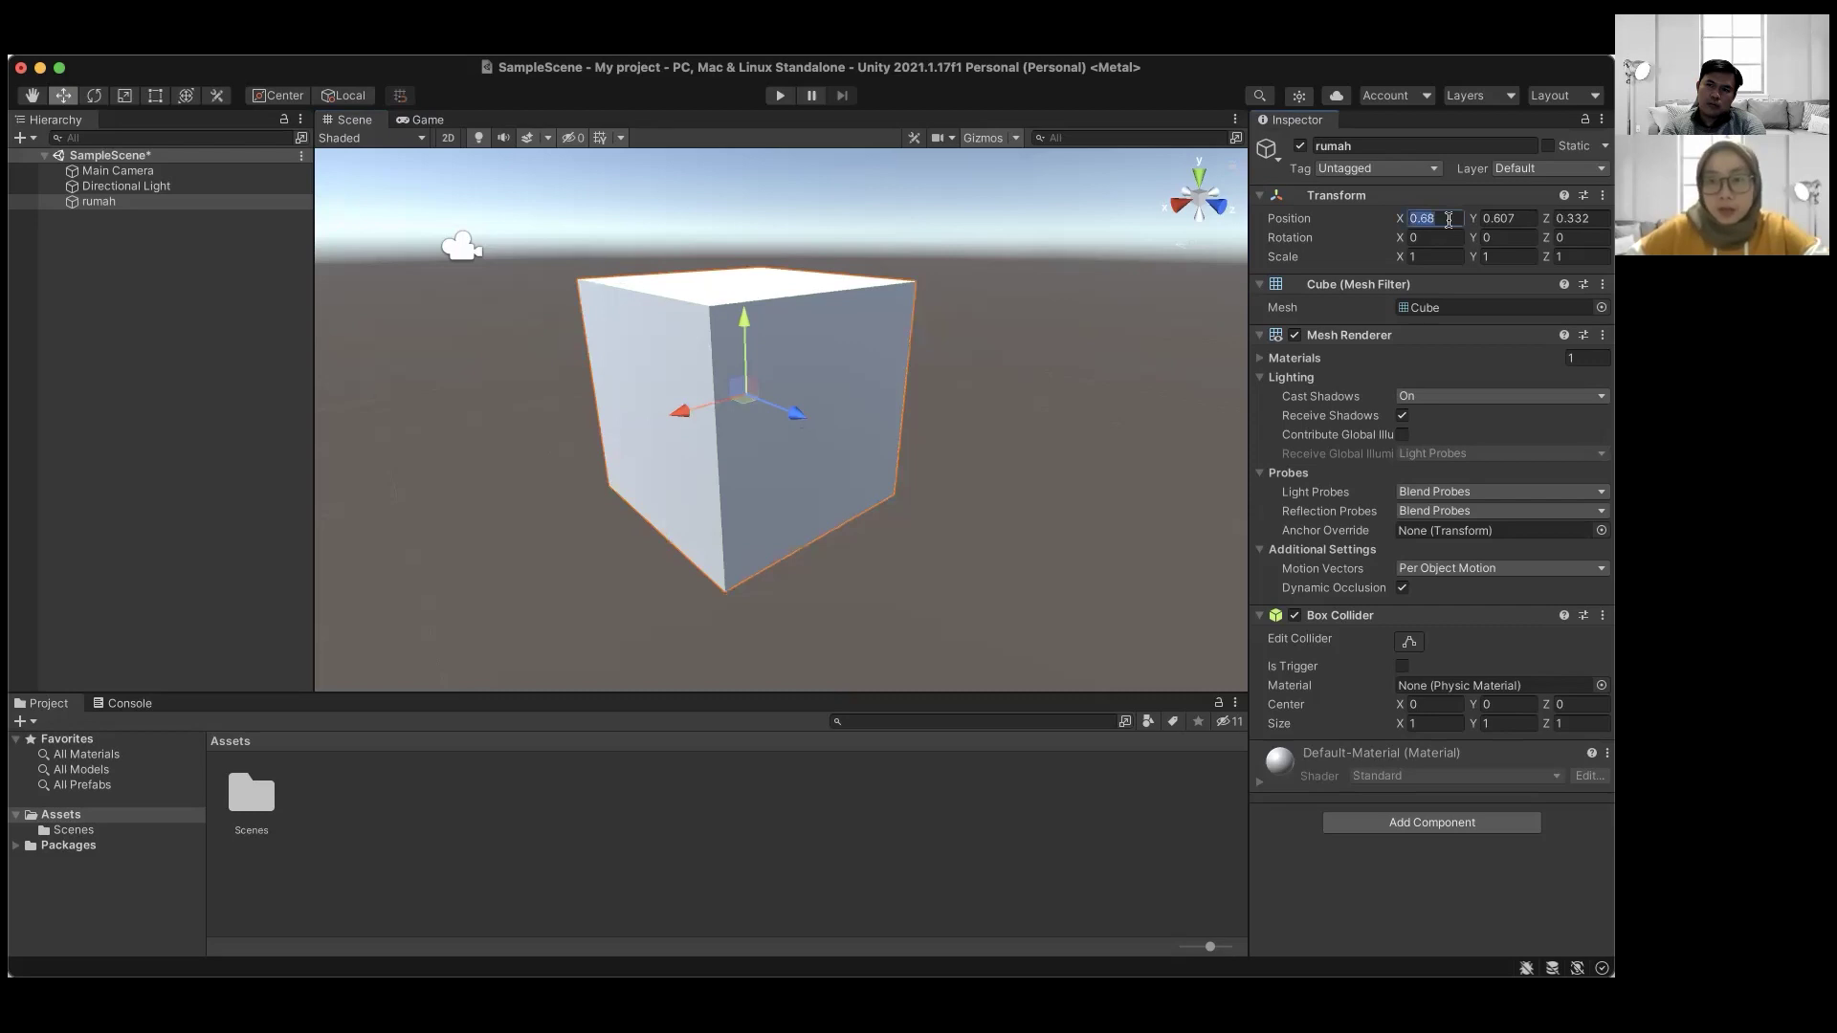
{"action": "type", "text": "1"}
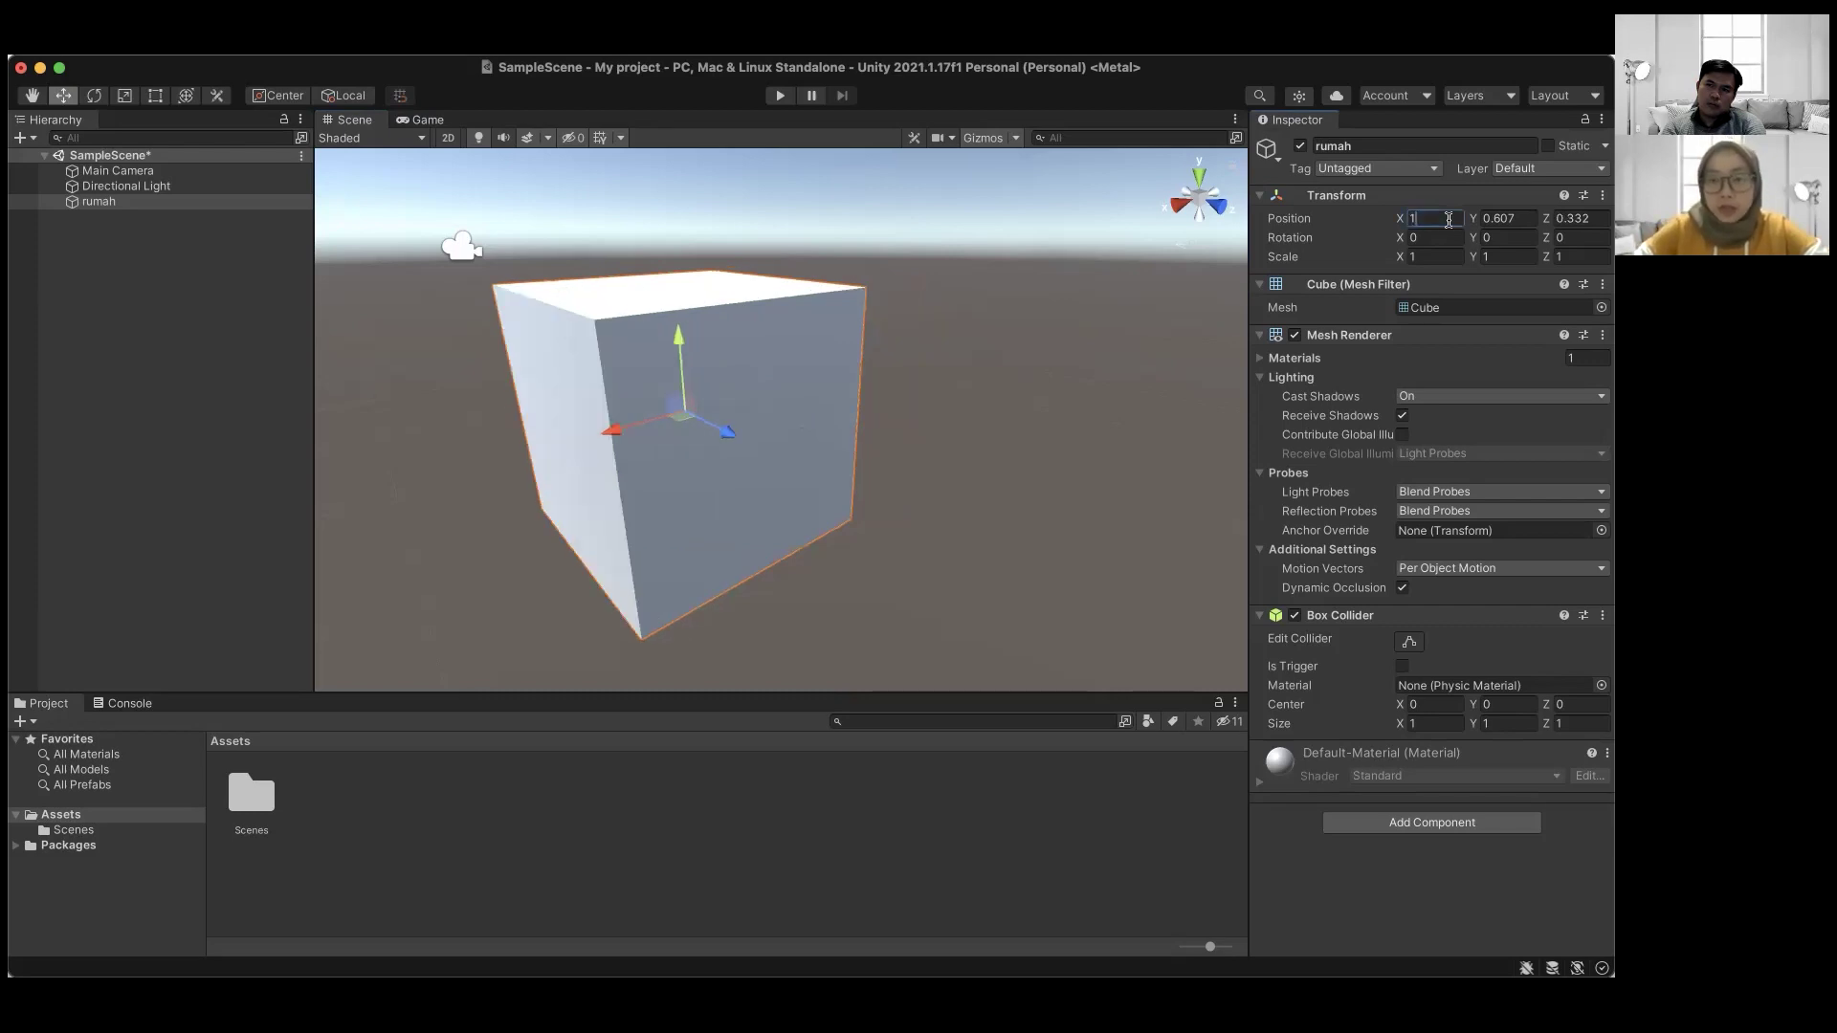
{"action": "key", "text": "Tab"}
{"action": "type", "text": "1"}
{"action": "key", "text": "Tab"}
{"action": "type", "text": "1"}
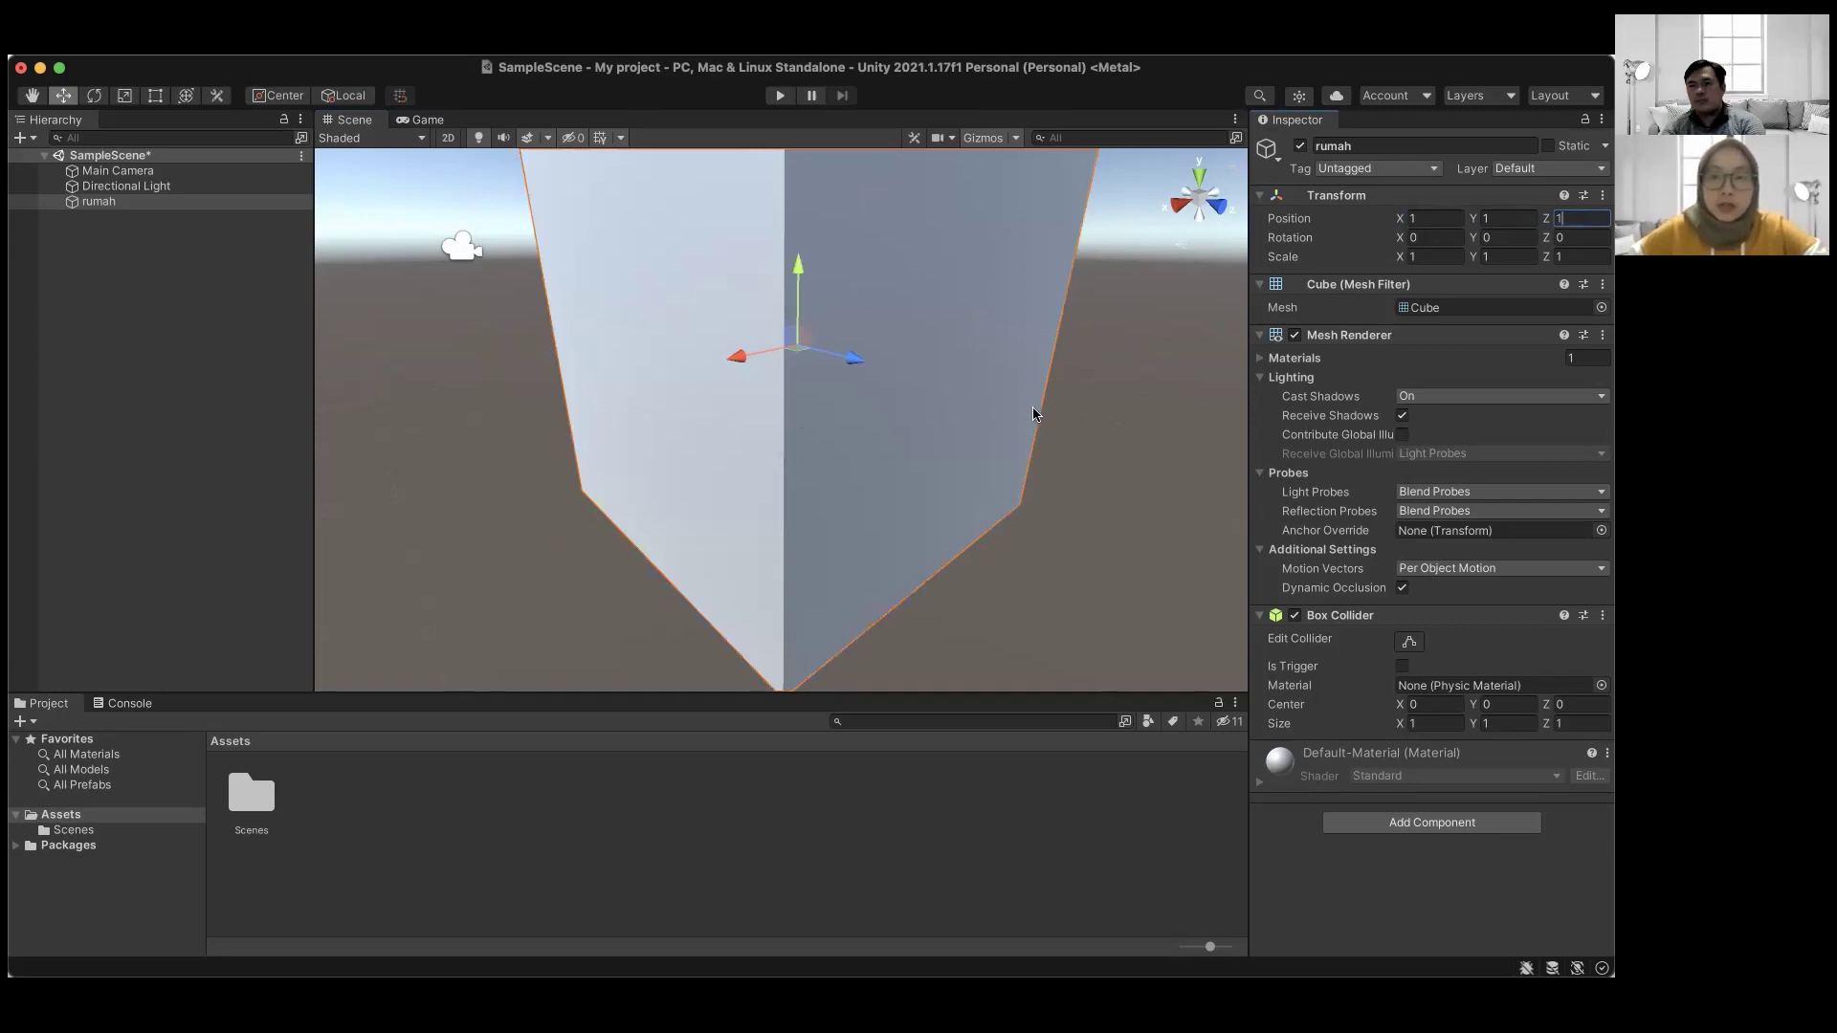
{"action": "left_click", "coordinate": [1088, 339]}
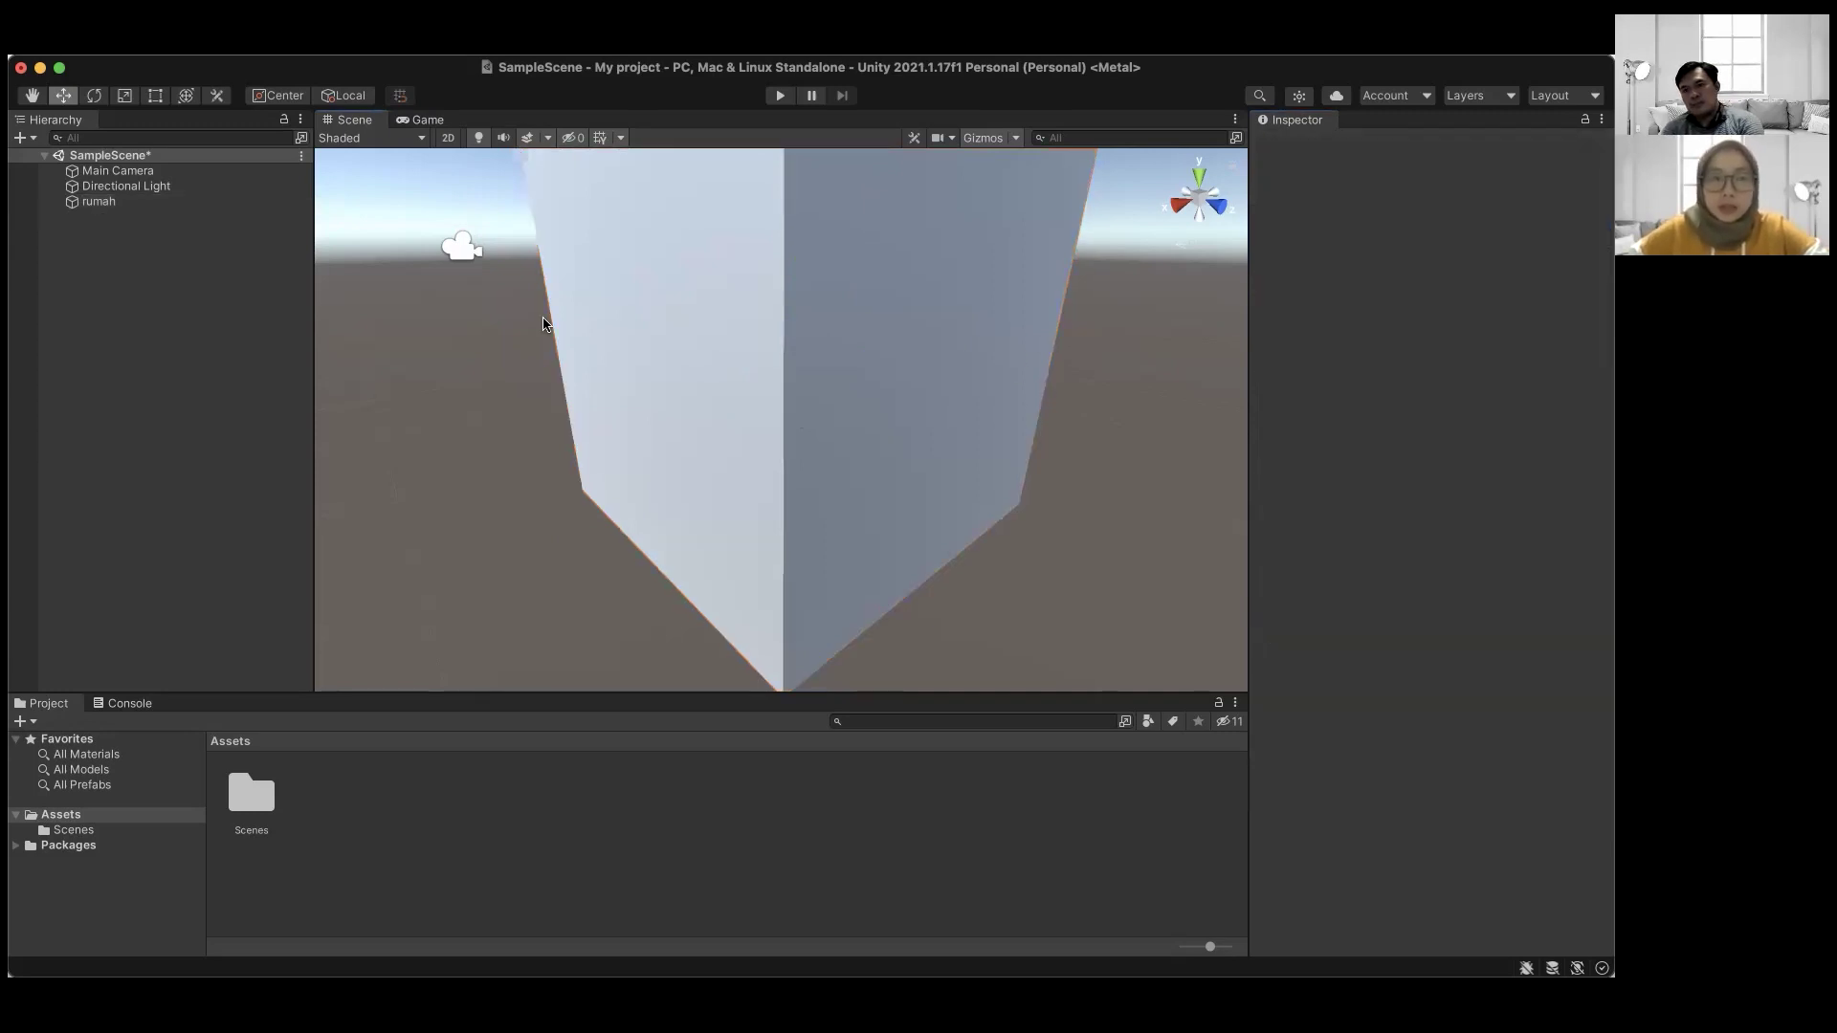
- Select and frame rumah in the Scene view, and compare its Move and Rotate gizmos
{"action": "left_click", "coordinate": [125, 202]}
{"action": "key", "text": "f"}
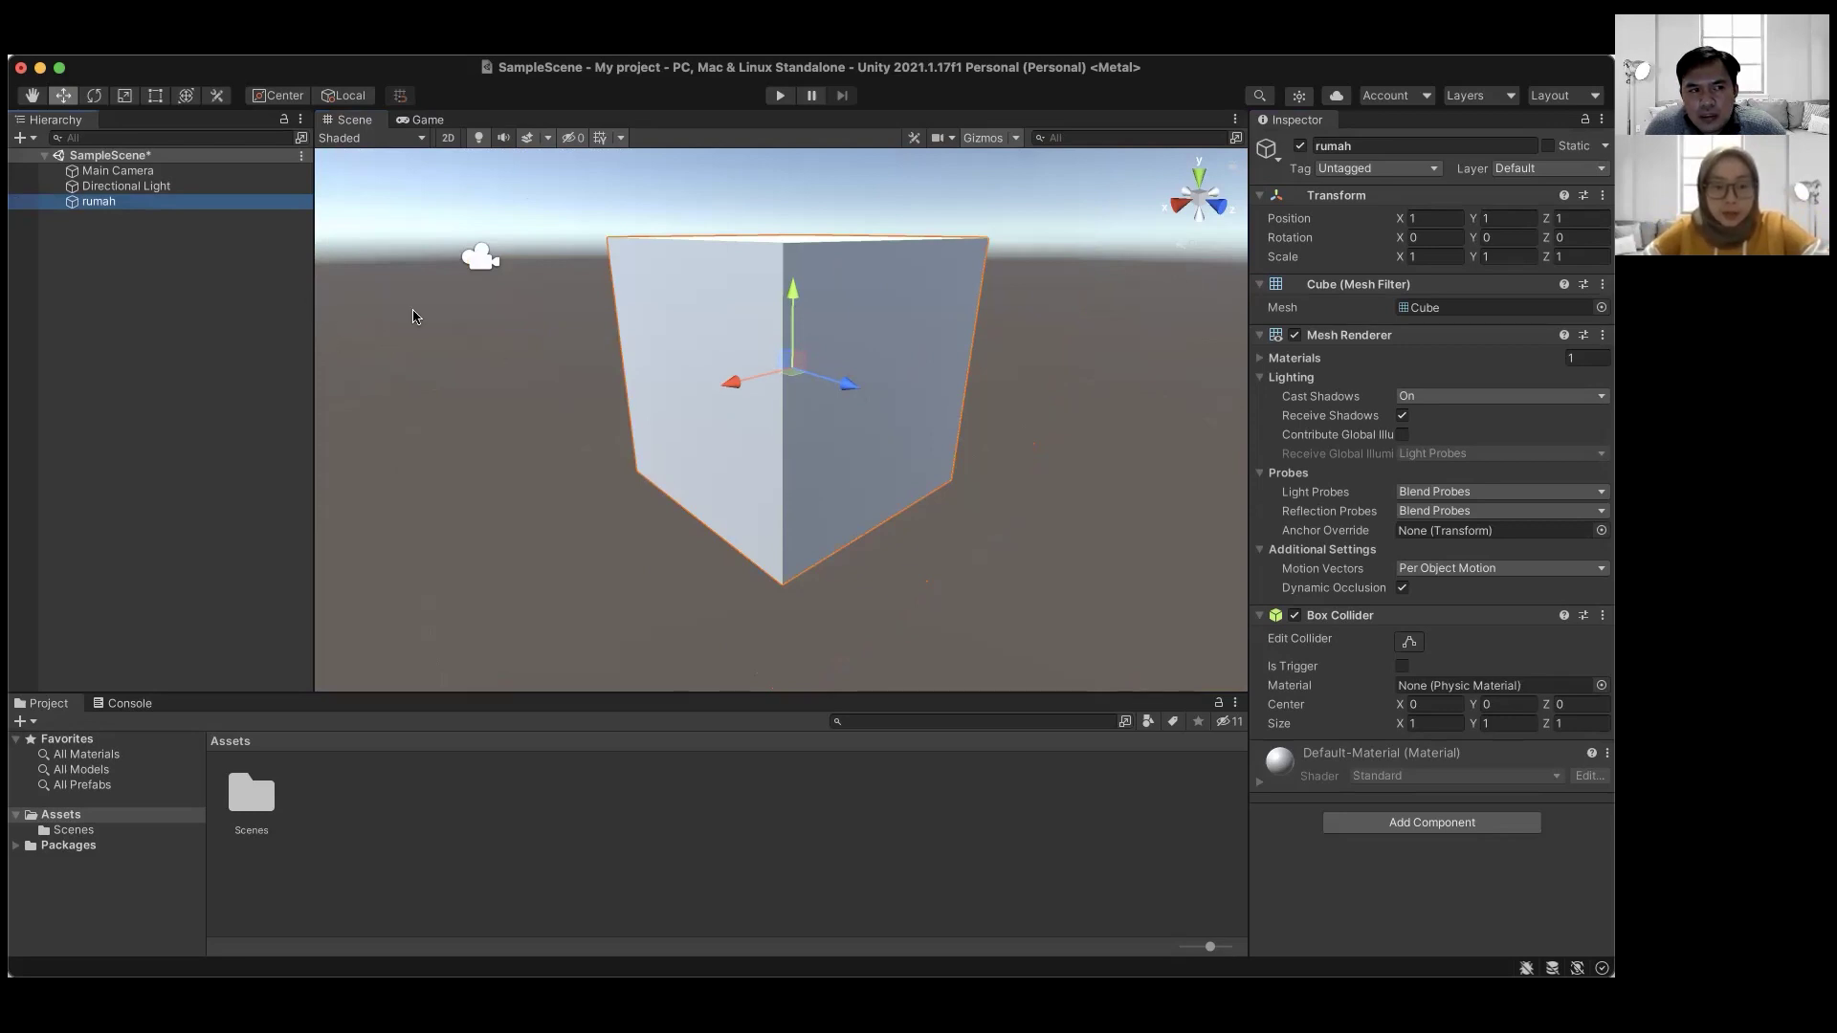
{"action": "key", "text": "e"}
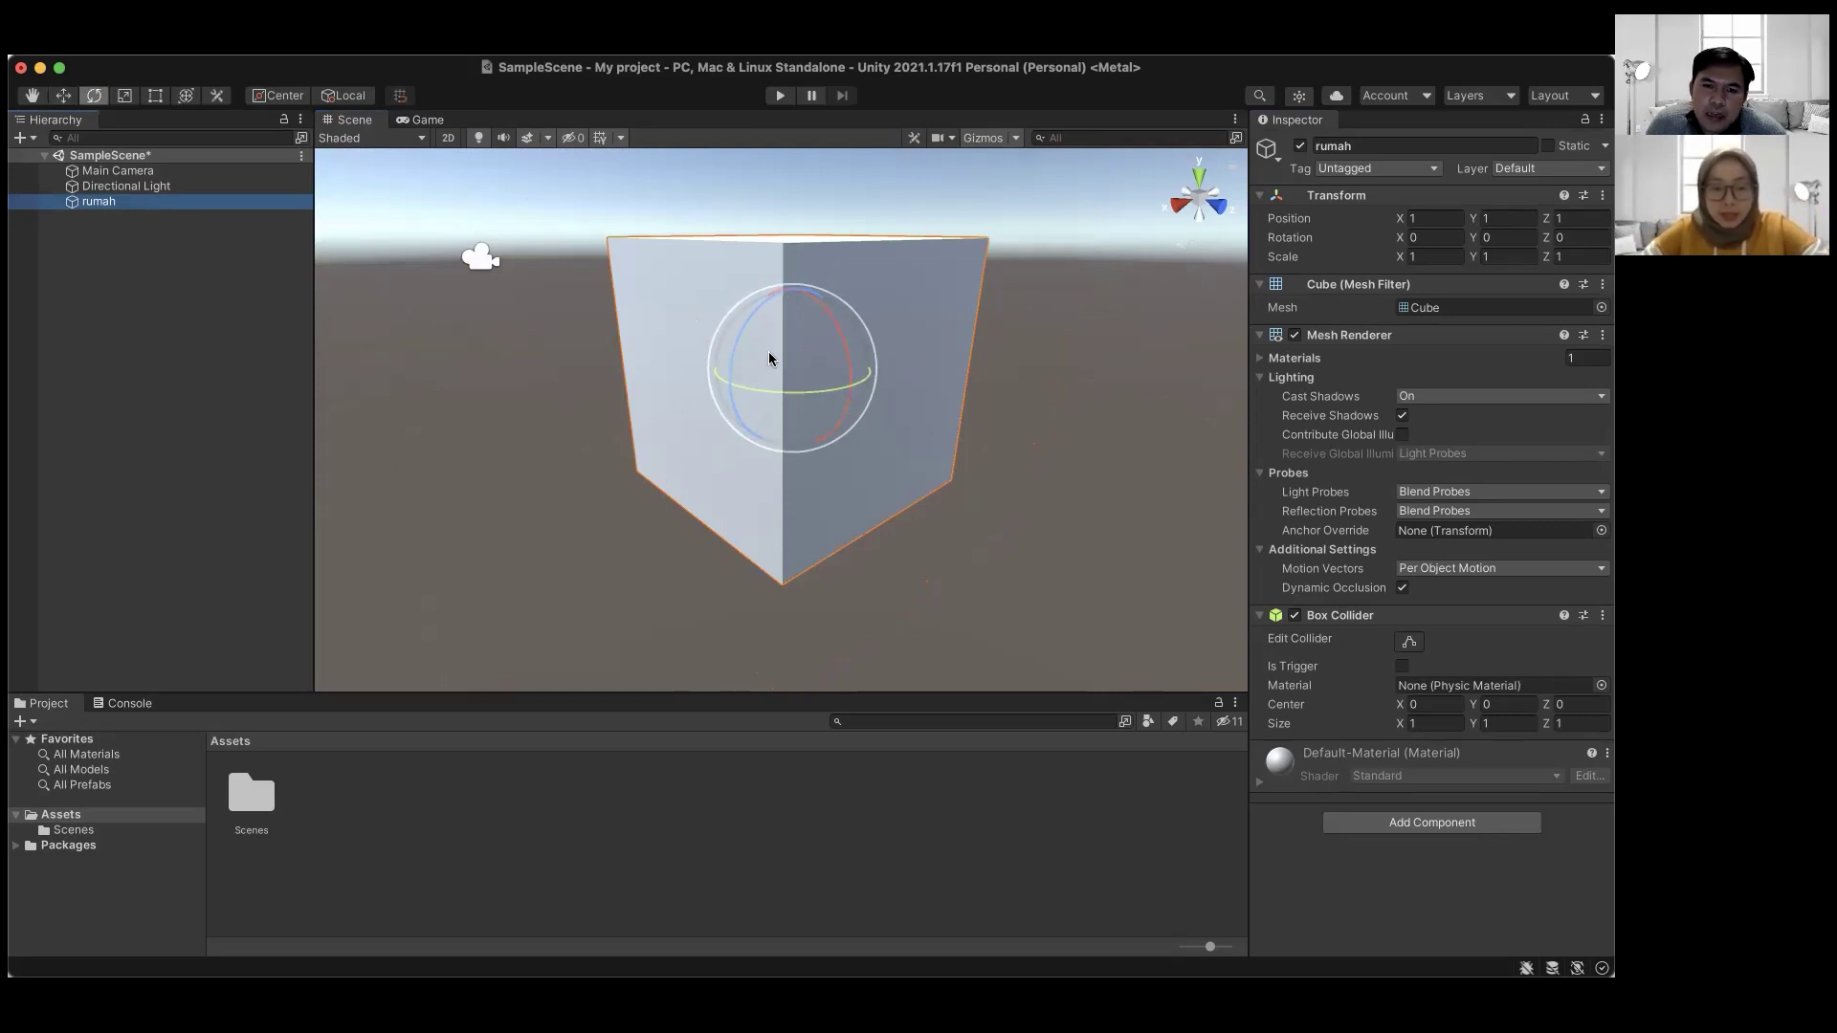
{"action": "key", "text": "w"}
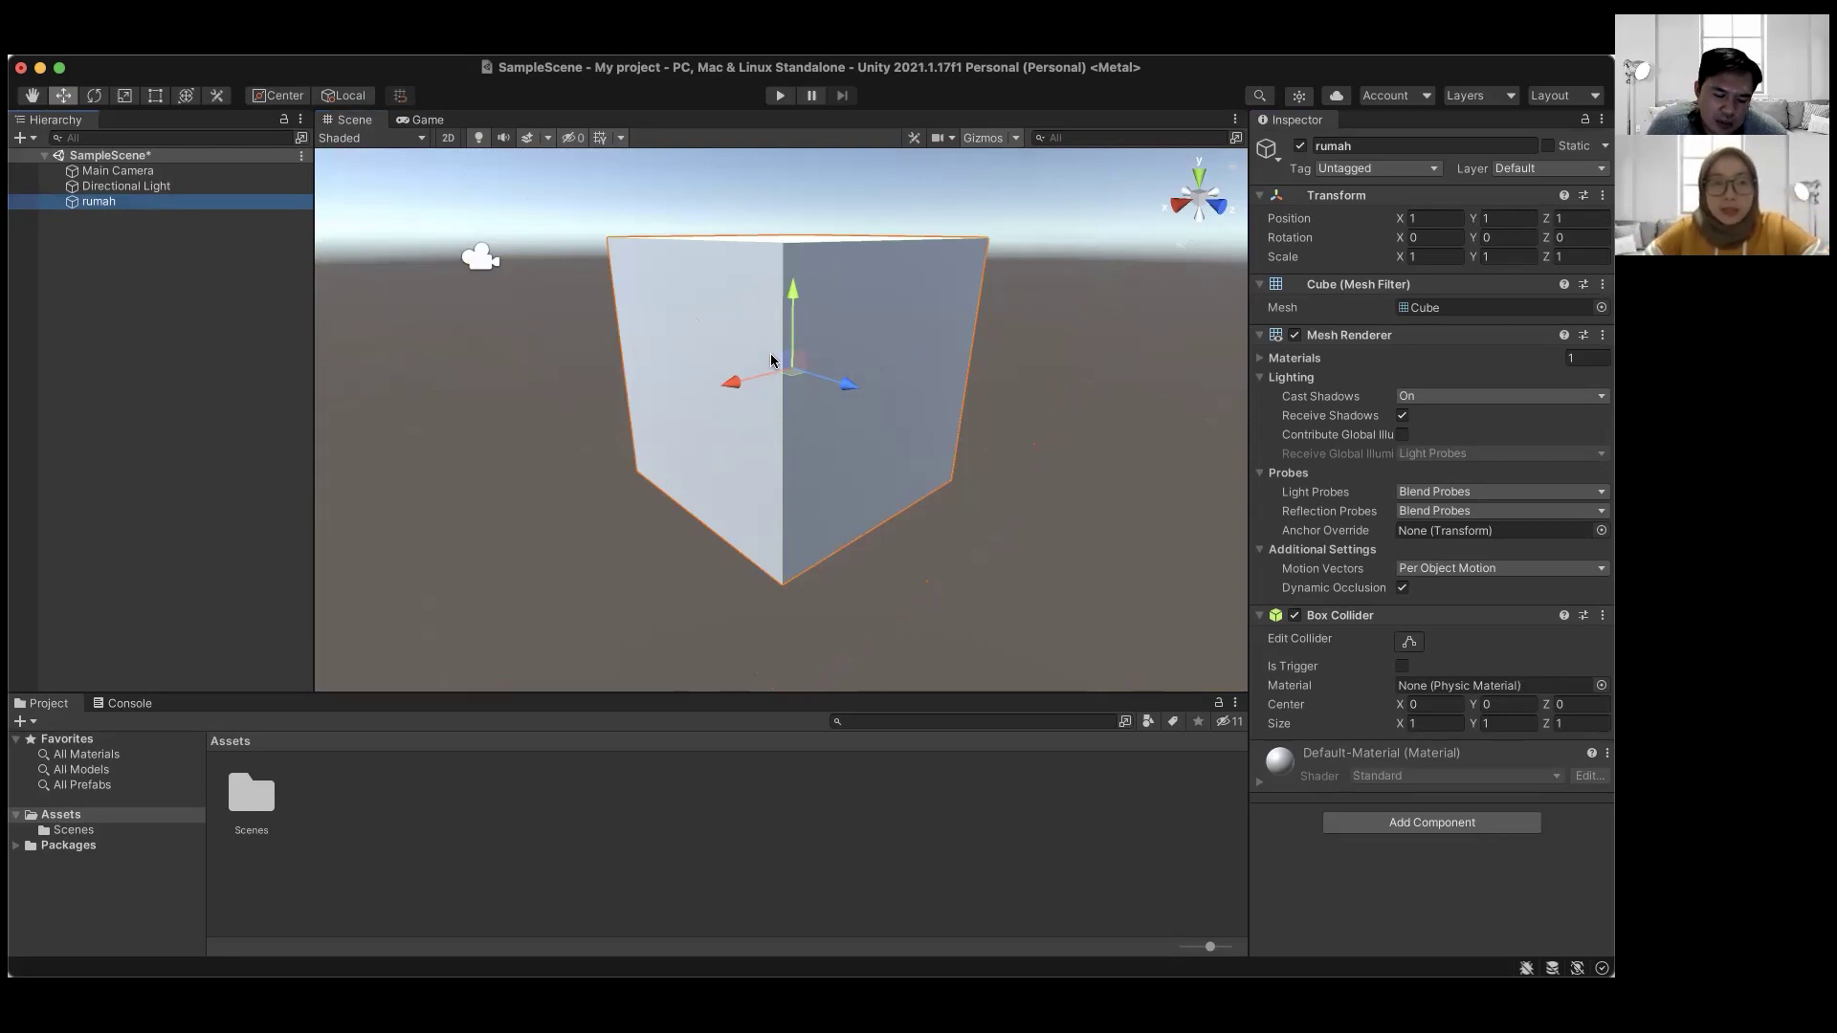
{"action": "left_click", "coordinate": [92, 97]}
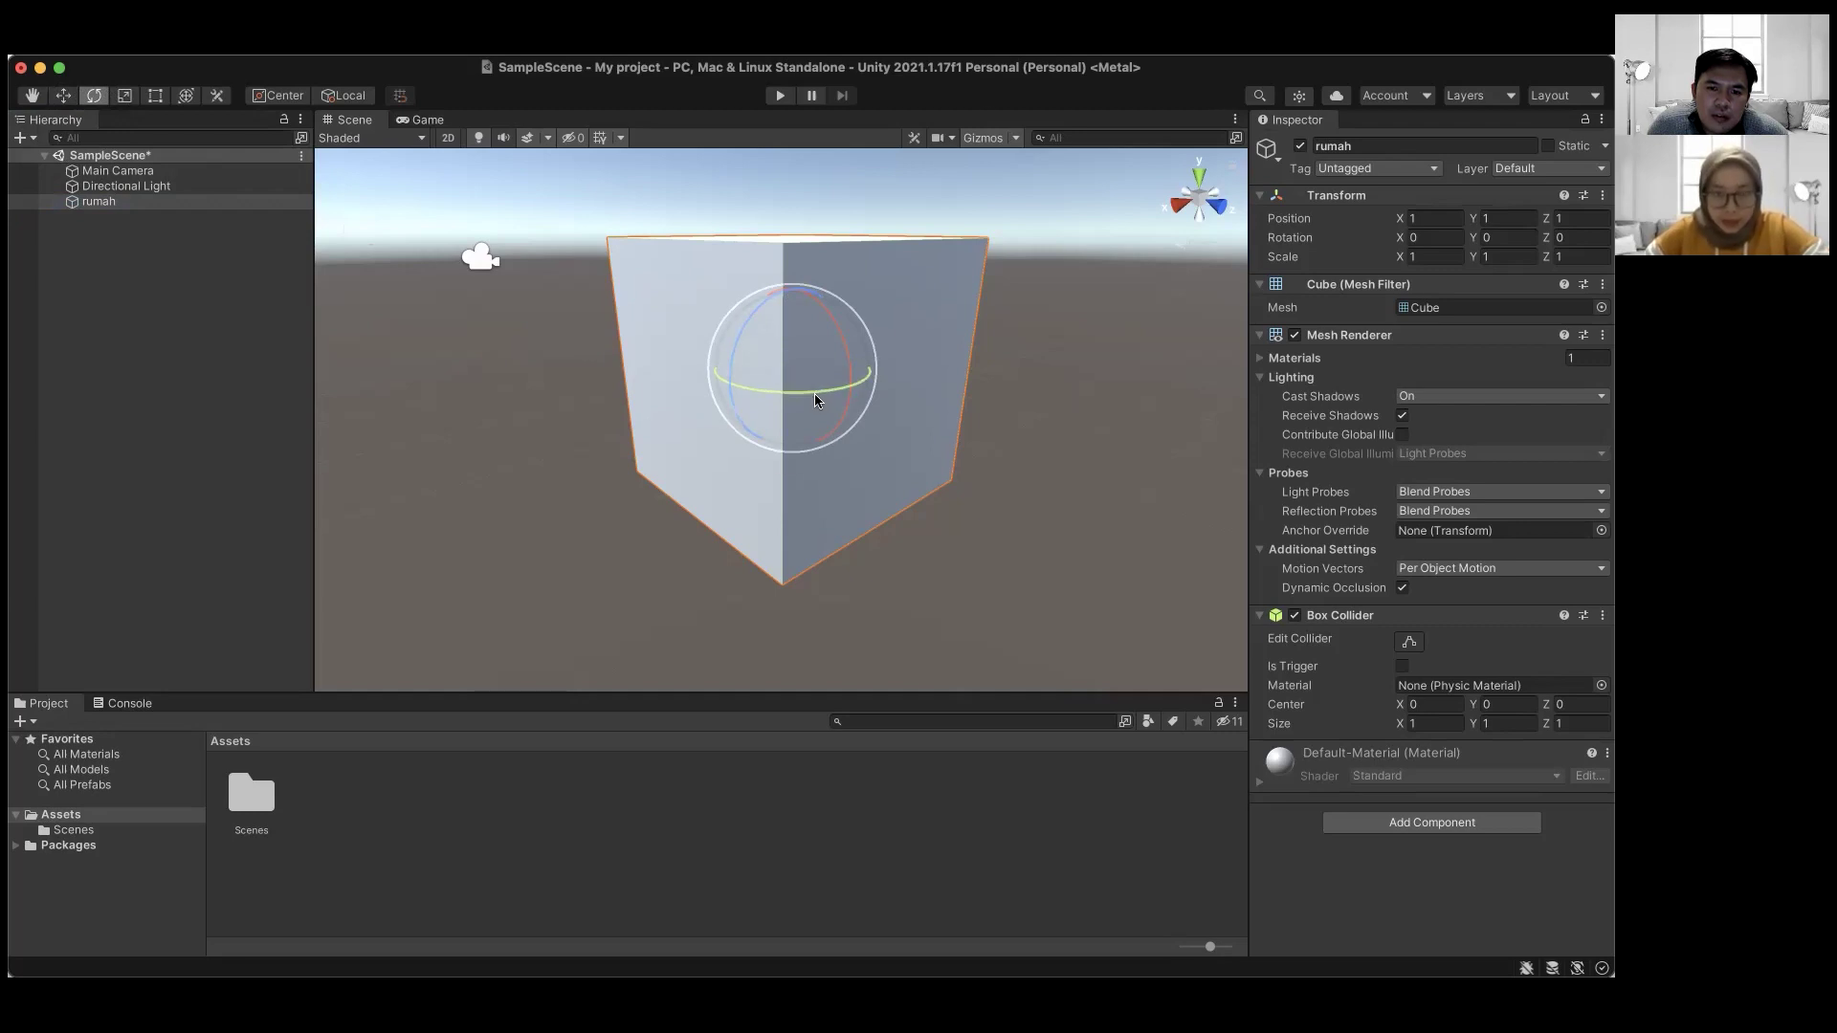
- Move rumah along its X axis to a position of about 0.893
{"action": "key", "text": "w"}
{"action": "left_click_drag", "start_coordinate": [739, 384], "coordinate": [823, 364]}
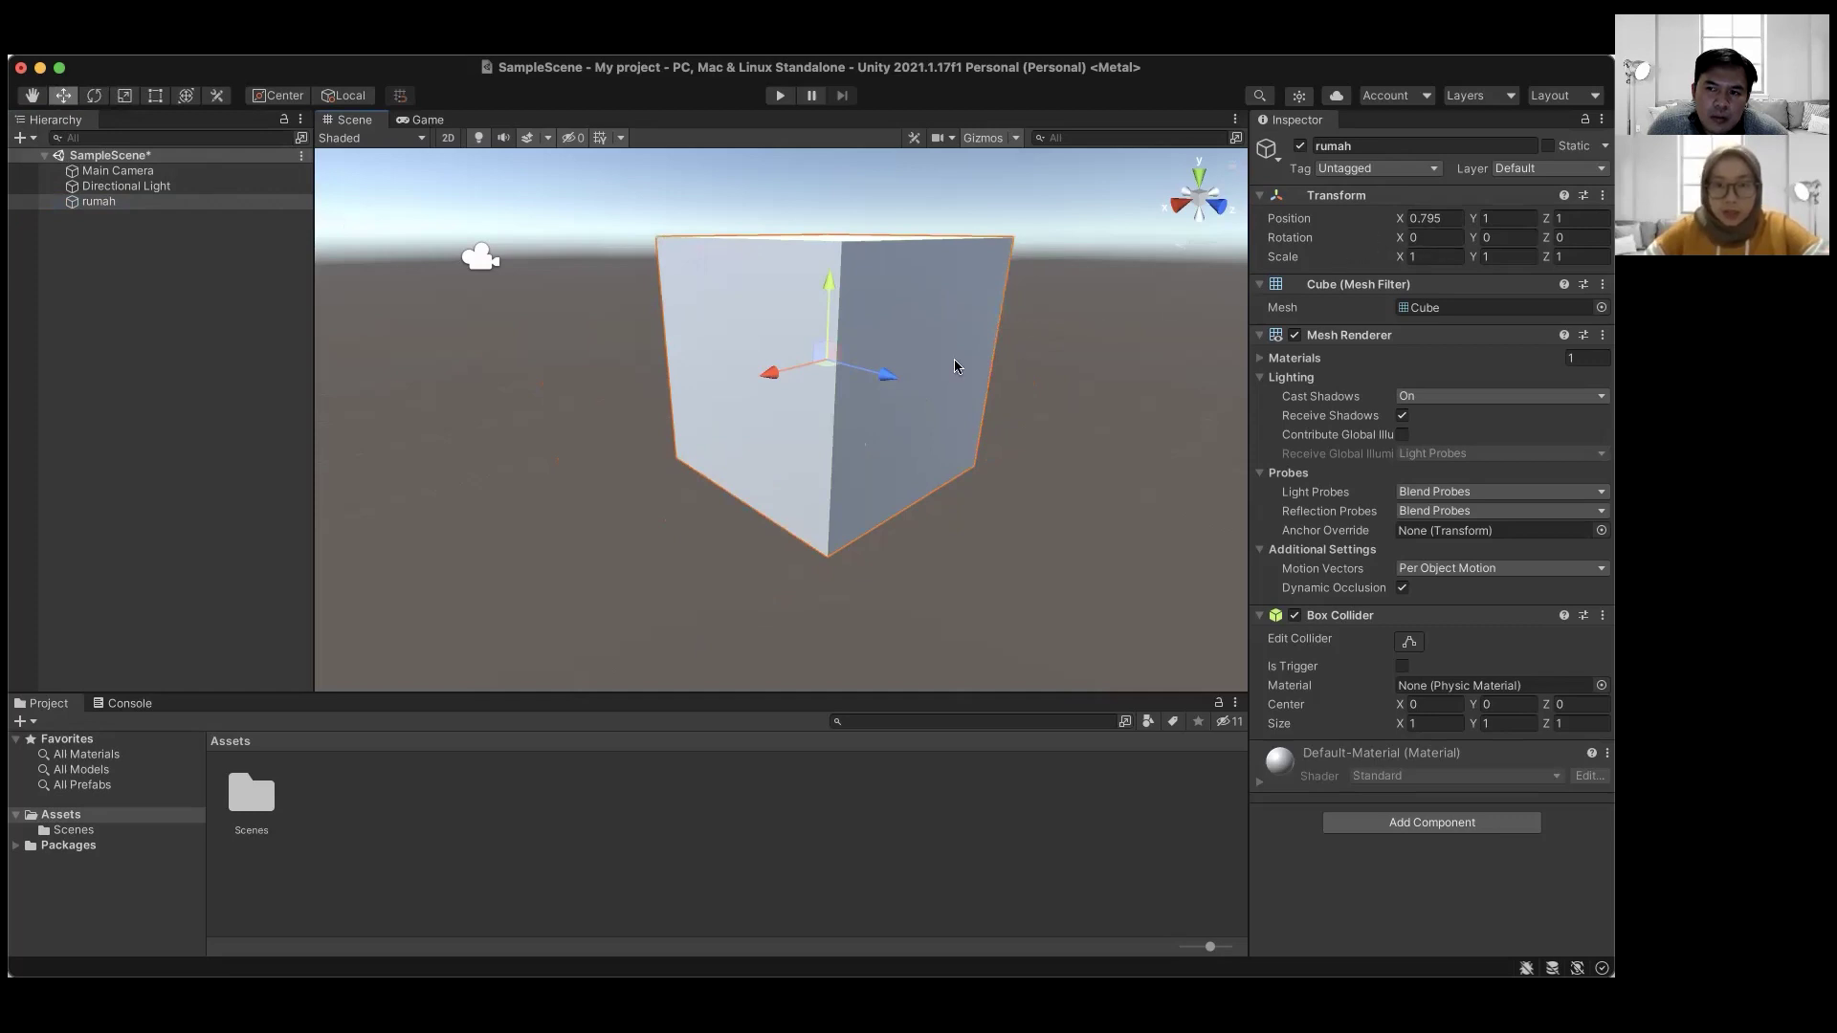
{"action": "mouse_move", "coordinate": [767, 384]}
{"action": "left_mouse_down"}
{"action": "mouse_move", "coordinate": [669, 402]}
{"action": "mouse_move", "coordinate": [755, 379]}
{"action": "left_mouse_up"}
- Rotate rumah around its three axes to a rotation of about X -162.59, Y -67.487, Z 92.036
{"action": "key", "text": "e"}
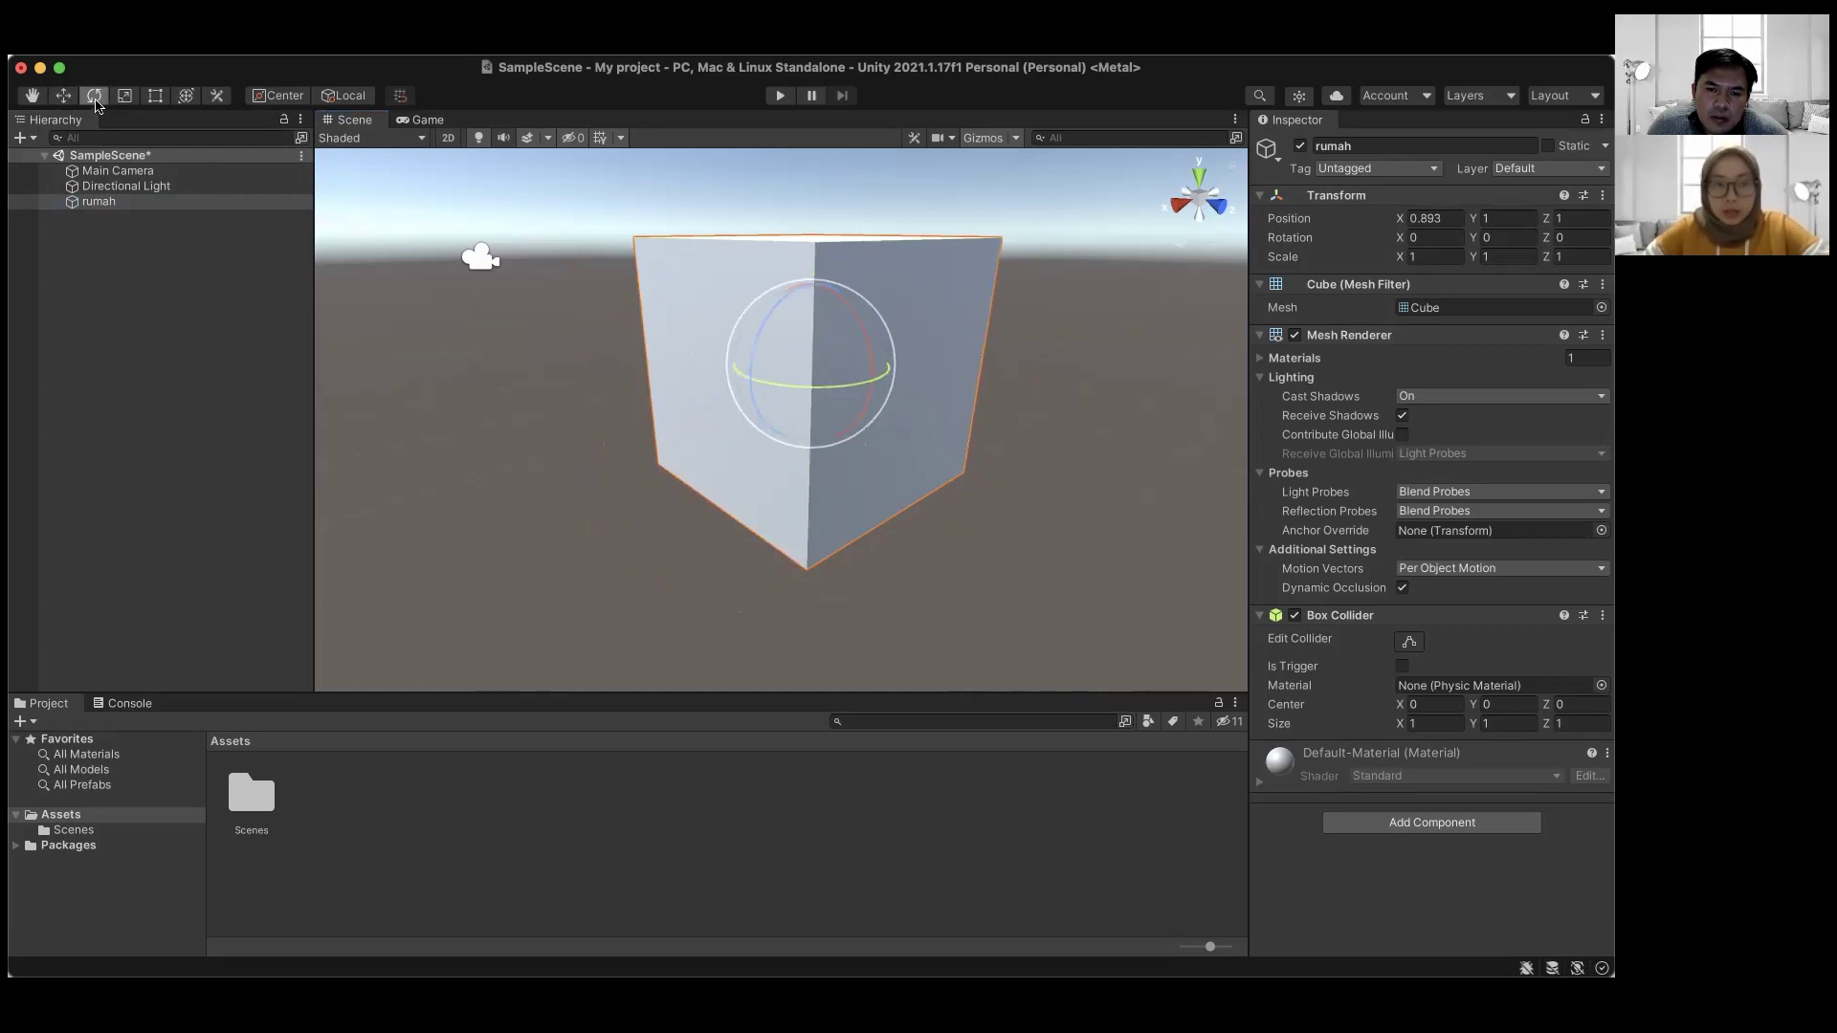
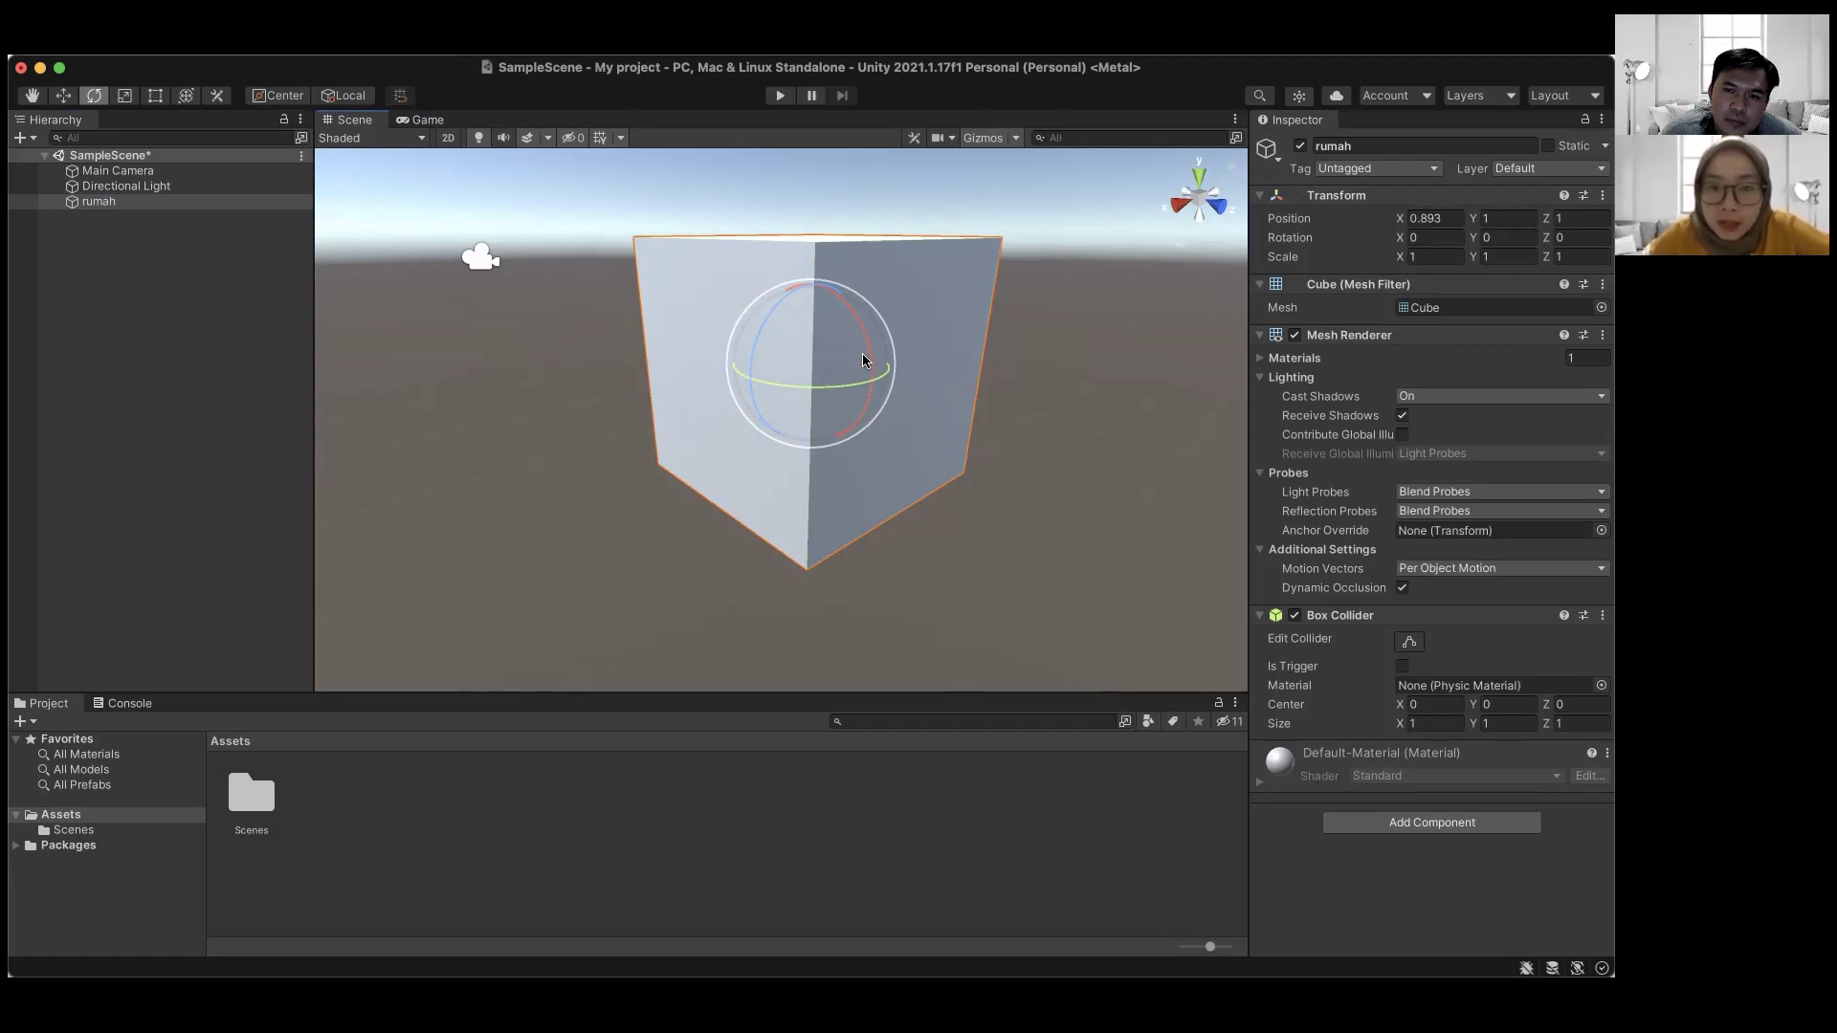
{"action": "left_click_drag", "start_coordinate": [870, 349], "coordinate": [647, 147]}
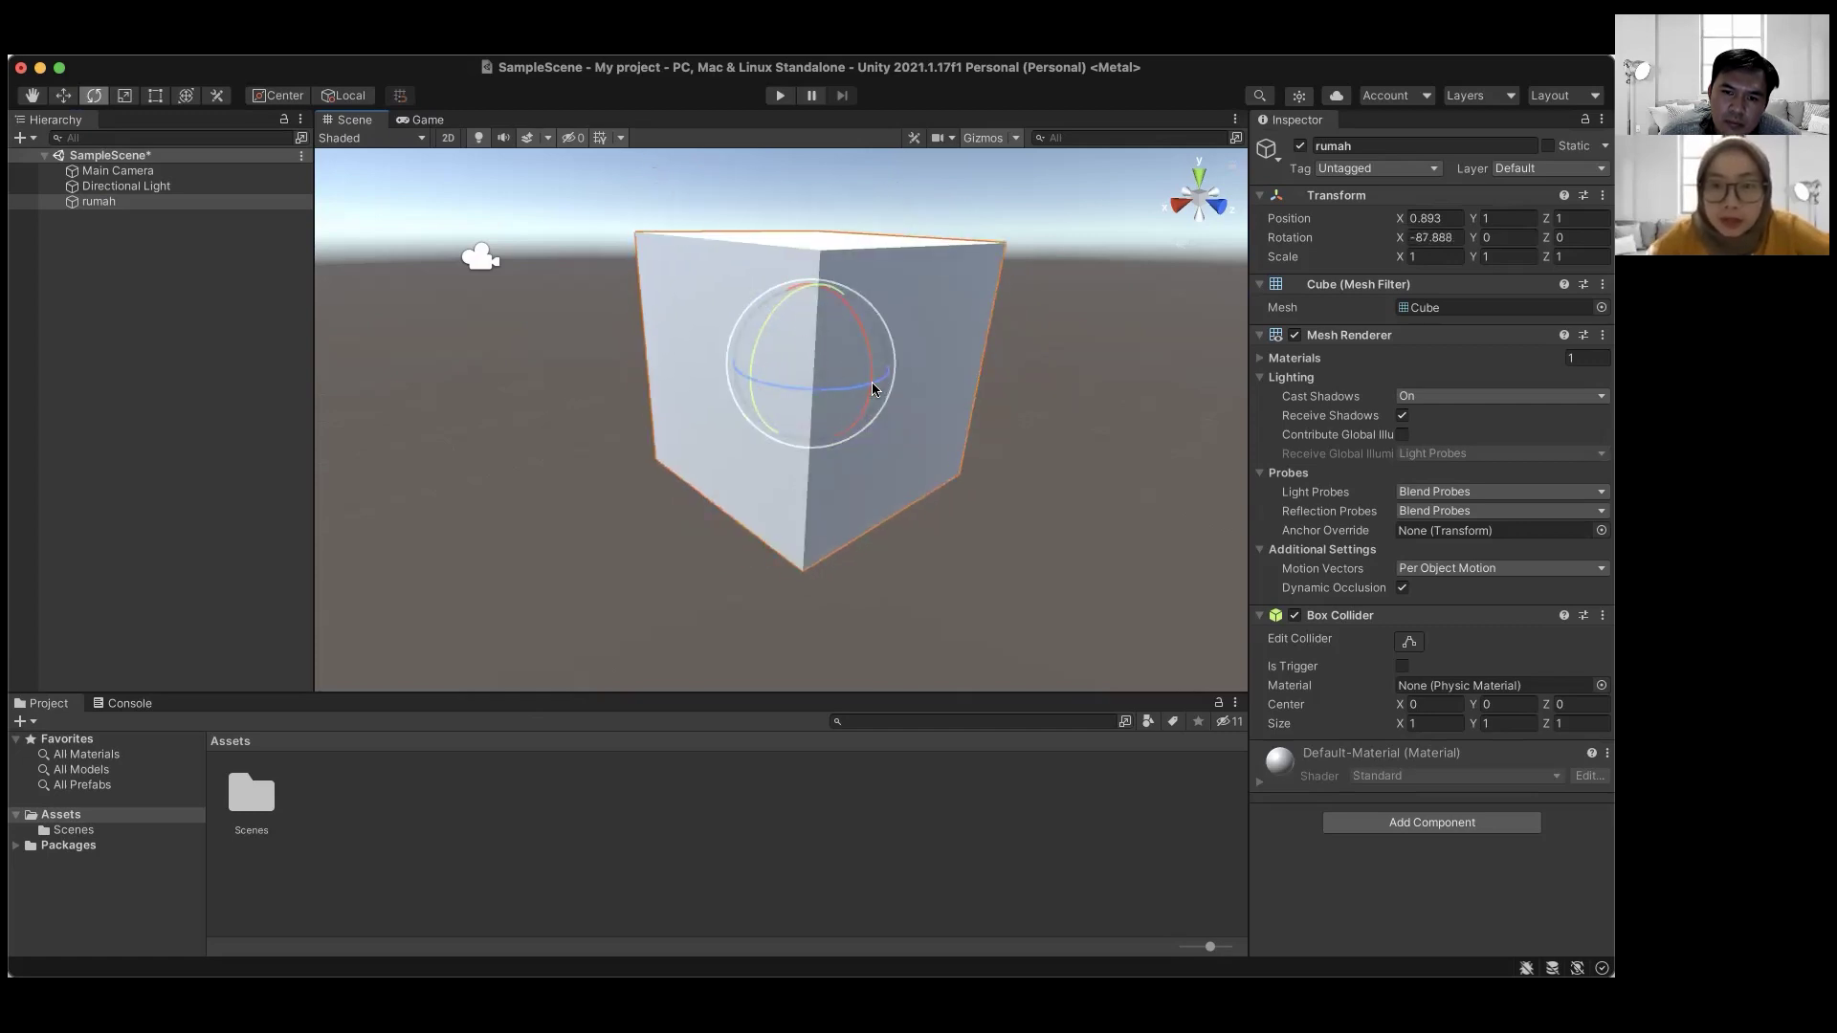
{"action": "left_click_drag", "start_coordinate": [872, 388], "coordinate": [956, 369]}
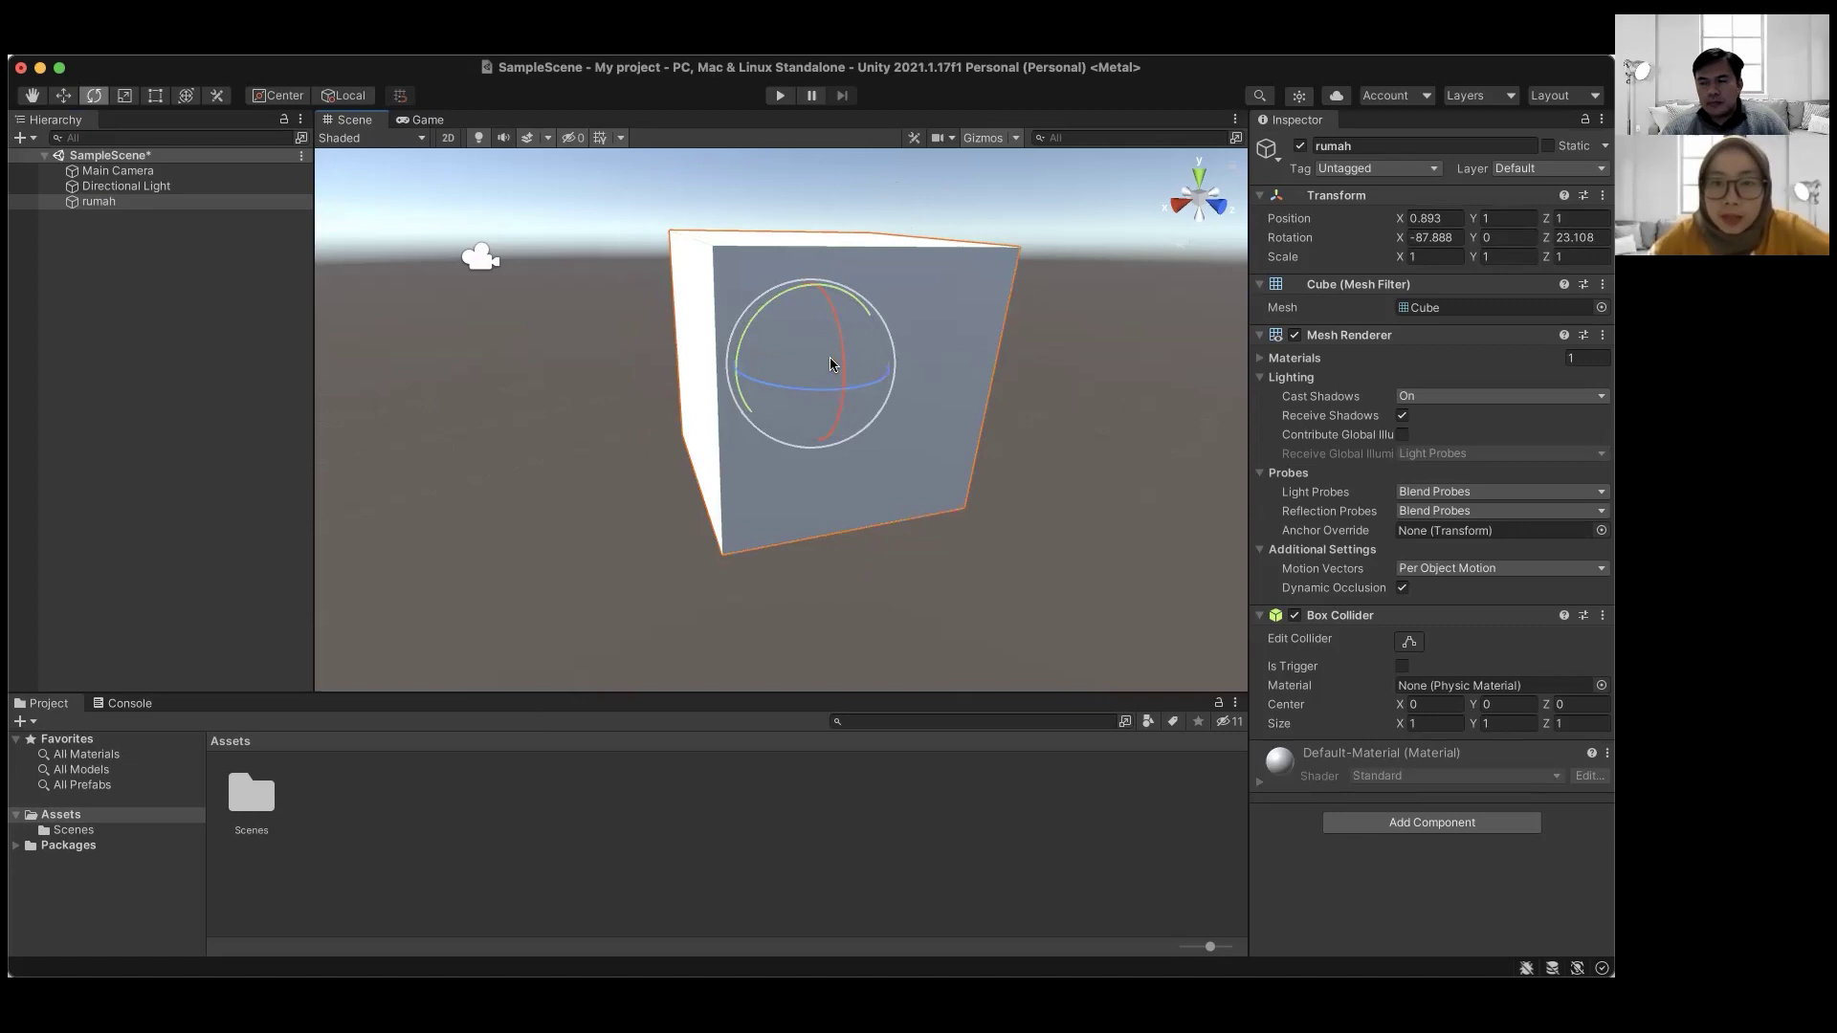
{"action": "left_click_drag", "start_coordinate": [743, 333], "coordinate": [766, 536]}
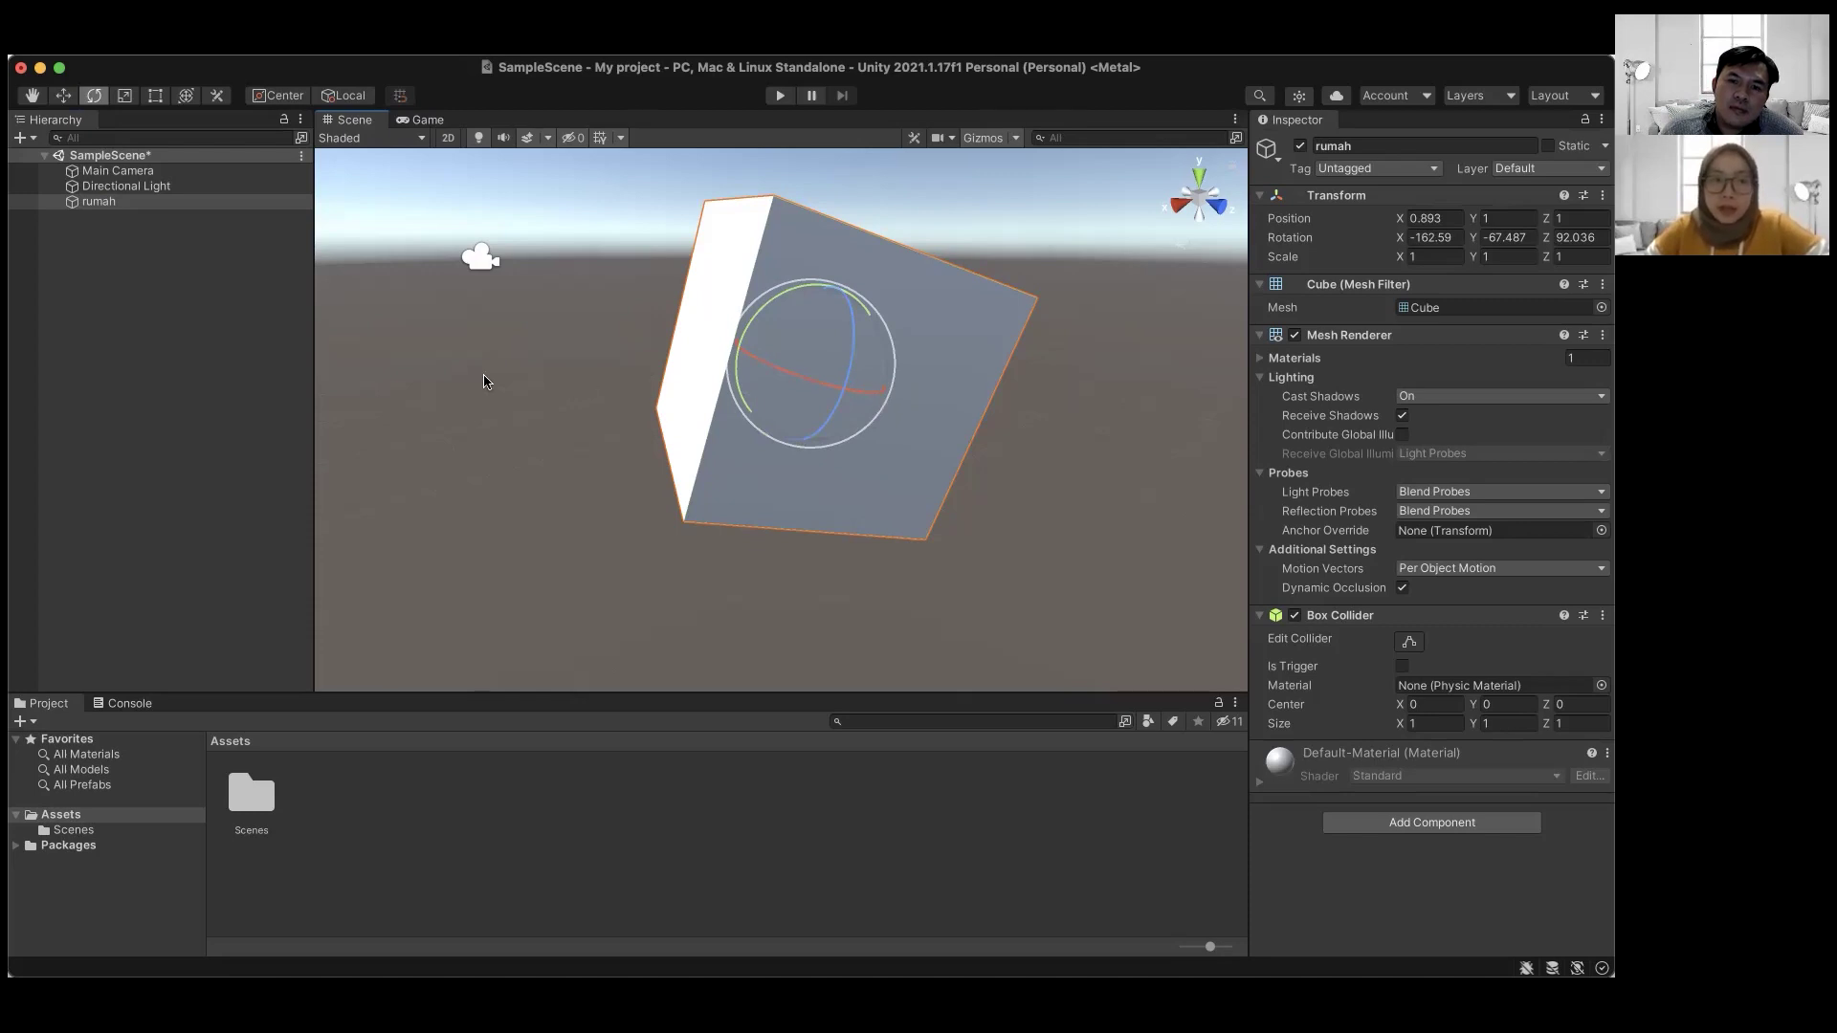
- Compare the Scale, Rotate and Move gizmos on rumah, finishing with rumah selected and the Scale tool active
{"action": "left_click", "coordinate": [125, 95]}
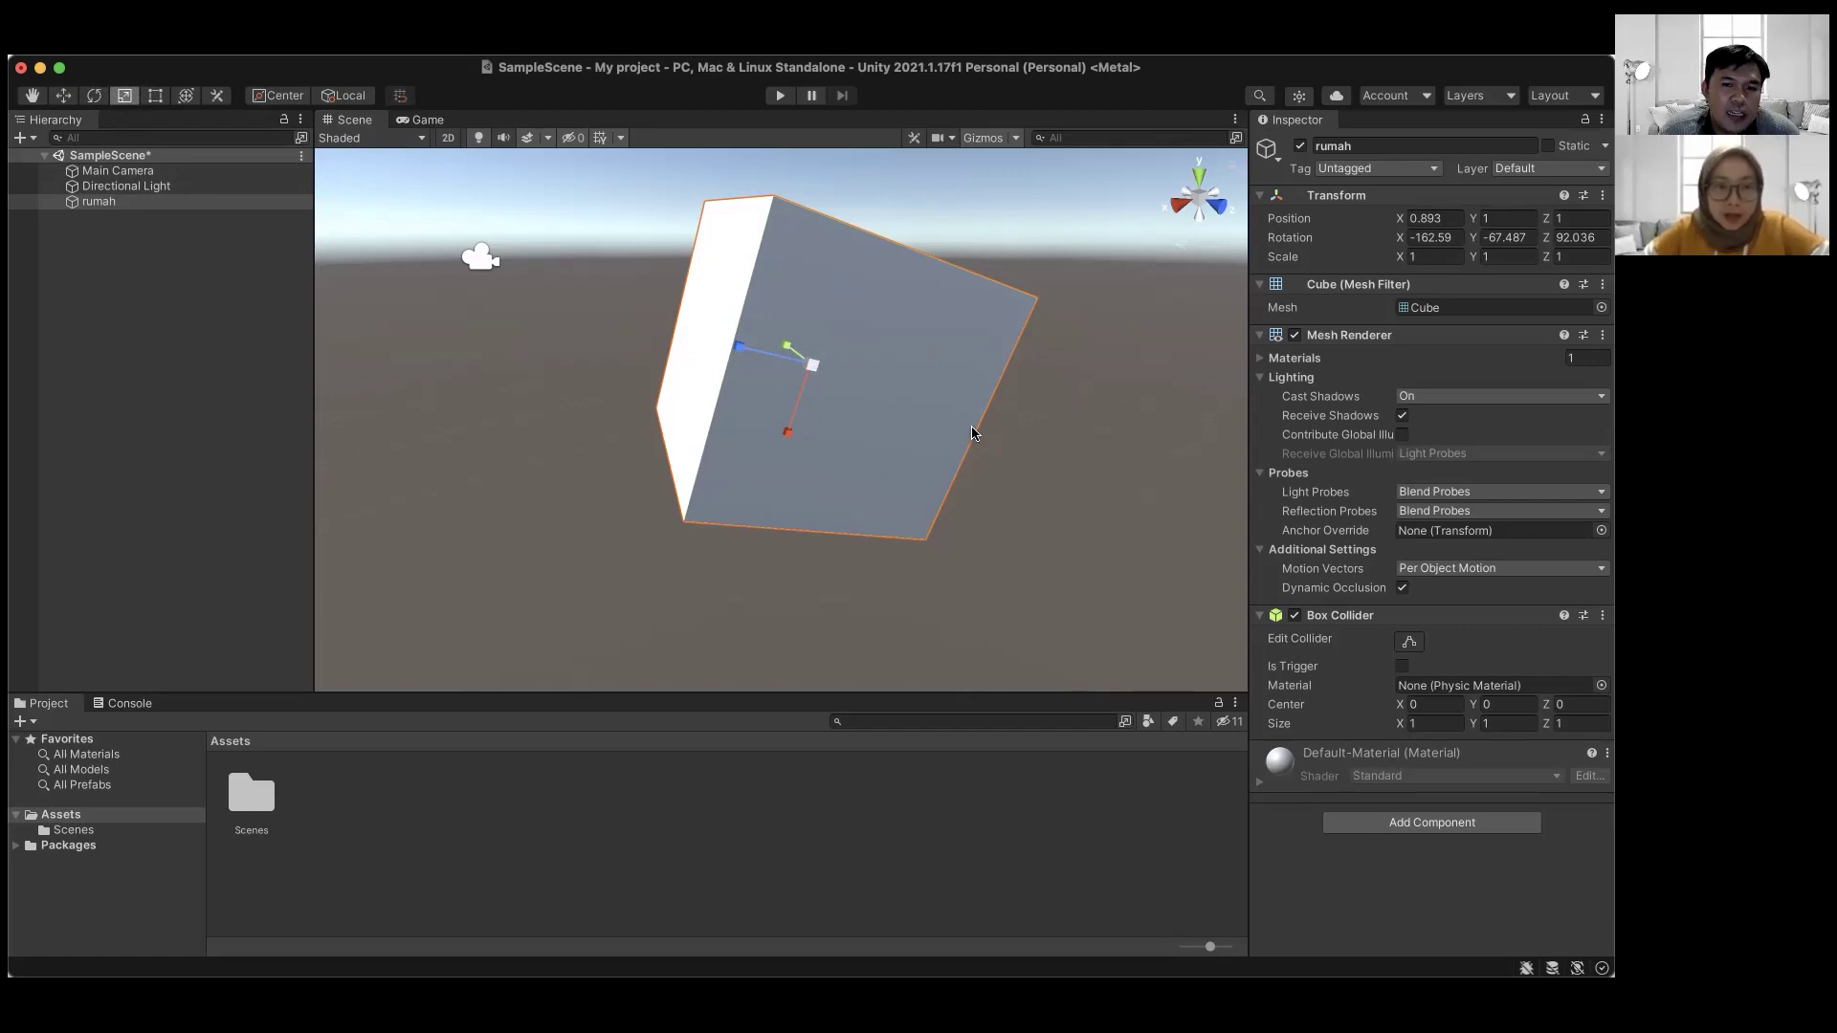
{"action": "key", "text": "e"}
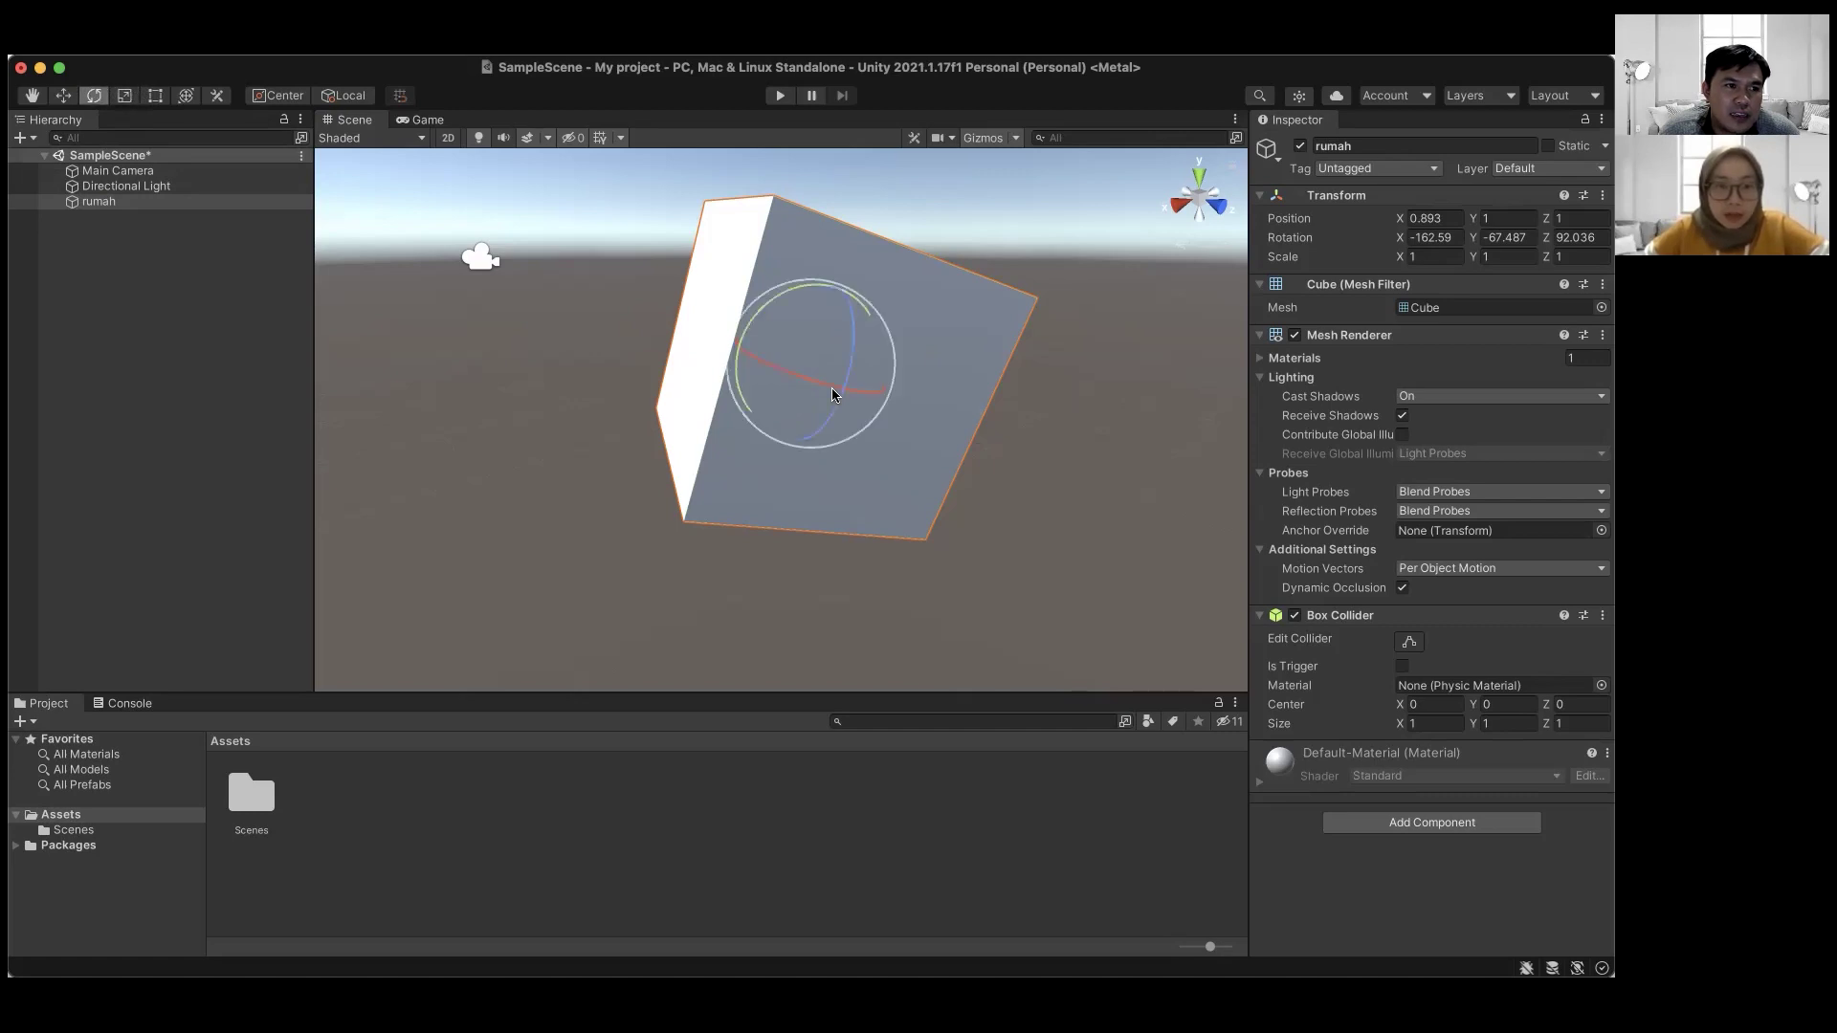
{"action": "key", "text": "r"}
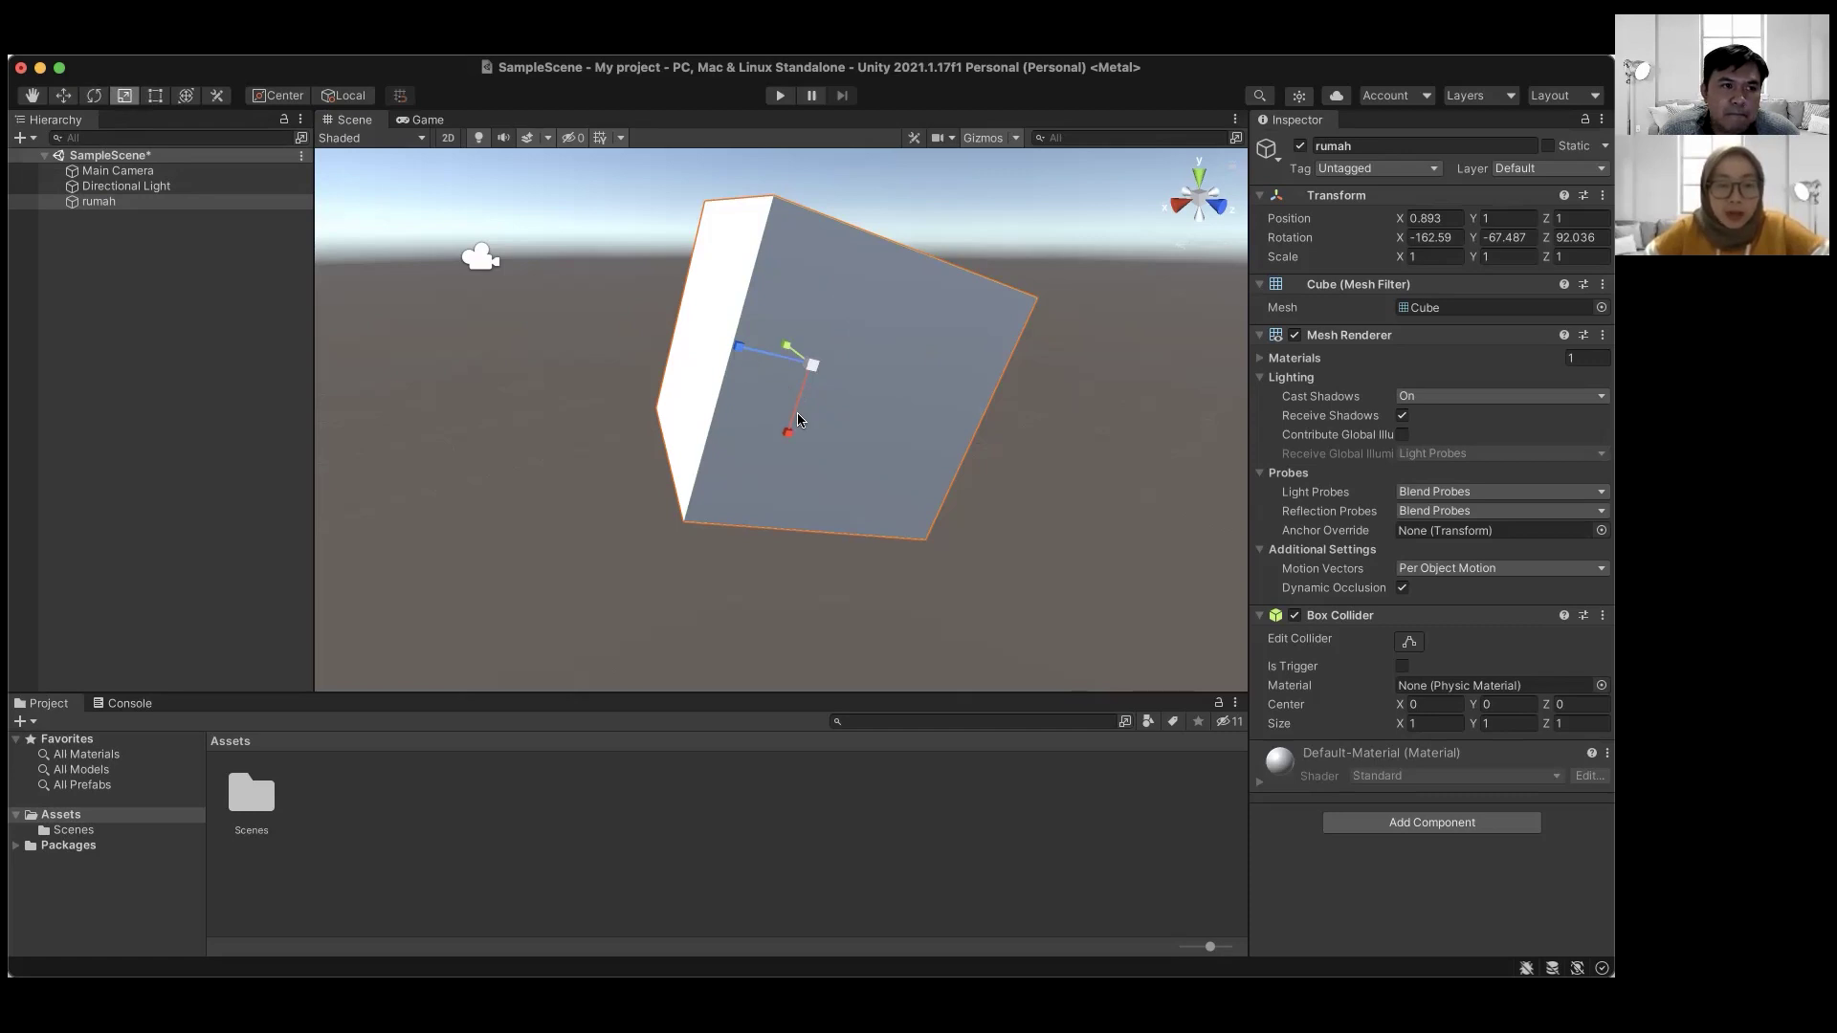
{"action": "key", "text": "w"}
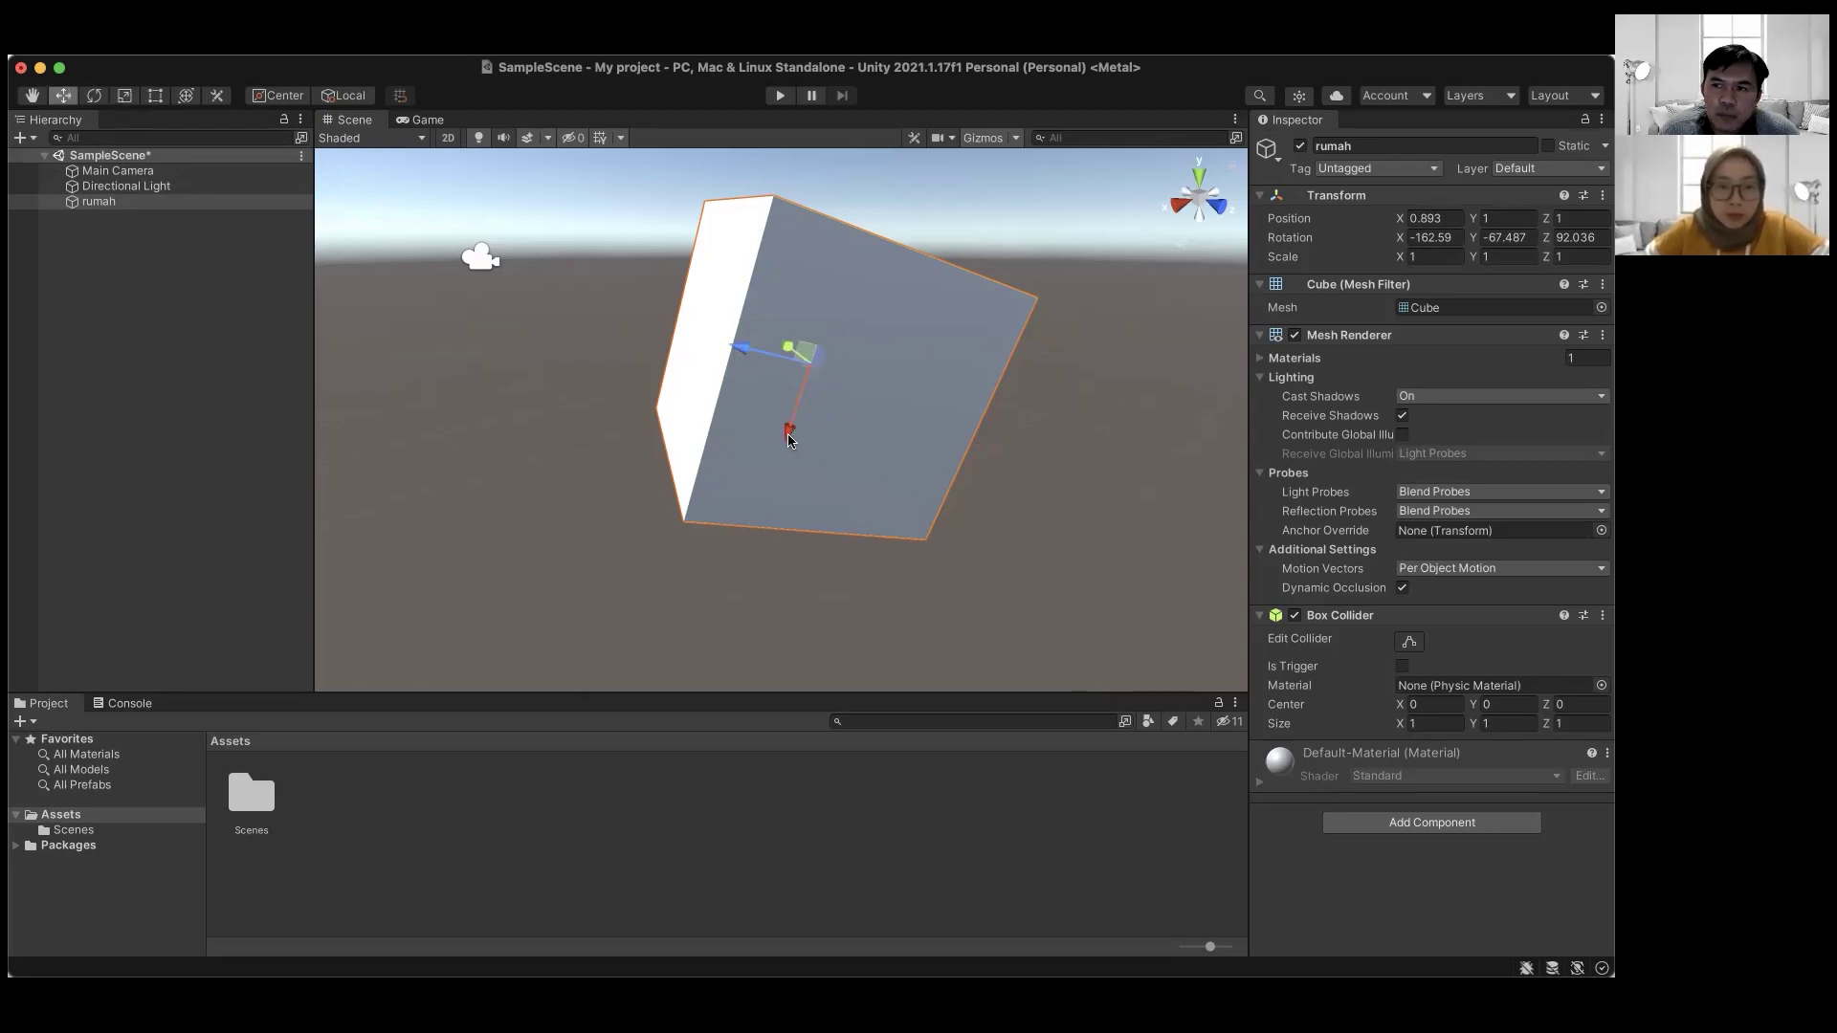
{"action": "key", "text": "r"}
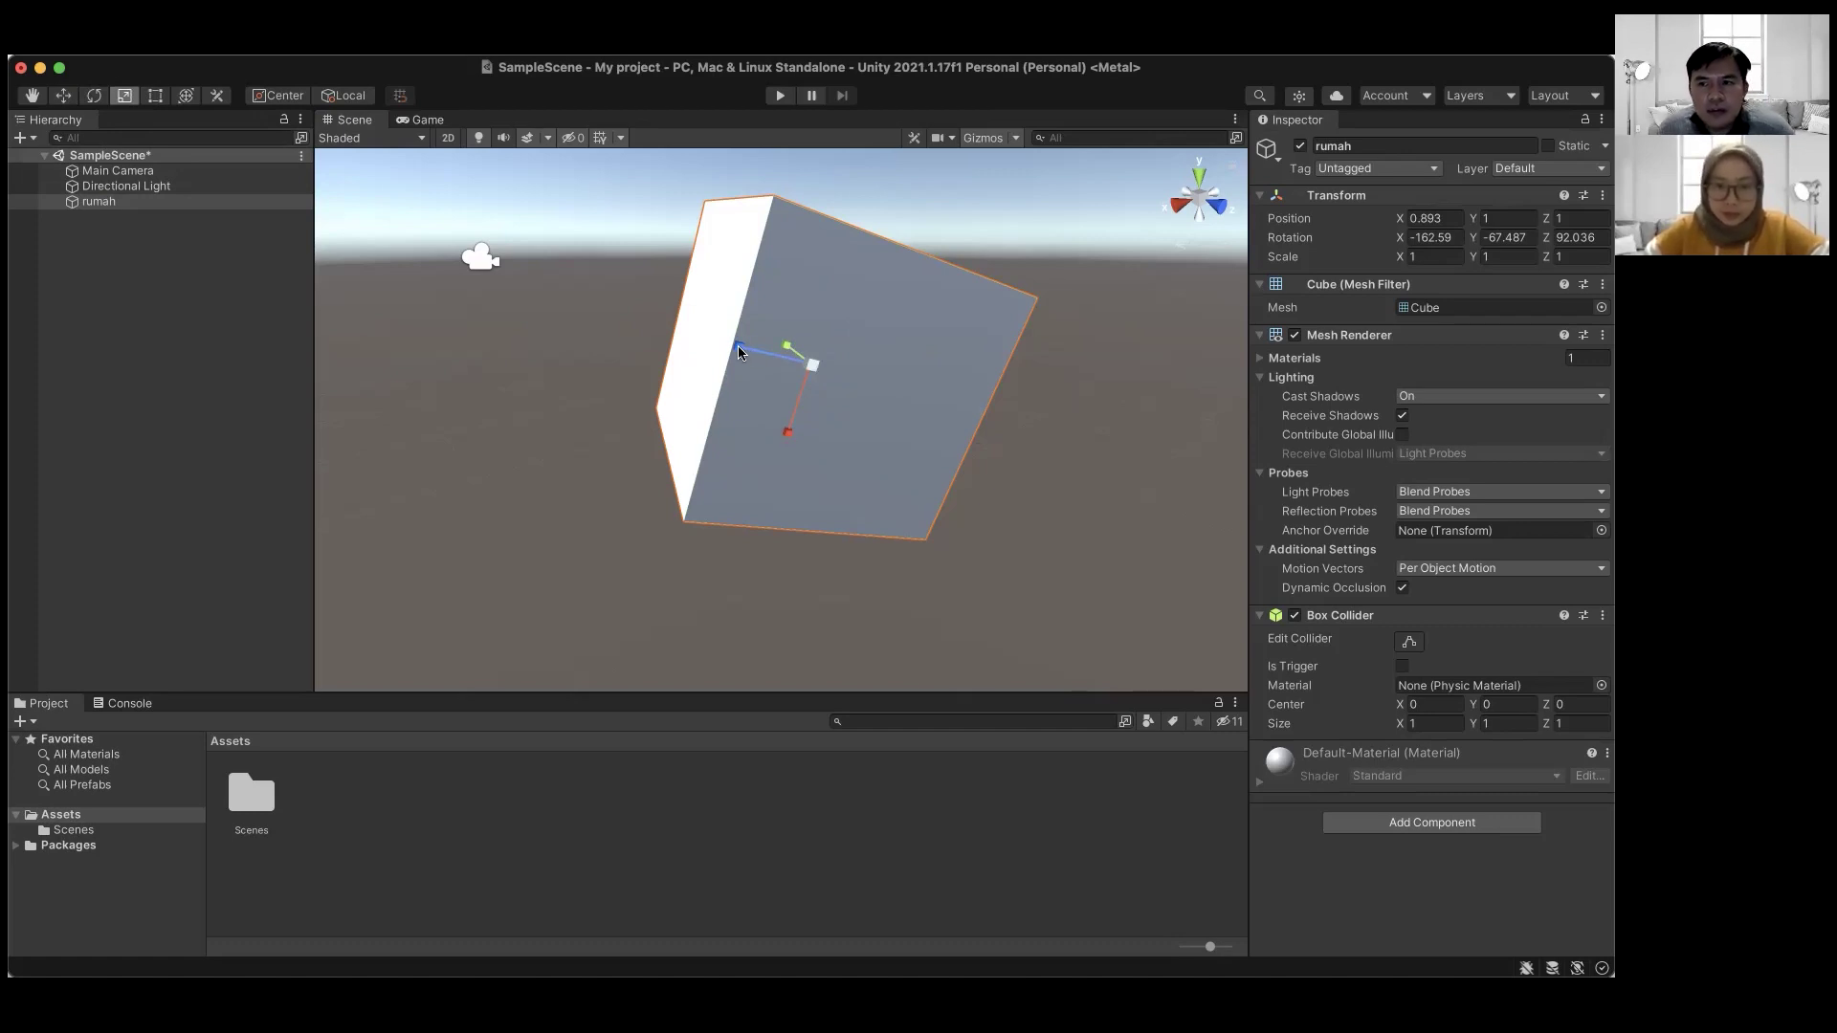
{"action": "mouse_move", "coordinate": [921, 265]}
{"action": "left_mouse_down"}
{"action": "mouse_move", "coordinate": [950, 333]}
{"action": "mouse_move", "coordinate": [930, 281]}
{"action": "left_mouse_up"}
{"action": "left_click", "coordinate": [134, 203]}
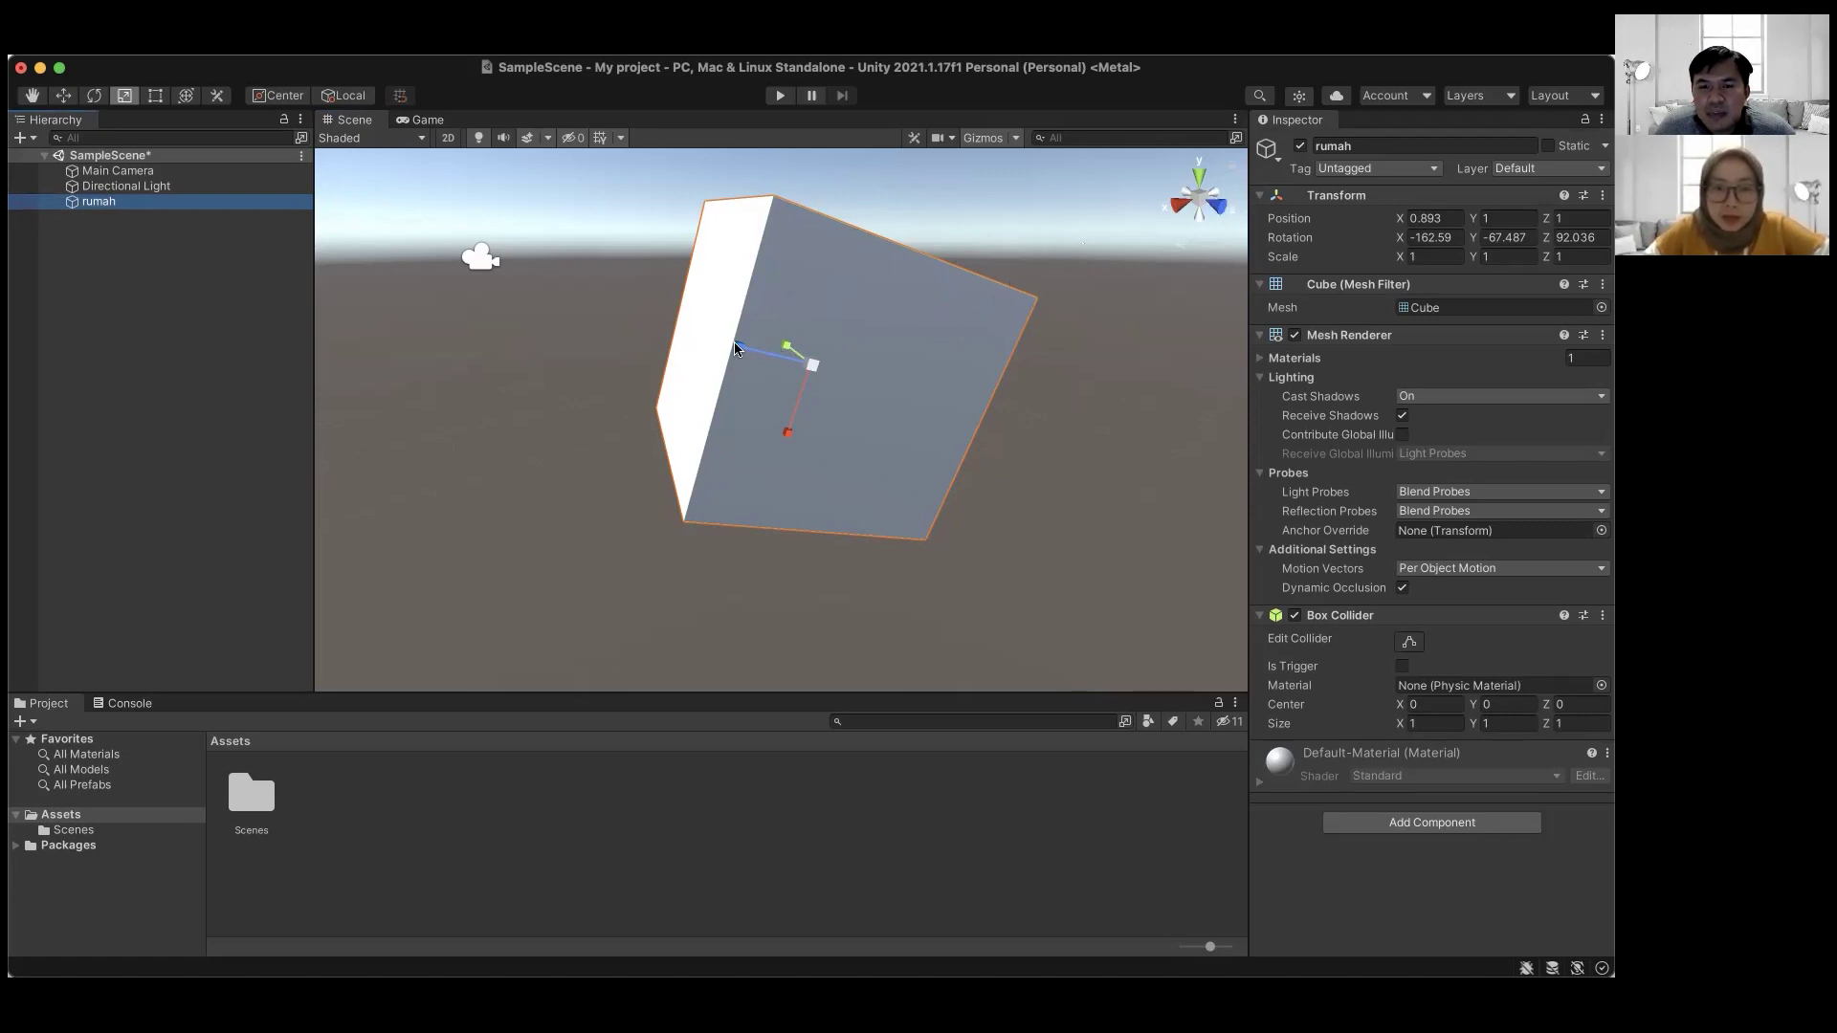
- Flatten rumah along its Z axis, and stretch it back to a Z scale of about 0.655
{"action": "left_click_drag", "start_coordinate": [735, 346], "coordinate": [790, 357]}
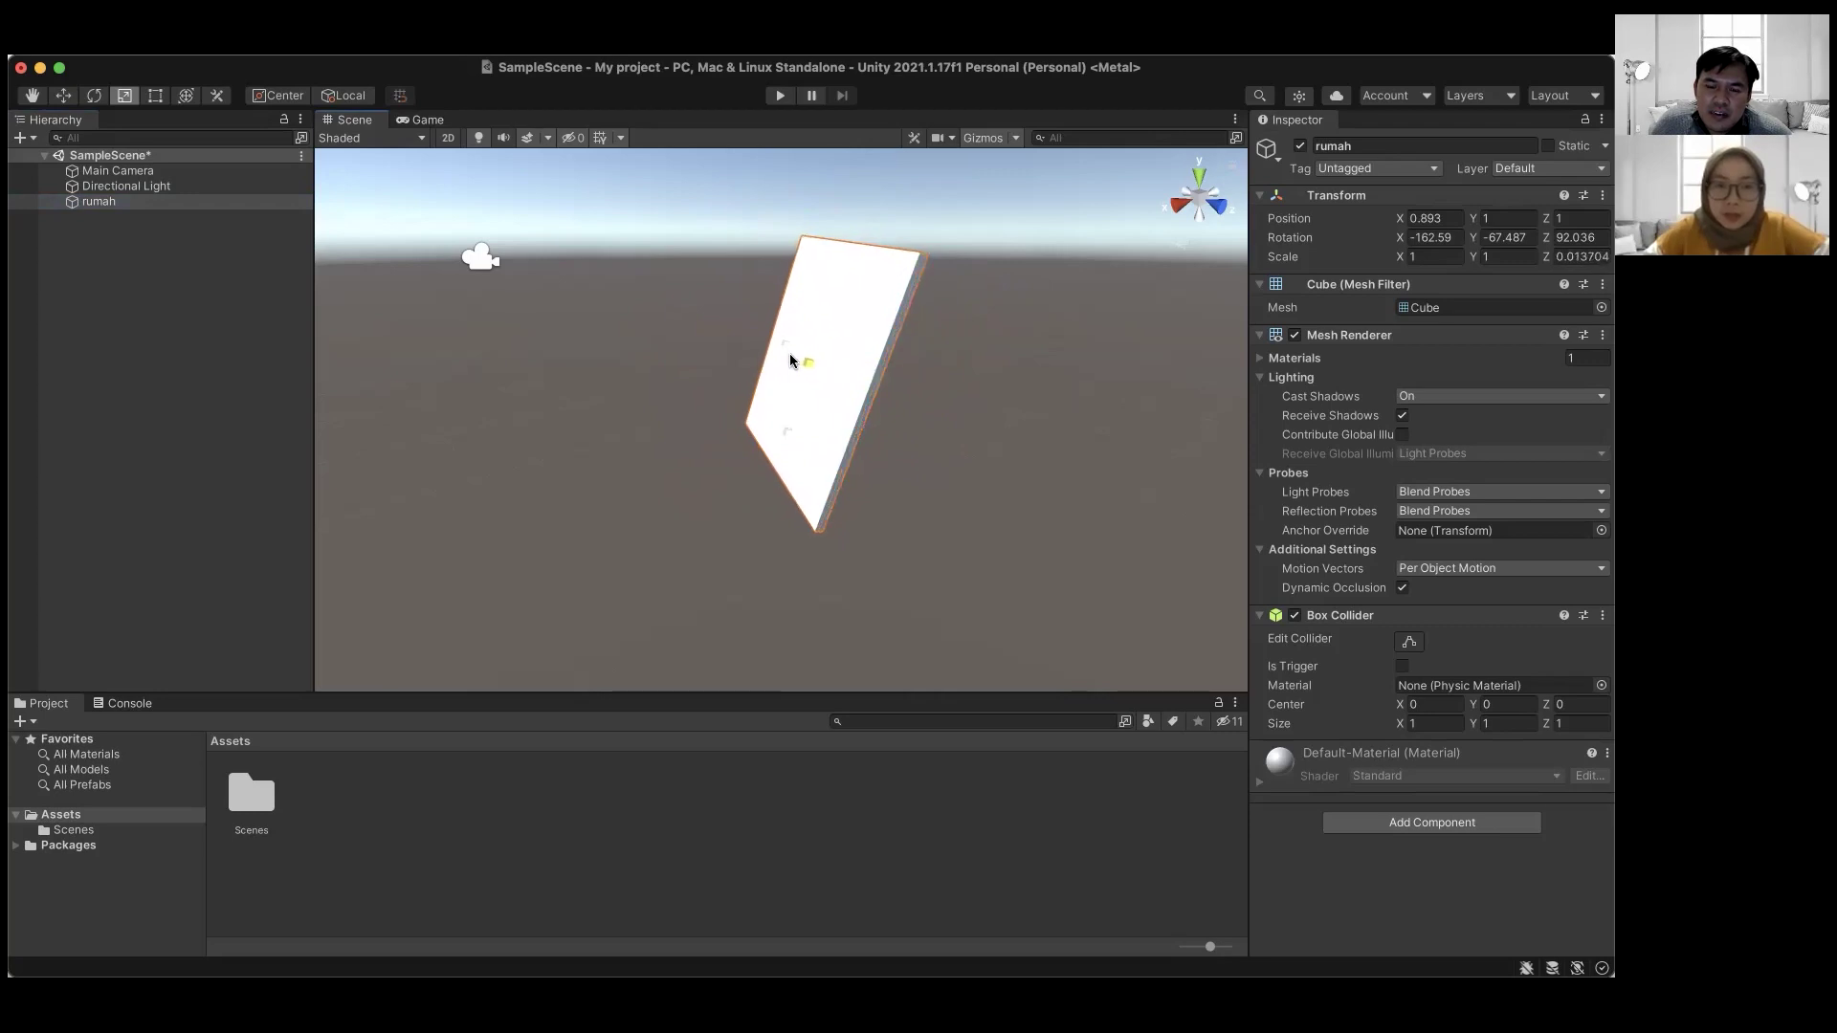
{"action": "left_click_drag", "start_coordinate": [791, 356], "coordinate": [754, 359]}
{"action": "scroll", "coordinate": [1105, 289], "scroll_direction": "down", "scroll_amount": 2}
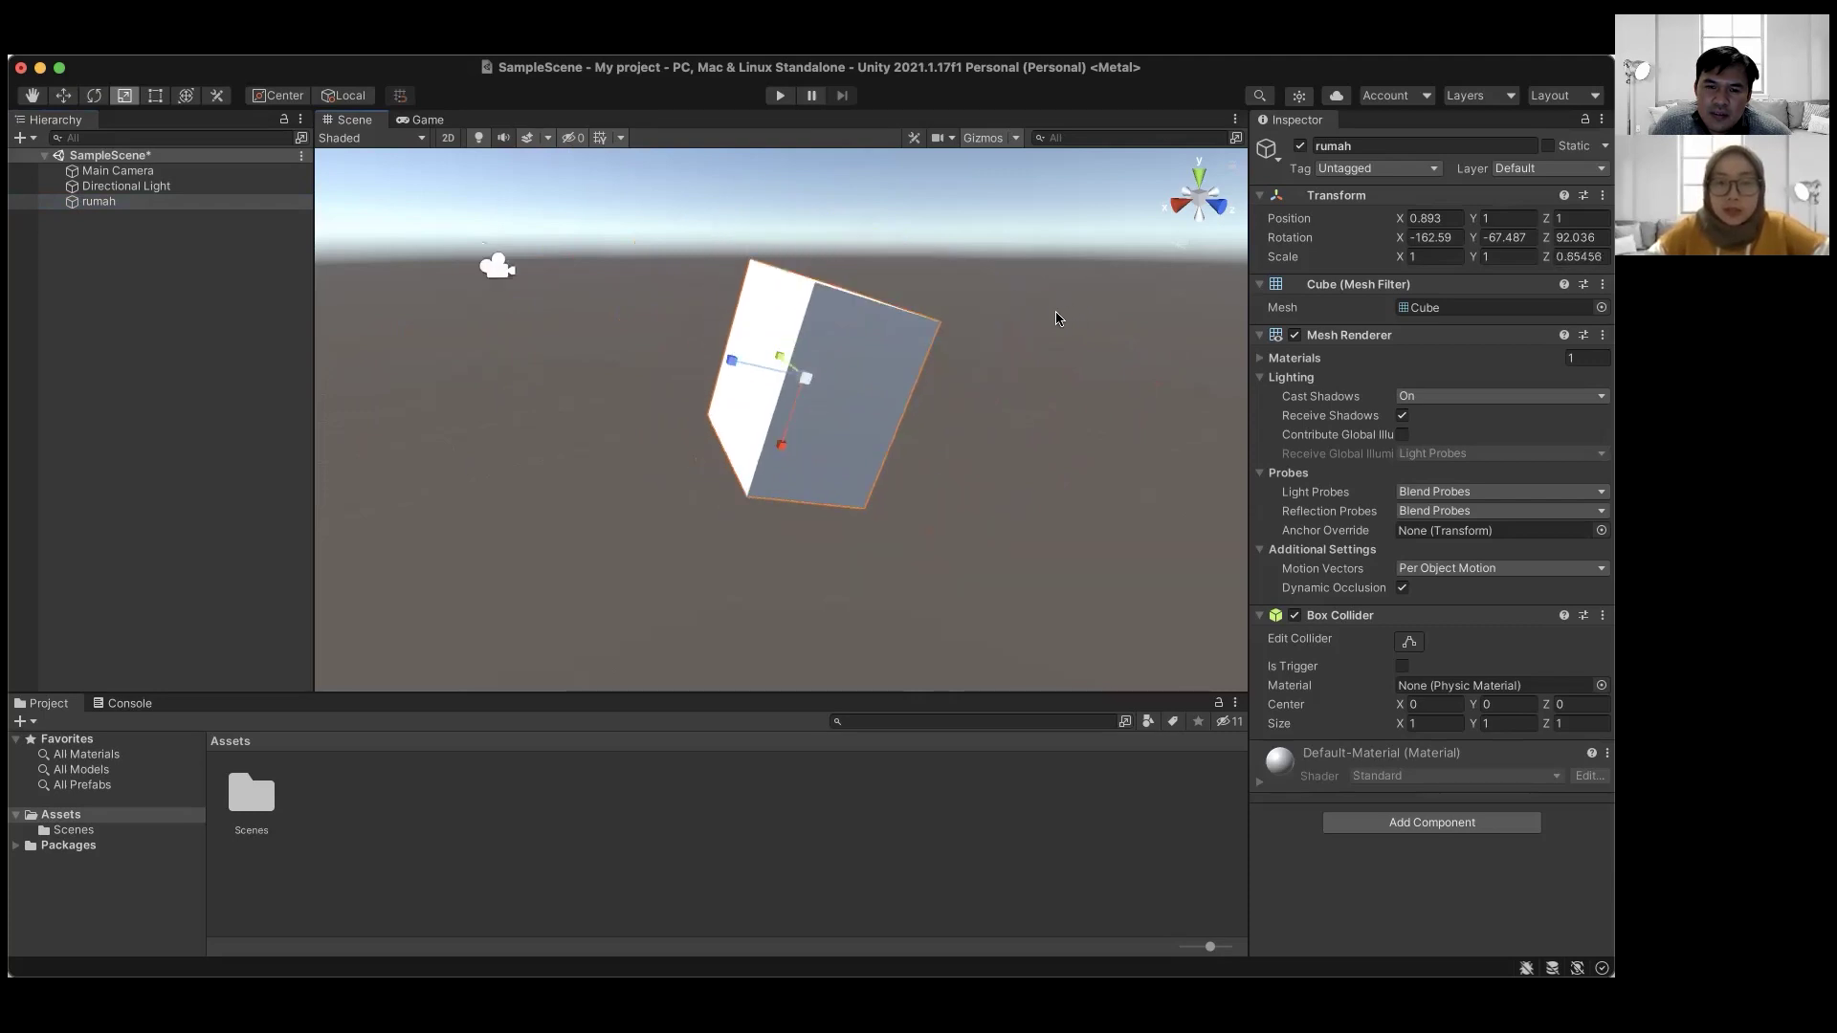
- Rotate rumah freely to a rotation of about X -183.067, Y -50.099, Z 86.217
{"action": "left_click_drag", "start_coordinate": [996, 316], "coordinate": [924, 328], "text": "alt"}
{"action": "right_click_drag", "start_coordinate": [924, 328], "coordinate": [821, 374]}
{"action": "key", "text": "r"}
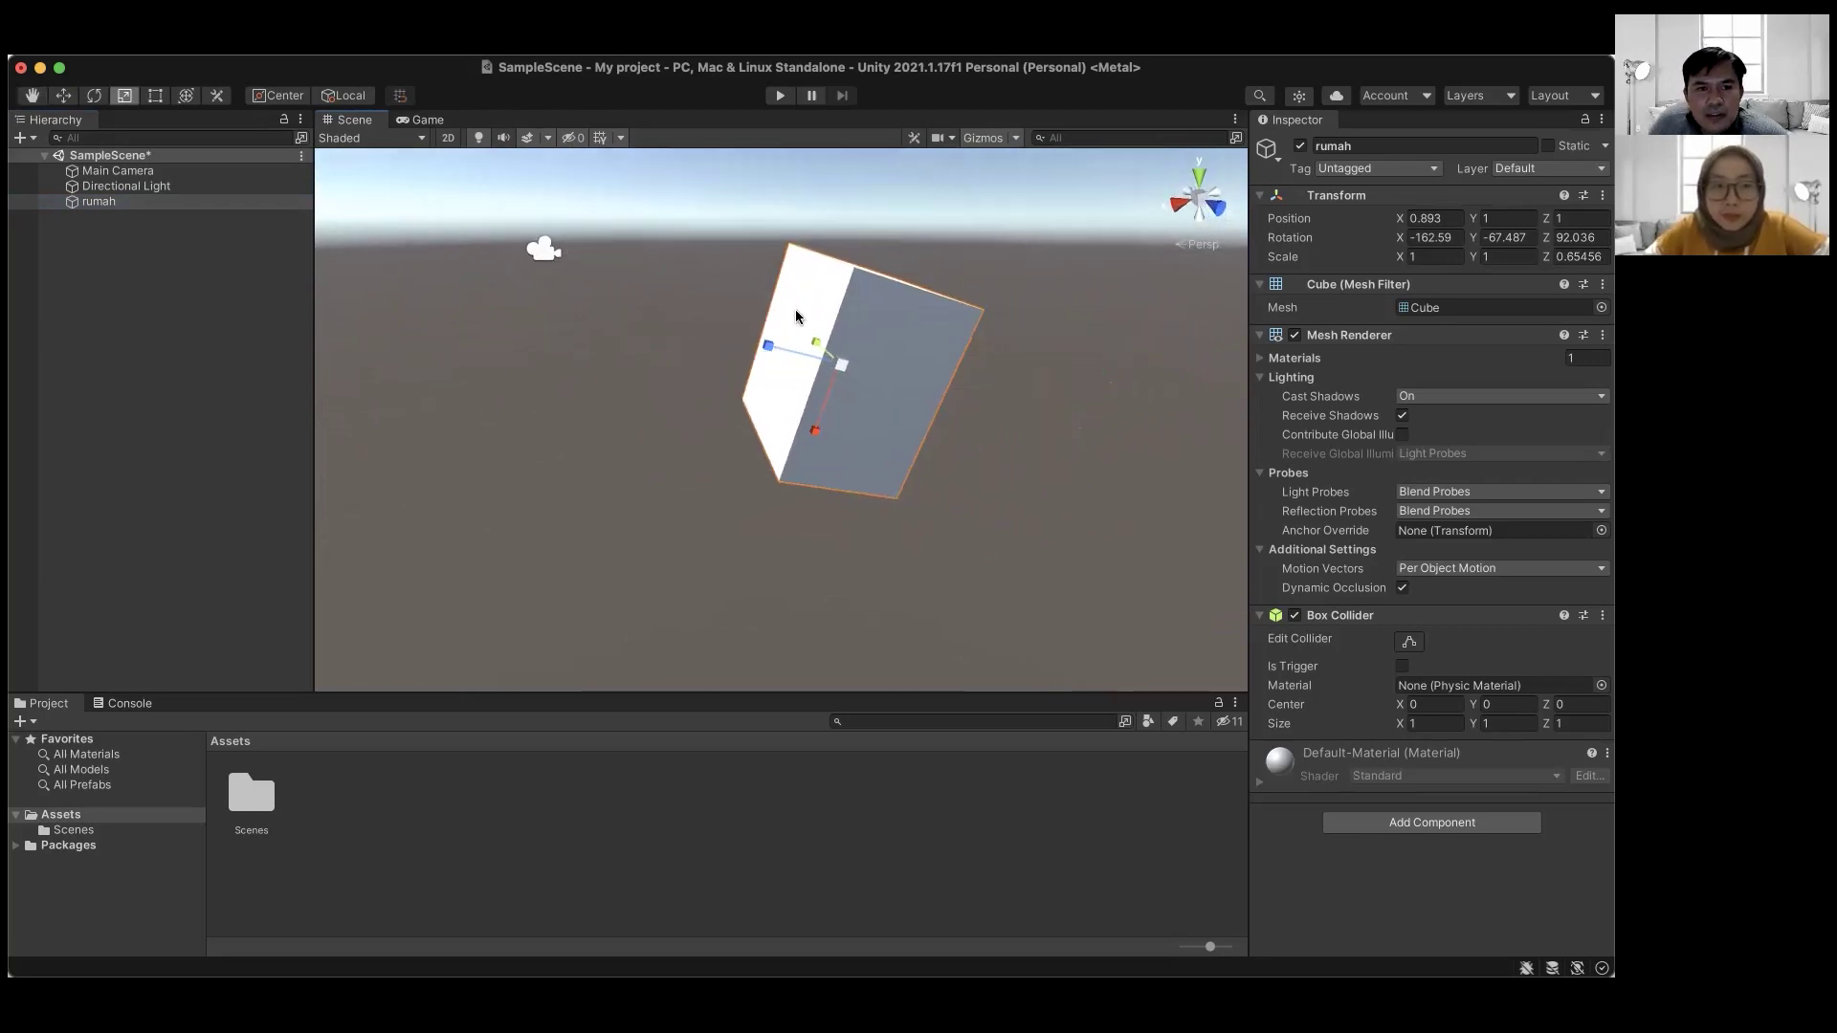
{"action": "key", "text": "e"}
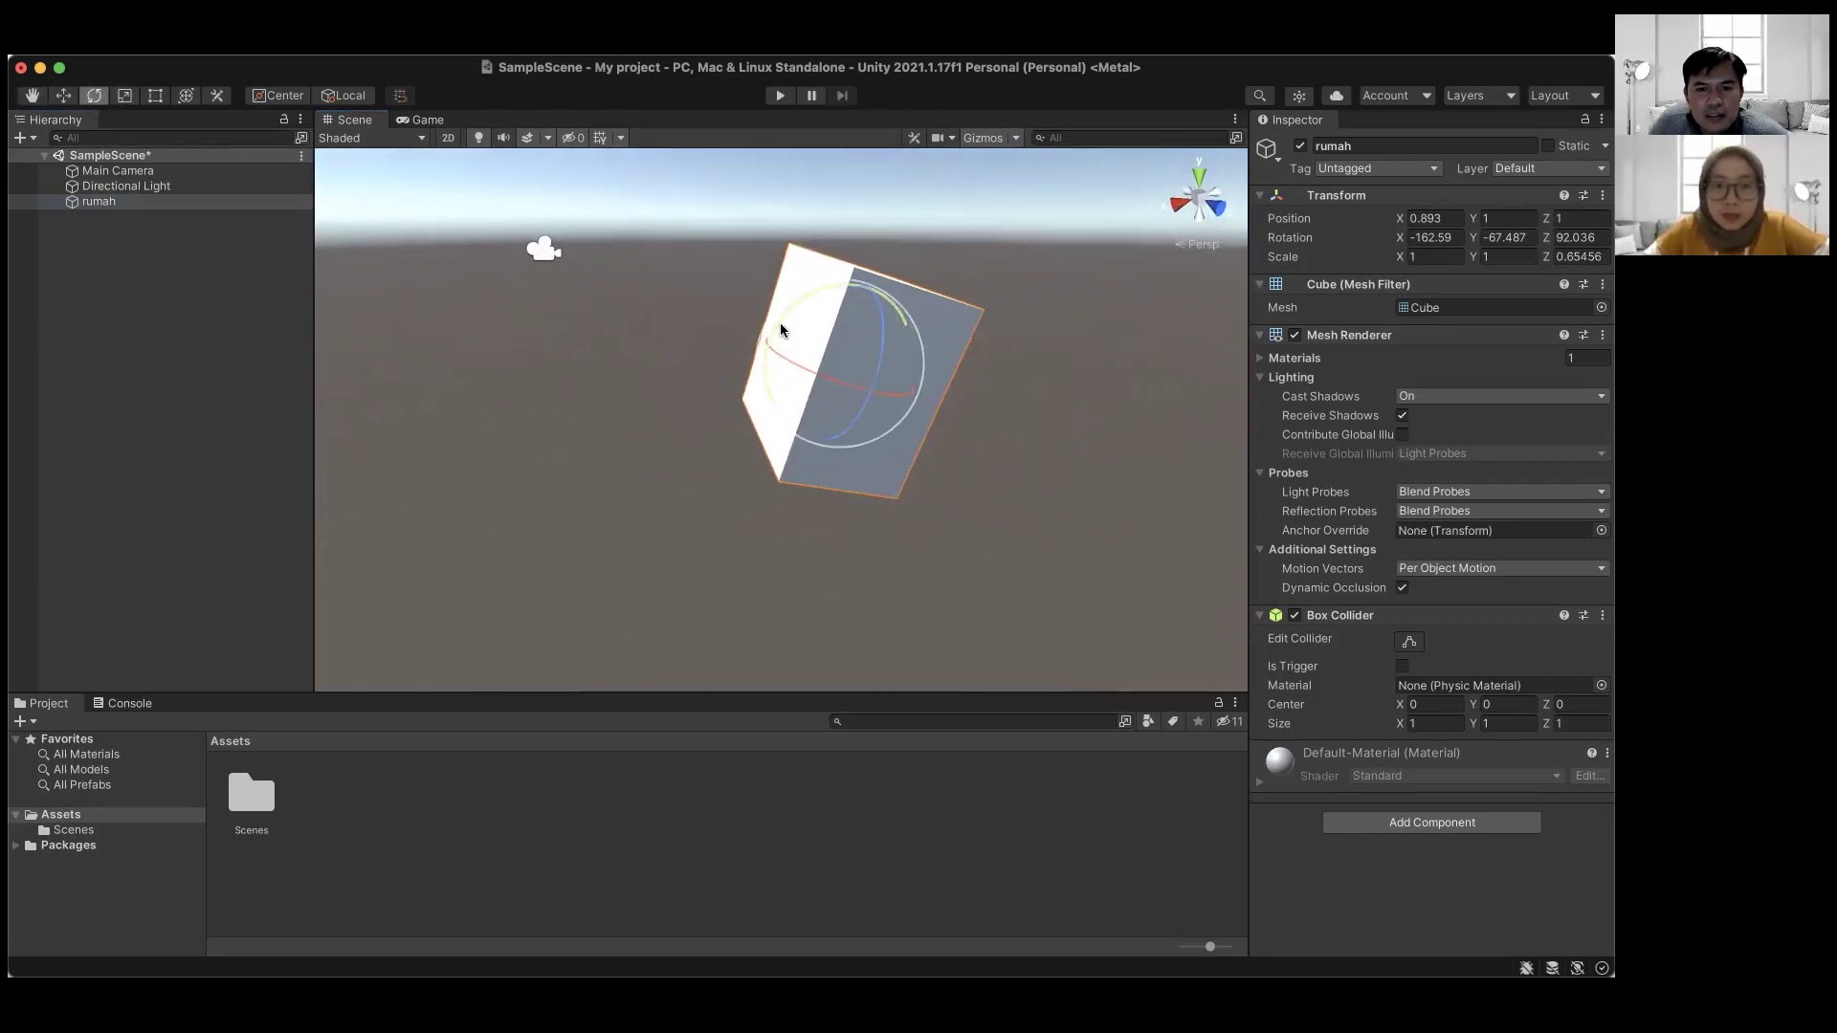
{"action": "left_click_drag", "start_coordinate": [777, 318], "coordinate": [839, 375]}
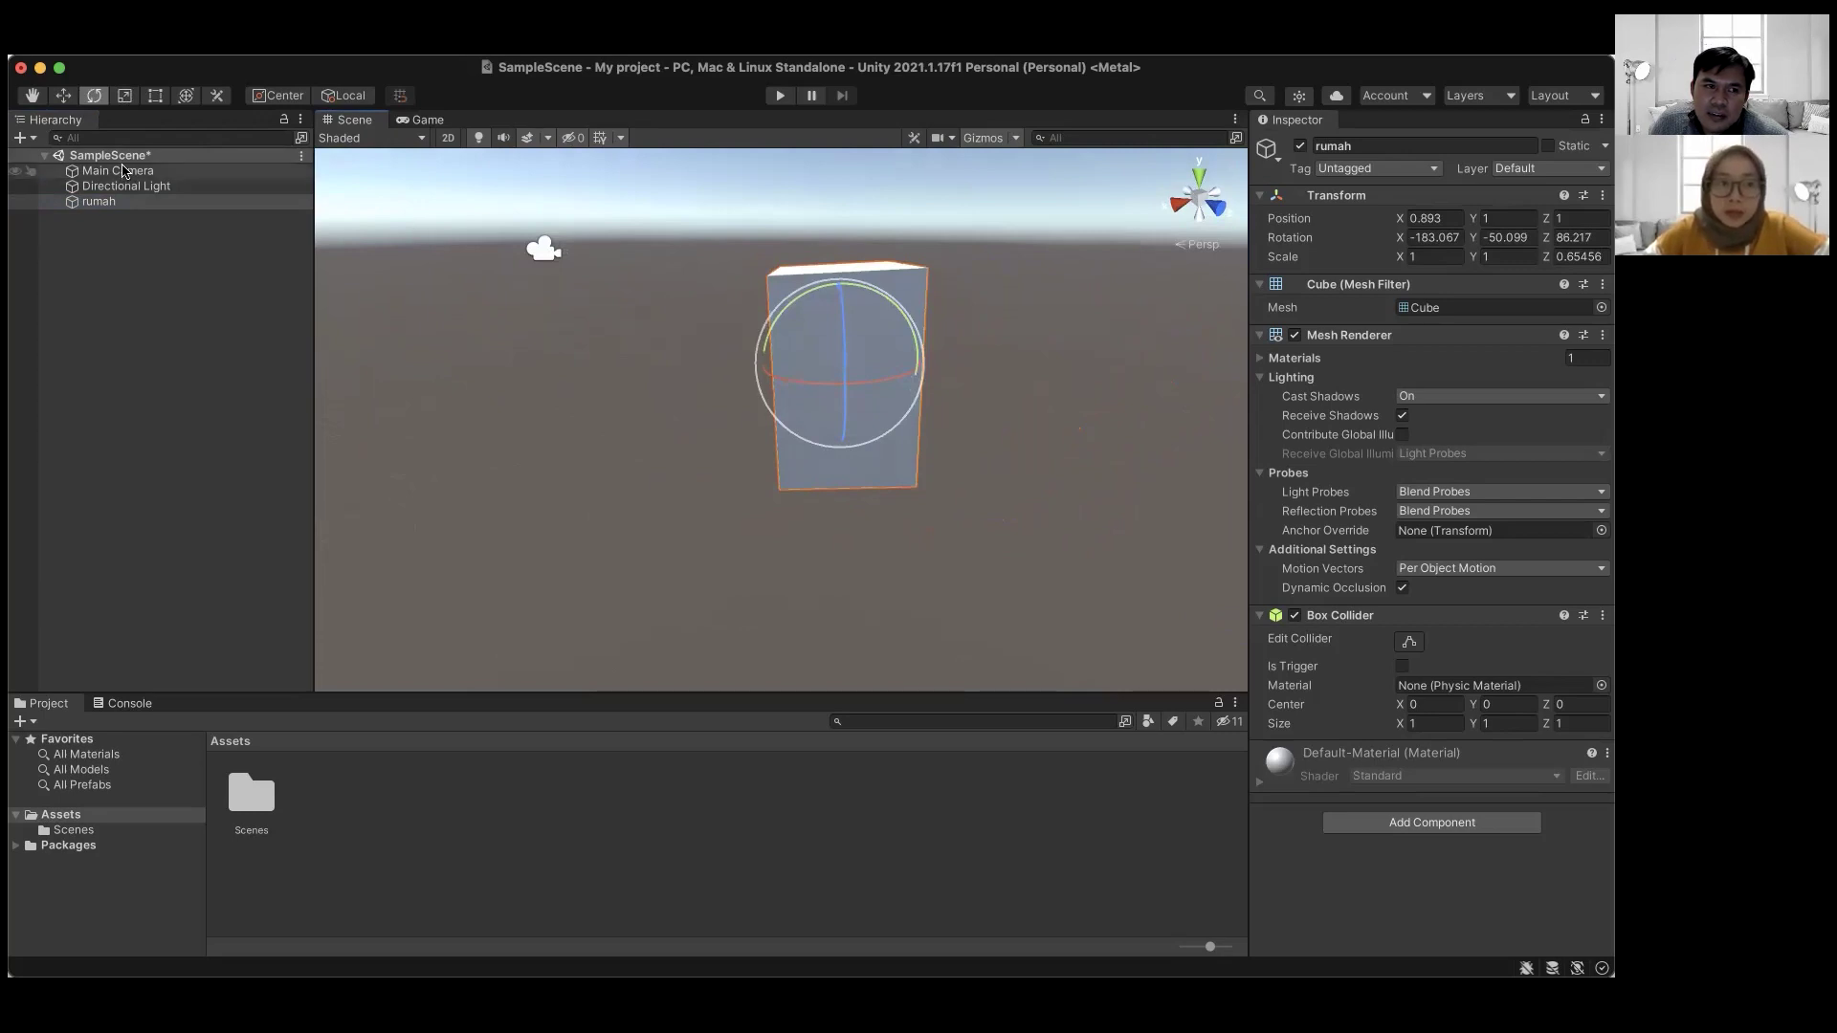
- Scale rumah to about 0.372 along its Z axis and about 0.725 along its X axis
{"action": "left_click", "coordinate": [124, 96]}
{"action": "mouse_move", "coordinate": [763, 366]}
{"action": "left_mouse_down"}
{"action": "mouse_move", "coordinate": [821, 370]}
{"action": "mouse_move", "coordinate": [743, 369]}
{"action": "mouse_move", "coordinate": [833, 370]}
{"action": "mouse_move", "coordinate": [459, 379]}
{"action": "mouse_move", "coordinate": [765, 372]}
{"action": "mouse_move", "coordinate": [526, 389]}
{"action": "mouse_move", "coordinate": [754, 389]}
{"action": "left_mouse_up"}
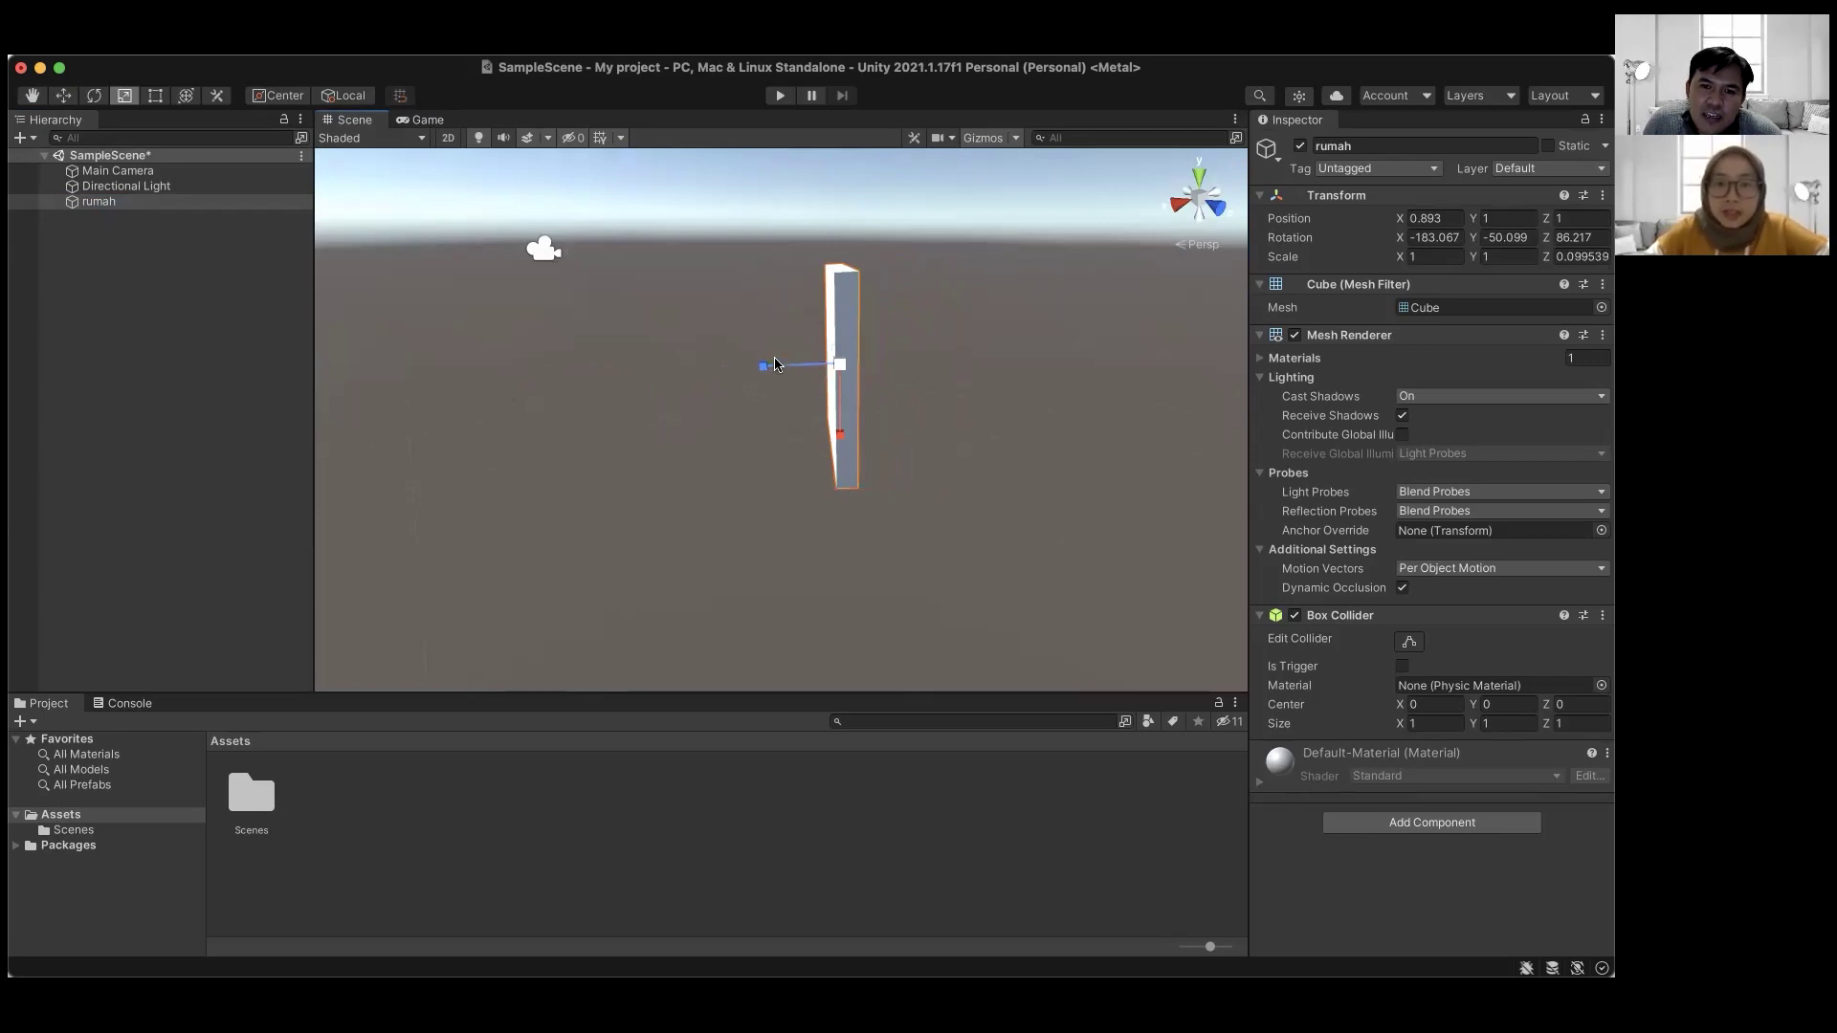
{"action": "left_click_drag", "start_coordinate": [768, 370], "coordinate": [566, 377]}
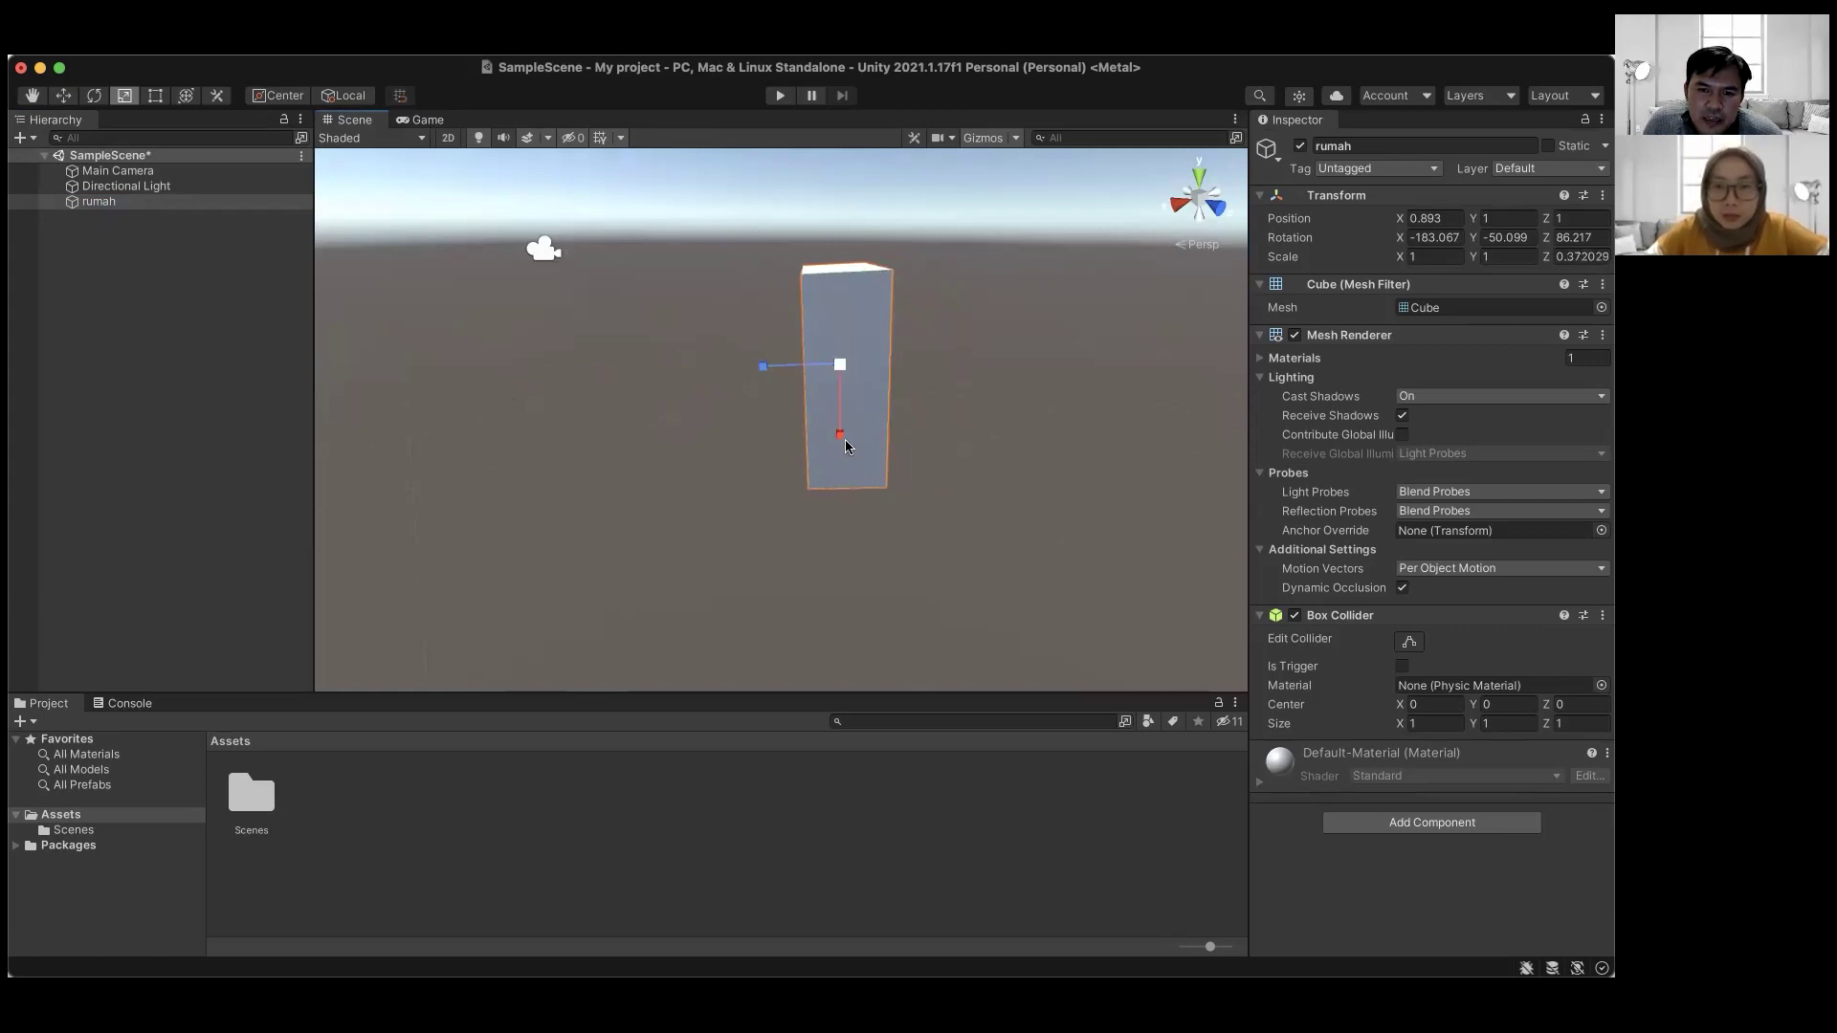
{"action": "left_click_drag", "start_coordinate": [843, 440], "coordinate": [1009, 426]}
- Rotate rumah to about X -180.276, Y -85.838, Z 85.139 and clear the selection
{"action": "key", "text": "e"}
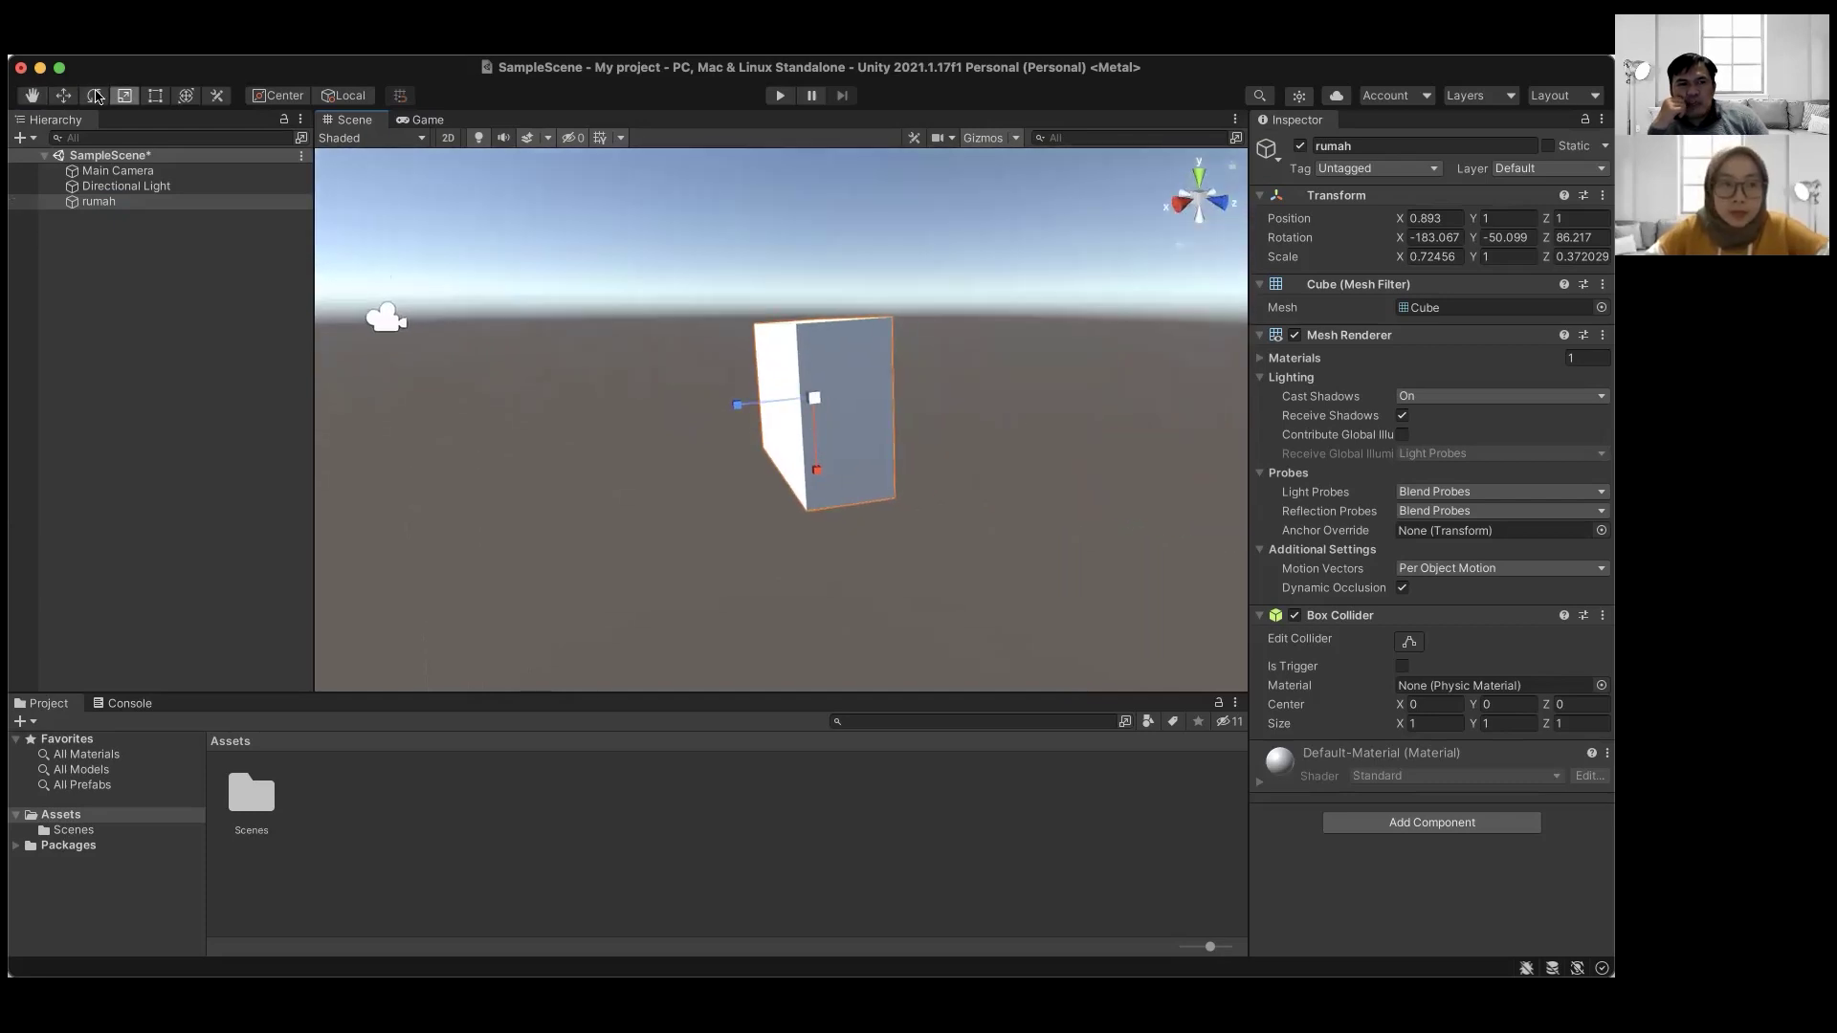
{"action": "left_click_drag", "start_coordinate": [762, 406], "coordinate": [823, 404]}
{"action": "left_click", "coordinate": [979, 366]}
- Activate the Scale tool and compare the properties of rumah, Directional Light and Main Camera by selecting them in turn
{"action": "left_click", "coordinate": [125, 96]}
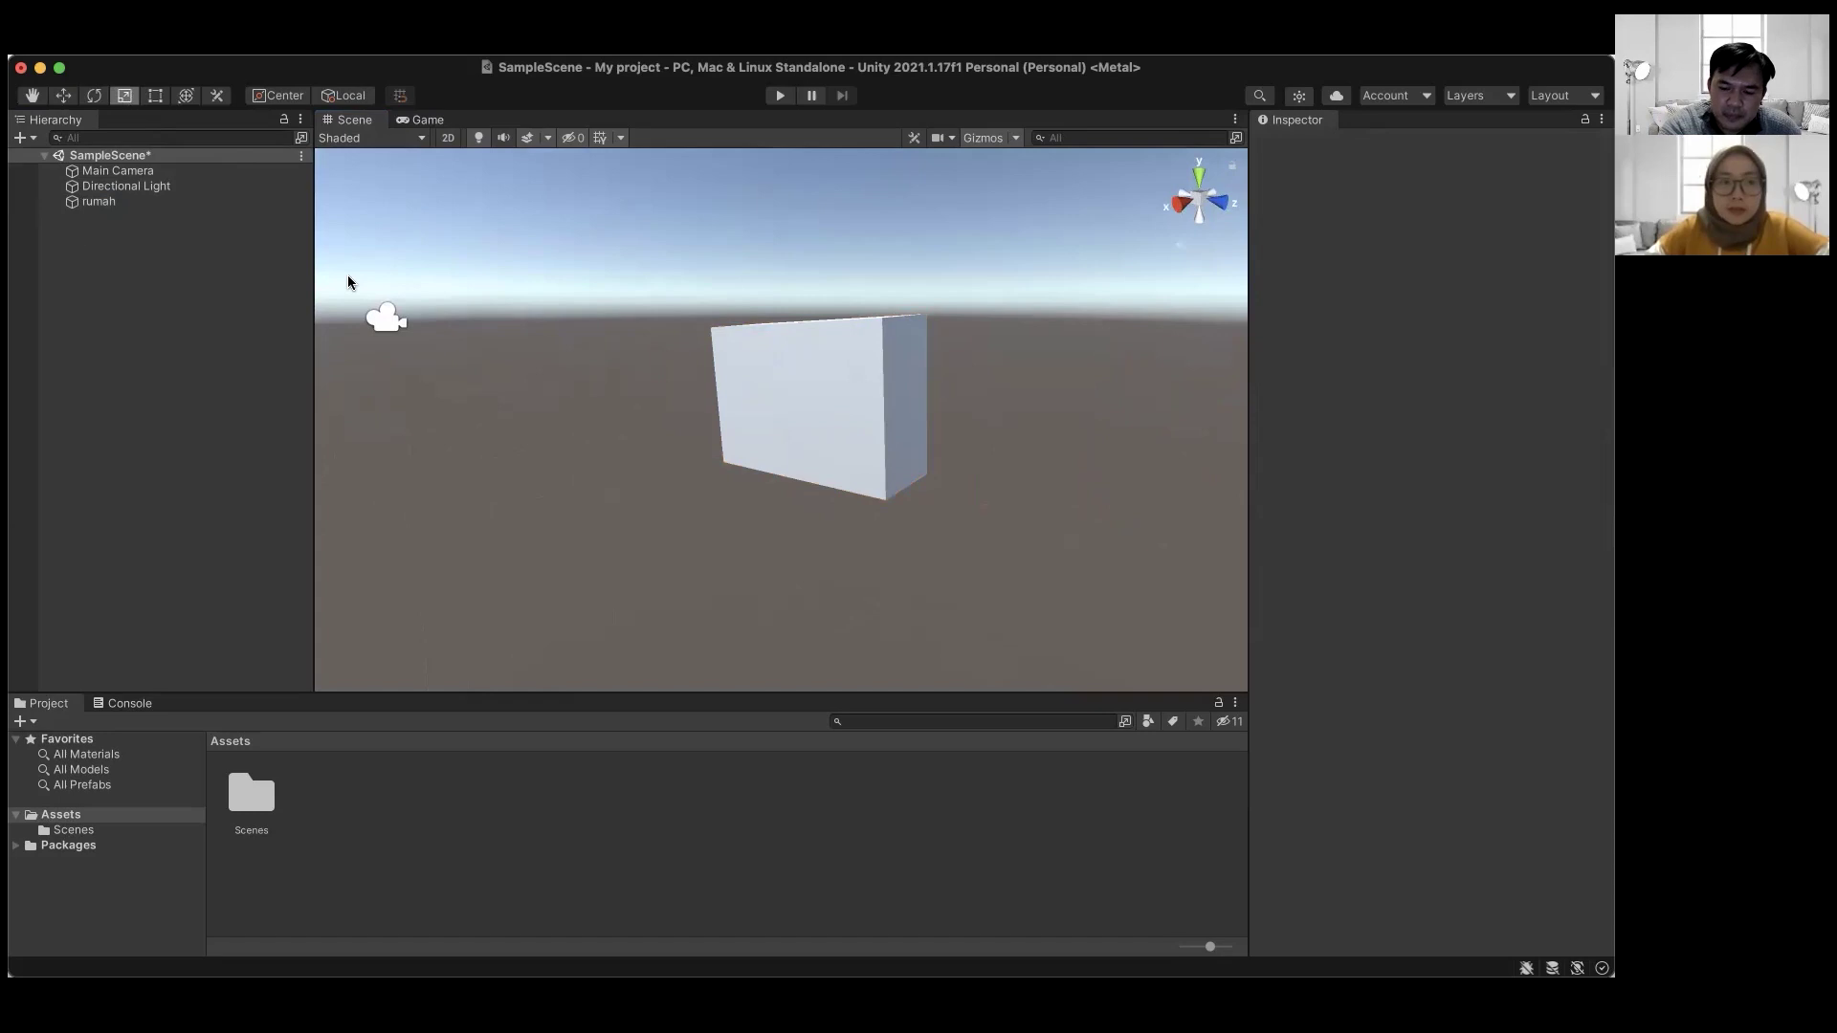
{"action": "left_click", "coordinate": [99, 201]}
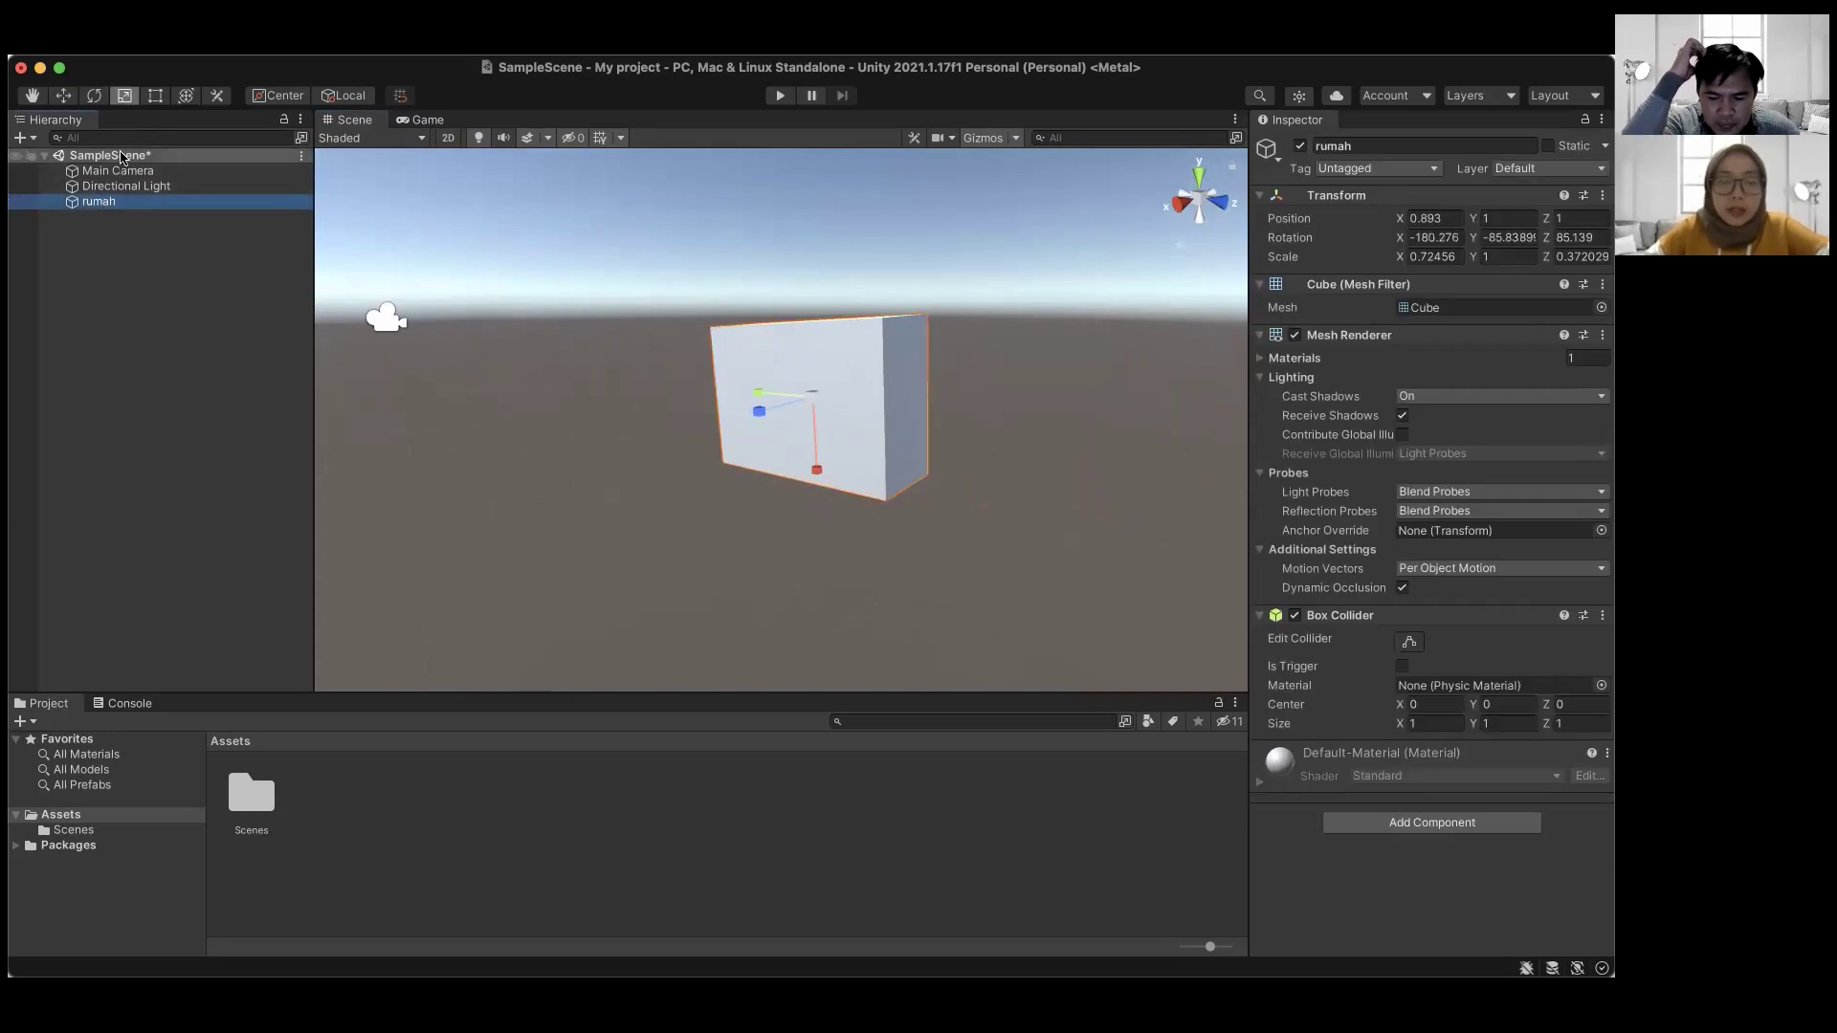
{"action": "left_click", "coordinate": [96, 186]}
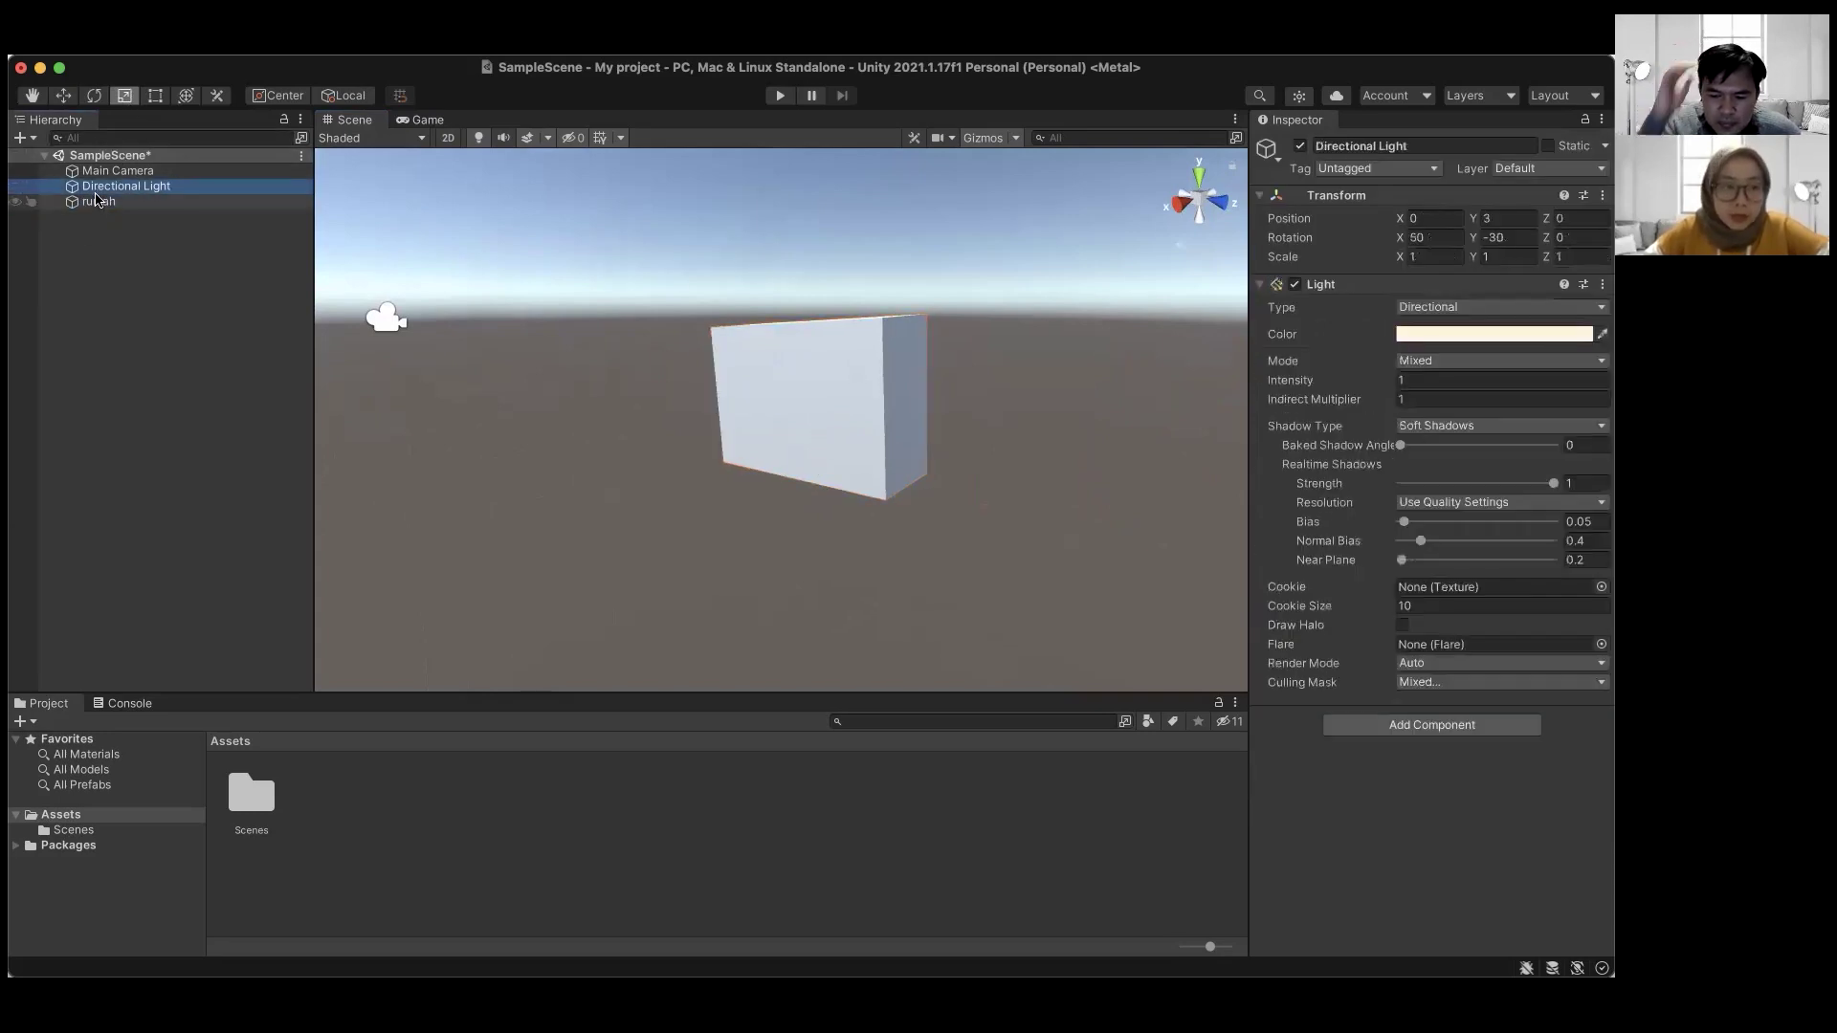
{"action": "left_click", "coordinate": [98, 201]}
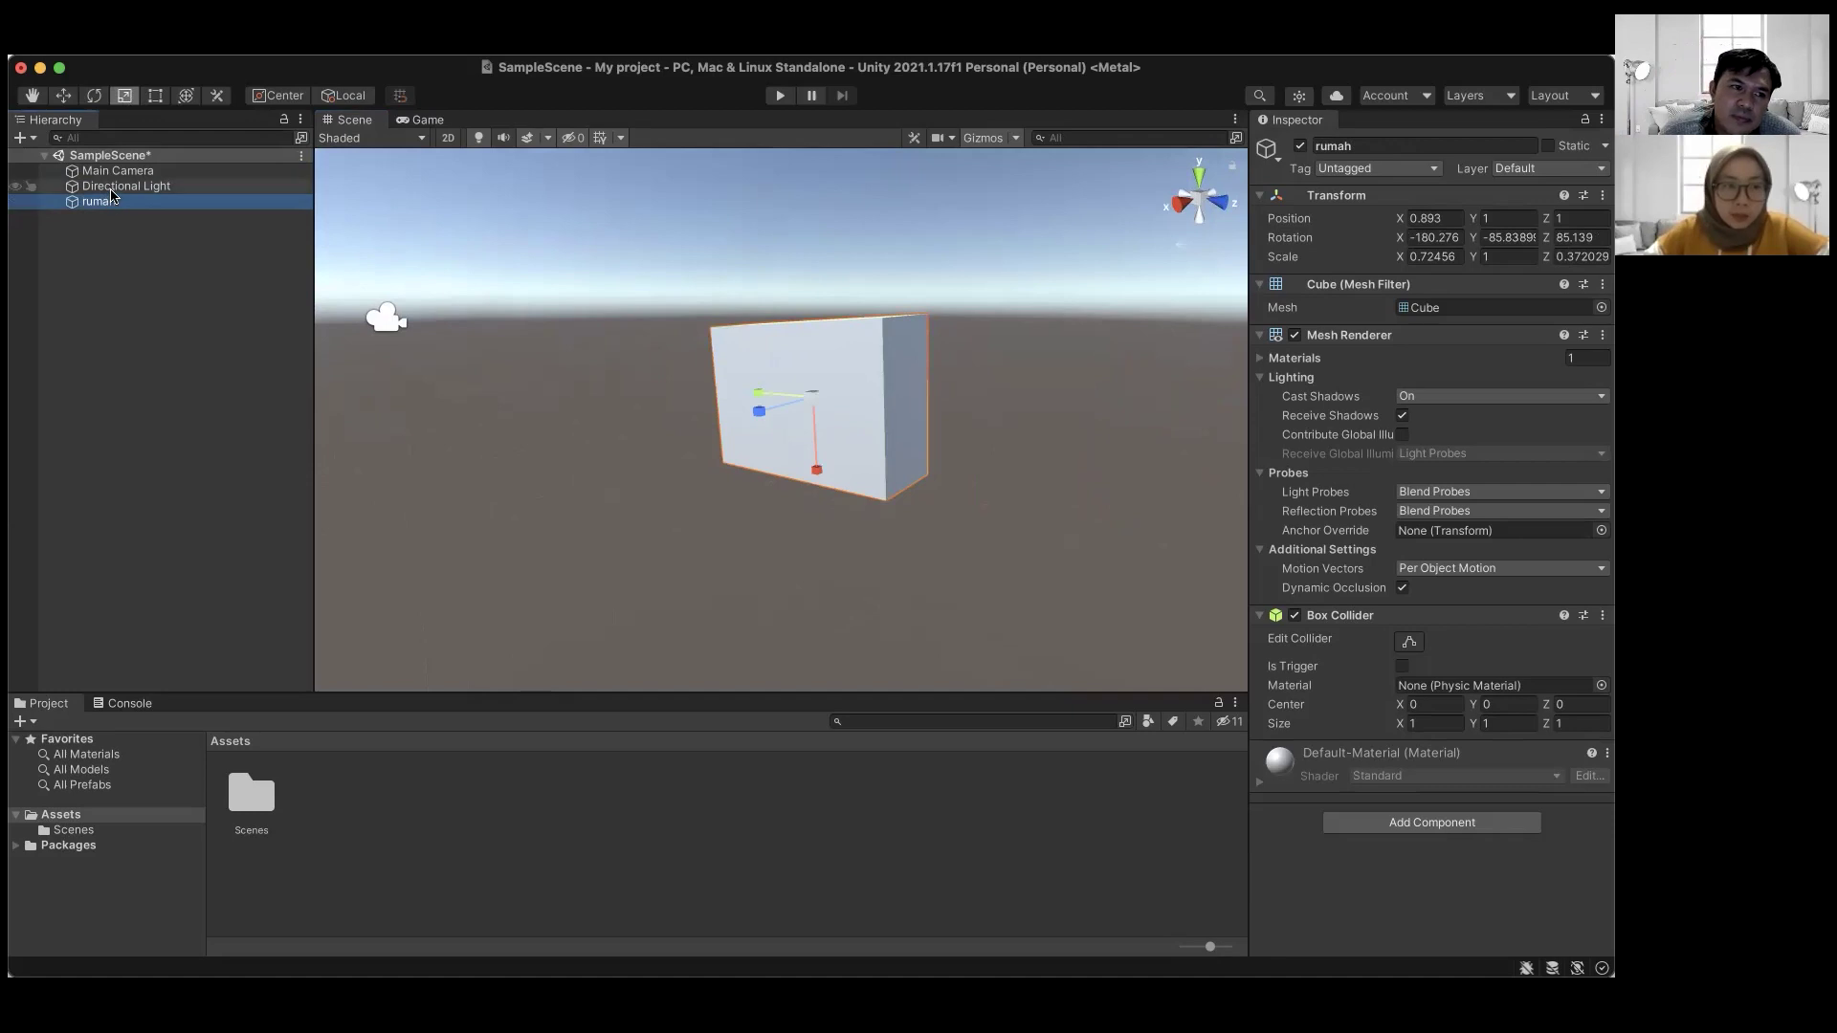
{"action": "left_click", "coordinate": [99, 187]}
{"action": "left_click", "coordinate": [108, 203]}
{"action": "left_click", "coordinate": [99, 186]}
{"action": "left_click", "coordinate": [108, 203]}
{"action": "left_click", "coordinate": [99, 187]}
{"action": "left_click", "coordinate": [103, 171]}
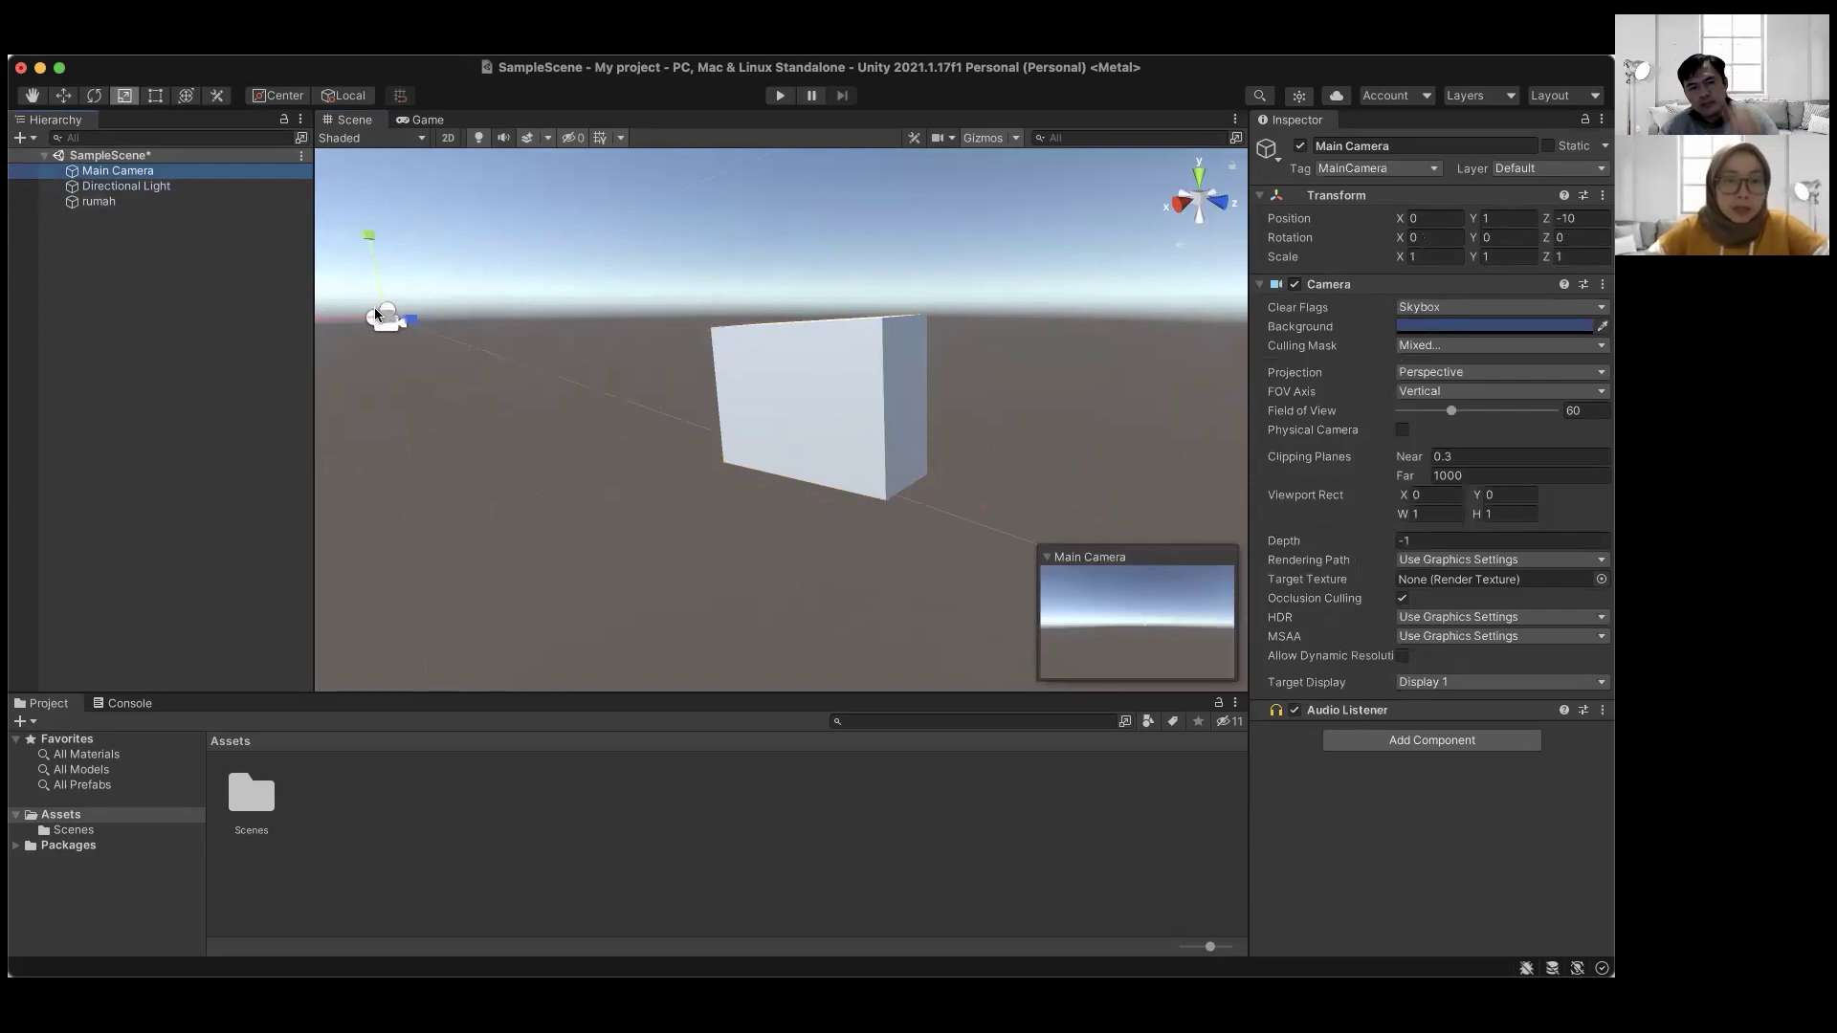
- Scale rumah along its Y axis to about 0.97
{"action": "mouse_move", "coordinate": [463, 275]}
{"action": "left_mouse_down", "text": "alt"}
{"action": "mouse_move", "coordinate": [520, 274]}
{"action": "mouse_move", "coordinate": [479, 278]}
{"action": "mouse_move", "coordinate": [500, 277]}
{"action": "left_mouse_up", "text": "alt"}
{"action": "key", "text": "r"}
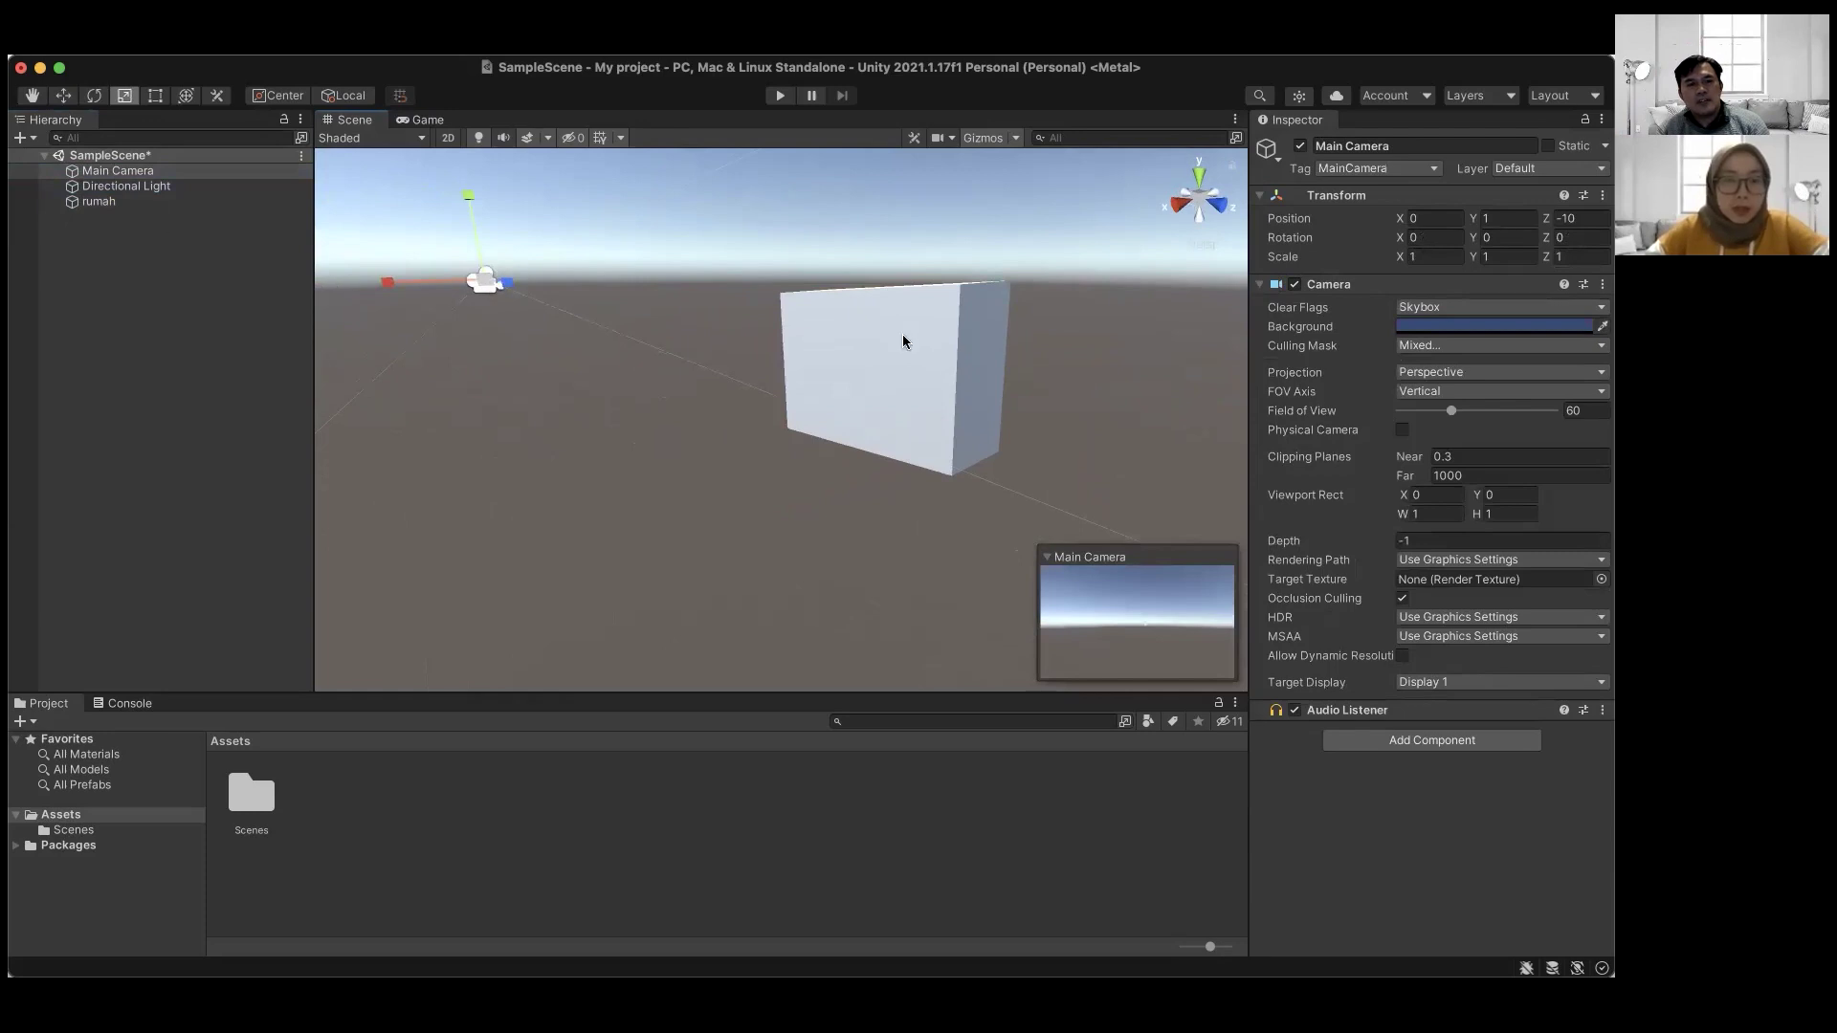
{"action": "left_click", "coordinate": [101, 202]}
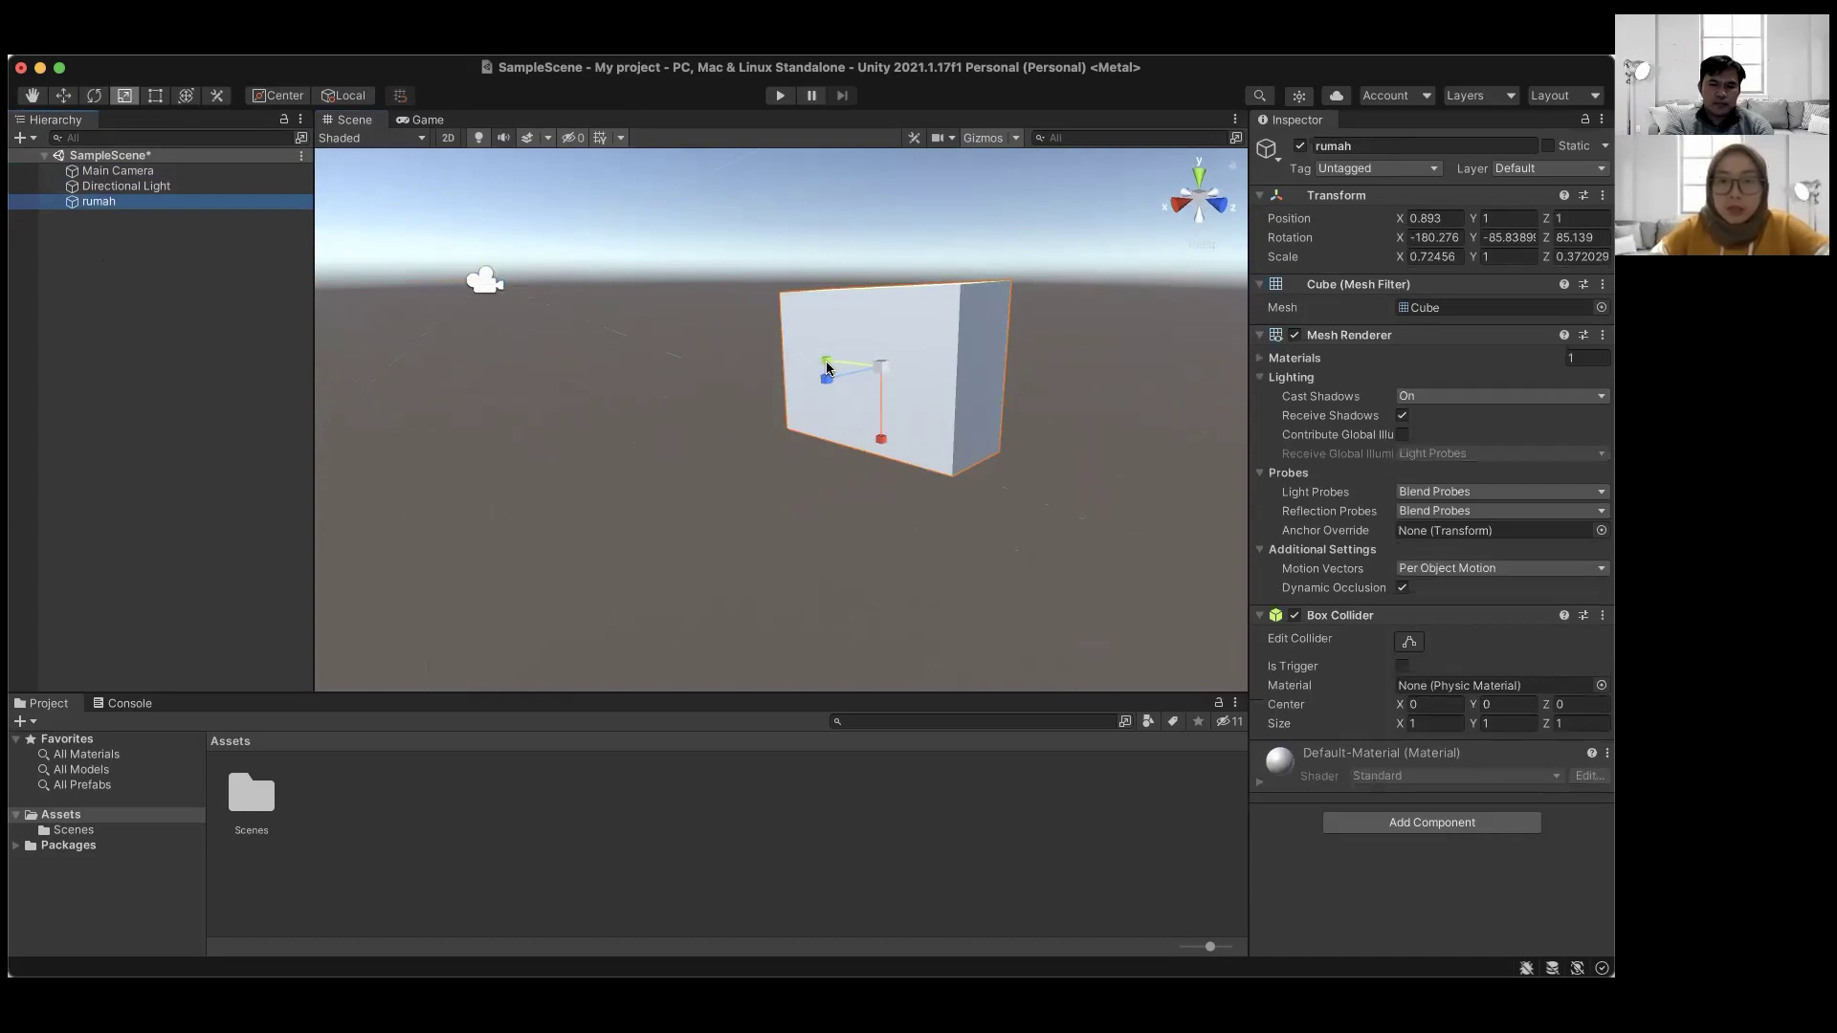
{"action": "mouse_move", "coordinate": [830, 369]}
{"action": "left_mouse_down"}
{"action": "mouse_move", "coordinate": [743, 365]}
{"action": "mouse_move", "coordinate": [874, 371]}
{"action": "mouse_move", "coordinate": [826, 373]}
{"action": "left_mouse_up"}
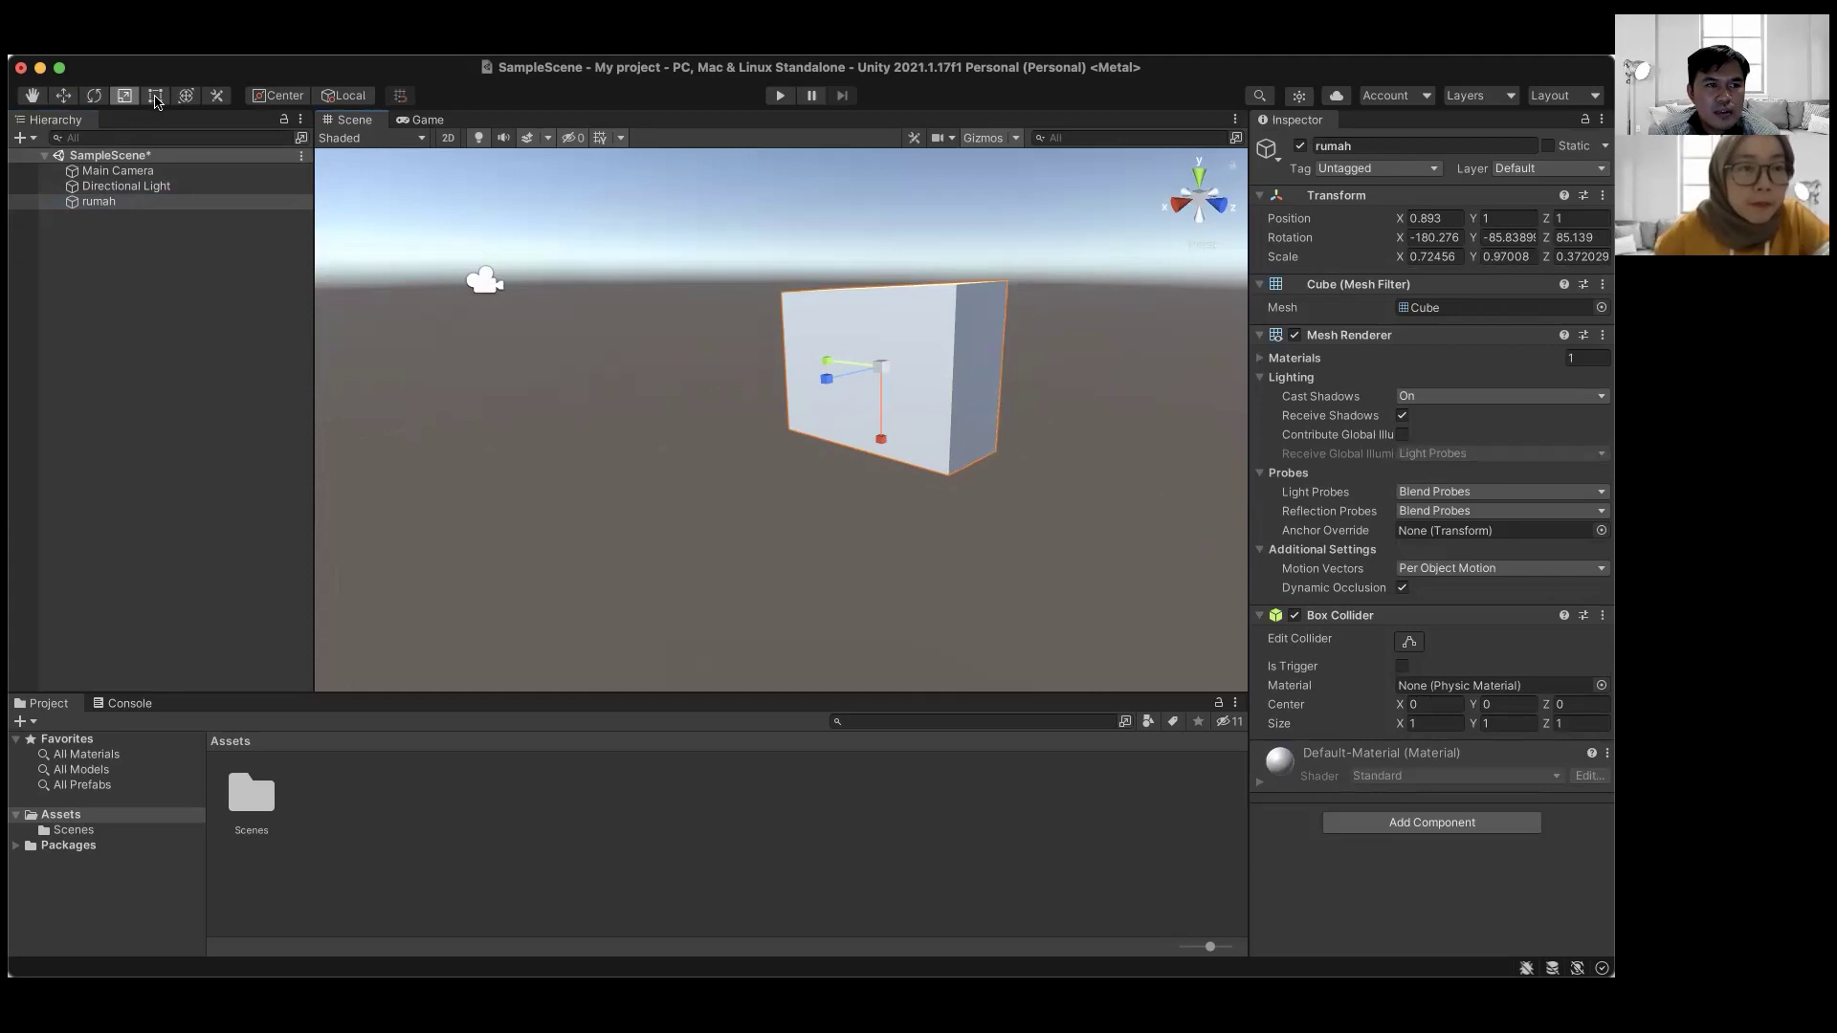
- Resize rumah from a corner with the Rect tool to a scale of about X 0.767 and Y 1.028
{"action": "left_click", "coordinate": [156, 98]}
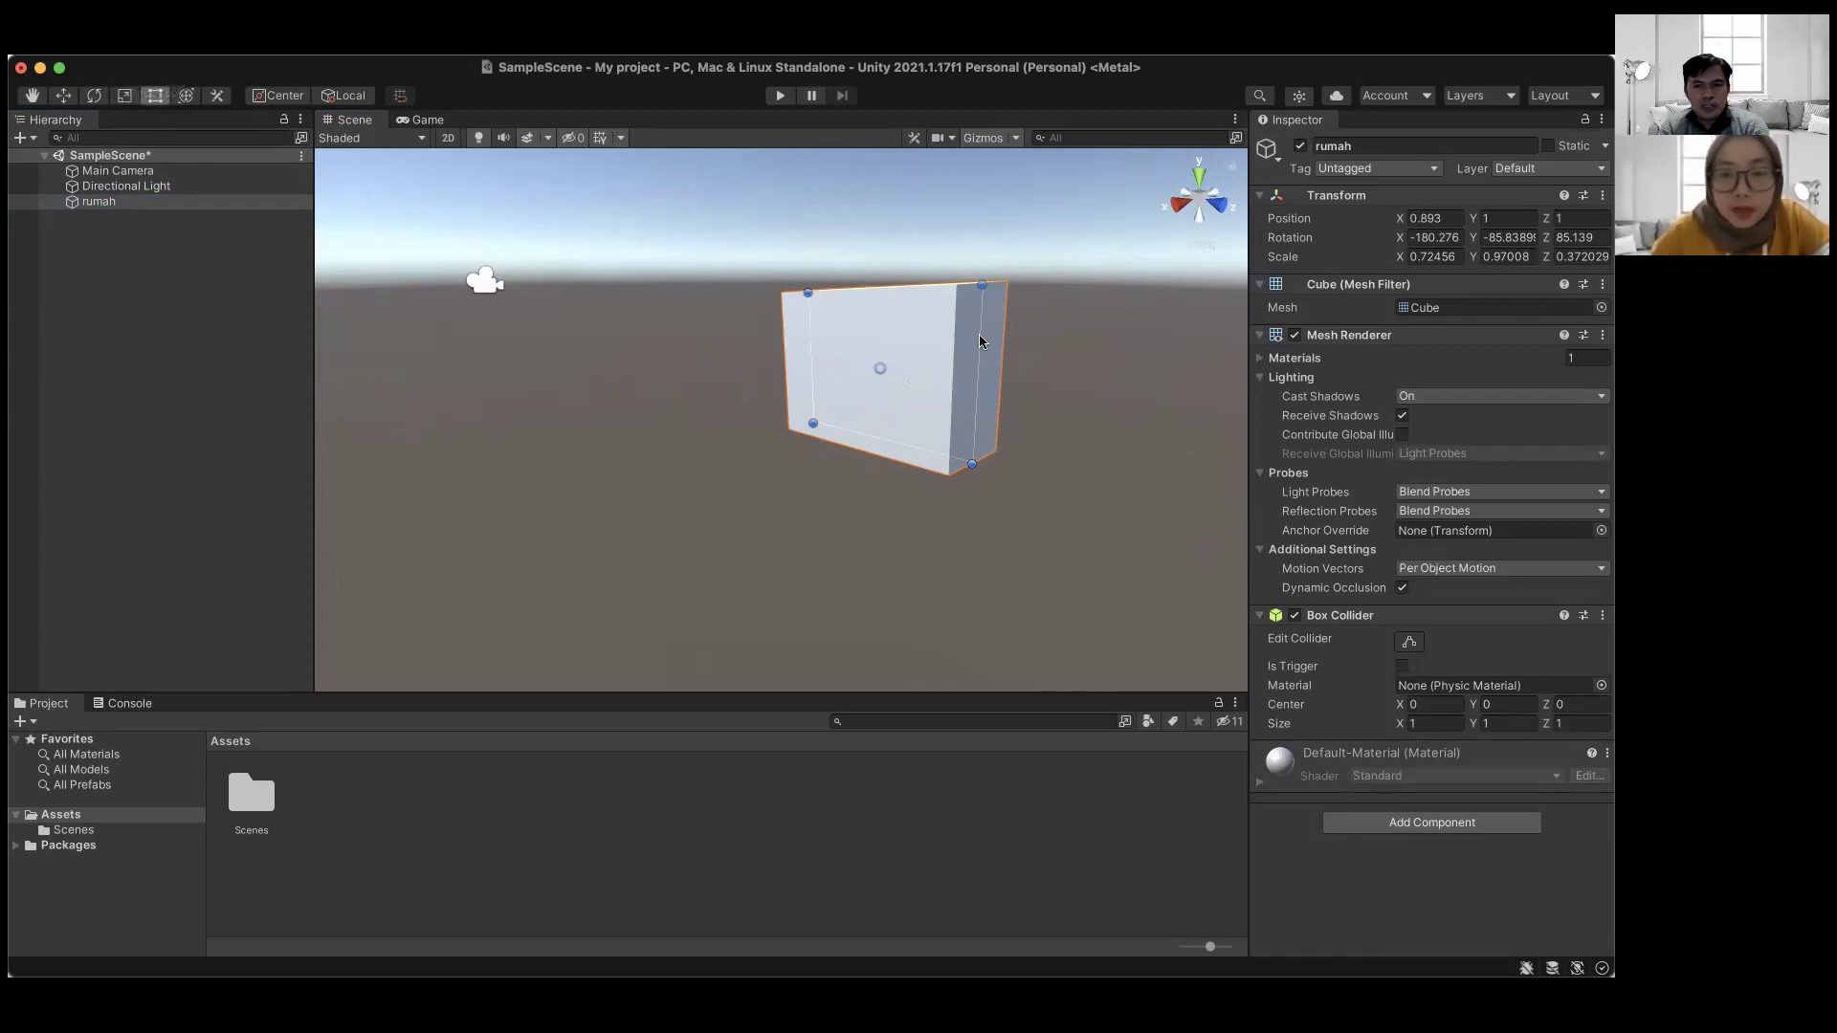
{"action": "right_click_drag", "start_coordinate": [981, 342], "coordinate": [1001, 383]}
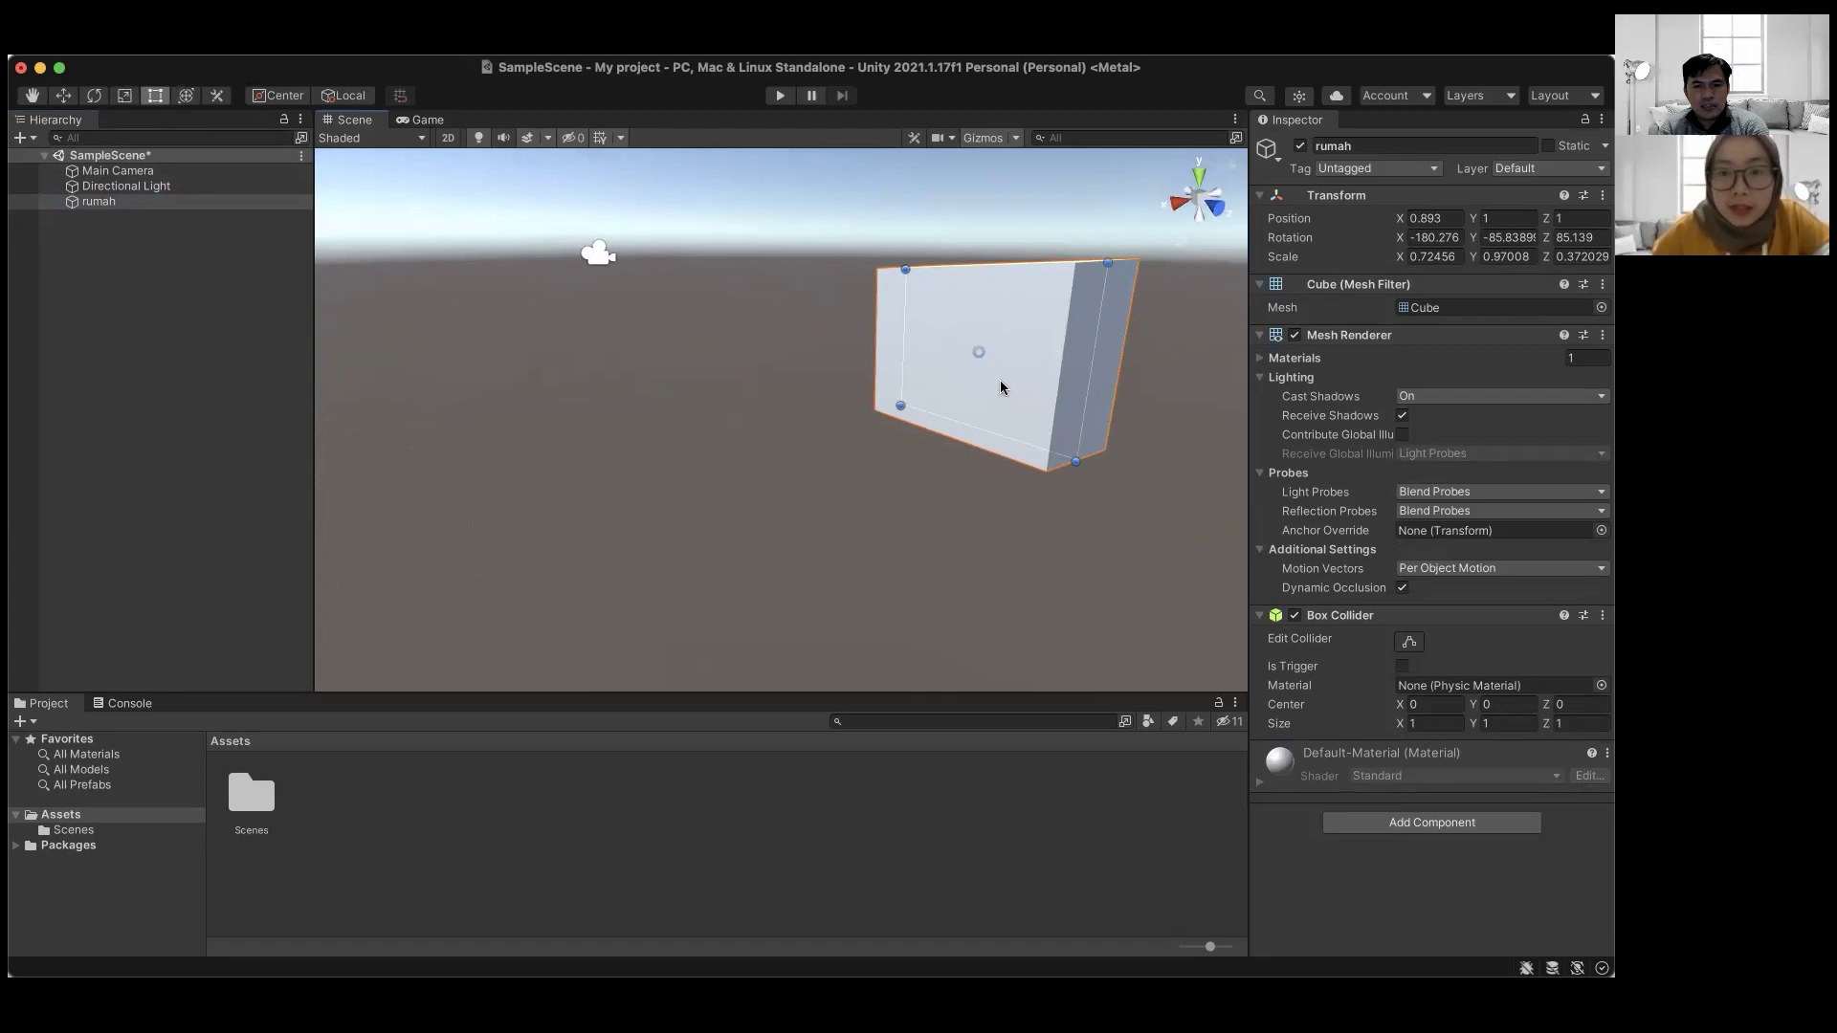
{"action": "mouse_move", "coordinate": [1105, 261]}
{"action": "left_mouse_down"}
{"action": "mouse_move", "coordinate": [985, 337]}
{"action": "mouse_move", "coordinate": [1104, 287]}
{"action": "mouse_move", "coordinate": [1125, 250]}
{"action": "left_mouse_up"}
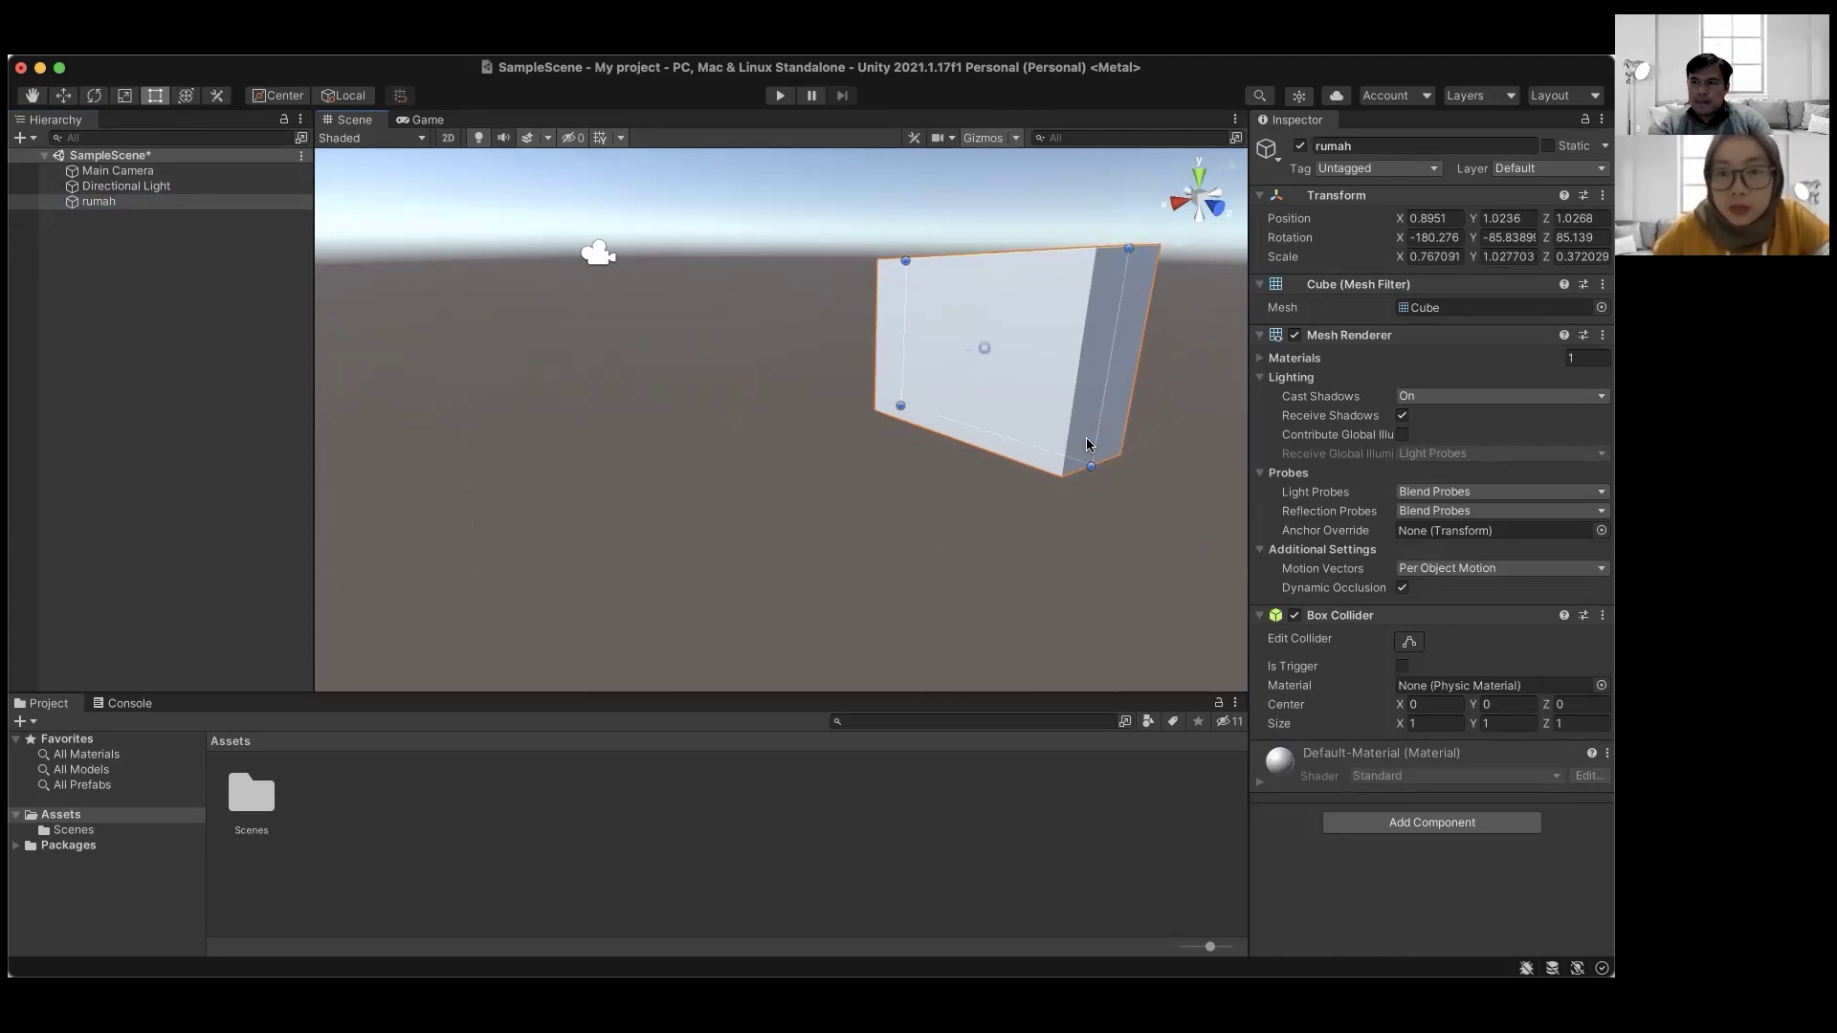
- Resize rumah from its corners with the Rect tool to a scale of about X 0.737, Y 0.872, Z 0.361
{"action": "left_click_drag", "start_coordinate": [1089, 465], "coordinate": [1051, 476]}
{"action": "right_click_drag", "start_coordinate": [1094, 437], "coordinate": [1029, 432]}
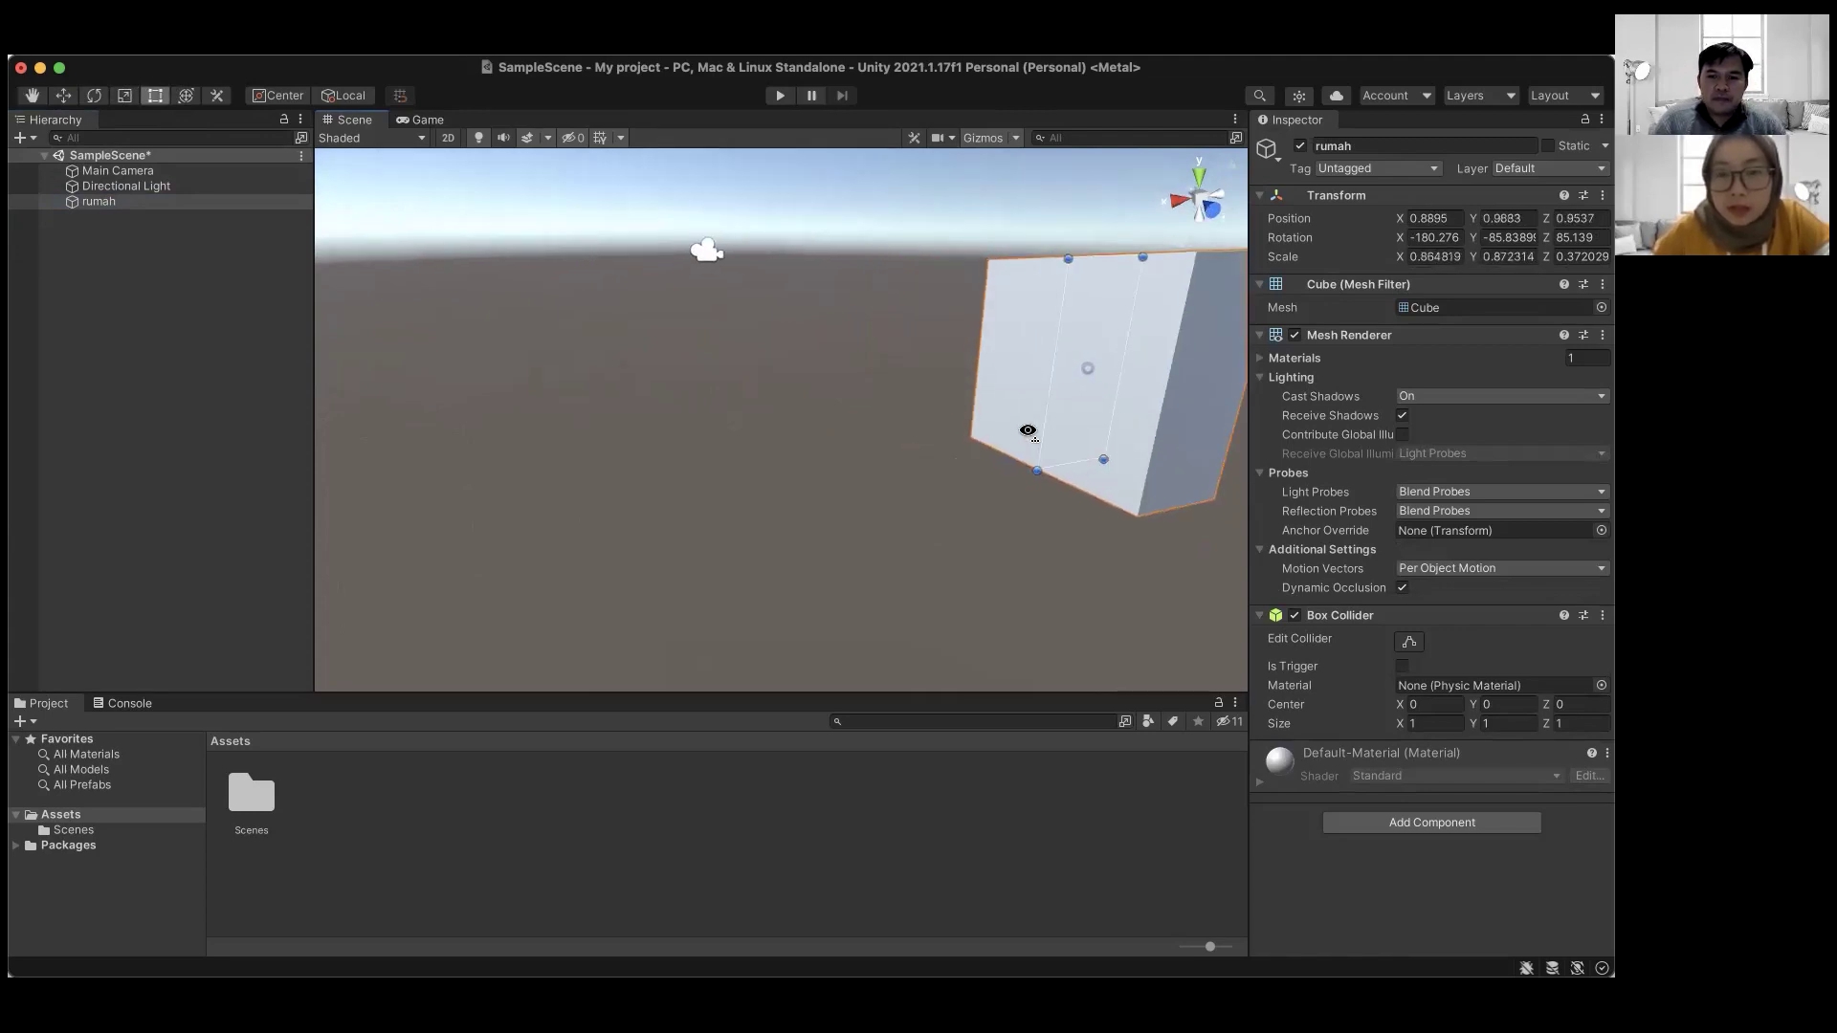
{"action": "middle_click_drag", "start_coordinate": [961, 356], "coordinate": [771, 345]}
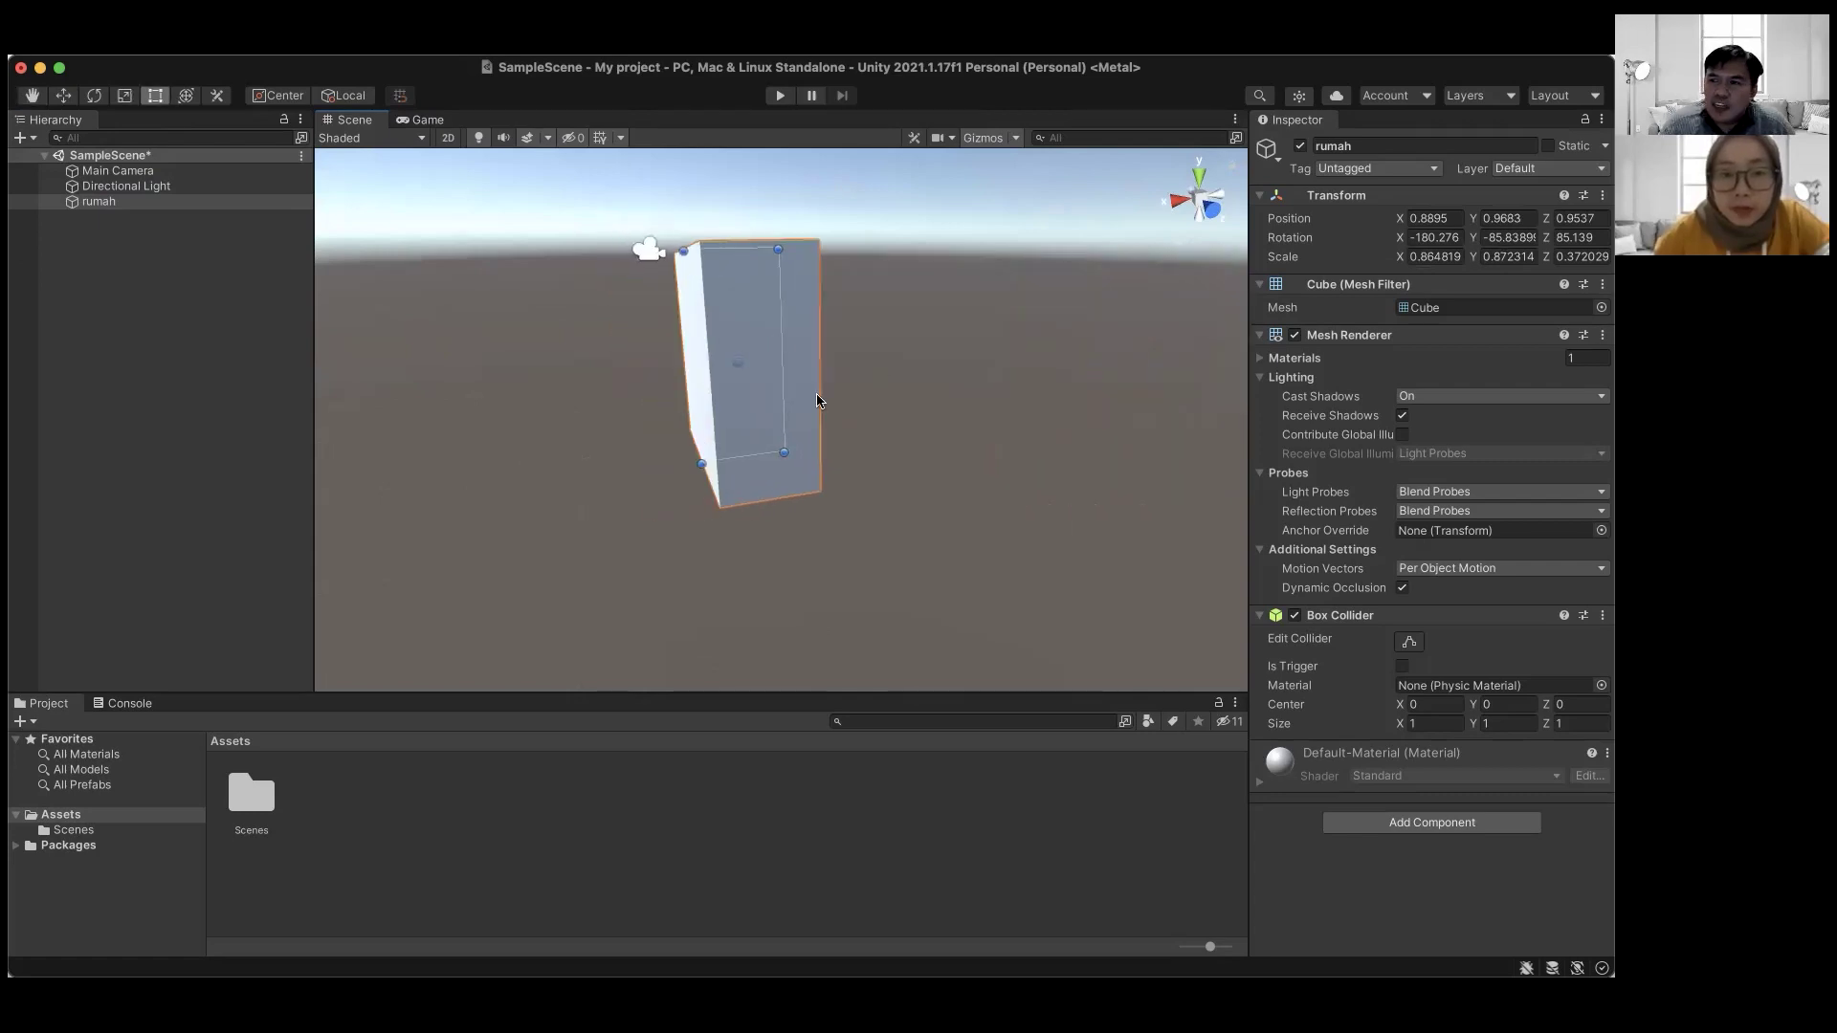
{"action": "mouse_move", "coordinate": [784, 450]}
{"action": "right_mouse_down"}
{"action": "mouse_move", "coordinate": [739, 390]}
{"action": "mouse_move", "coordinate": [776, 438]}
{"action": "right_mouse_up"}
{"action": "mouse_move", "coordinate": [791, 470]}
{"action": "left_mouse_down"}
{"action": "mouse_move", "coordinate": [750, 450]}
{"action": "mouse_move", "coordinate": [762, 422]}
{"action": "mouse_move", "coordinate": [813, 450]}
{"action": "mouse_move", "coordinate": [788, 445]}
{"action": "left_mouse_up"}
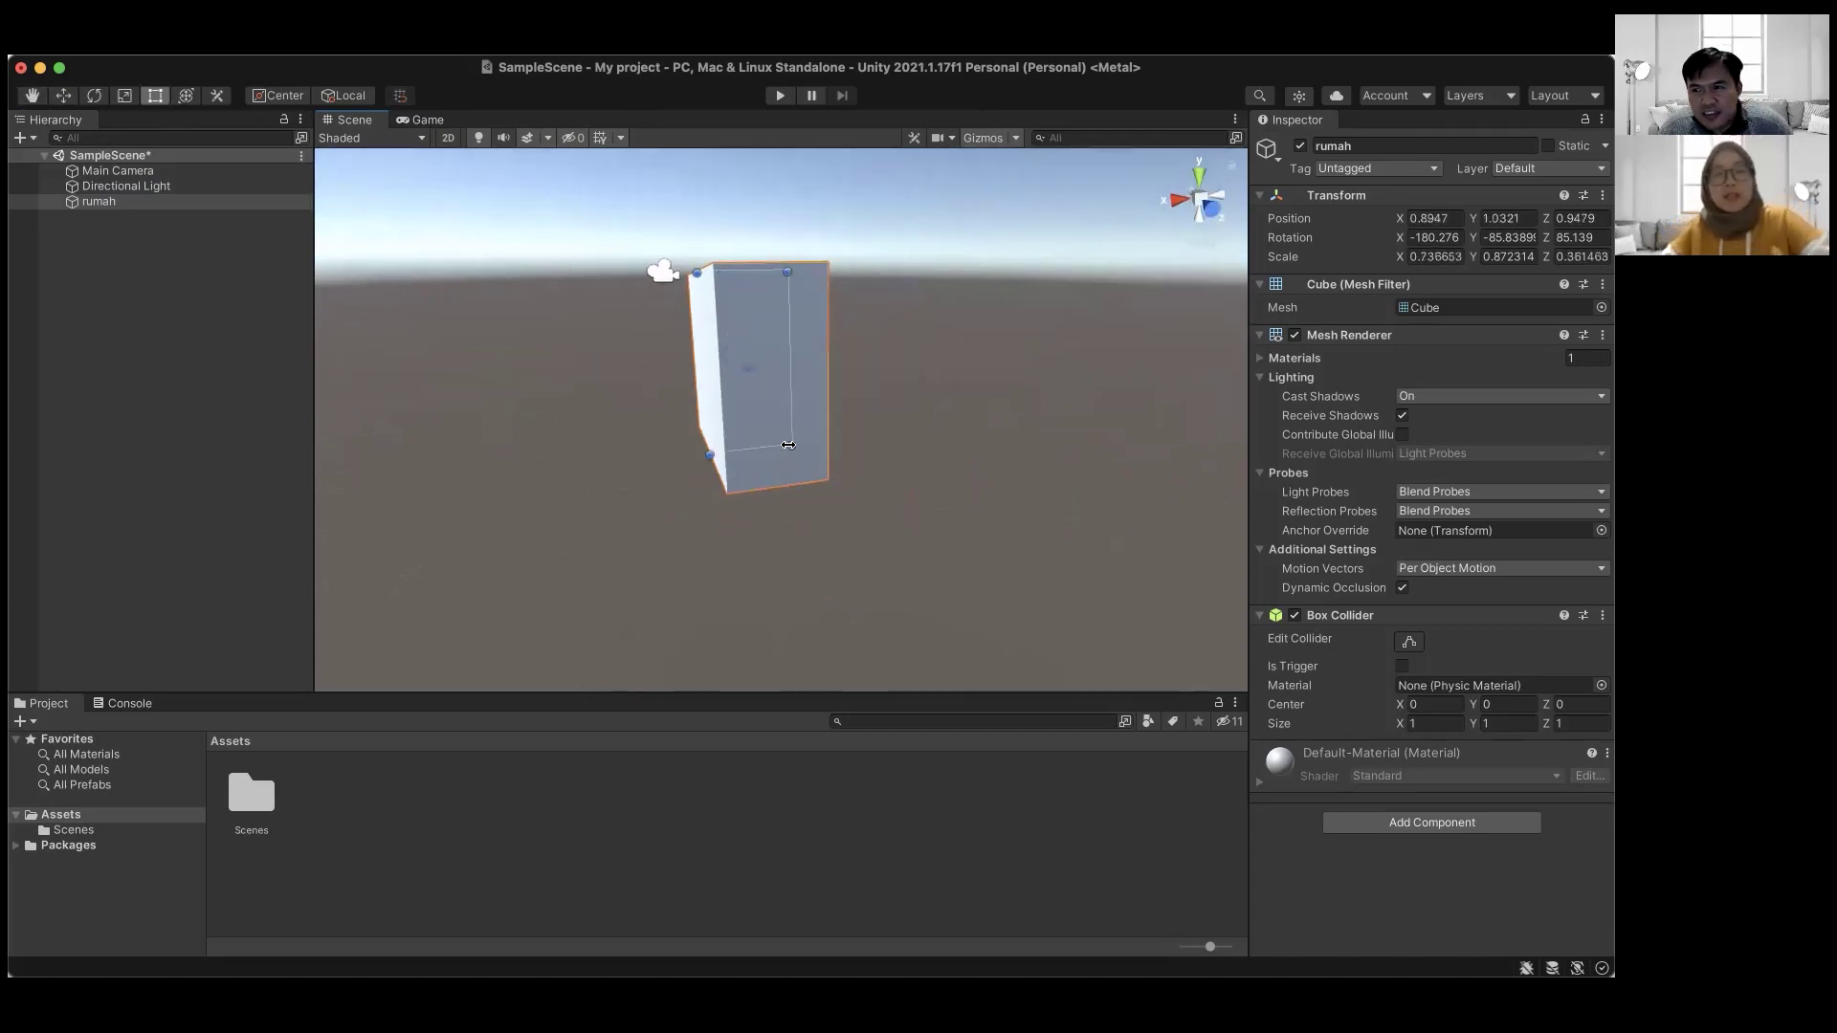
{"action": "right_click_drag", "start_coordinate": [599, 508], "coordinate": [601, 470]}
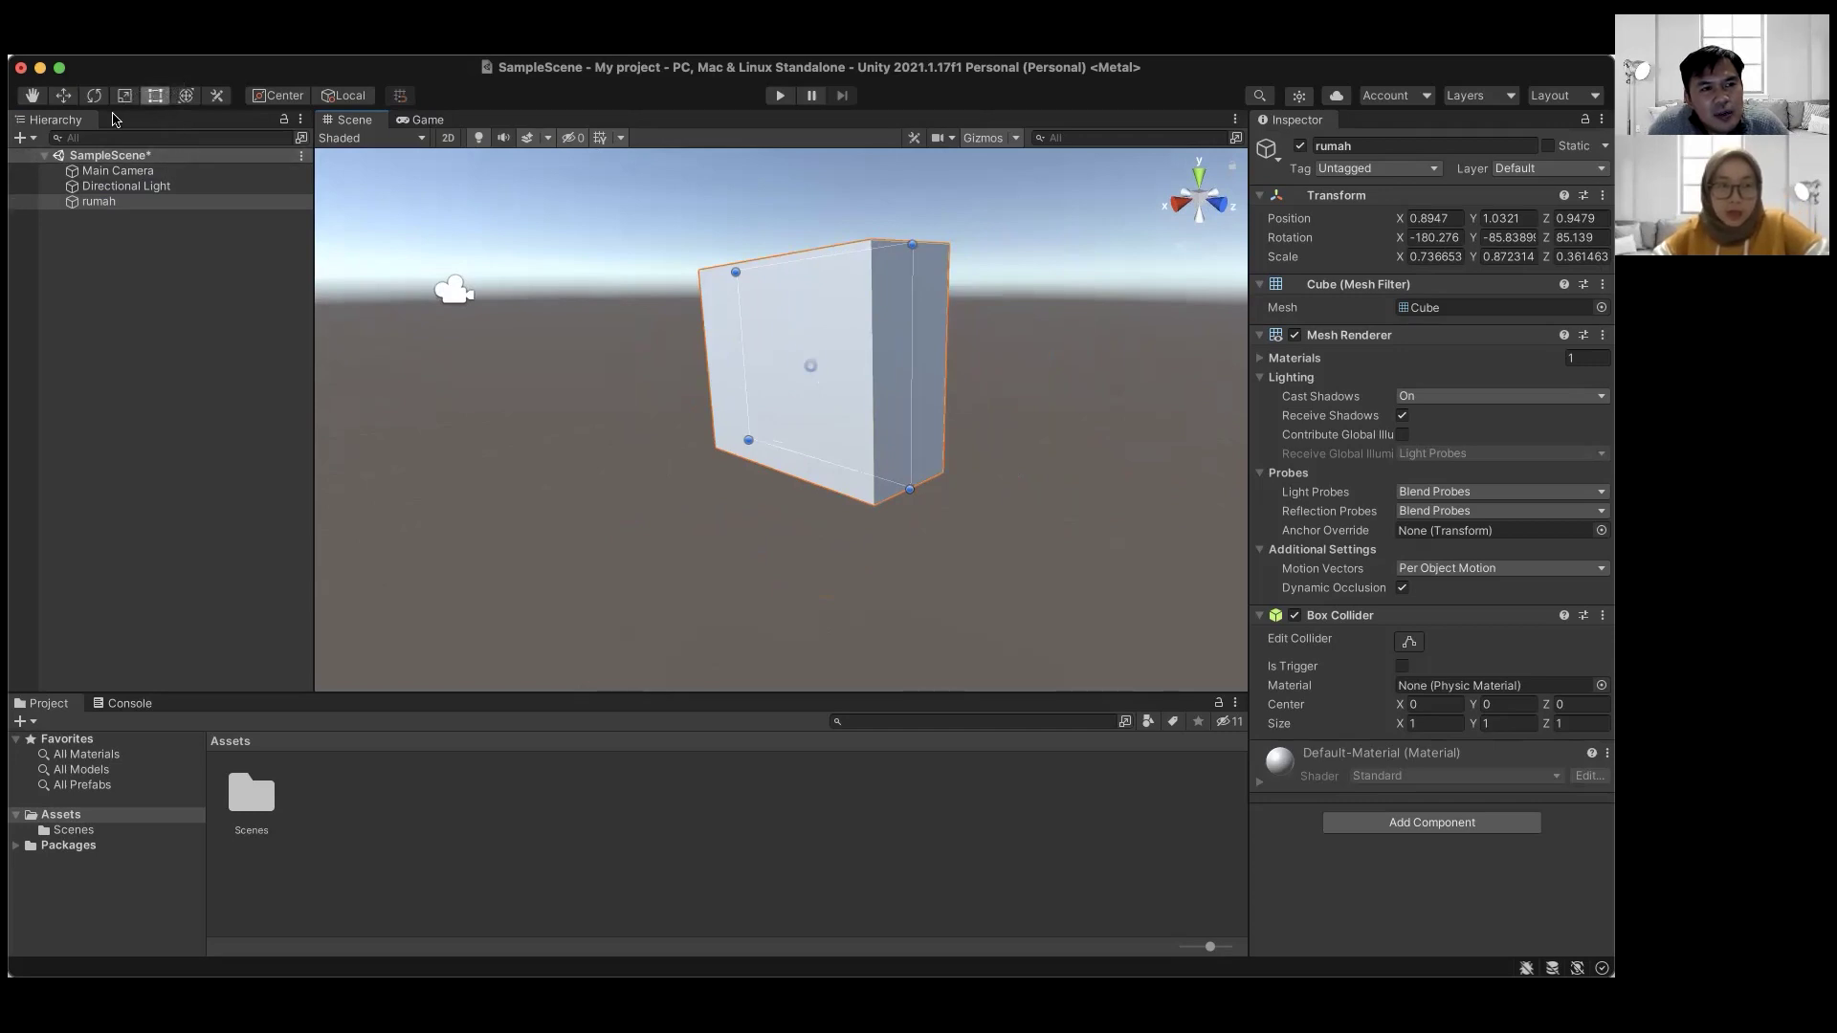
- Cycle through the Move, Rotate, Scale and Rect tools to compare their gizmos on rumah
{"action": "key", "text": "w"}
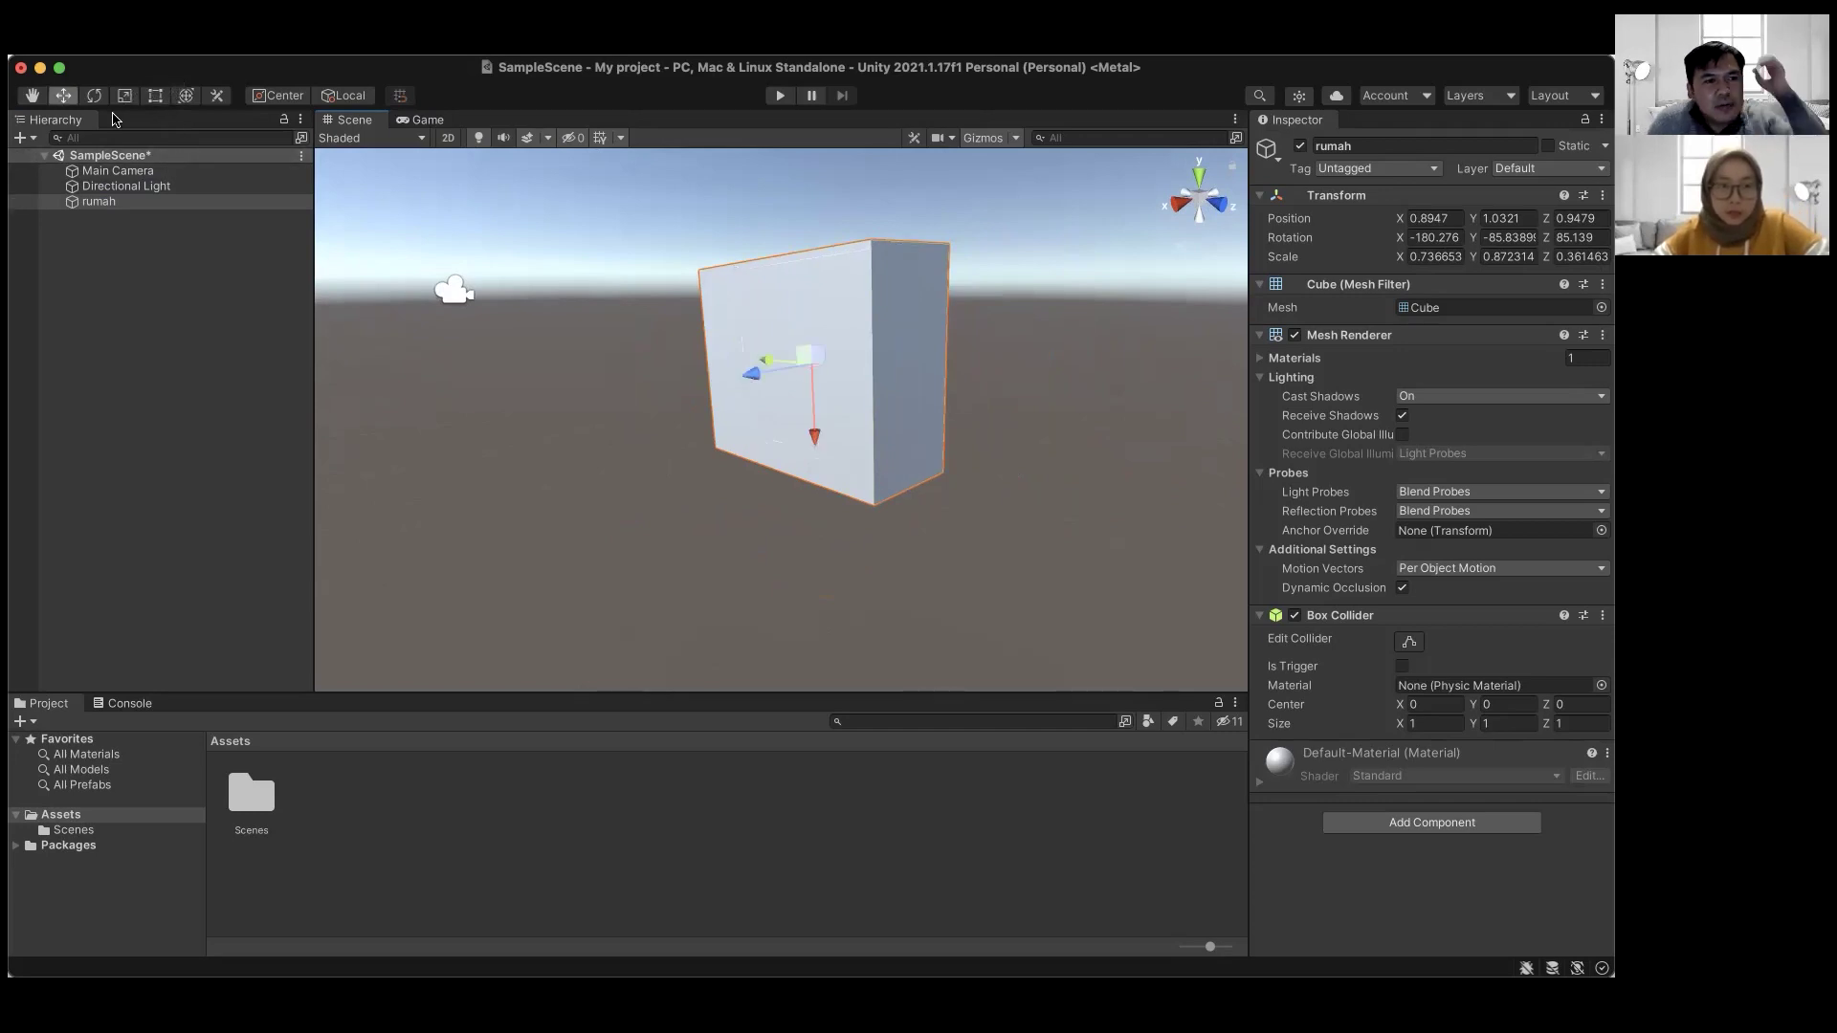
{"action": "key", "text": "e"}
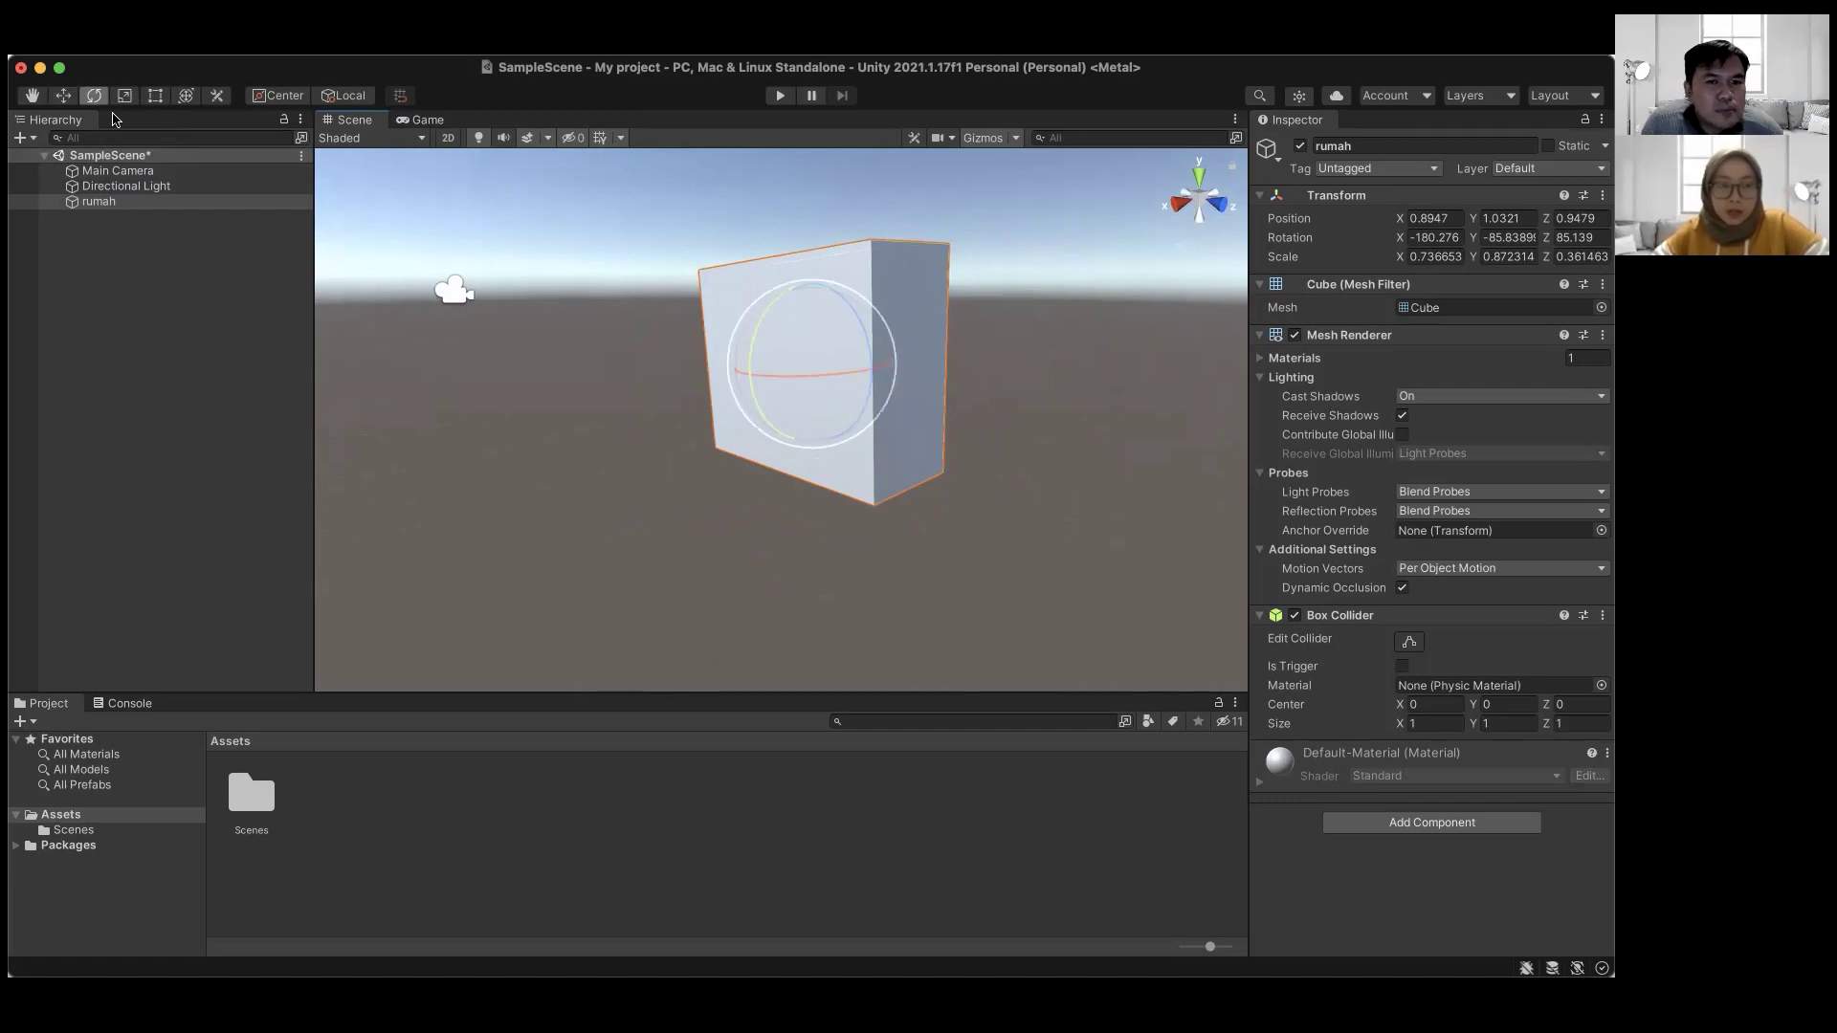
{"action": "key", "text": "r"}
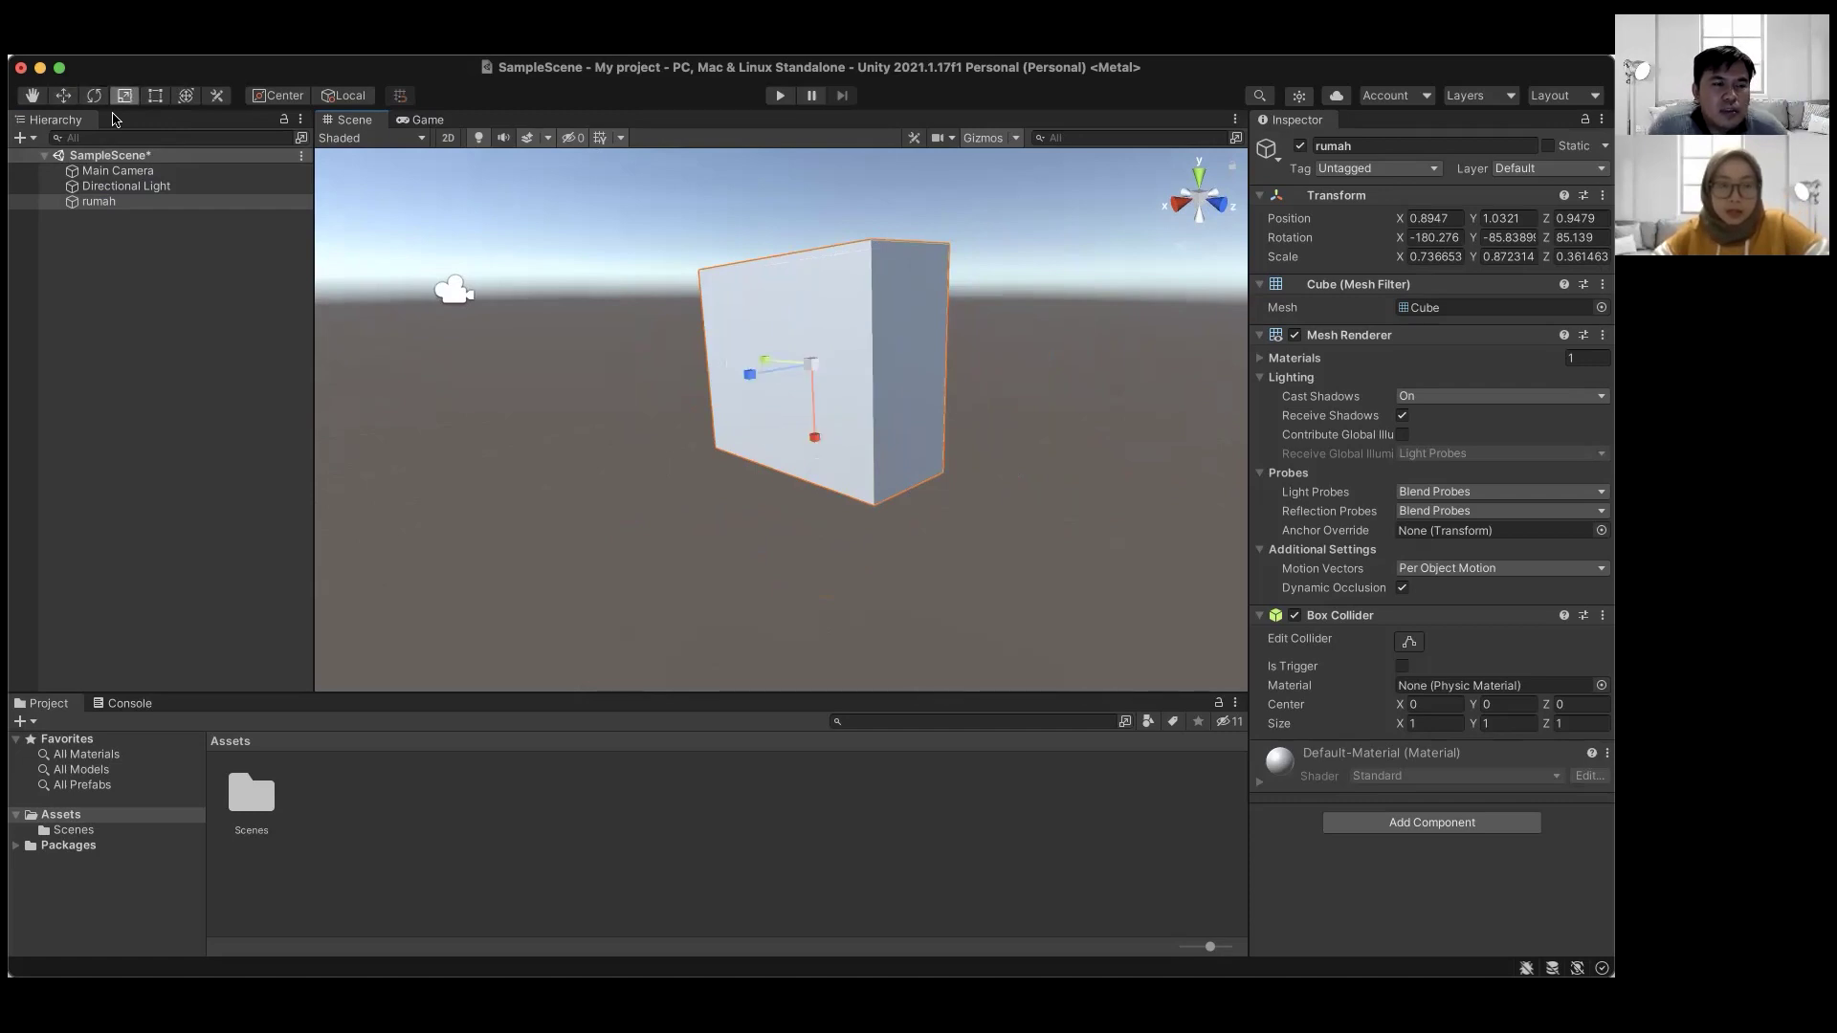
{"action": "key", "text": "t"}
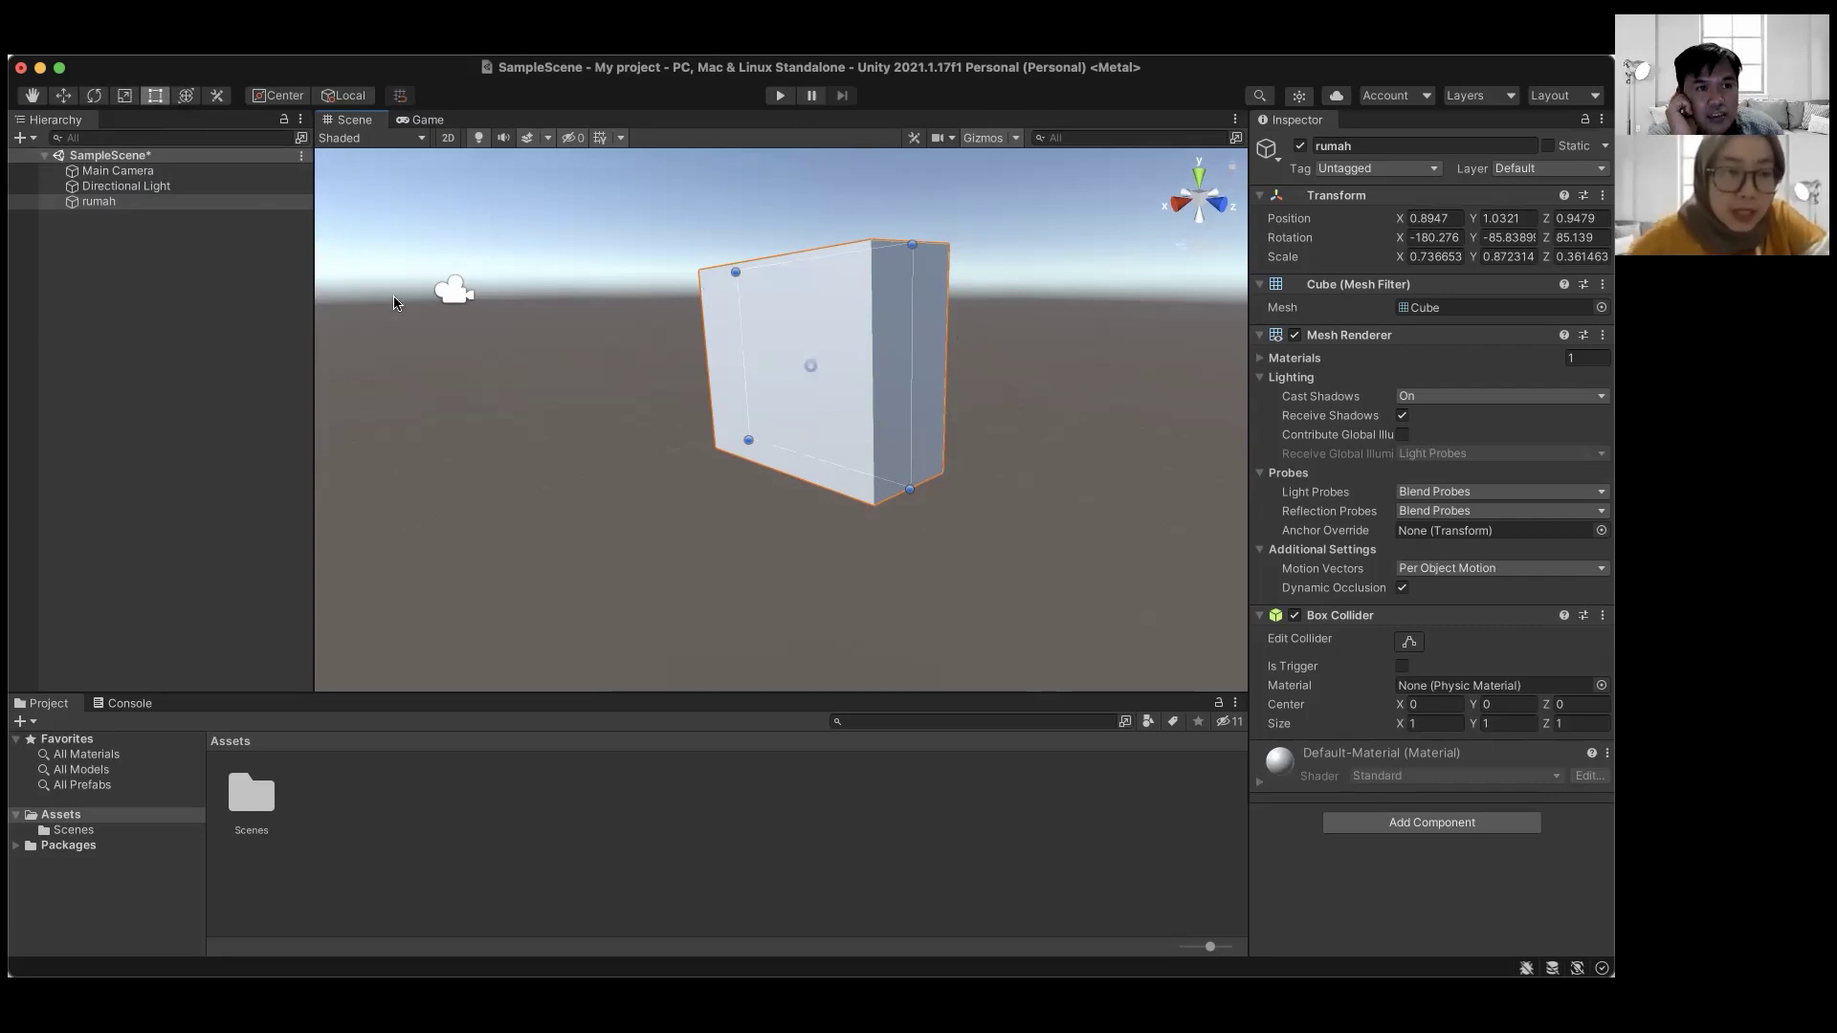
- Use the Transform tool on rumah to reach about position 0.767, 1.029, 0.912, rotation -178.591, -105.862, 85.339 and Z scale 0.454
{"action": "left_click", "coordinate": [179, 97]}
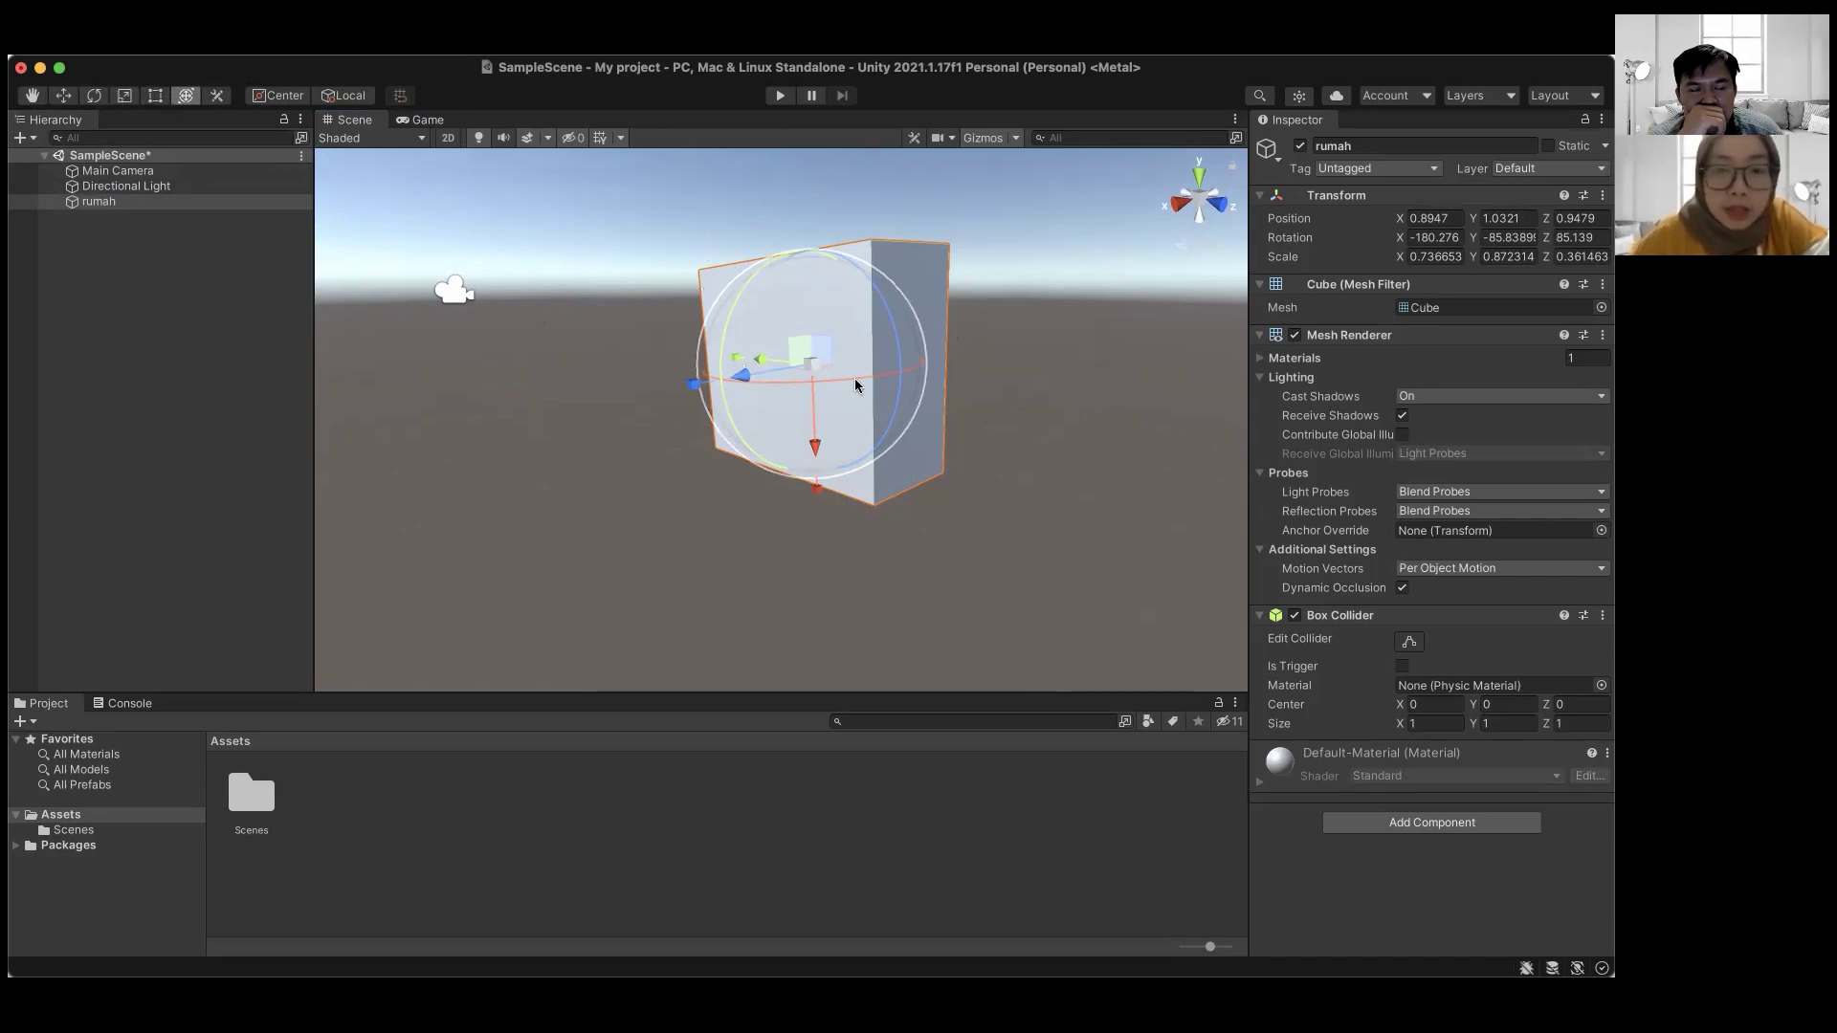
{"action": "mouse_move", "coordinate": [754, 385]}
{"action": "left_mouse_down"}
{"action": "mouse_move", "coordinate": [784, 389]}
{"action": "mouse_move", "coordinate": [644, 411]}
{"action": "mouse_move", "coordinate": [756, 370]}
{"action": "mouse_move", "coordinate": [735, 383]}
{"action": "left_mouse_up"}
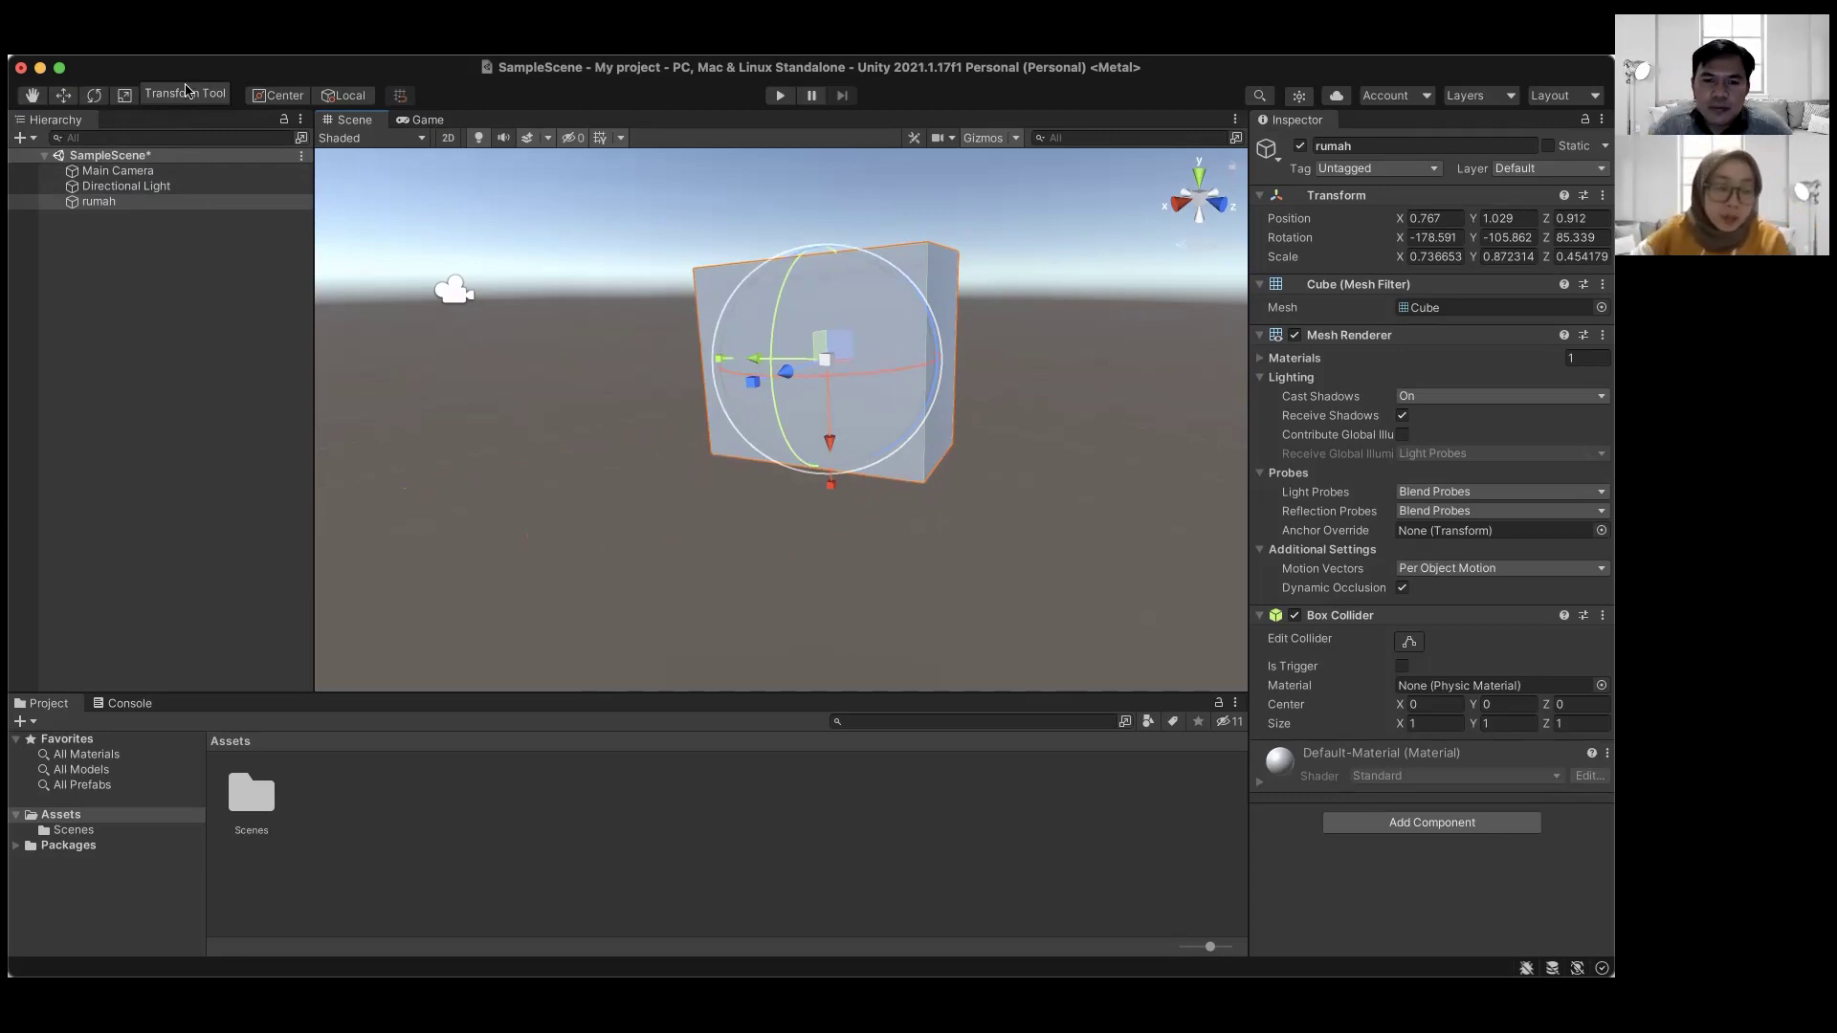
{"action": "right_click_drag", "start_coordinate": [1042, 350], "coordinate": [877, 427]}
{"action": "left_click", "coordinate": [872, 400]}
{"action": "left_click", "coordinate": [859, 351]}
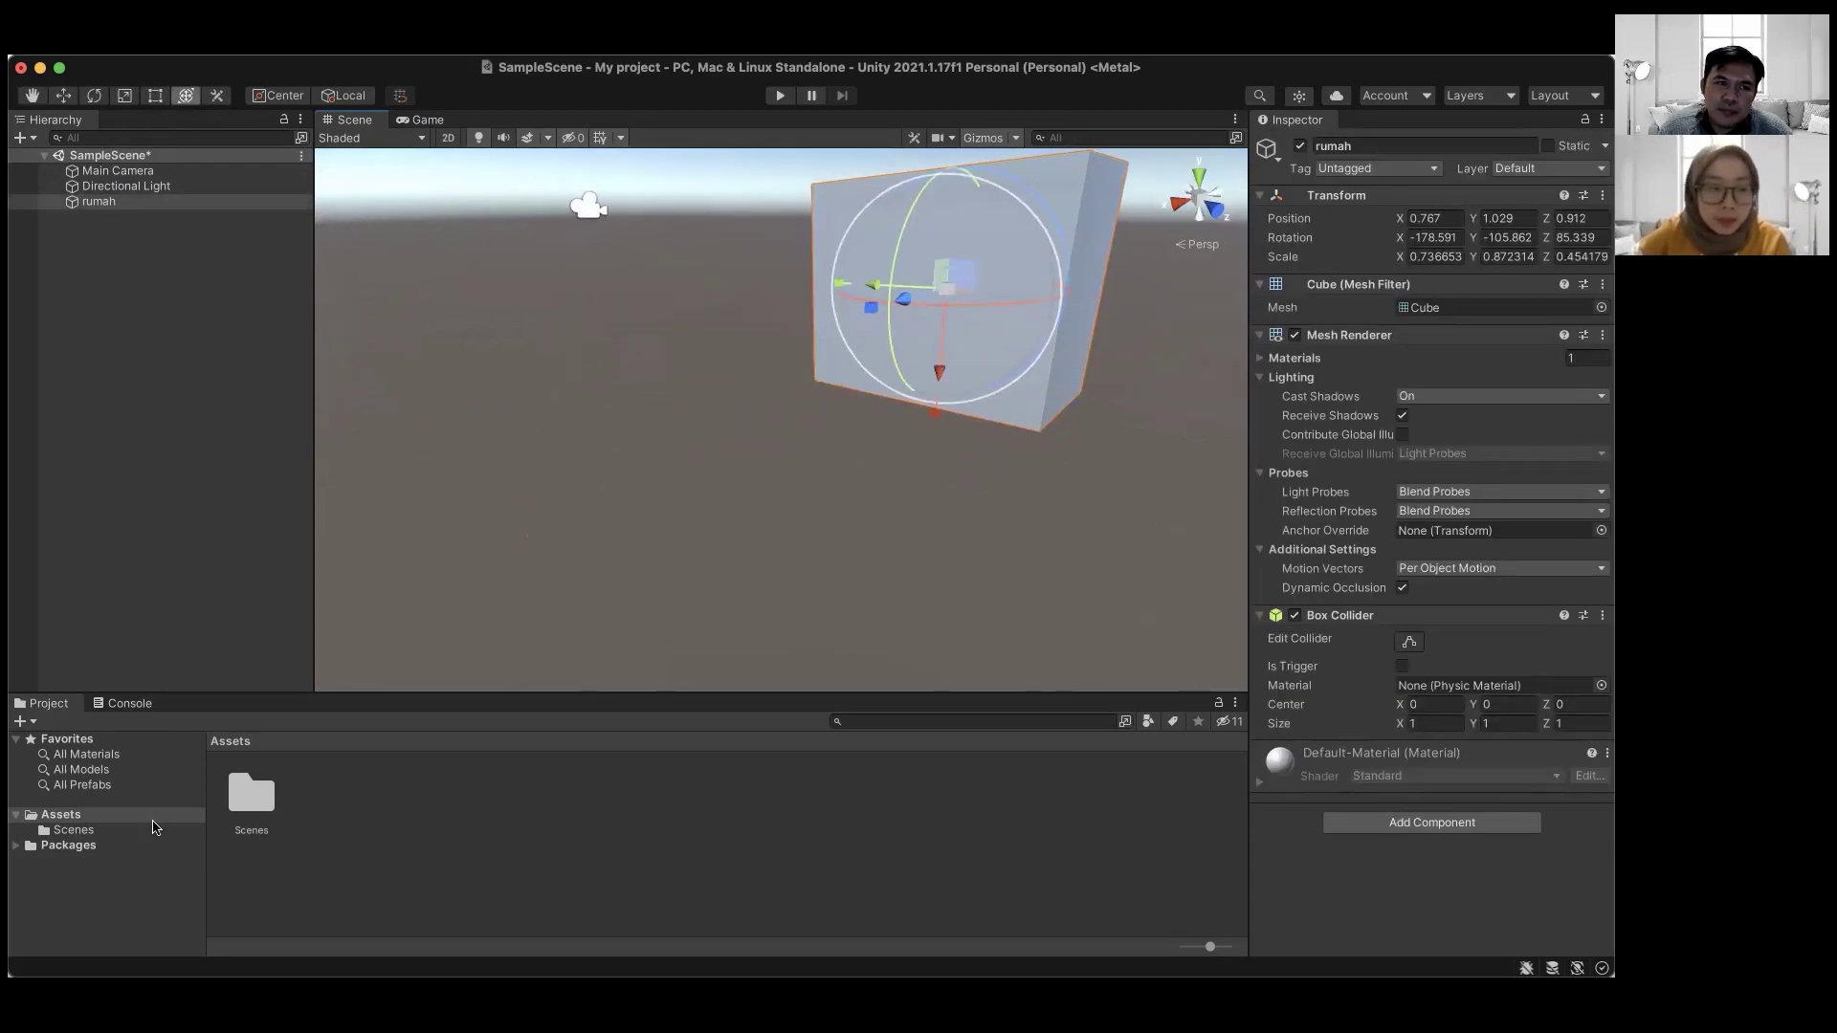
- Open the Scenes folder in the project's assets and bring the cube back into clear view in the scene
{"action": "double_click", "coordinate": [251, 795]}
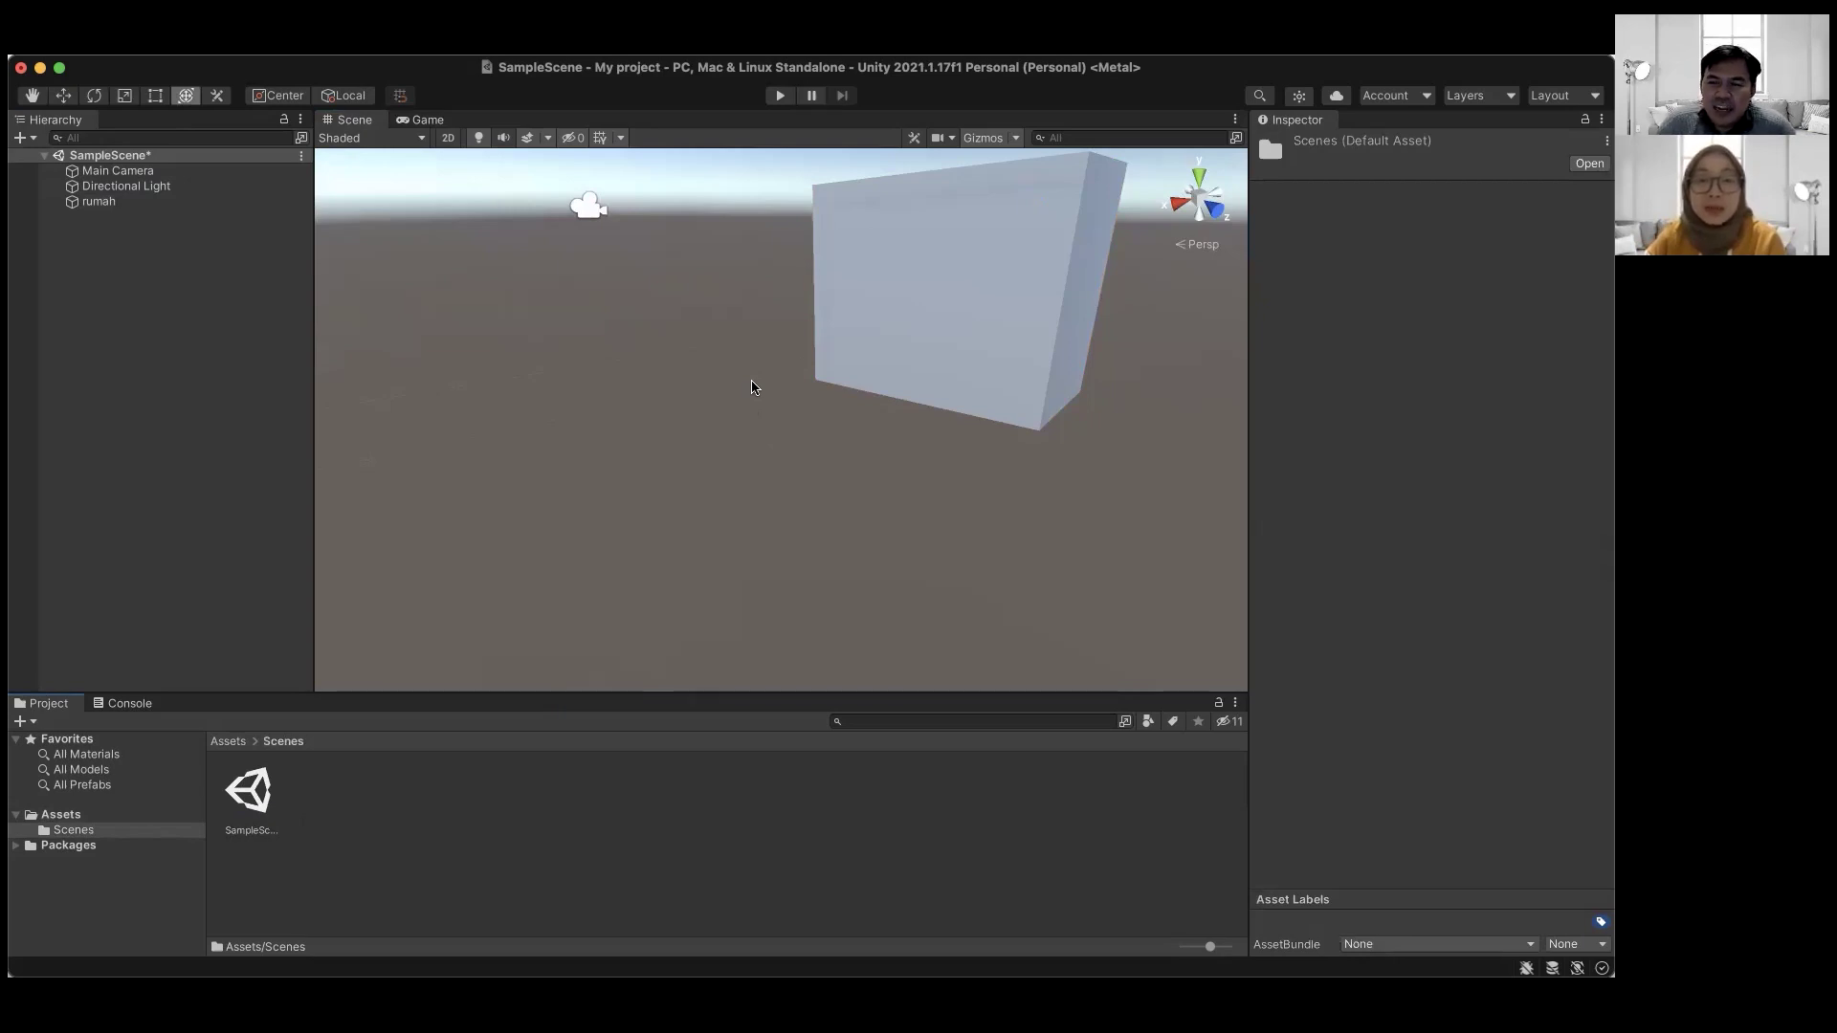
{"action": "left_click_drag", "start_coordinate": [1025, 295], "coordinate": [1138, 281], "text": "alt"}
{"action": "right_click_drag", "start_coordinate": [1138, 281], "coordinate": [1142, 232]}
{"action": "right_click_drag", "start_coordinate": [1076, 376], "coordinate": [1046, 386]}
{"action": "left_click_drag", "start_coordinate": [1046, 387], "coordinate": [852, 238], "text": "alt"}
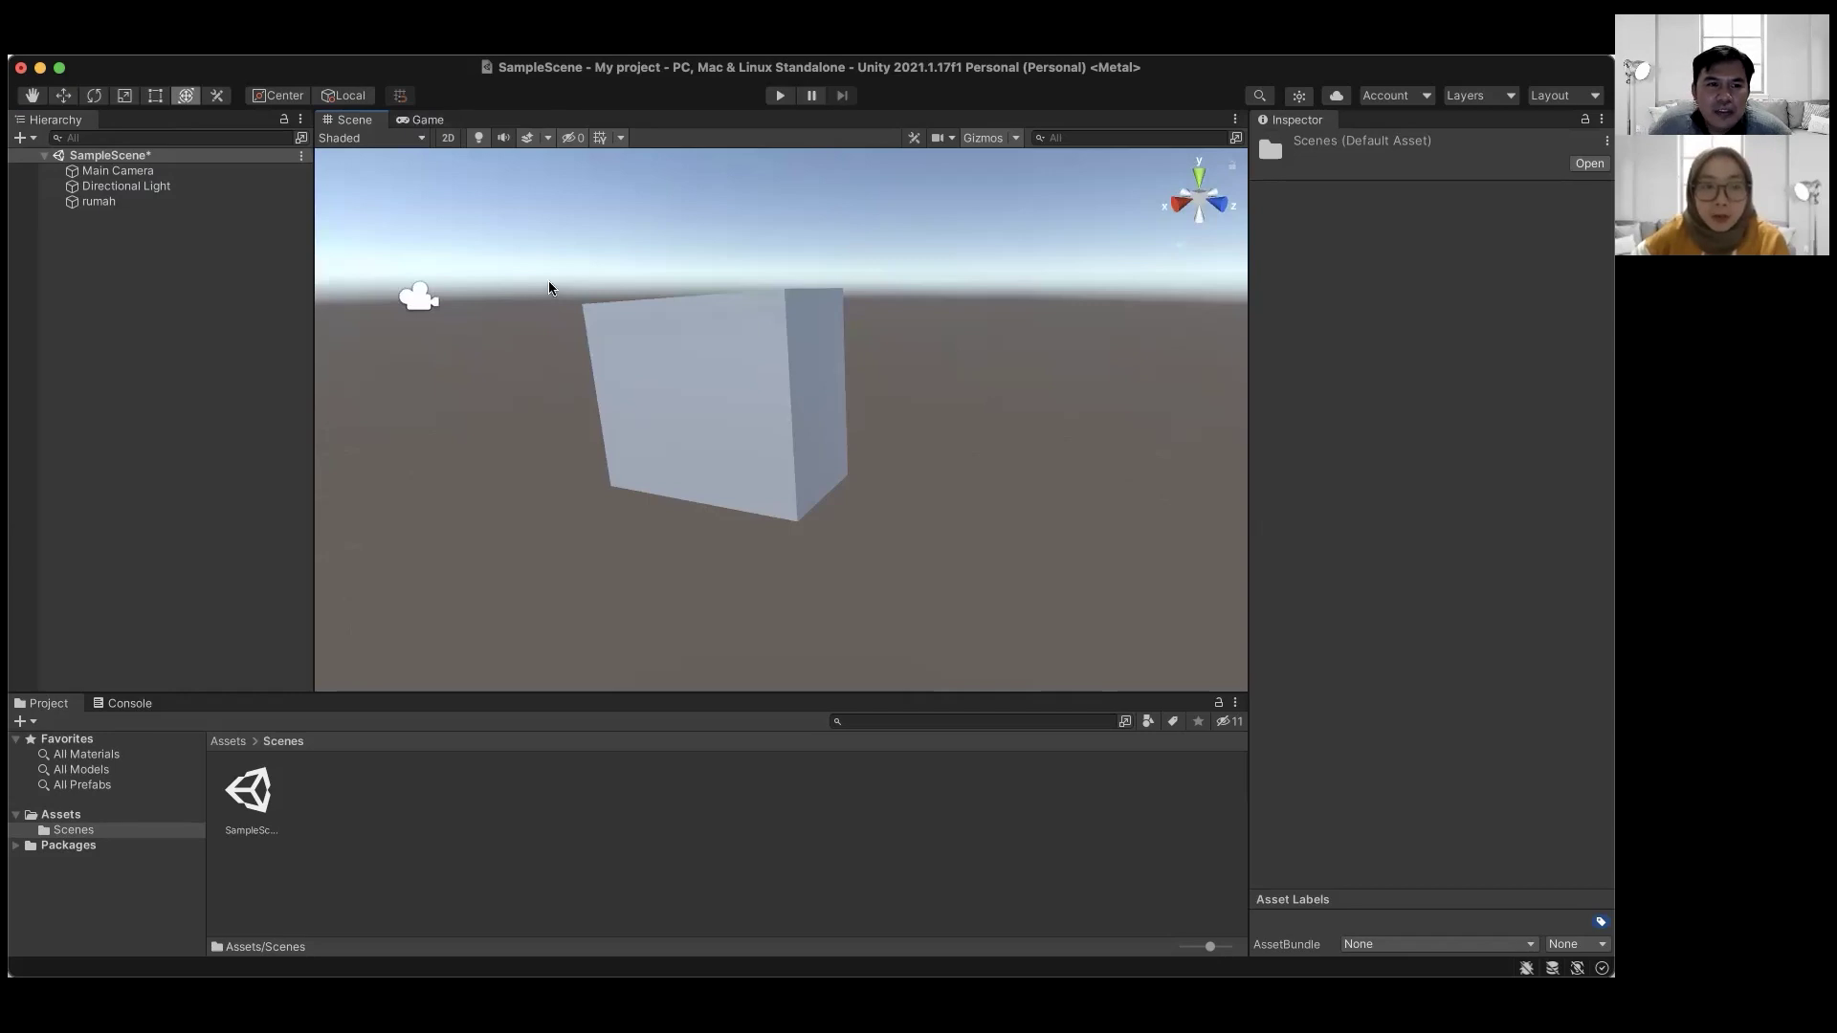
- Compare how the cube appears in the Scene view and in the Game view by alternating between the two
{"action": "left_click", "coordinate": [421, 123]}
{"action": "left_click", "coordinate": [368, 121]}
{"action": "left_click", "coordinate": [403, 125]}
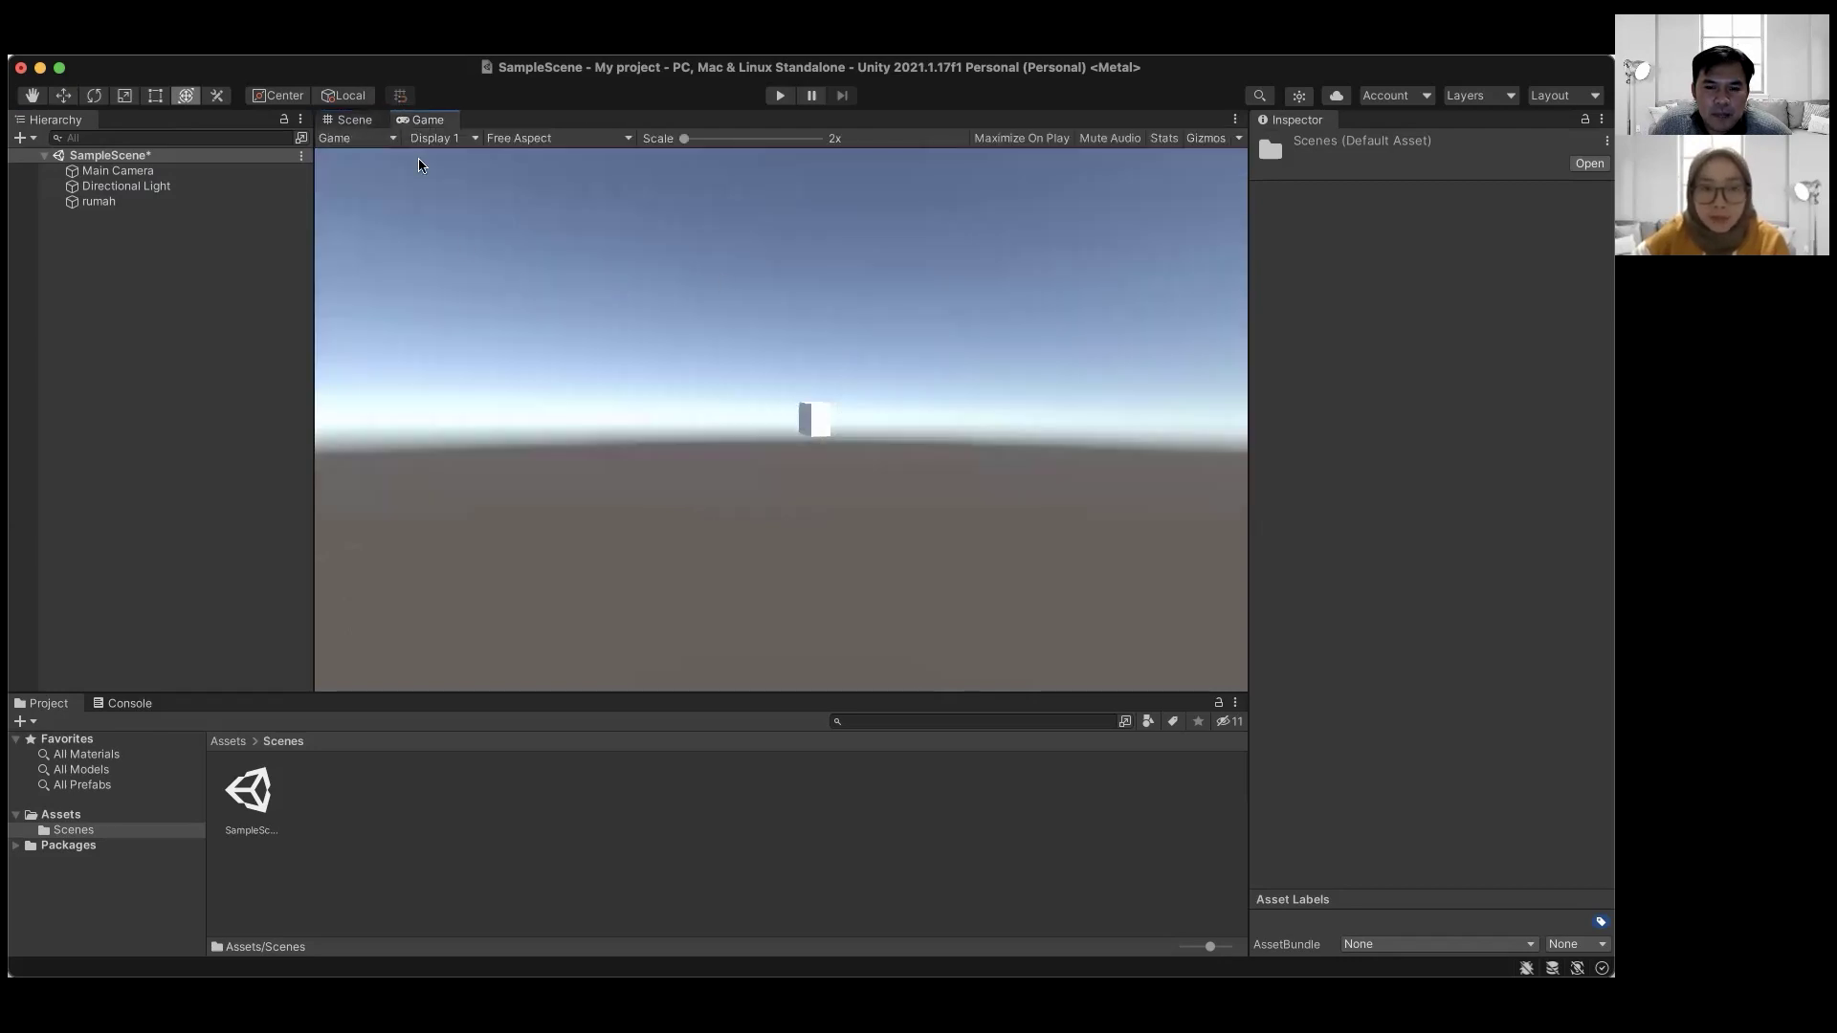
{"action": "left_click", "coordinate": [350, 121]}
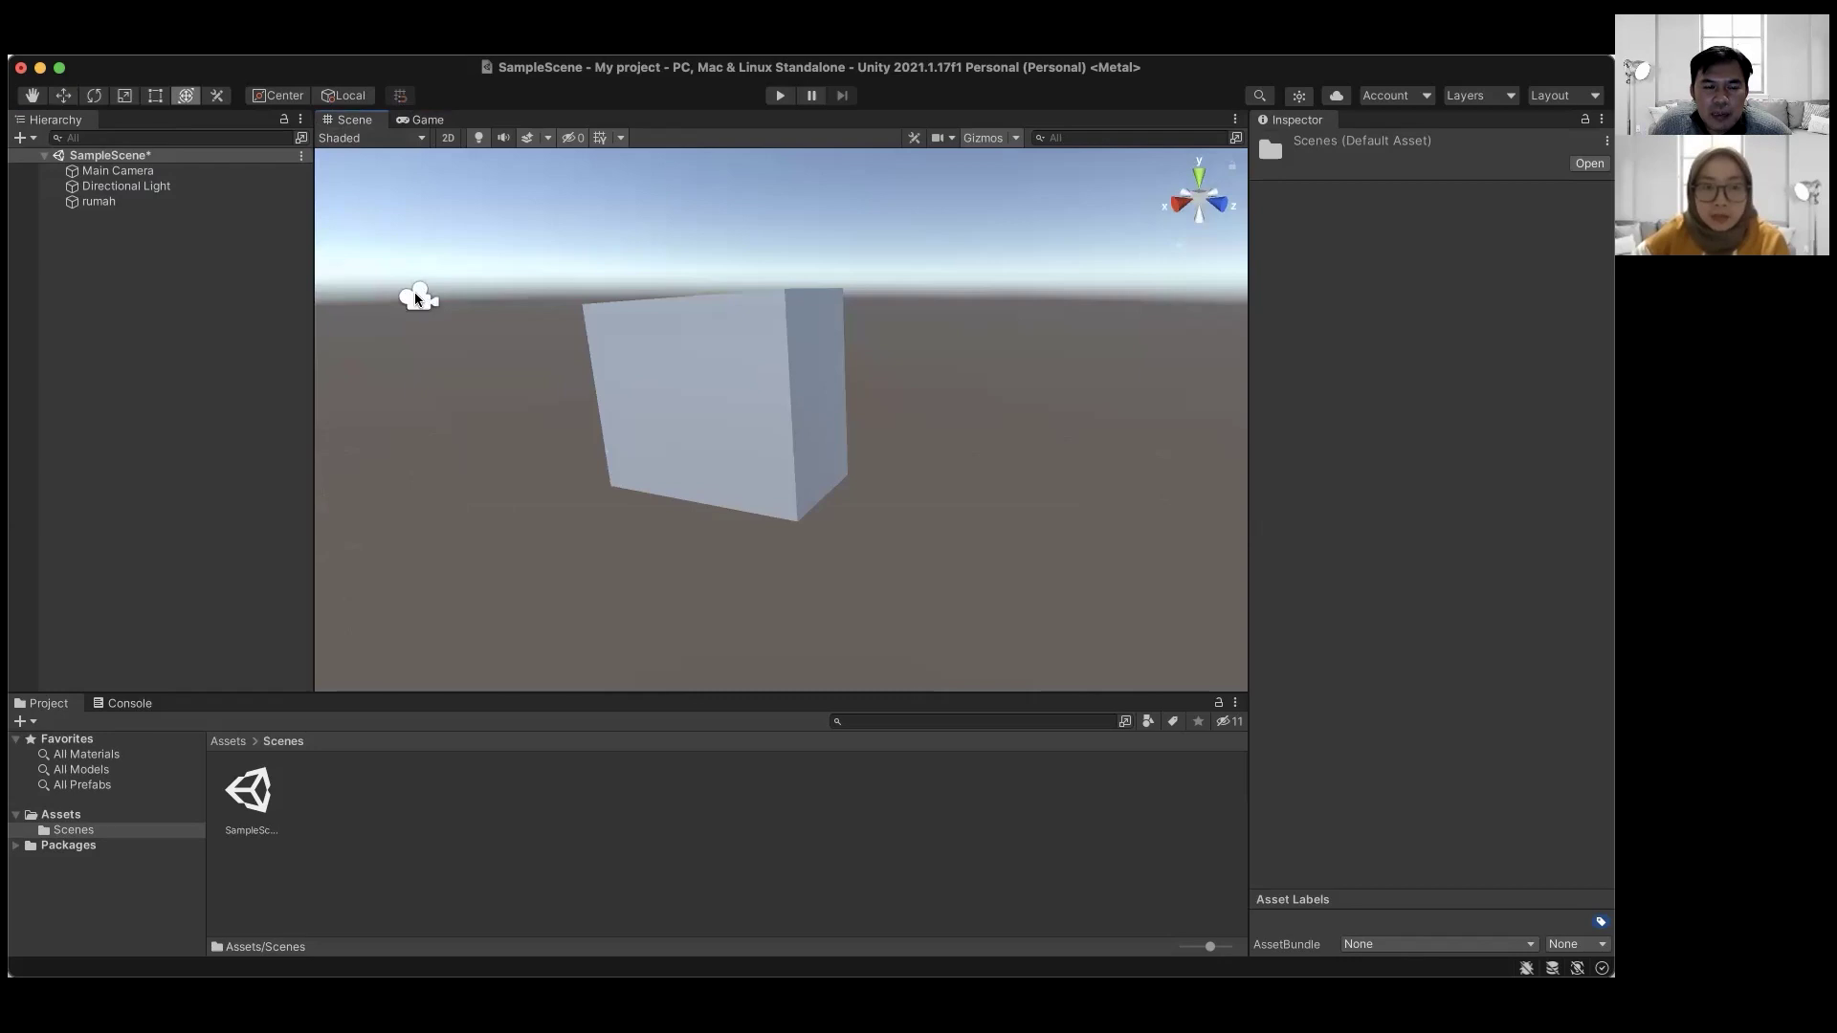
{"action": "left_click", "coordinate": [425, 121]}
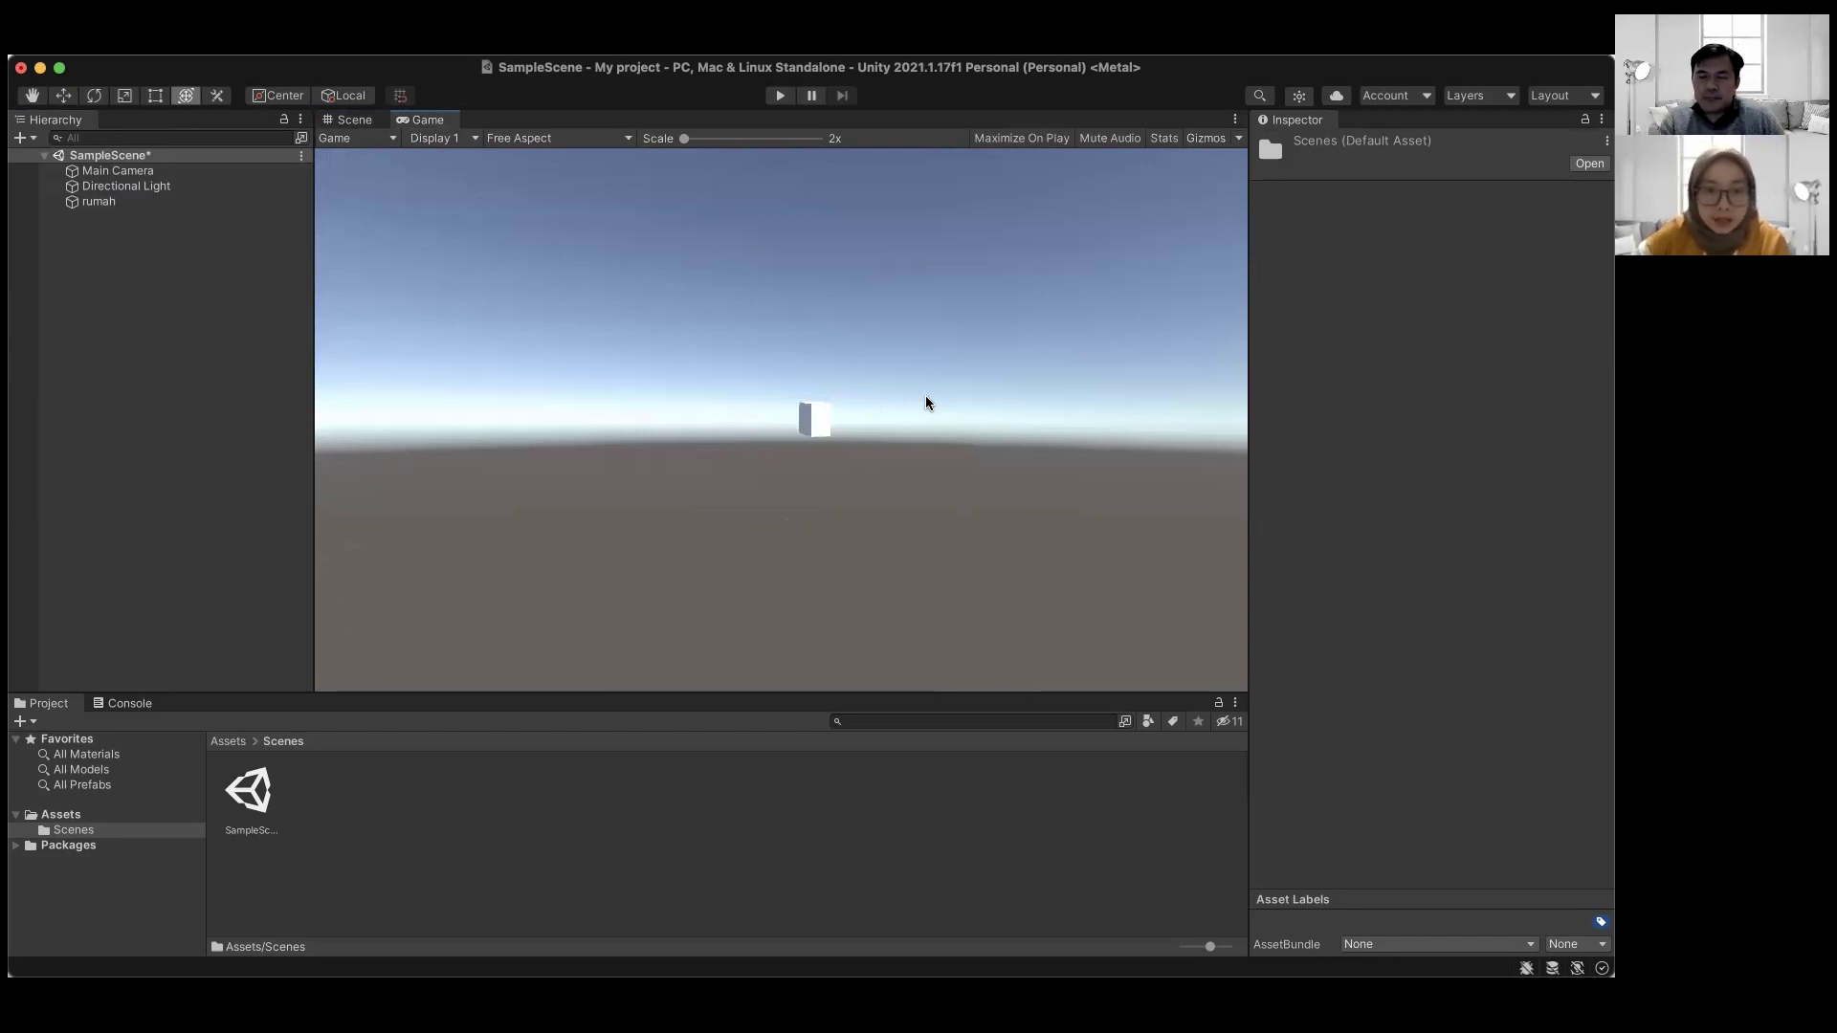
{"action": "left_click", "coordinate": [350, 121]}
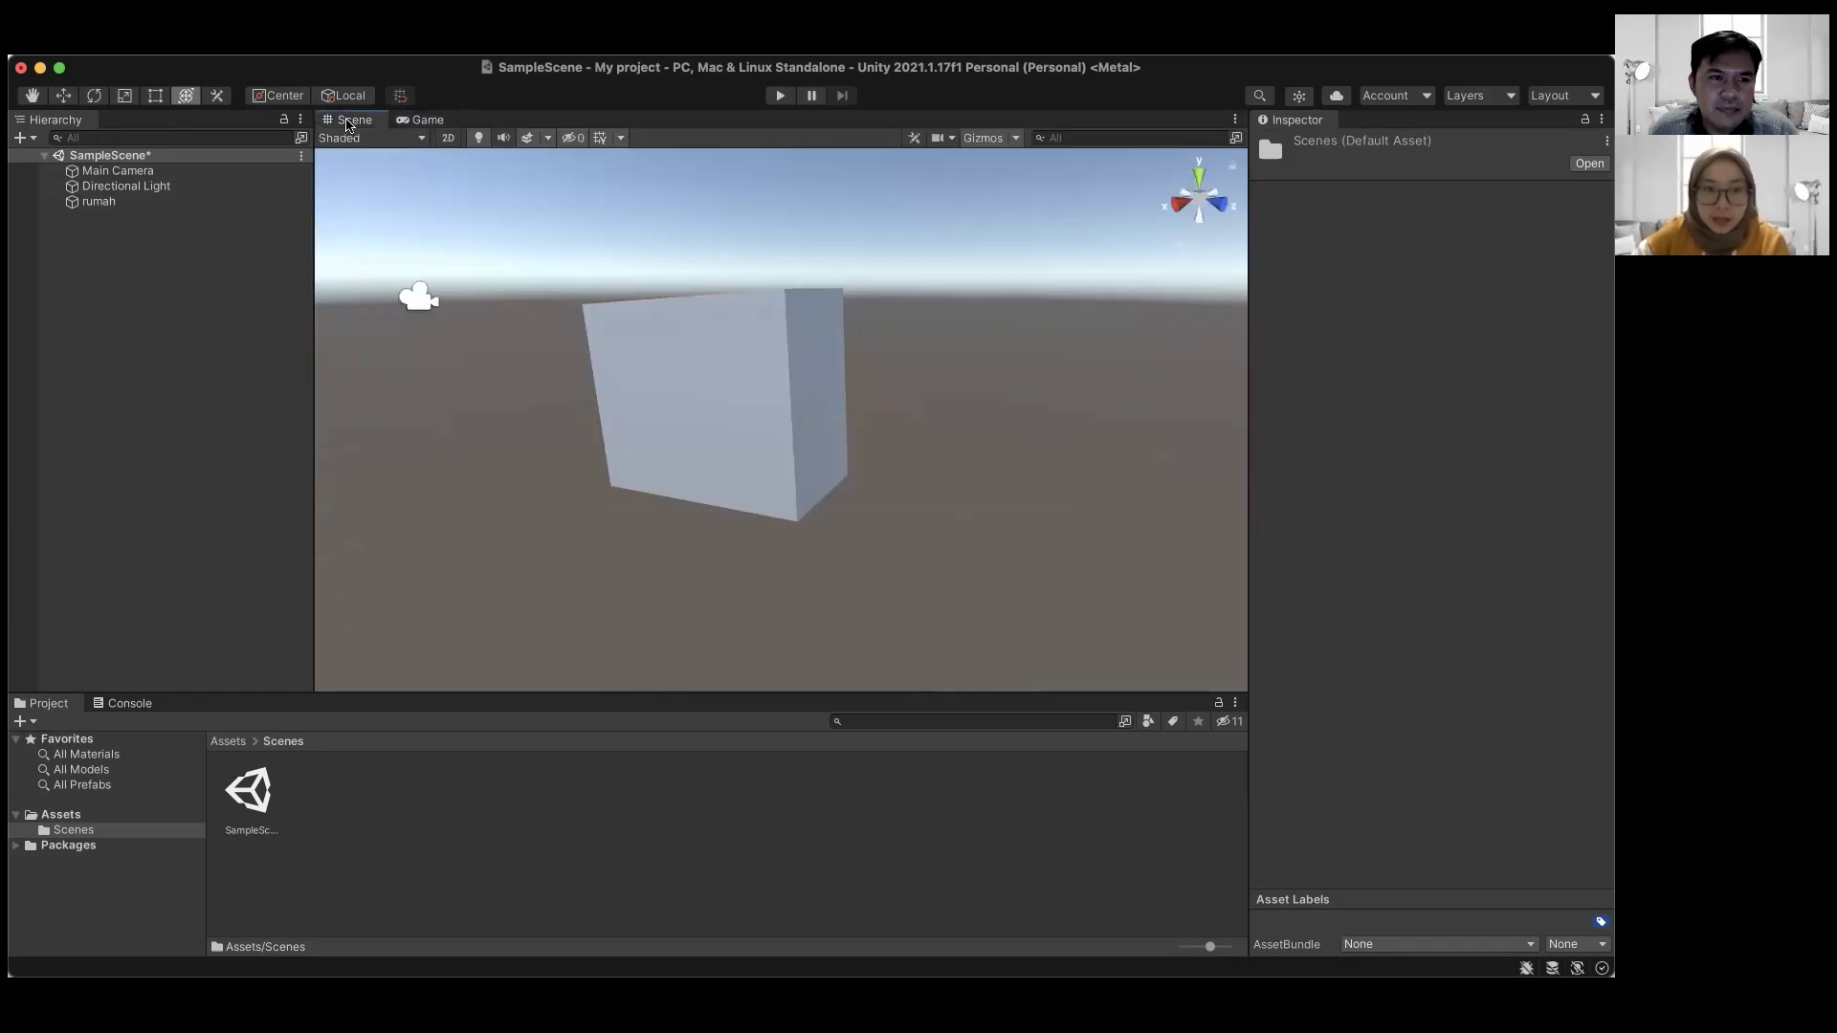
{"action": "scroll", "coordinate": [654, 381], "scroll_direction": "down", "scroll_amount": 5}
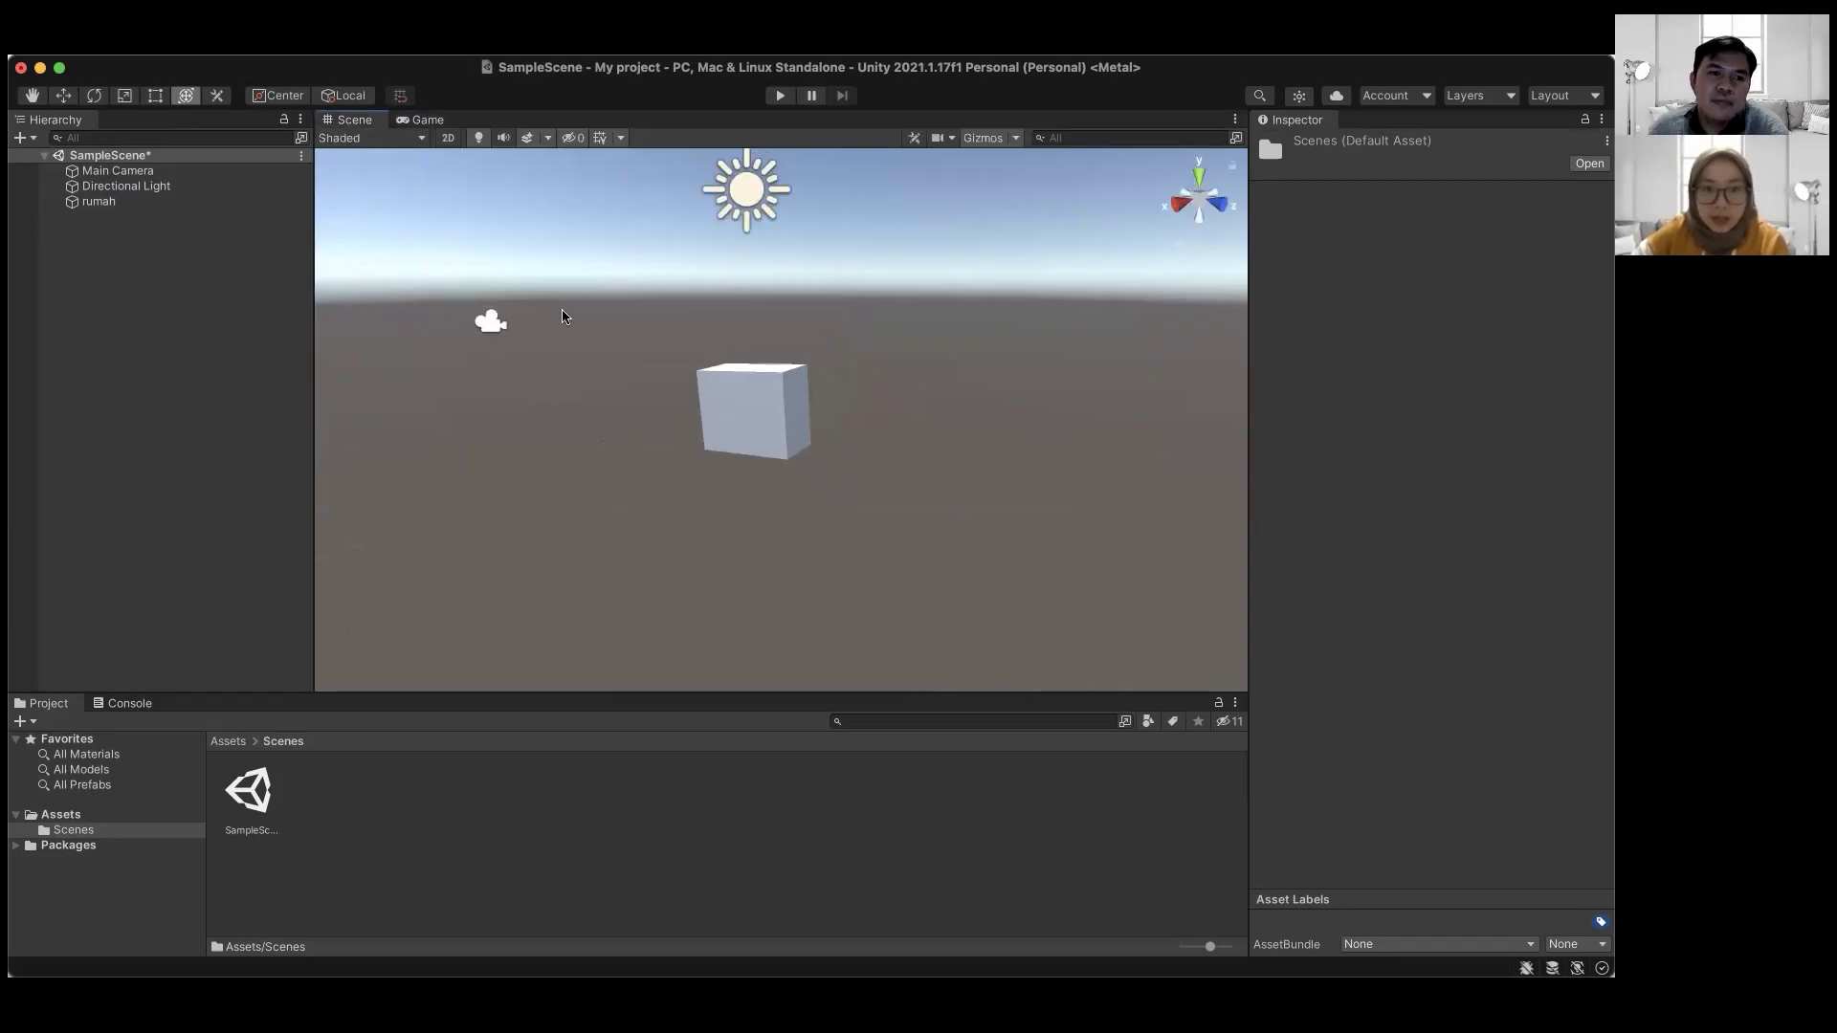
{"action": "left_click", "coordinate": [410, 125]}
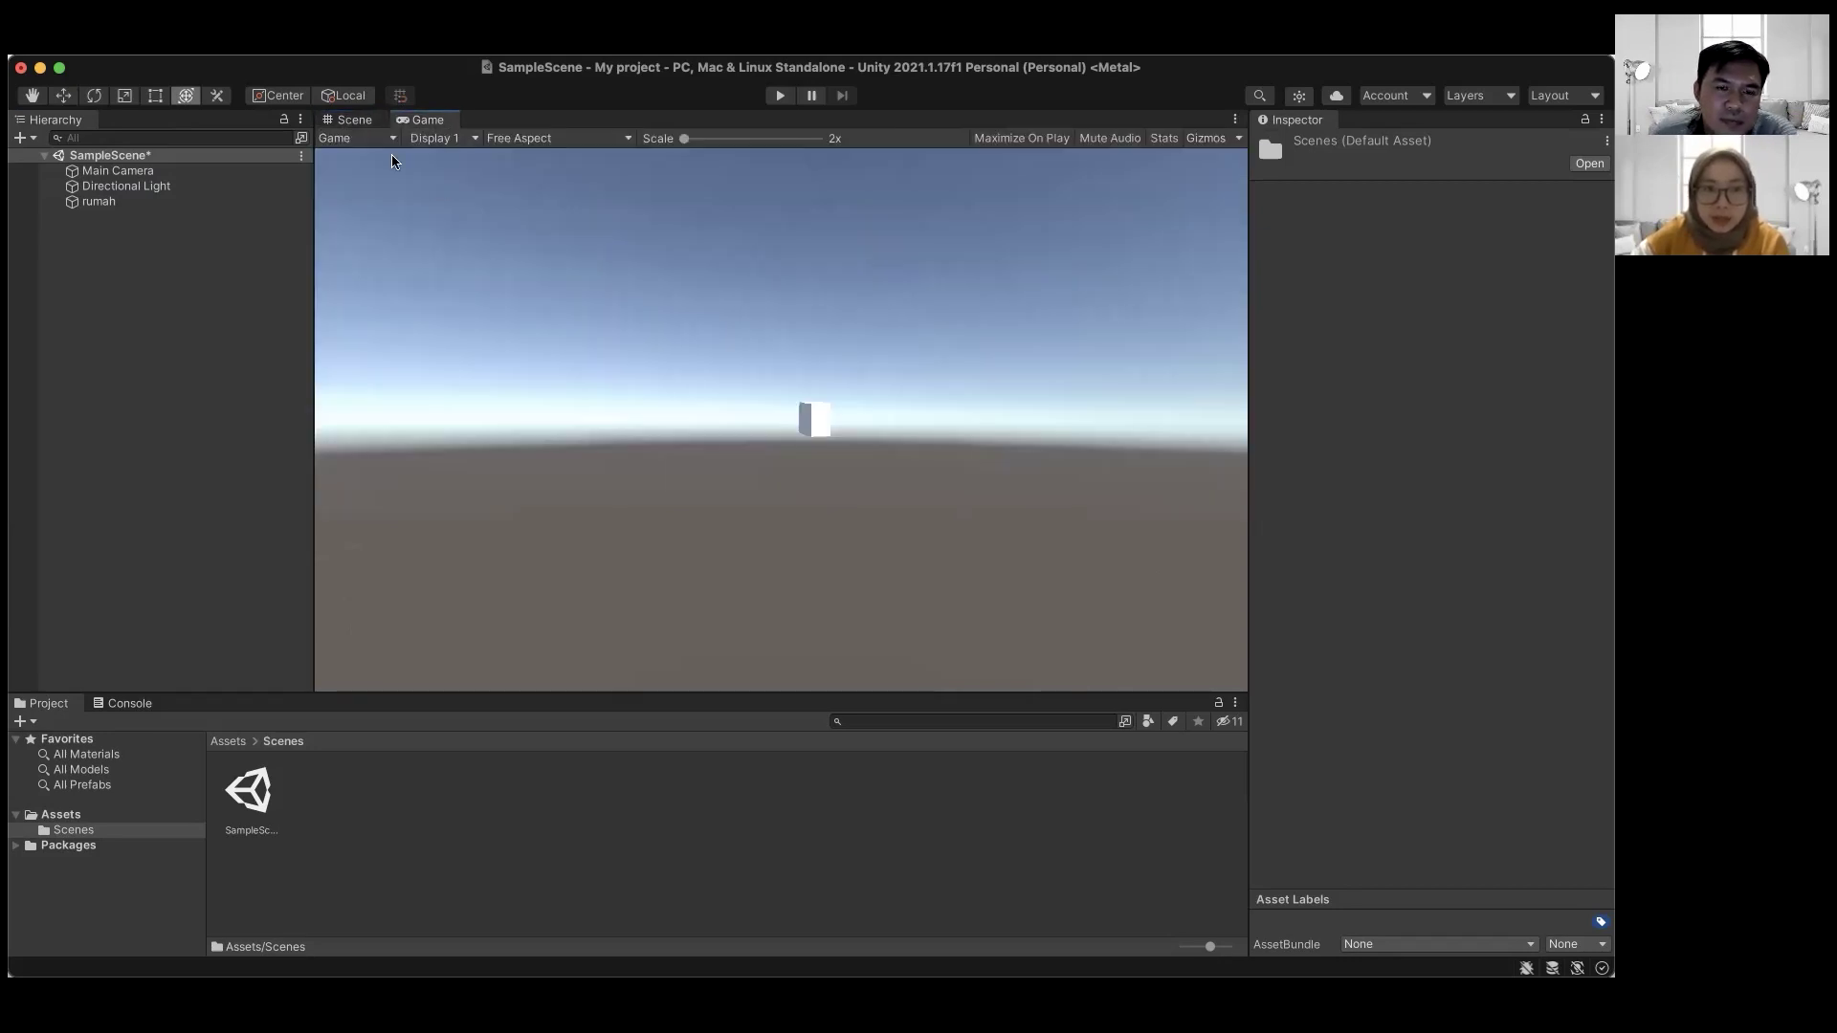
{"action": "left_click", "coordinate": [351, 125]}
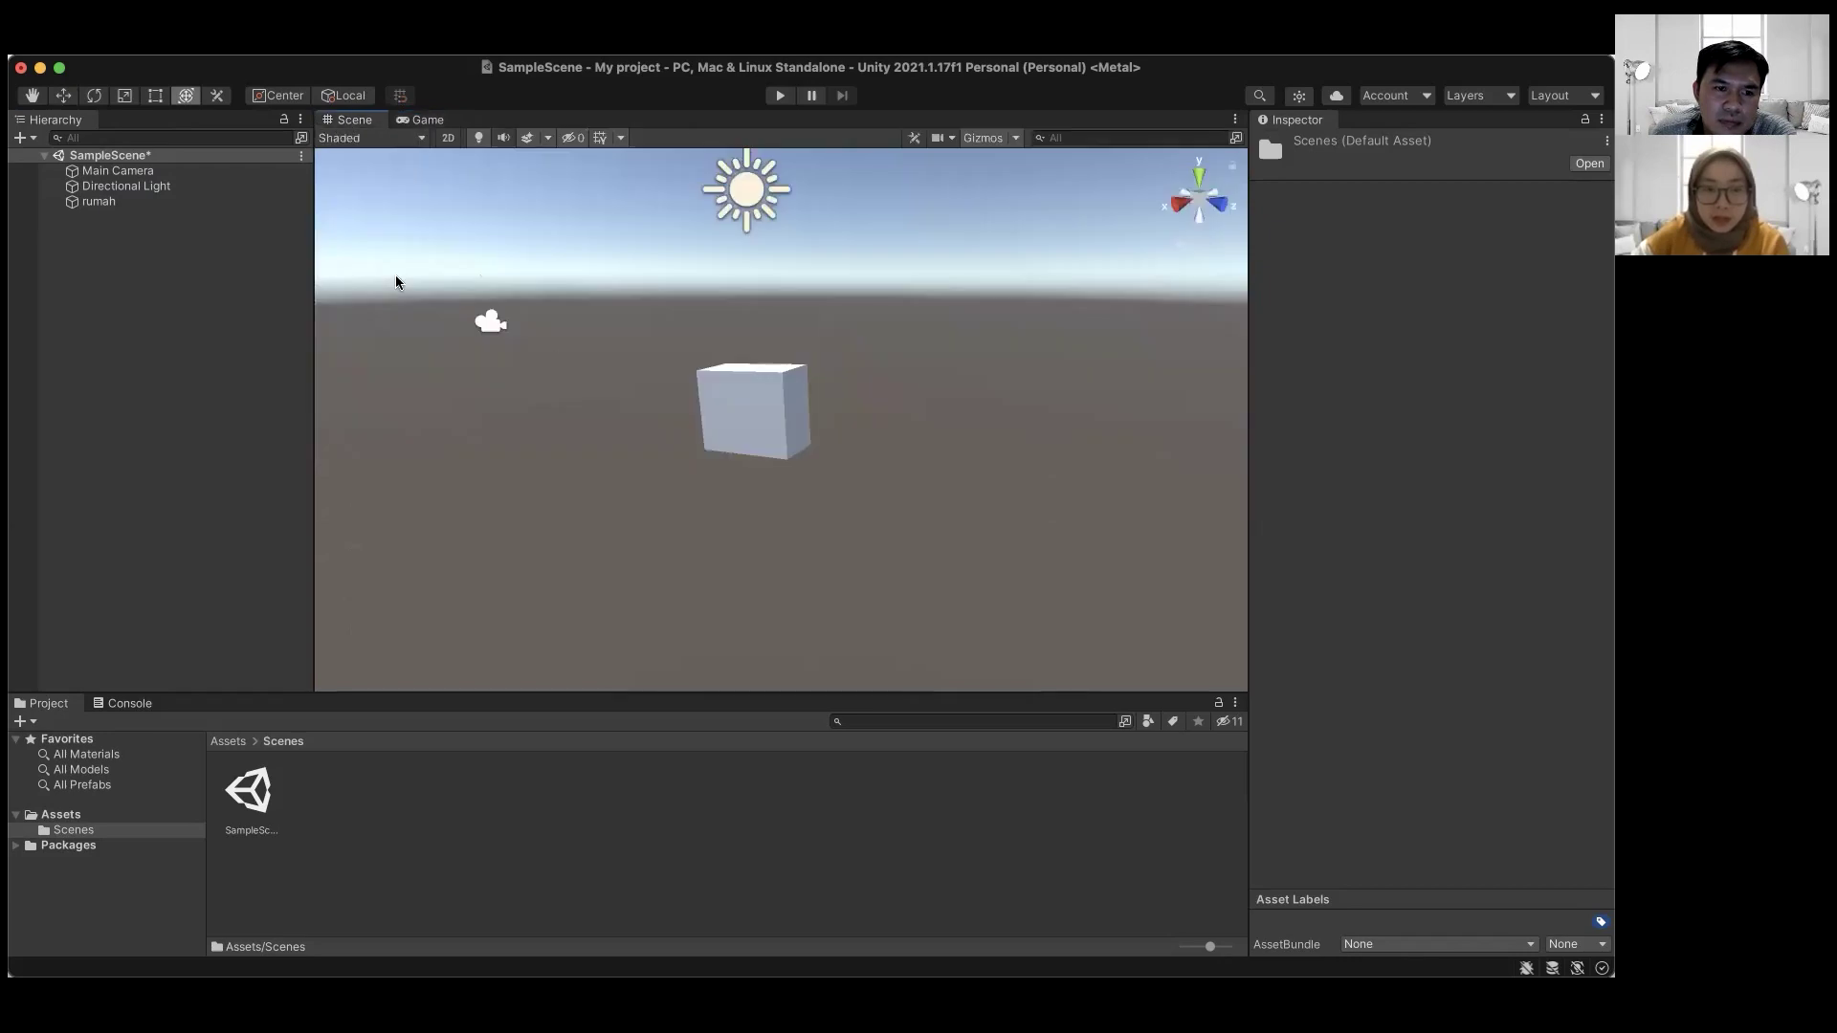
- Move the Main Camera to Z -1.55, check the Game view, and rotate the camera to about X 0.267, Y 19.325, Z 0.094
{"action": "left_click", "coordinate": [143, 172]}
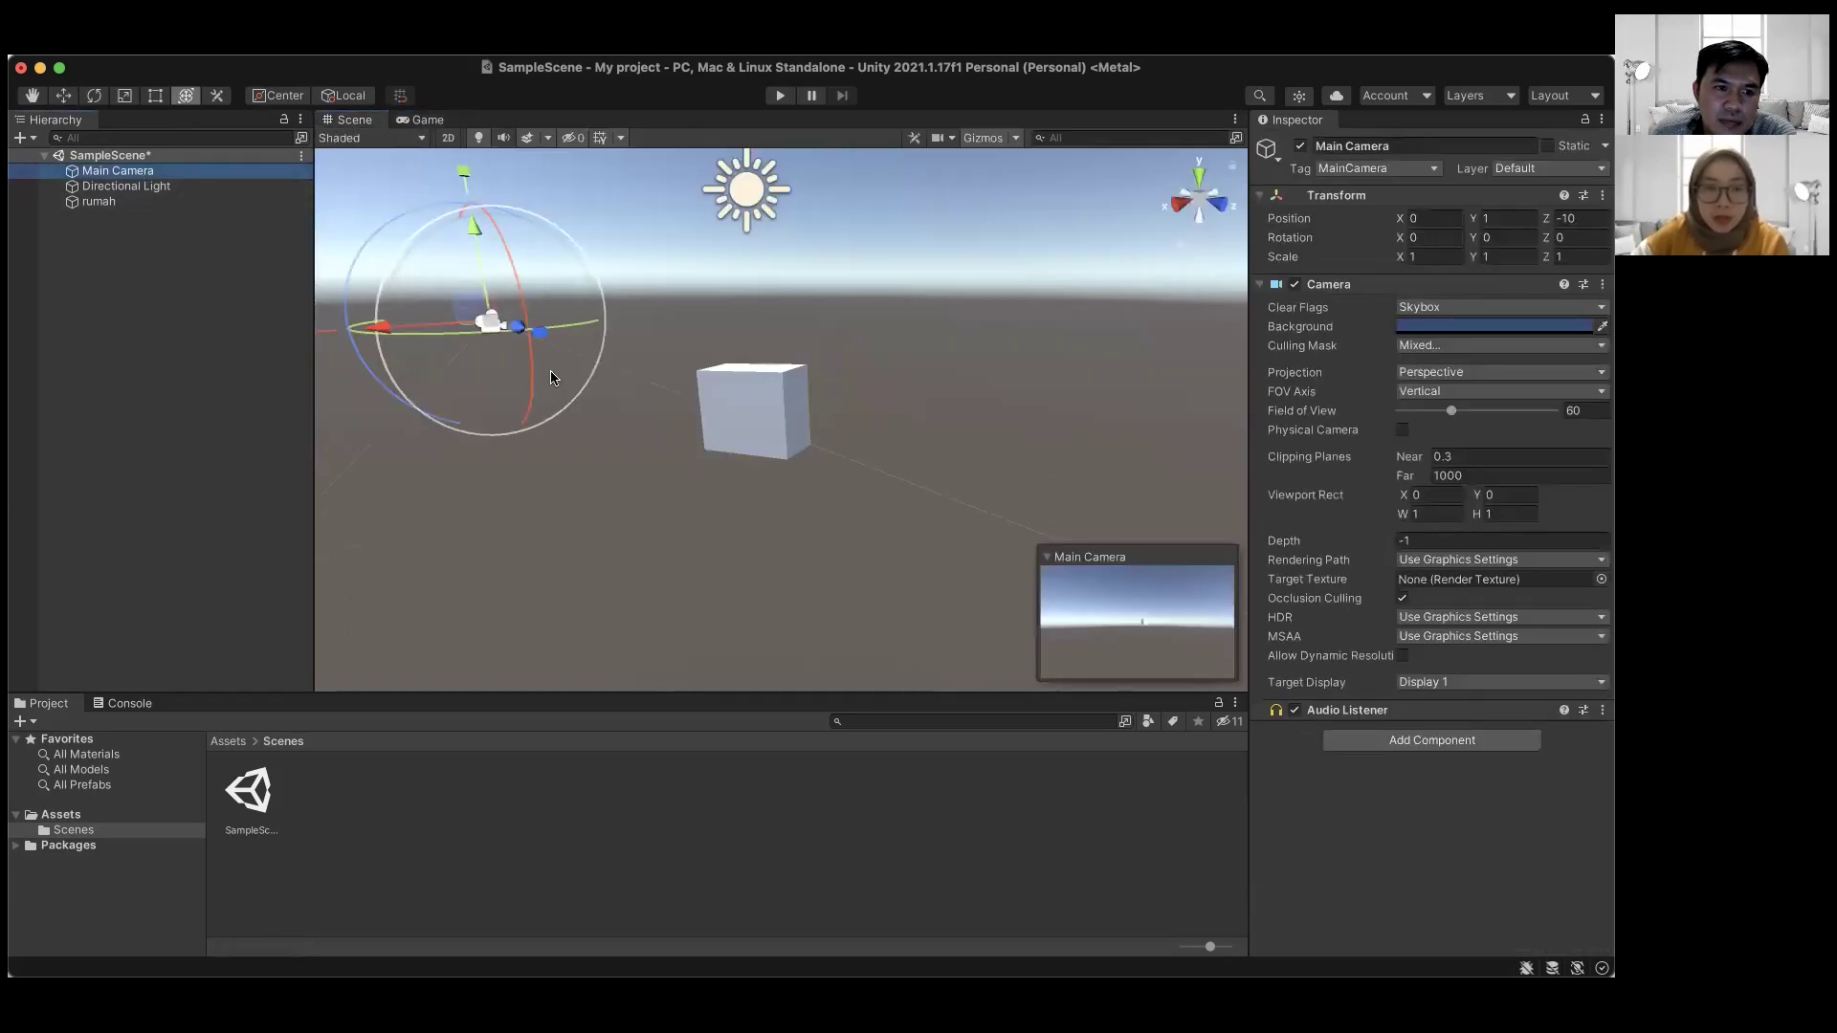
{"action": "left_click_drag", "start_coordinate": [520, 334], "coordinate": [705, 421]}
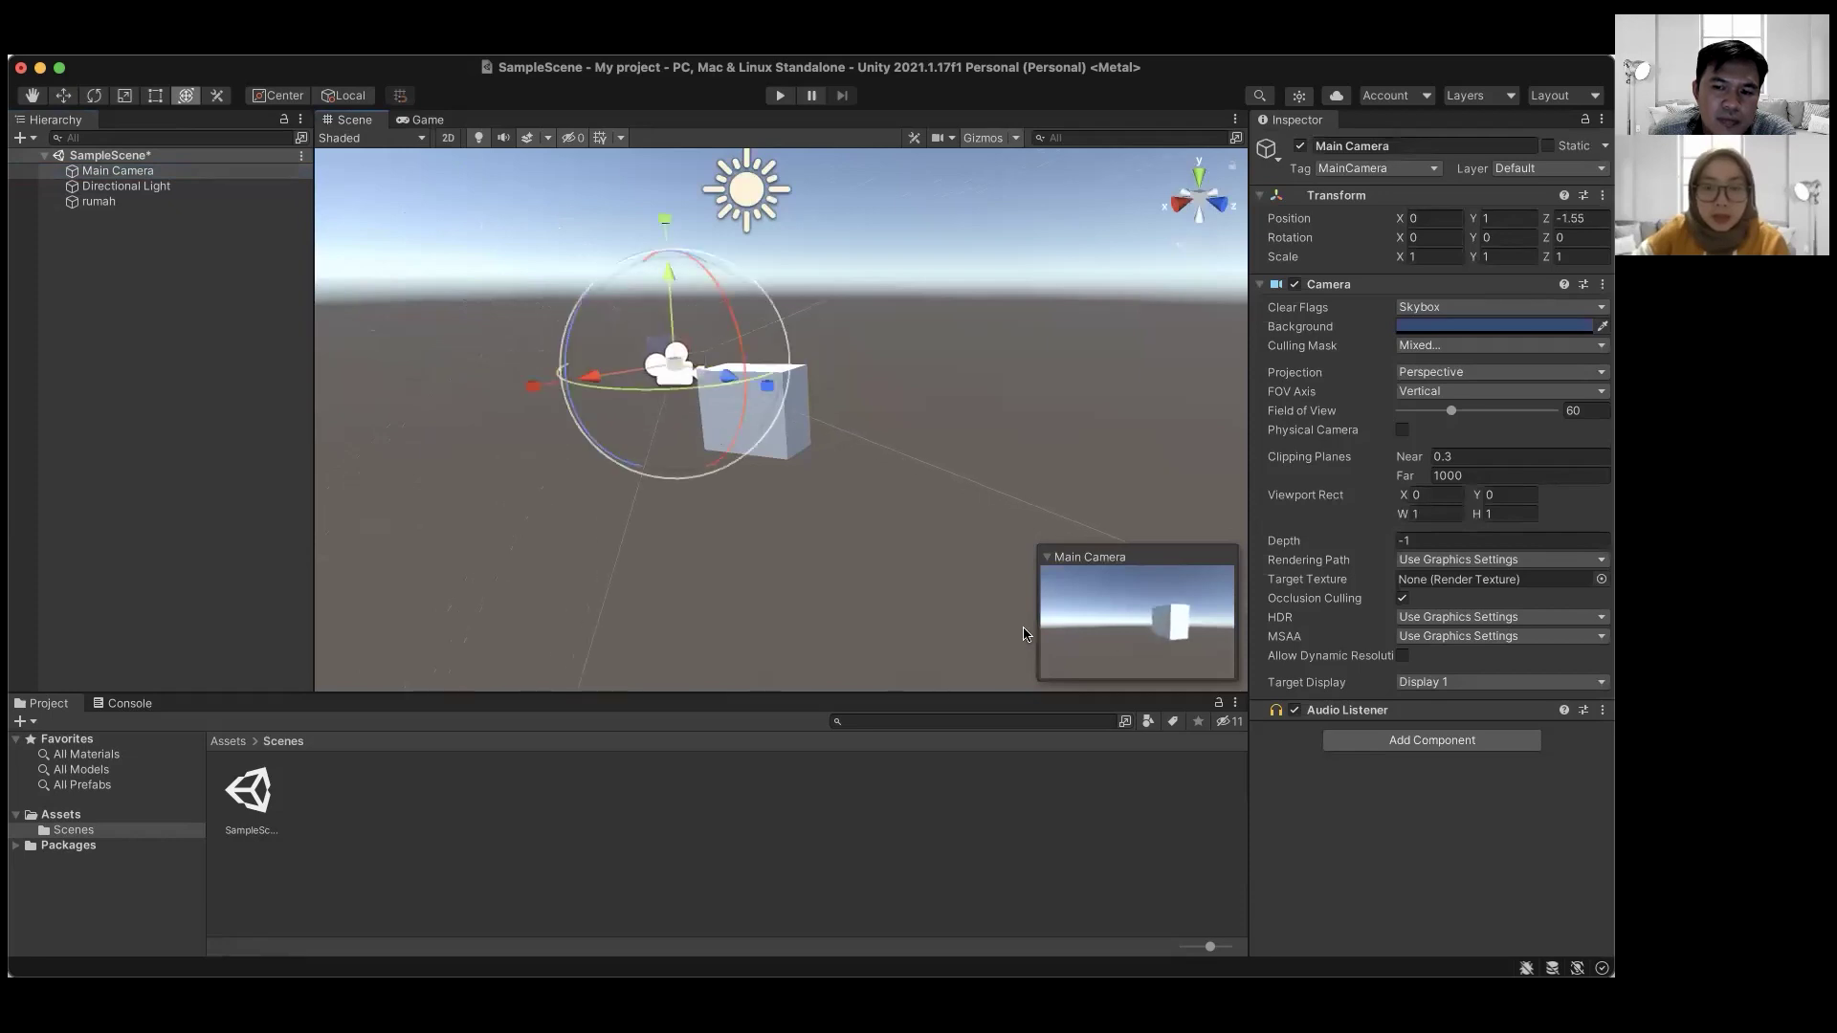
{"action": "left_click", "coordinate": [427, 120]}
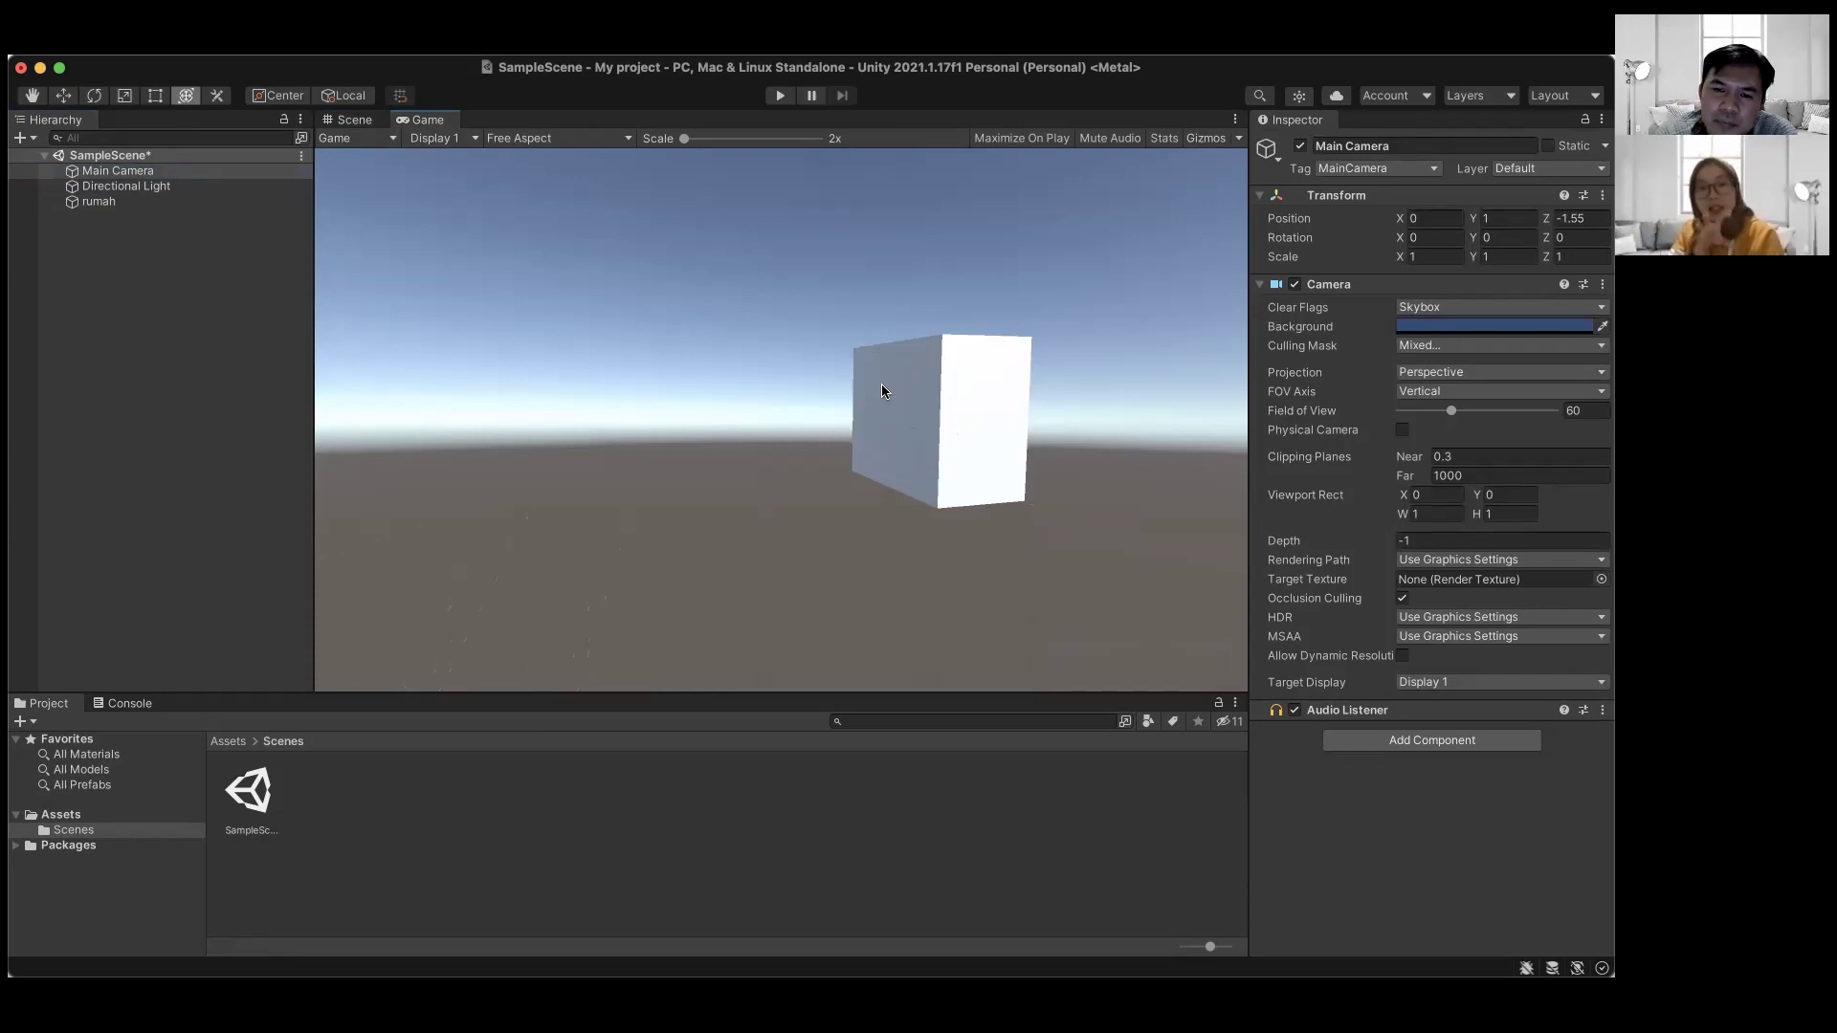
{"action": "left_click", "coordinate": [352, 120]}
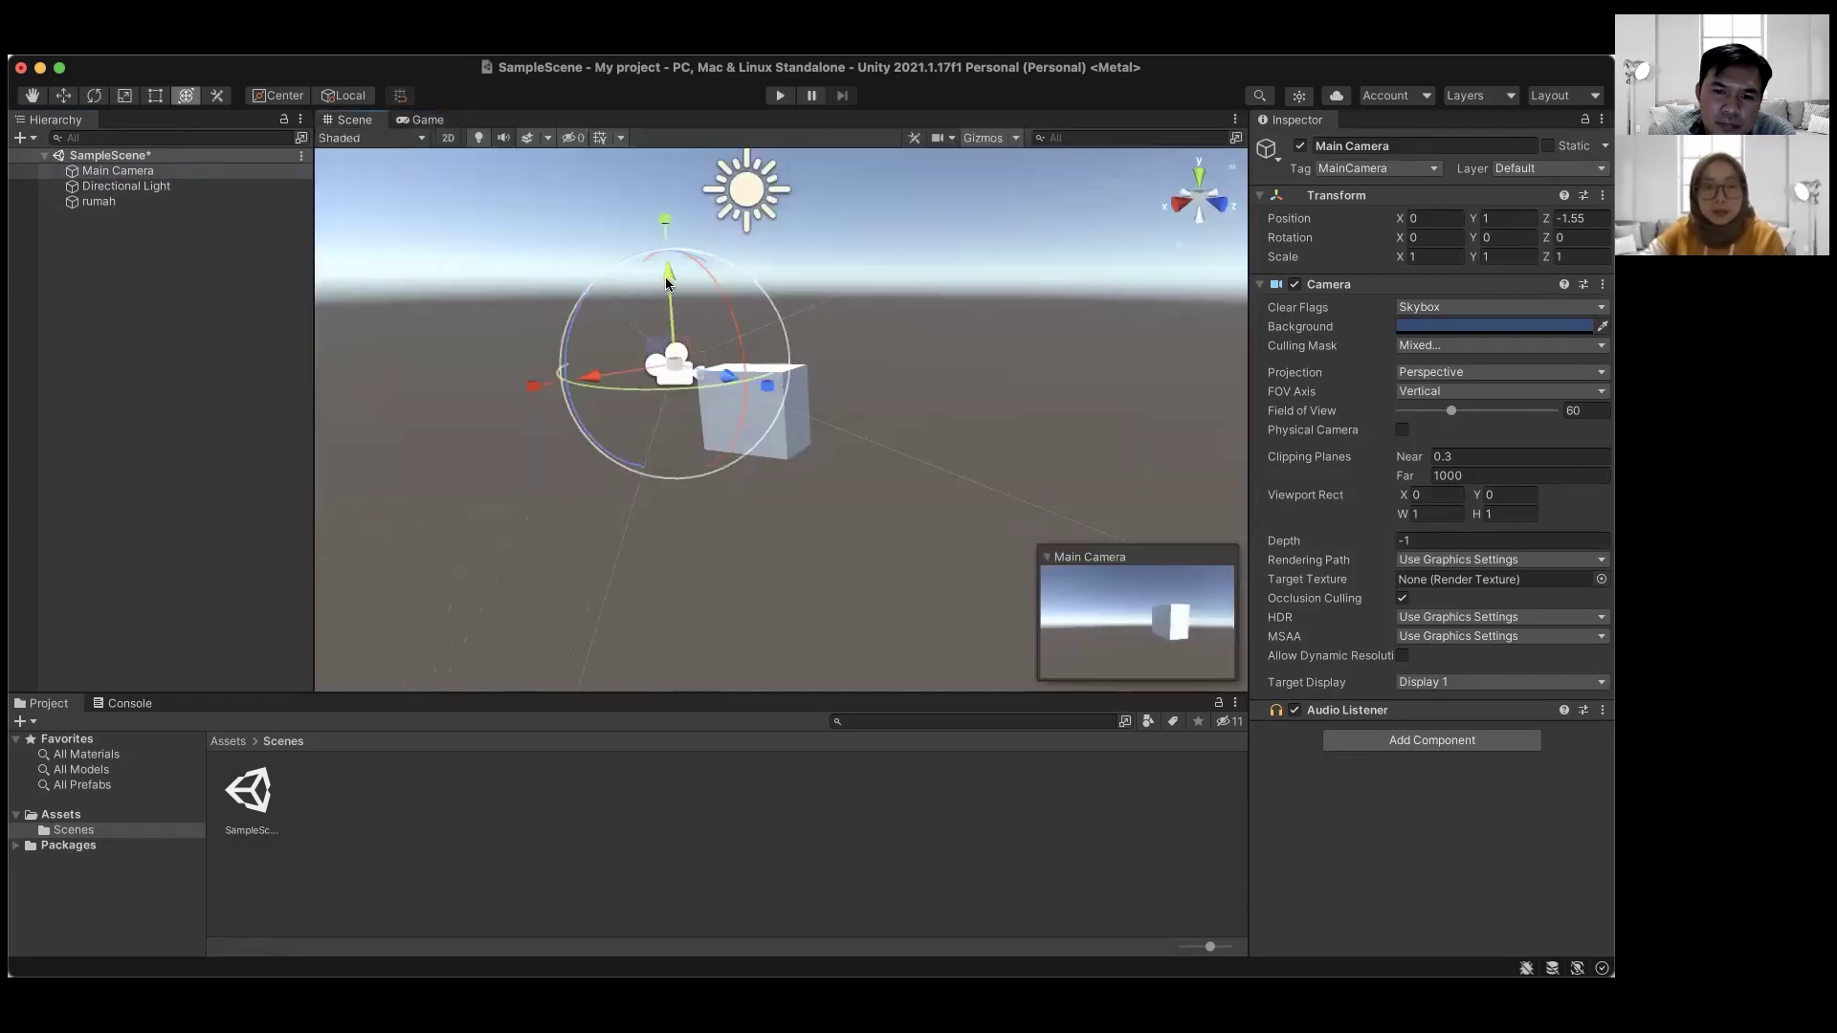
{"action": "left_click_drag", "start_coordinate": [737, 346], "coordinate": [765, 379]}
{"action": "mouse_move", "coordinate": [627, 397]}
{"action": "left_mouse_down"}
{"action": "mouse_move", "coordinate": [643, 397]}
{"action": "mouse_move", "coordinate": [546, 402]}
{"action": "mouse_move", "coordinate": [629, 383]}
{"action": "left_mouse_up"}
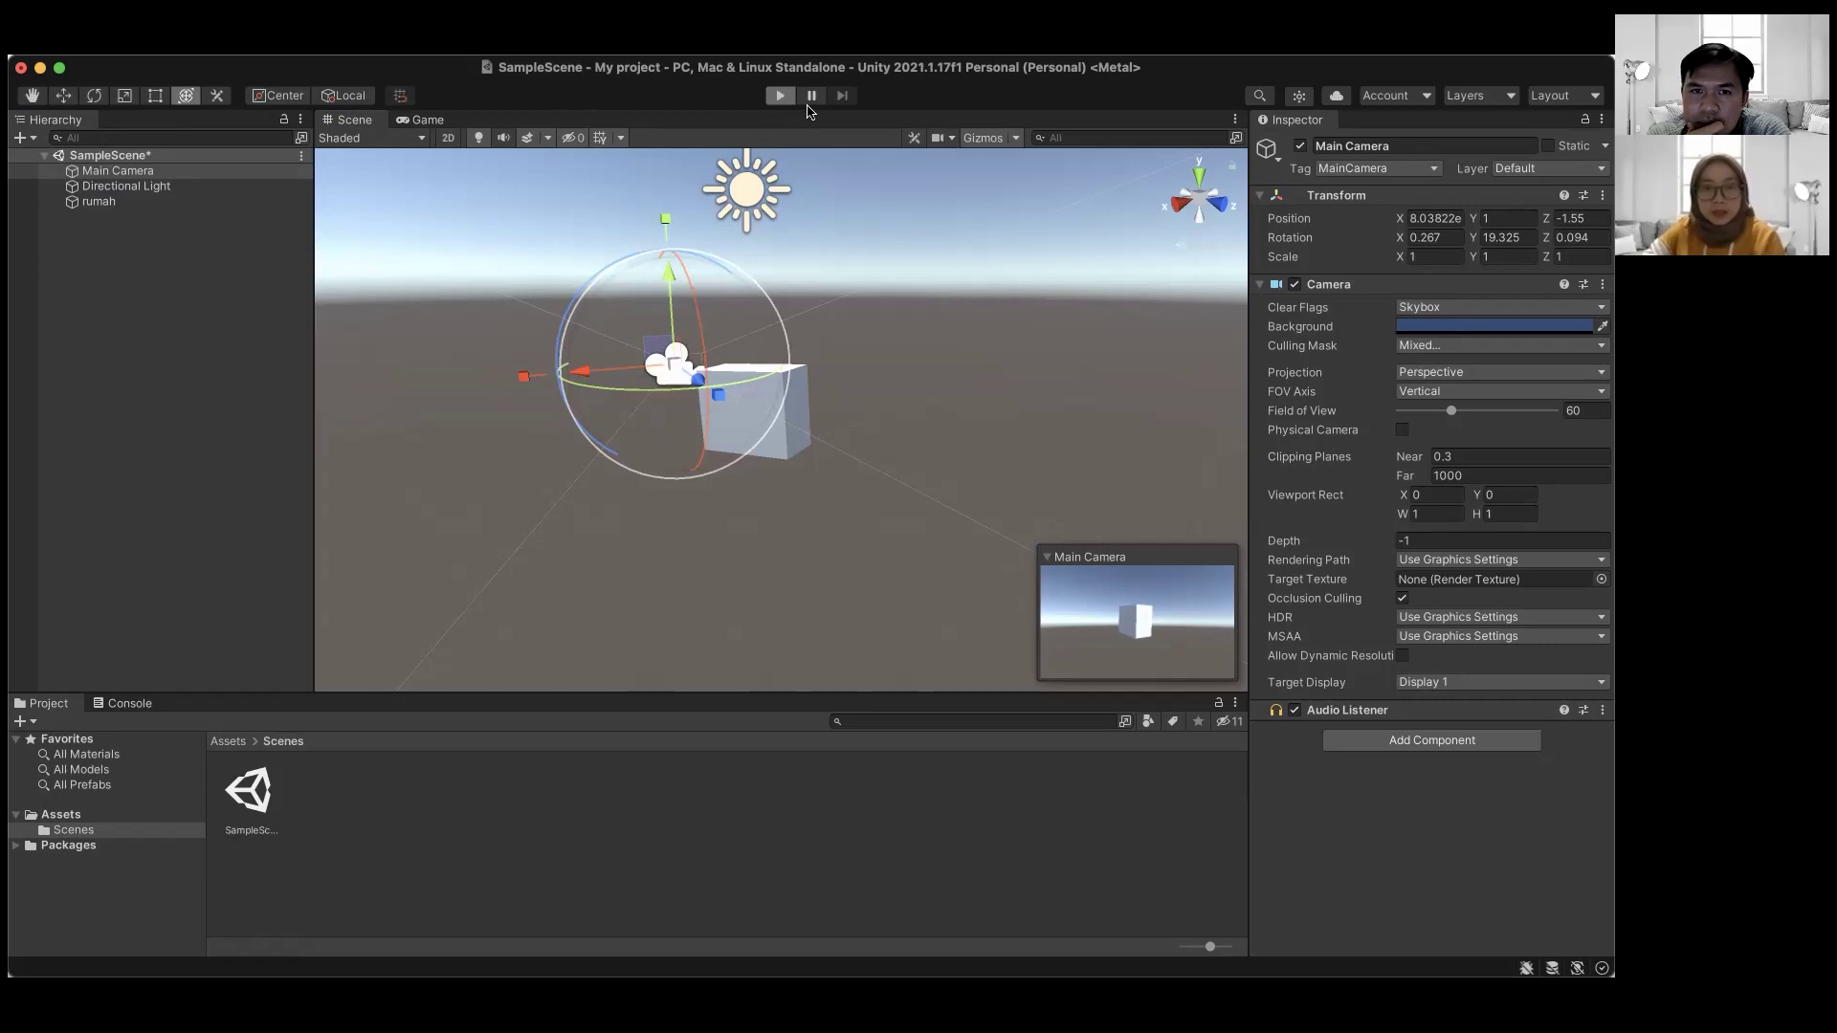
- Run the scene in Play mode, pause it to compare the Scene and Game views, and stop it, returning to the Scene view
{"action": "left_click", "coordinate": [770, 99]}
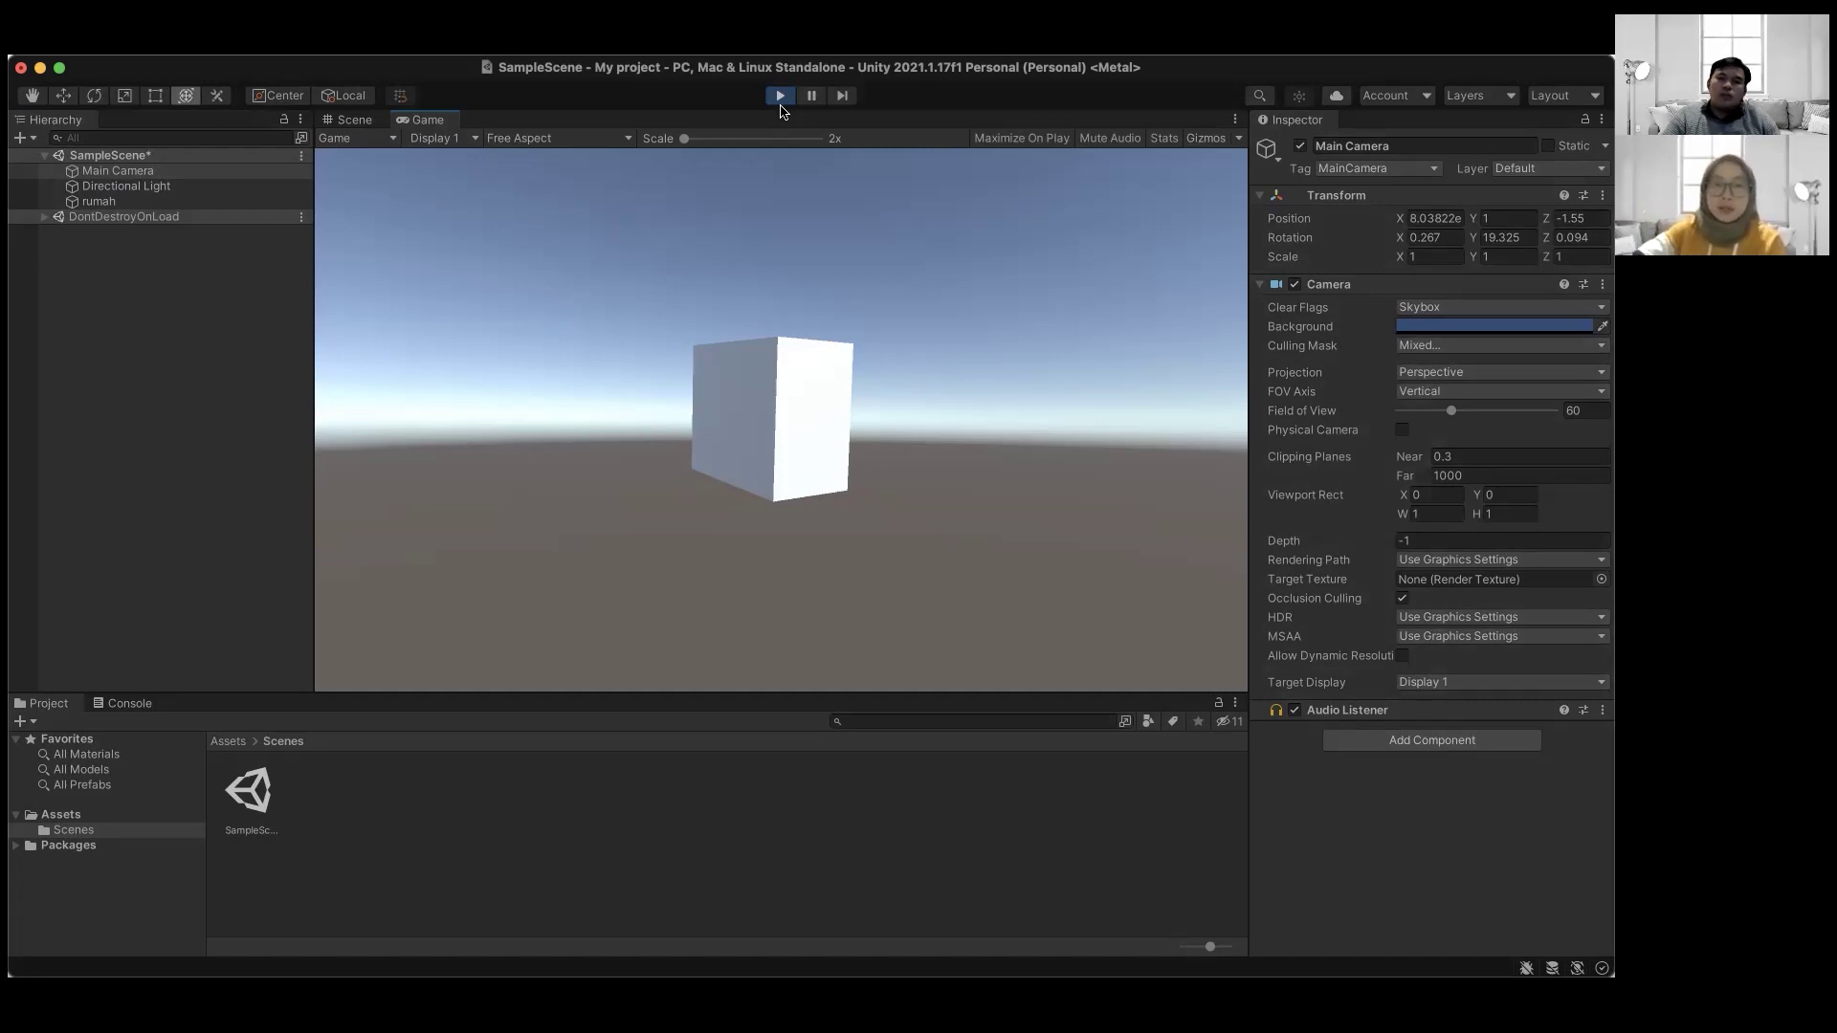
{"action": "left_click", "coordinate": [810, 102]}
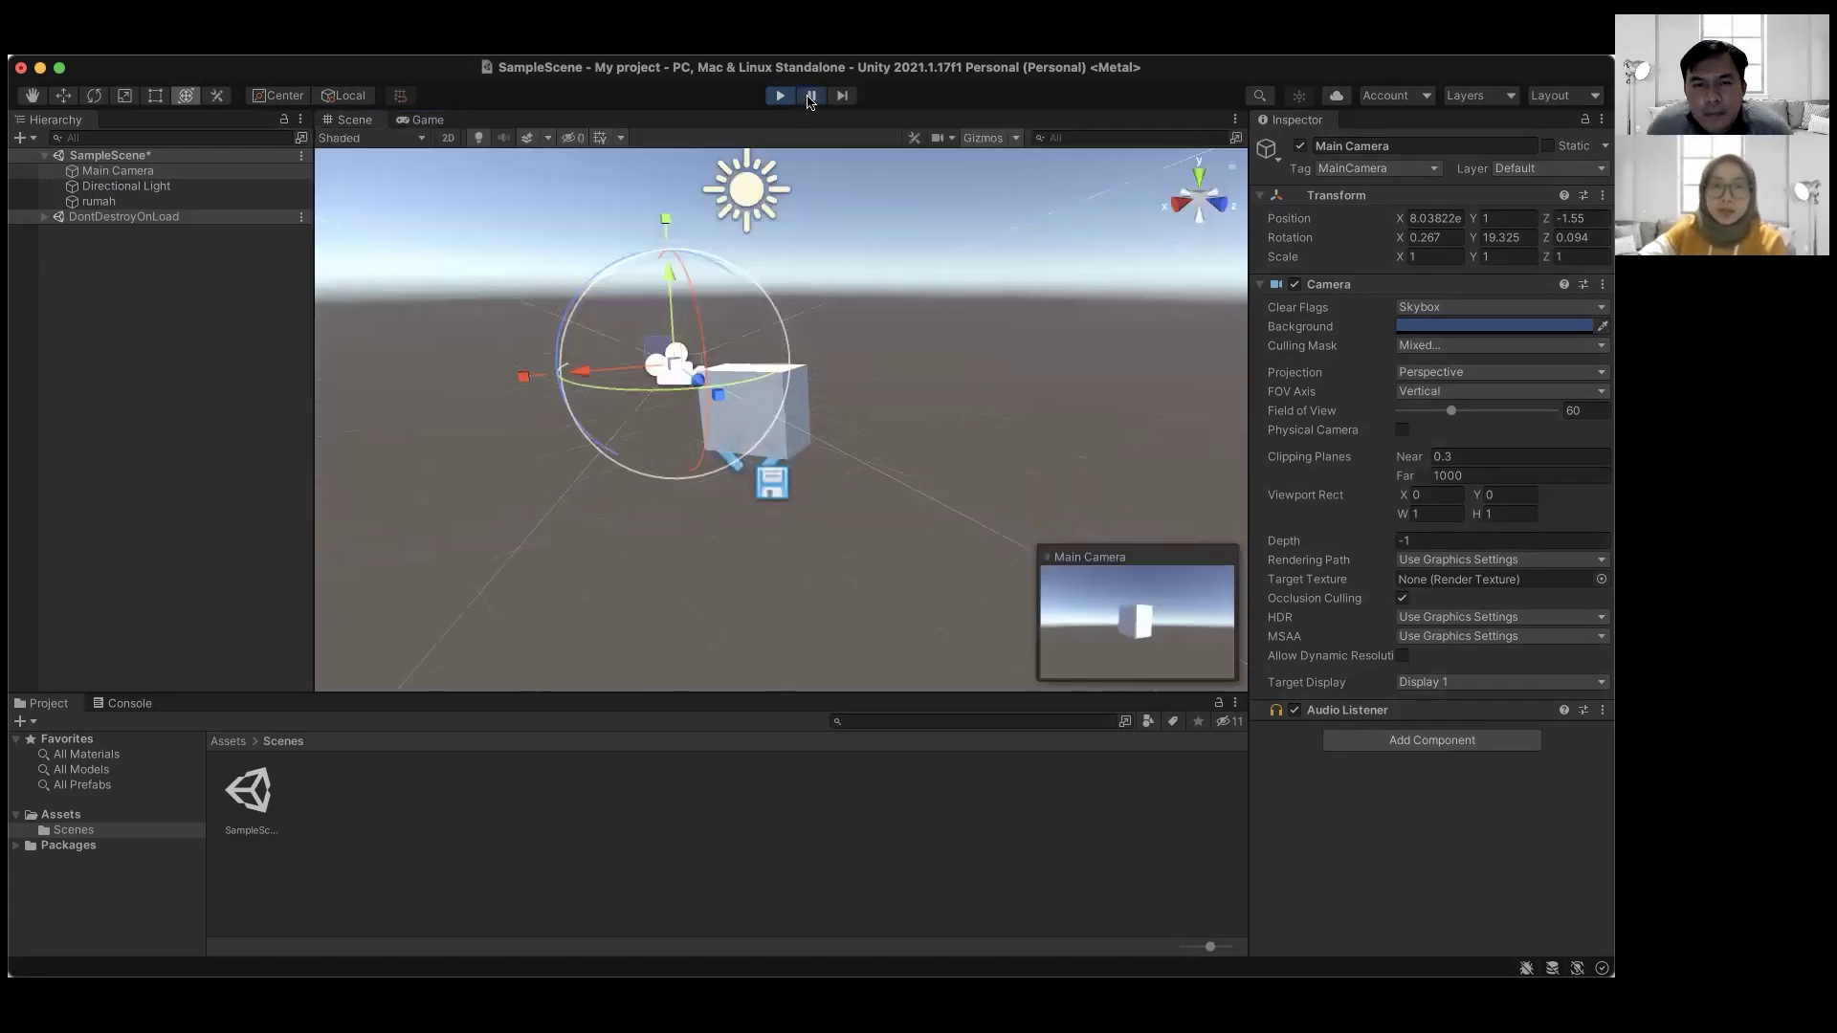
{"action": "left_click", "coordinate": [809, 99]}
{"action": "left_click", "coordinate": [809, 98]}
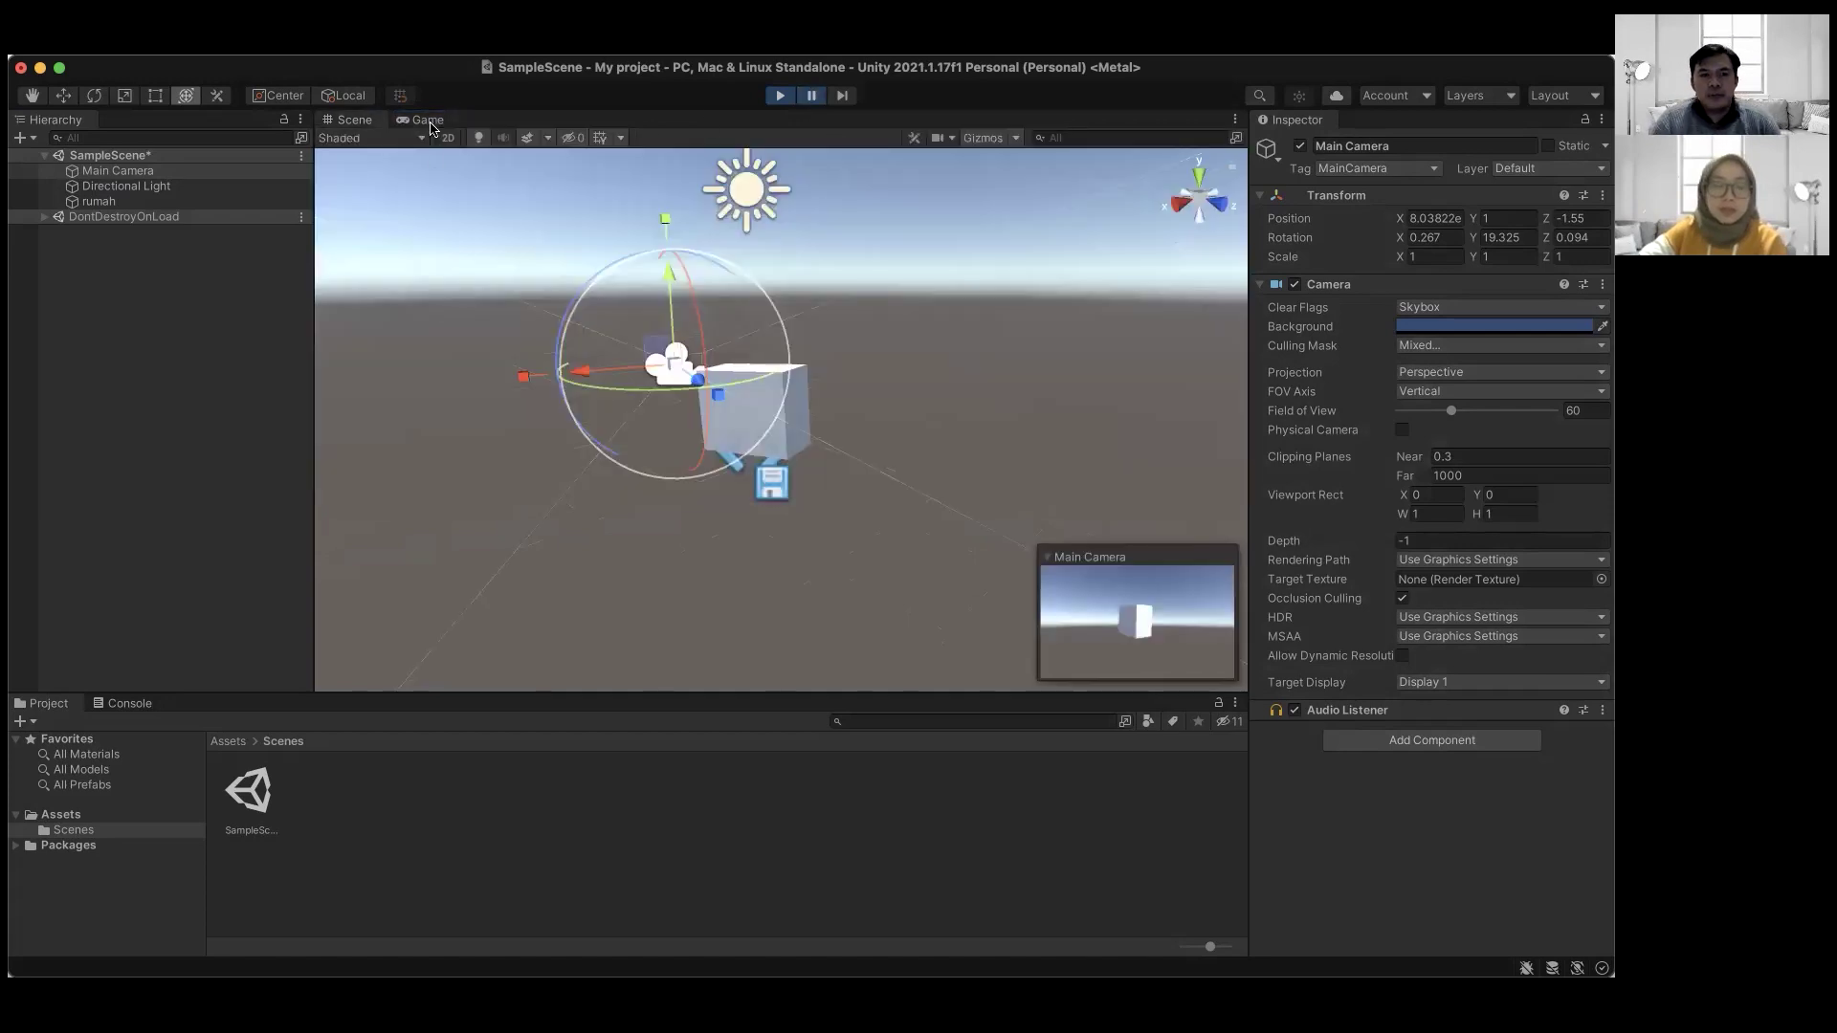
{"action": "left_click", "coordinate": [429, 120]}
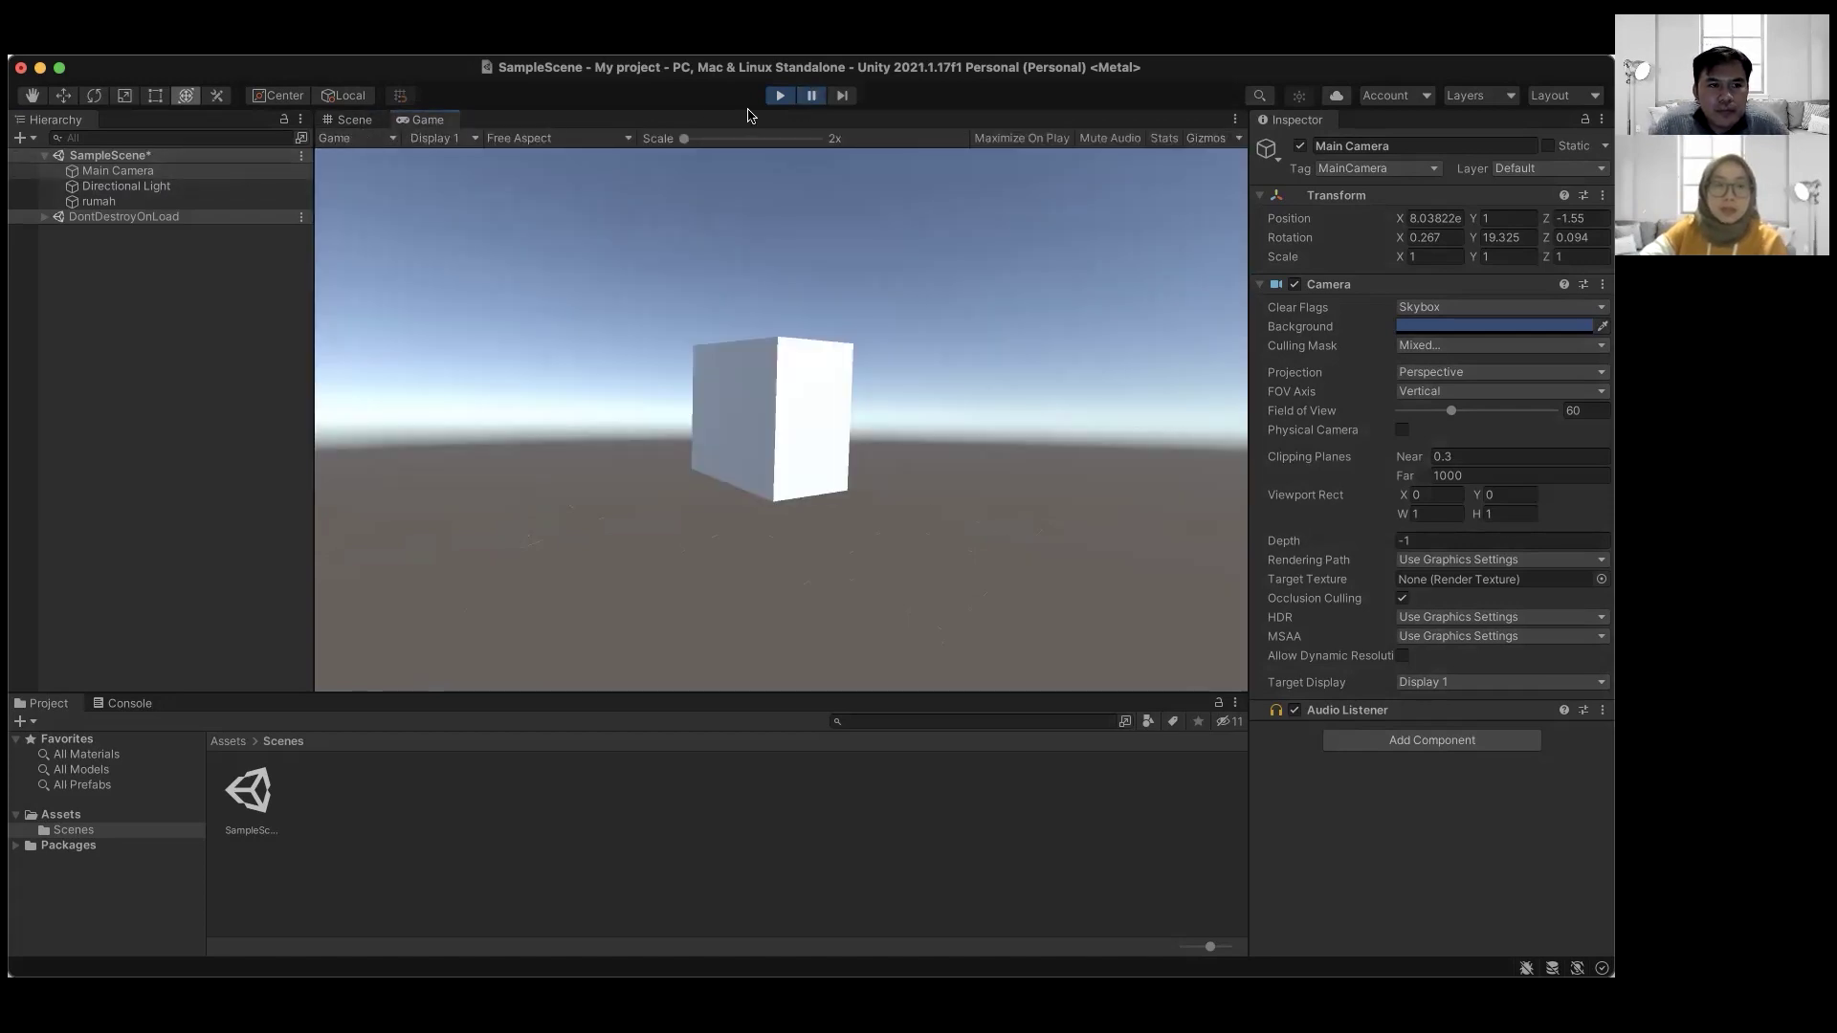
{"action": "left_click", "coordinate": [780, 95]}
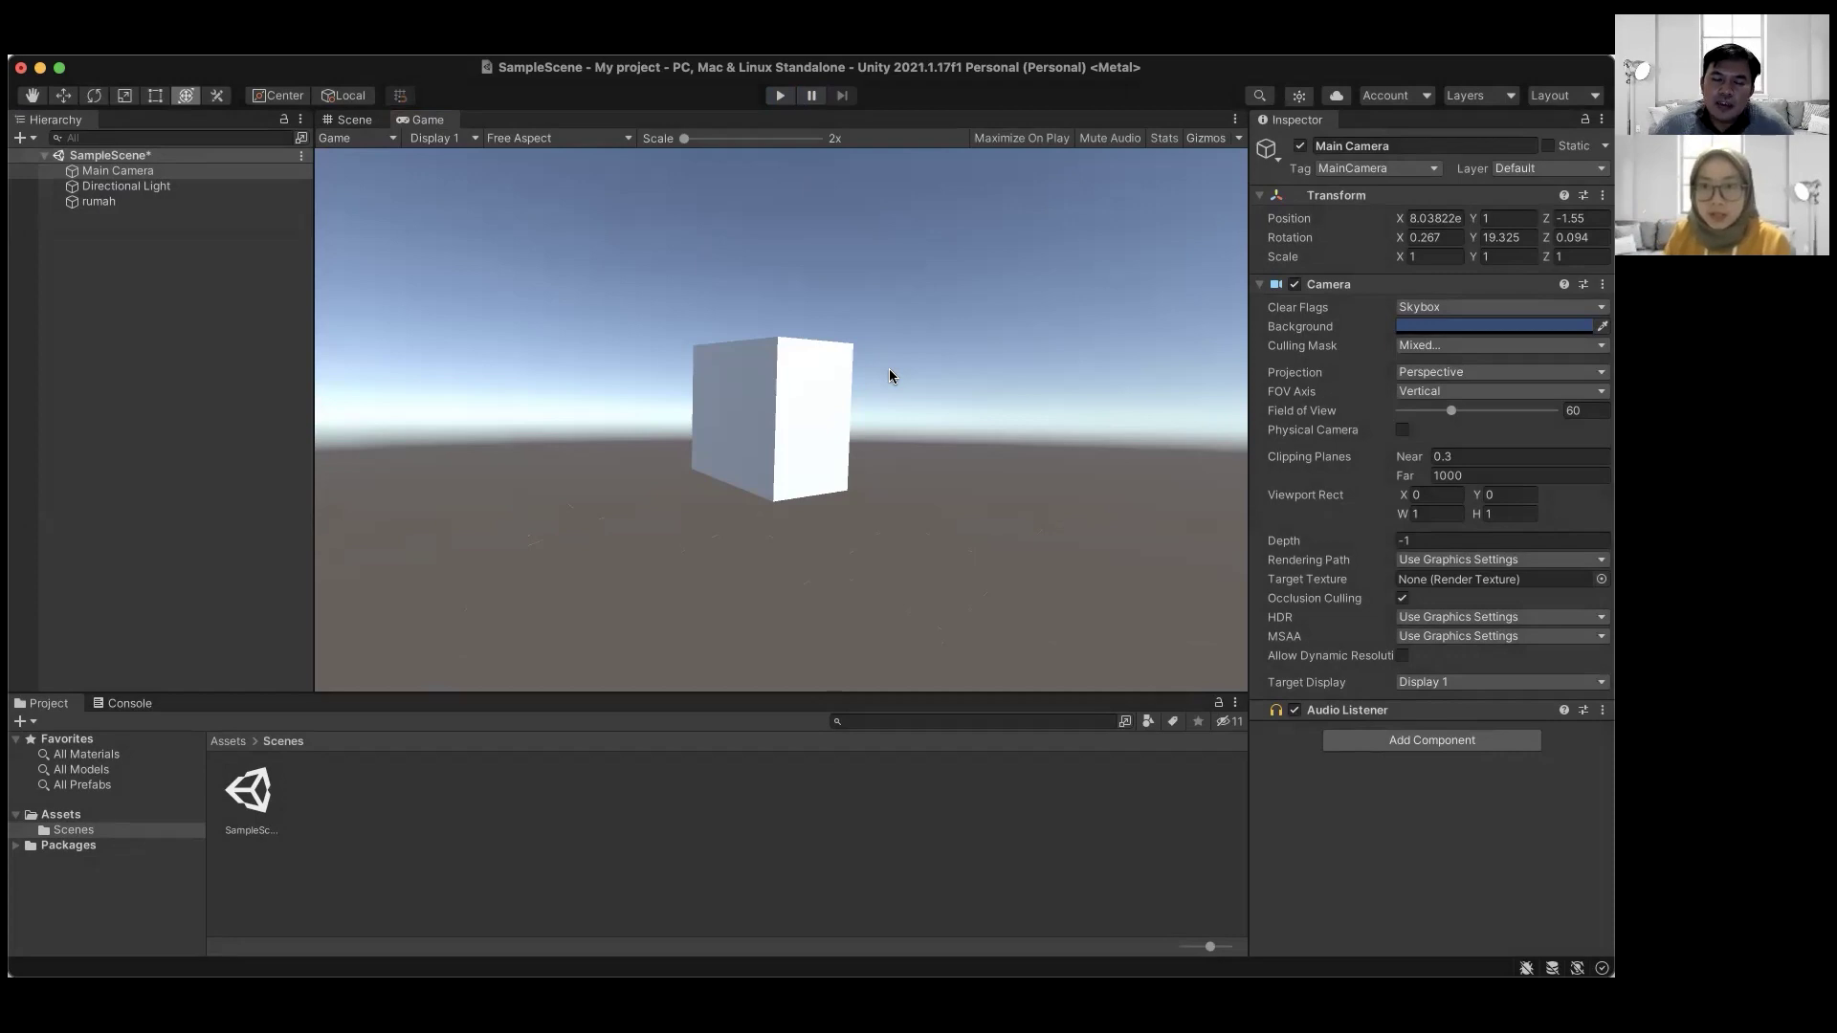
{"action": "left_click", "coordinate": [354, 120]}
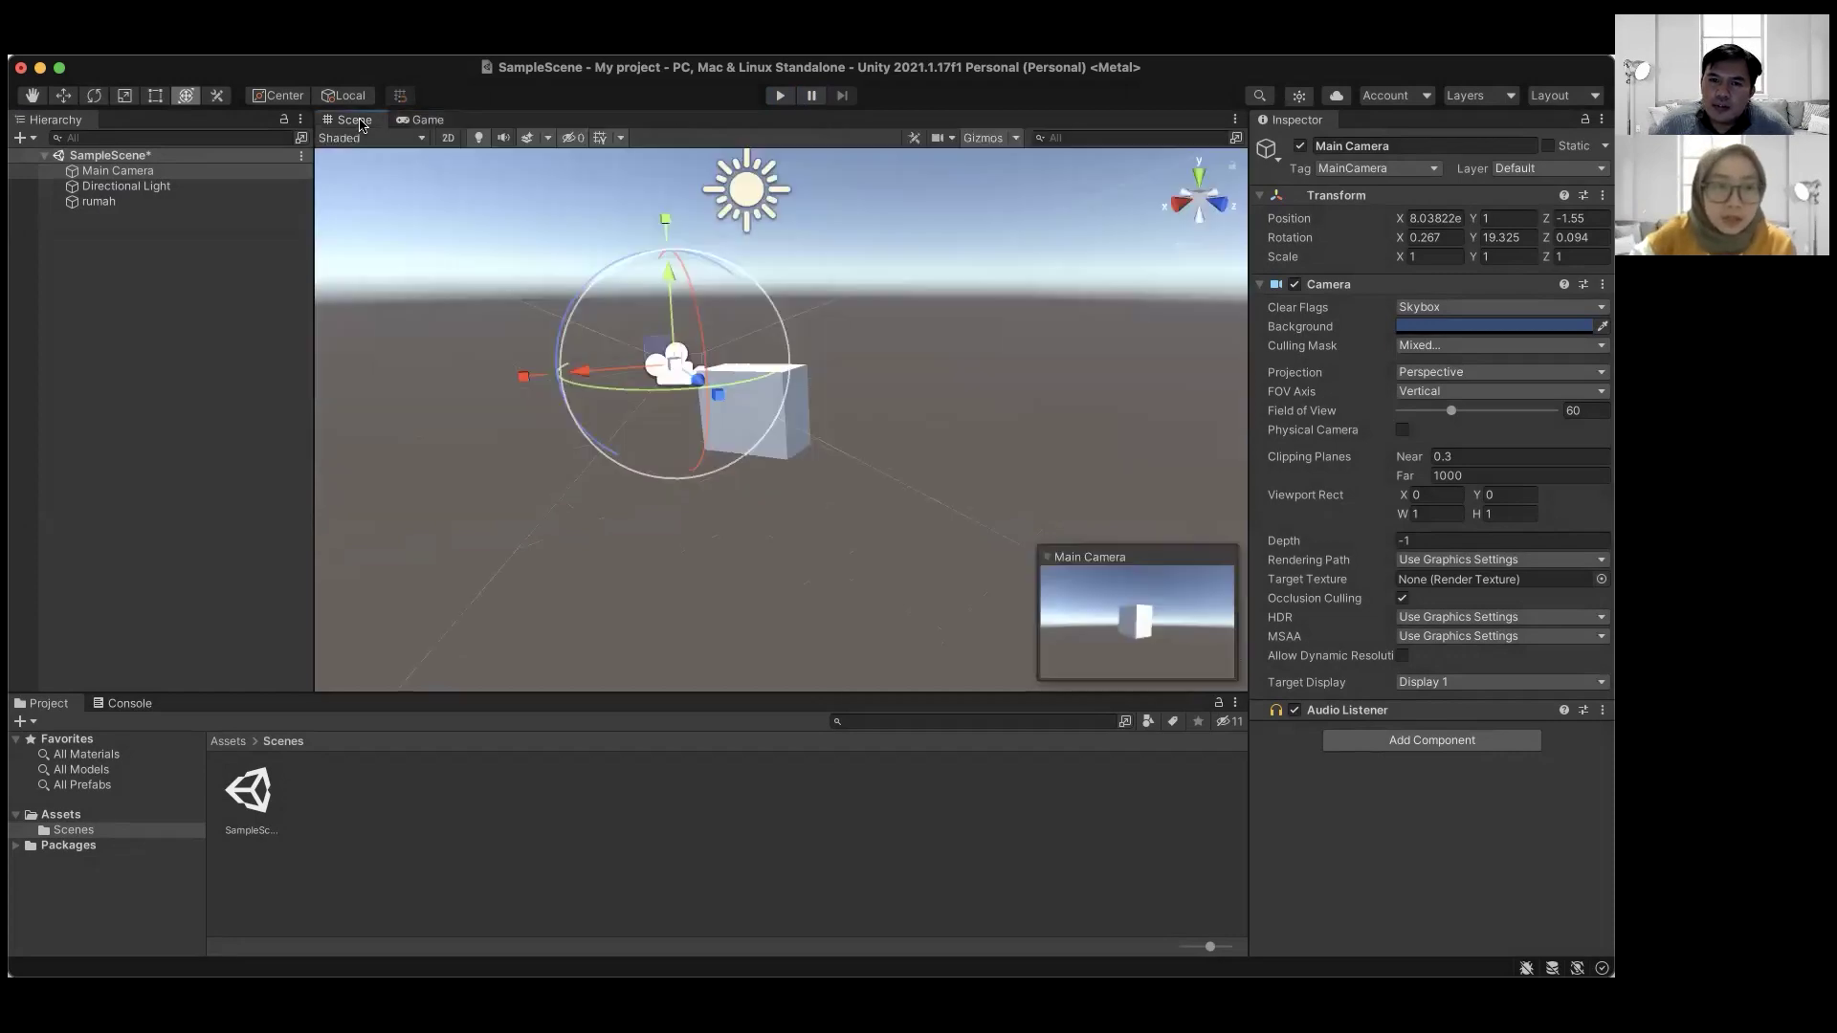
- Look over the Scene view's shading modes and toggle between 3D and 2D, leaving the scene in 2D
{"action": "left_click", "coordinate": [399, 141]}
{"action": "left_click", "coordinate": [401, 142]}
{"action": "left_click", "coordinate": [406, 144]}
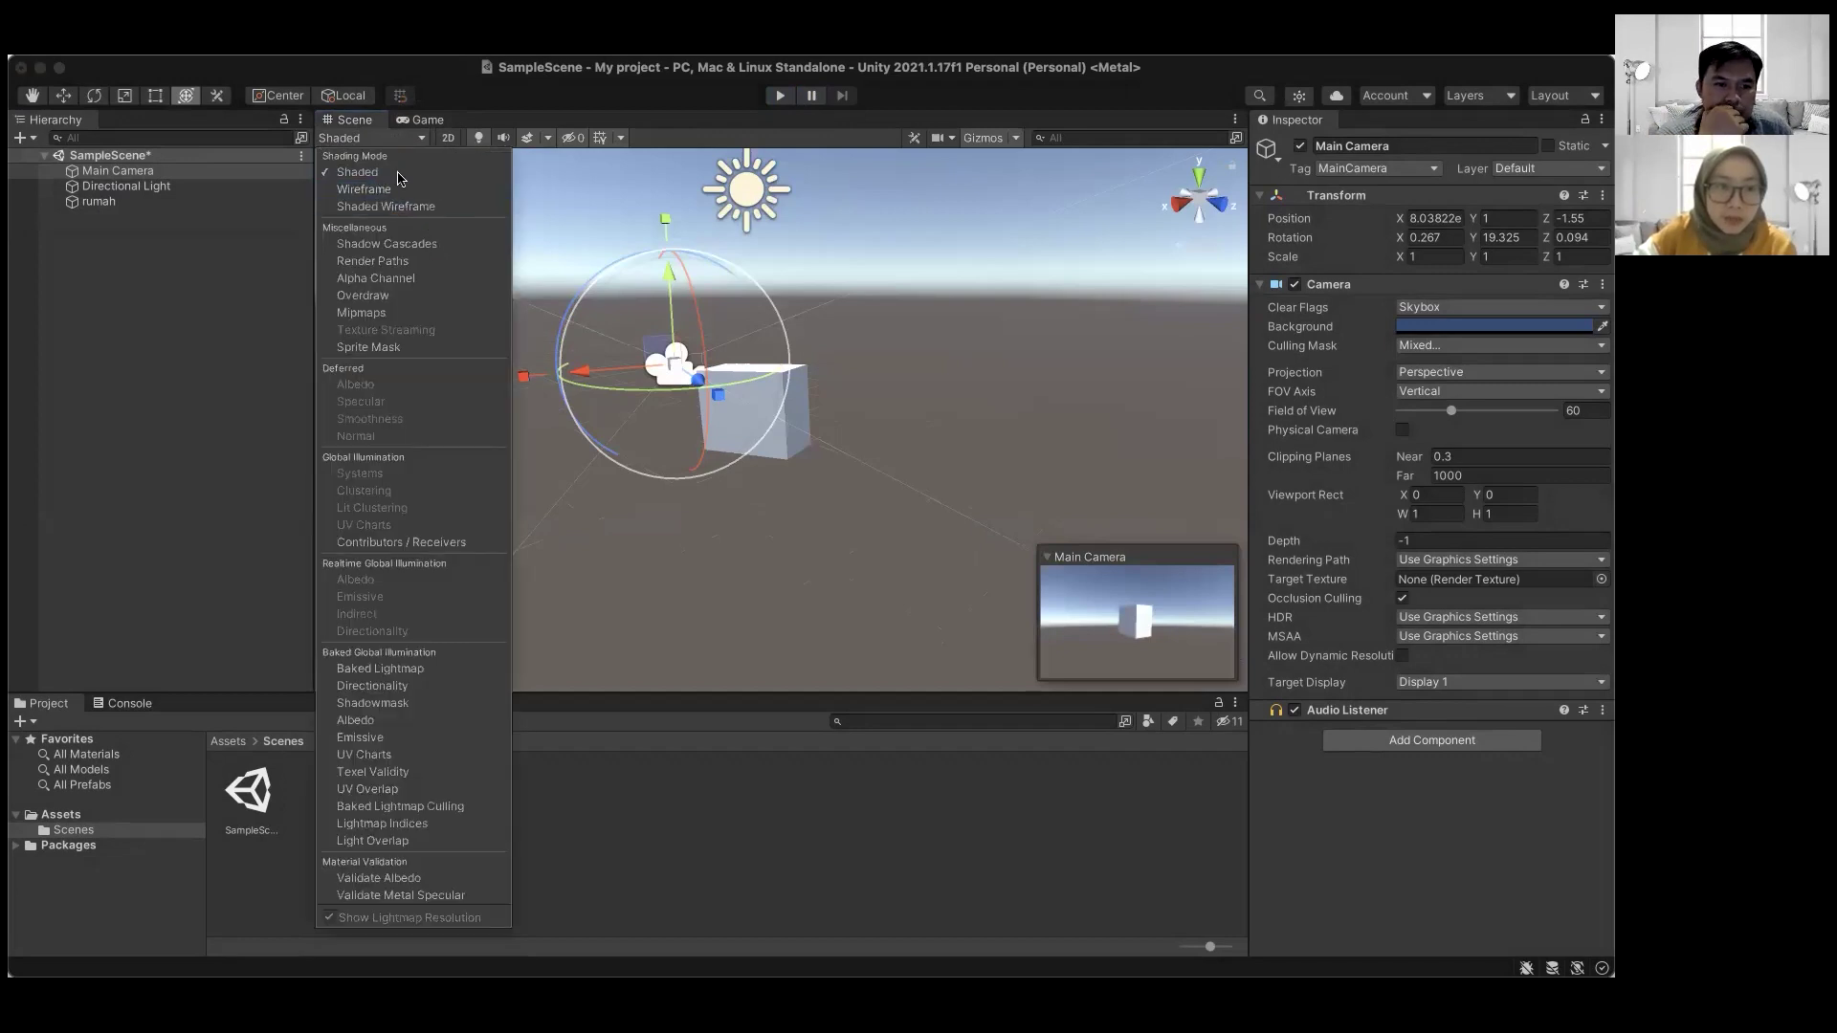
{"action": "left_click", "coordinate": [450, 139]}
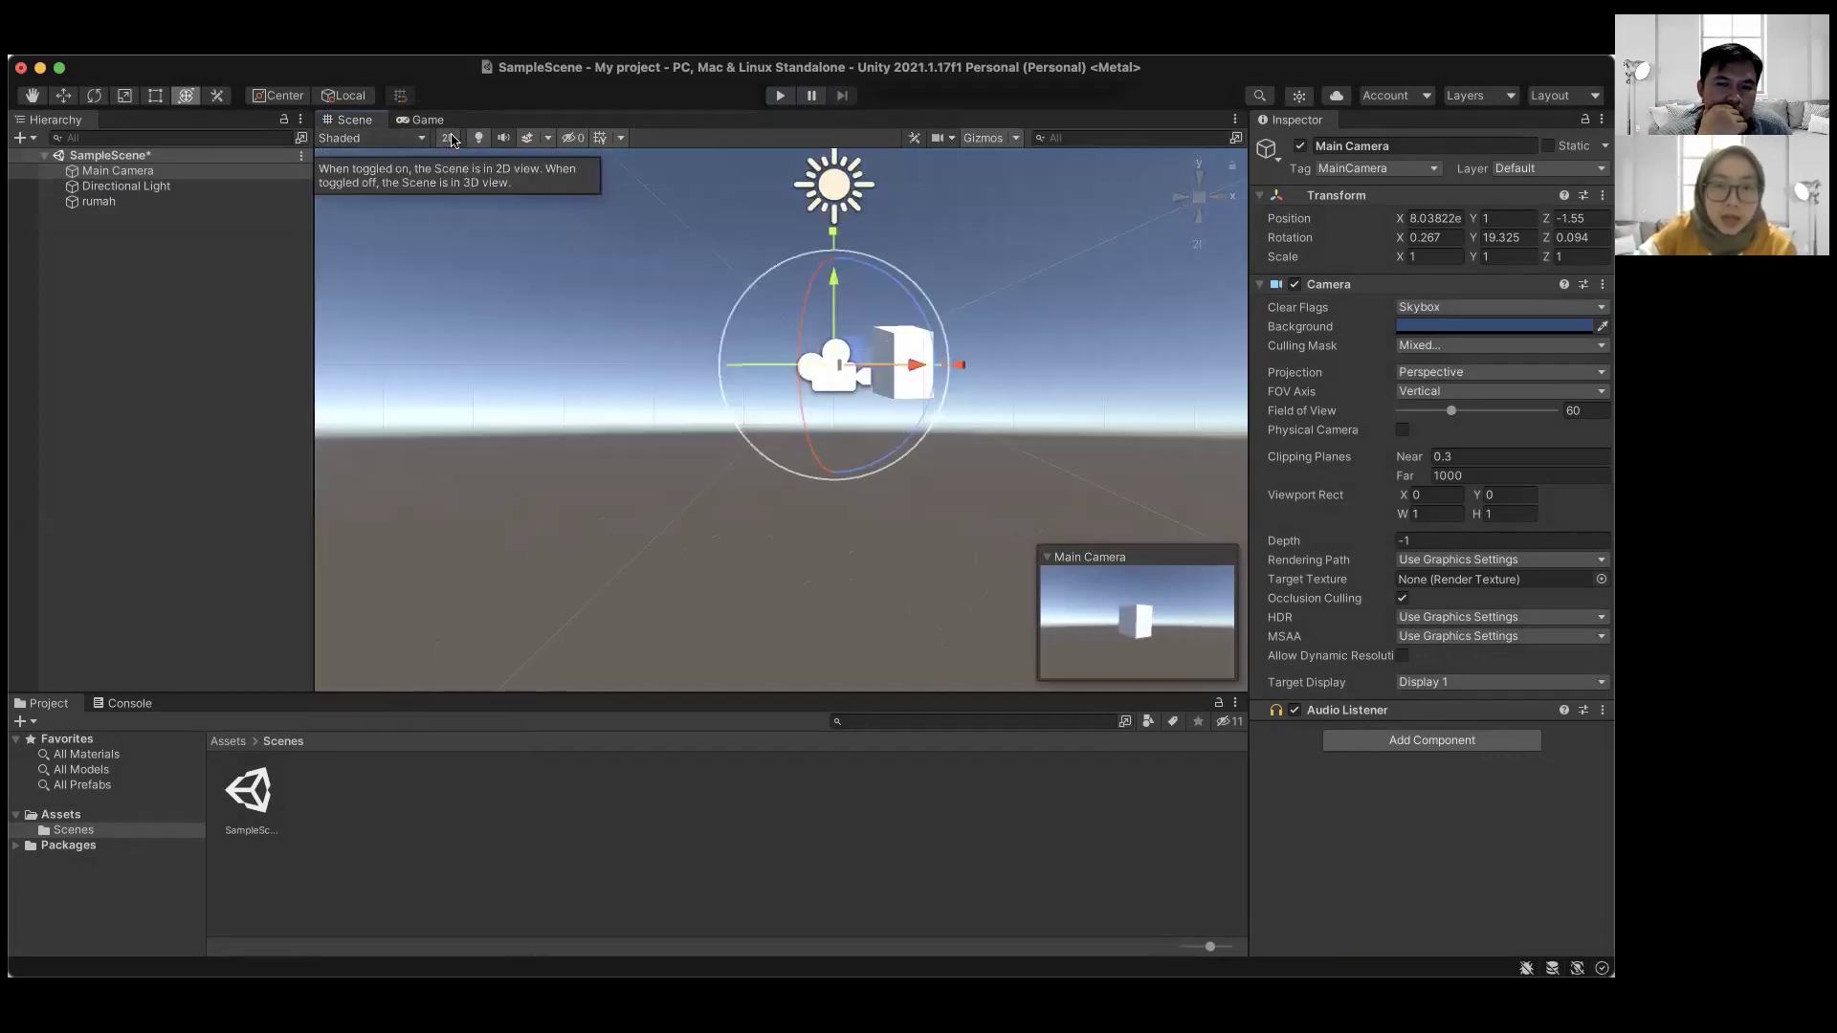
{"action": "left_click", "coordinate": [449, 141]}
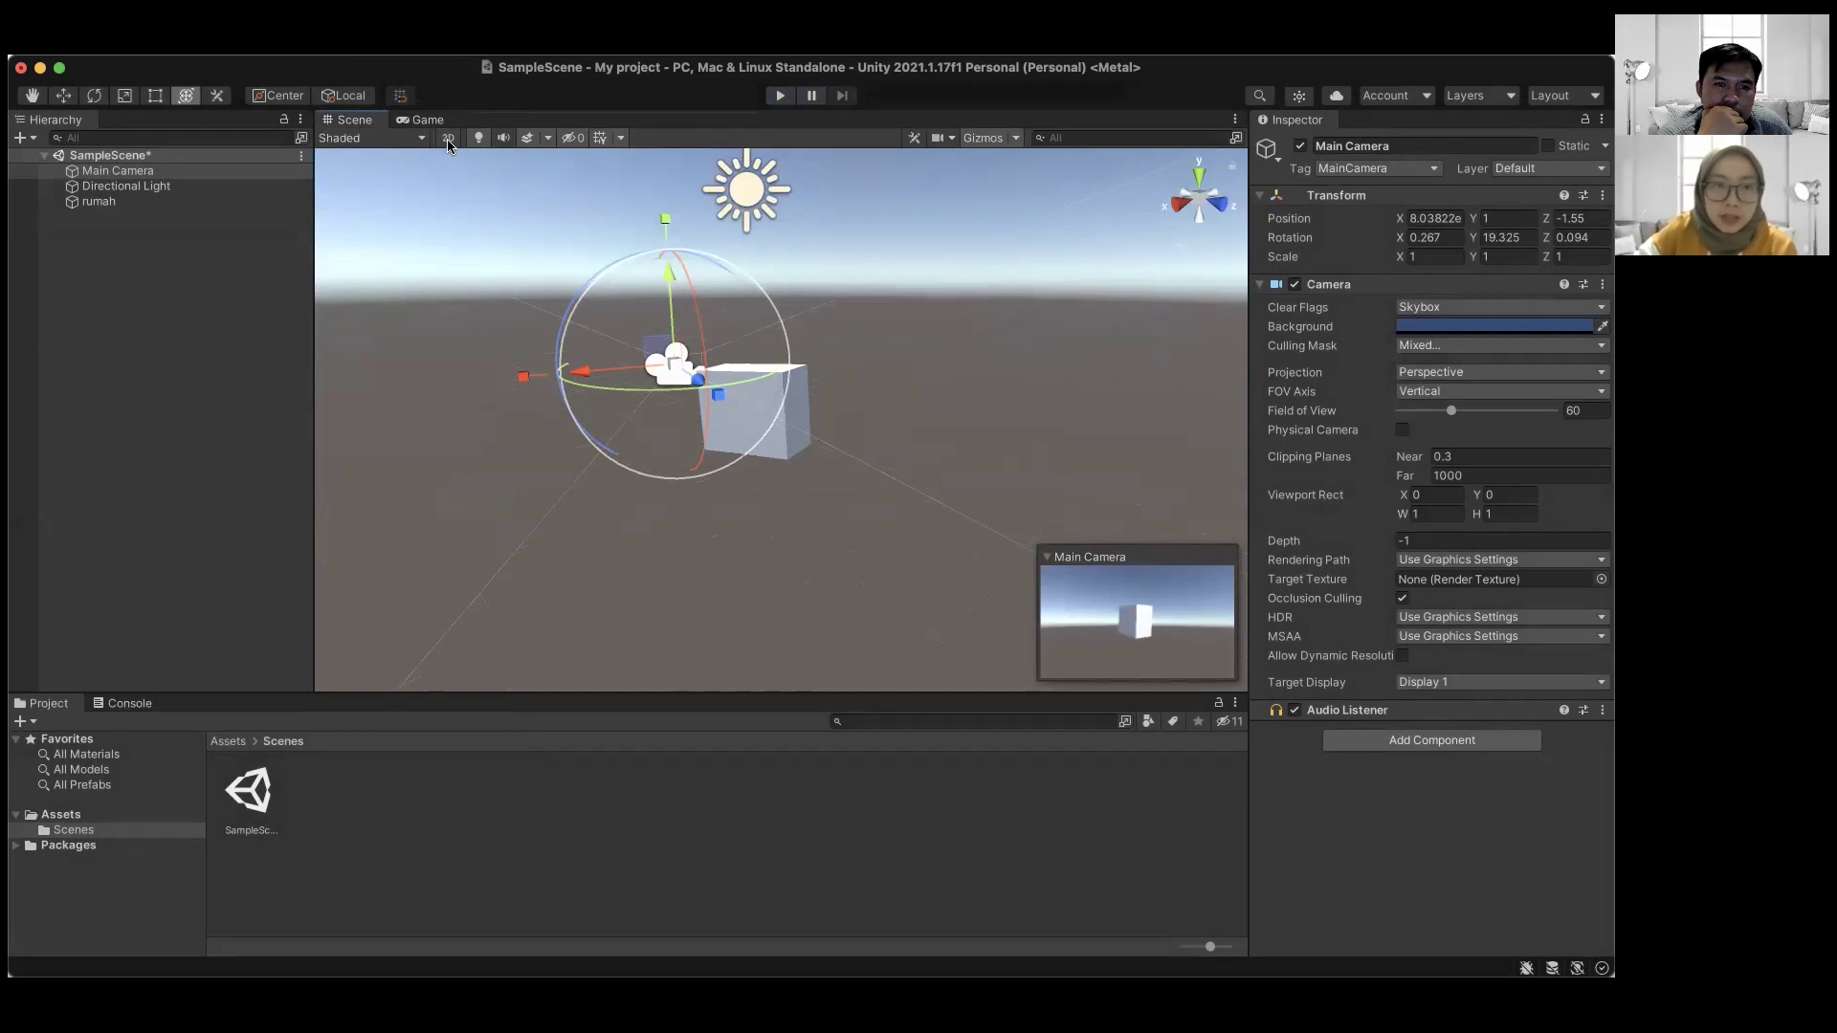
{"action": "left_click", "coordinate": [449, 139]}
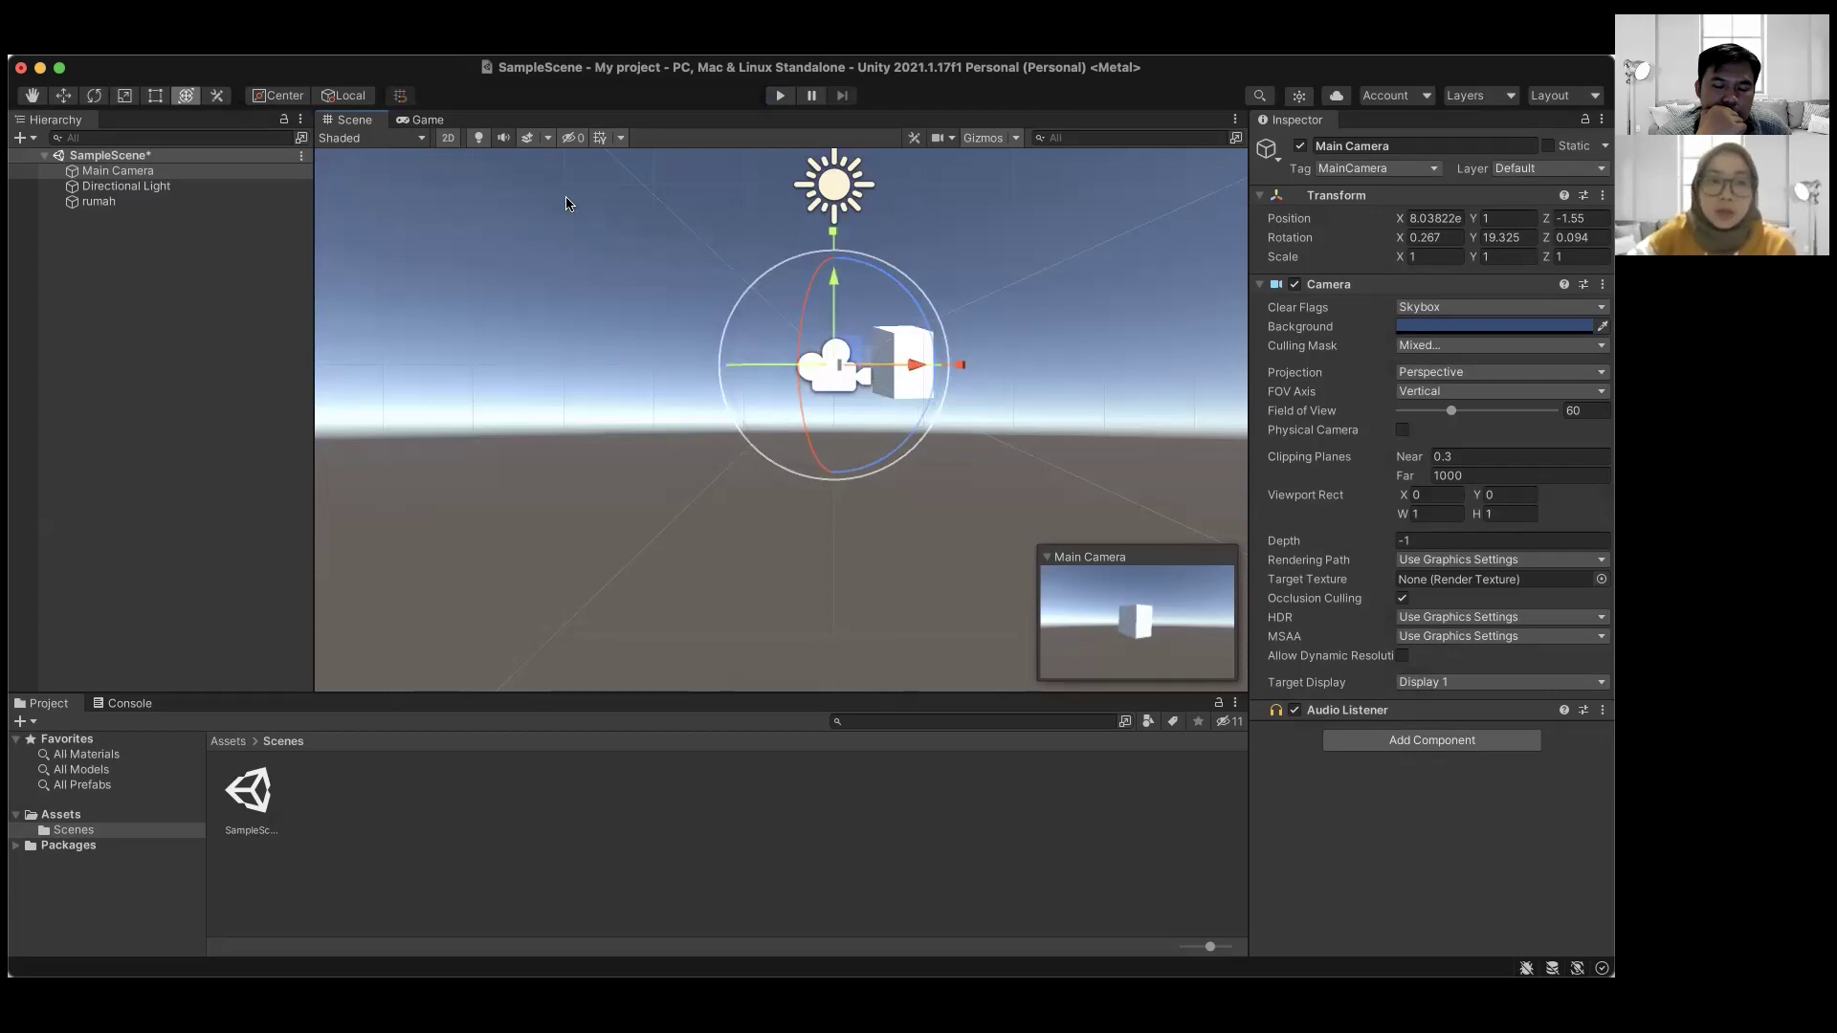
- Return the Scene view to 3D and toggle the scene lighting repeatedly to compare the cube's shading, leaving the lighting off
{"action": "left_click", "coordinate": [448, 137]}
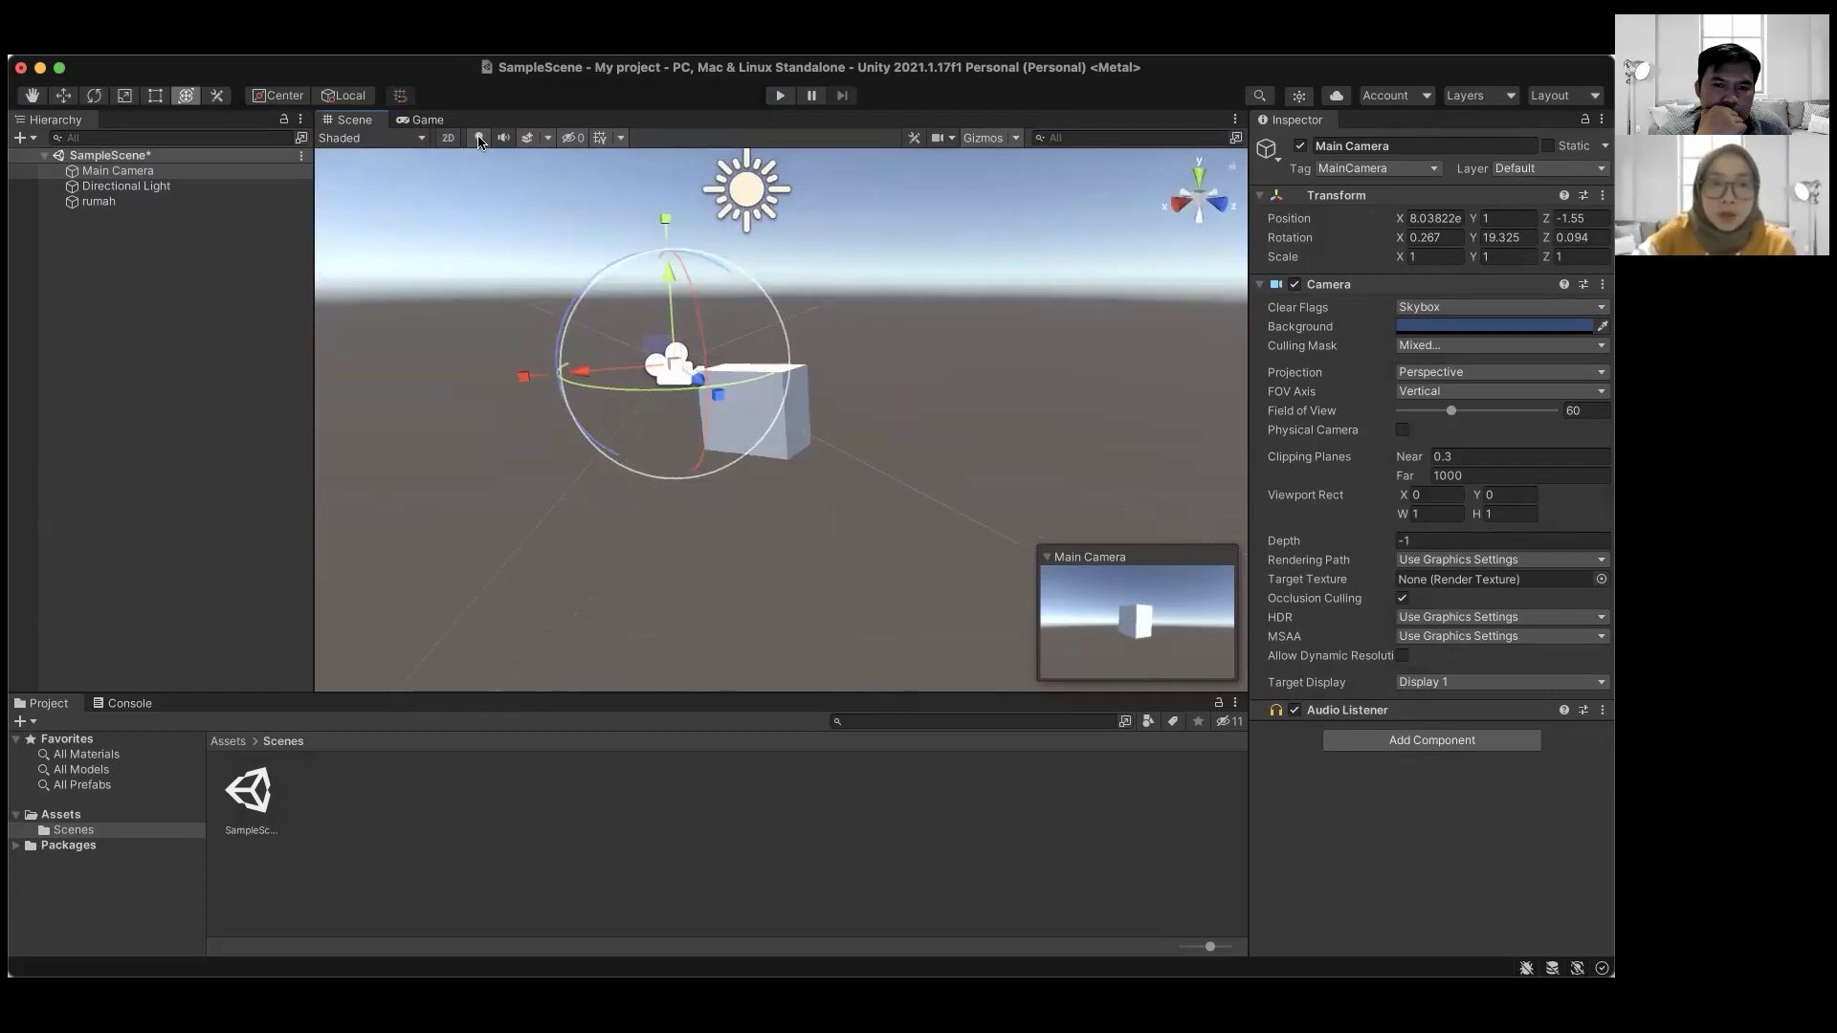
{"action": "left_click", "coordinate": [479, 137]}
{"action": "left_click", "coordinate": [480, 138]}
{"action": "left_click", "coordinate": [479, 138]}
{"action": "left_click", "coordinate": [480, 138]}
{"action": "left_click", "coordinate": [479, 137]}
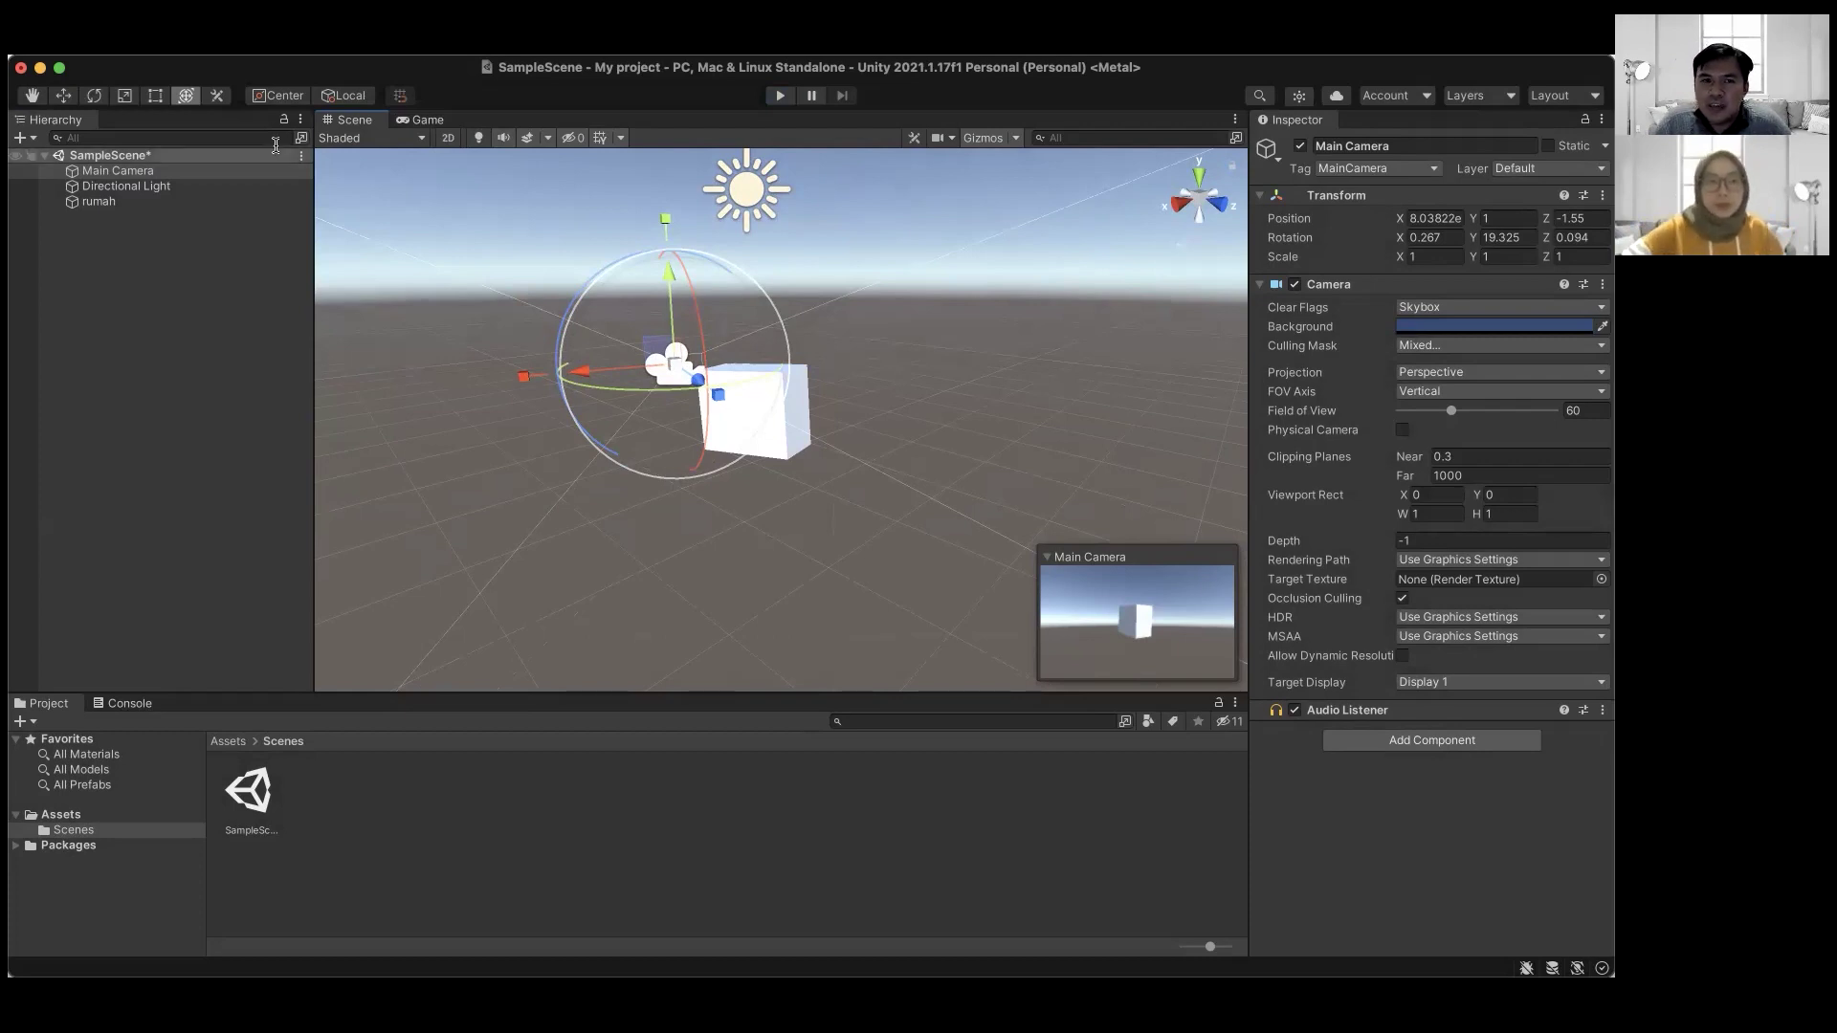
- Select the rumah cube and expand its Default-Material settings to examine the shader, rendering mode and main maps
{"action": "left_click_drag", "start_coordinate": [122, 186], "coordinate": [125, 207]}
{"action": "left_click", "coordinate": [124, 207]}
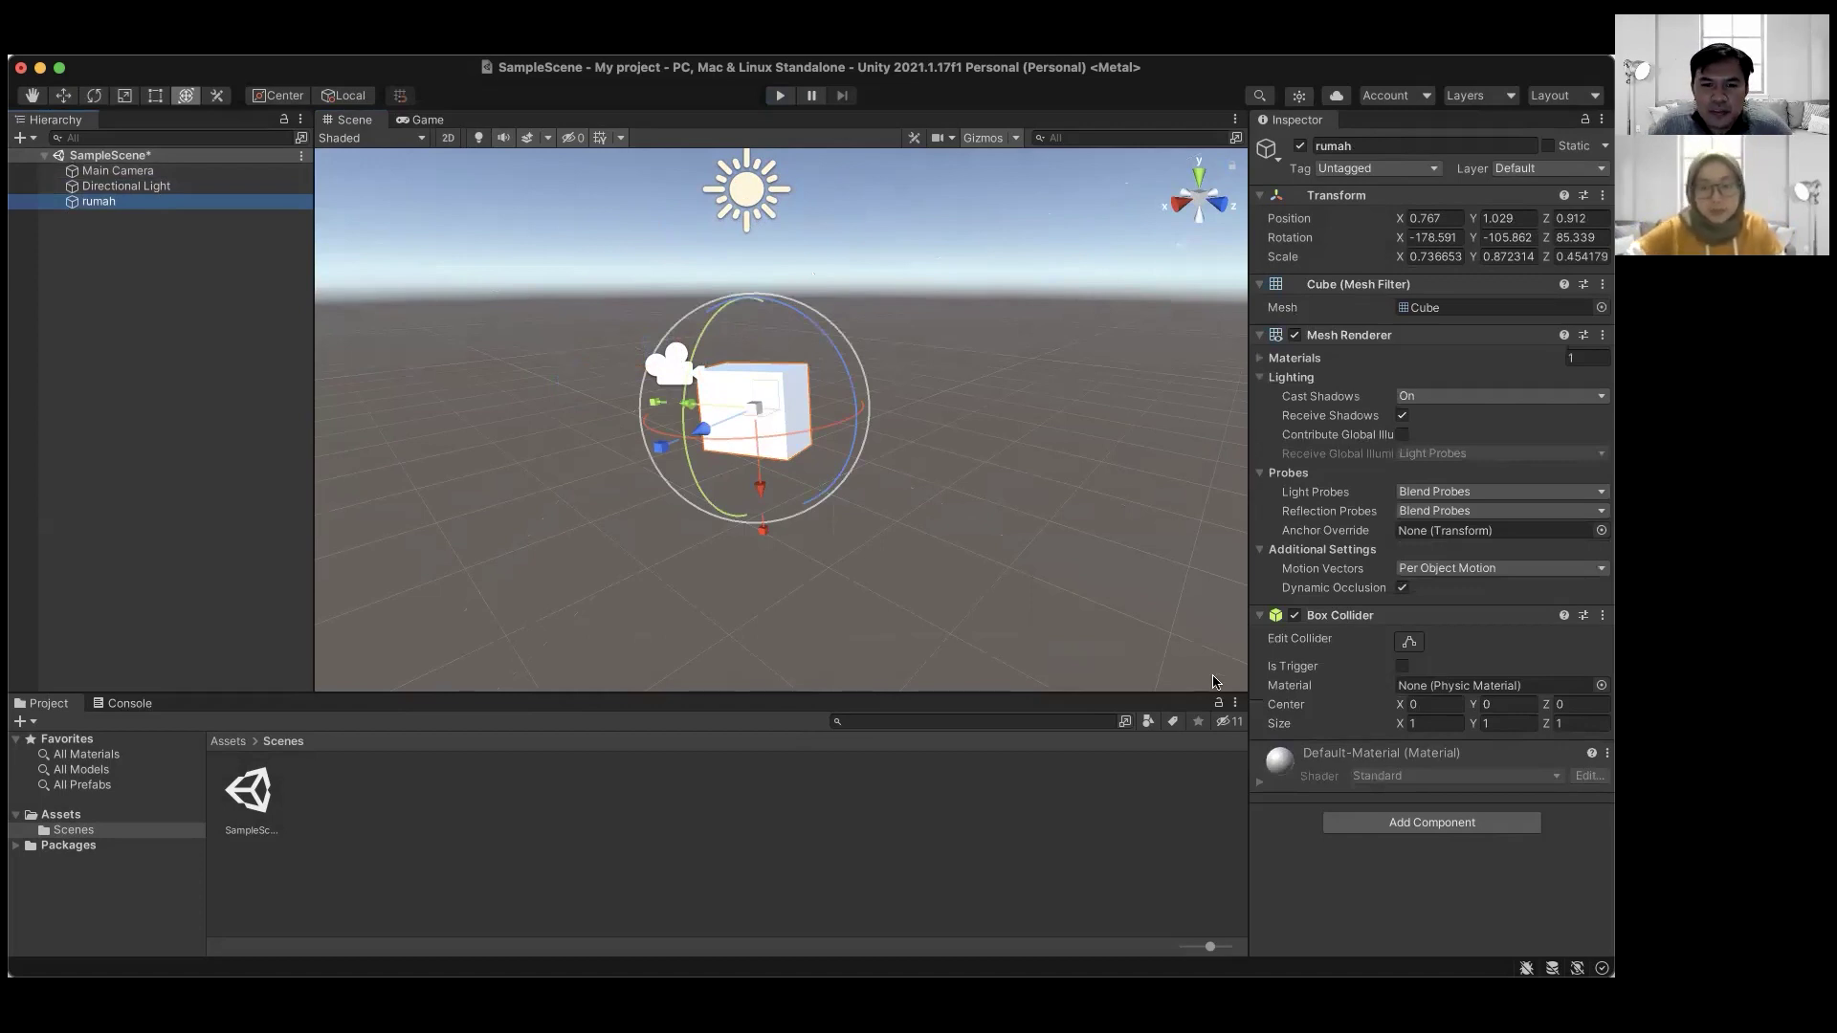
{"action": "left_click", "coordinate": [1285, 766]}
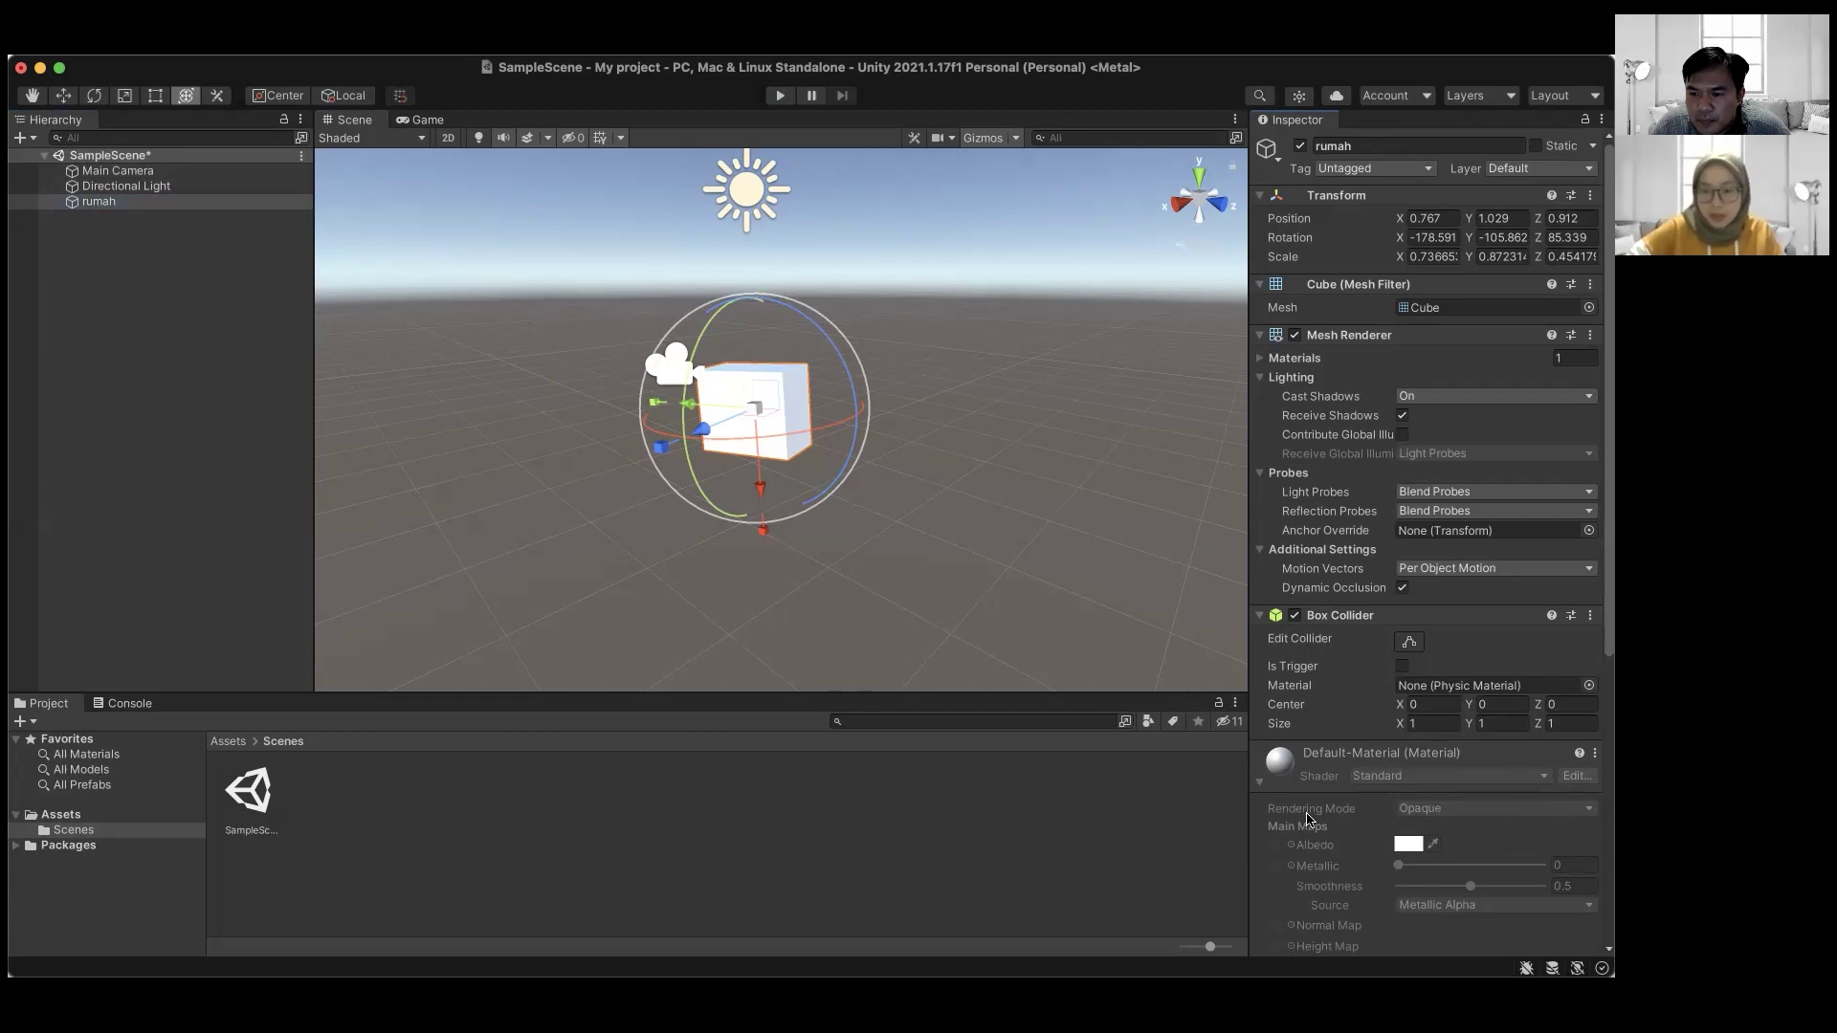
{"action": "left_click", "coordinate": [1430, 789]}
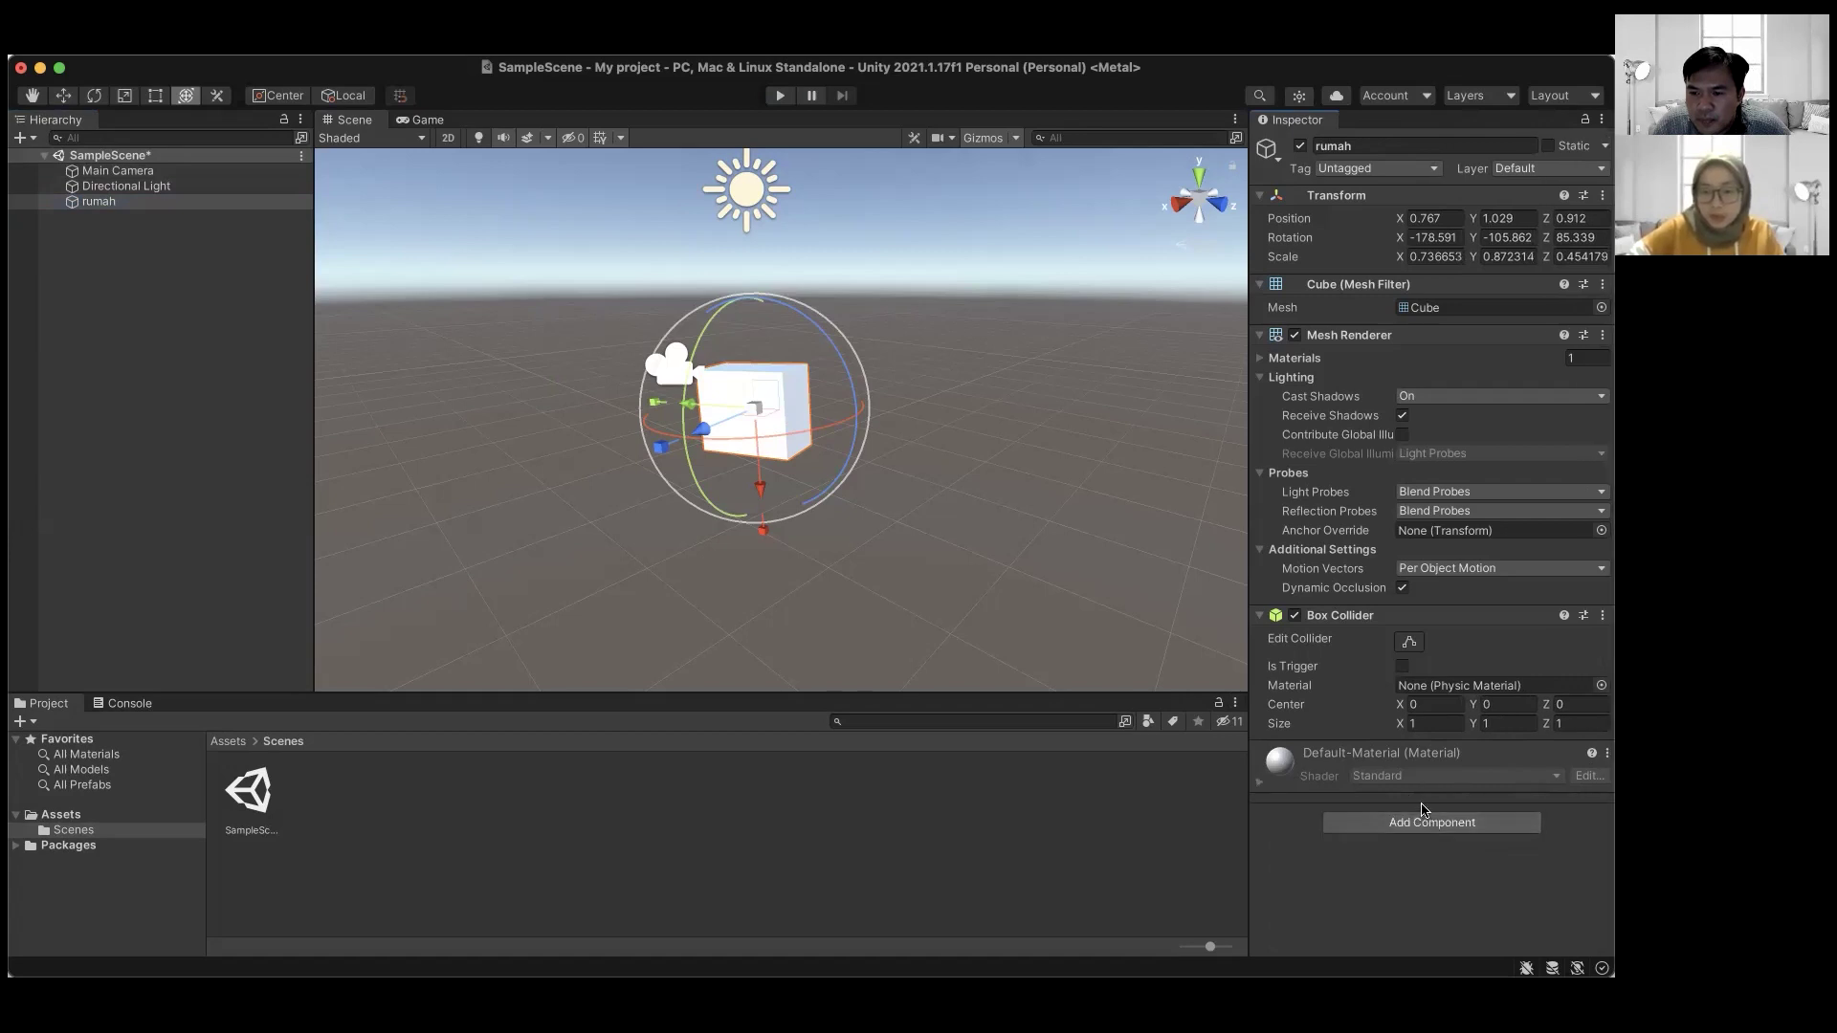
{"action": "left_click", "coordinate": [1389, 782]}
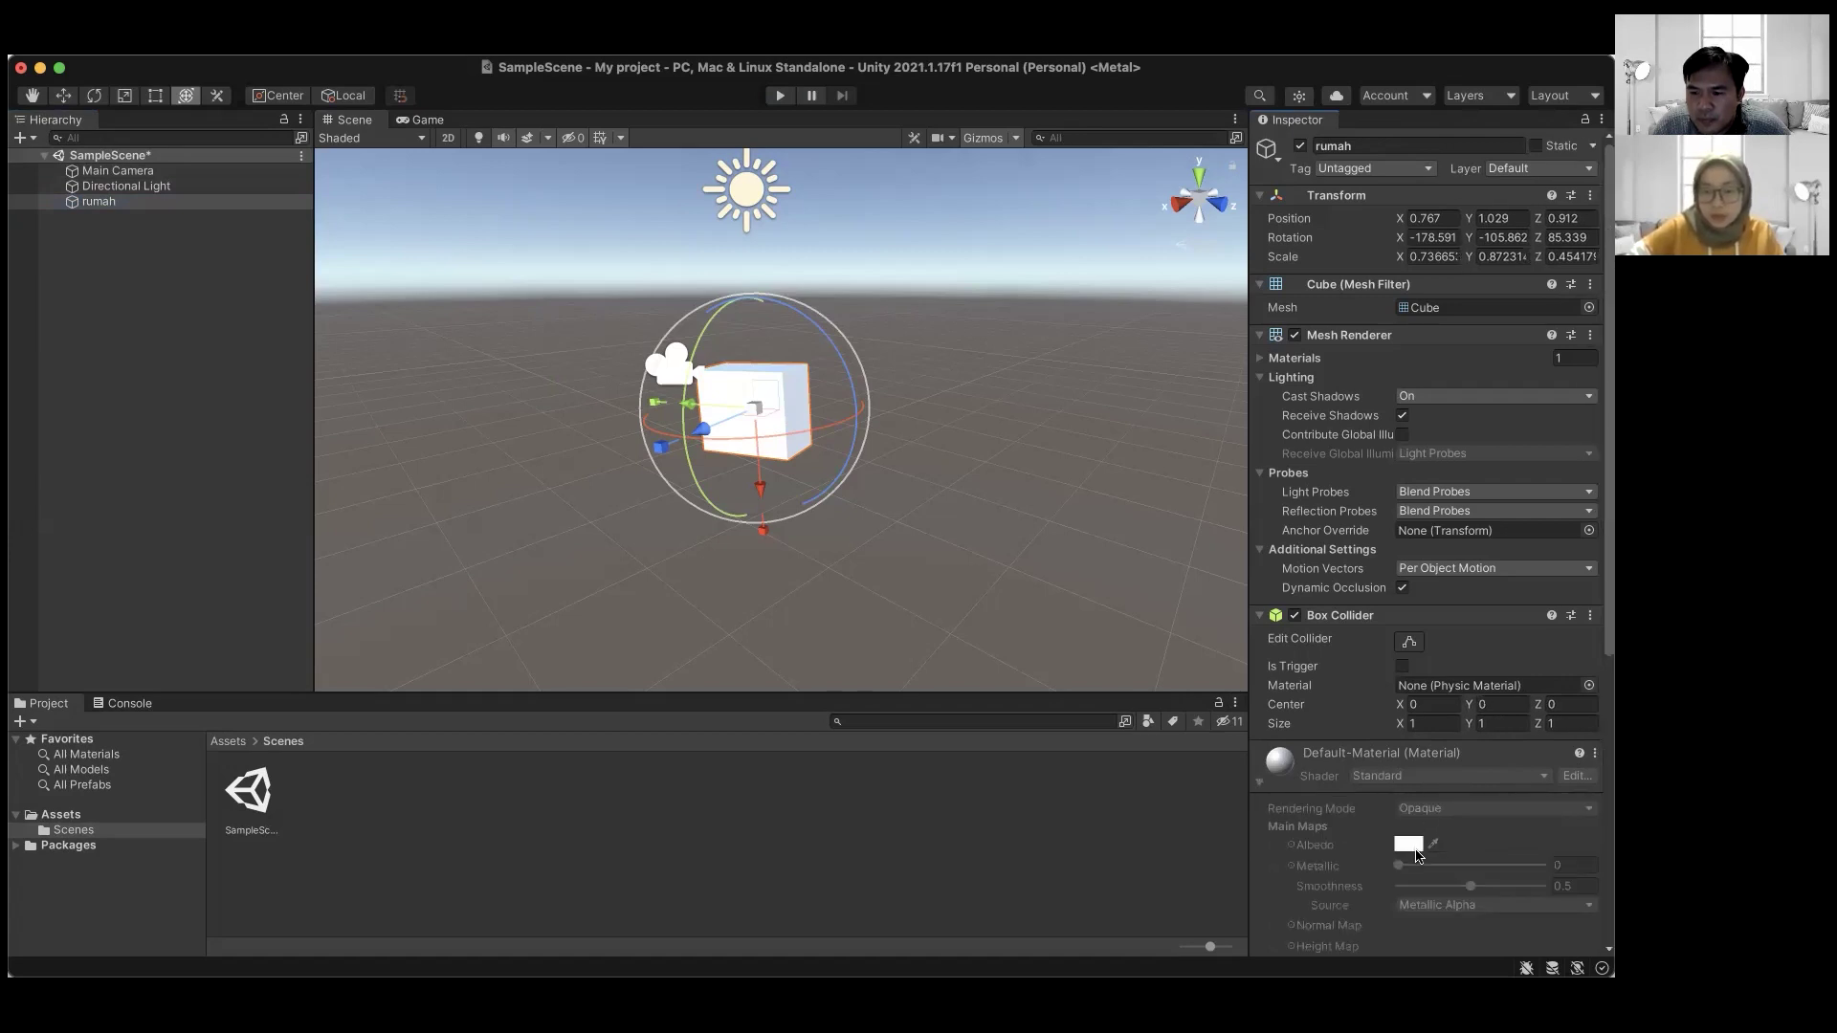
{"action": "left_click", "coordinate": [1560, 776]}
{"action": "left_click", "coordinate": [1462, 766]}
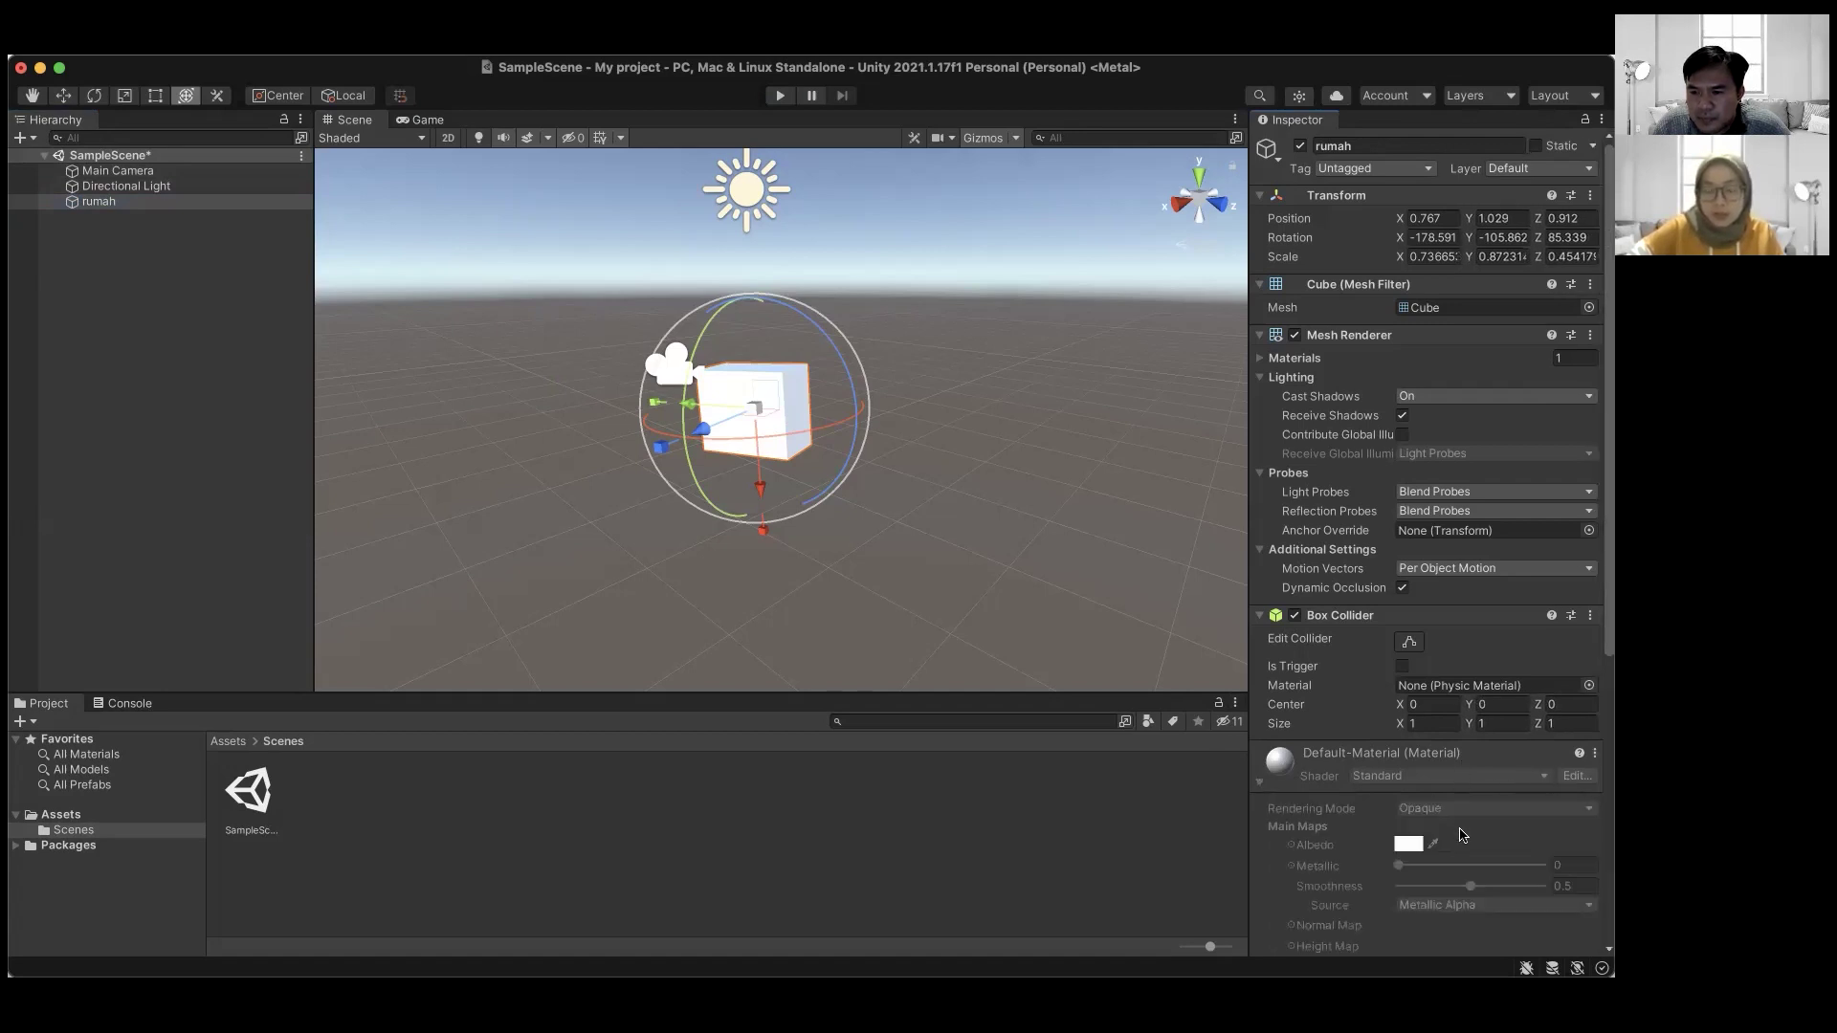